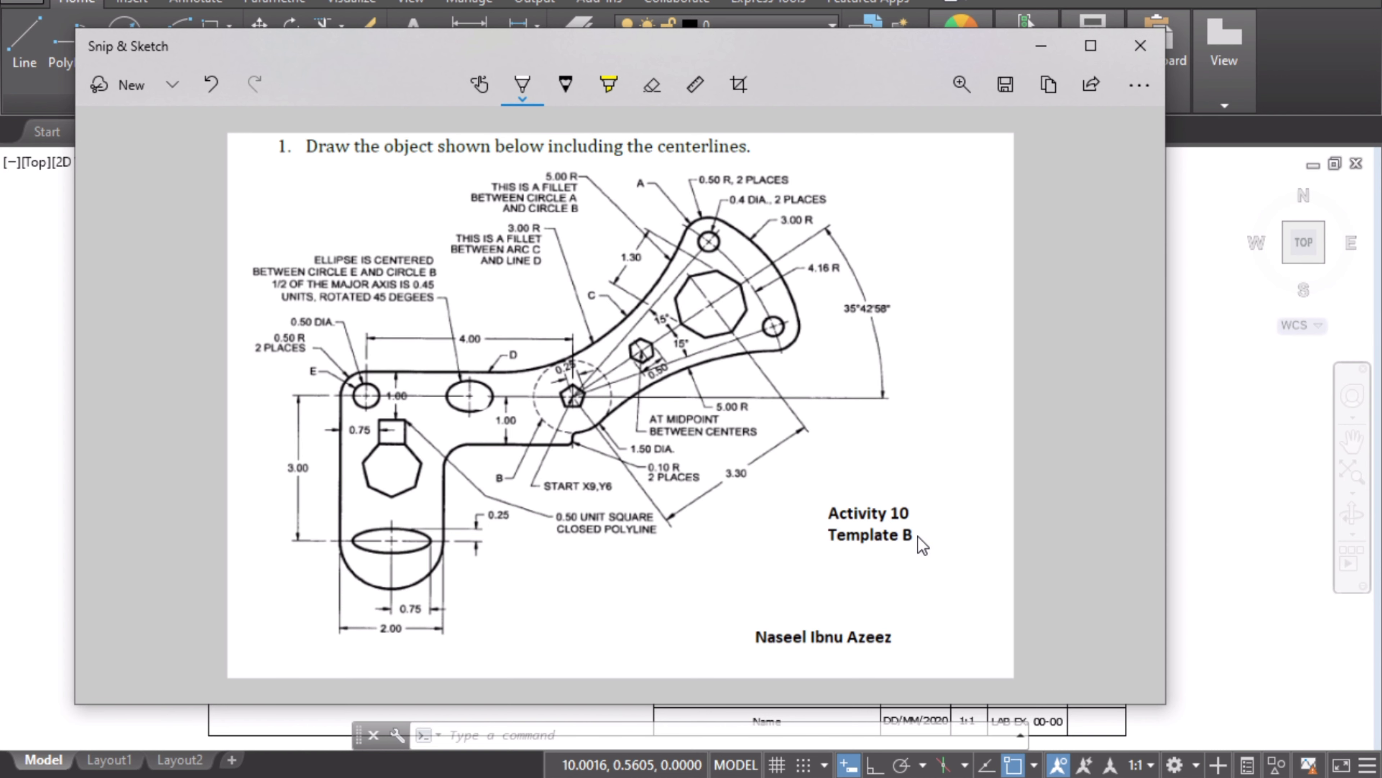
# - Start a drawing in AutoCAD from the B Template Module file in the Youtube AutoCAD Templates folder
pyautogui.hotkey('alt', 'Tab')
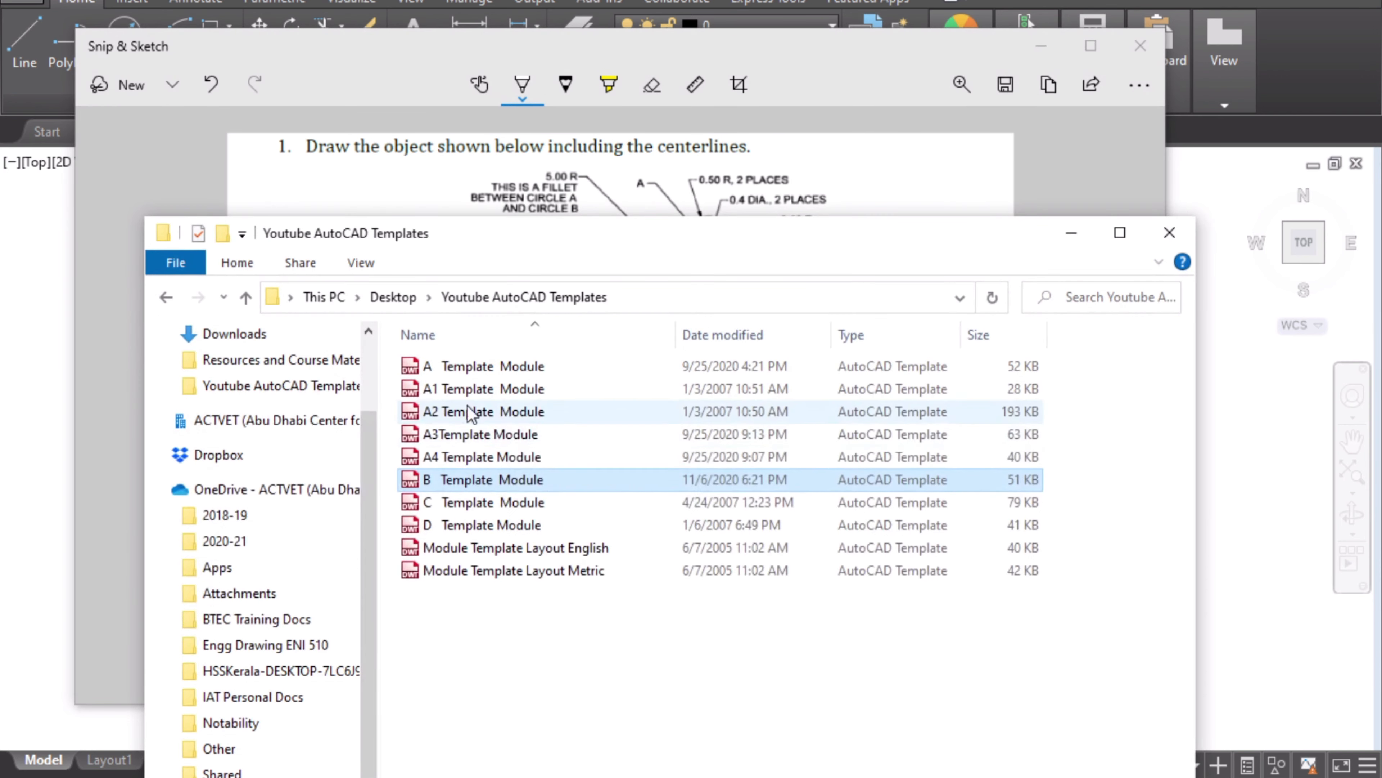
pyautogui.doubleClick(493, 482)
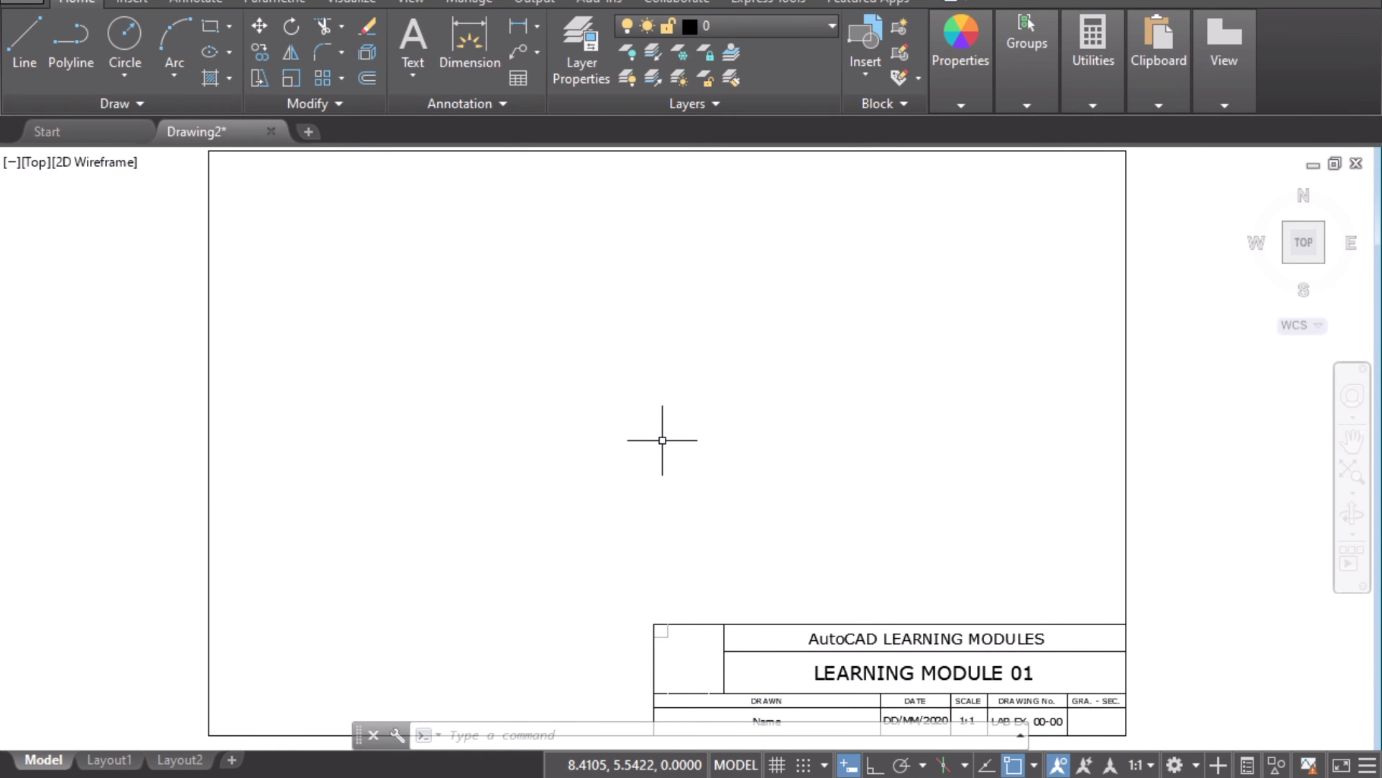
# - Open the layer manager, check the layering scheme in the specification document, and create a layer named construction
pyautogui.click(586, 61)
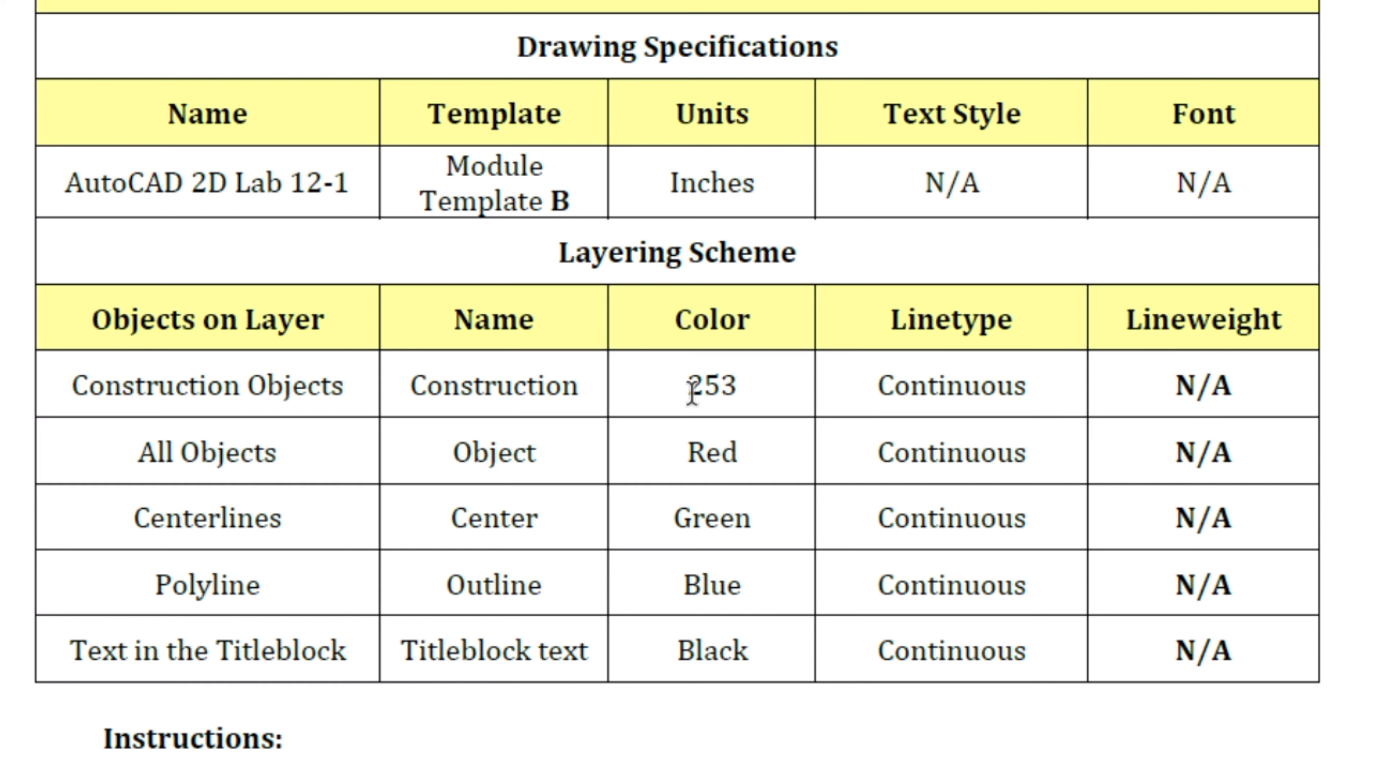
pyautogui.moveTo(689, 387); pyautogui.dragTo(739, 387)
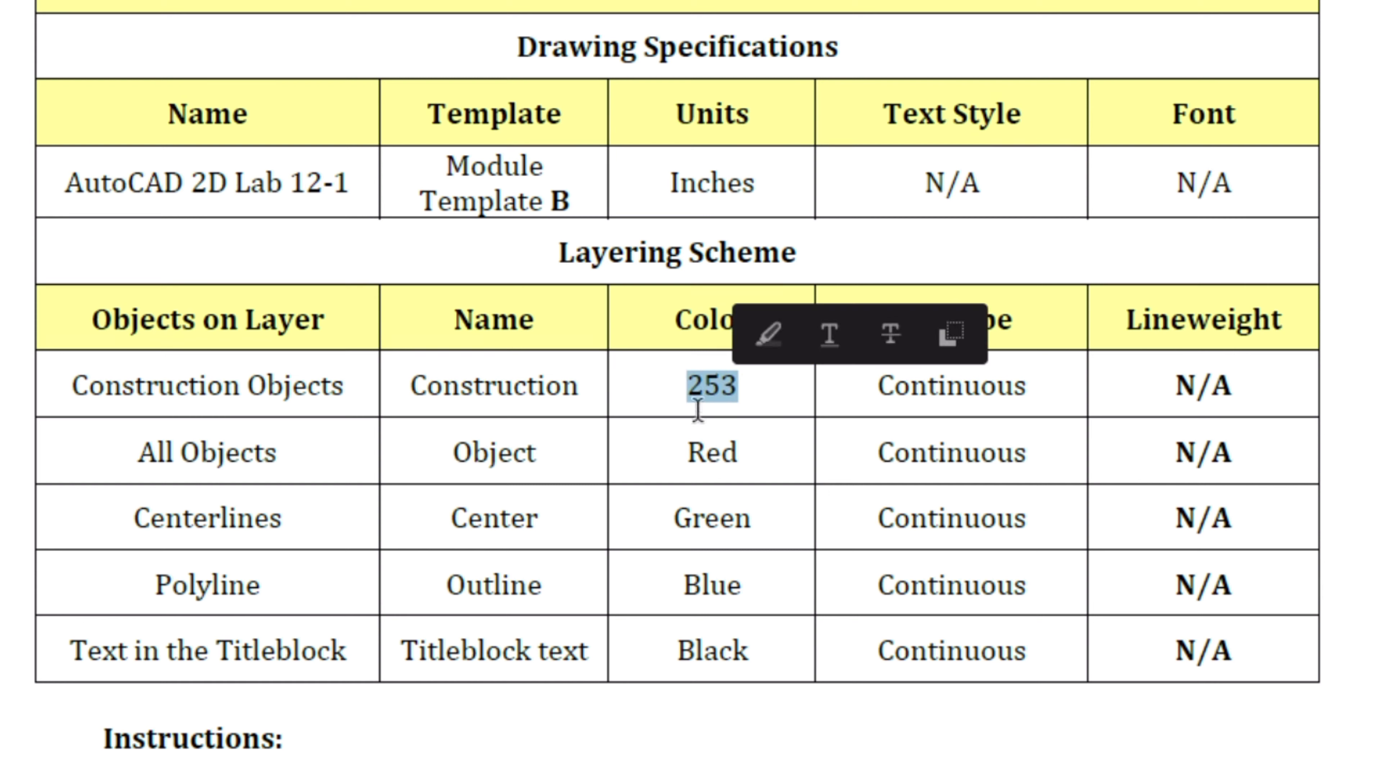
pyautogui.click(506, 483)
pyautogui.click(558, 597)
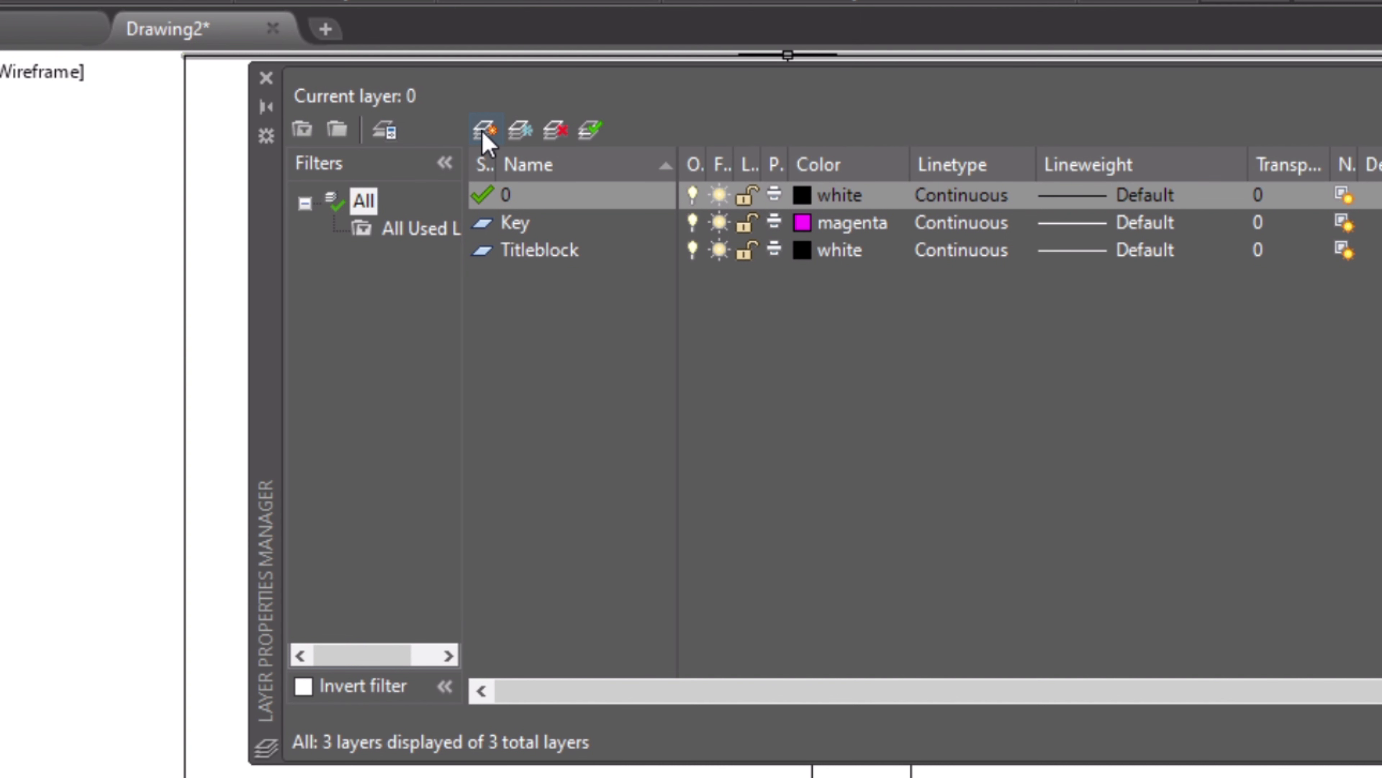
pyautogui.click(484, 131)
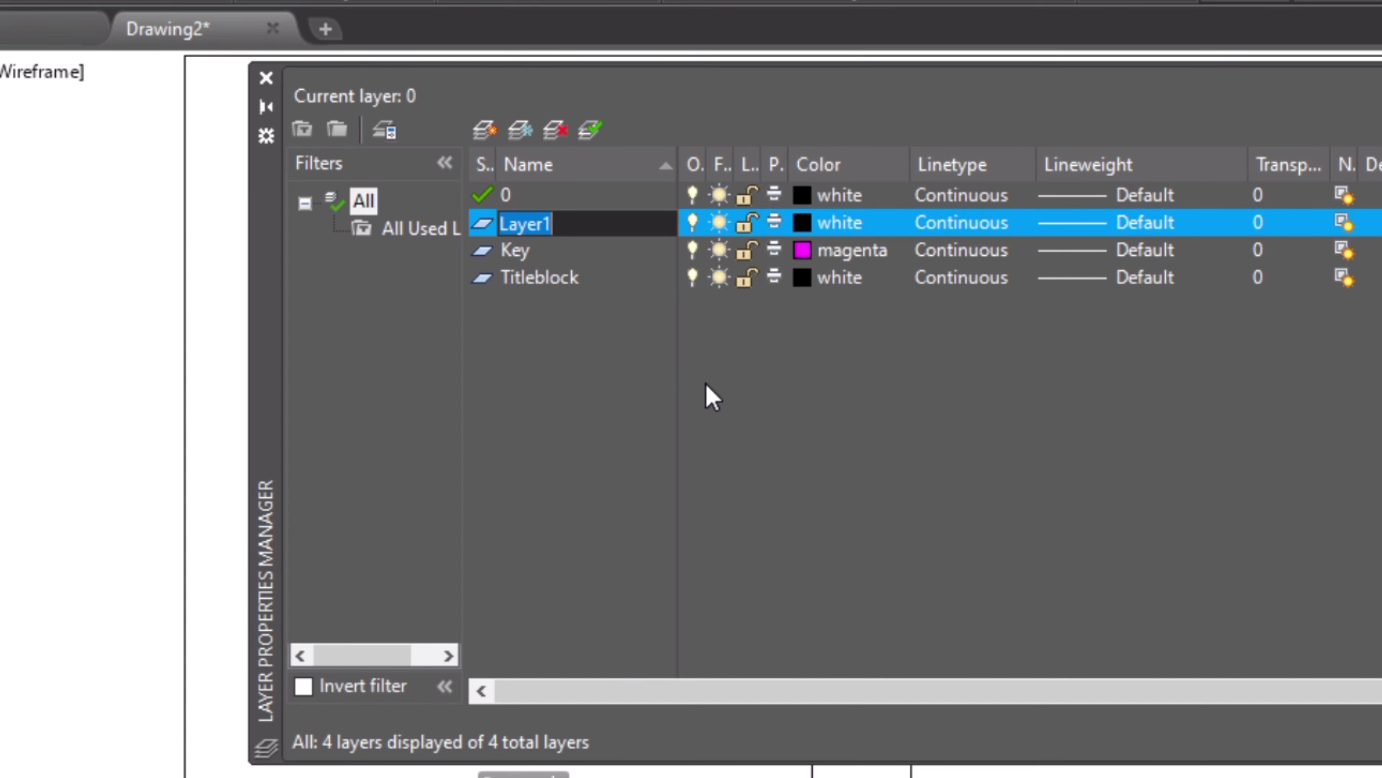
pyautogui.write('cons')
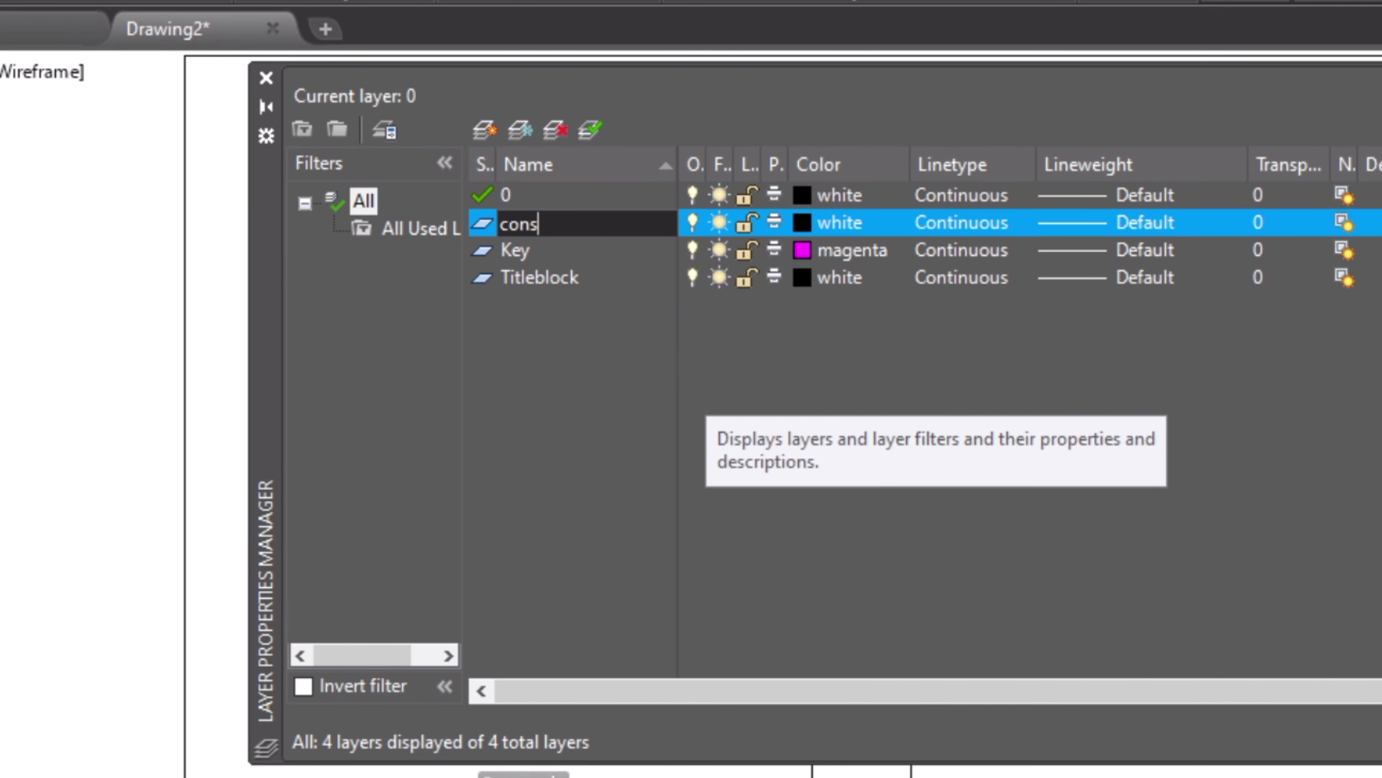
pyautogui.write('truction')
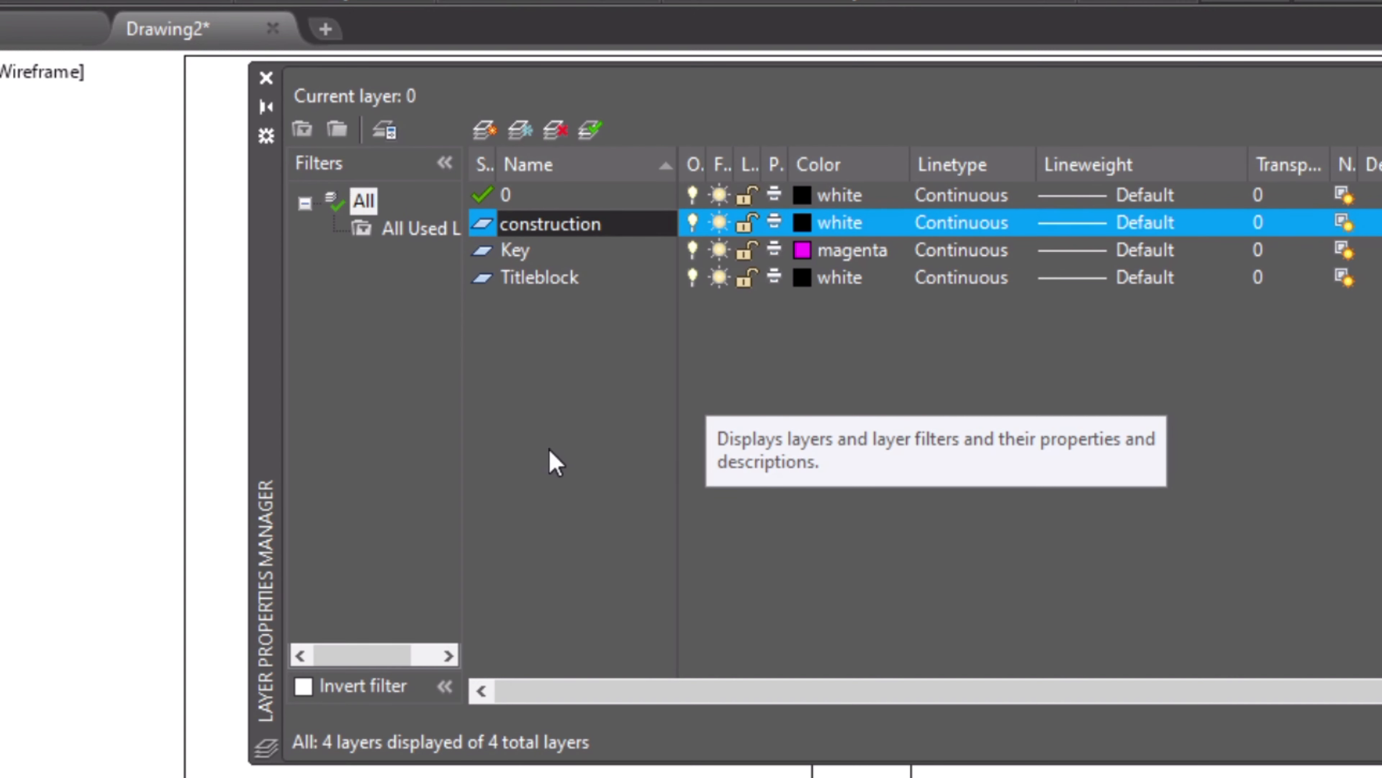
pyautogui.press('Return')
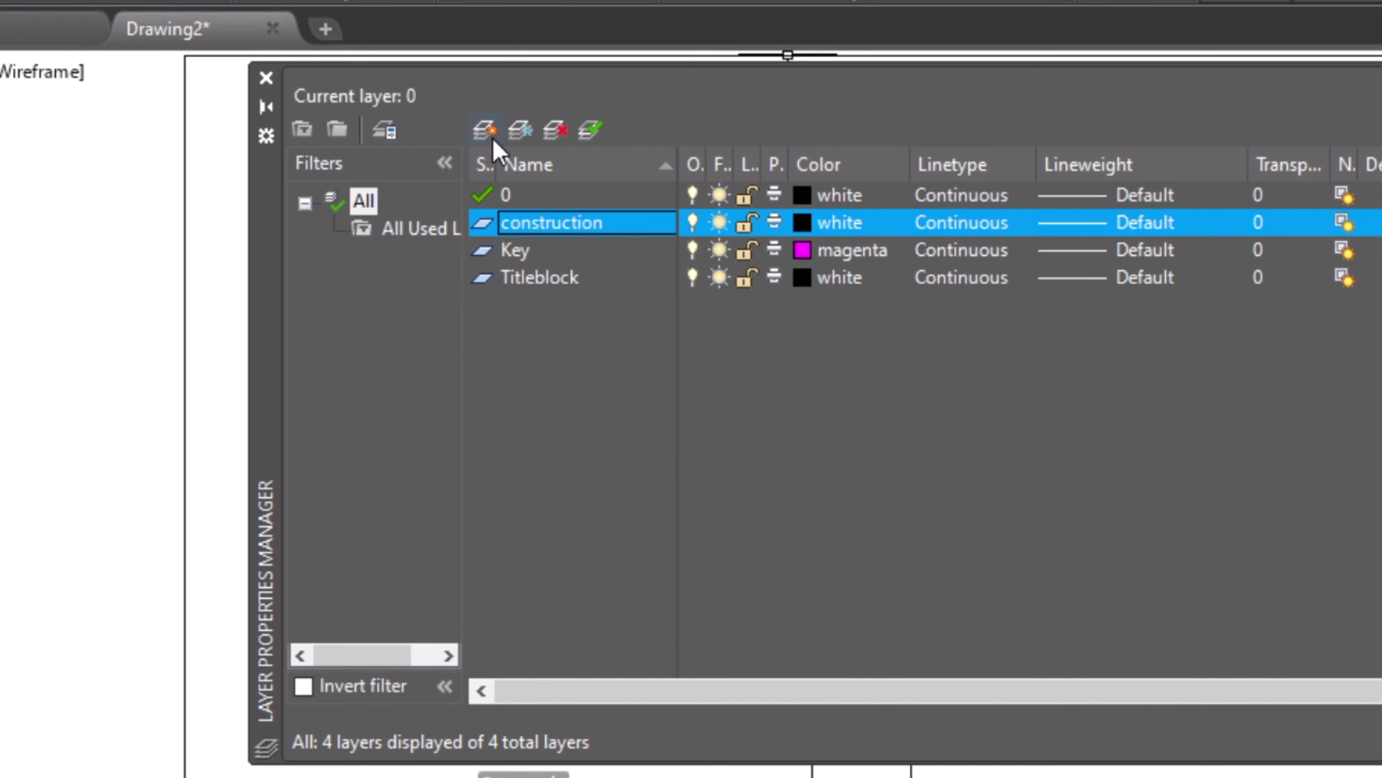
# - Create two more layers named object and center
pyautogui.click(484, 130)
pyautogui.write('object')
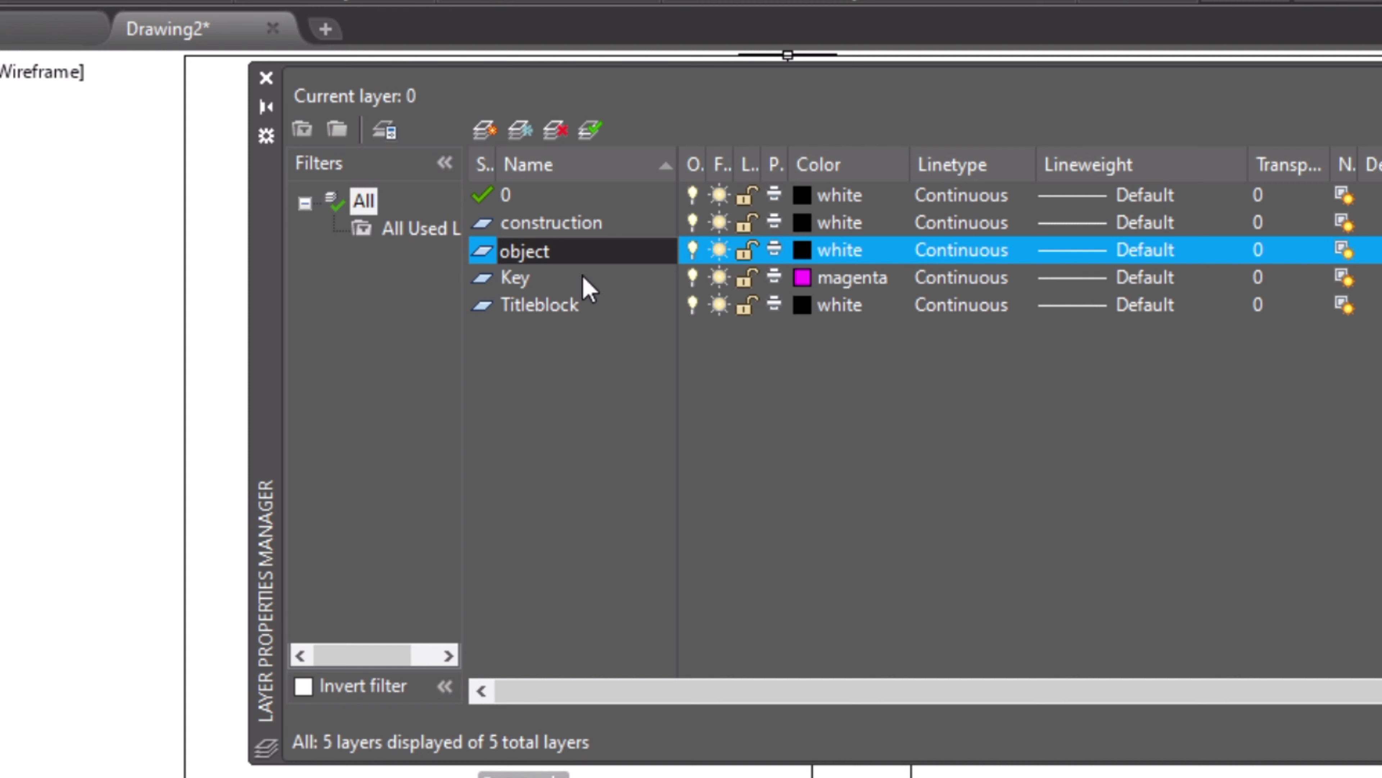
pyautogui.press('Return')
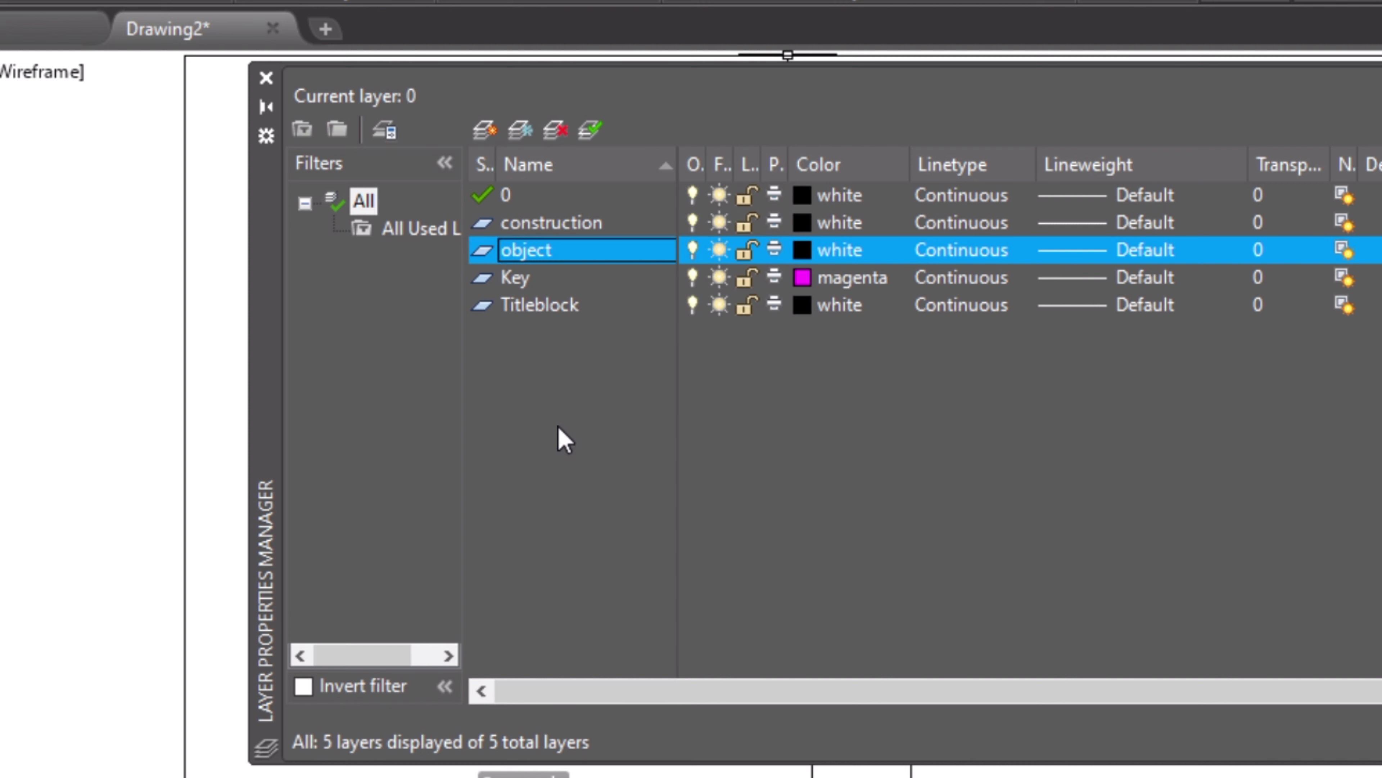
pyautogui.click(484, 131)
pyautogui.write('center')
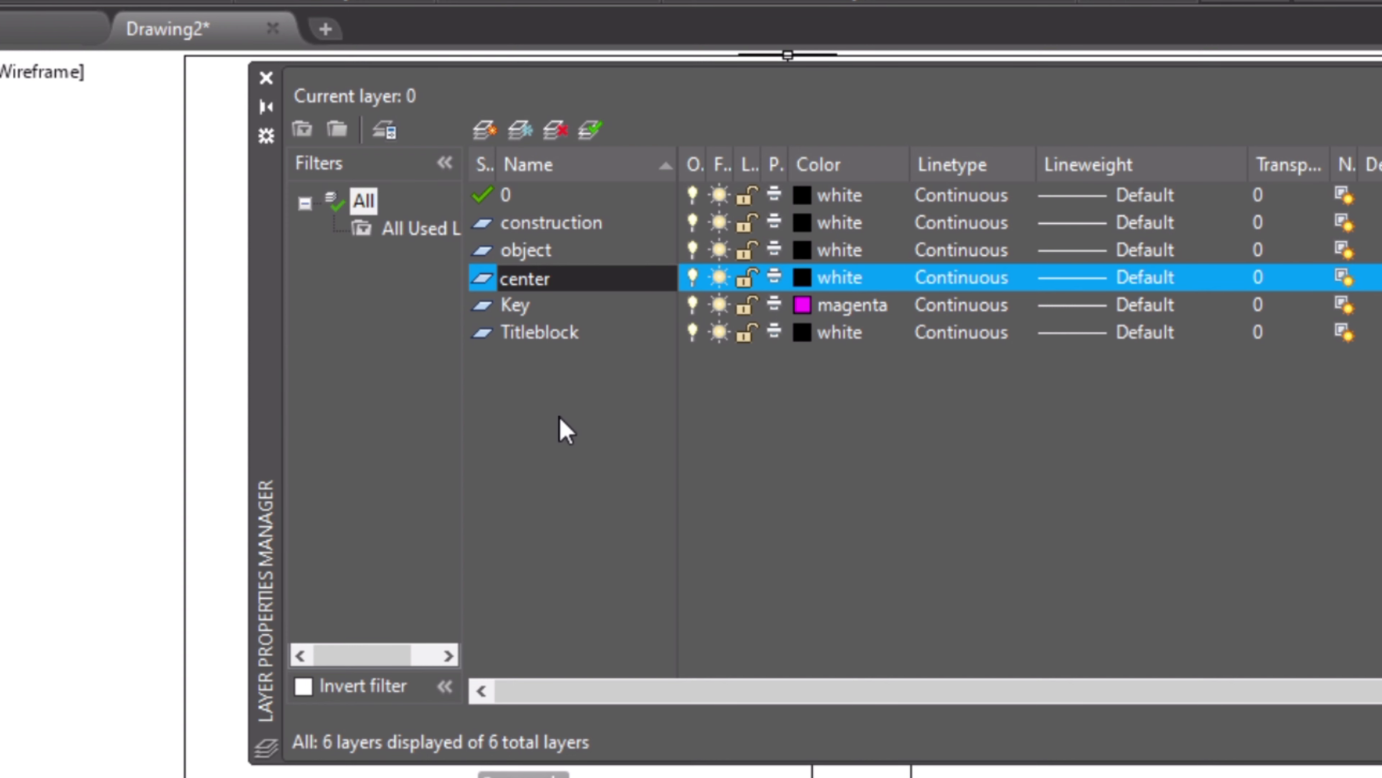
pyautogui.press('Return')
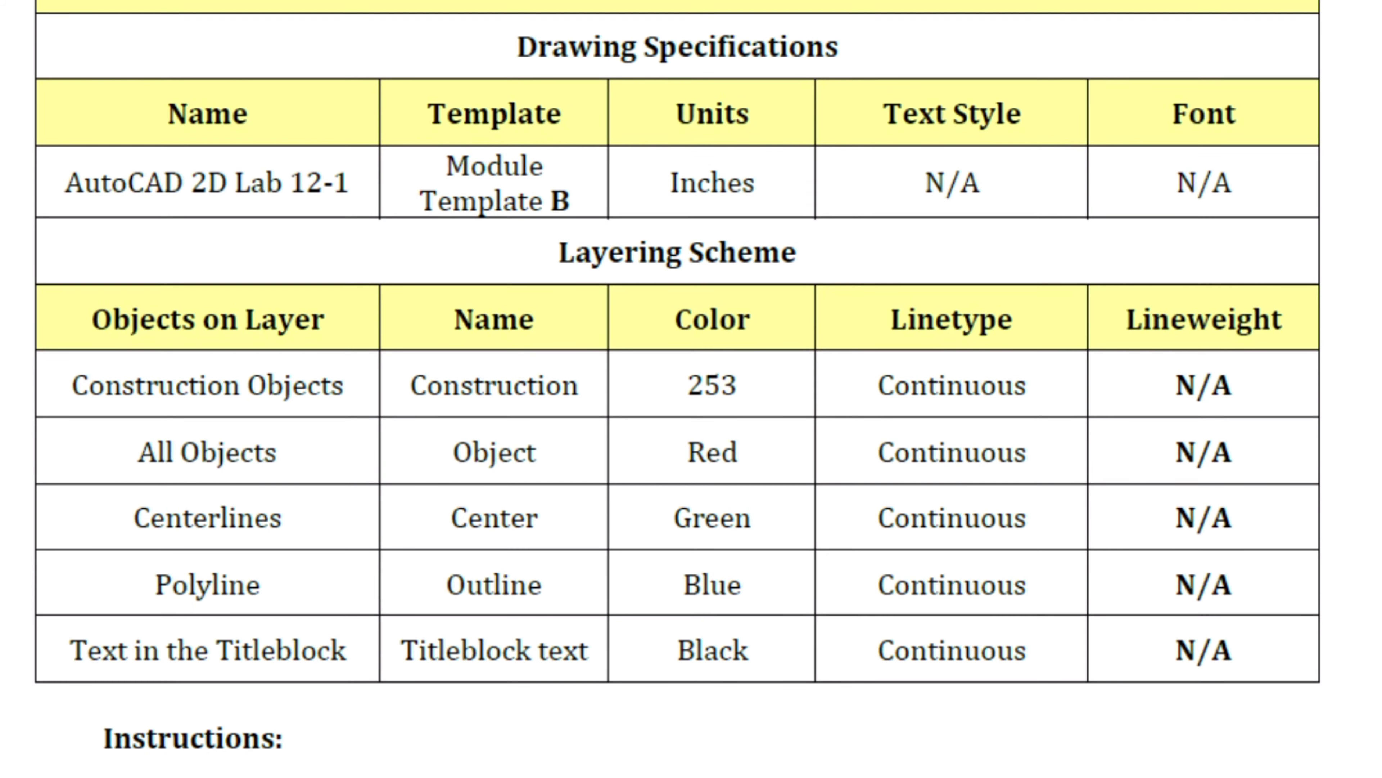
# - Return from the layering scheme to the layer manager and create a layer named outline
pyautogui.click(902, 773)
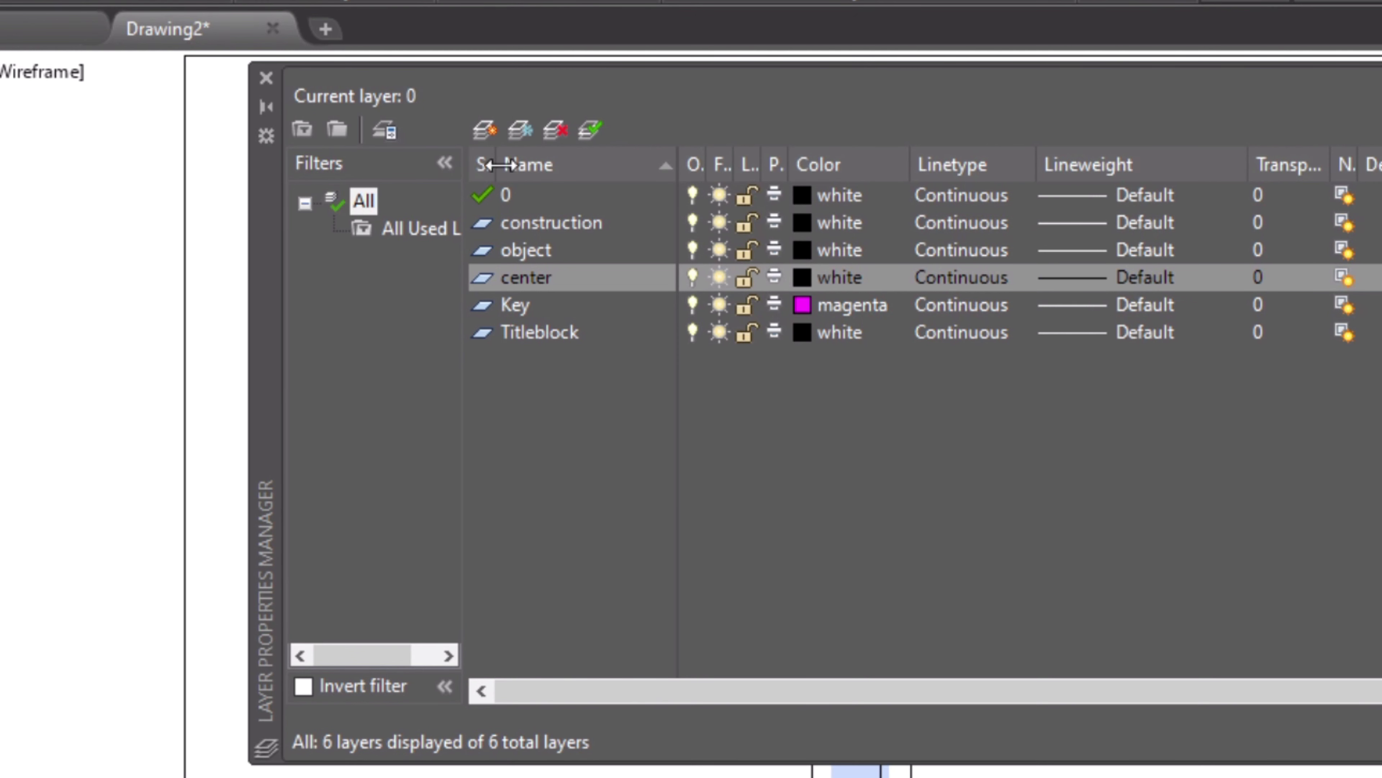
pyautogui.click(485, 132)
pyautogui.write('outline')
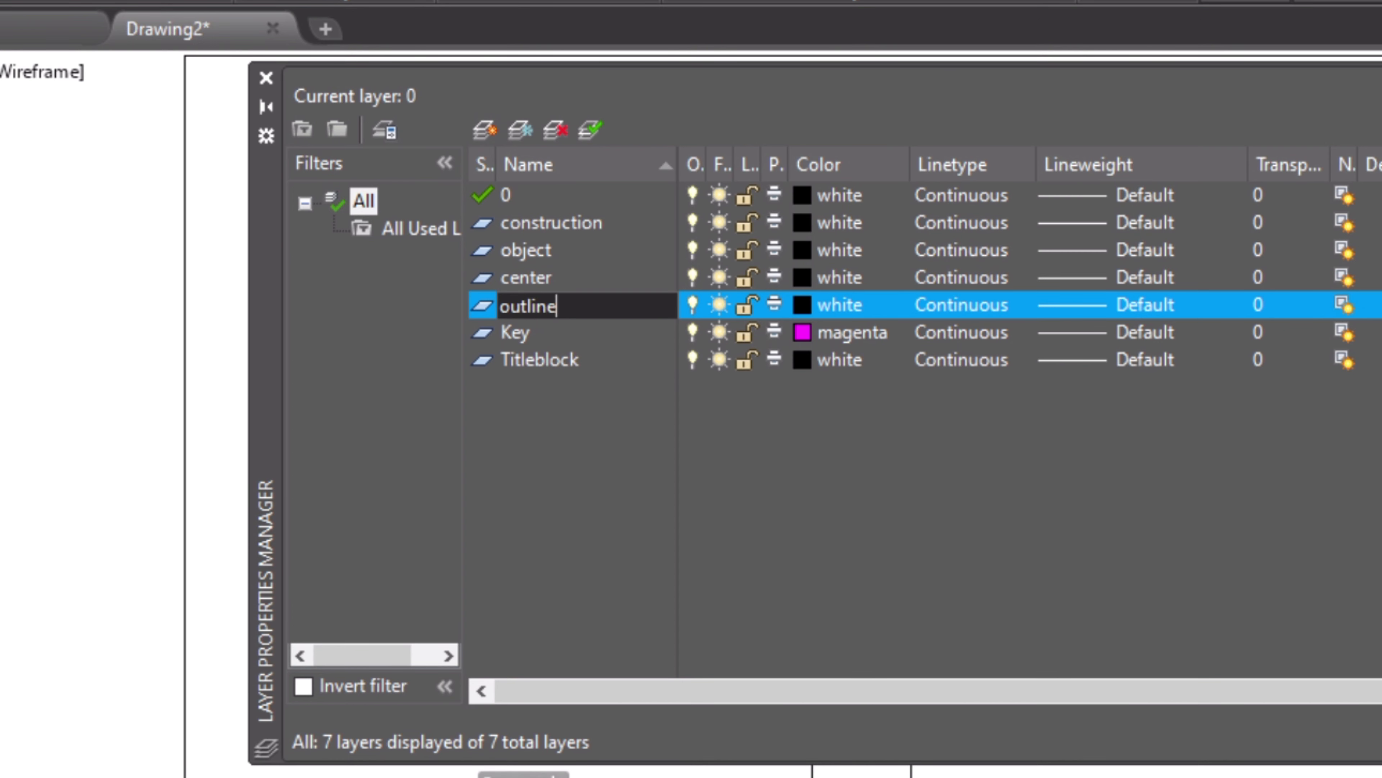
pyautogui.press('Return')
# - Set the construction layer's color to index 253
pyautogui.click(589, 221)
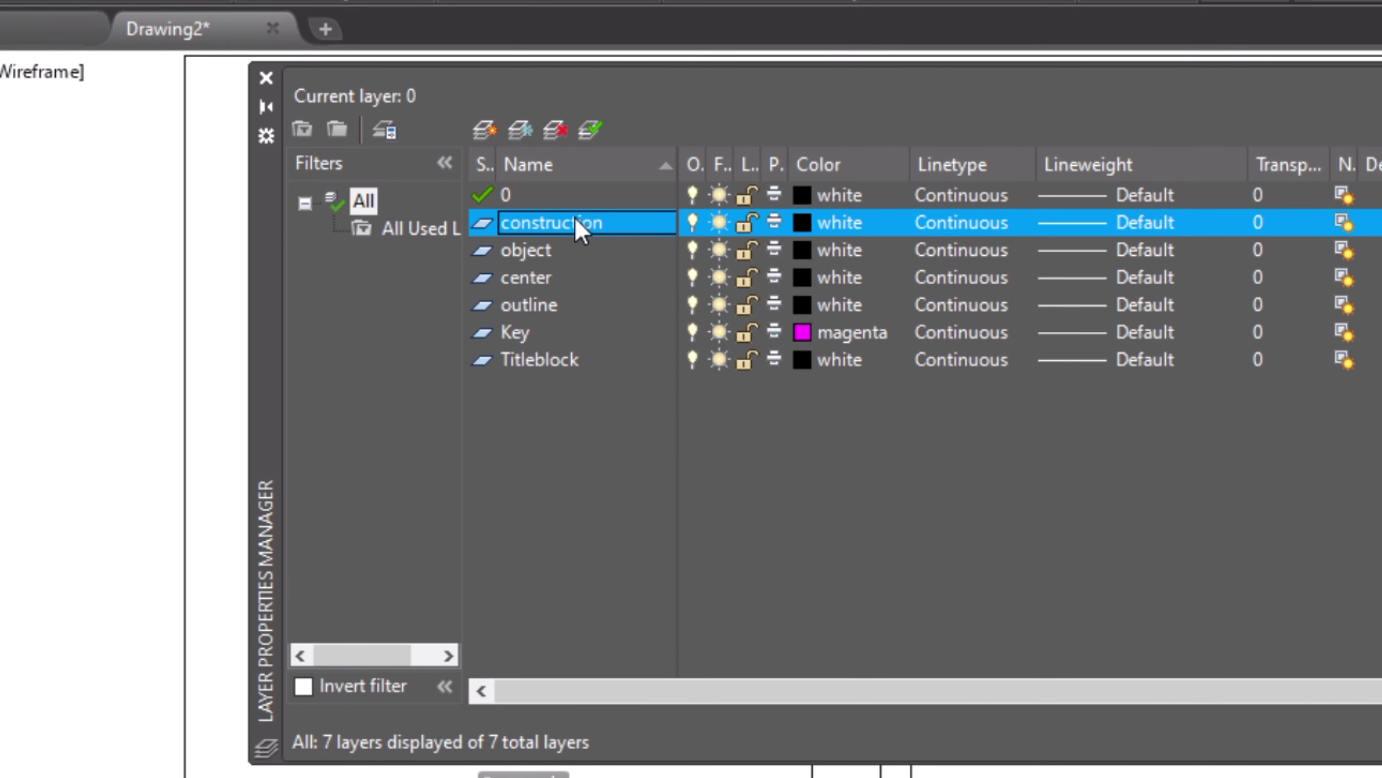
pyautogui.click(801, 226)
pyautogui.write('2')
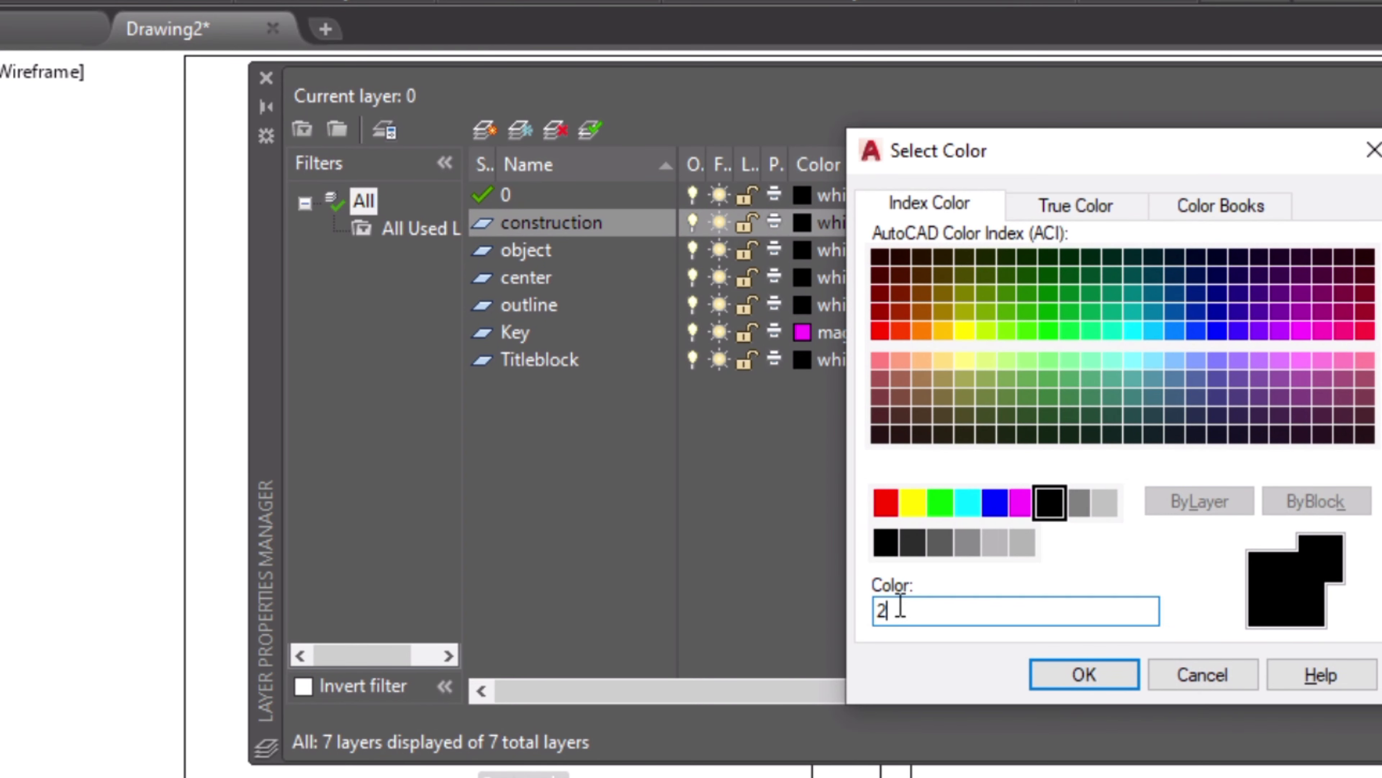
pyautogui.write('53')
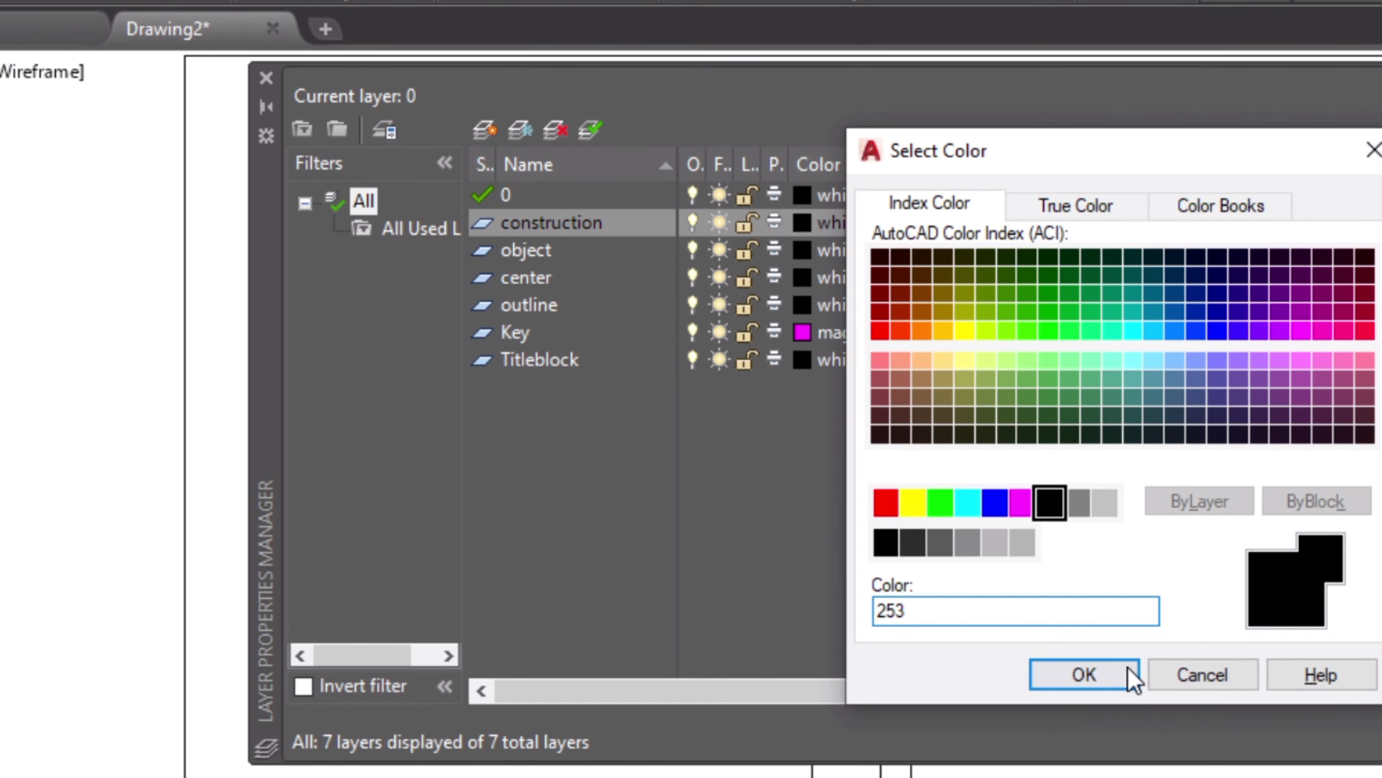
pyautogui.click(1132, 677)
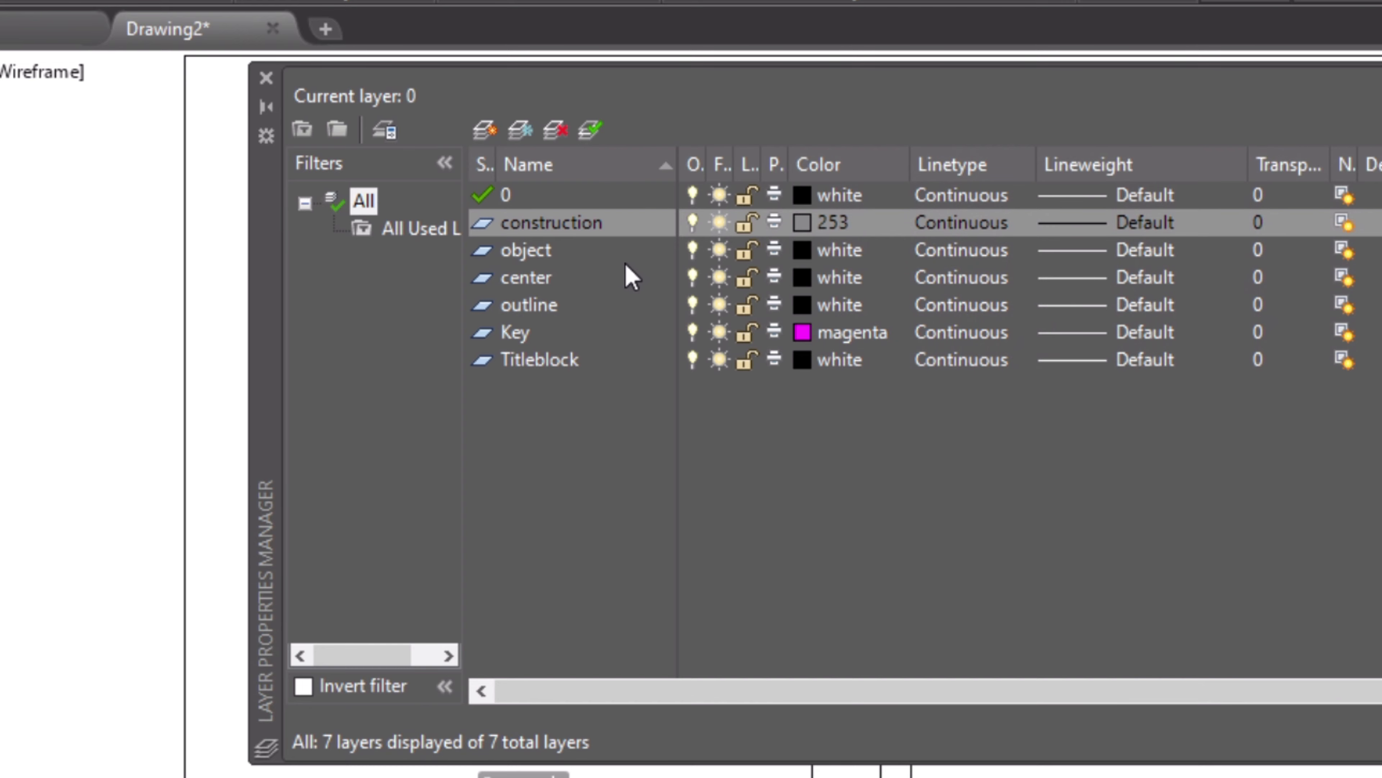
# - Set the object layer's color to red
pyautogui.click(656, 251)
pyautogui.click(802, 250)
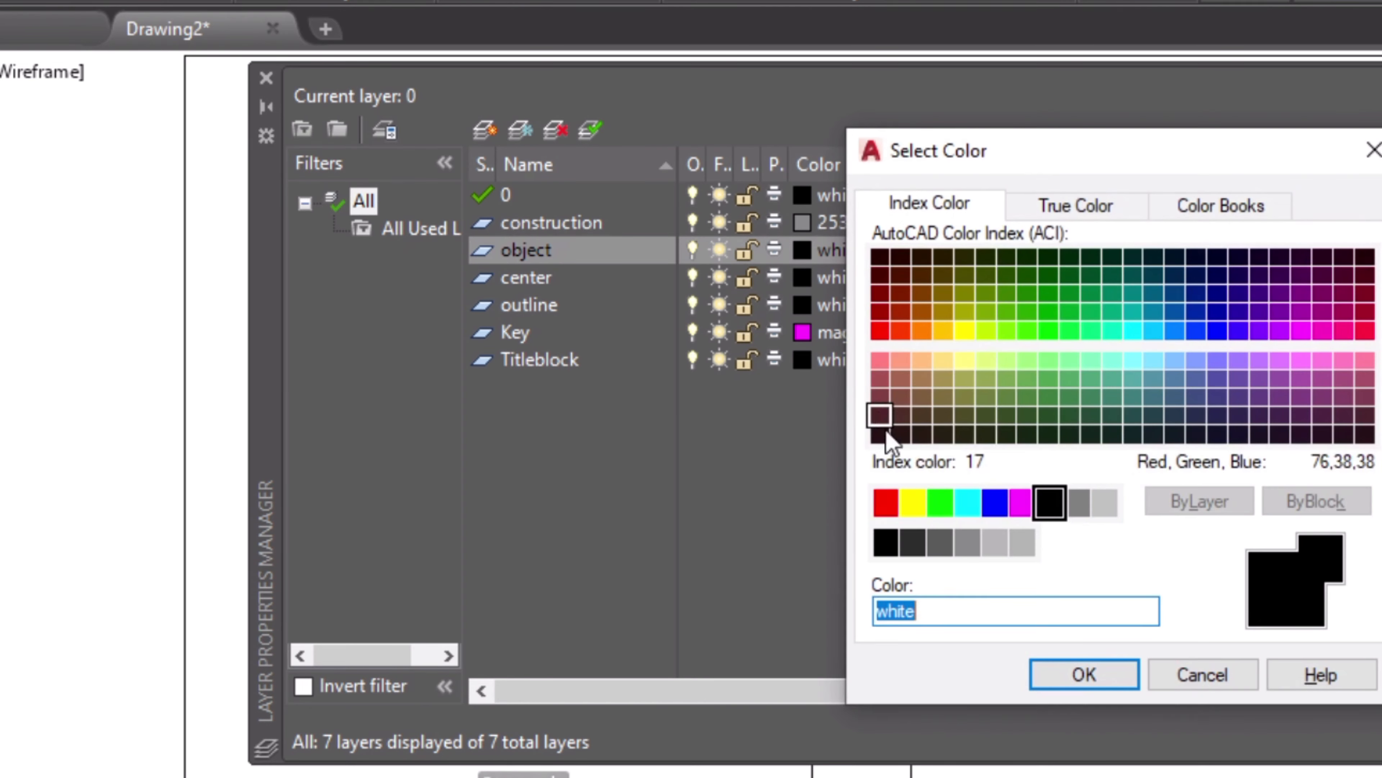
pyautogui.click(886, 501)
pyautogui.click(1070, 675)
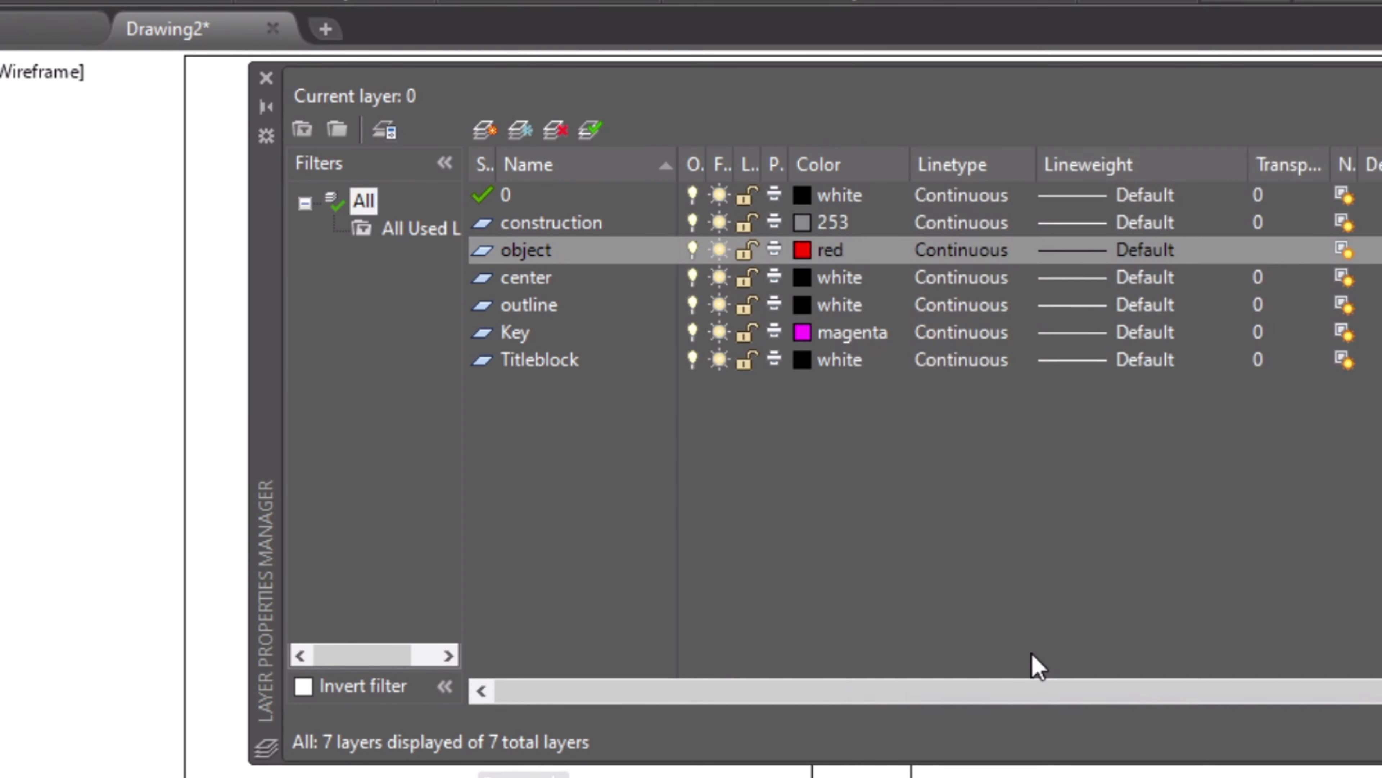
# - Set the center layer's color to green
pyautogui.click(581, 282)
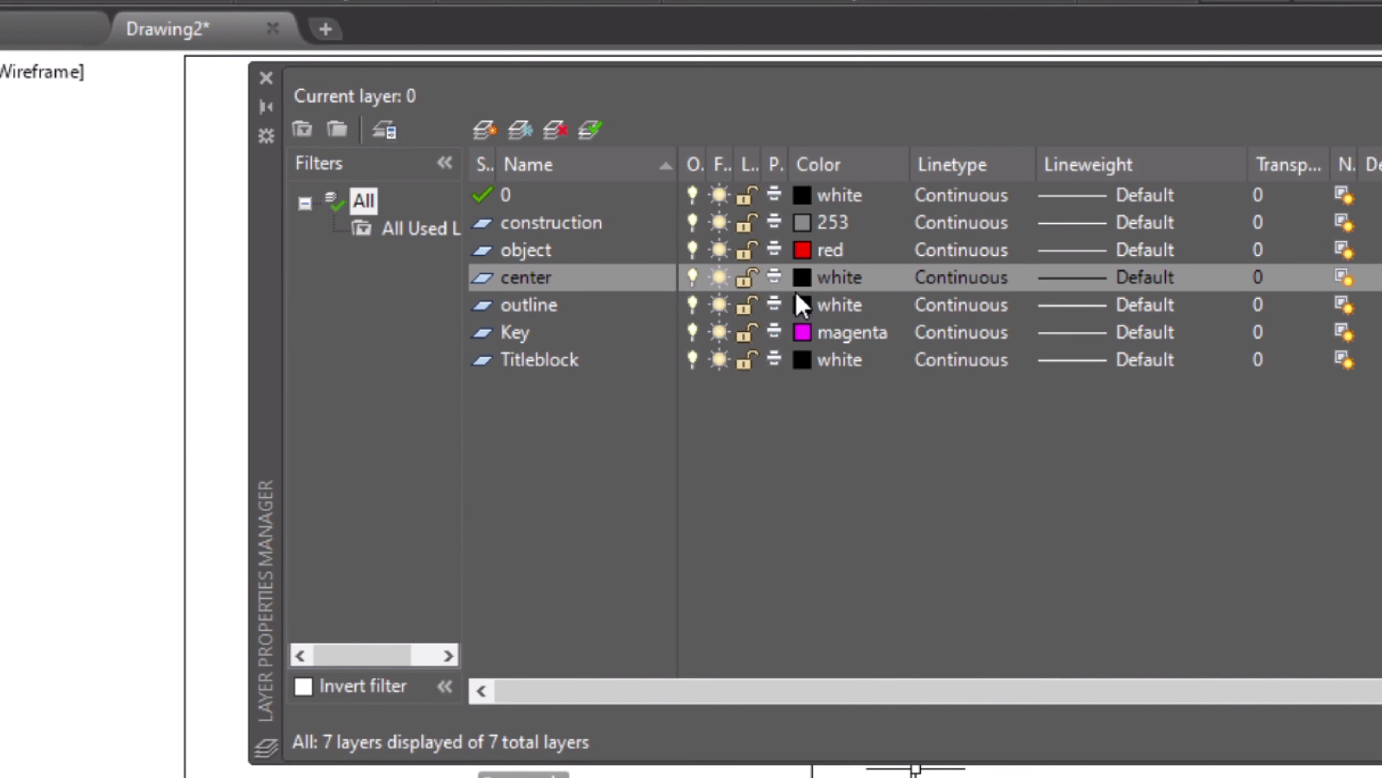
pyautogui.click(800, 286)
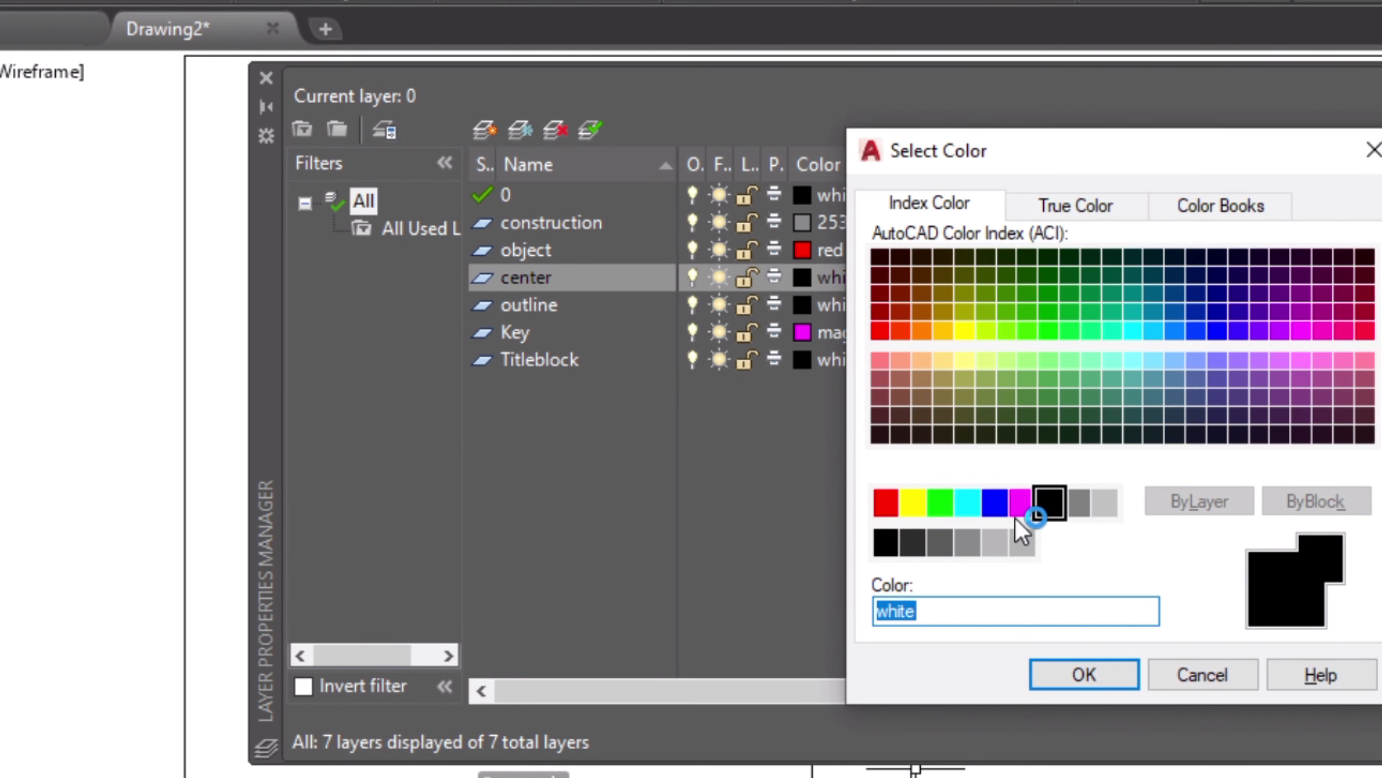
pyautogui.click(939, 509)
pyautogui.click(1111, 681)
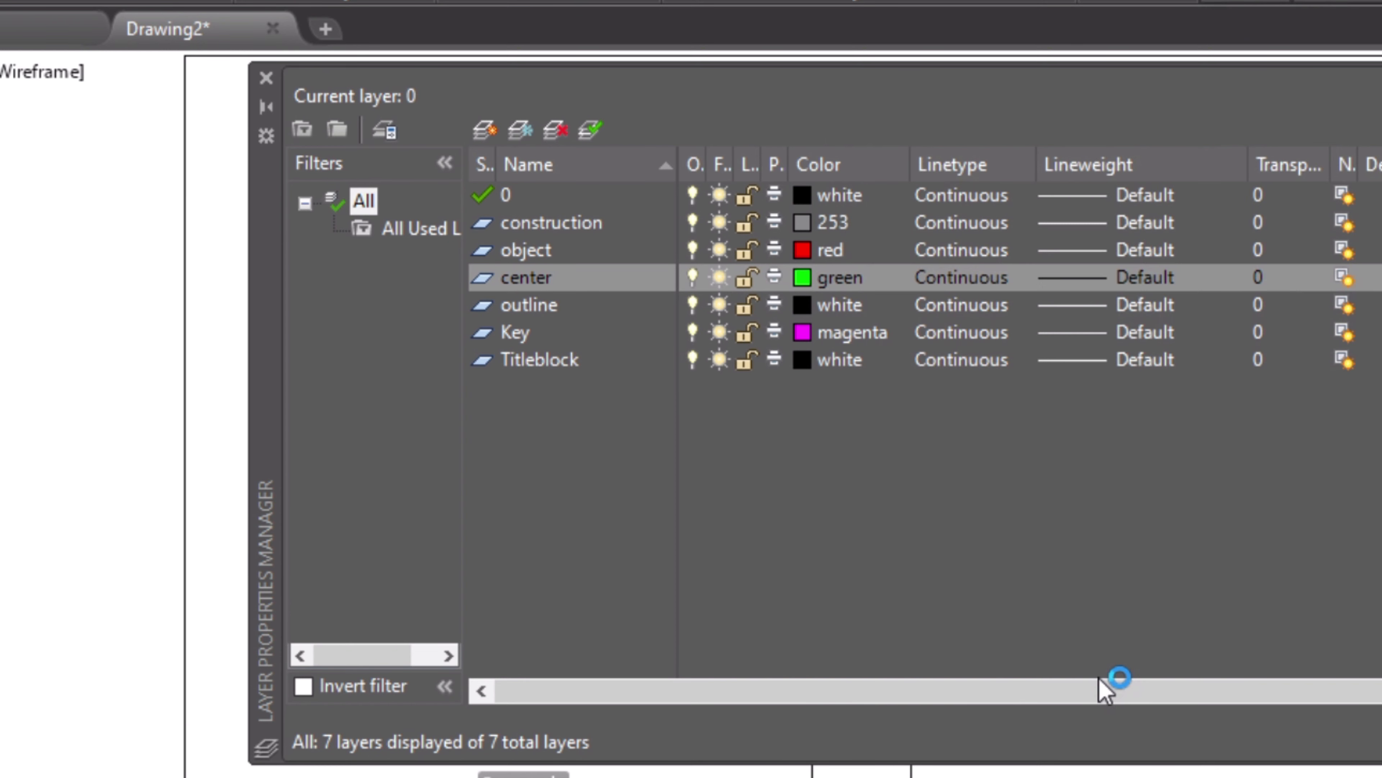
# - Load the CENTER2 linetype from acad.lin and assign it to the center layer
pyautogui.click(975, 281)
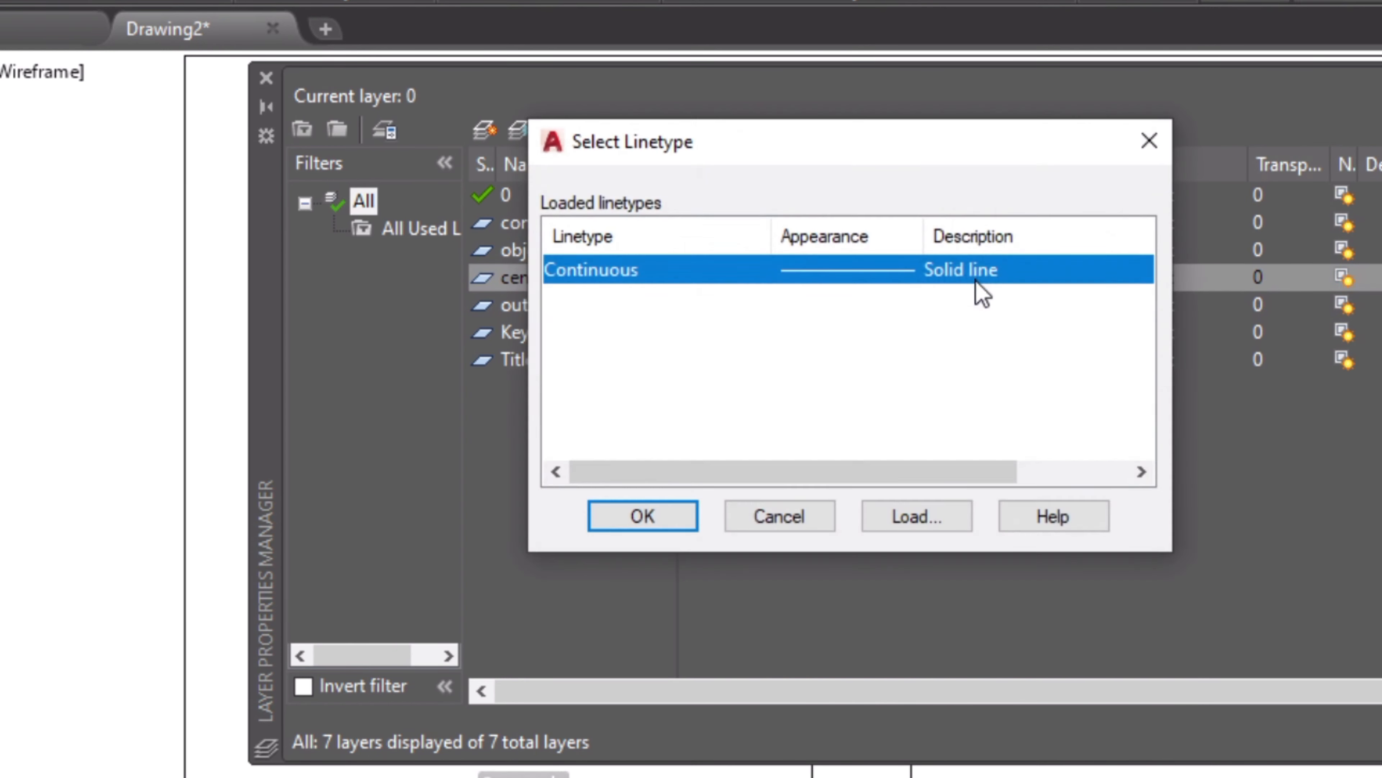
pyautogui.click(925, 514)
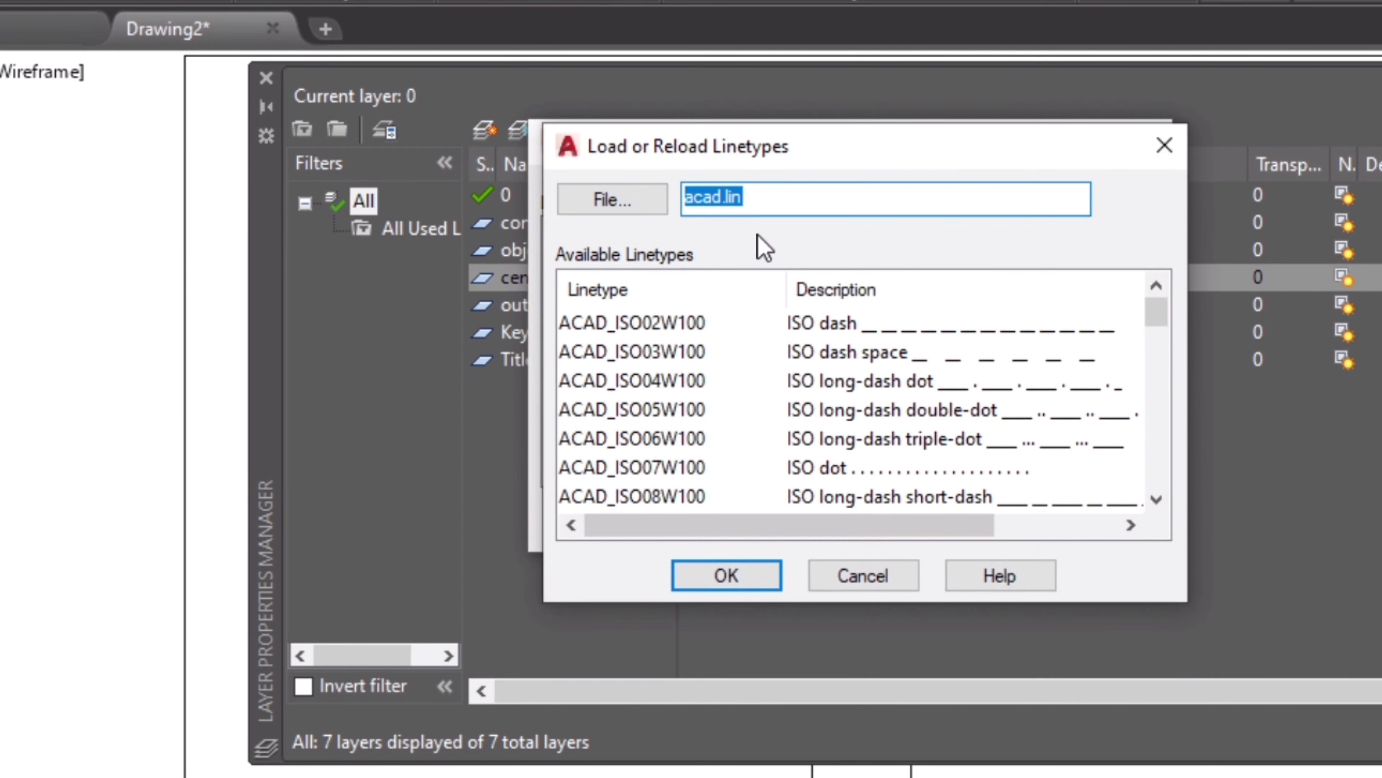
pyautogui.click(590, 352)
pyautogui.press('c')
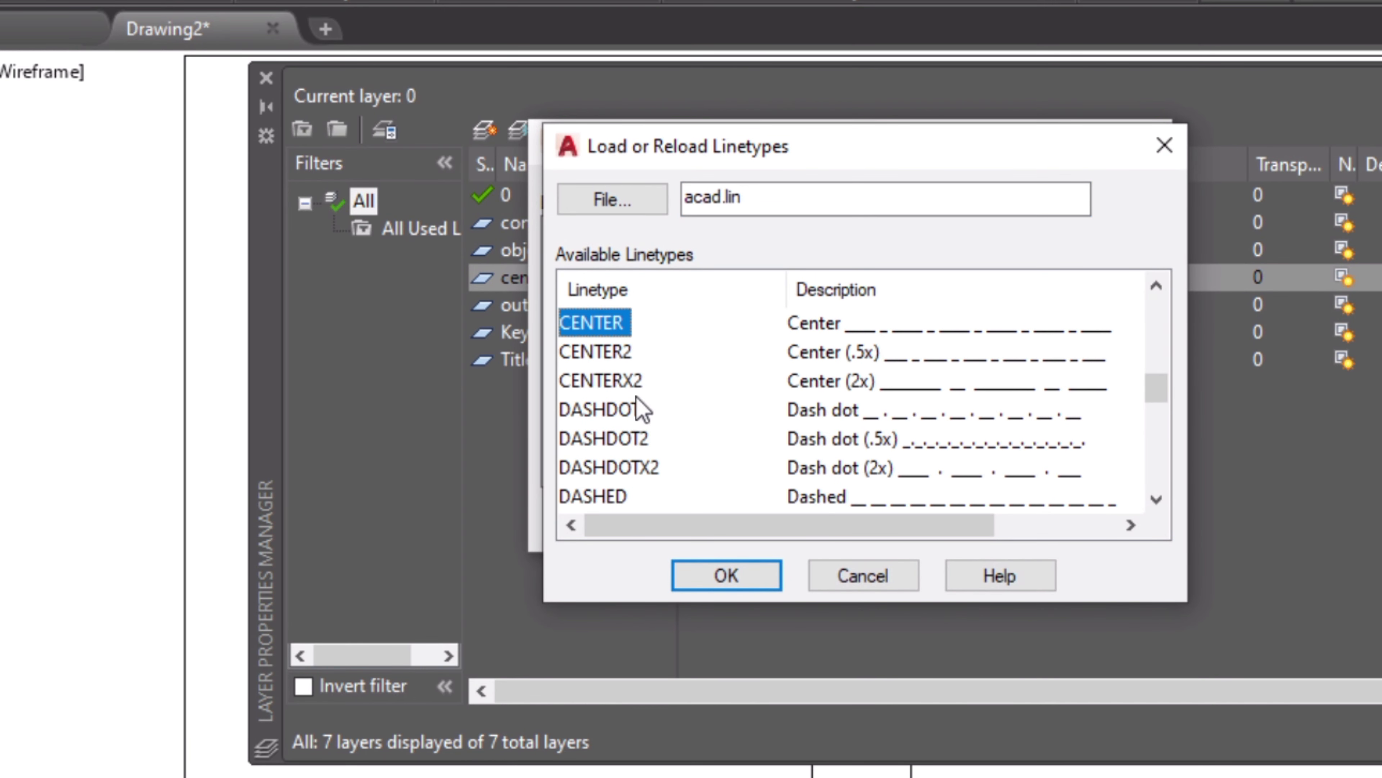
pyautogui.click(626, 353)
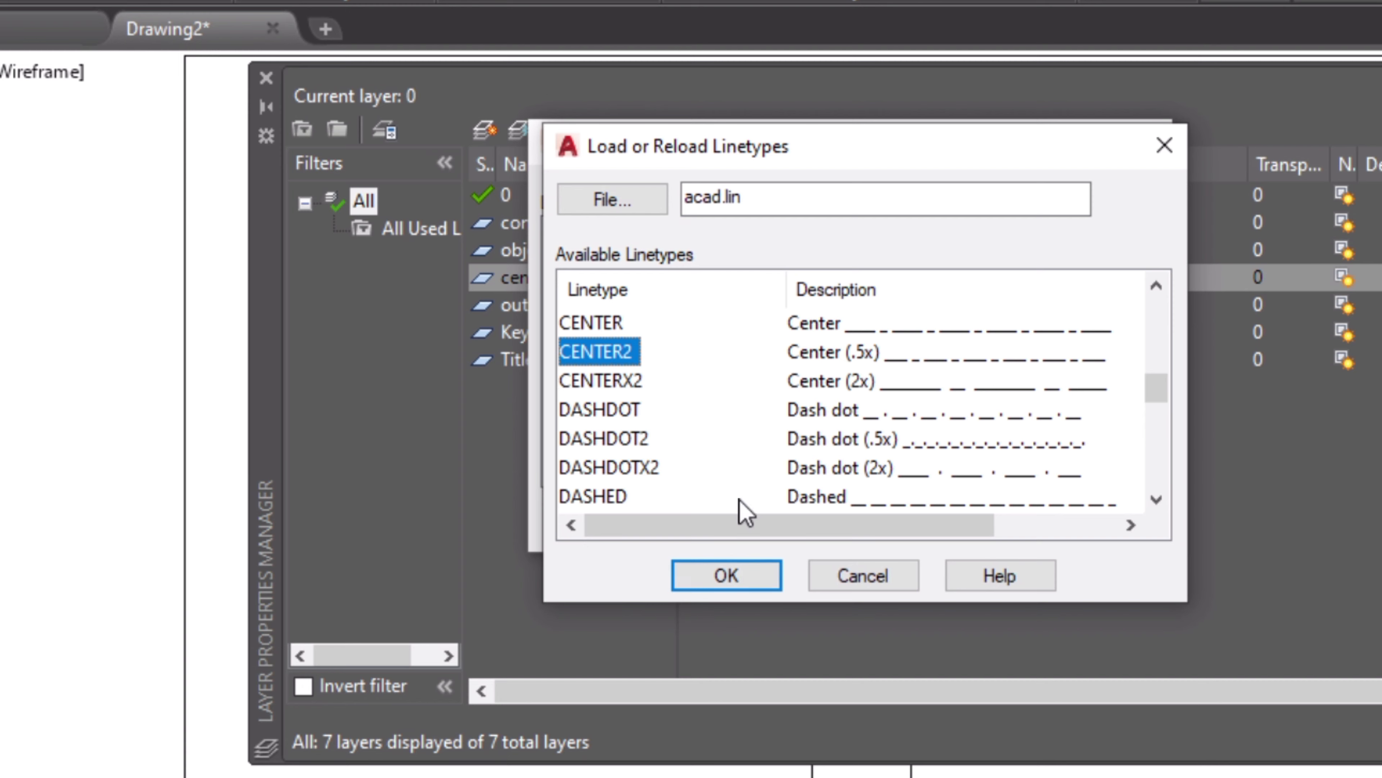
pyautogui.click(727, 581)
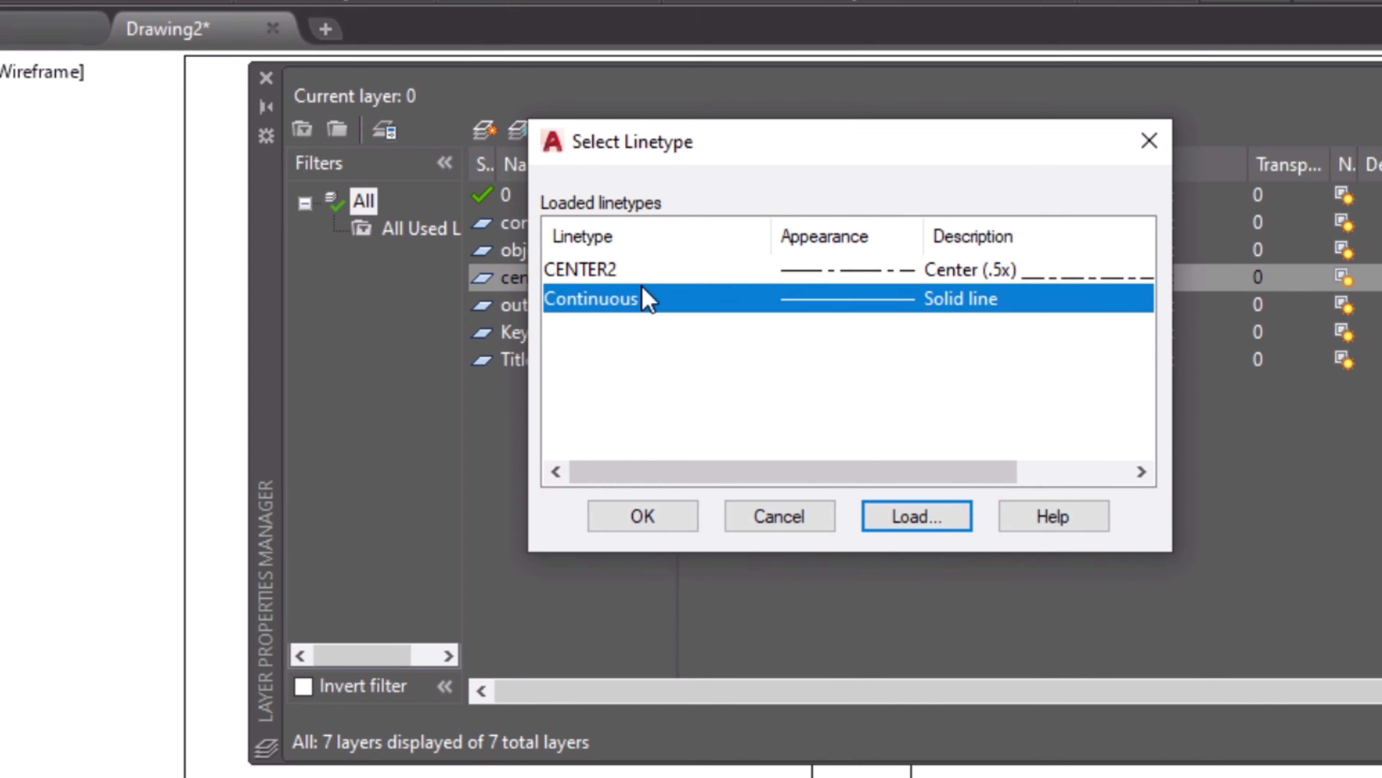
pyautogui.click(645, 270)
pyautogui.click(640, 515)
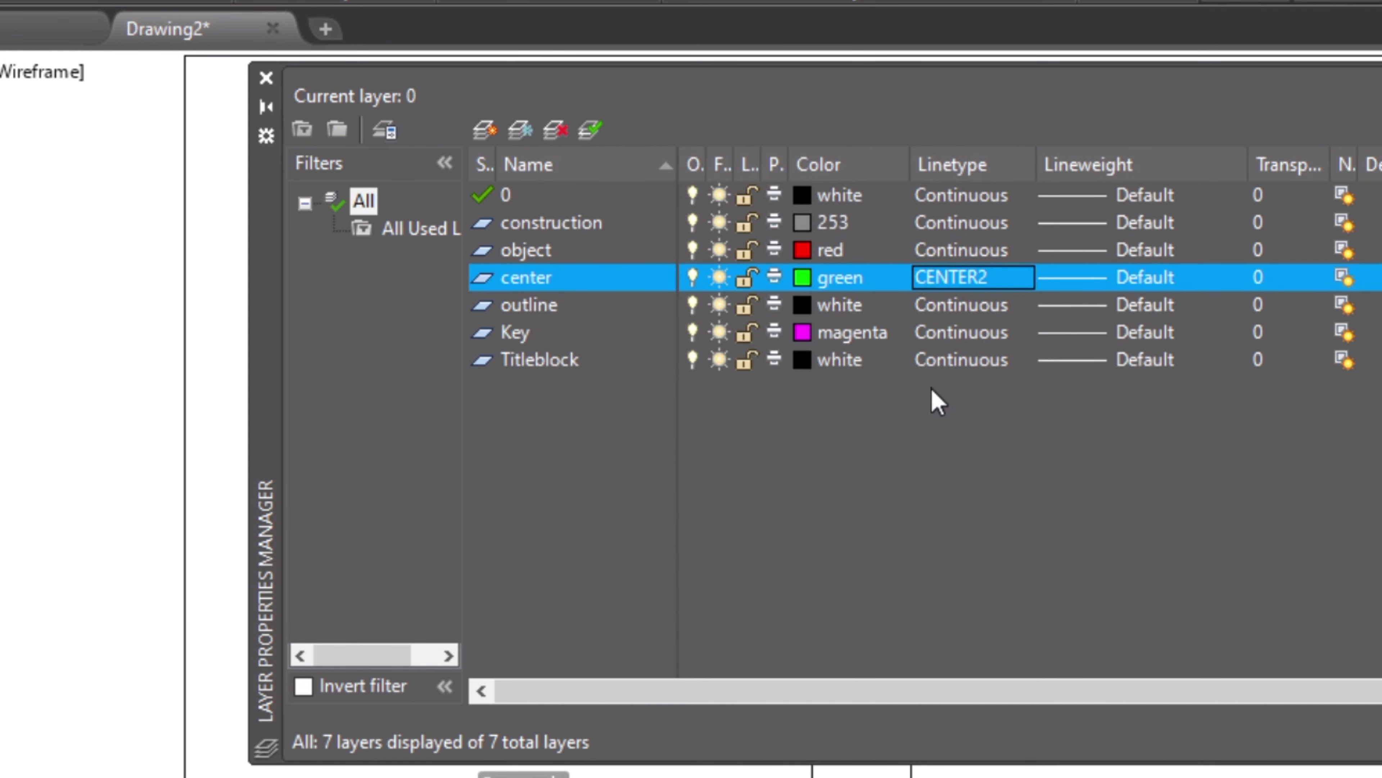
# - Set the outline layer's color to blue
pyautogui.click(642, 318)
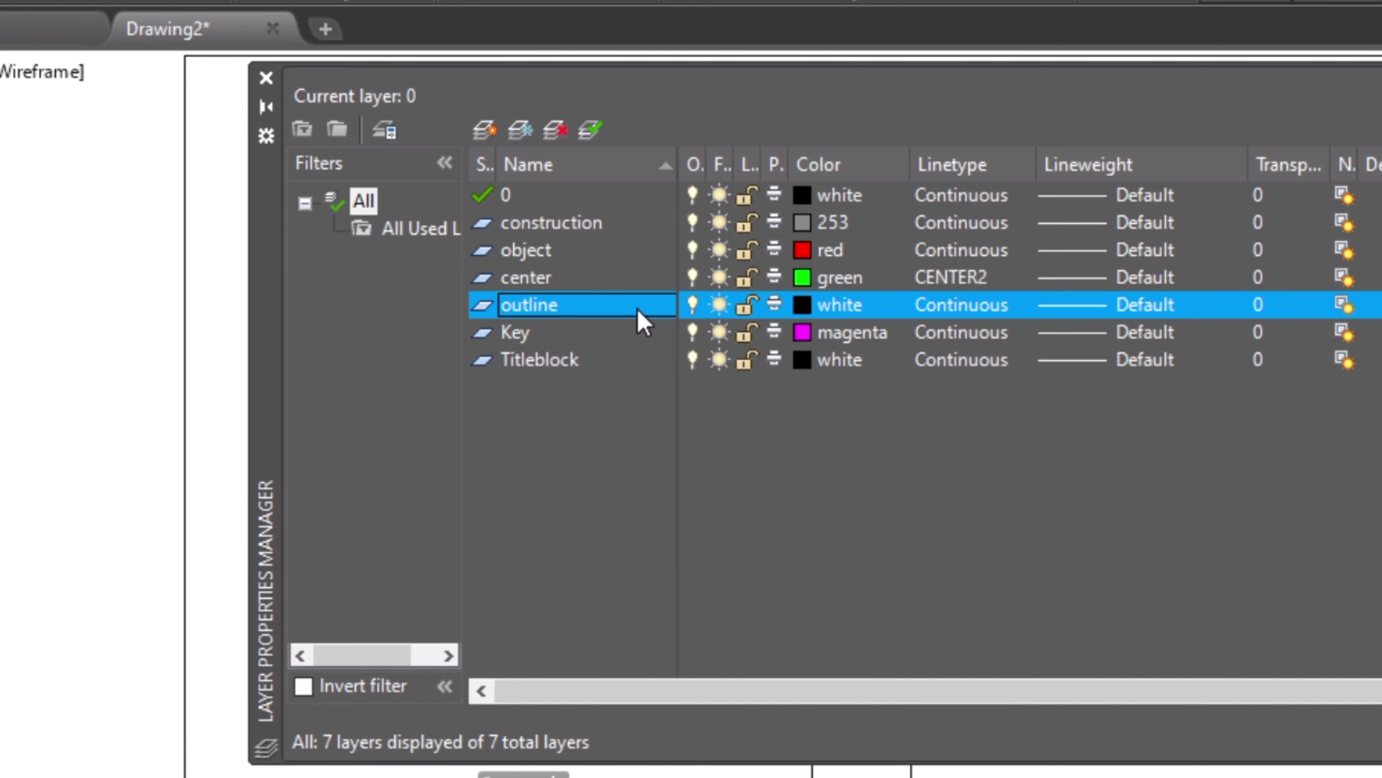
pyautogui.click(802, 304)
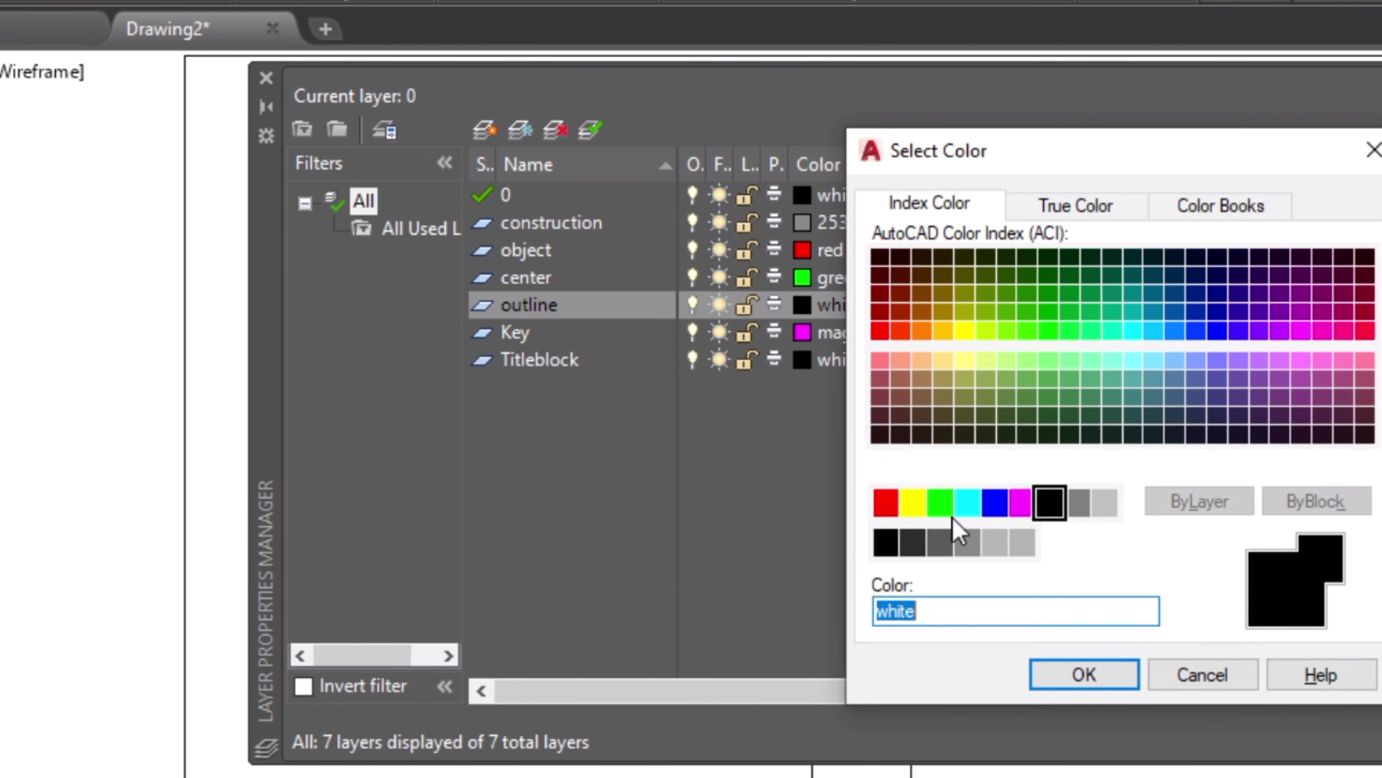
pyautogui.click(996, 503)
pyautogui.click(1075, 676)
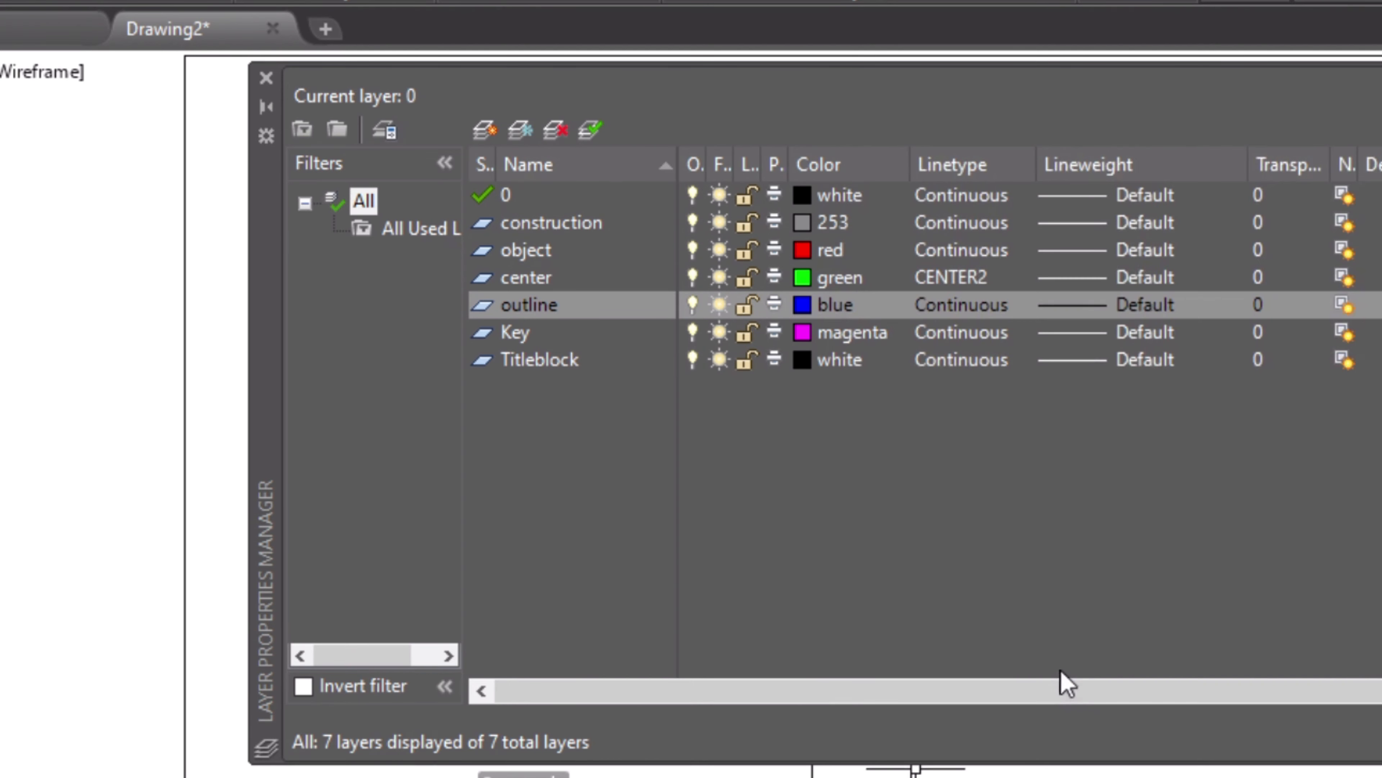
# - Select the construction, object, center and outline layers together, and close the layer properties manager
pyautogui.click(610, 223)
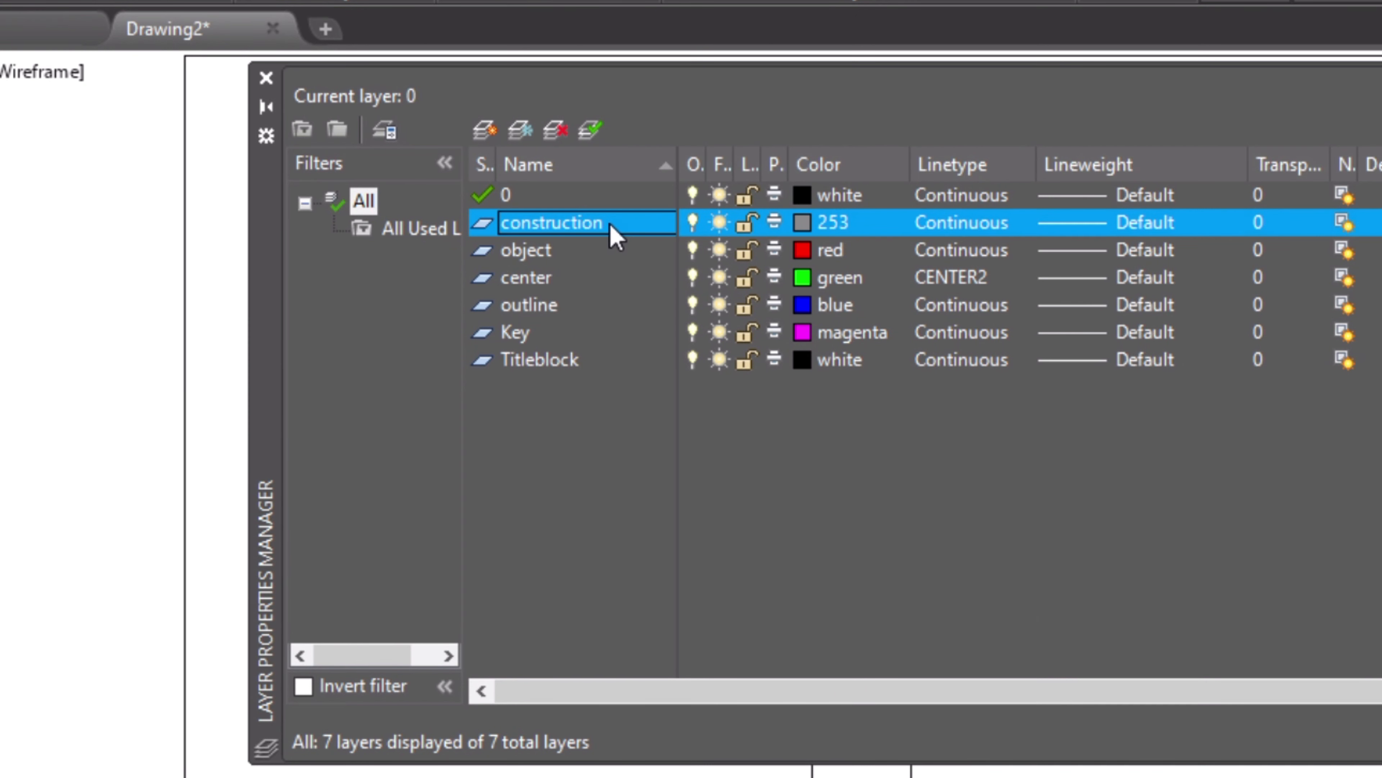
pyautogui.hotkey('shift', 'Down')
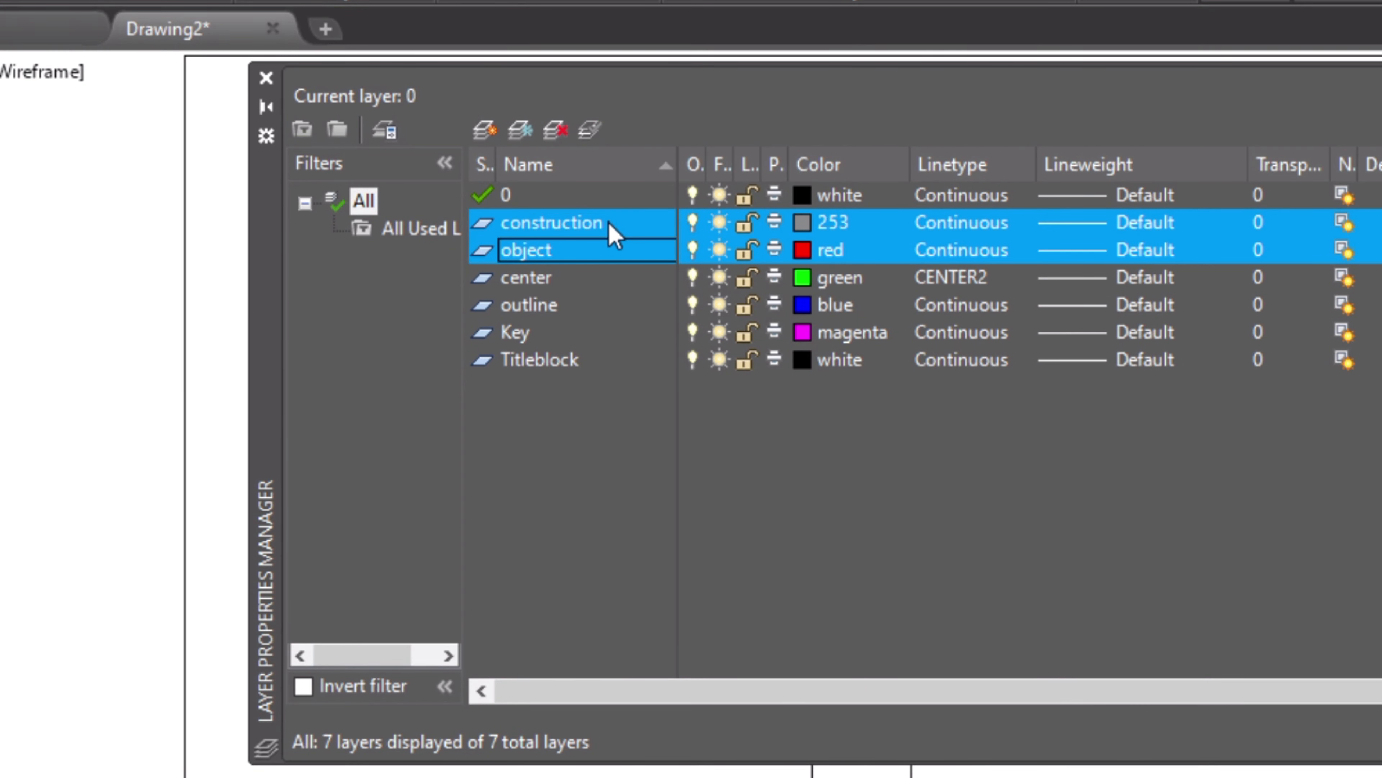
pyautogui.hotkey('shift', 'Down')
pyautogui.hotkey('shift', 'Down')
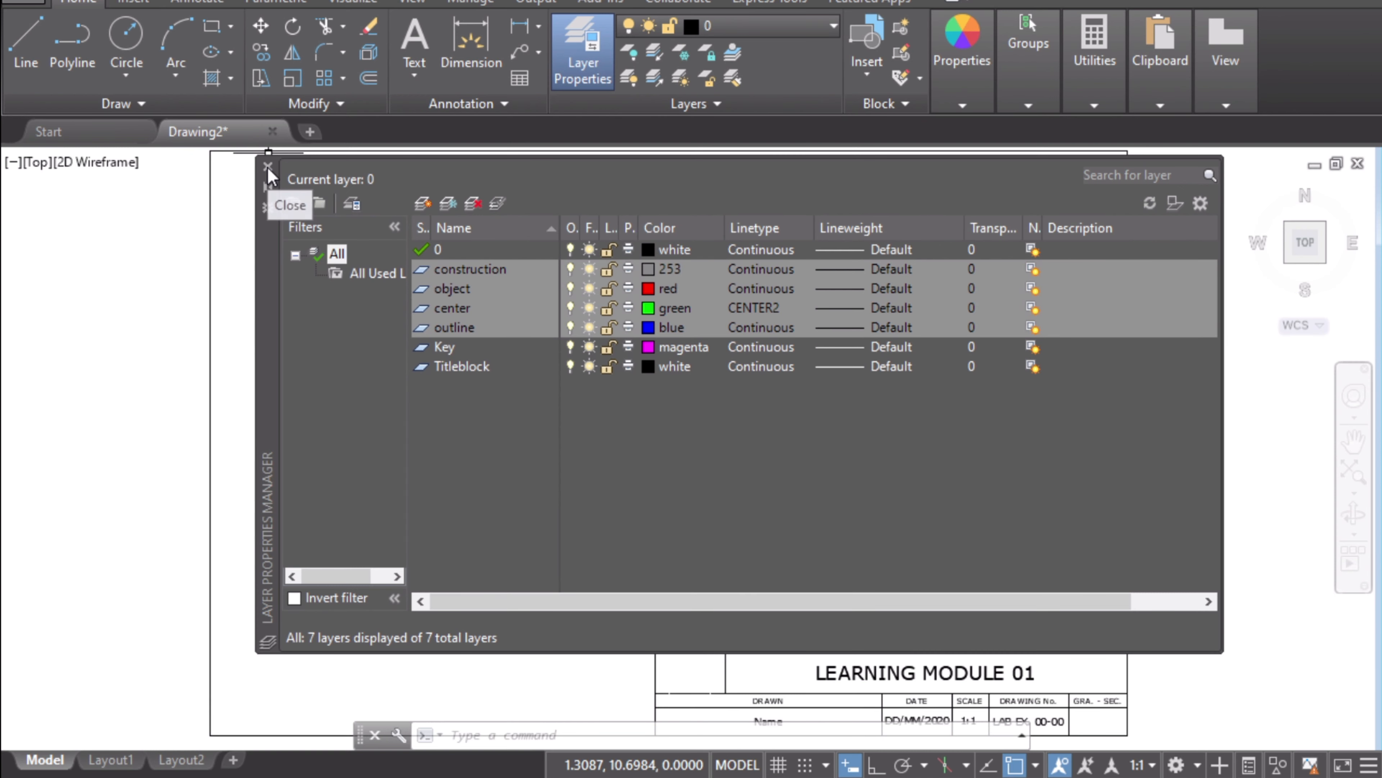
pyautogui.click(268, 166)
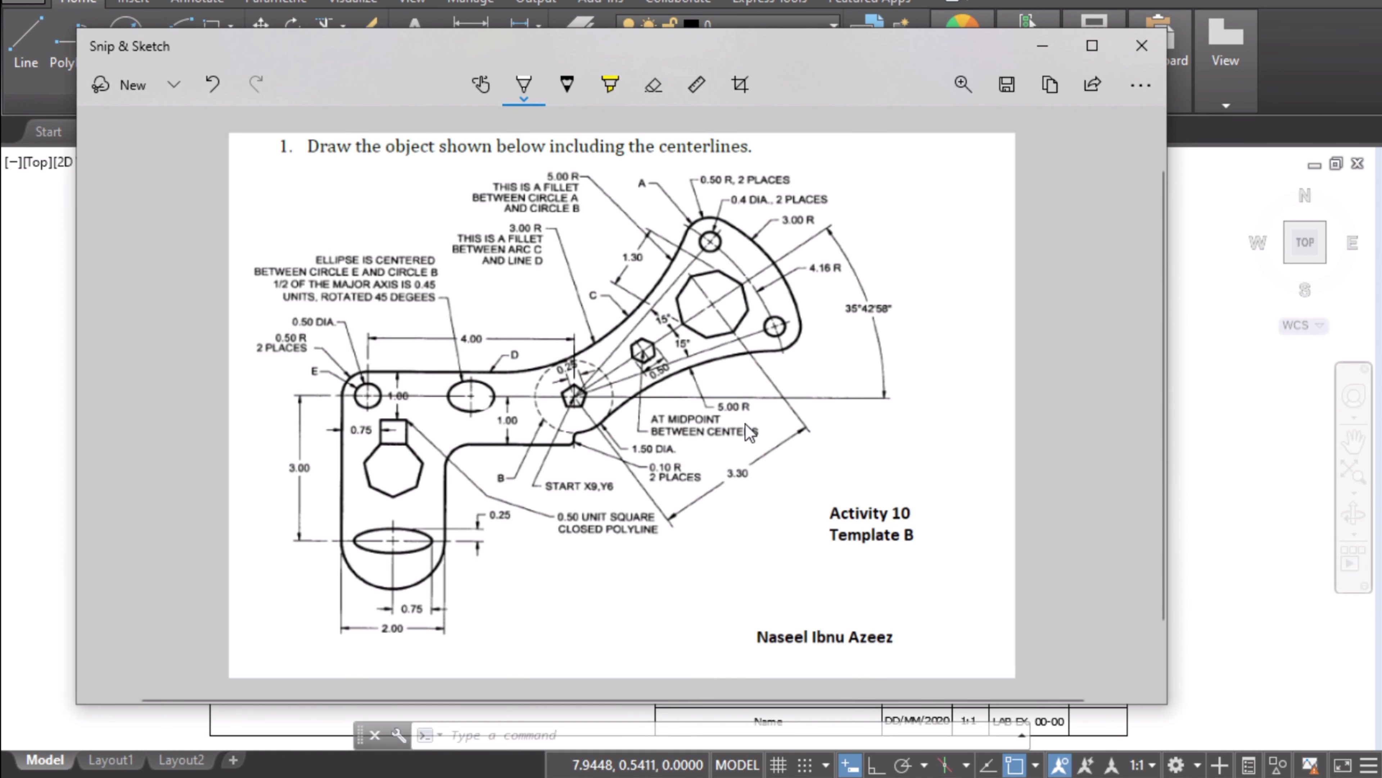
# - Examine the starting pentagon's position and size in the Snip & Sketch reference drawing
pyautogui.click(963, 86)
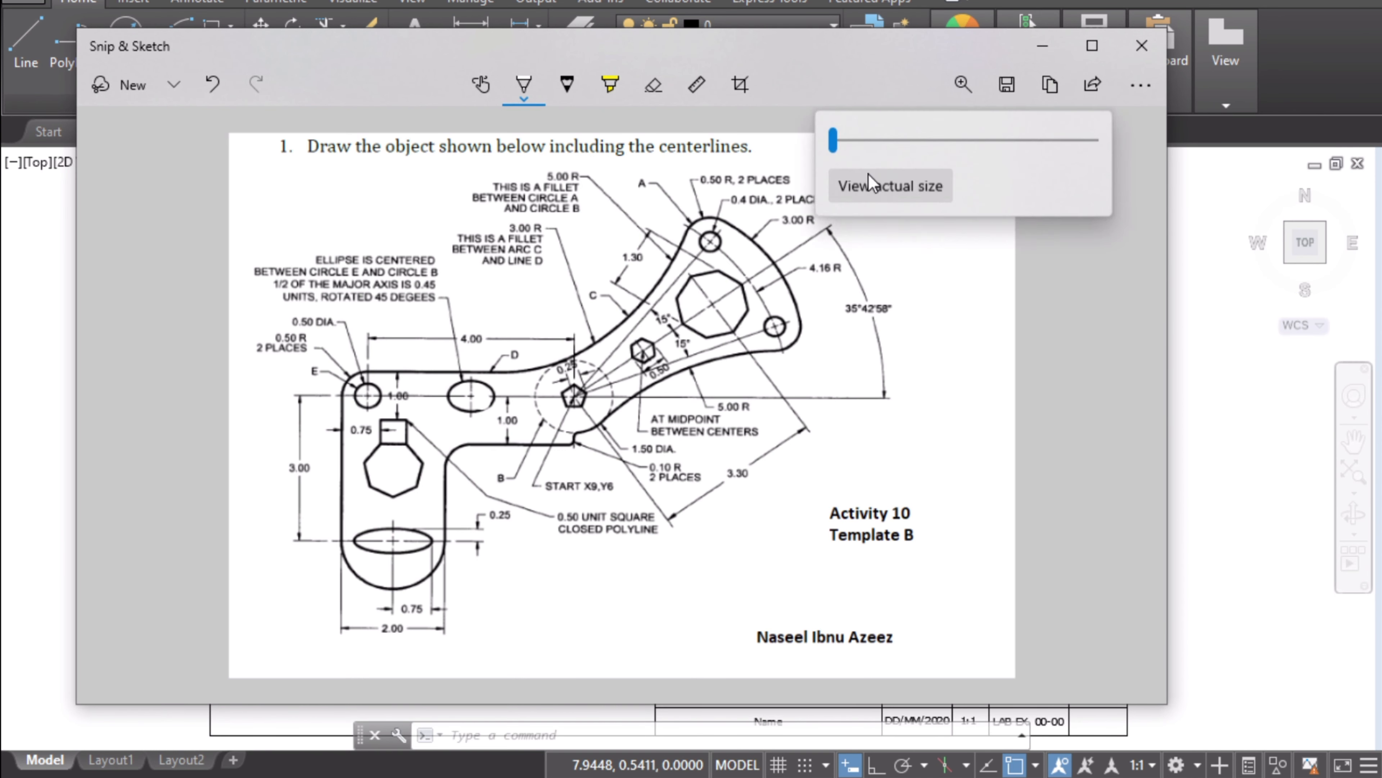
pyautogui.moveTo(839, 138); pyautogui.dragTo(885, 139)
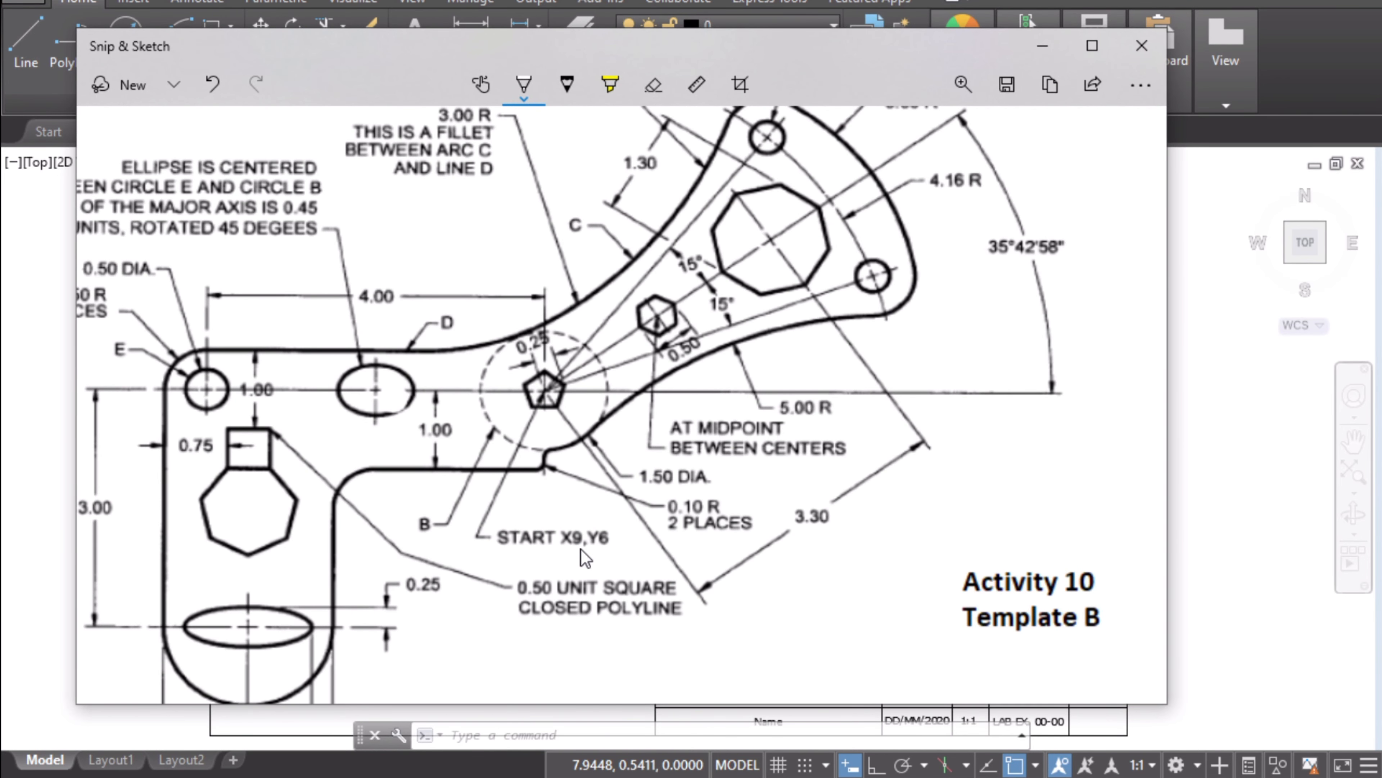
pyautogui.click(525, 87)
pyautogui.click(439, 233)
pyautogui.moveTo(546, 397); pyautogui.dragTo(545, 404)
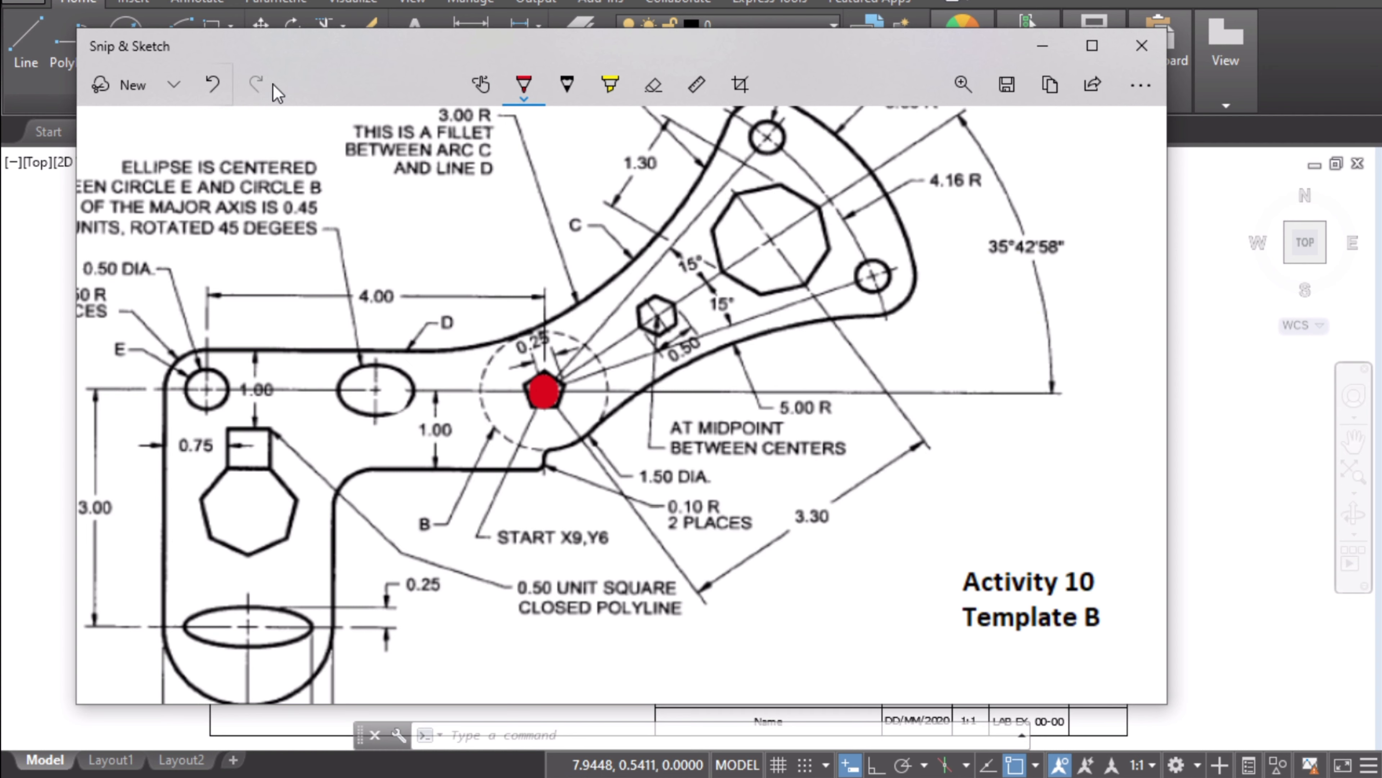
pyautogui.click(213, 84)
pyautogui.click(978, 84)
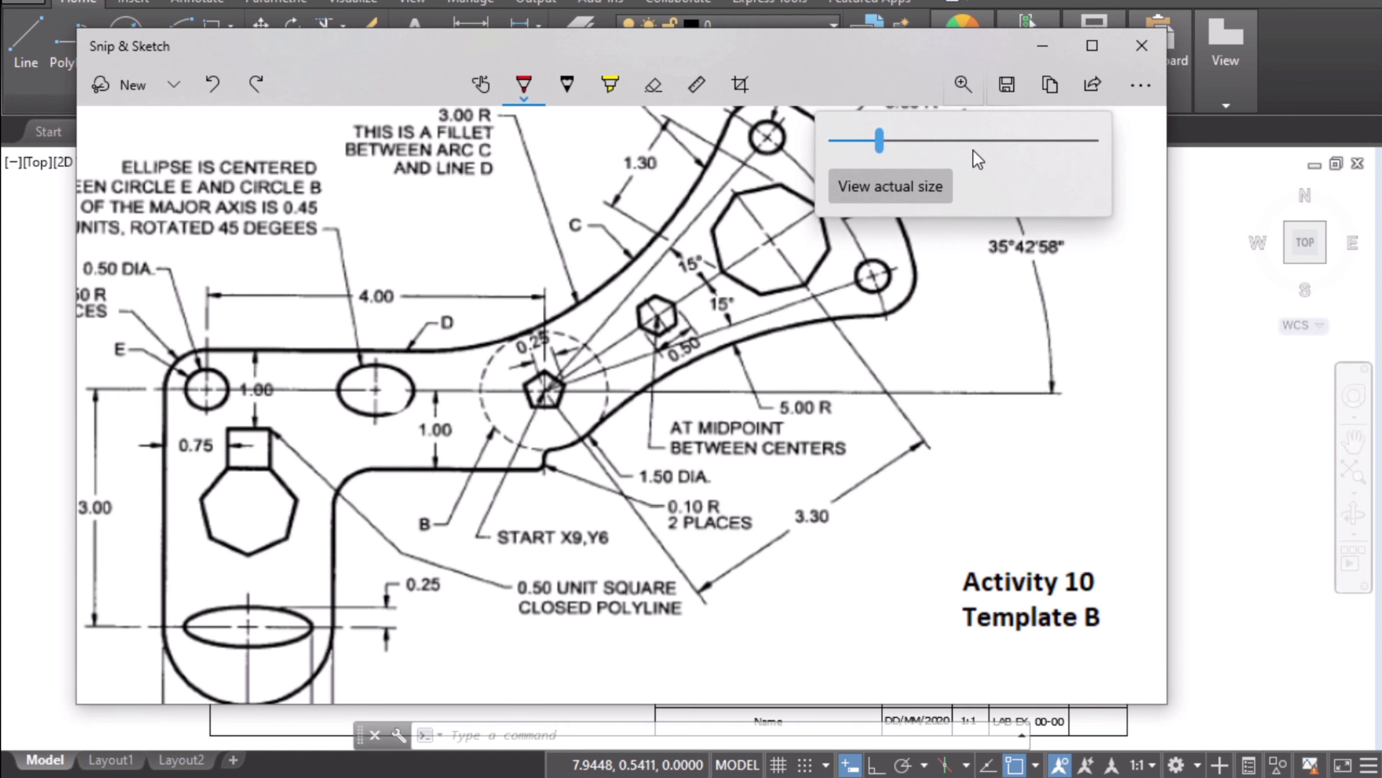
pyautogui.moveTo(882, 140); pyautogui.dragTo(946, 144)
pyautogui.click(660, 468)
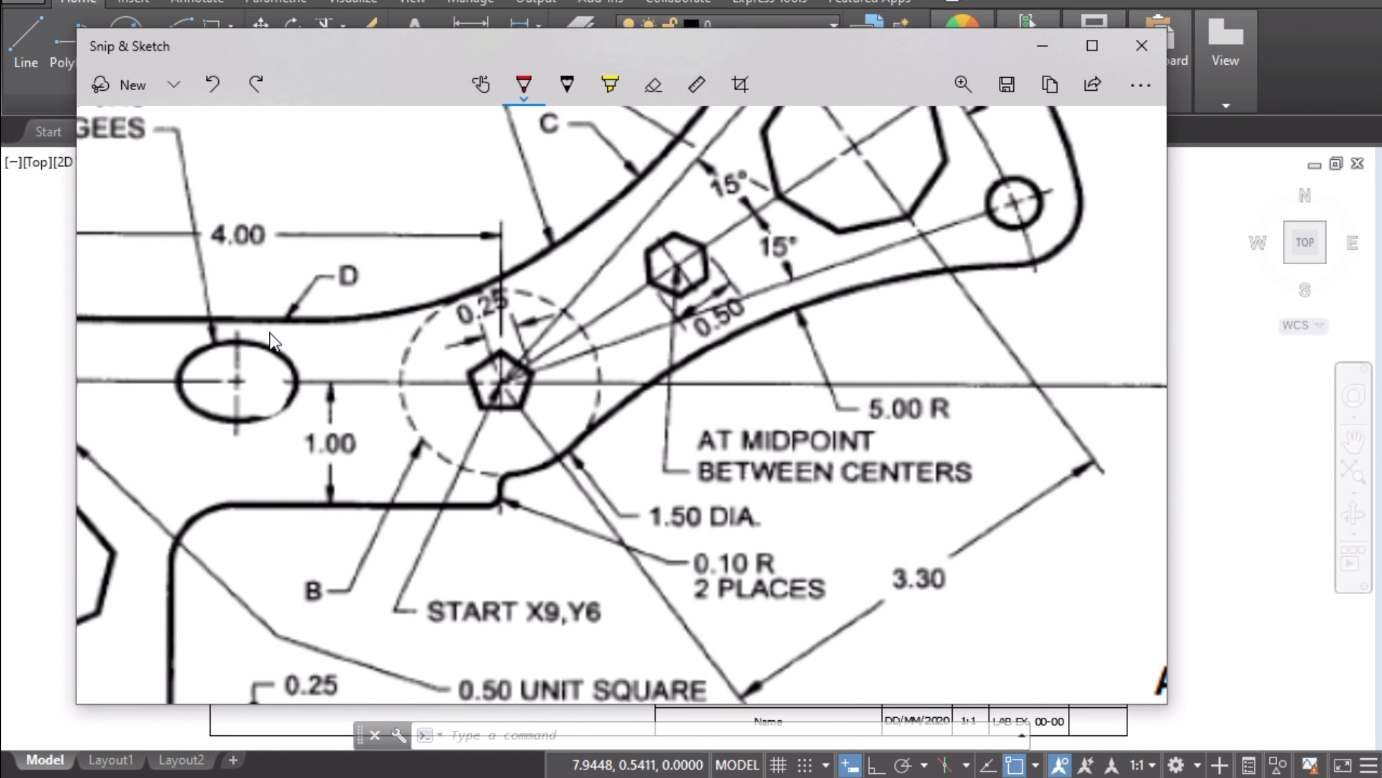
pyautogui.click(16, 252)
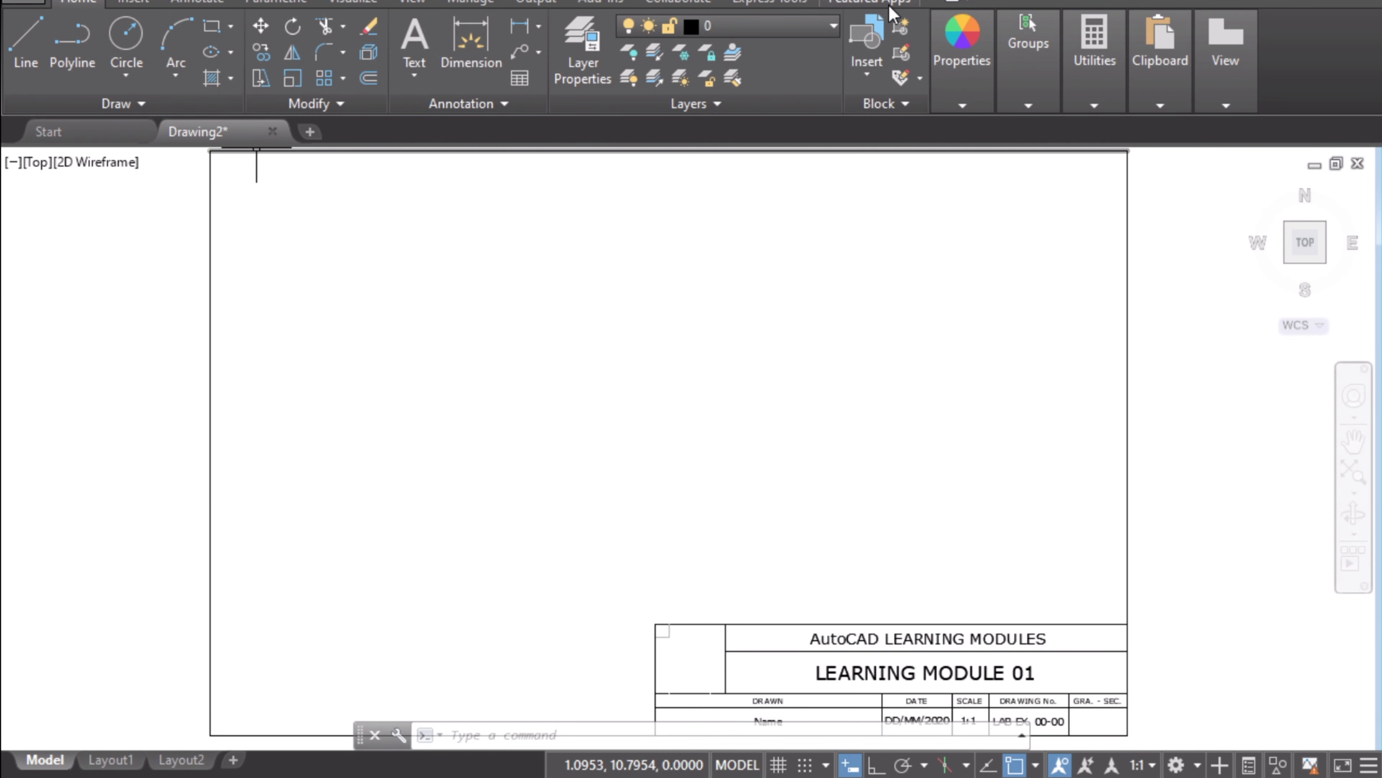
# - In AutoCAD, begin a five-sided polygon centered at 9,6
pyautogui.click(791, 30)
pyautogui.press('Escape')
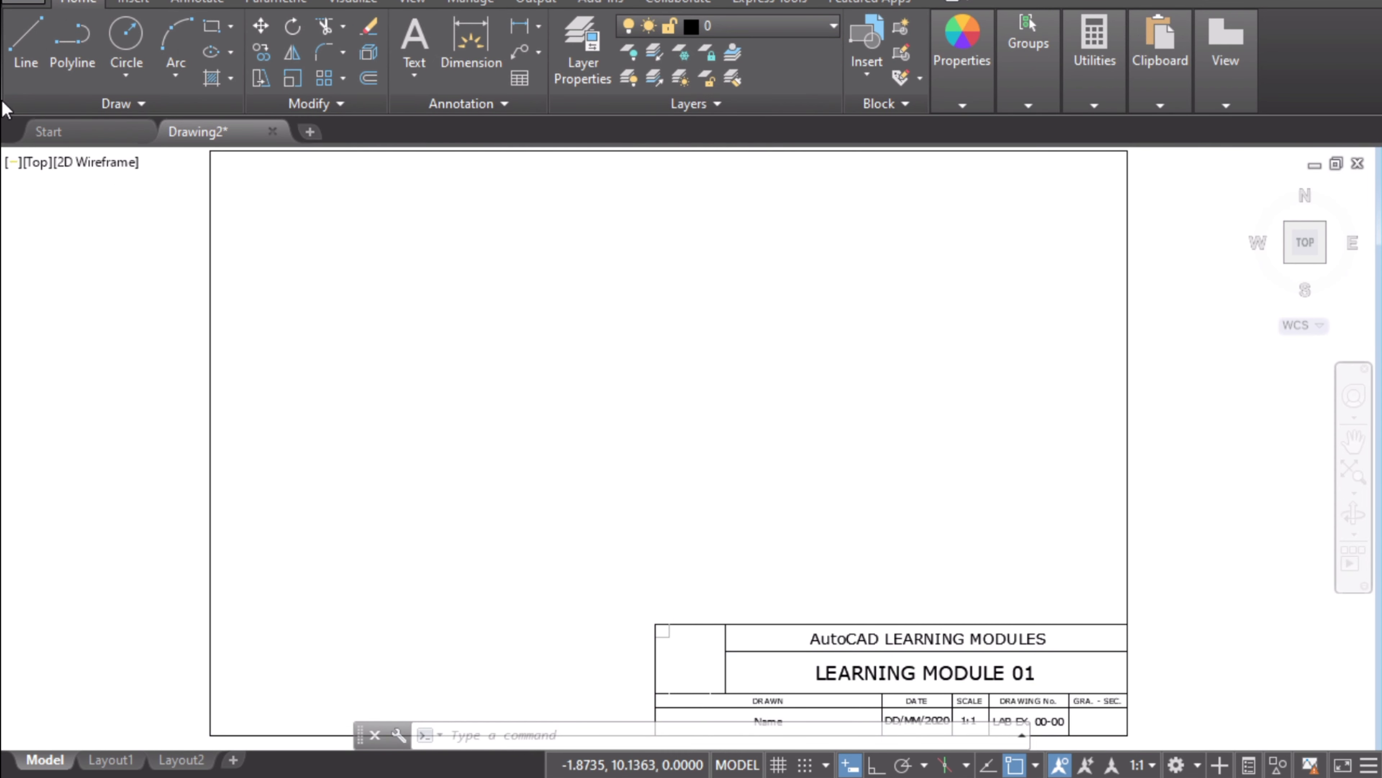
pyautogui.click(230, 28)
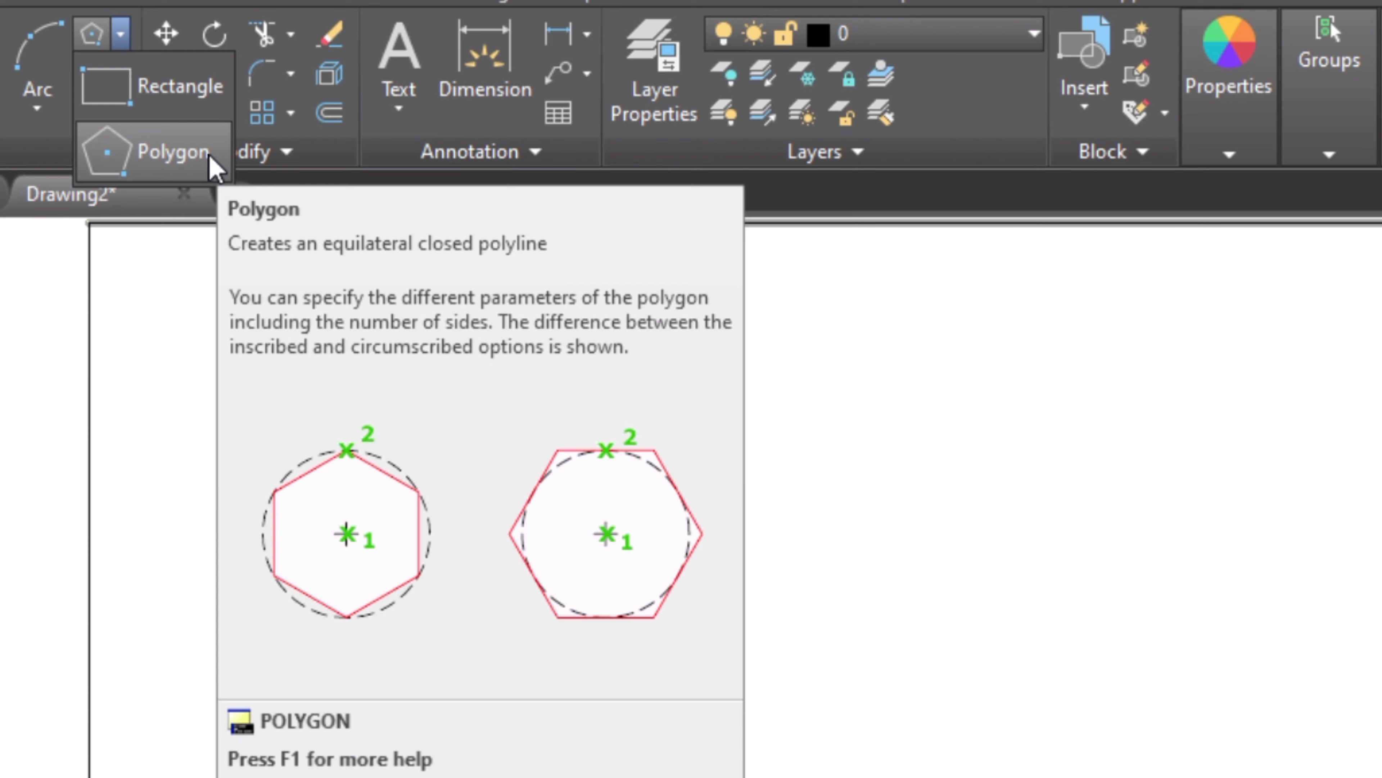
pyautogui.click(210, 159)
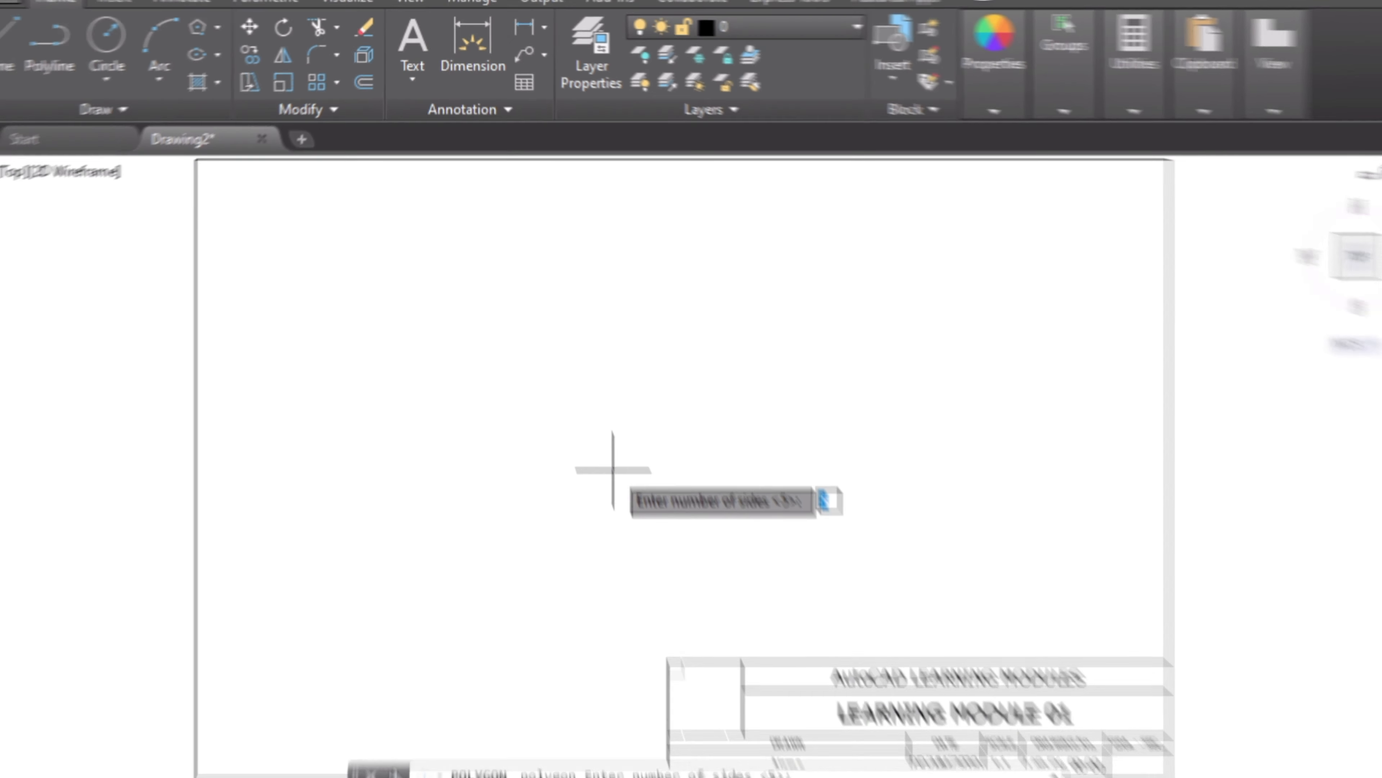
pyautogui.write('5')
pyautogui.press('Return')
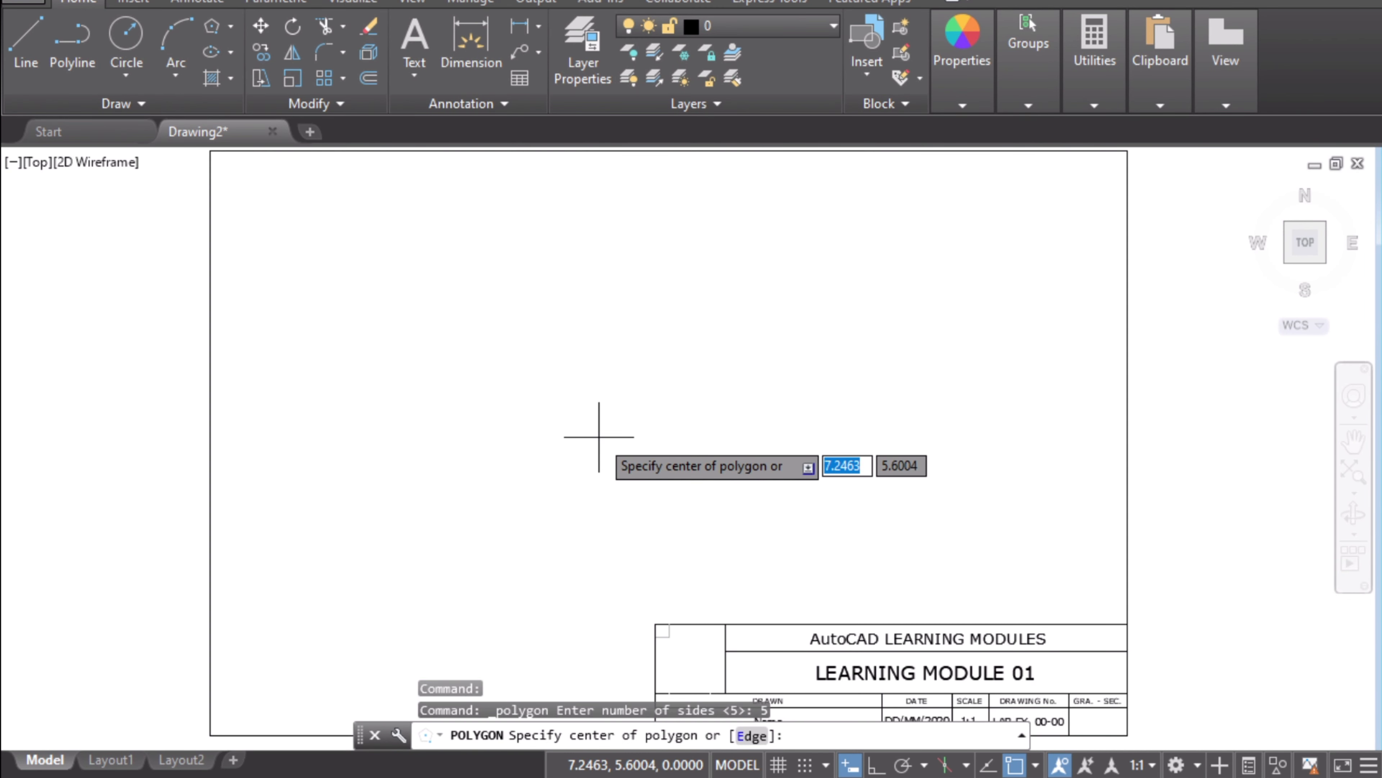
pyautogui.hotkey('alt', 'Tab')
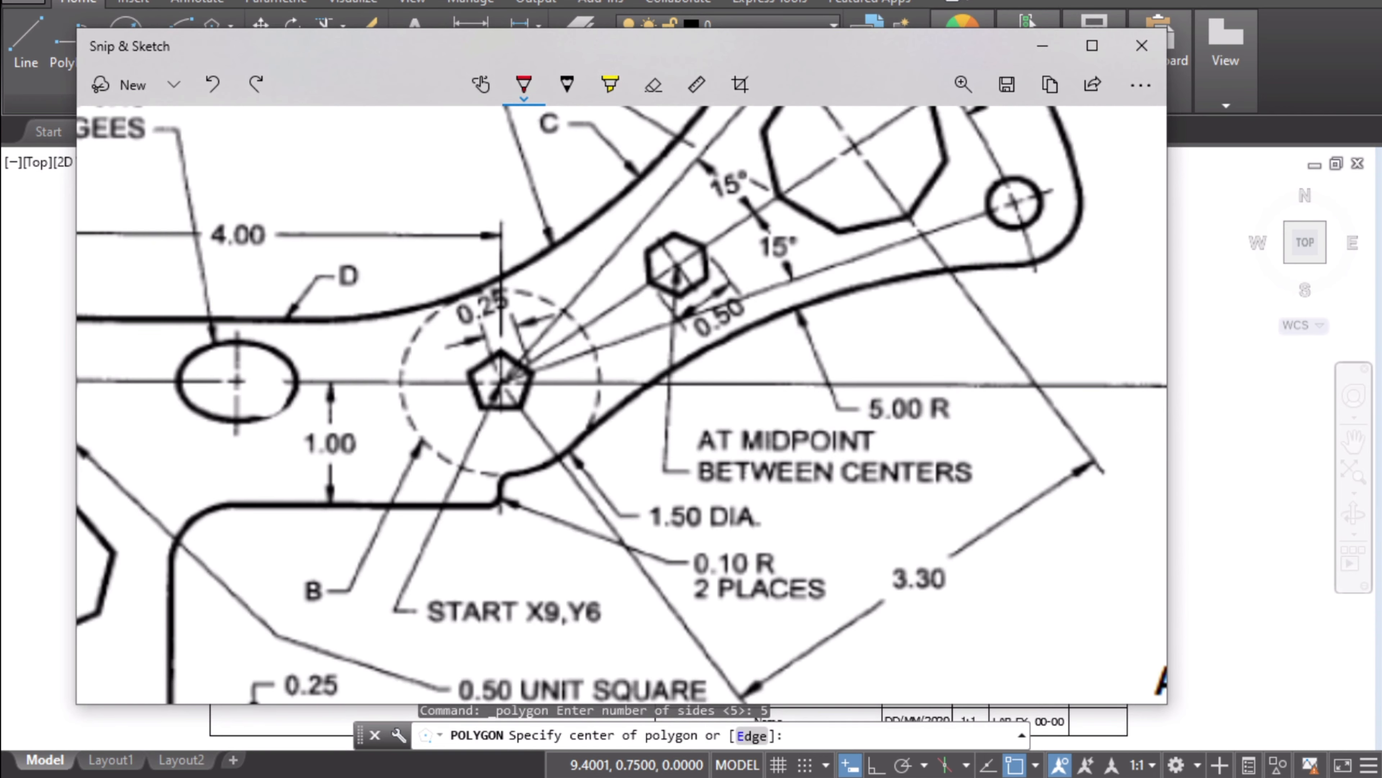
pyautogui.hotkey('alt', 'Tab')
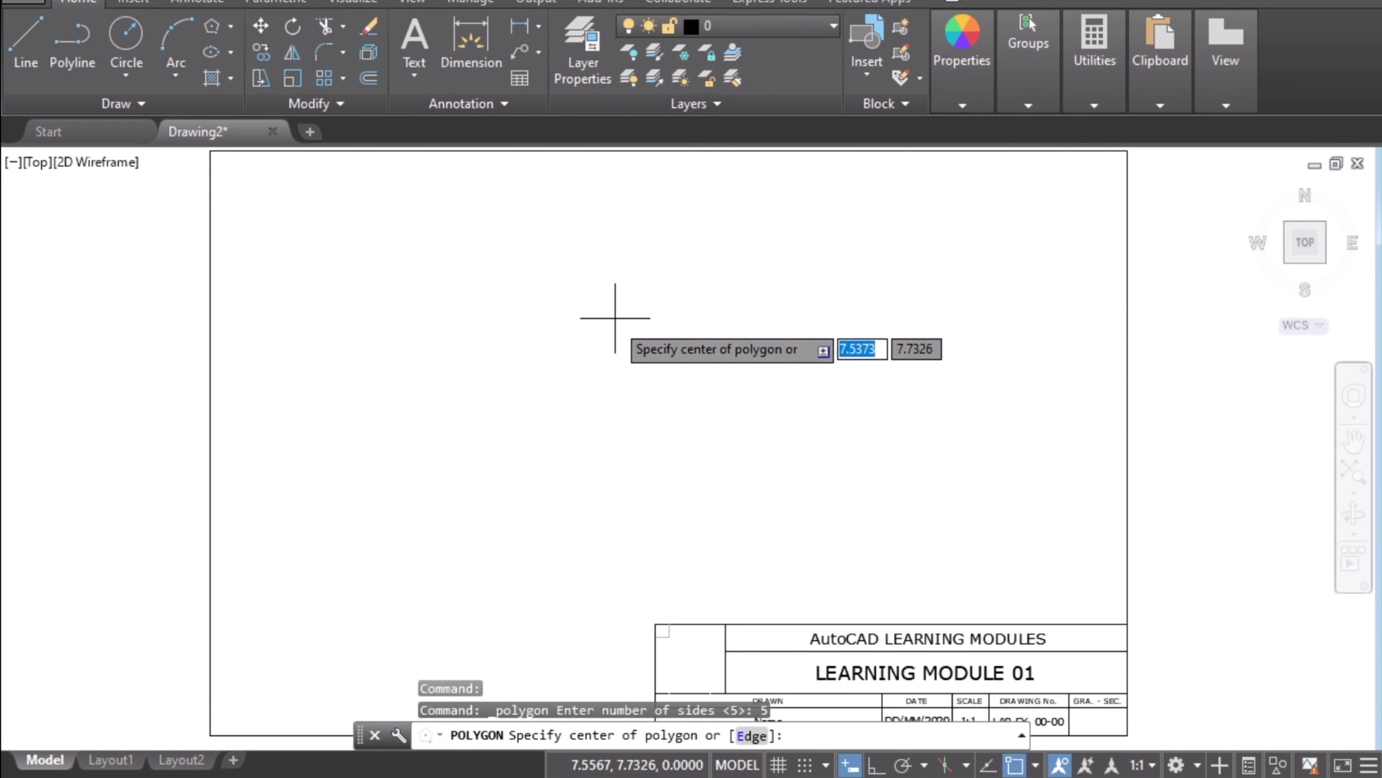
pyautogui.write('9')
pyautogui.press('Tab')
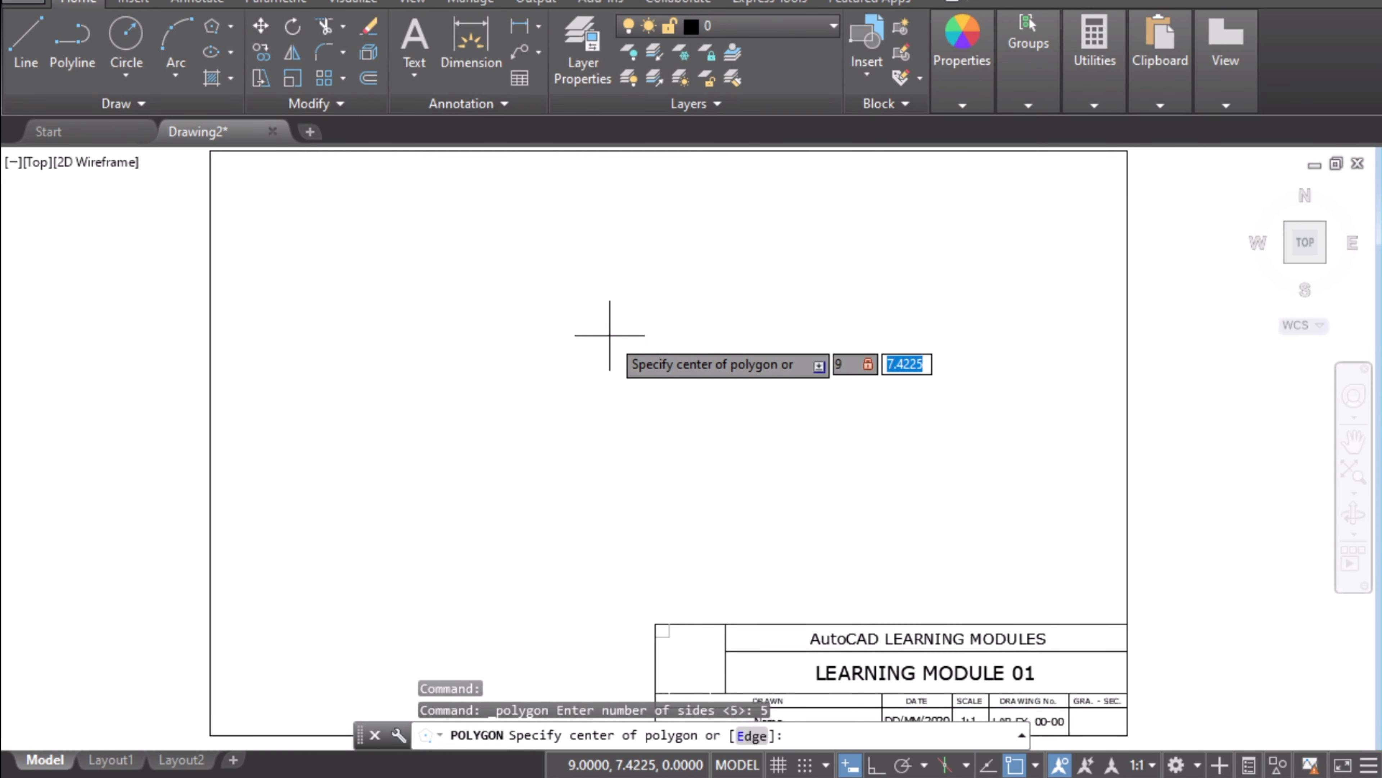
pyautogui.write('6')
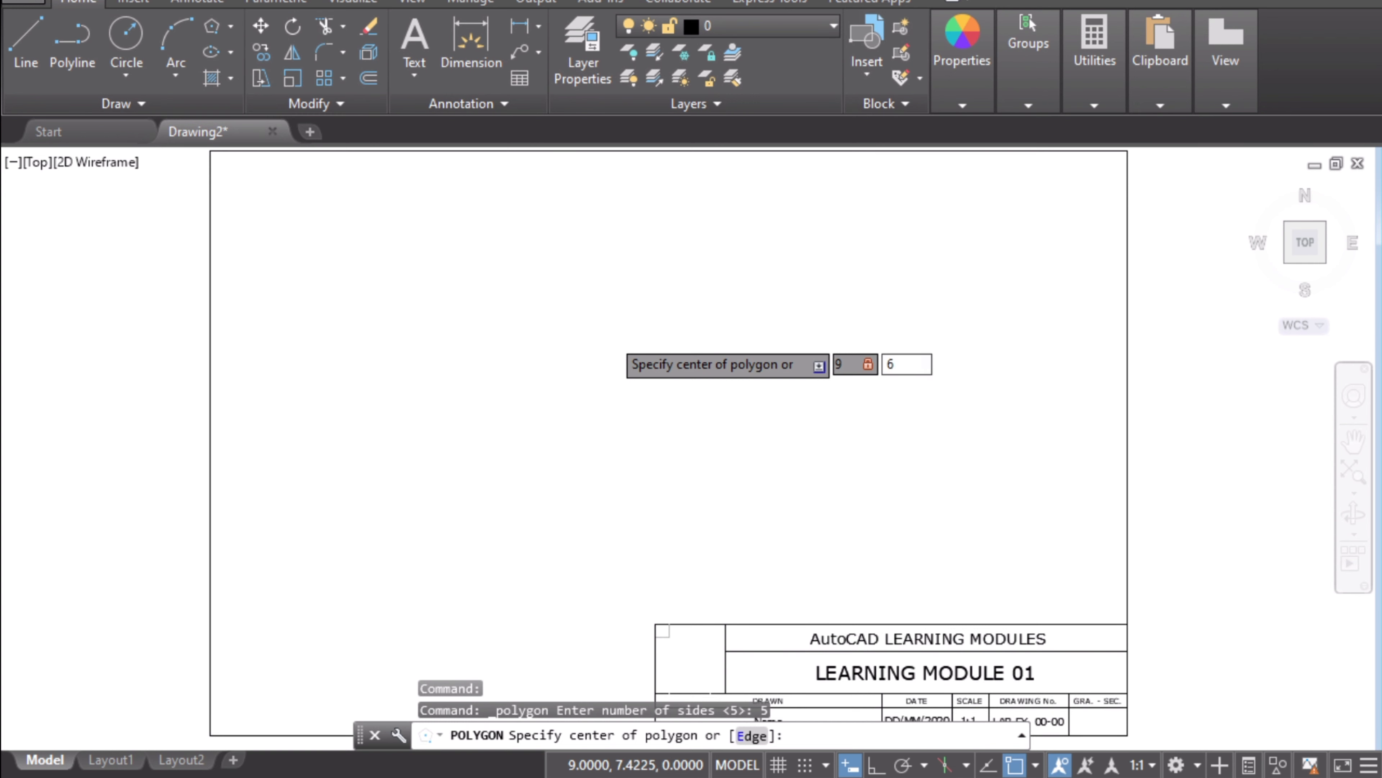
pyautogui.press('Return')
# - Complete the pentagon as inscribed in a circle of radius 0.25, with Ortho on and a vertex pointing straight up
pyautogui.click(702, 393)
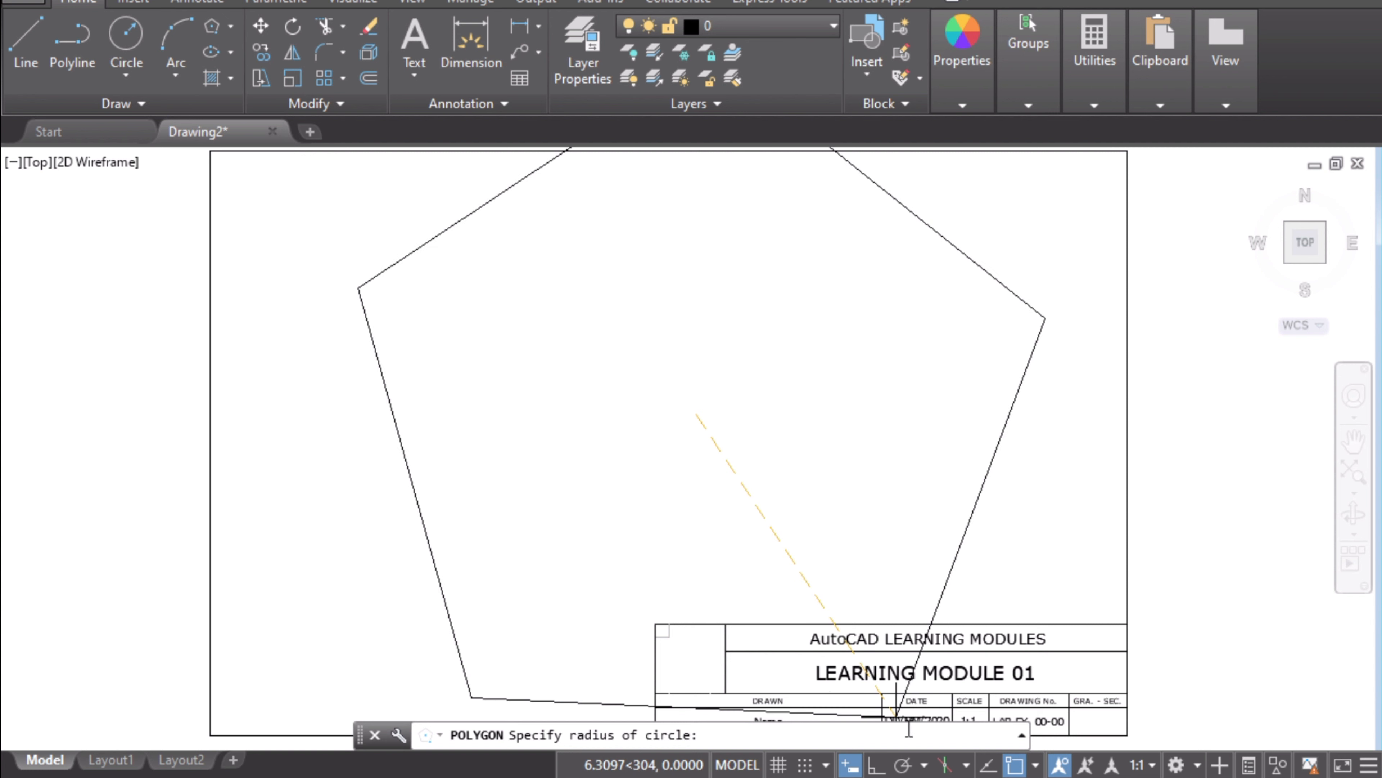
pyautogui.click(874, 765)
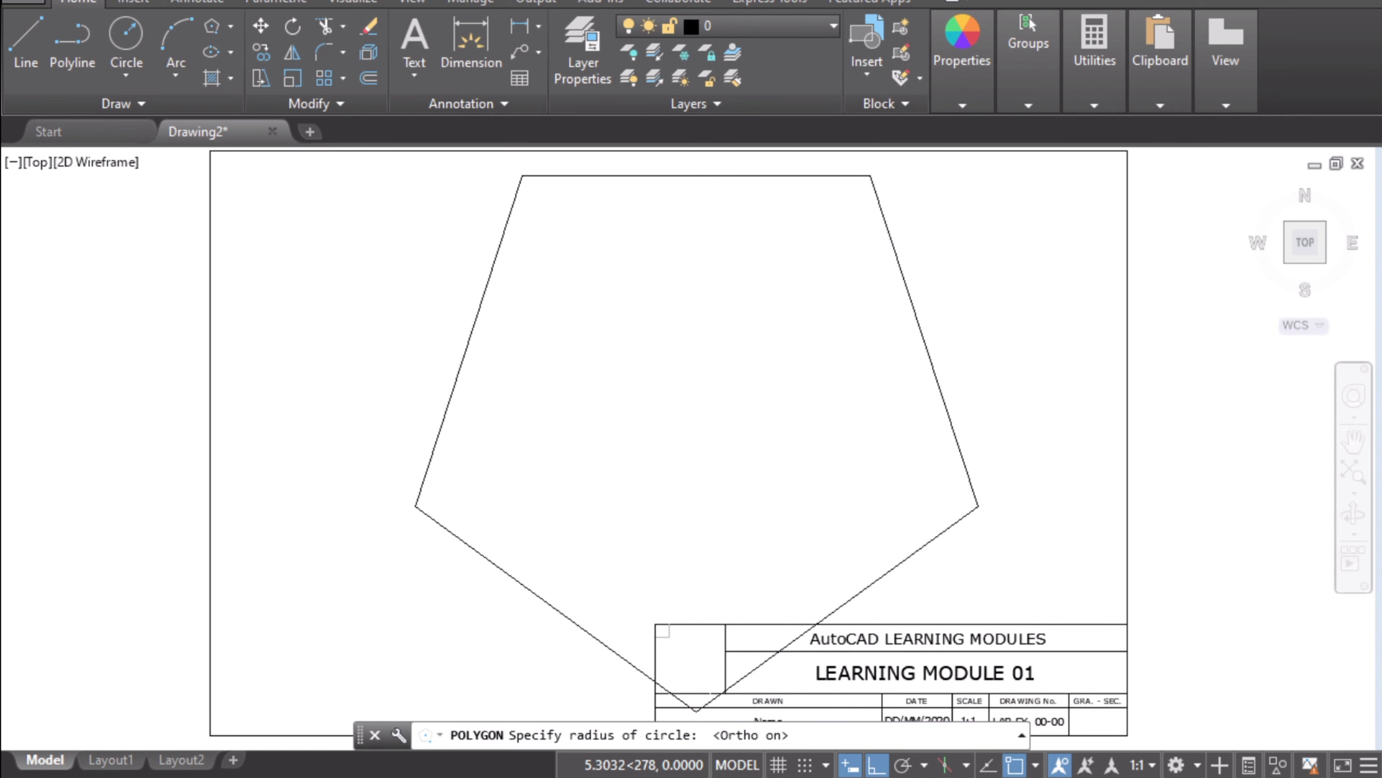
pyautogui.hotkey('alt', 'Tab')
pyautogui.hotkey('alt', 'Tab')
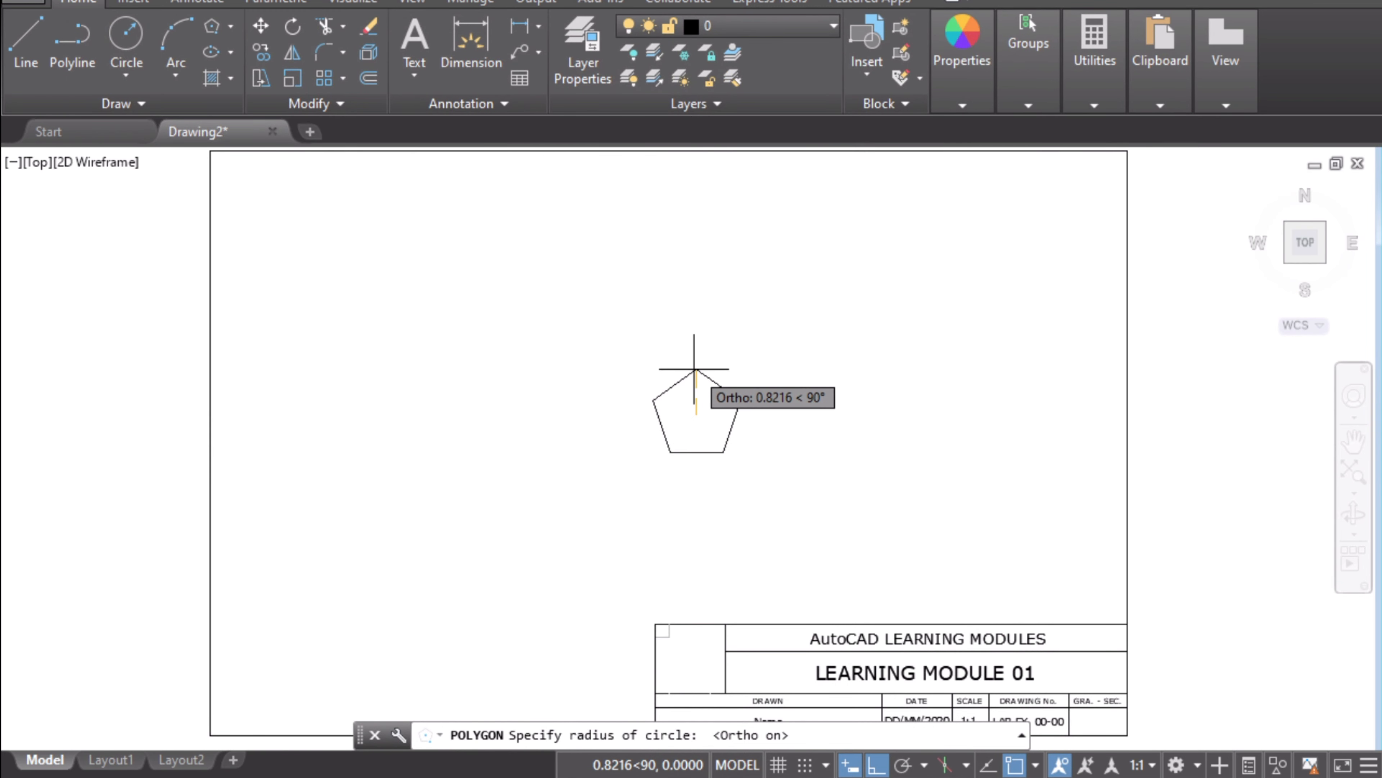
pyautogui.write('0.25')
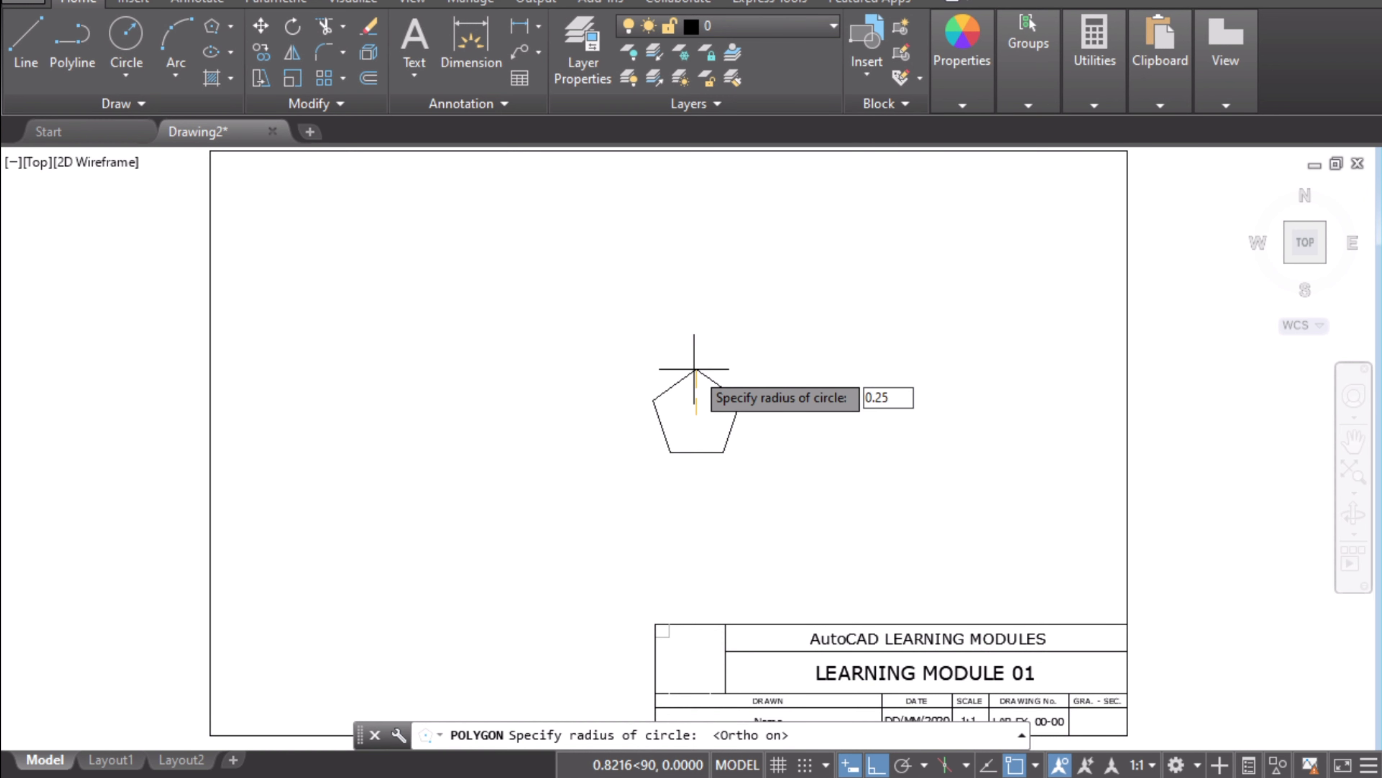
pyautogui.press('Return')
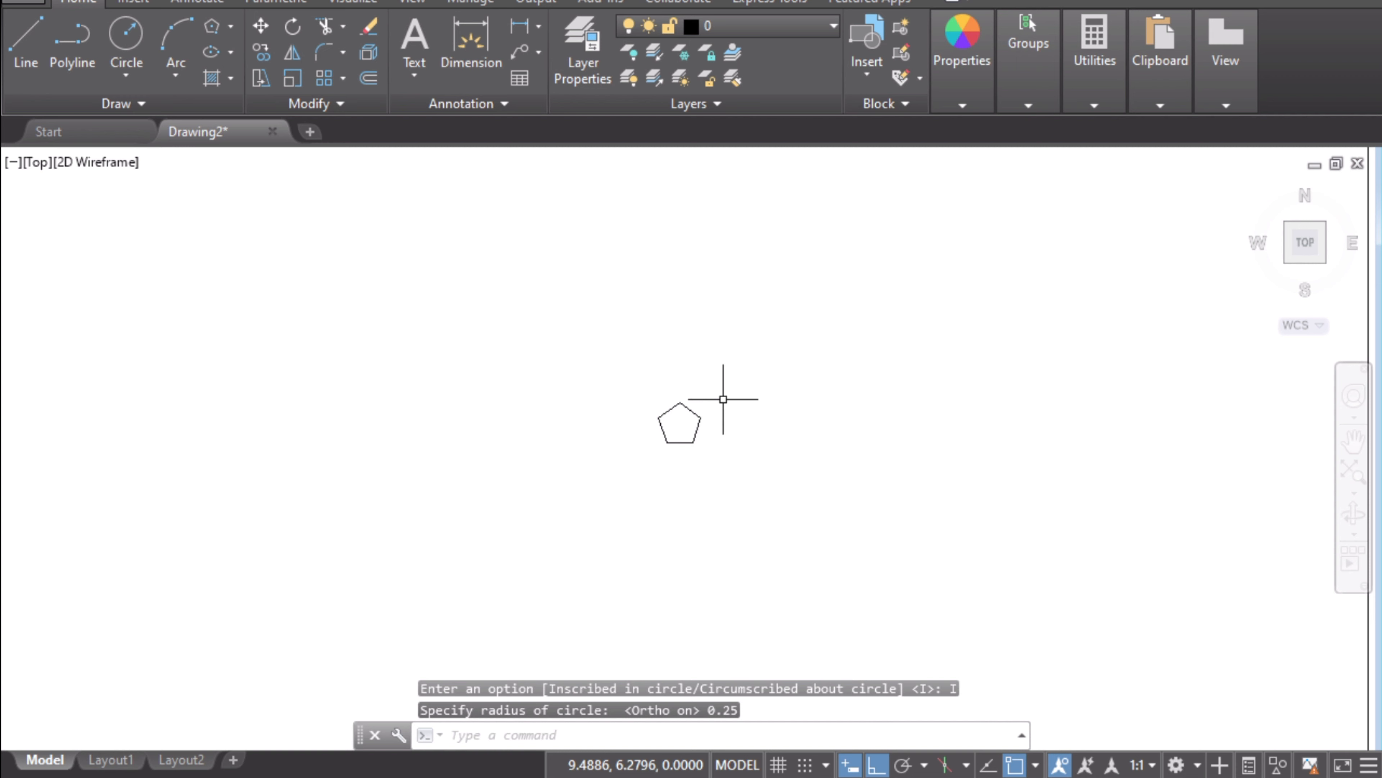
pyautogui.scroll(4, 722, 400)
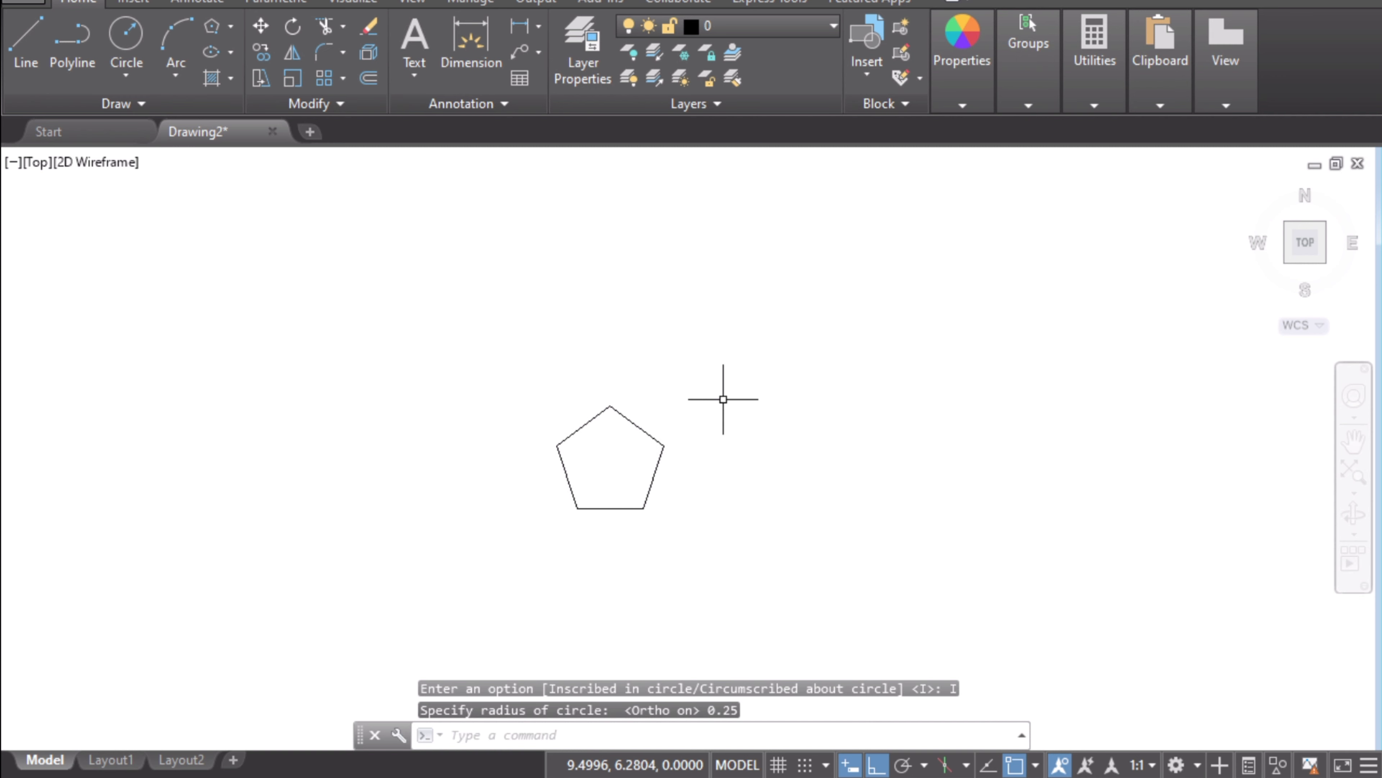
pyautogui.scroll(-6, 722, 399)
pyautogui.scroll(2, 757, 380)
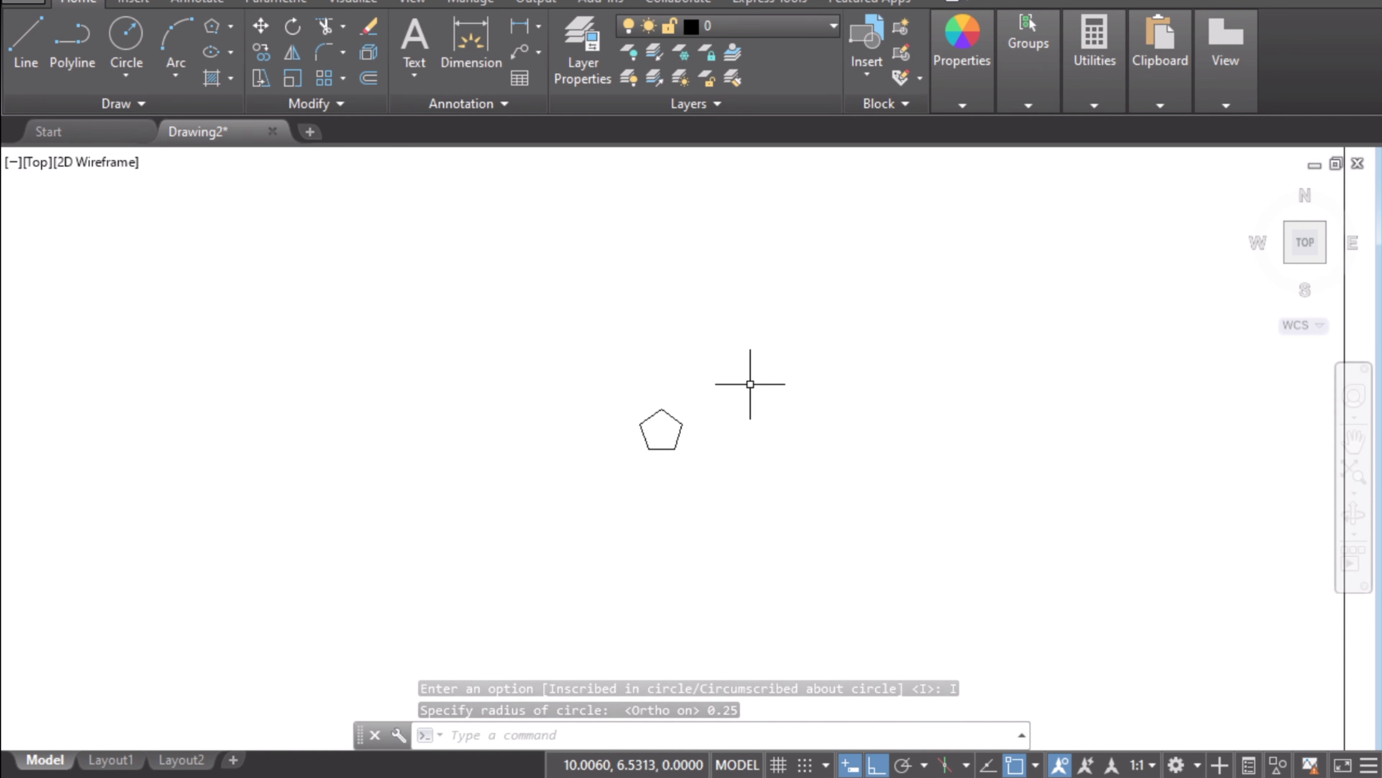
pyautogui.scroll(-2, 729, 381)
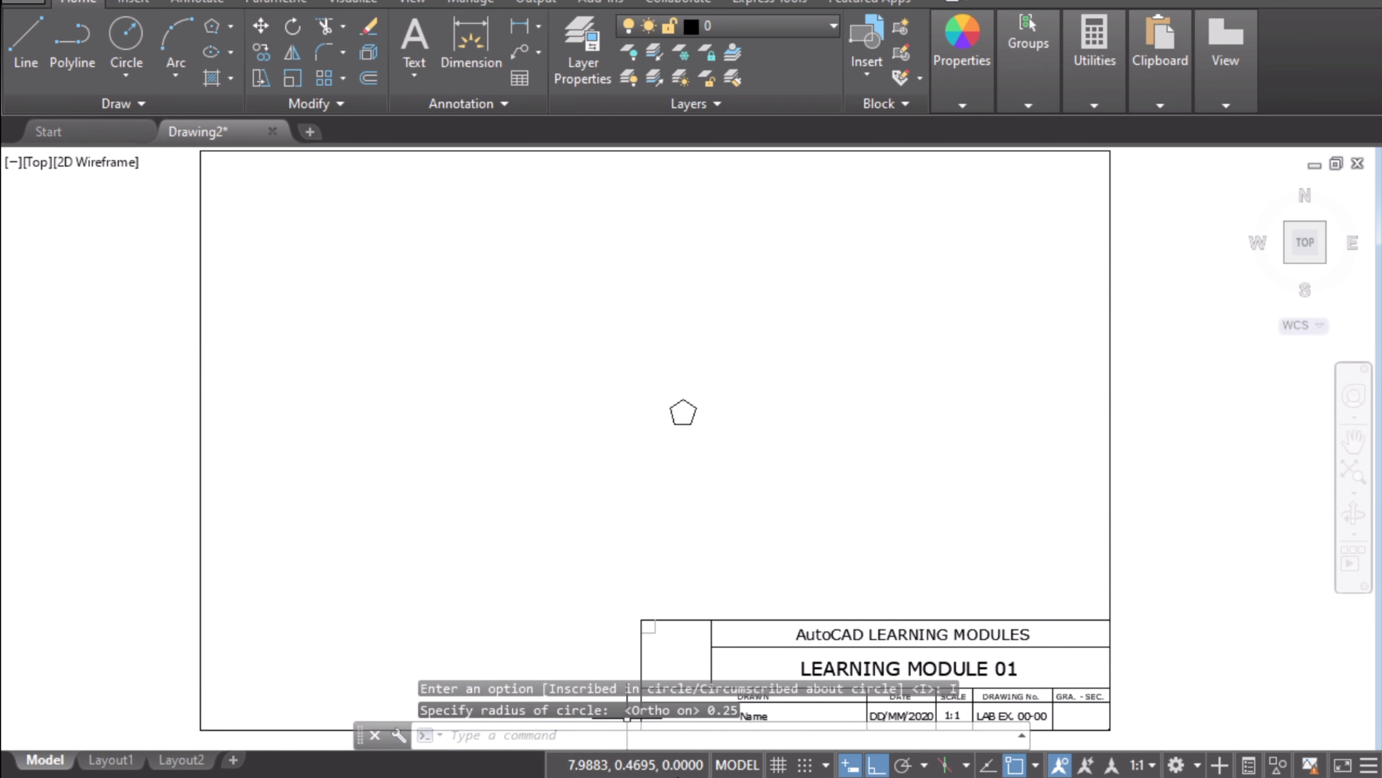
# - Switch to Snip & Sketch and highlight the 4.00 distance and the 0.50 diameter of circle E on the reference drawing
pyautogui.hotkey('alt', 'Tab')
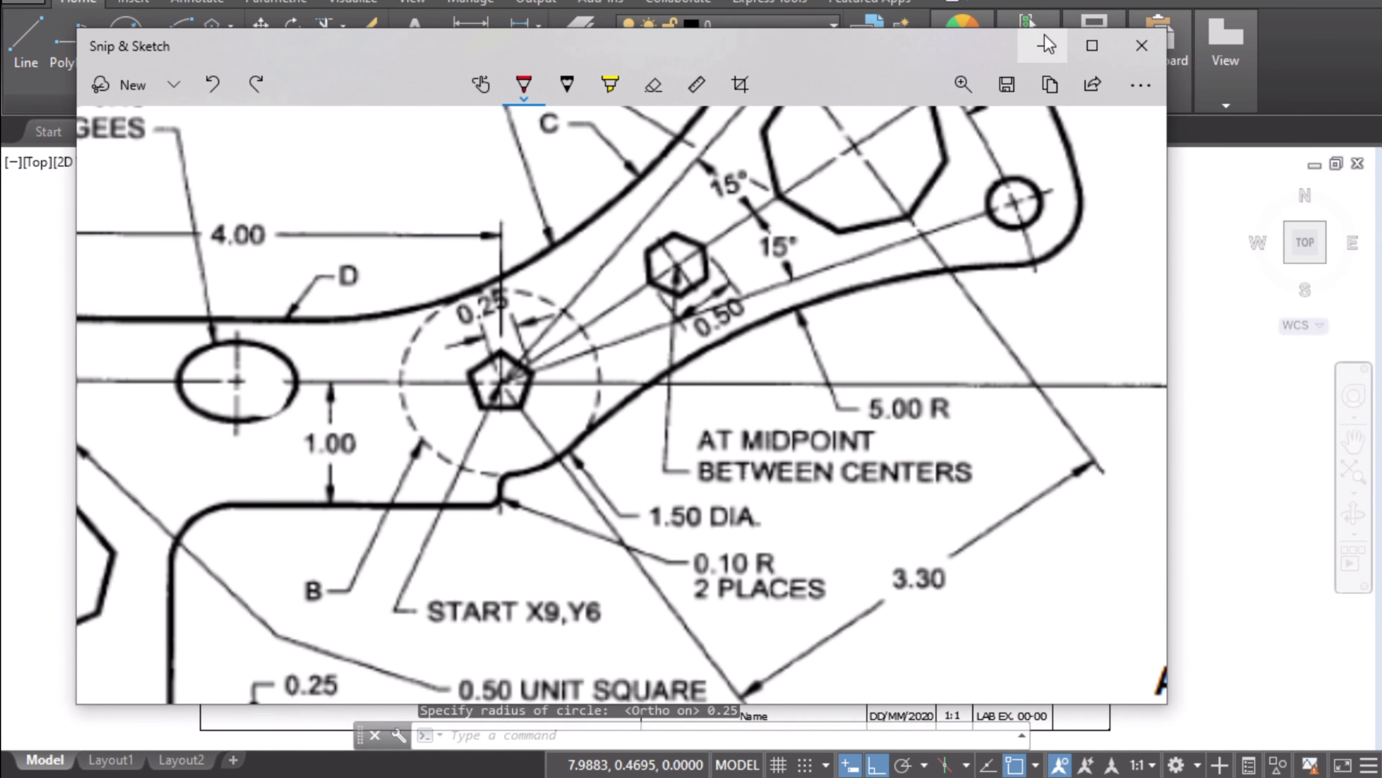
pyautogui.click(963, 84)
pyautogui.moveTo(946, 141)
pyautogui.mouseDown()
pyautogui.moveTo(868, 141)
pyautogui.moveTo(880, 138)
pyautogui.mouseUp()
pyautogui.click(456, 398)
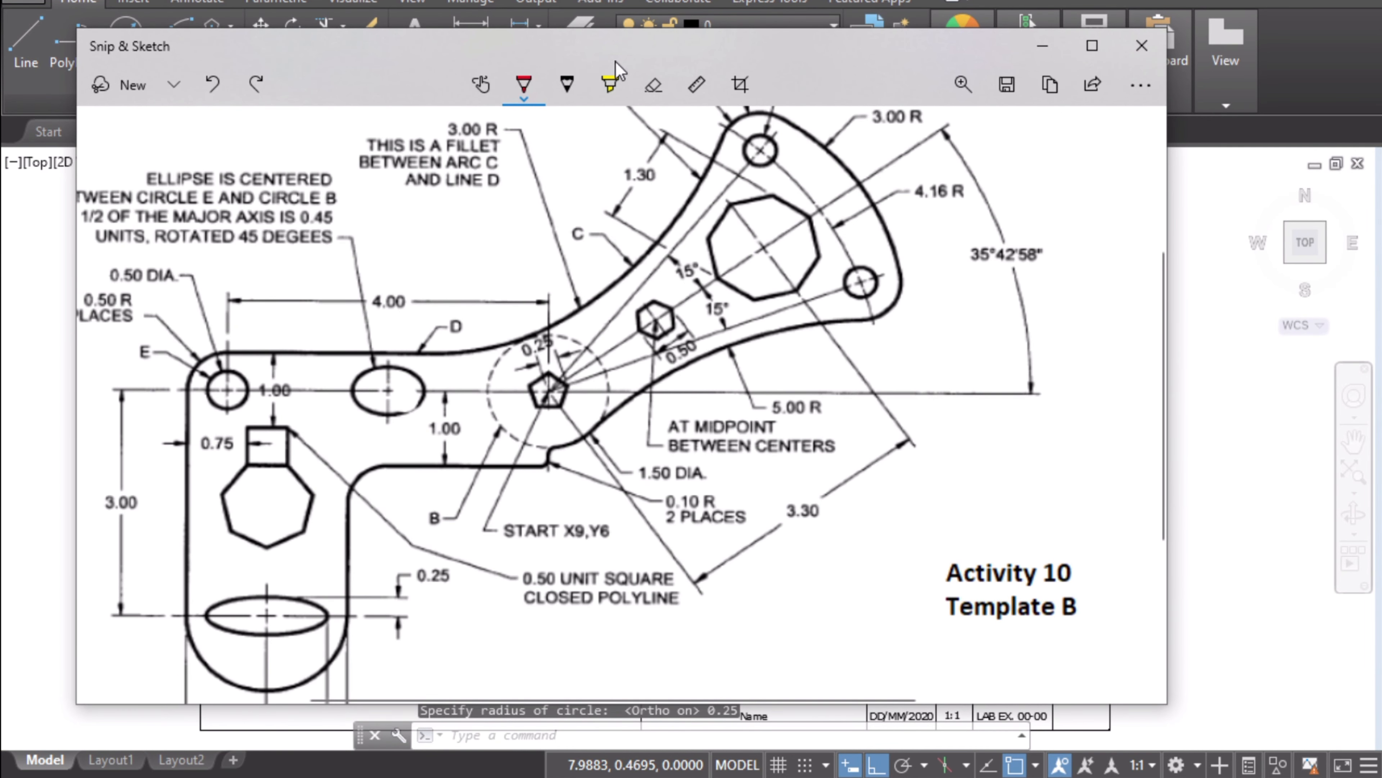
pyautogui.click(612, 82)
pyautogui.moveTo(369, 301); pyautogui.dragTo(405, 301)
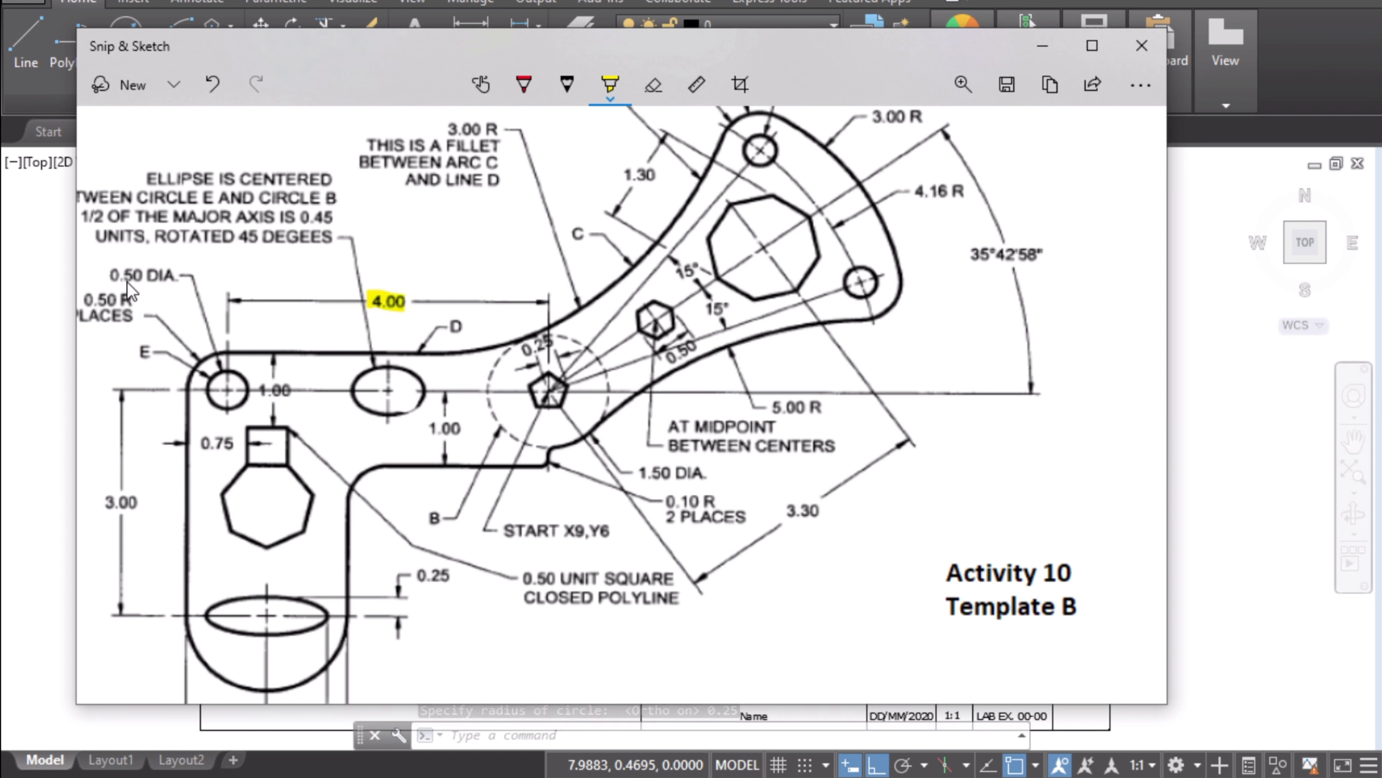
pyautogui.moveTo(112, 274); pyautogui.dragTo(125, 274)
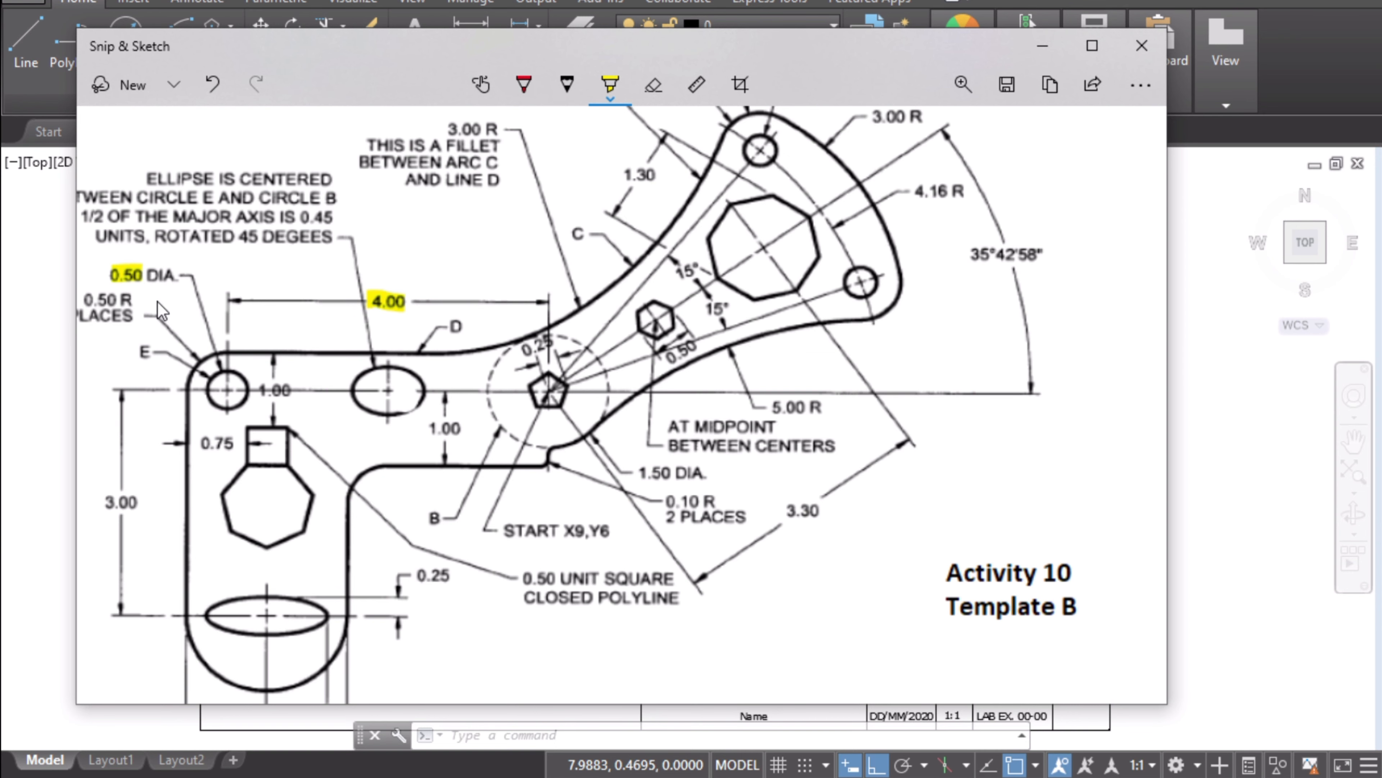
pyautogui.click(6, 327)
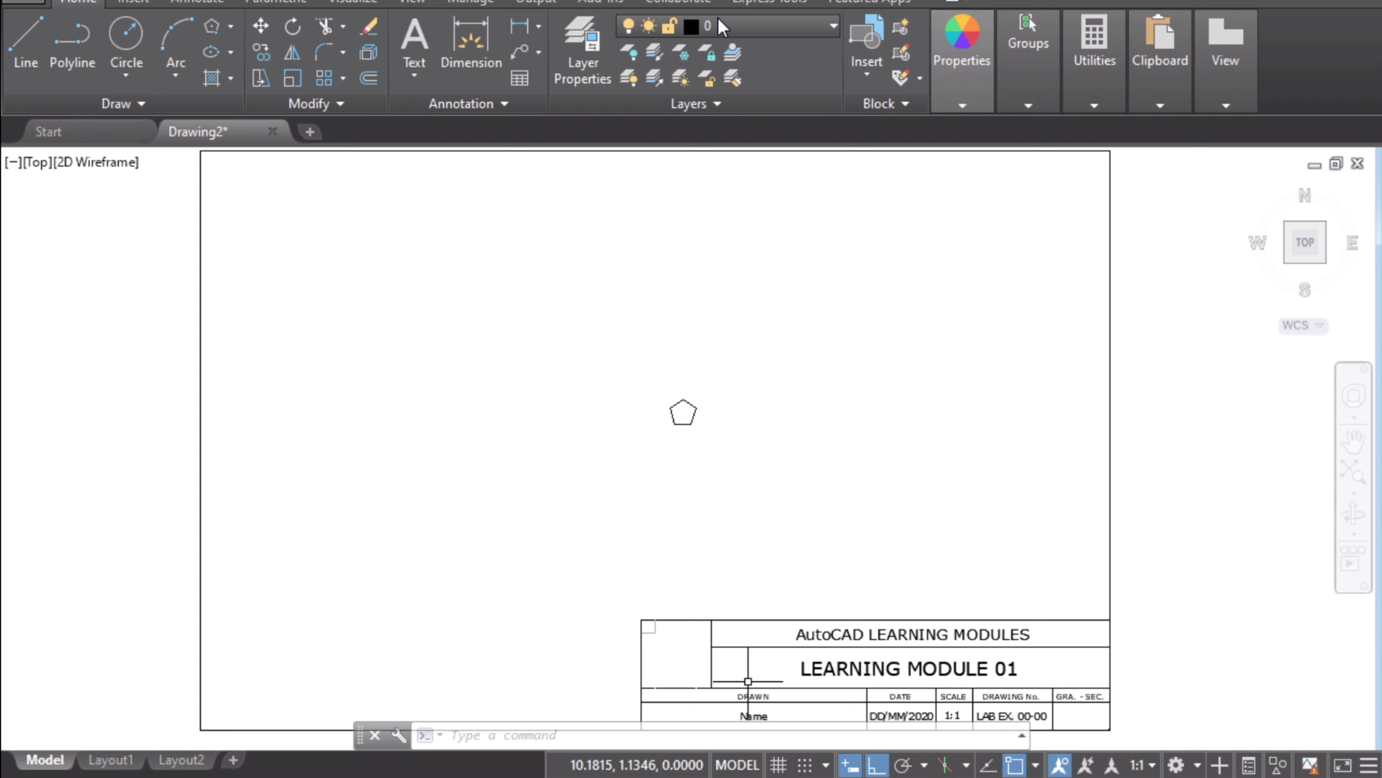
# - In AutoCAD, make center the current layer
pyautogui.click(741, 29)
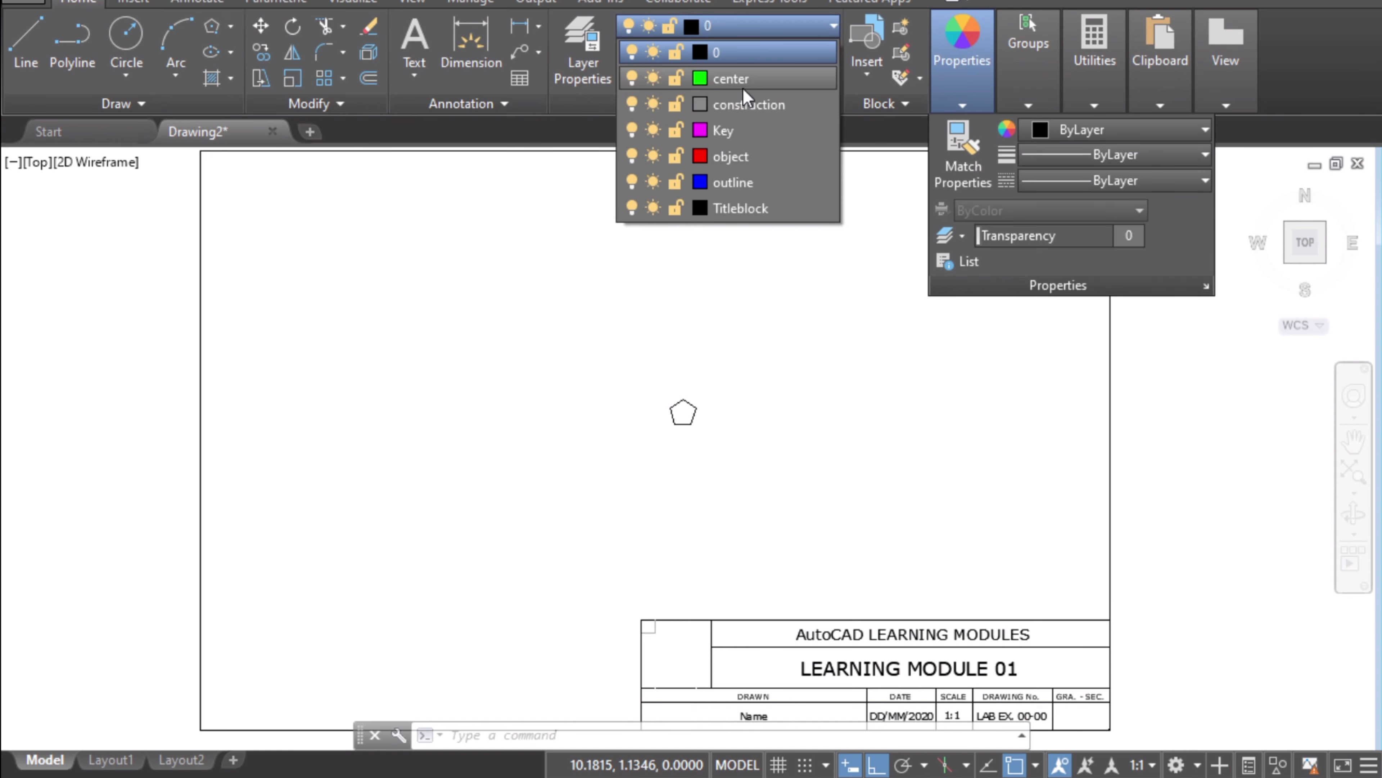
pyautogui.click(742, 78)
pyautogui.click(782, 318)
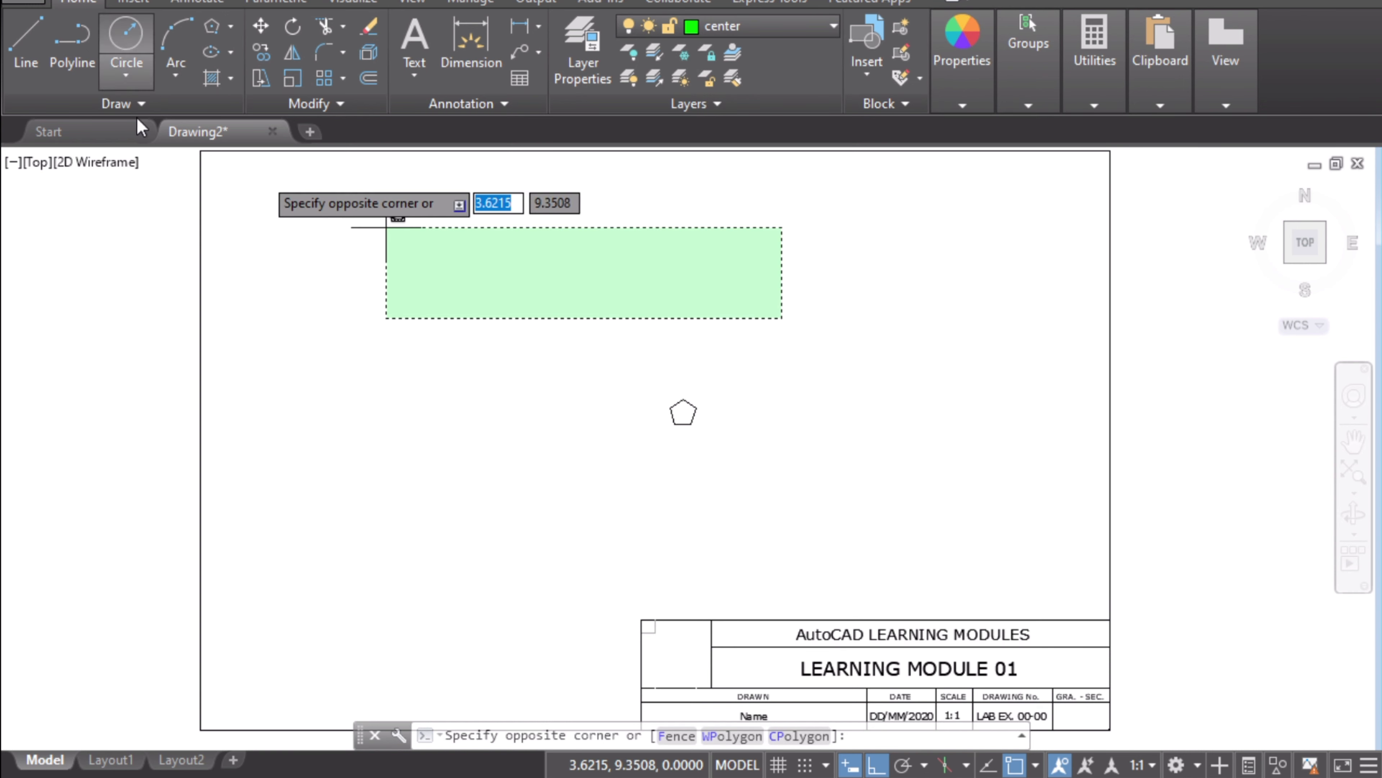
pyautogui.press('Escape')
# - Draw a horizontal centerline 4 units long from the pentagon's center toward the left
pyautogui.click(25, 40)
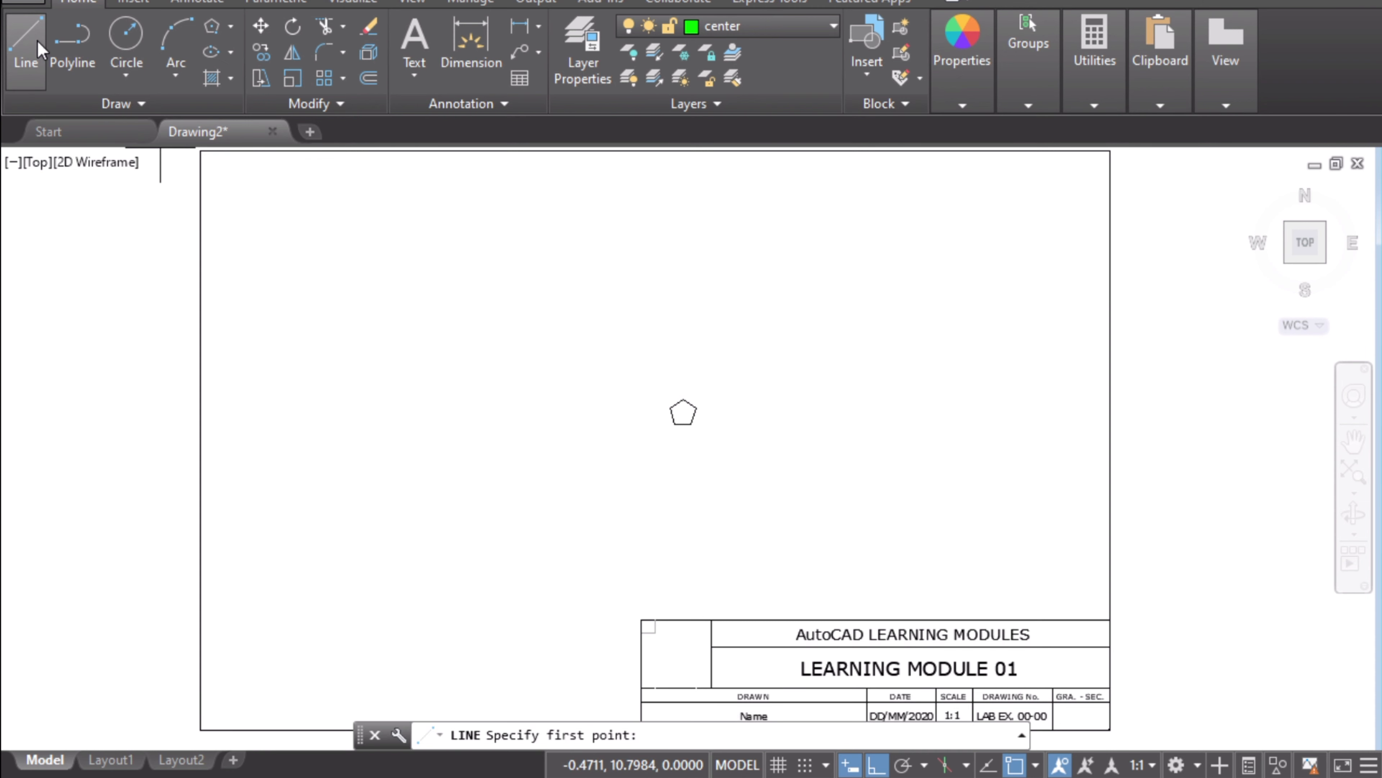
pyautogui.scroll(4, 700, 531)
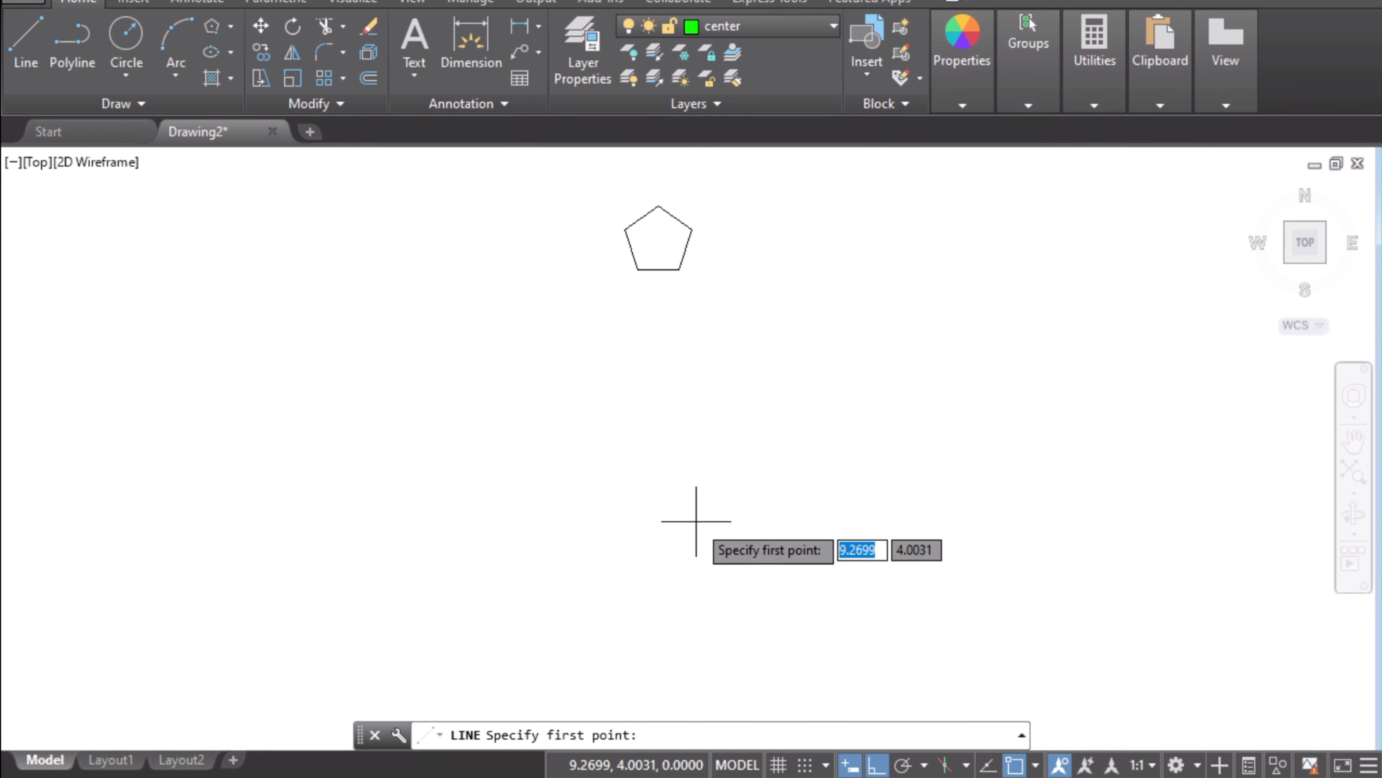
pyautogui.click(659, 243)
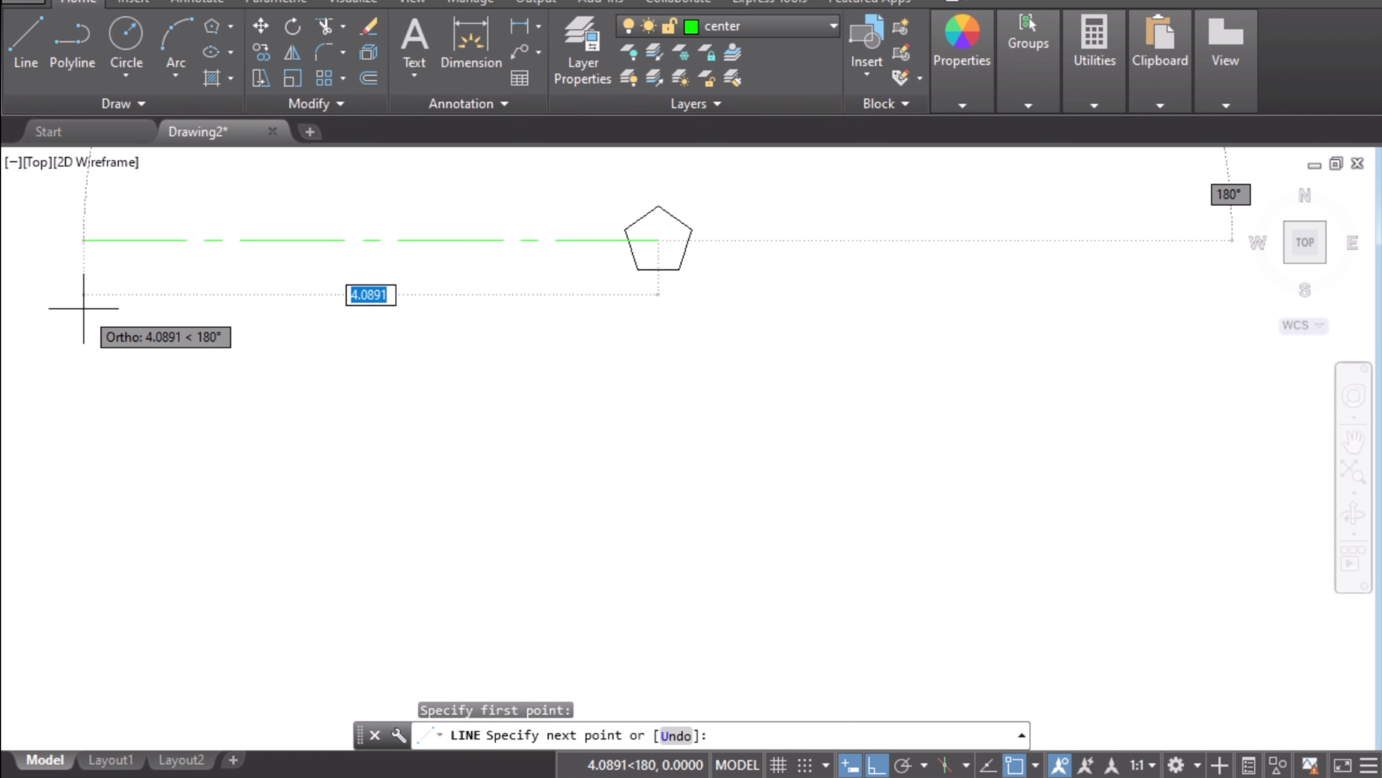
pyautogui.write('4')
pyautogui.press('Return')
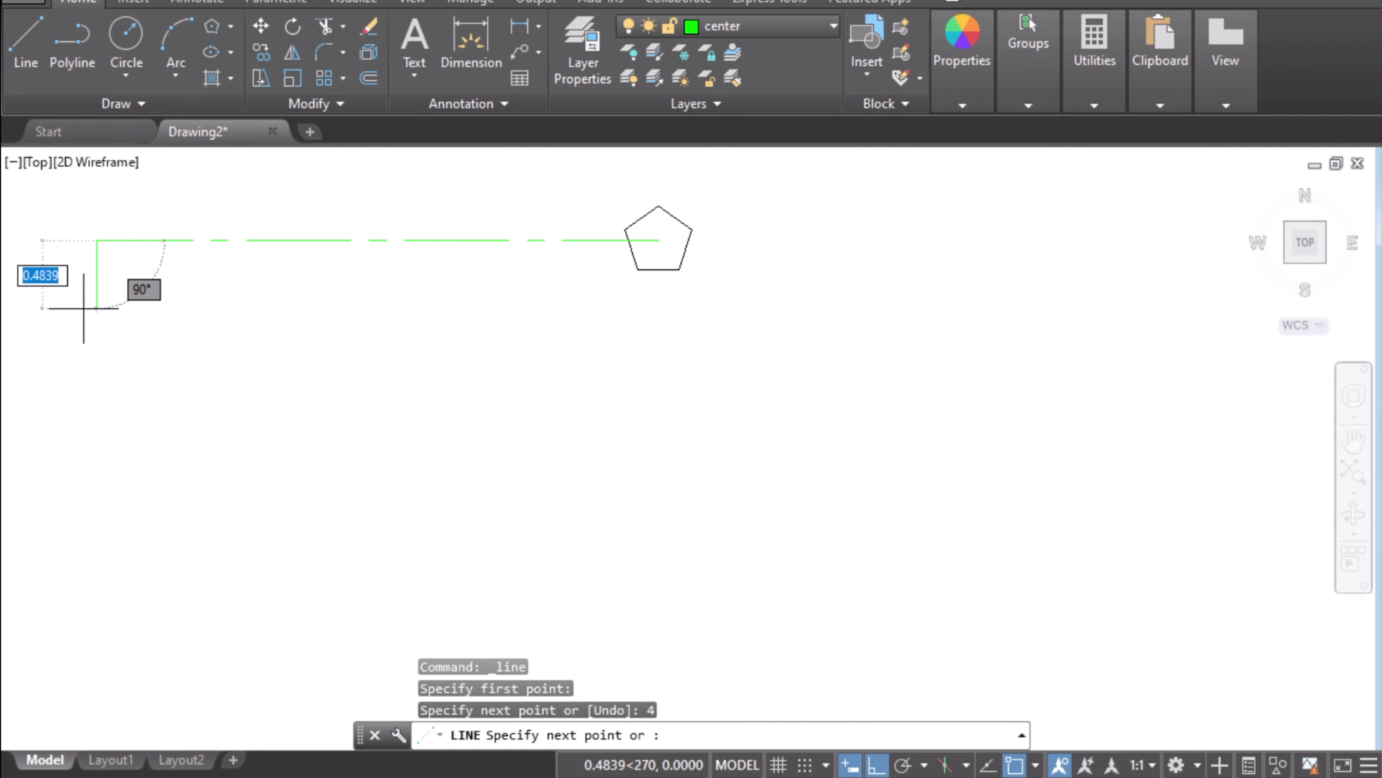
pyautogui.press('Escape')
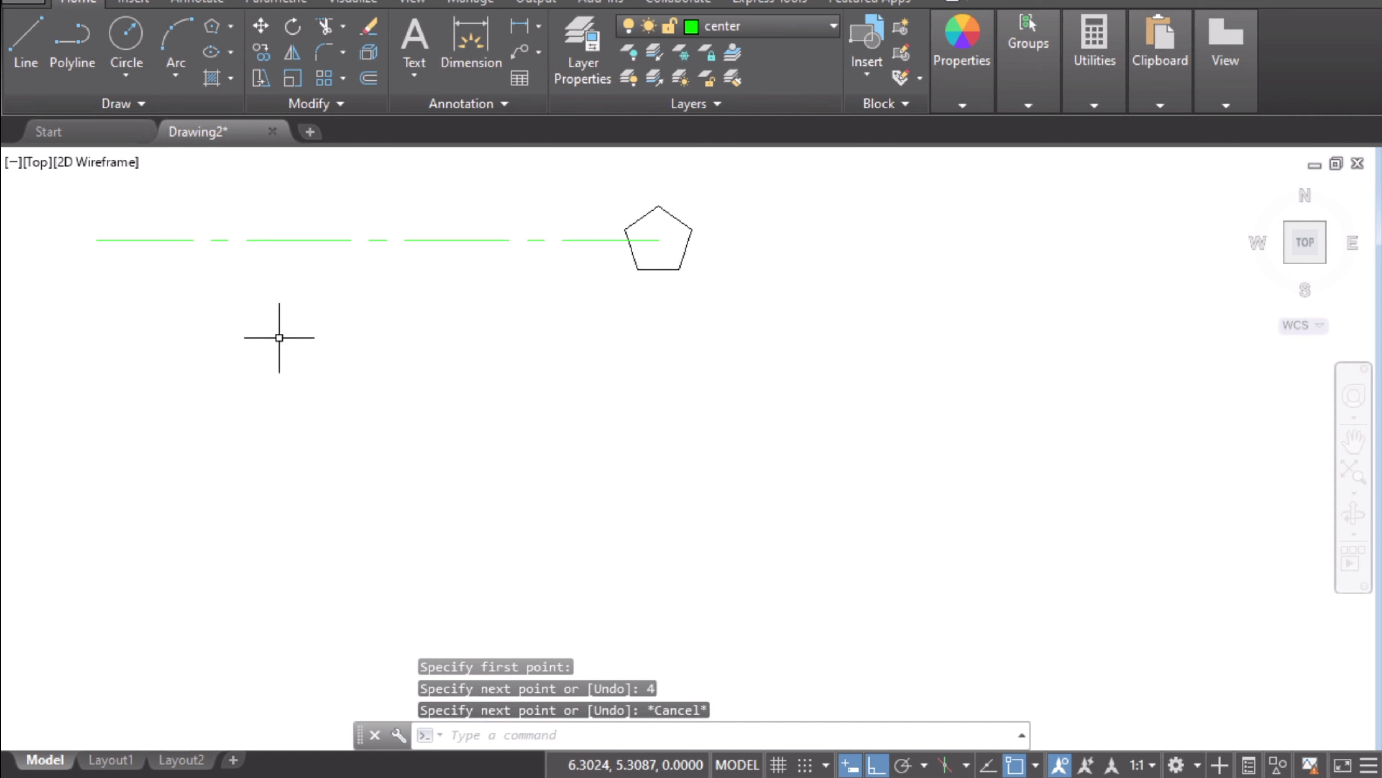
# - Make object the current layer and move the pentagon onto the object layer
pyautogui.moveTo(278, 340); pyautogui.dragTo(447, 531, button='middle')
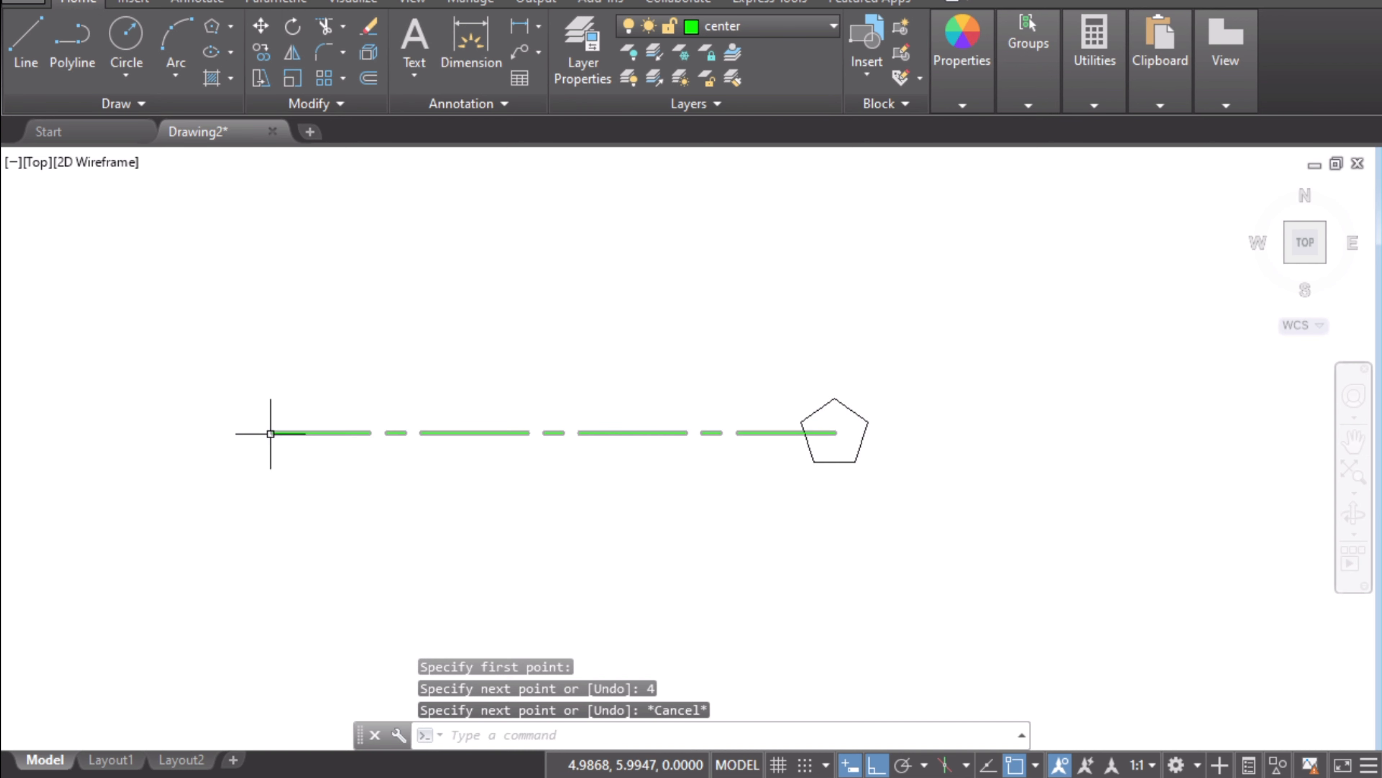
pyautogui.click(686, 28)
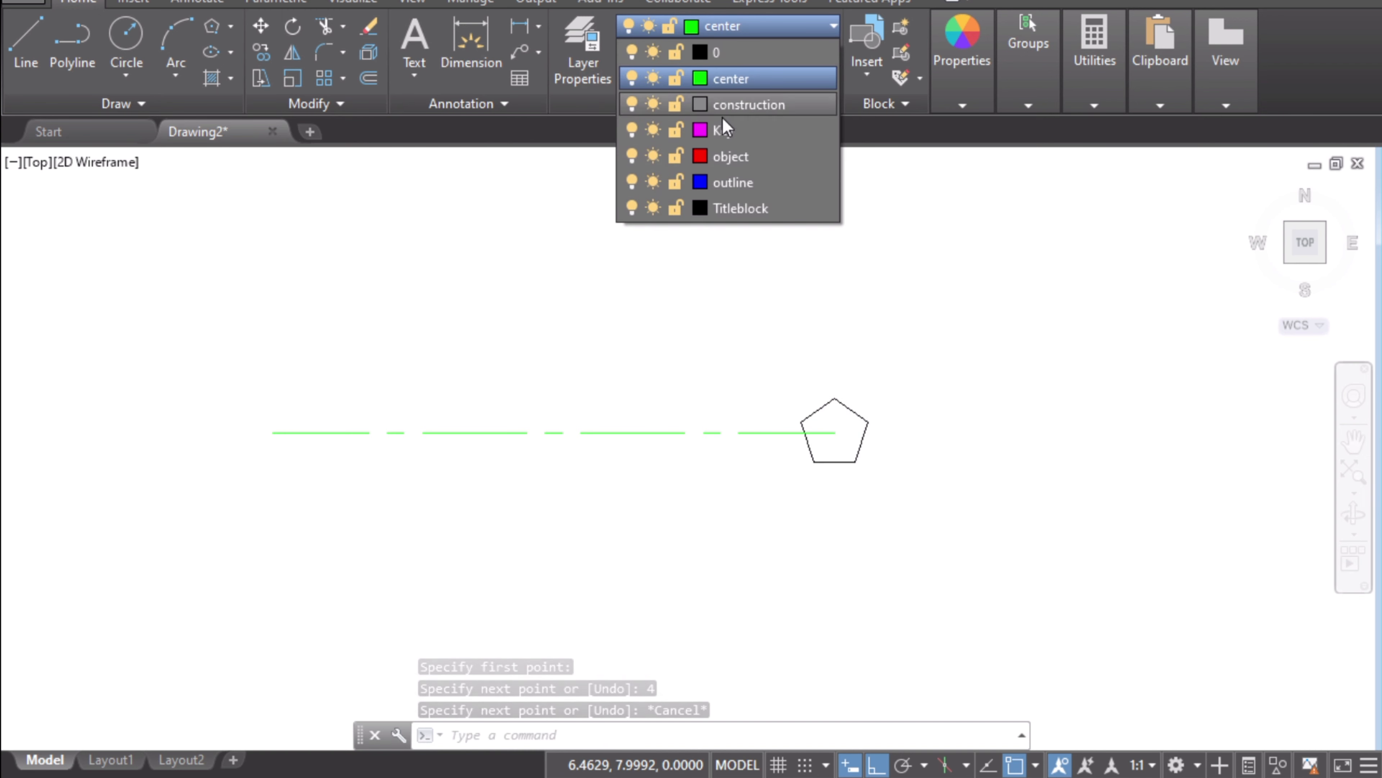
pyautogui.click(742, 156)
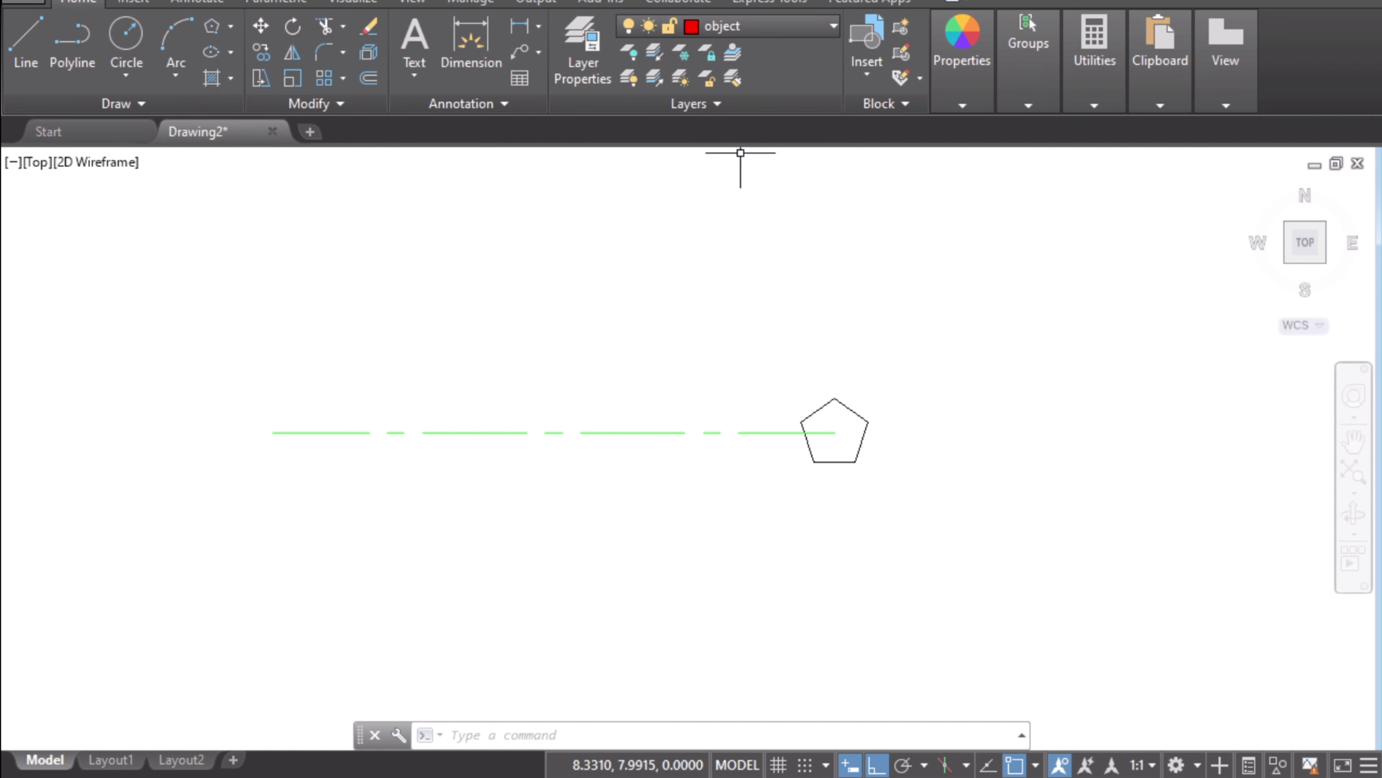
pyautogui.click(855, 409)
pyautogui.click(750, 27)
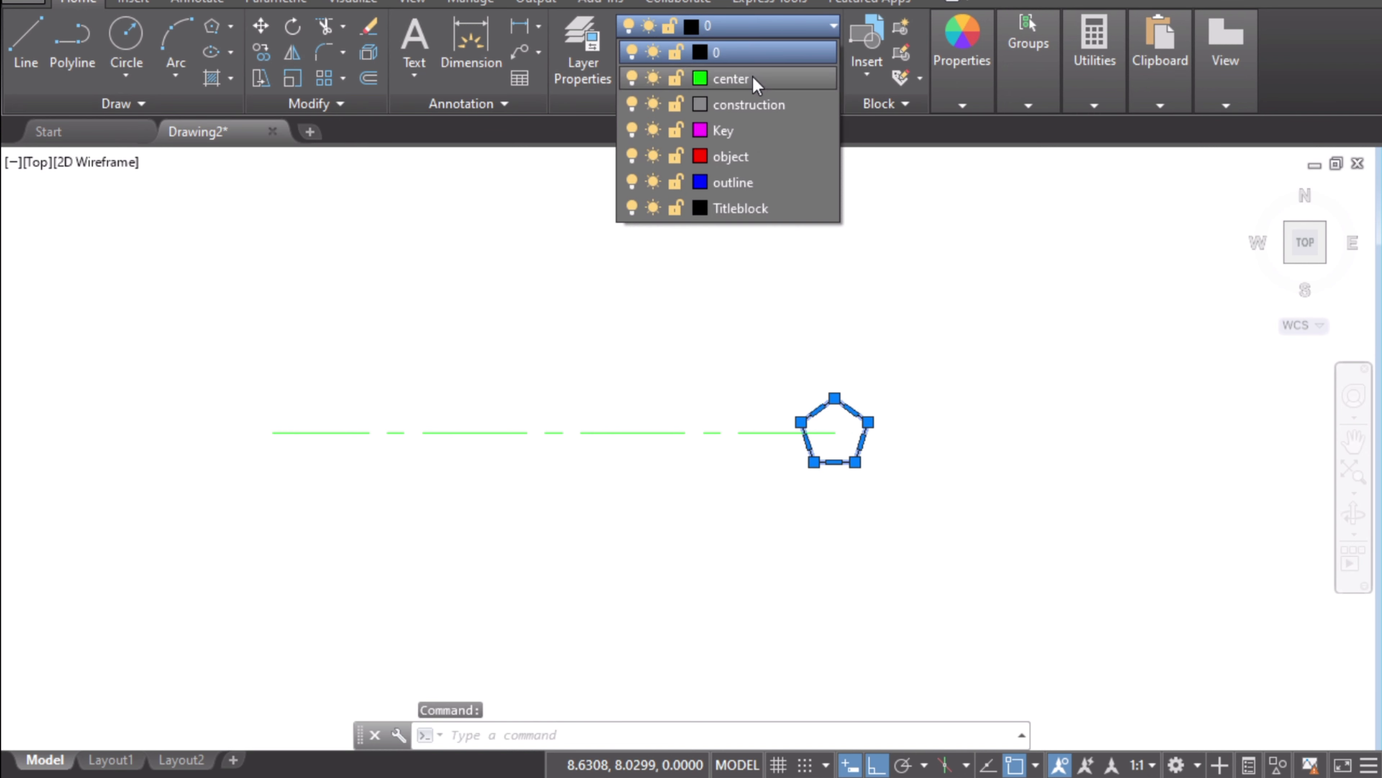
pyautogui.click(750, 161)
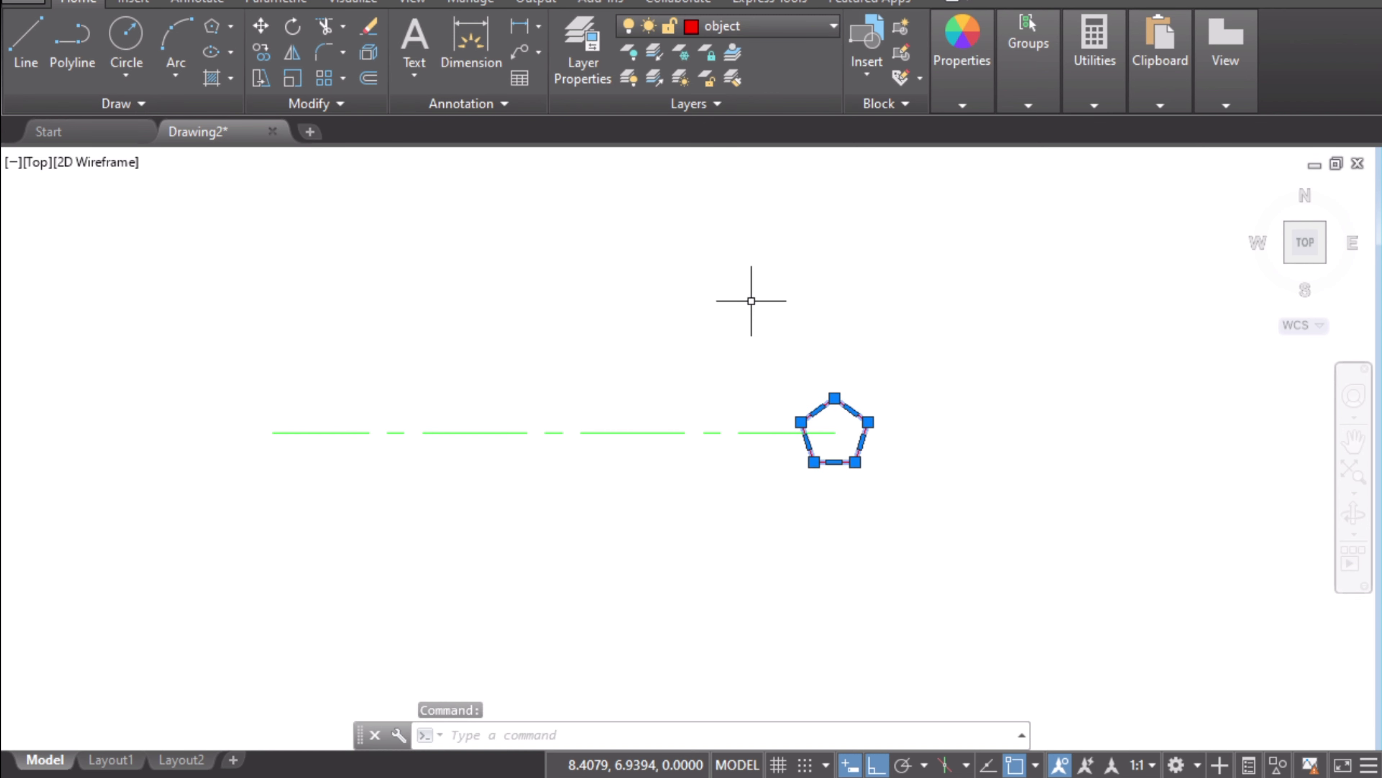
pyautogui.press('Escape')
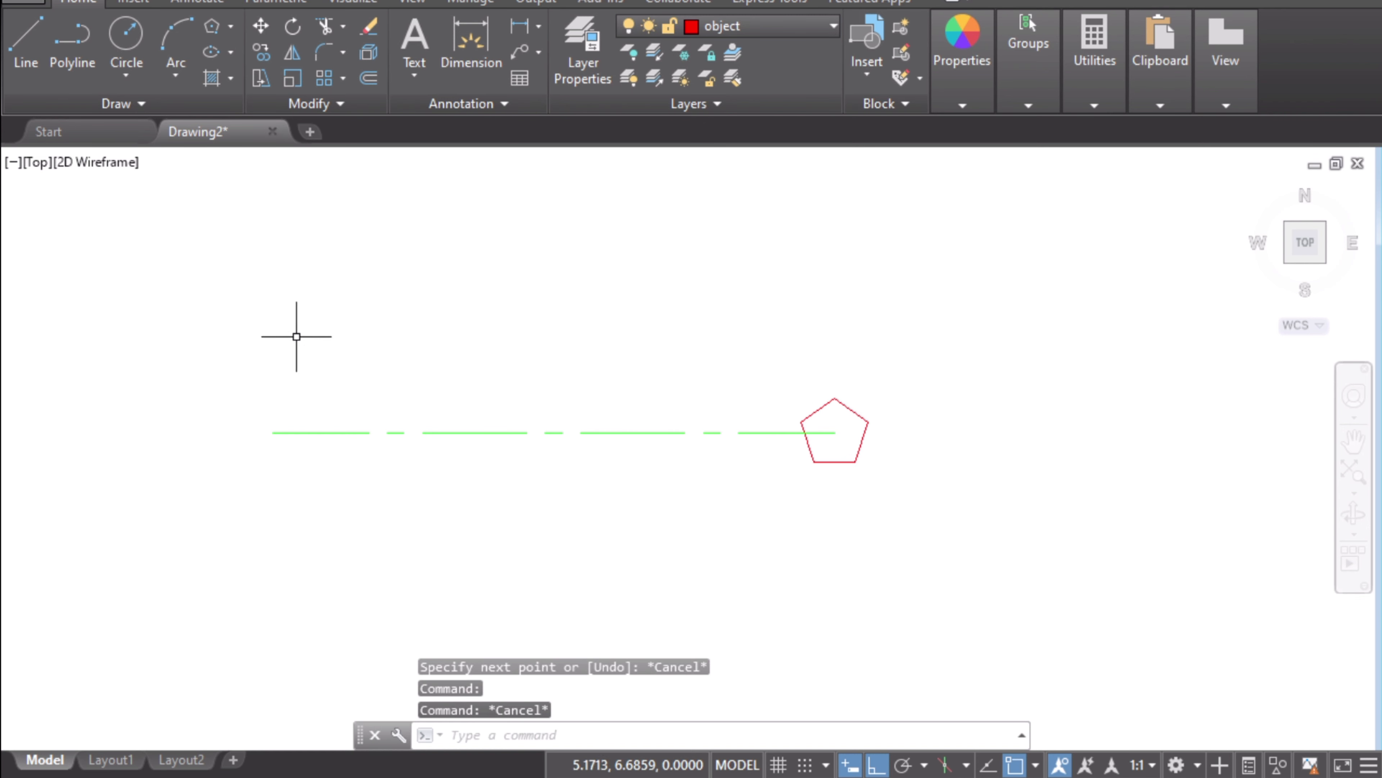
pyautogui.click(138, 77)
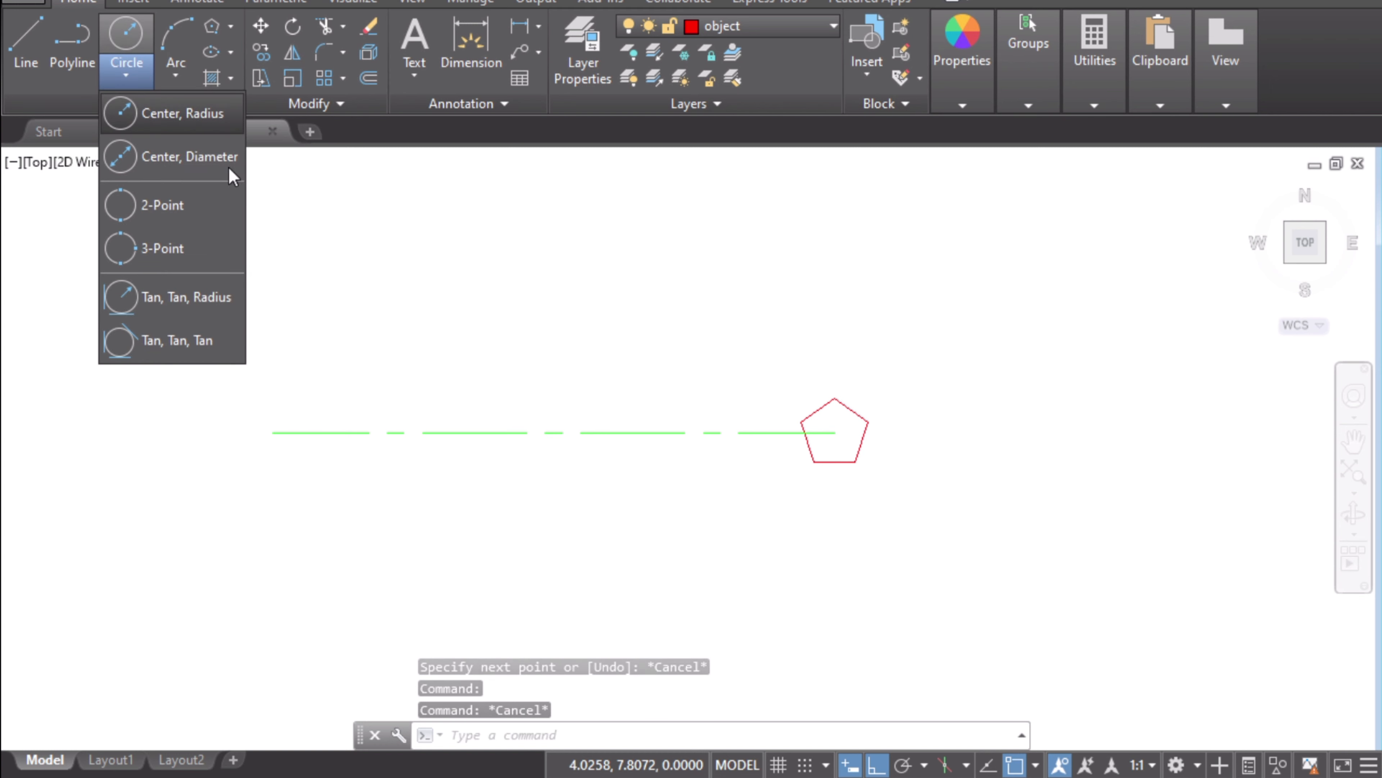
pyautogui.click(226, 158)
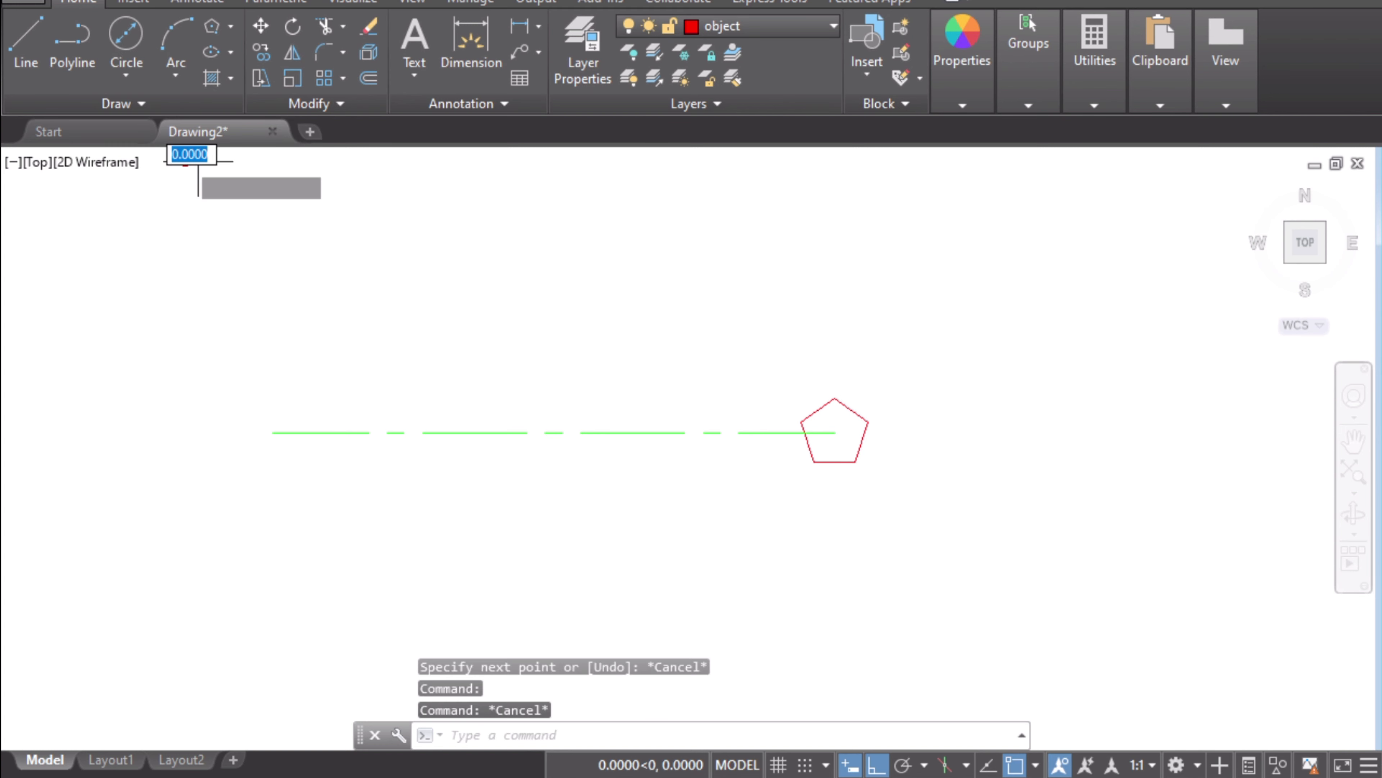
pyautogui.click(186, 160)
pyautogui.hotkey('alt', 'Tab')
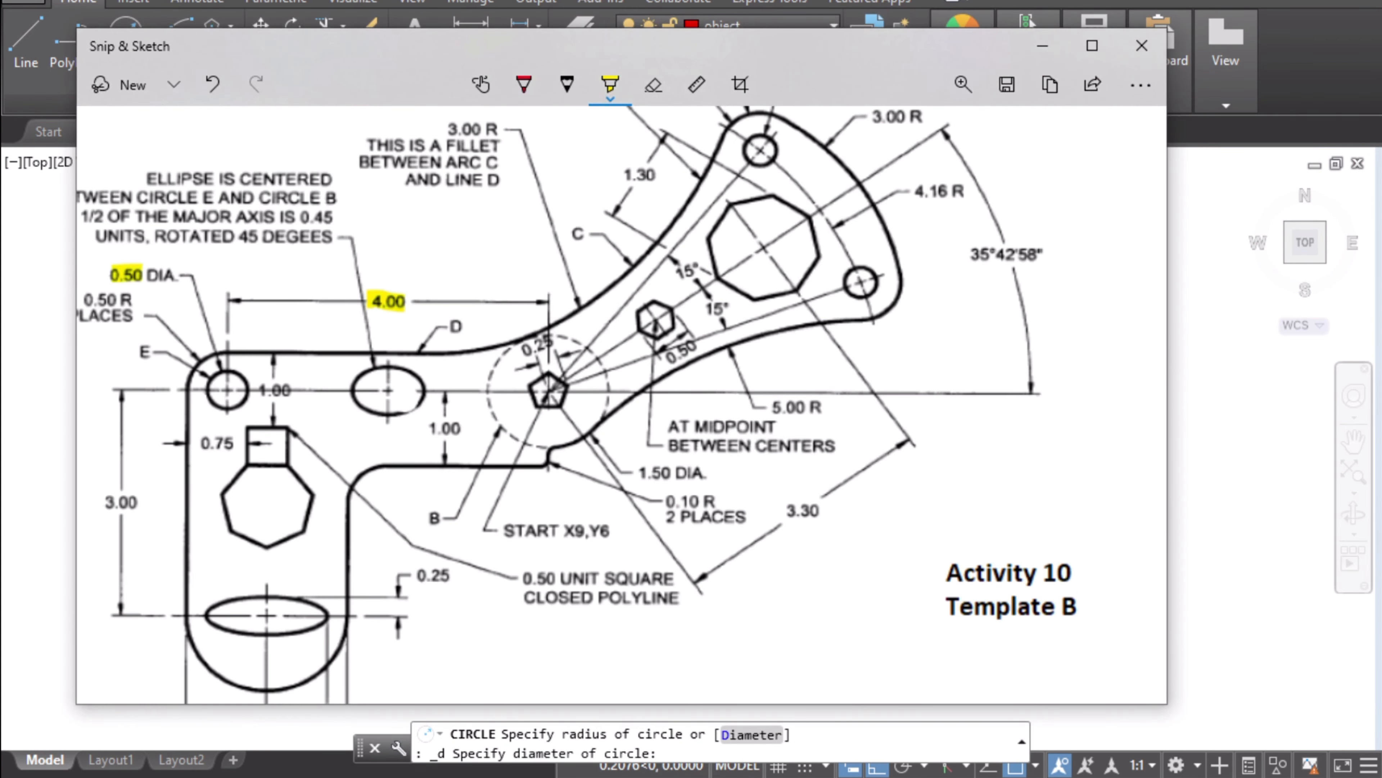
pyautogui.hotkey('alt', 'Tab')
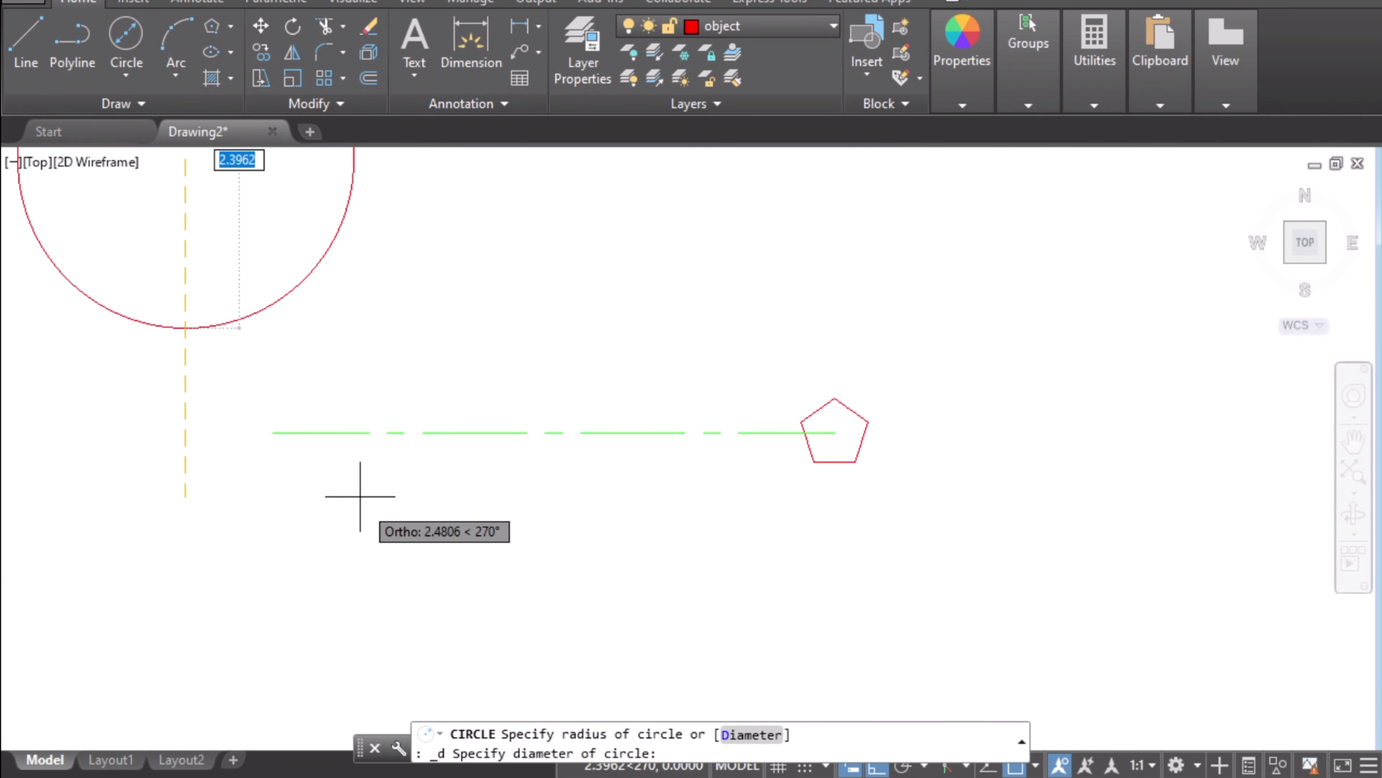
pyautogui.press('Escape')
# - Draw circle E with a diameter of 0.5, centered on the left end of the centerline
pyautogui.click(125, 42)
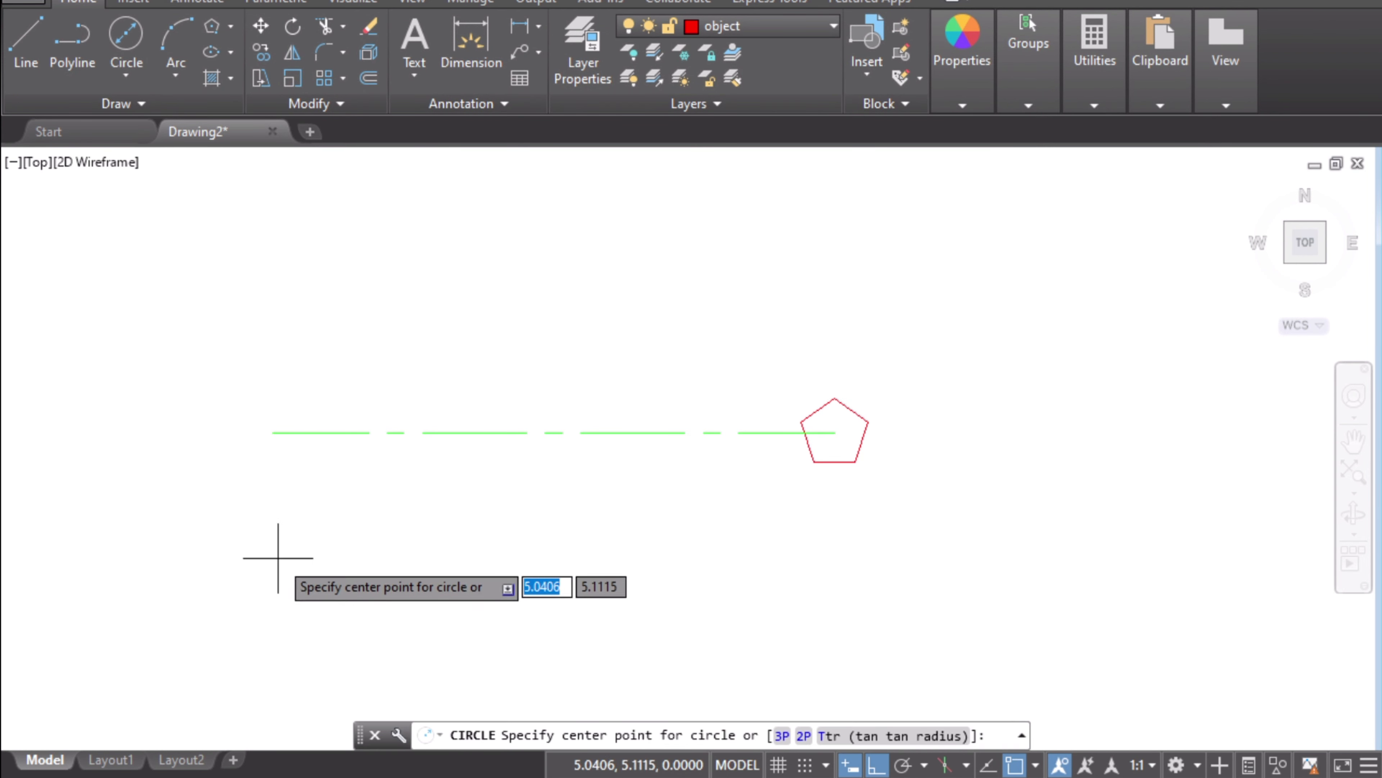
pyautogui.click(273, 434)
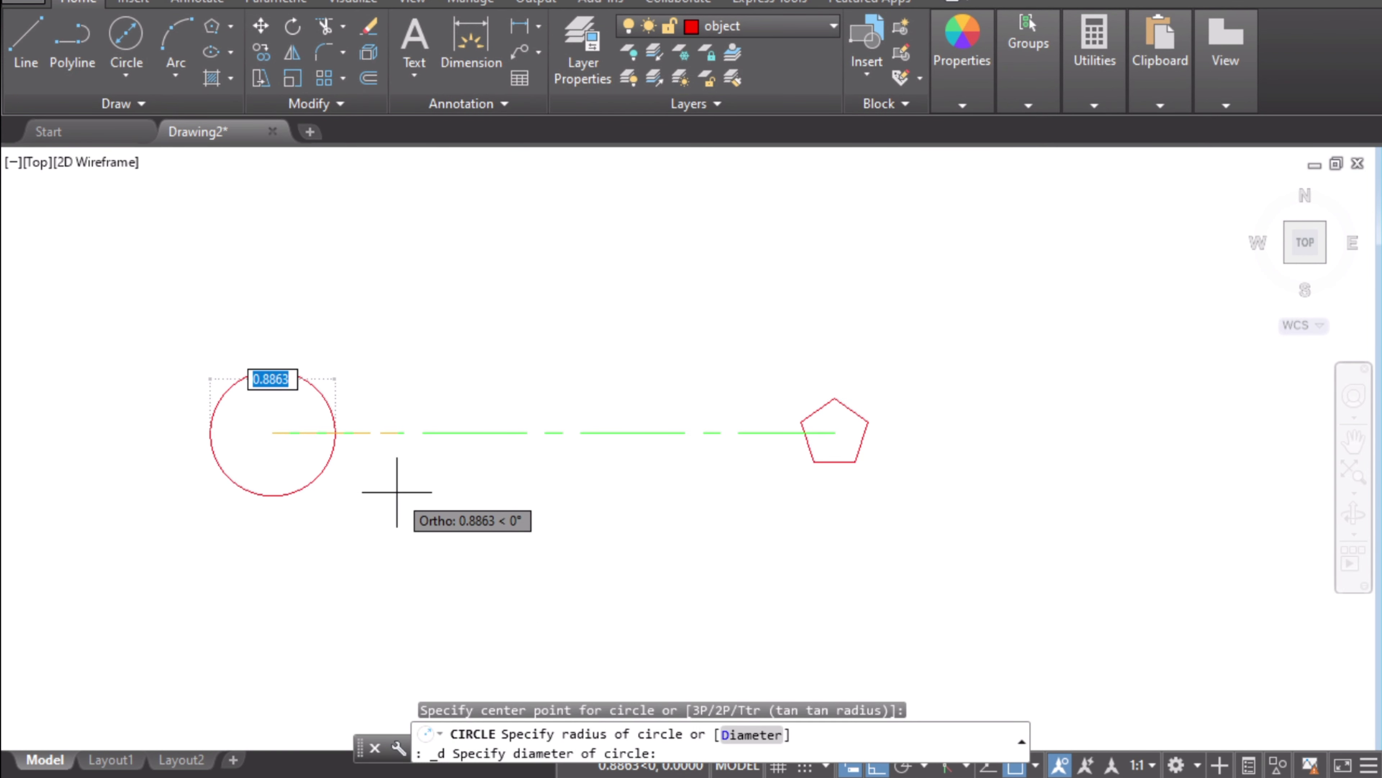
pyautogui.write('0.5')
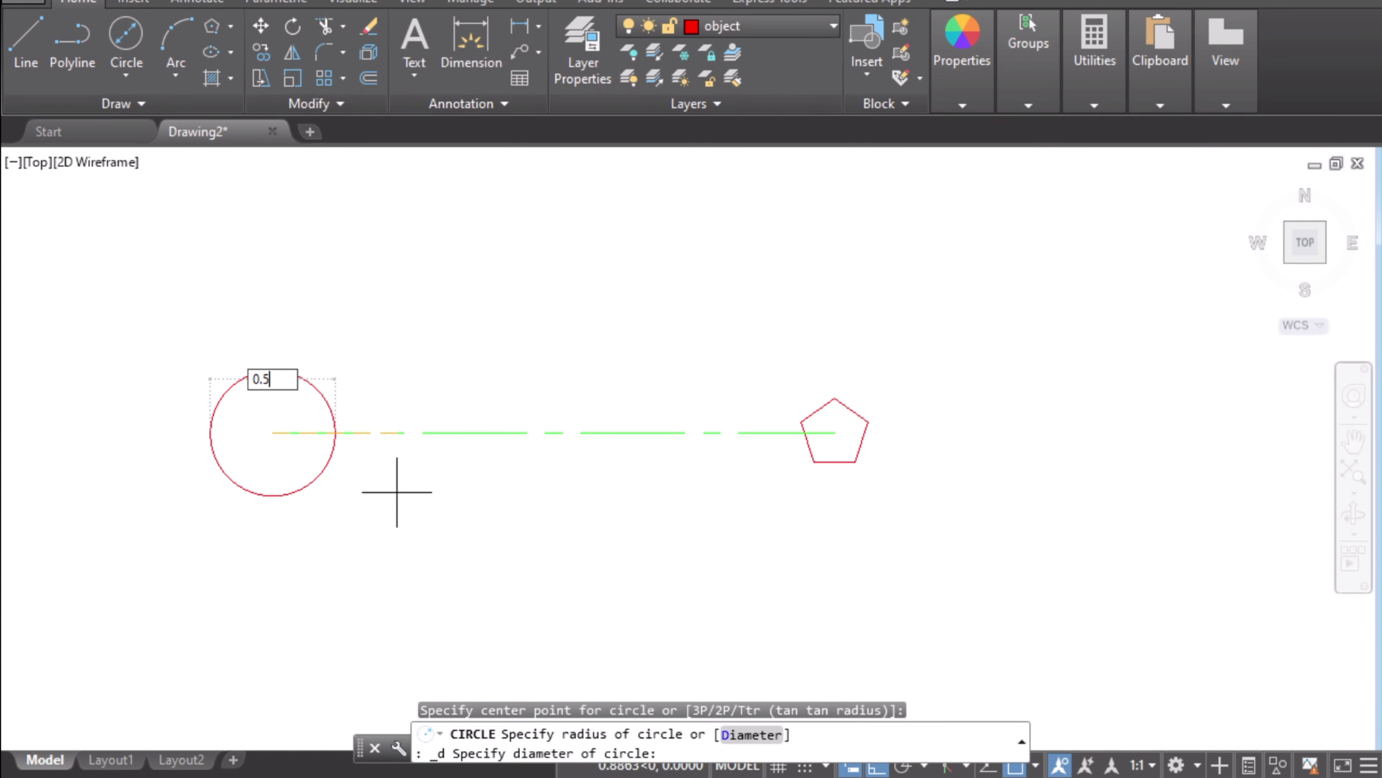
pyautogui.press('Return')
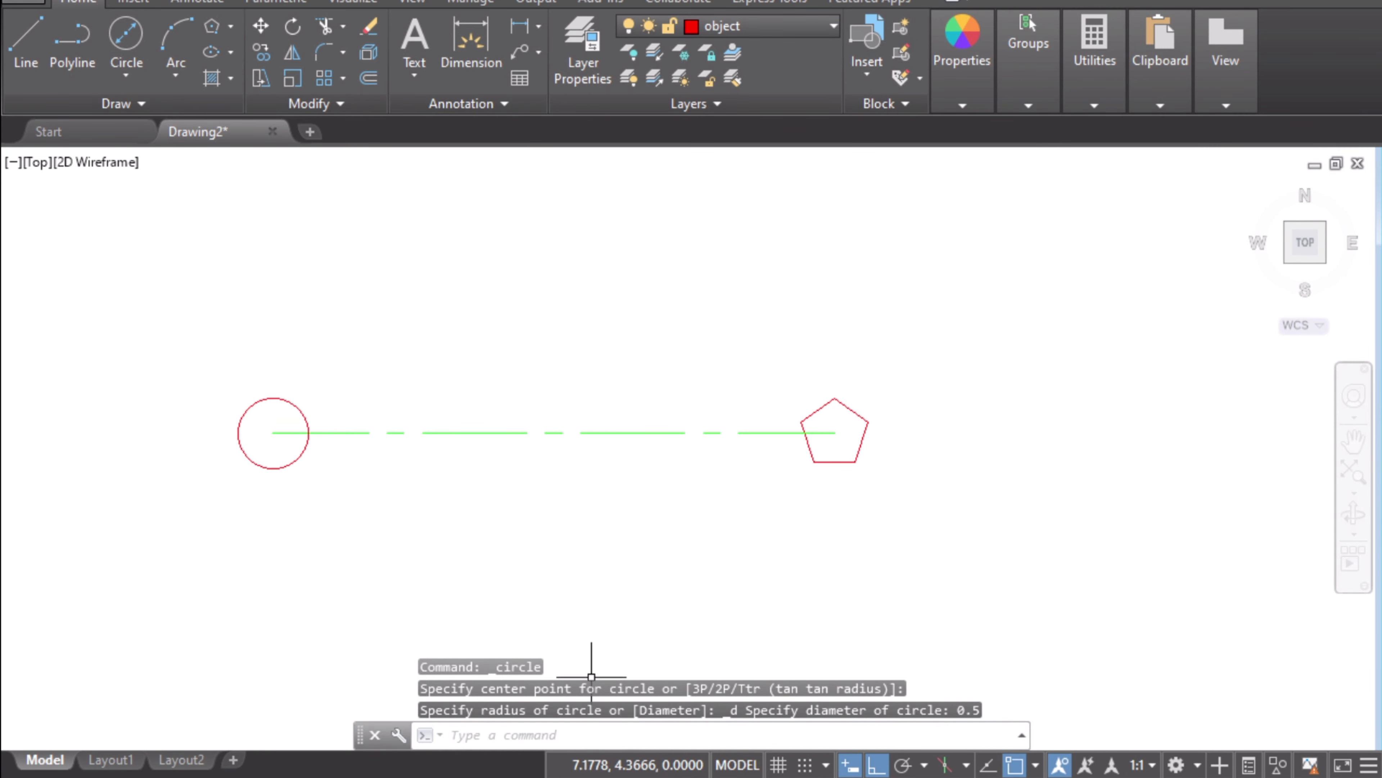
# - Switch to Snip & Sketch and highlight the ellipse's center between circles E and B on the reference drawing
pyautogui.hotkey('alt', 'Tab')
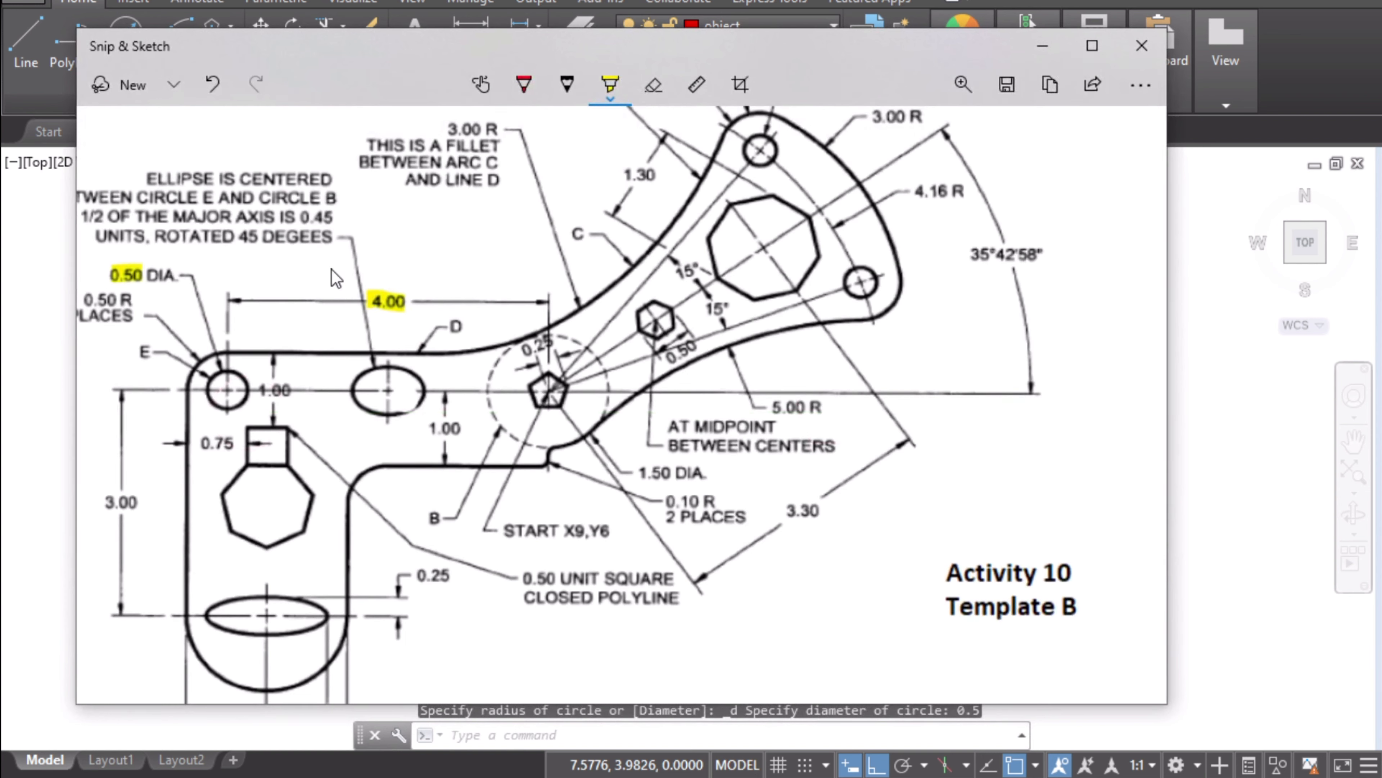
pyautogui.click(387, 390)
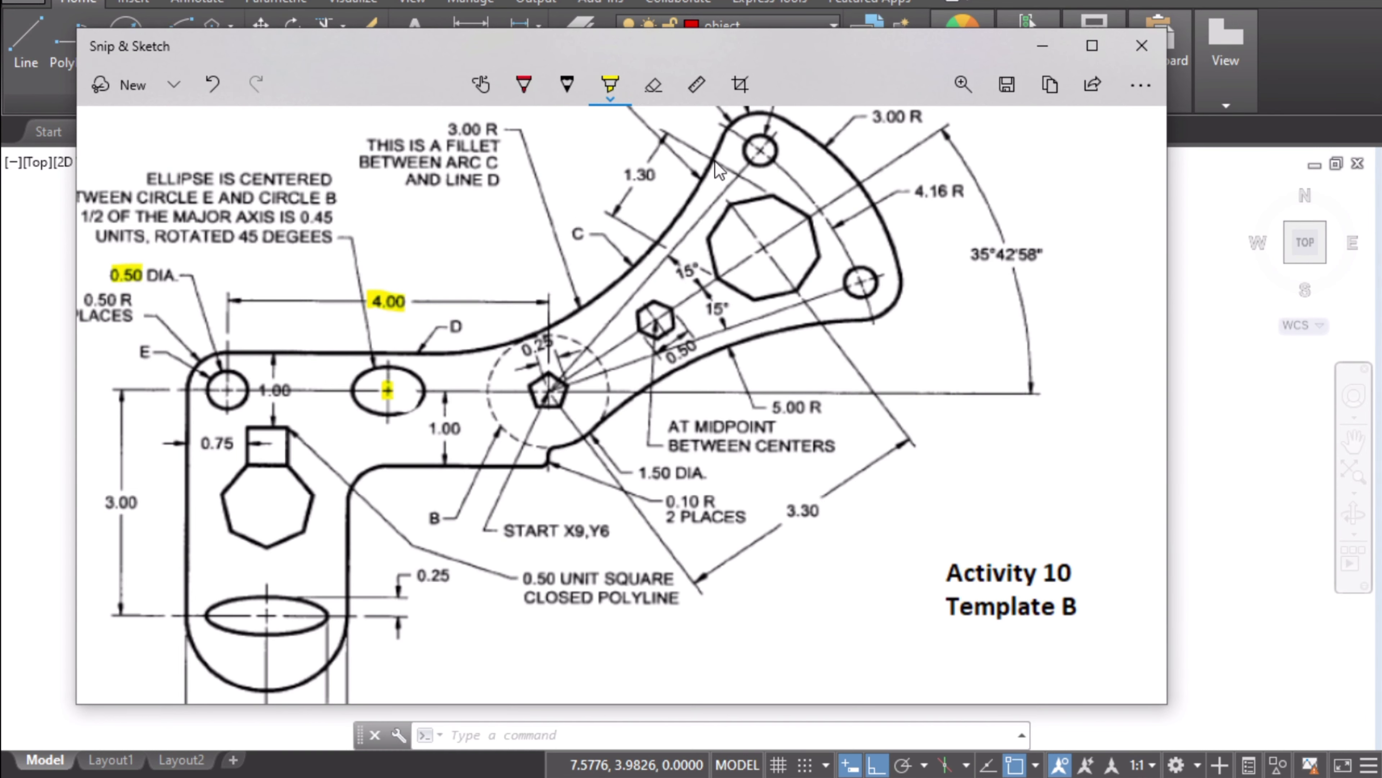
pyautogui.click(1042, 45)
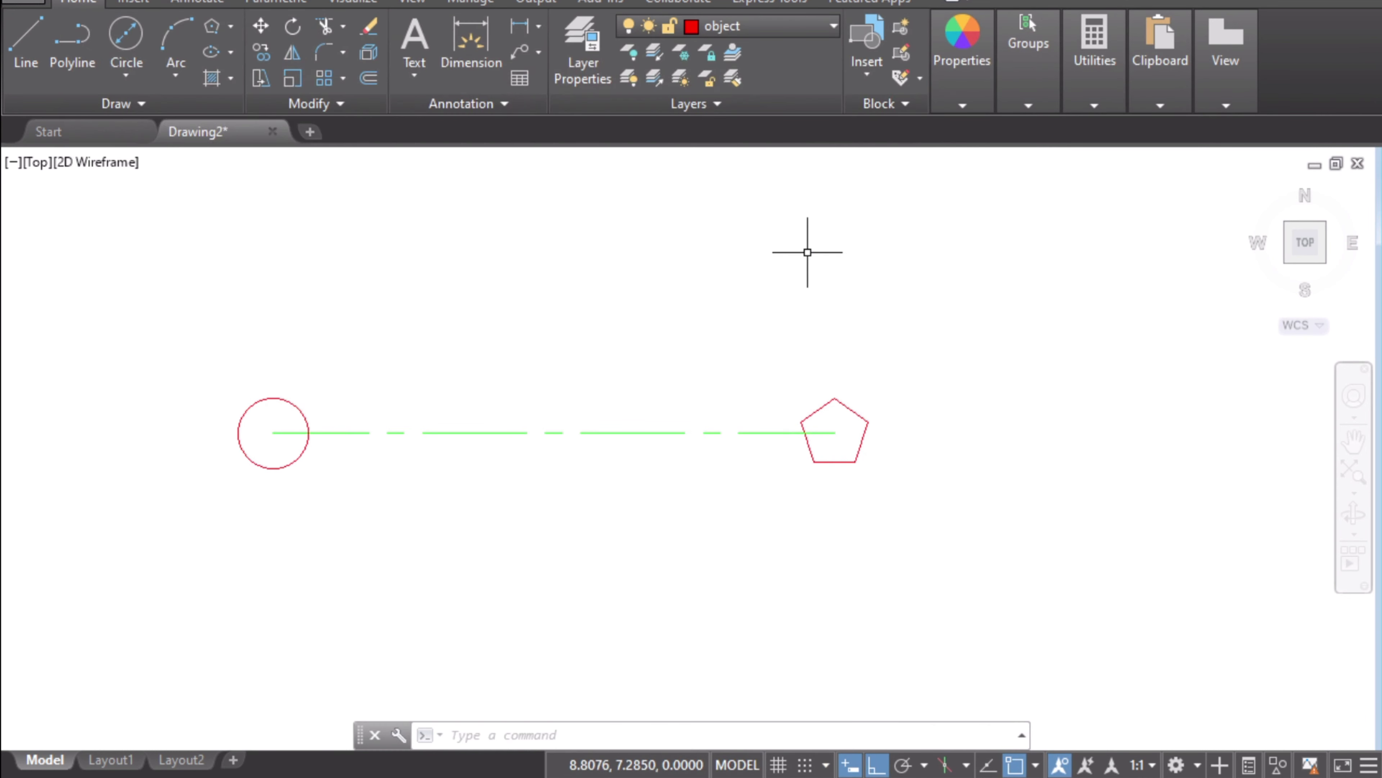
# - In AutoCAD, draw an ellipse centered on the centerline's midpoint, with a horizontal half-axis of 0.45 and a vertical half-axis of 0.25
pyautogui.click(231, 53)
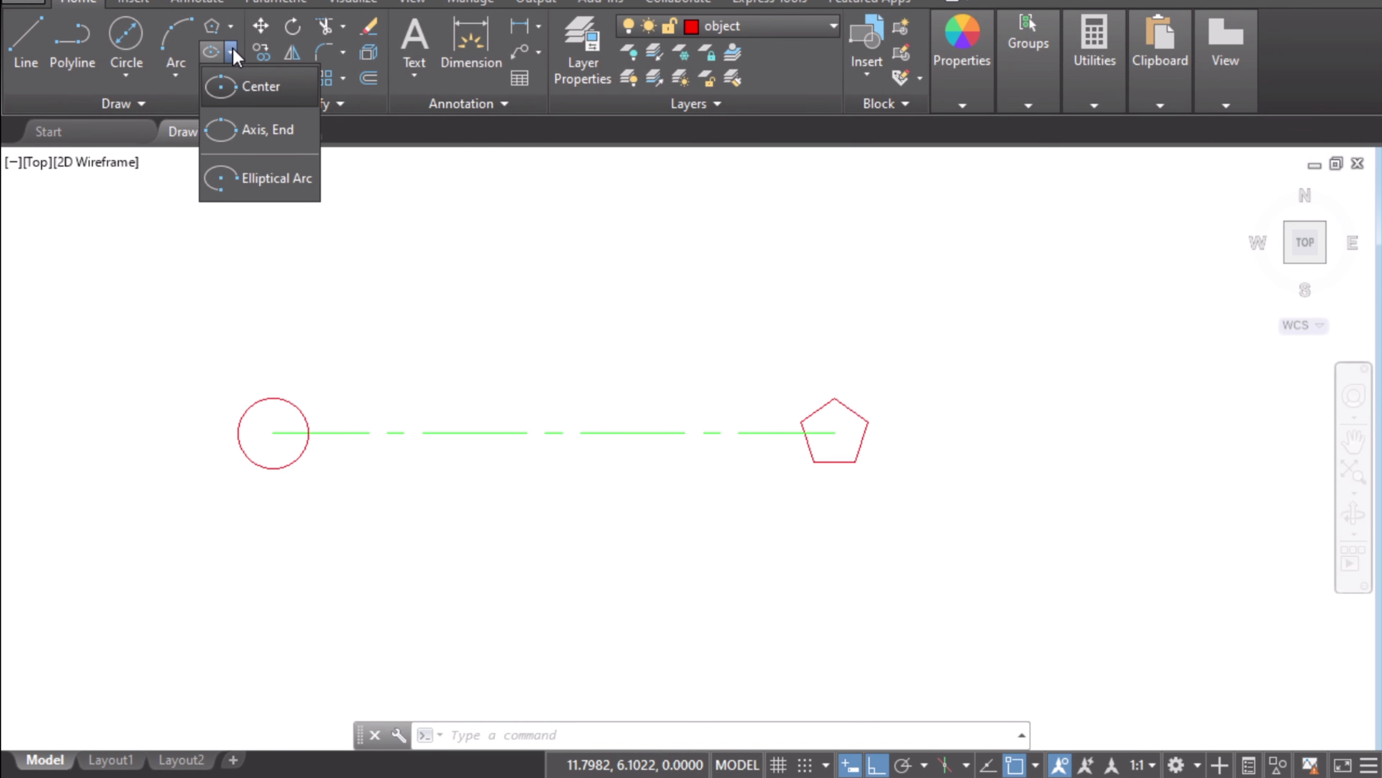
pyautogui.click(259, 87)
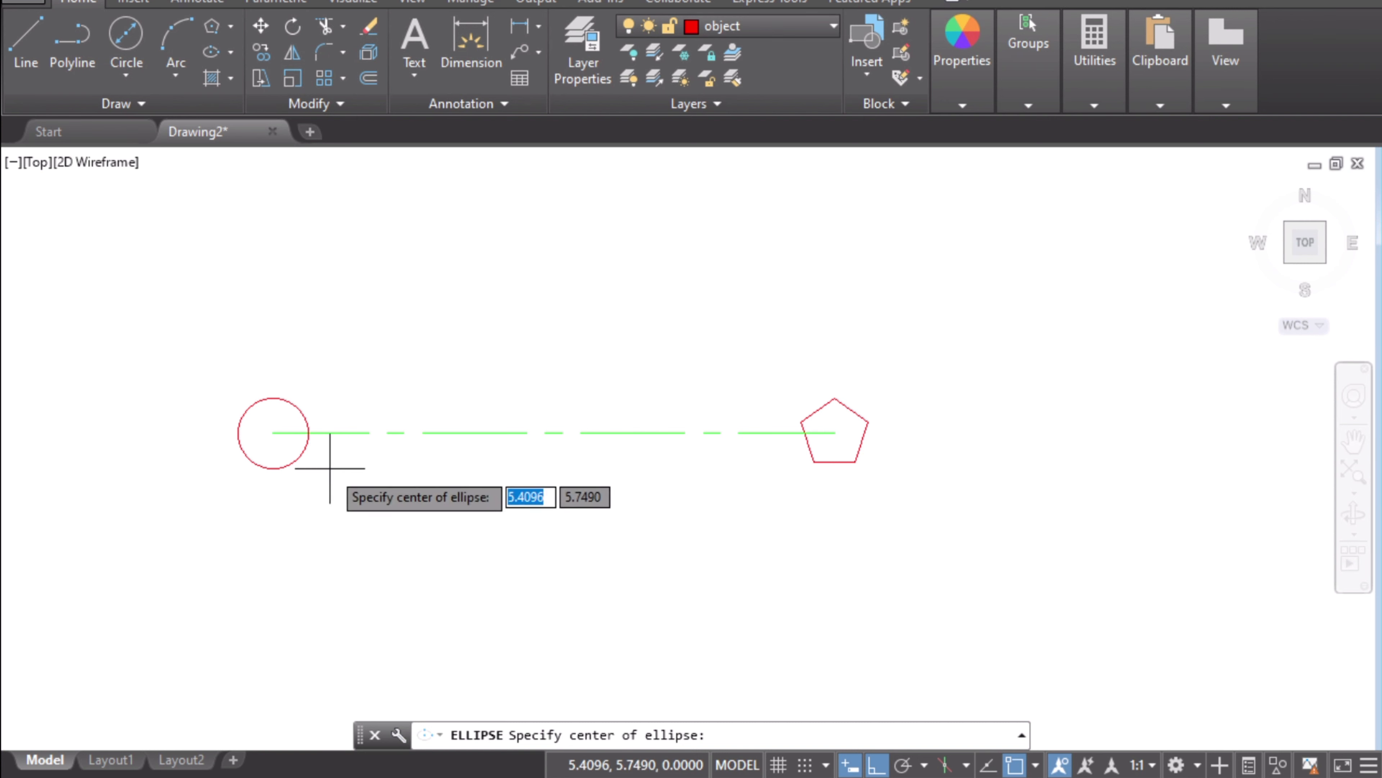
pyautogui.moveTo(272, 433)
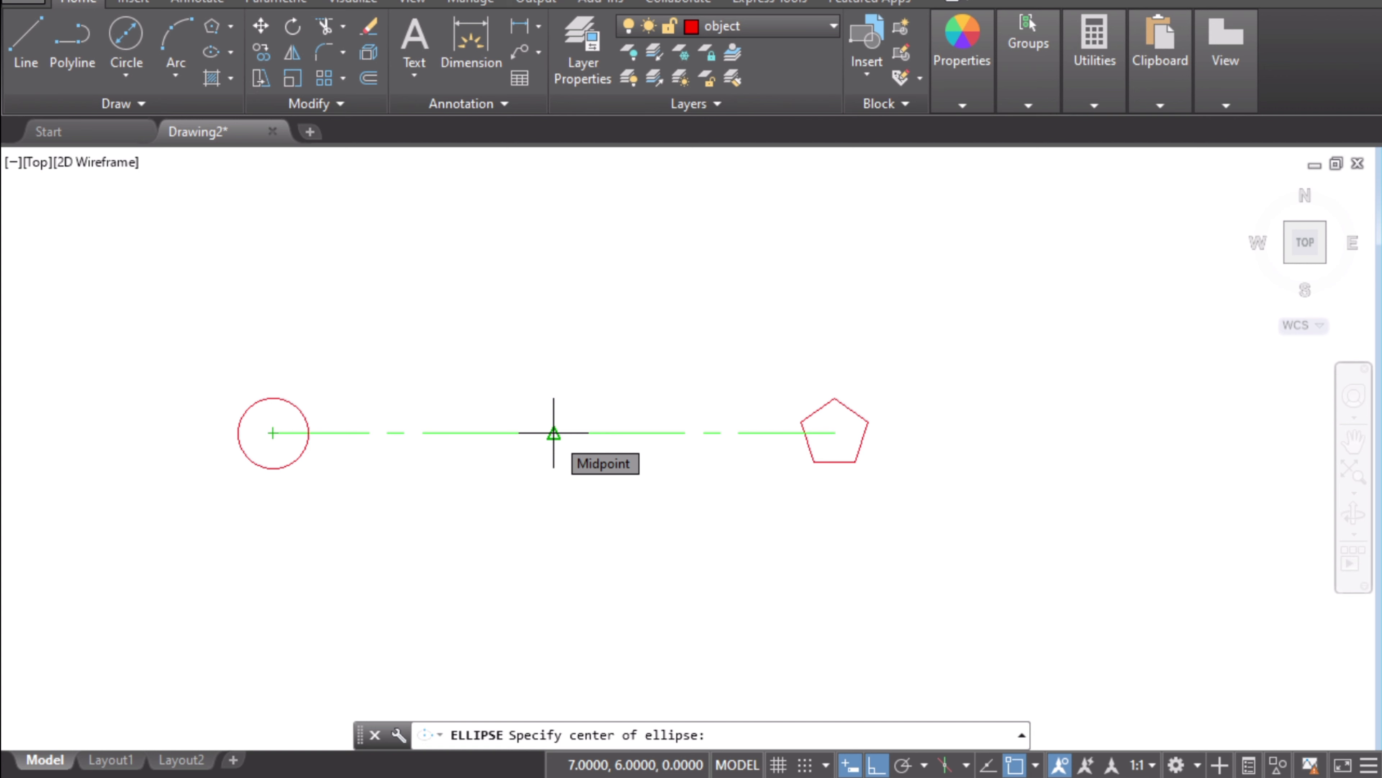
pyautogui.click(1036, 766)
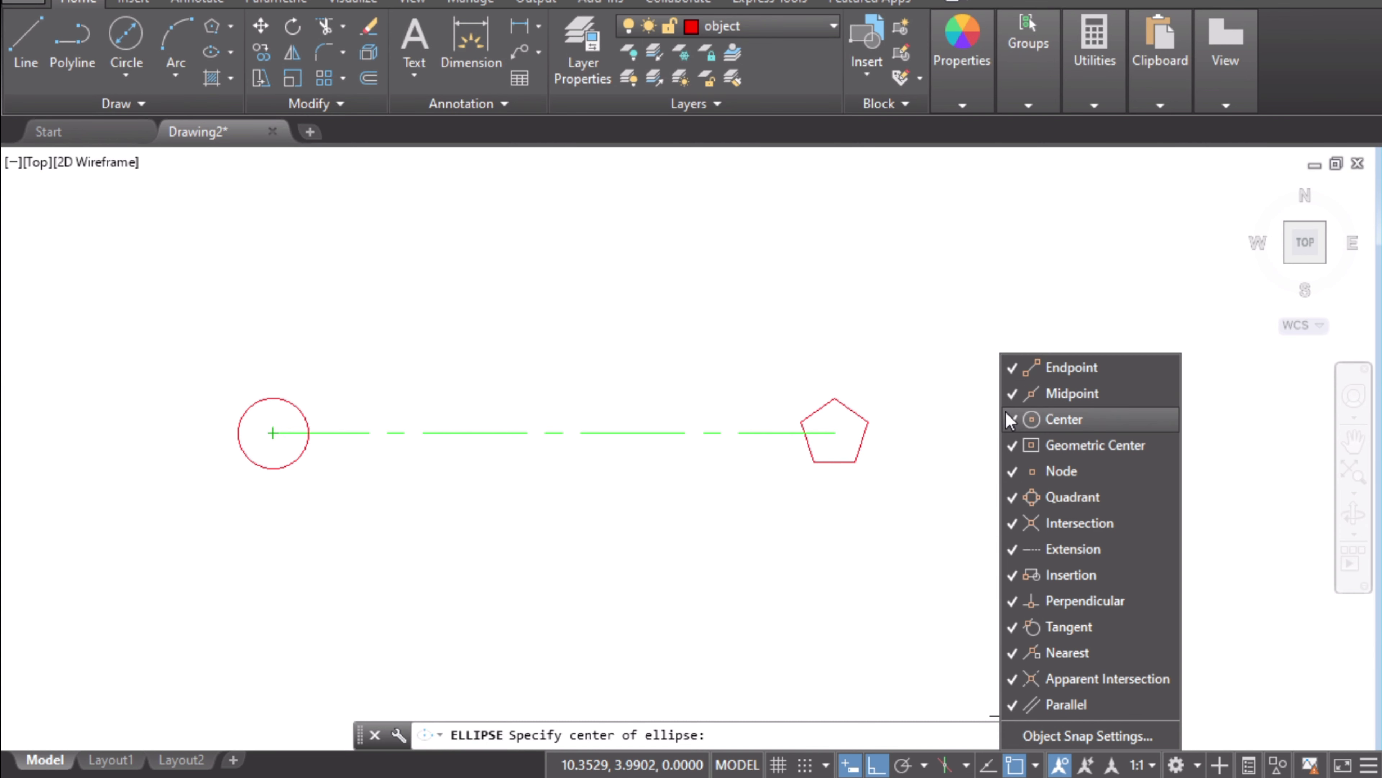
pyautogui.click(1016, 770)
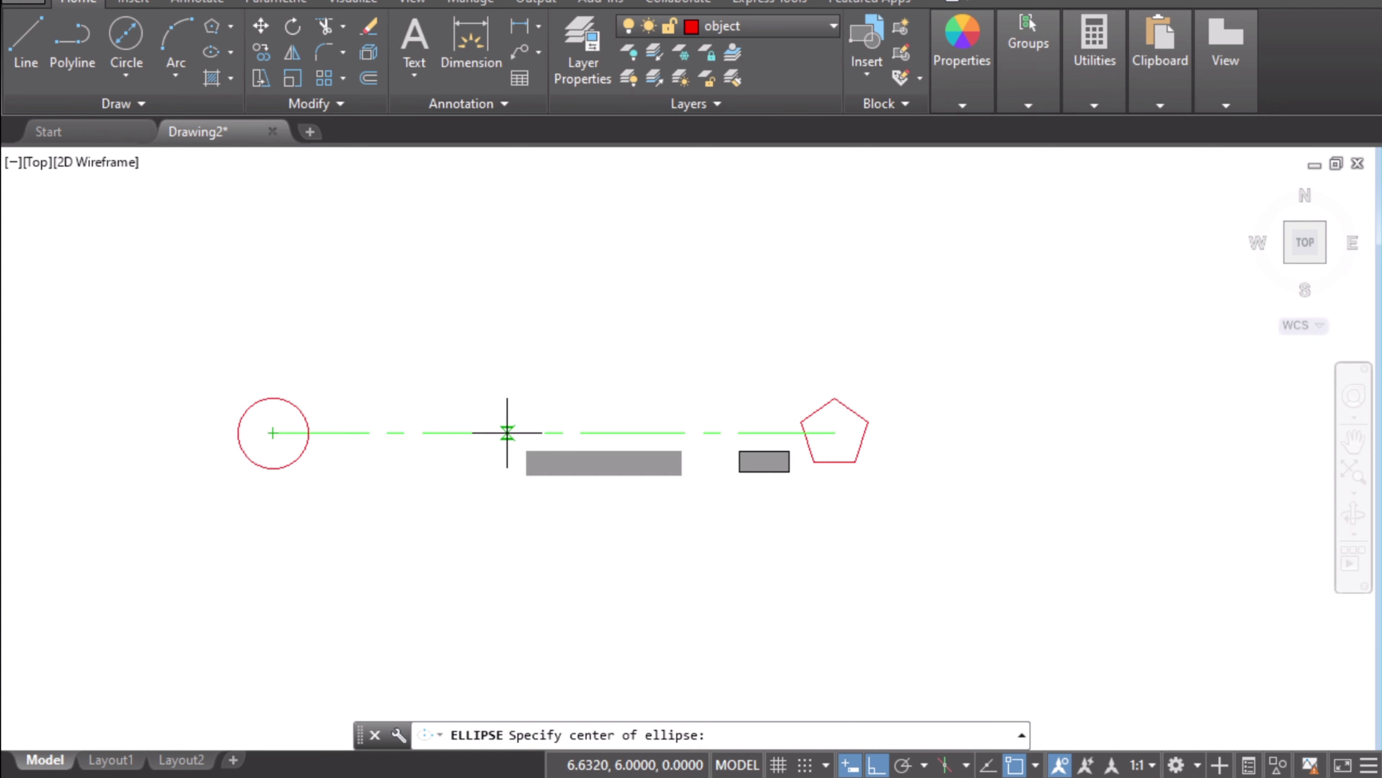
pyautogui.click(553, 433)
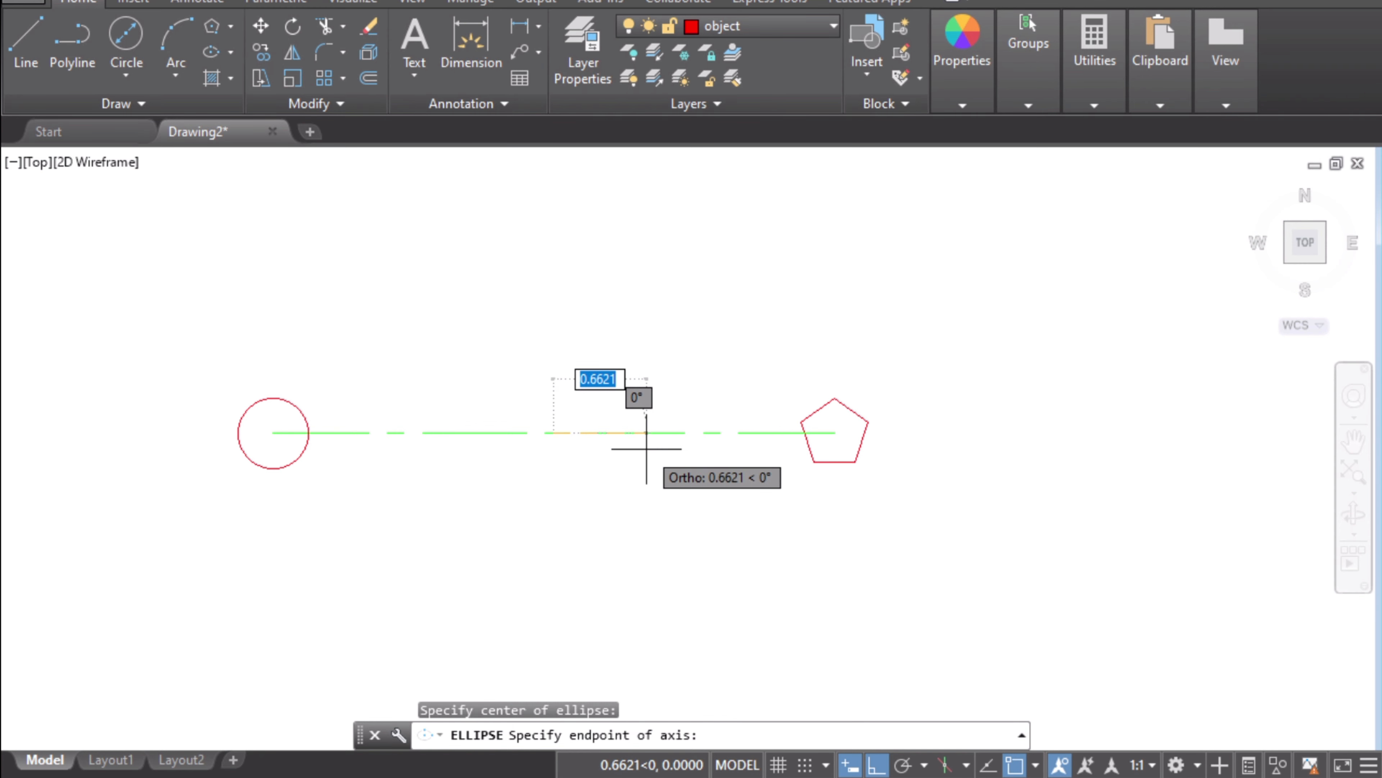
pyautogui.write('0.45')
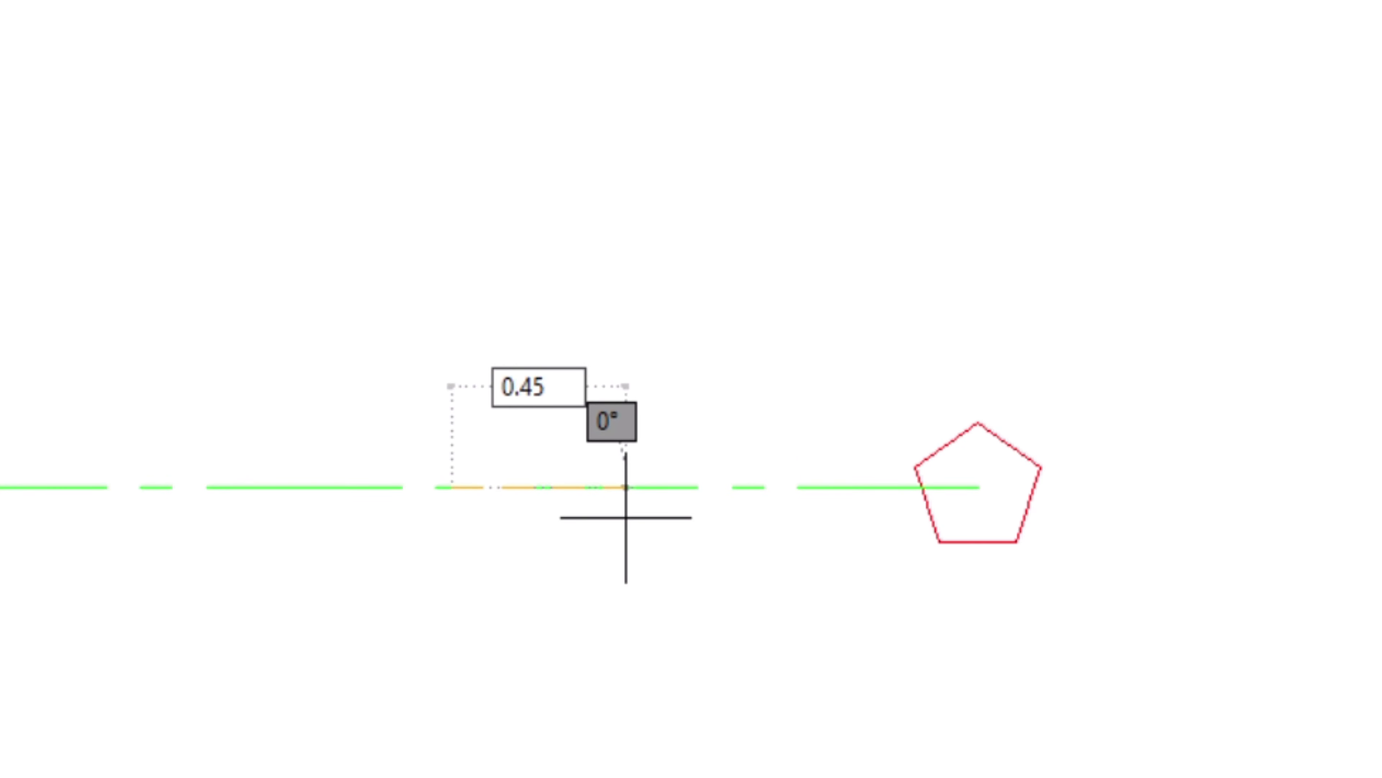
pyautogui.press('Return')
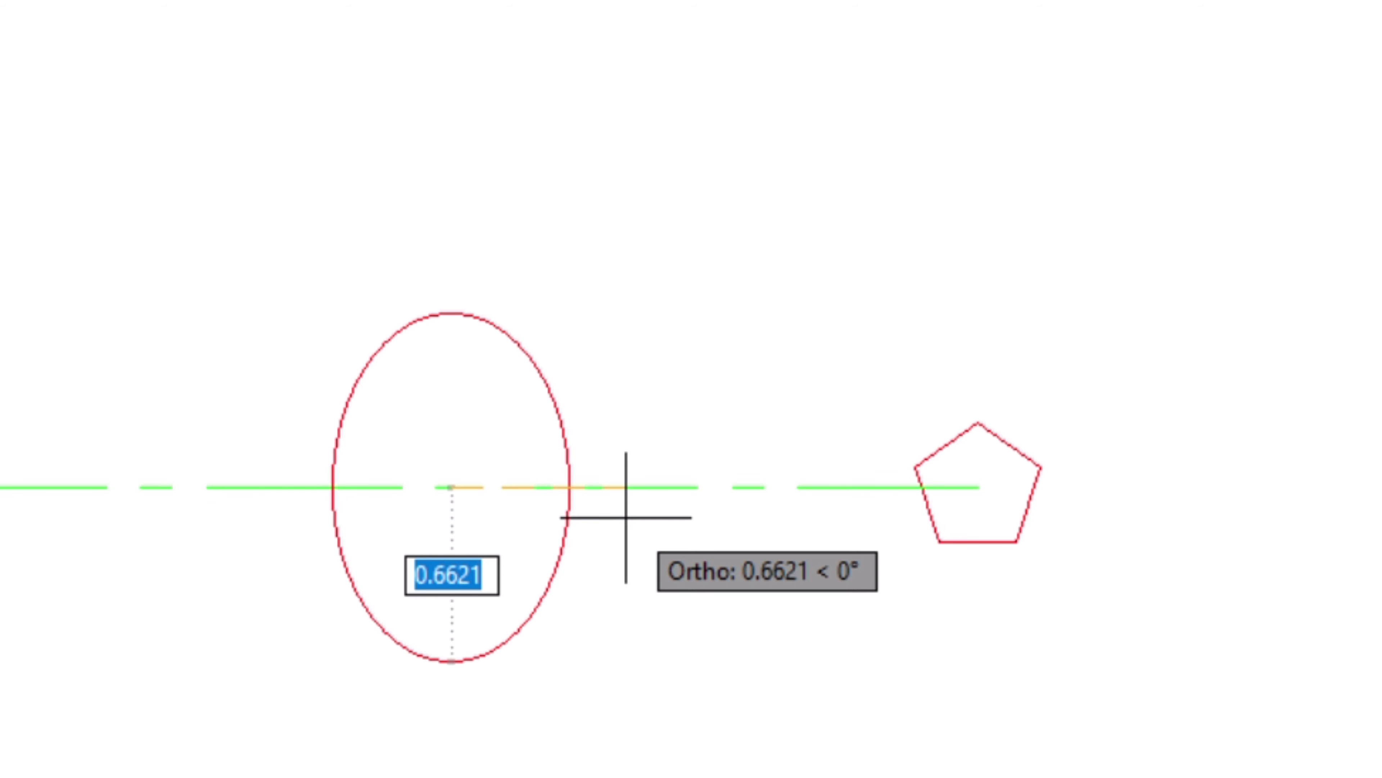
pyautogui.write('0.25')
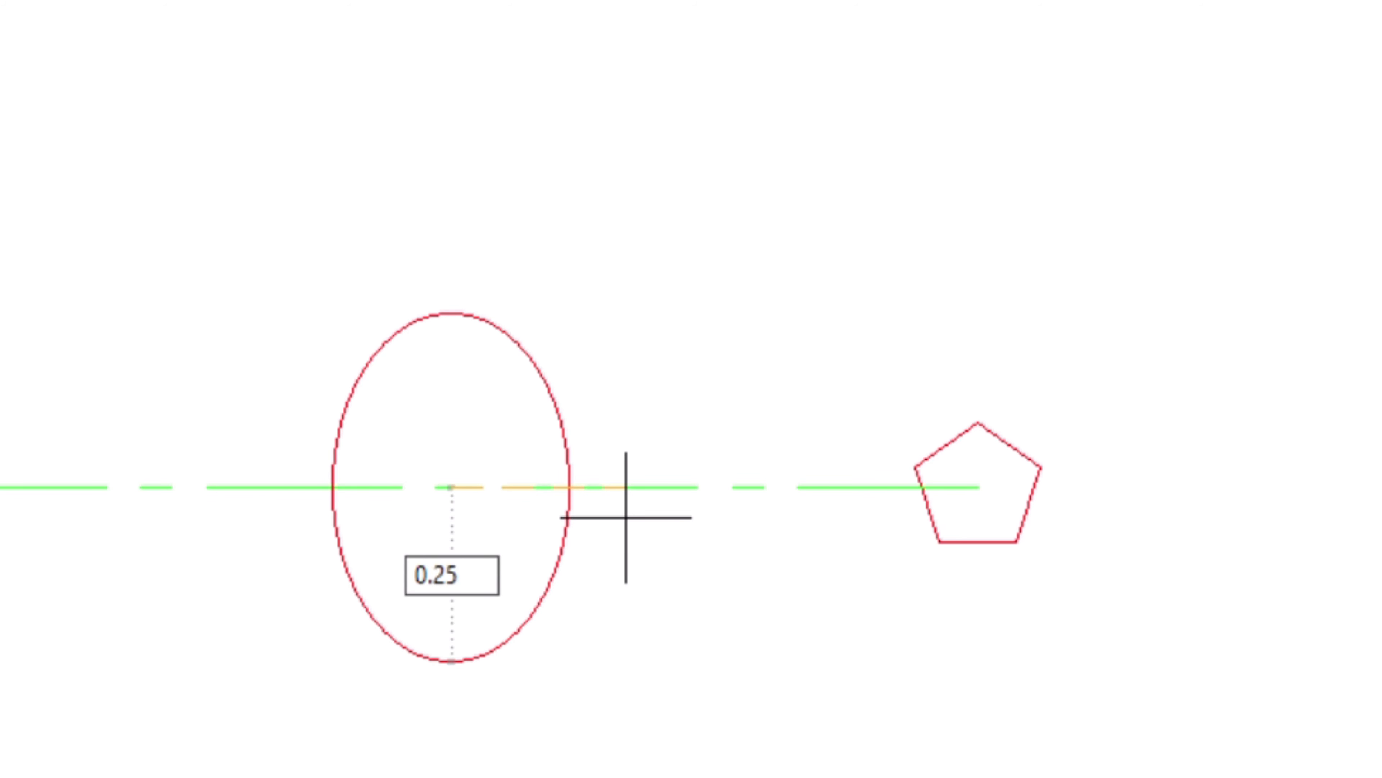
pyautogui.press('Return')
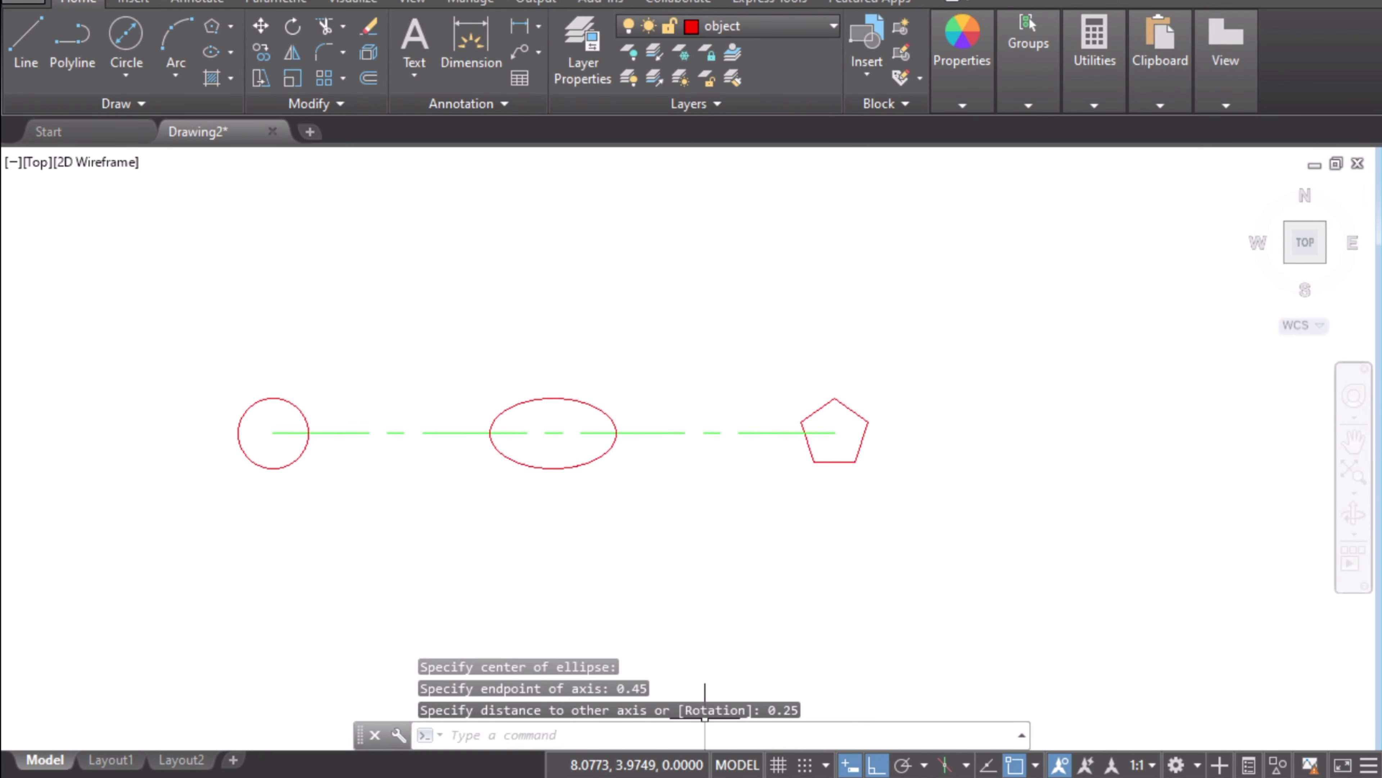
# - Switch to Snip & Sketch and highlight the slanted centerline from the pentagon through the hexagon to the large polygon
pyautogui.hotkey('alt', 'Tab')
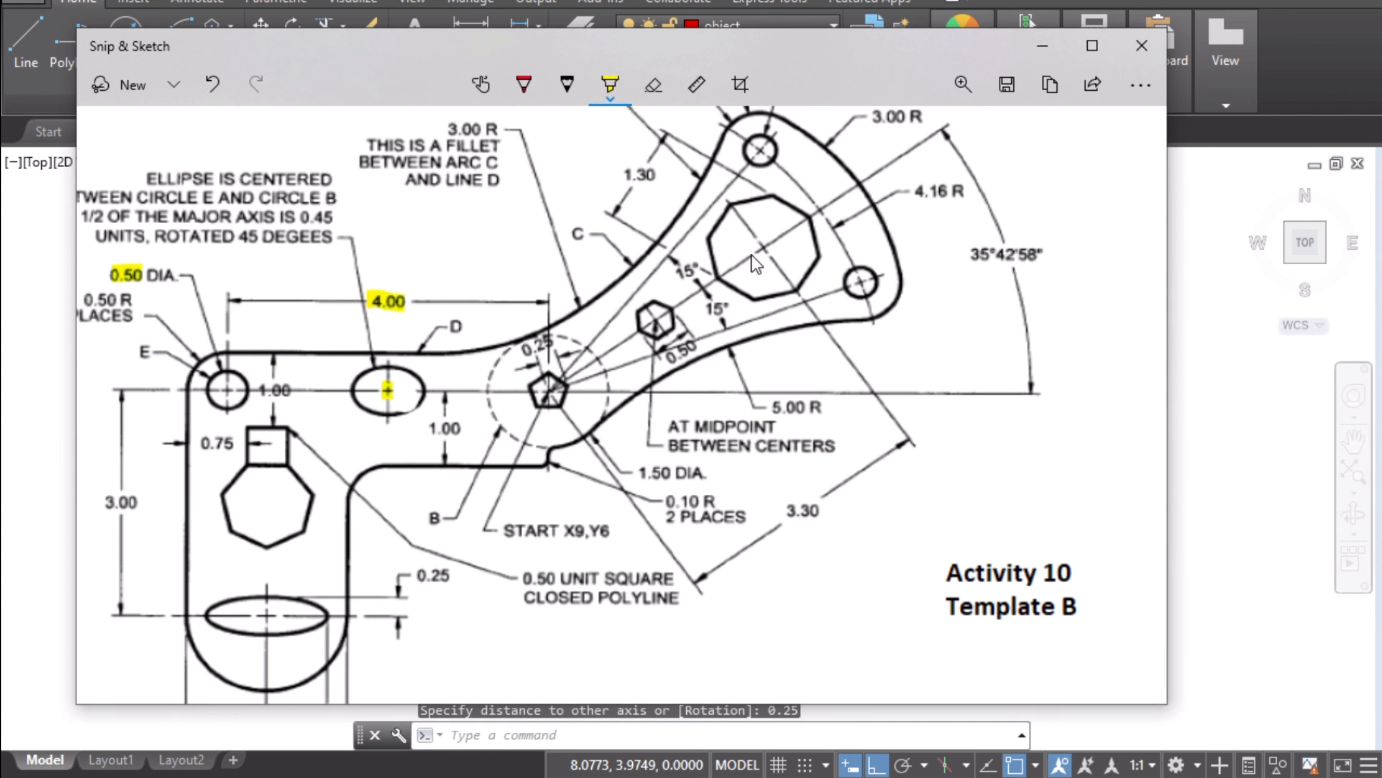
pyautogui.moveTo(581, 373); pyautogui.dragTo(615, 352)
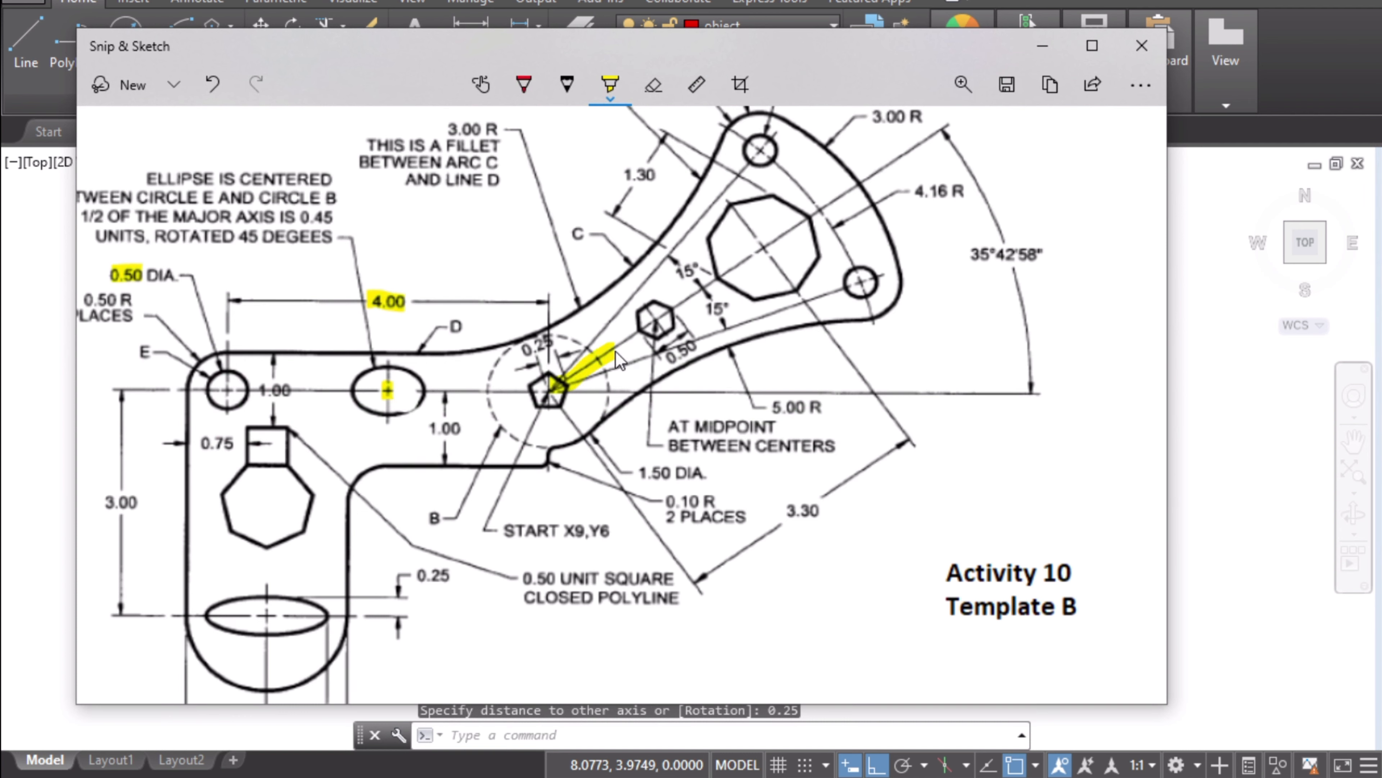
pyautogui.moveTo(750, 262); pyautogui.dragTo(771, 252)
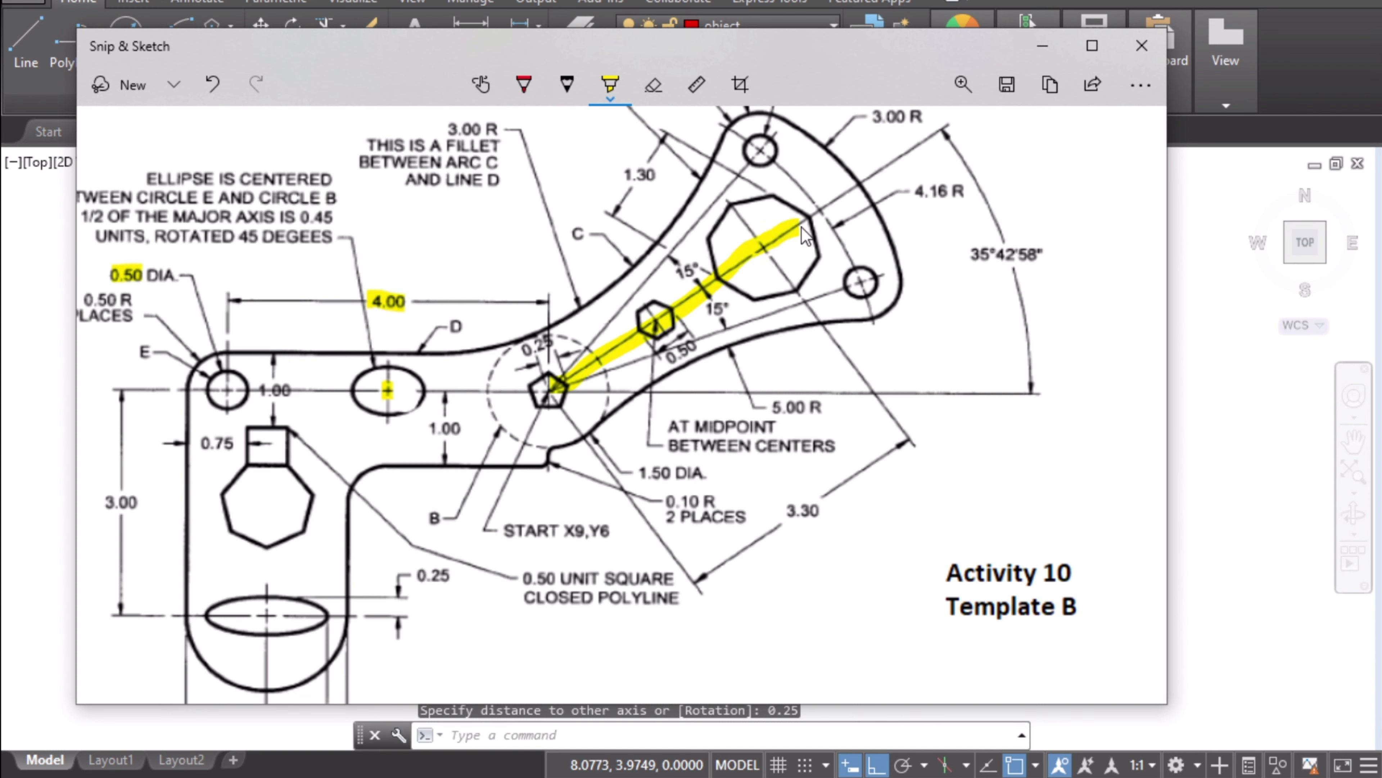
# - Highlight the 35°42'58" angle and 3.30 length on the reference drawing, and mark the large polygon's center with the red pen
pyautogui.moveTo(964, 252); pyautogui.dragTo(1023, 254)
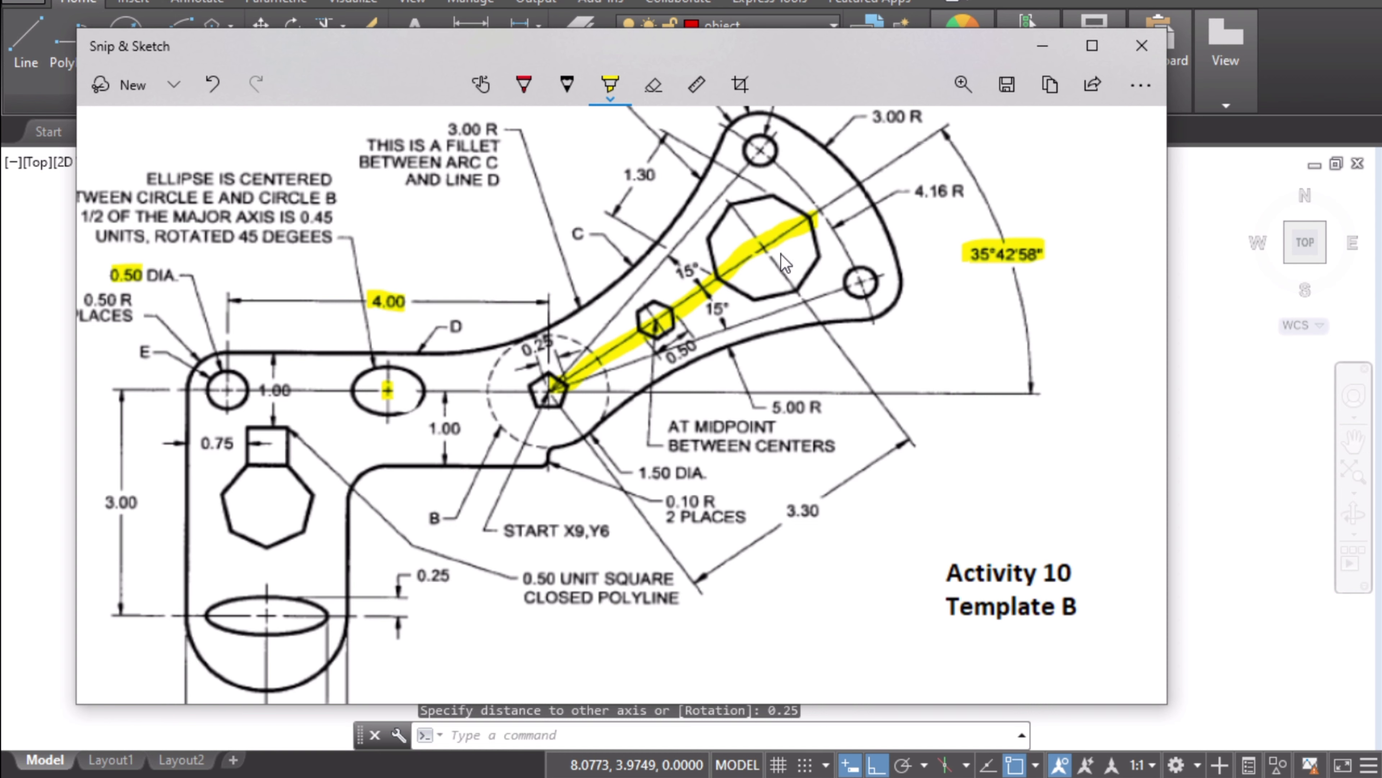
pyautogui.moveTo(784, 511); pyautogui.dragTo(824, 512)
pyautogui.click(523, 82)
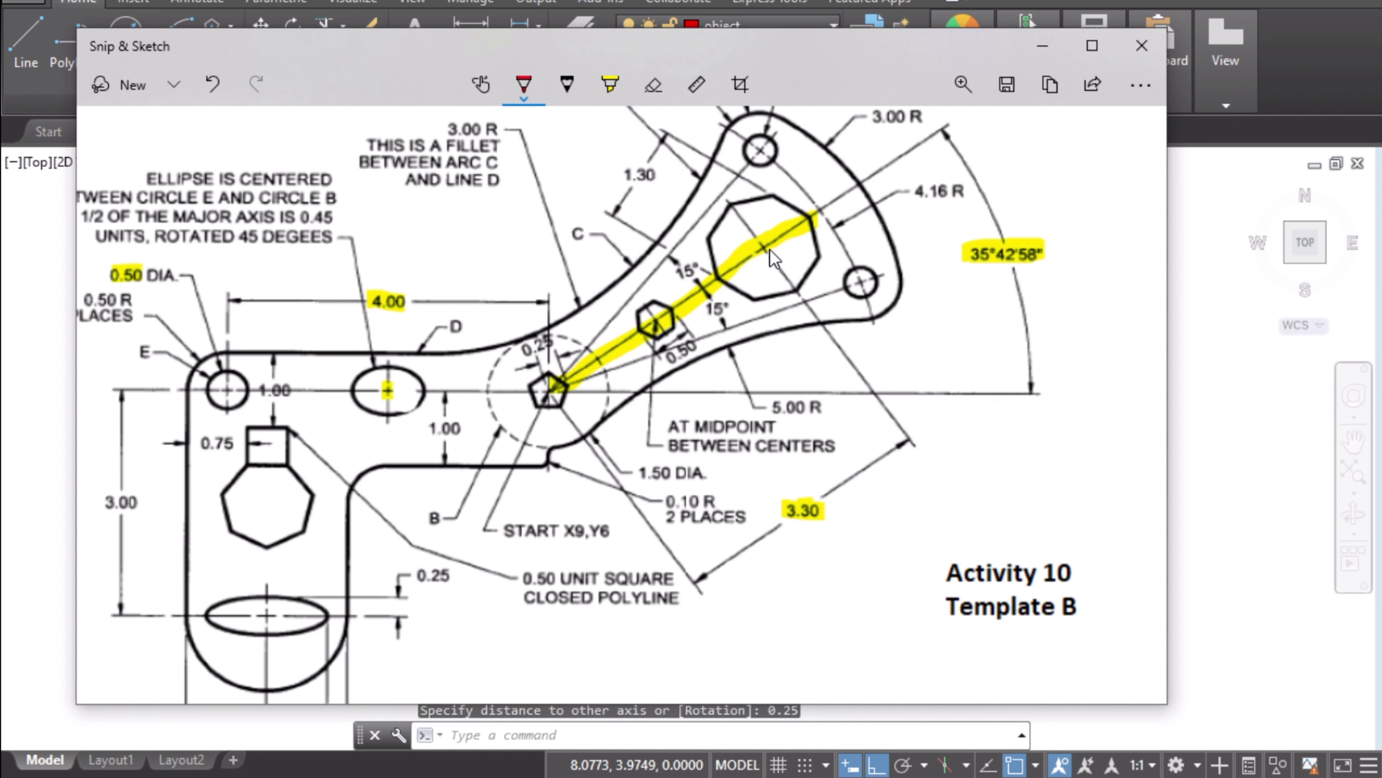
pyautogui.click(524, 86)
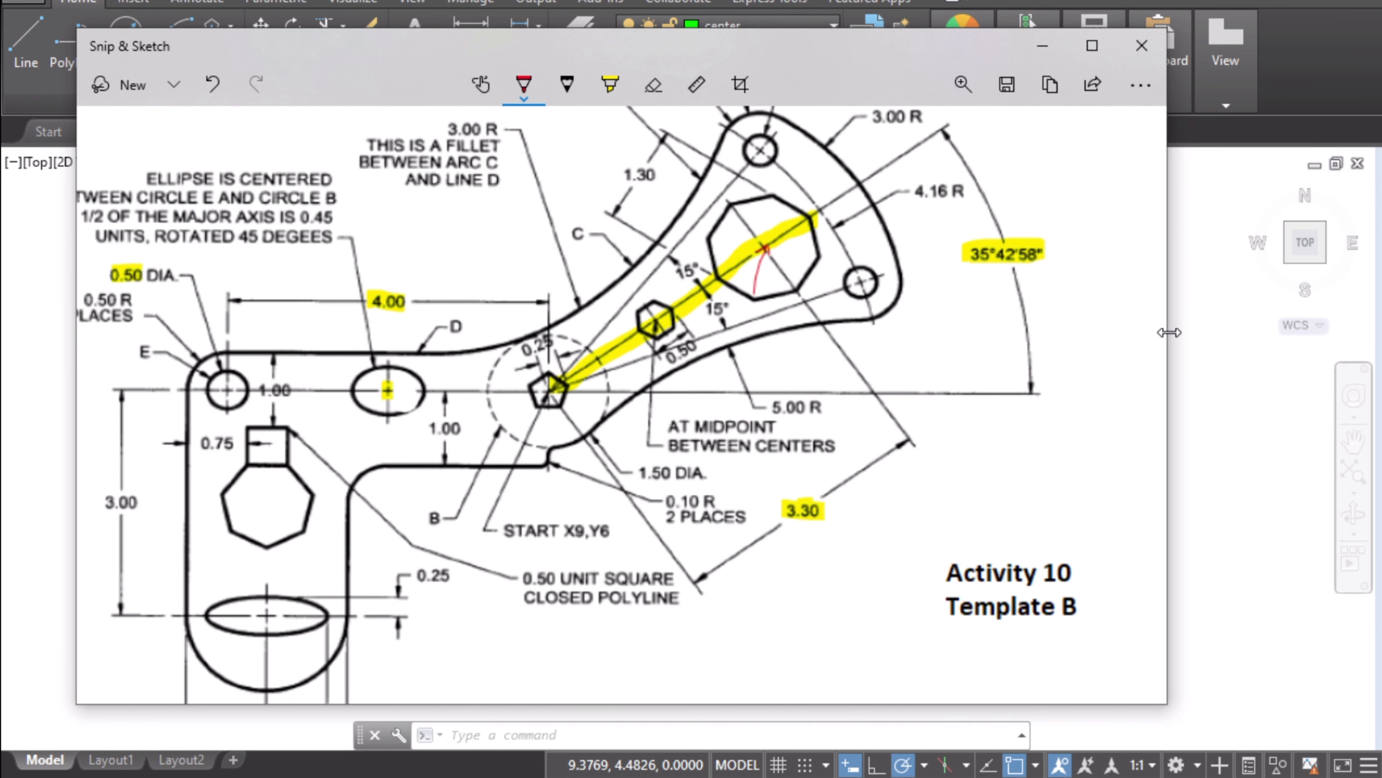
# - Switch to AutoCAD and set the drawing's angle units to Deg/Min/Sec with a precision of 0d00'00"
pyautogui.click(1219, 338)
pyautogui.click(21, 12)
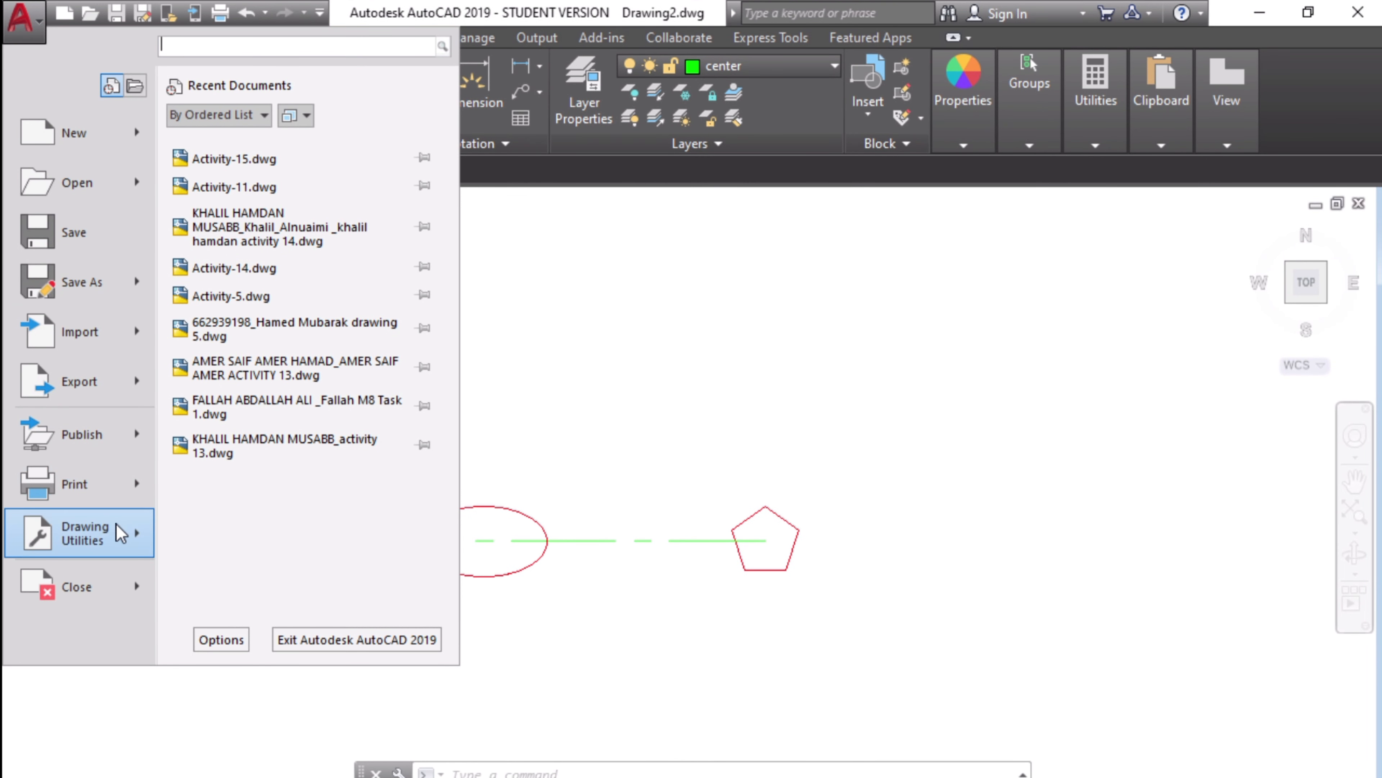
pyautogui.moveTo(120, 533)
pyautogui.click(235, 328)
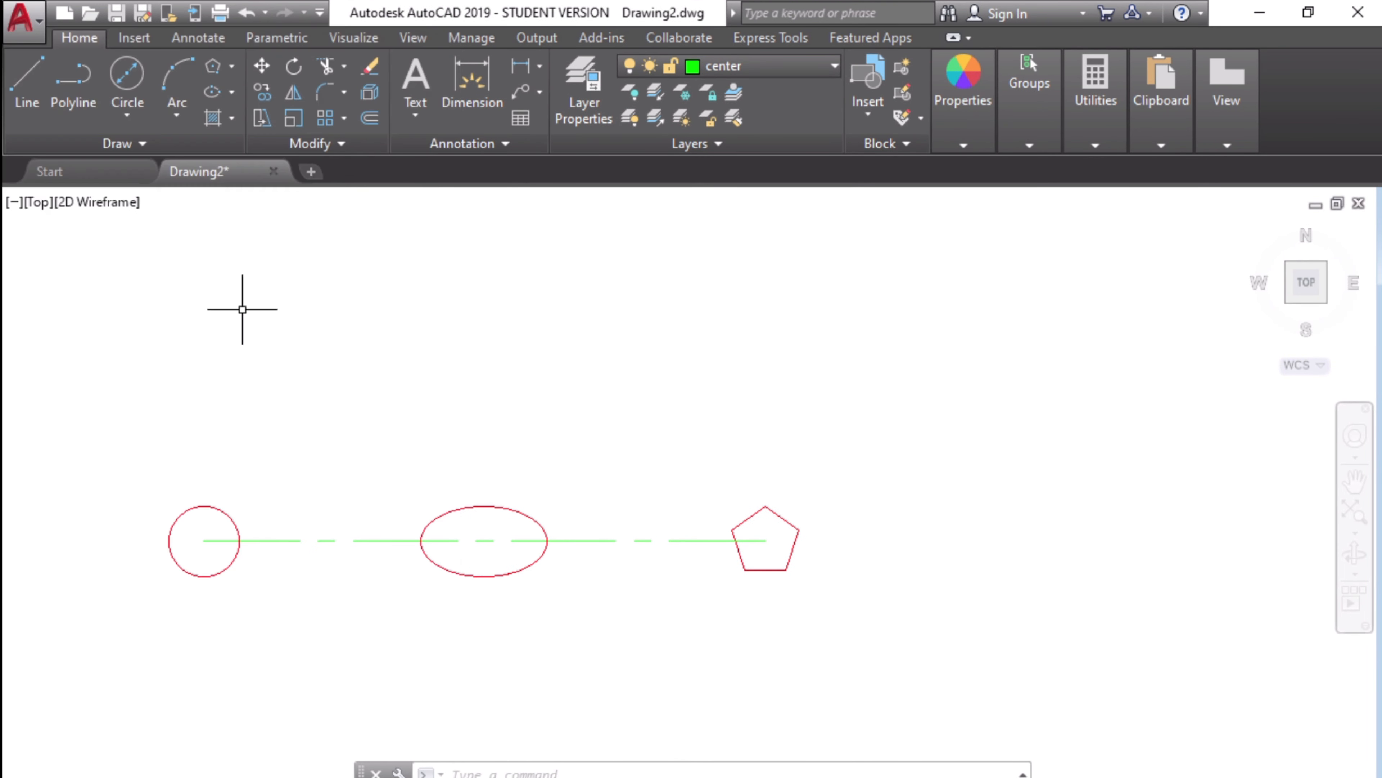
pyautogui.click(711, 265)
pyautogui.click(718, 277)
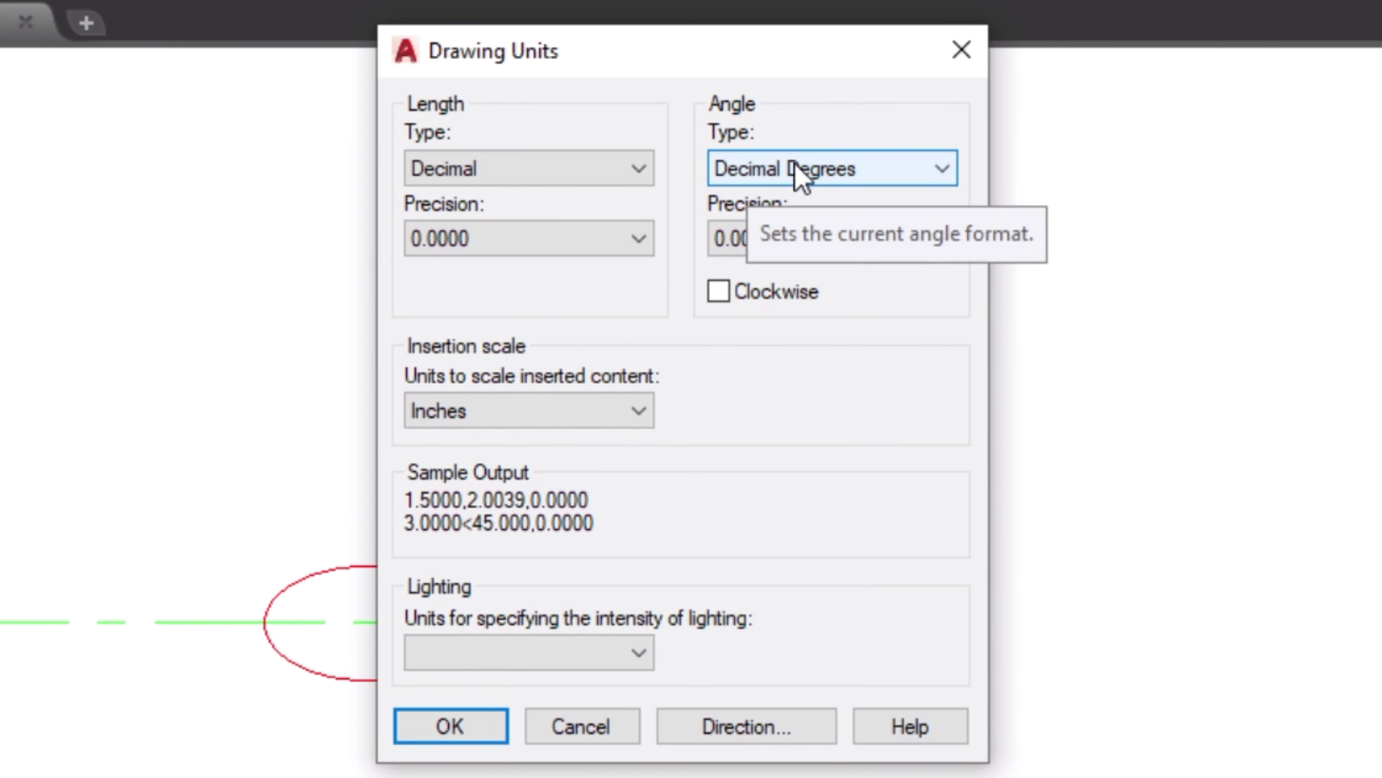
pyautogui.click(732, 173)
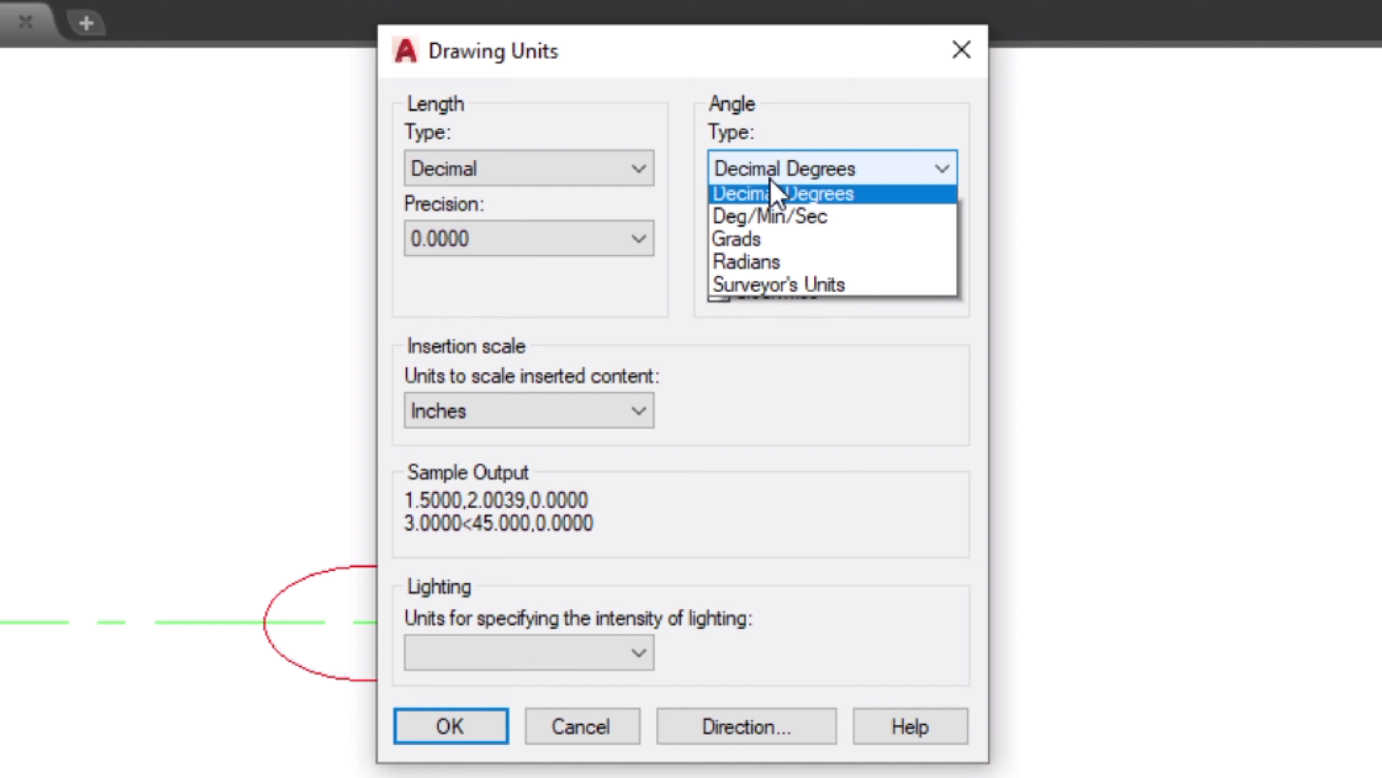
pyautogui.click(783, 227)
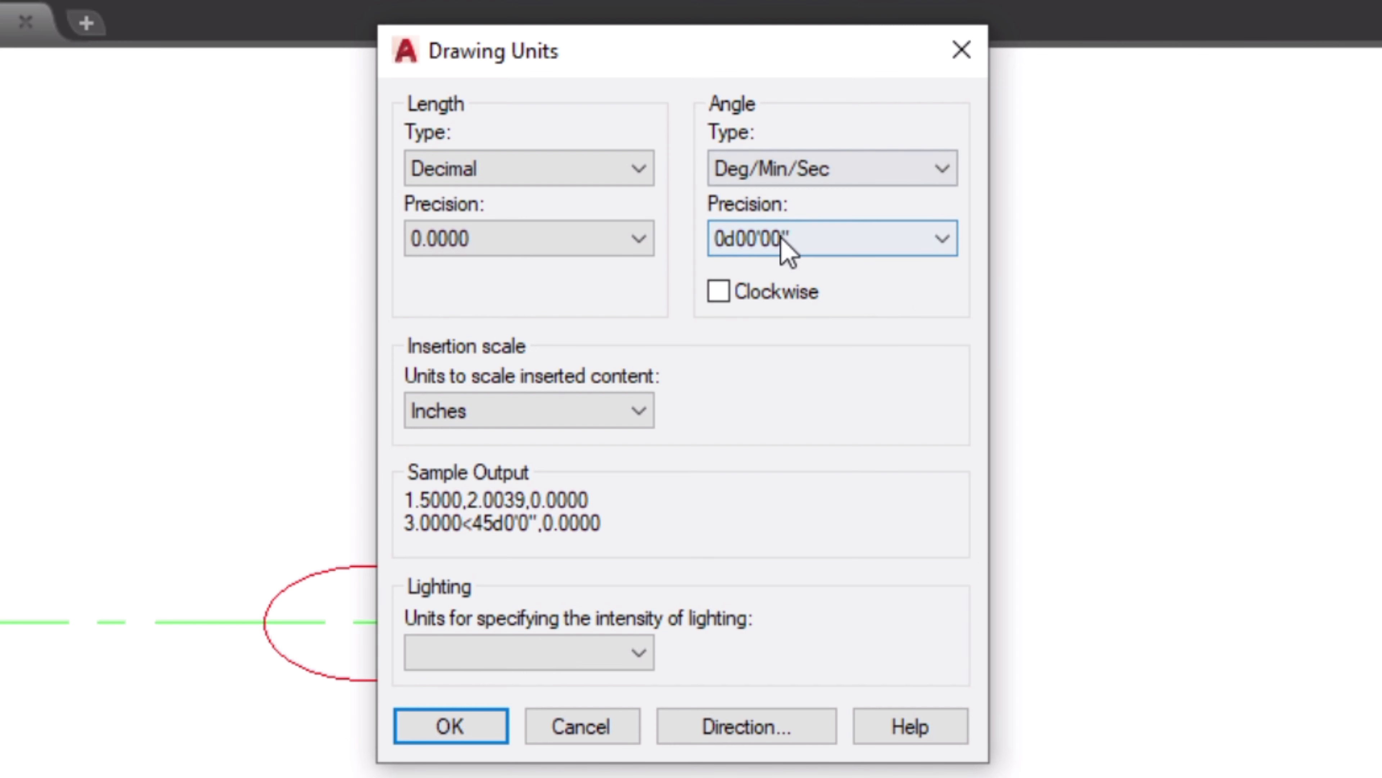
pyautogui.click(781, 237)
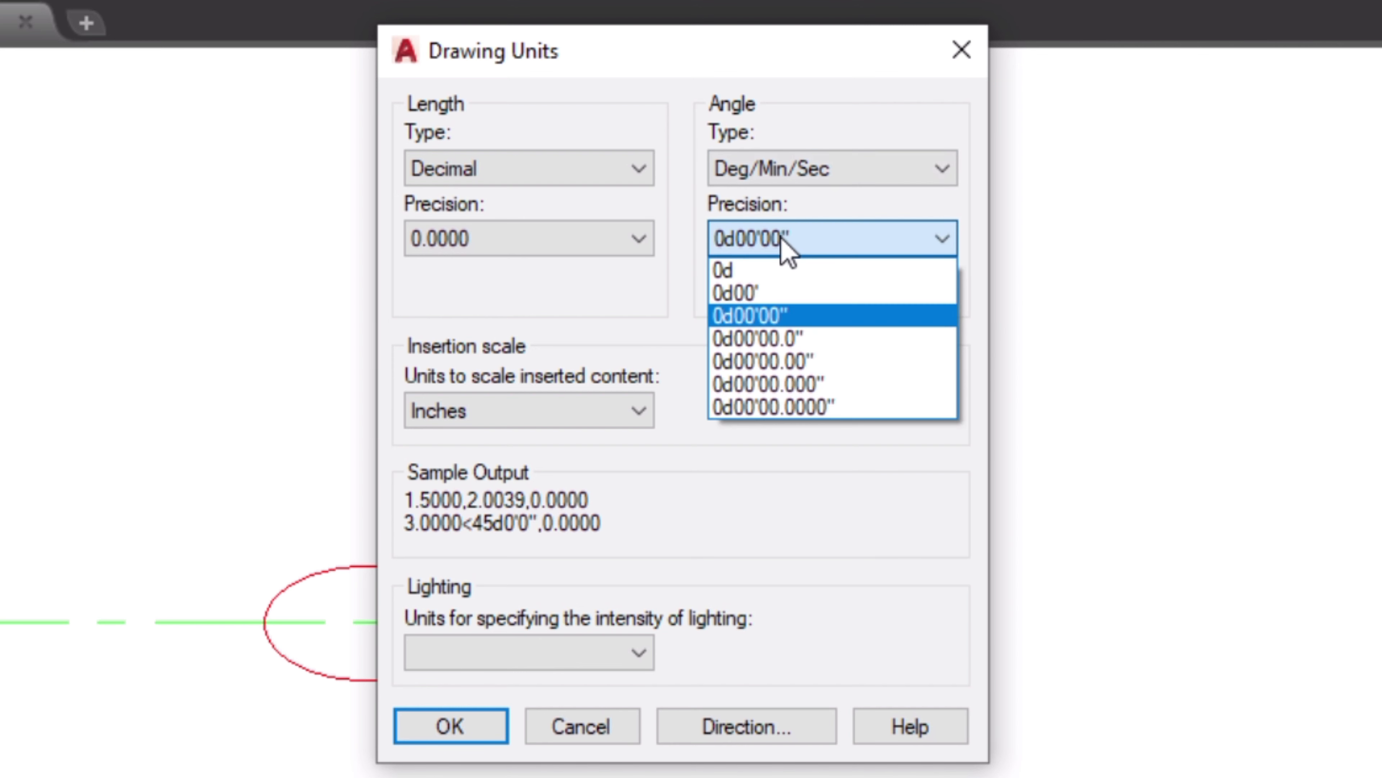
pyautogui.click(753, 315)
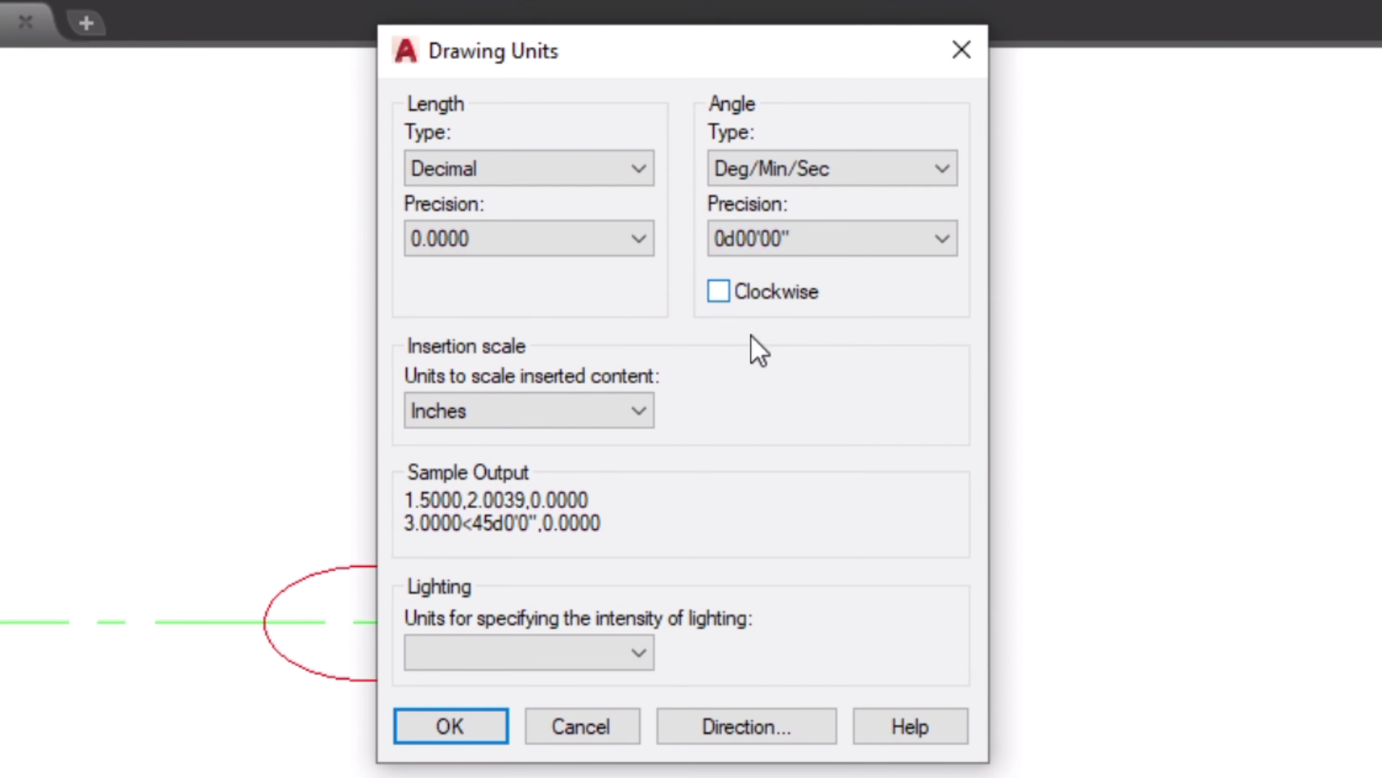
pyautogui.click(444, 735)
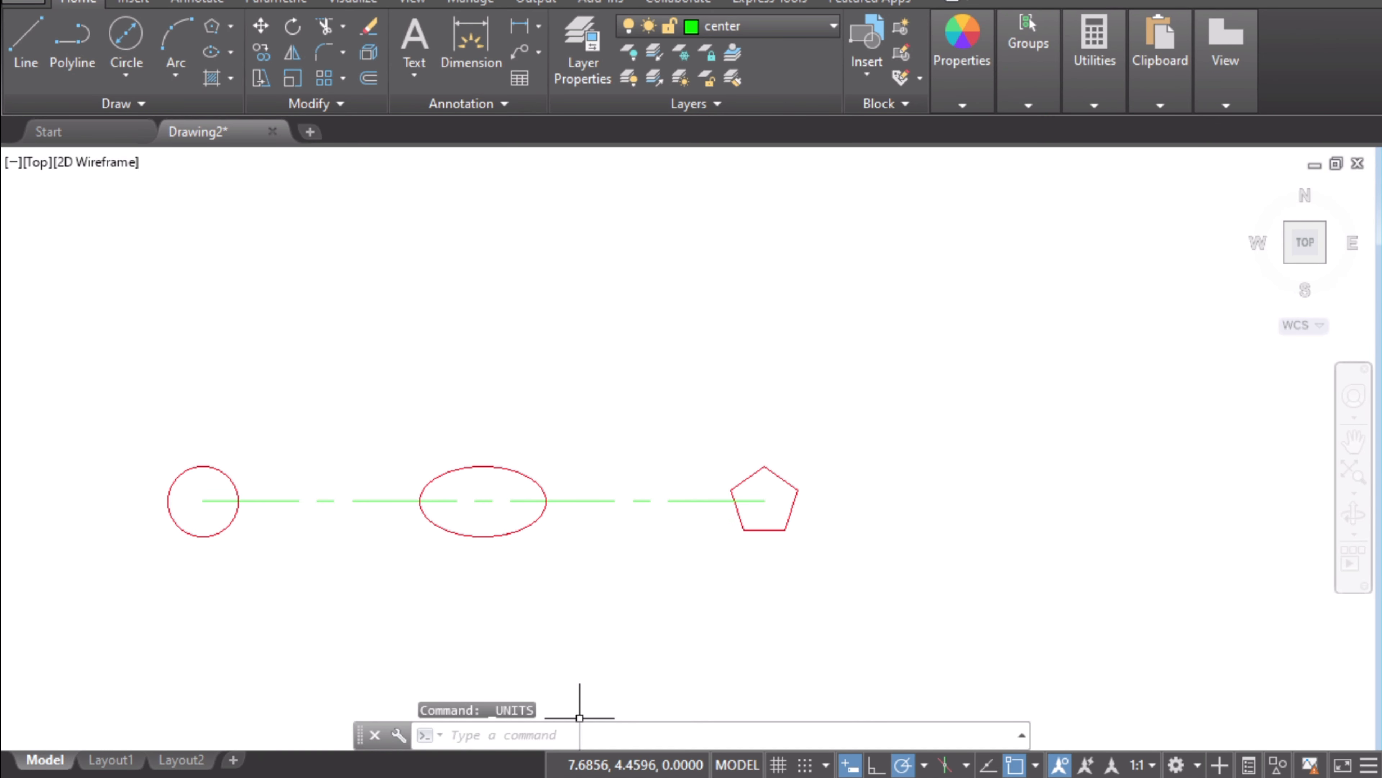
# - Switch to Snip & Sketch and circle the 3.30 dimension in red on the reference drawing
pyautogui.hotkey('alt', 'Tab')
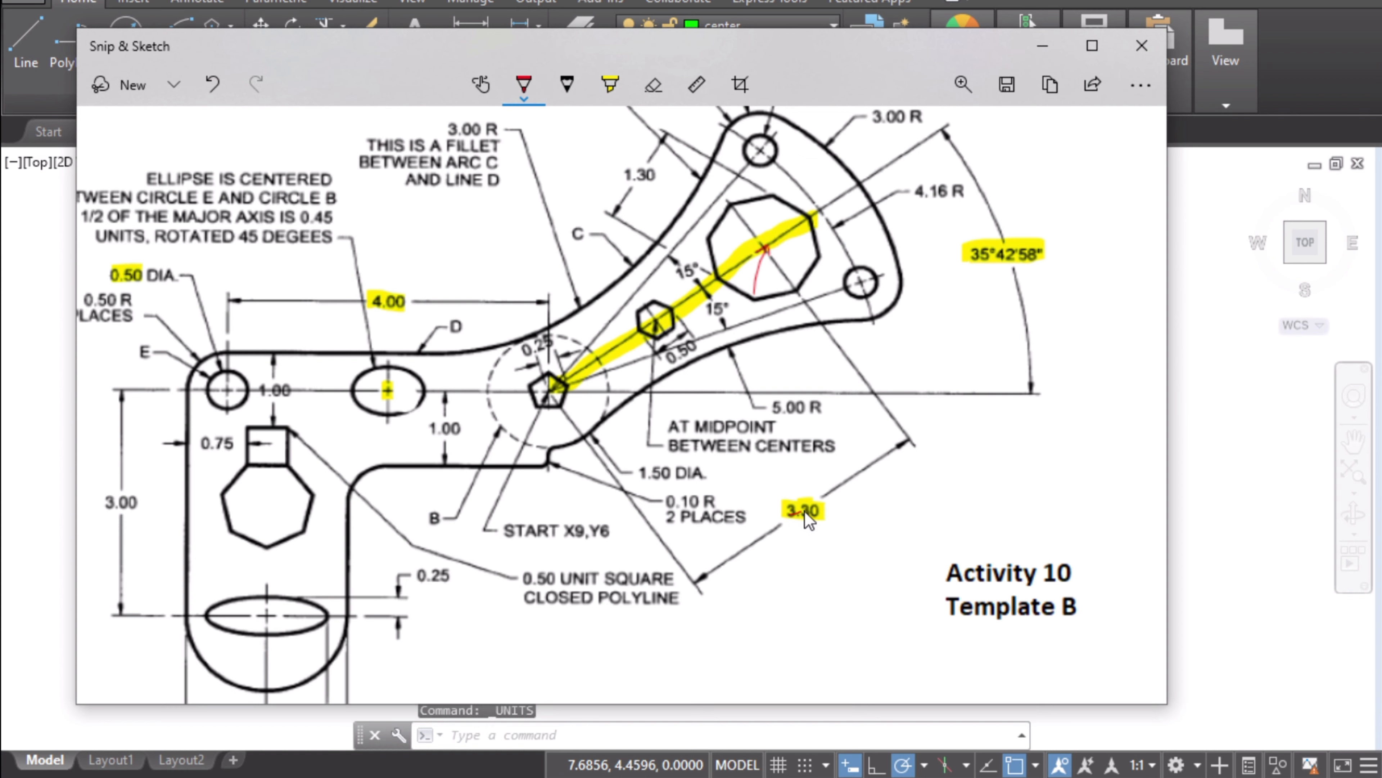
pyautogui.moveTo(839, 504)
pyautogui.mouseDown()
pyautogui.moveTo(775, 493)
pyautogui.moveTo(832, 504)
pyautogui.mouseUp()
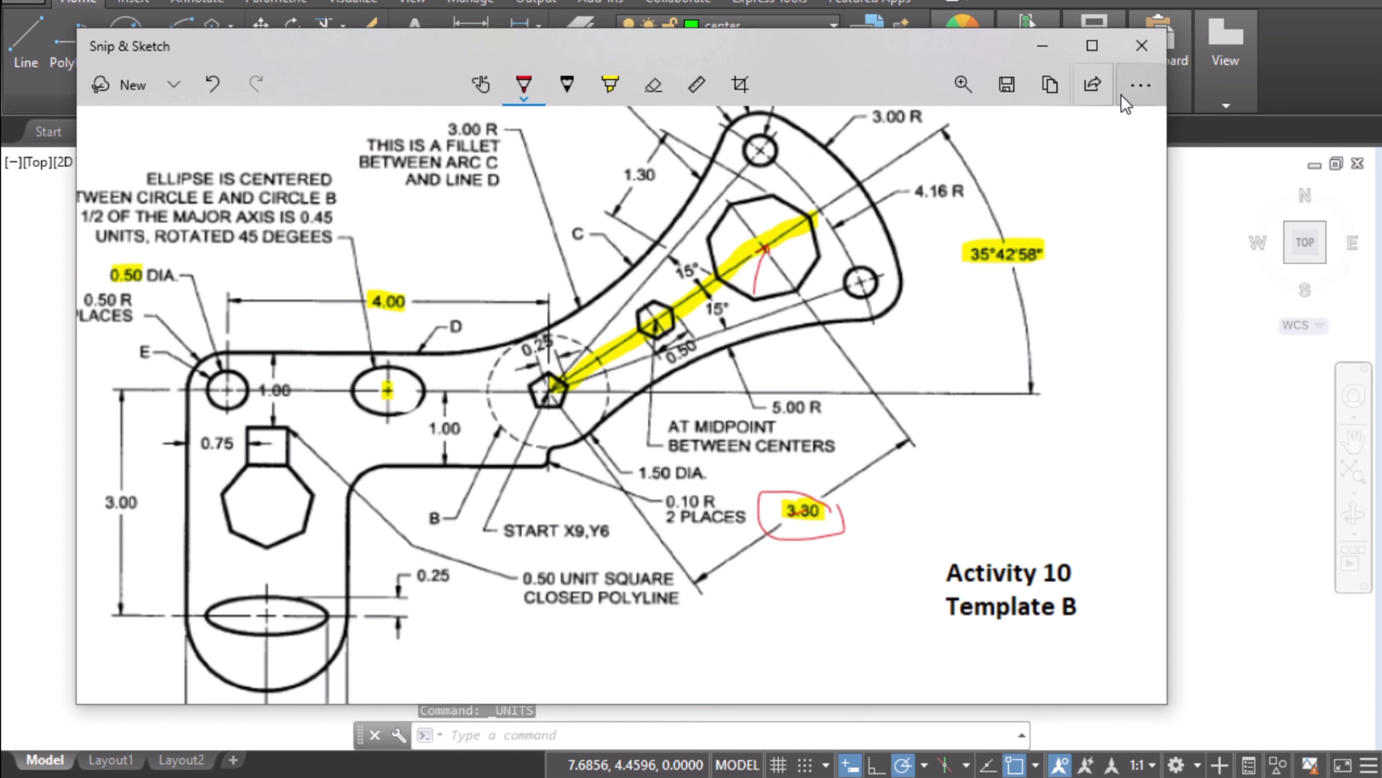
pyautogui.click(1046, 42)
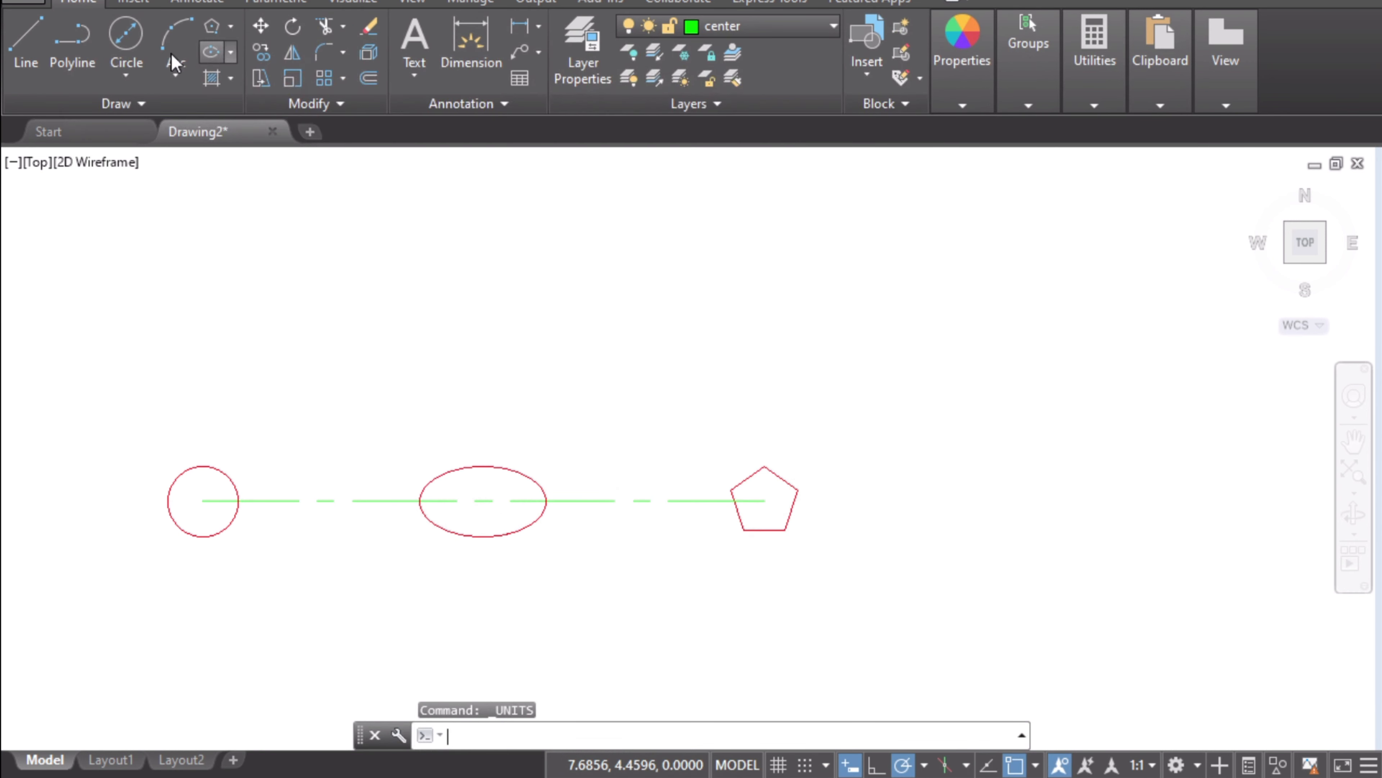
# - In AutoCAD, start a line on the center layer from the pentagon's center and set its length to 3.30
pyautogui.click(692, 27)
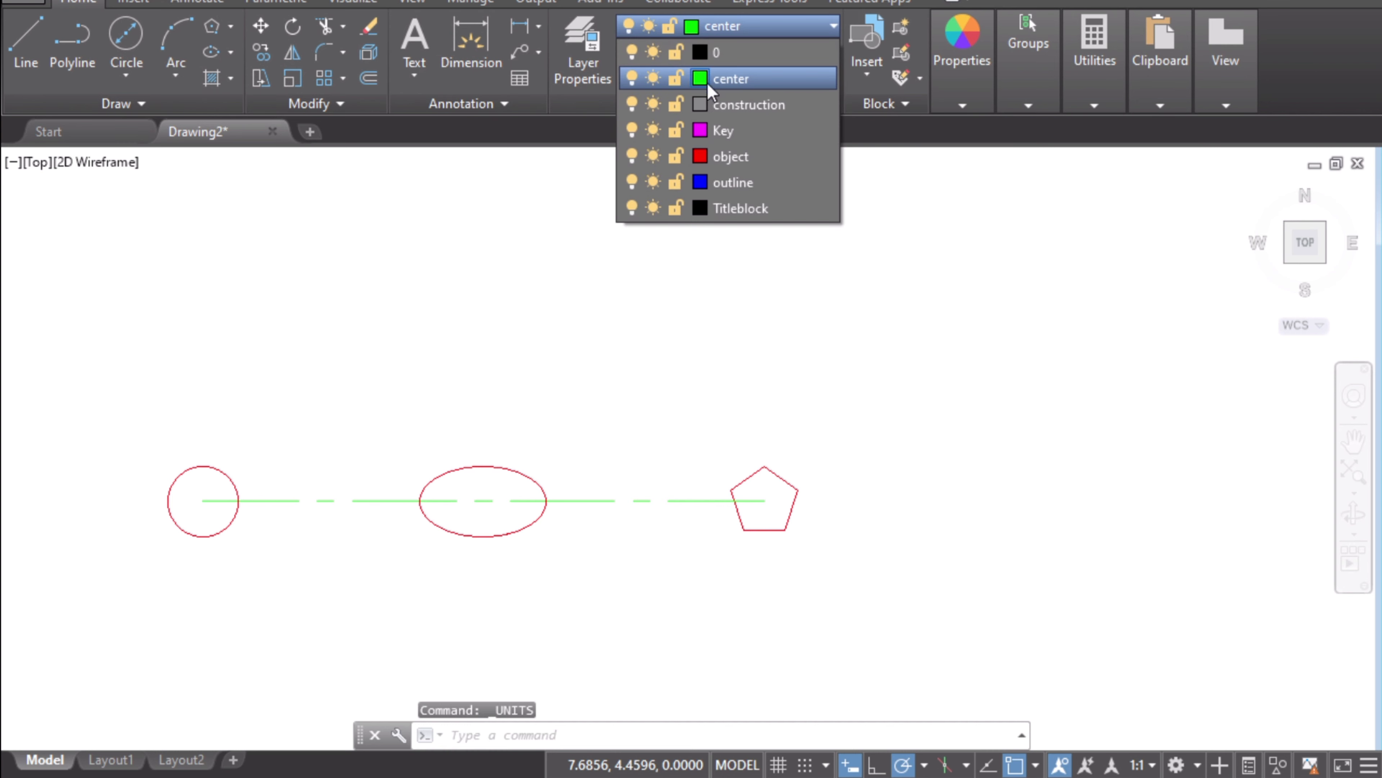
pyautogui.click(713, 78)
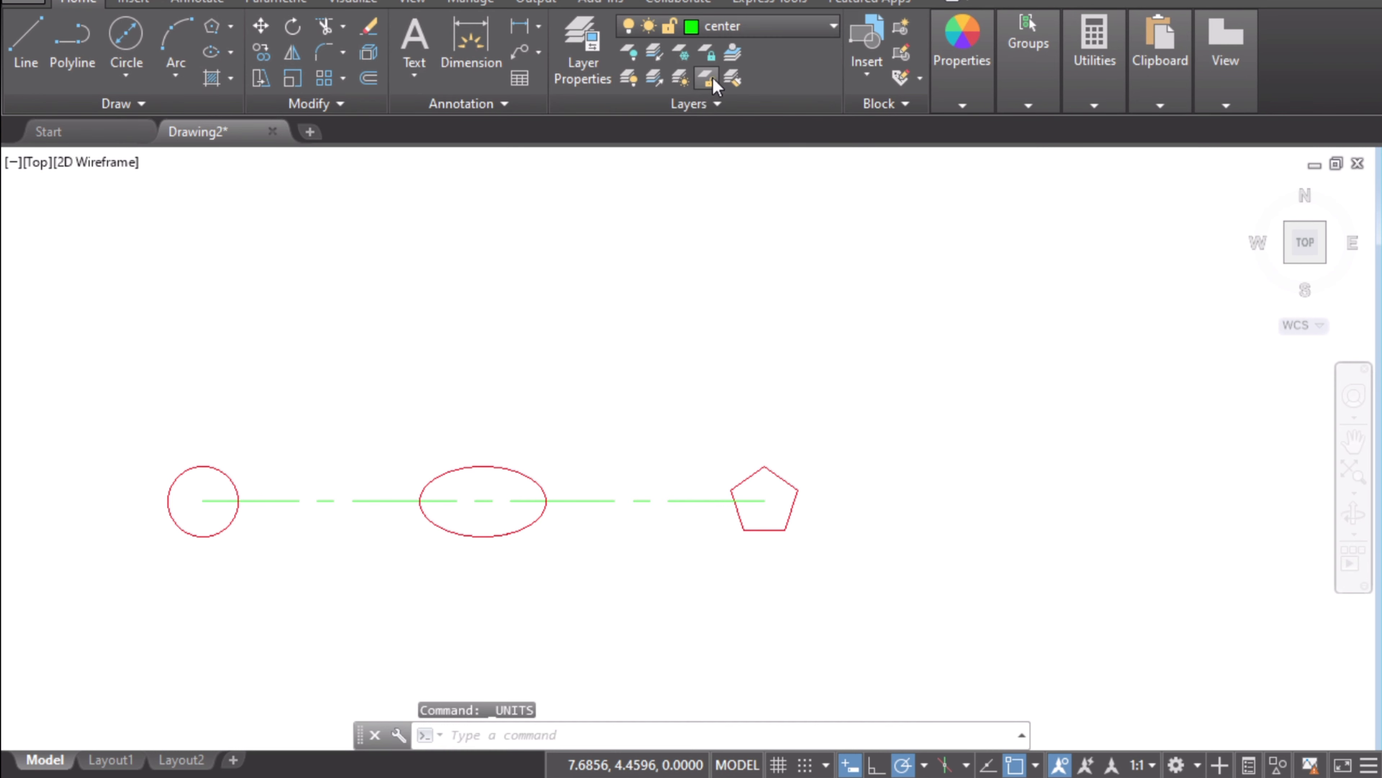
pyautogui.click(30, 61)
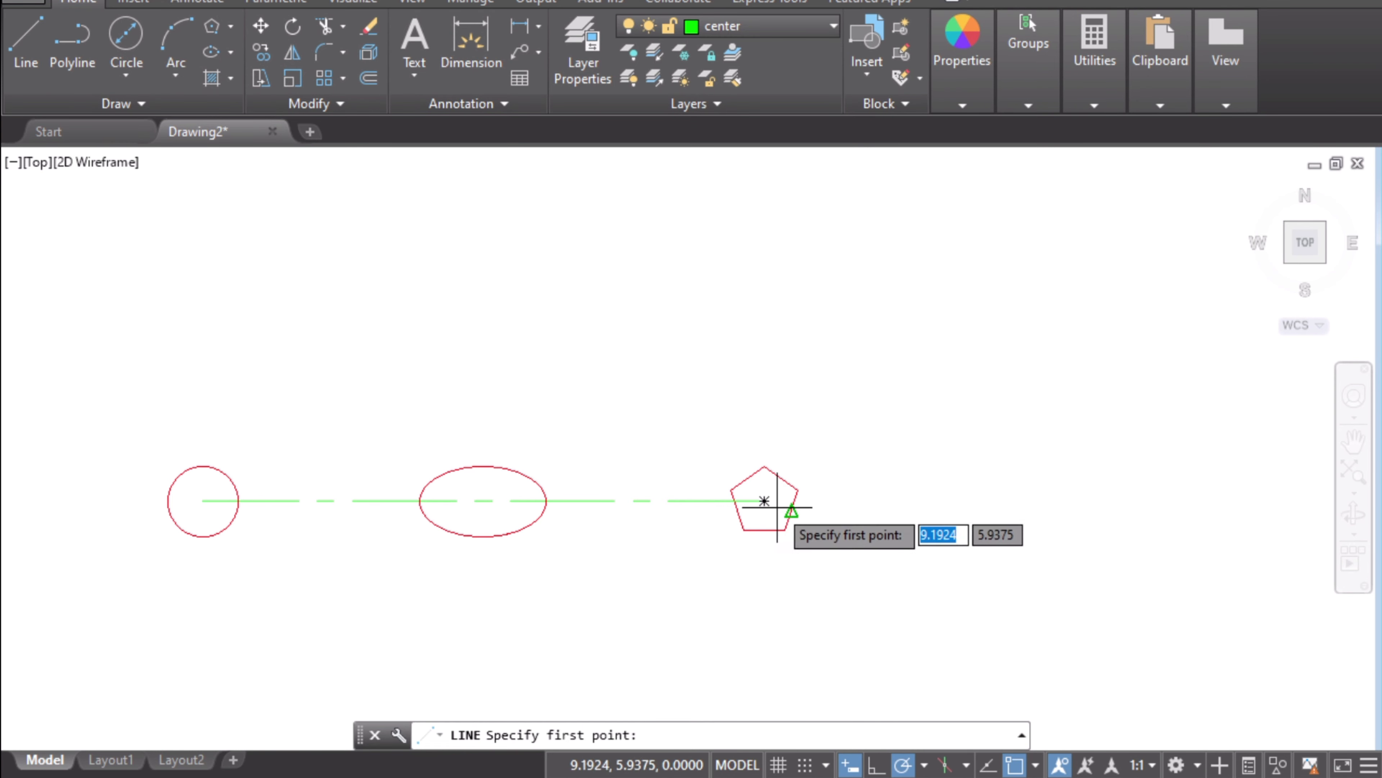
pyautogui.click(764, 500)
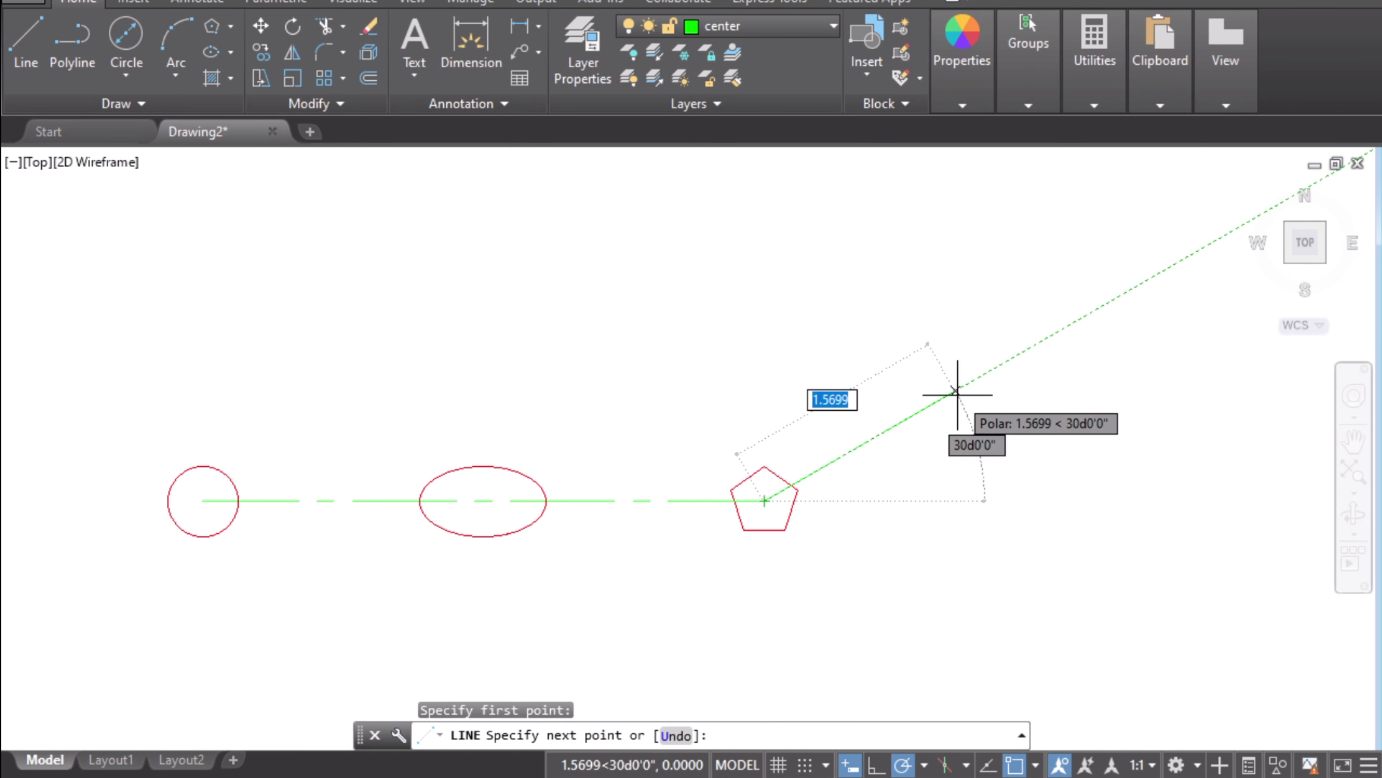
pyautogui.write('.30')
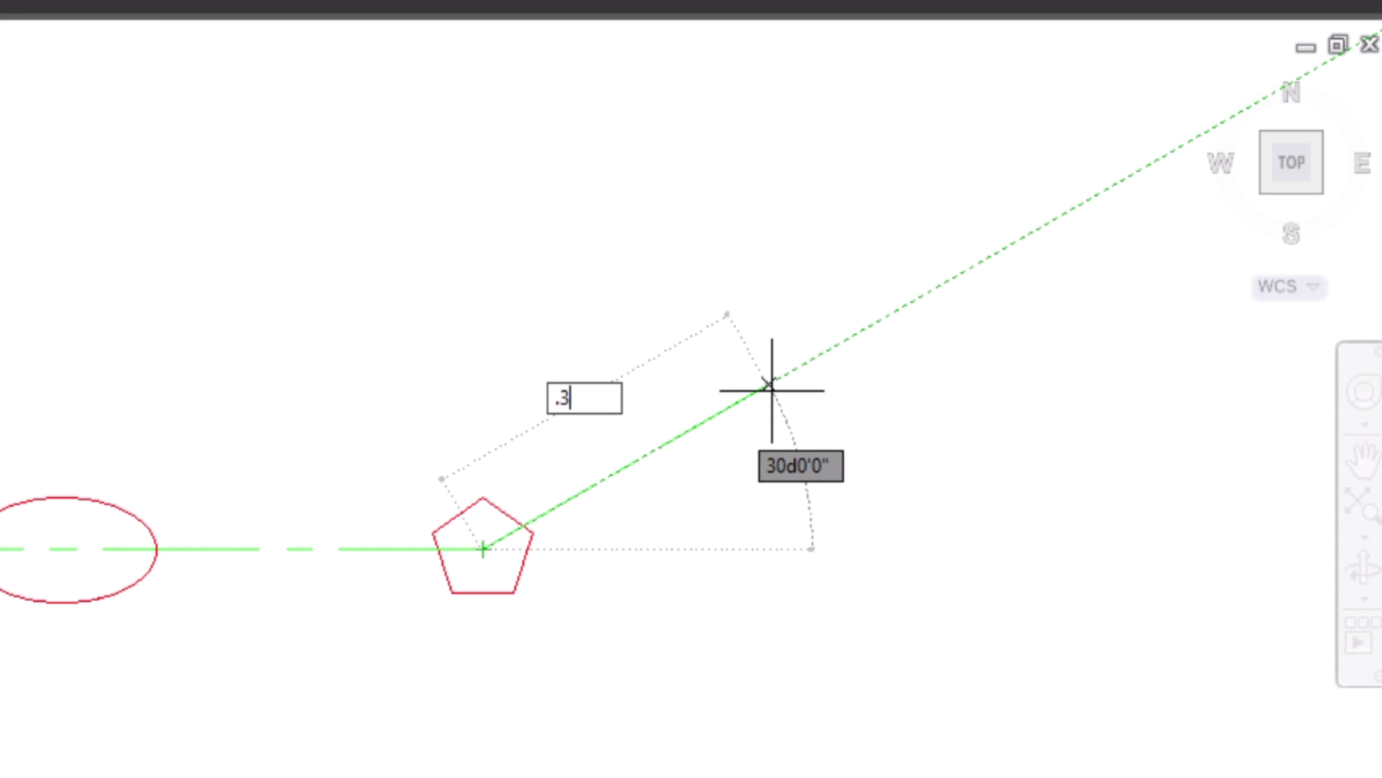
pyautogui.press('BackSpace')
pyautogui.press('BackSpace')
pyautogui.press('BackSpace')
pyautogui.write('3.30')
pyautogui.press('Tab')
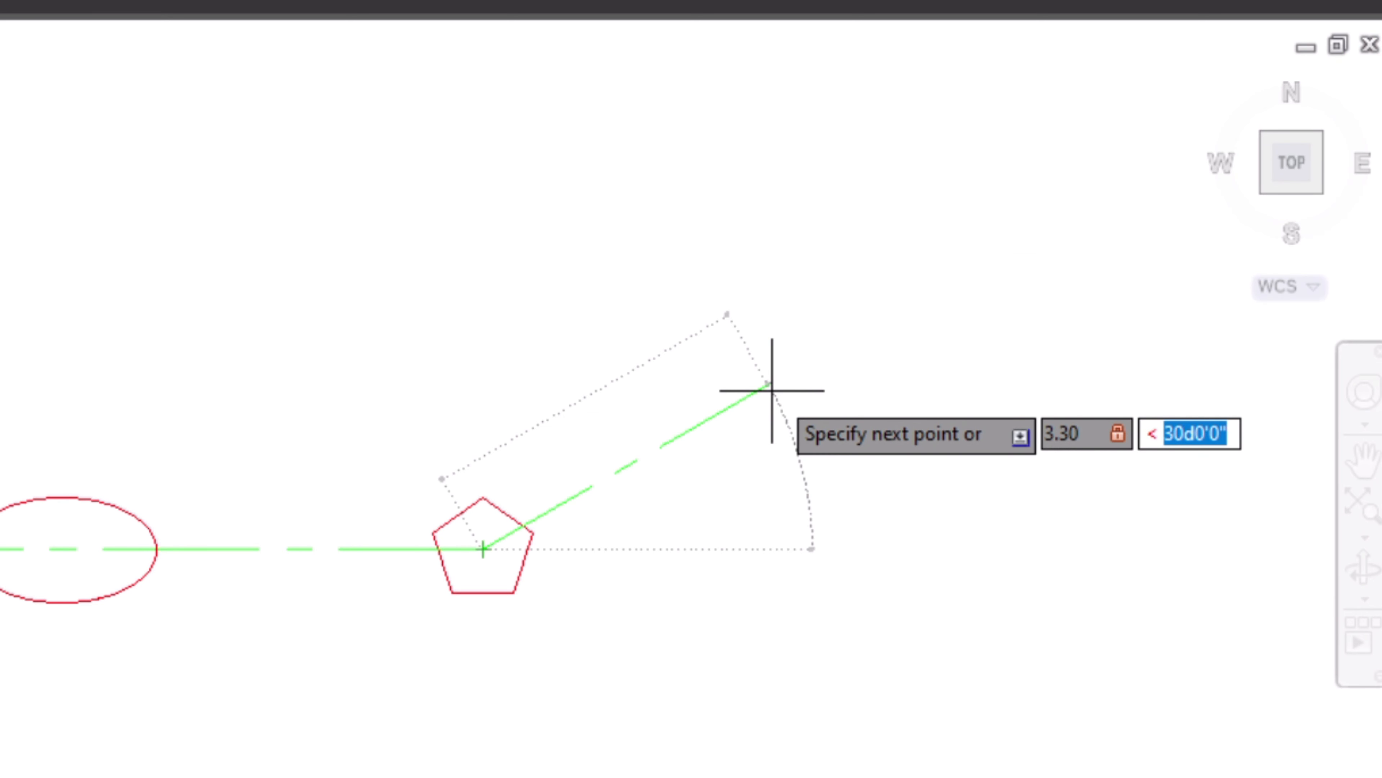
# - Set the slanted centerline's angle to 35d42'58" and finish the line
pyautogui.press('Left')
pyautogui.press('Right')
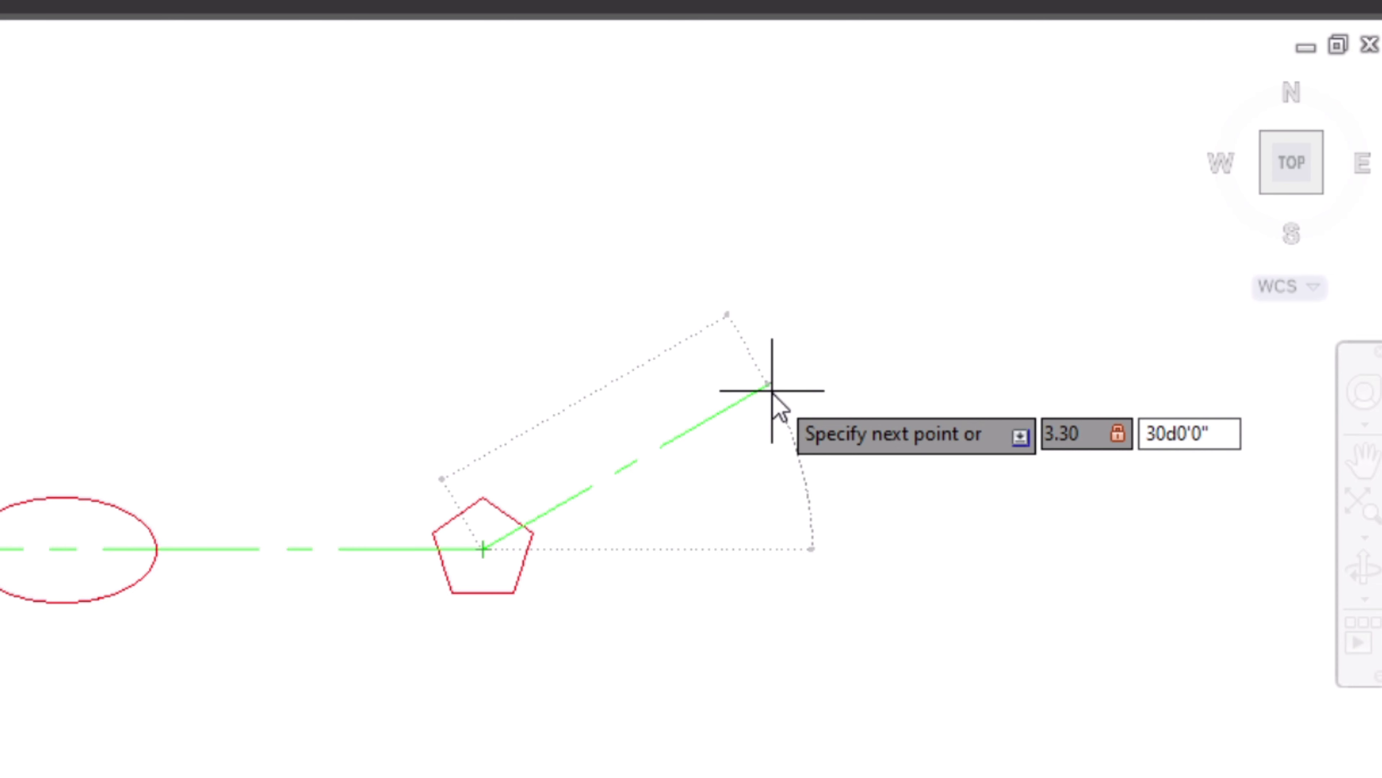
pyautogui.press('Right')
pyautogui.press('BackSpace')
pyautogui.press('BackSpace')
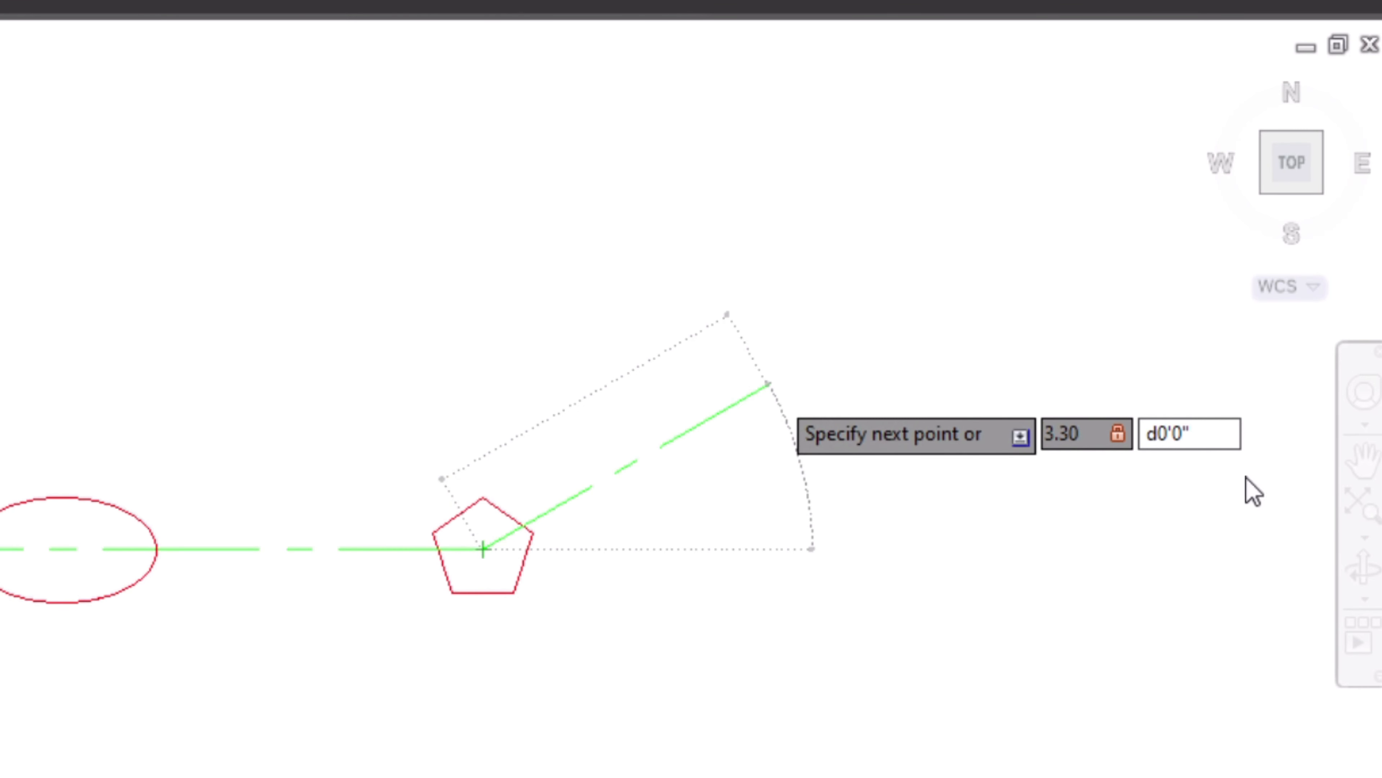
pyautogui.write('34')
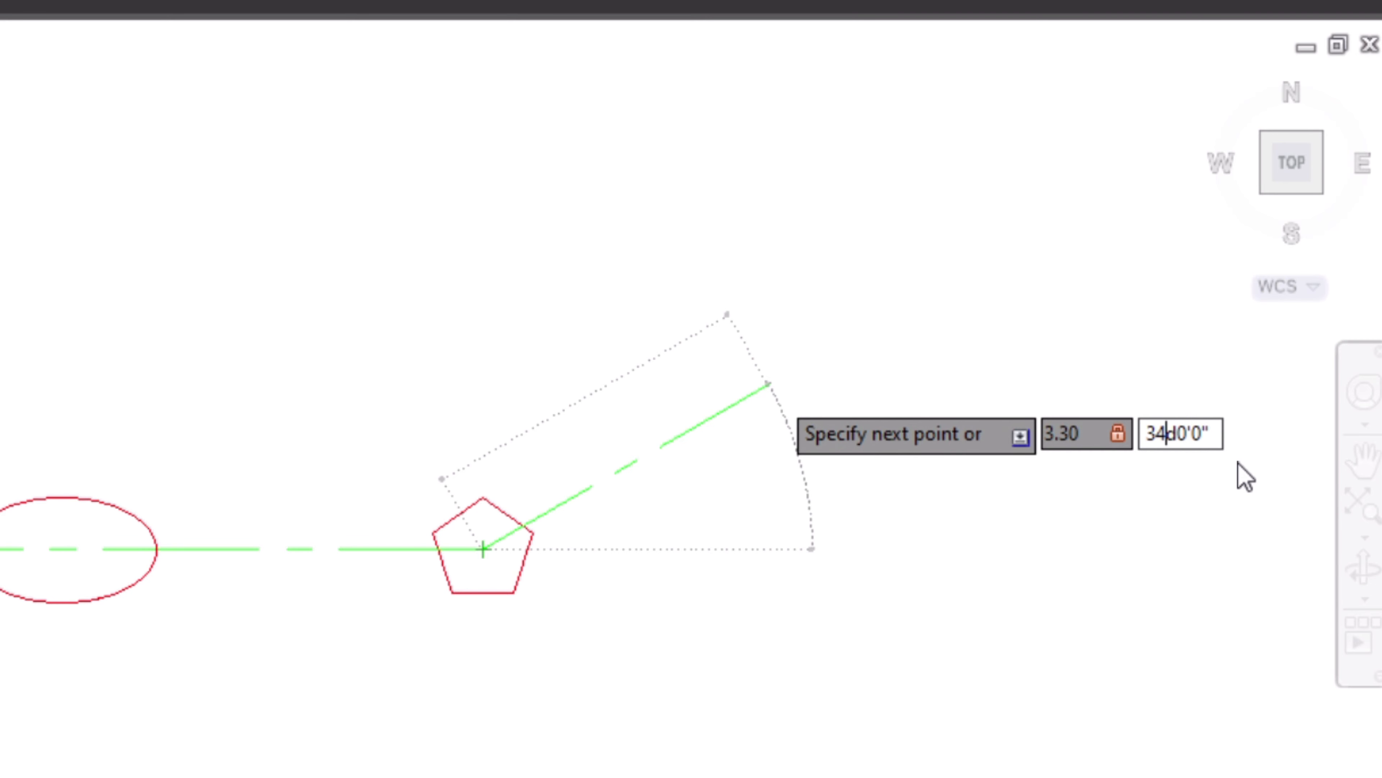
pyautogui.press('BackSpace')
pyautogui.write('5')
pyautogui.press('Right')
pyautogui.press('BackSpace')
pyautogui.write('42')
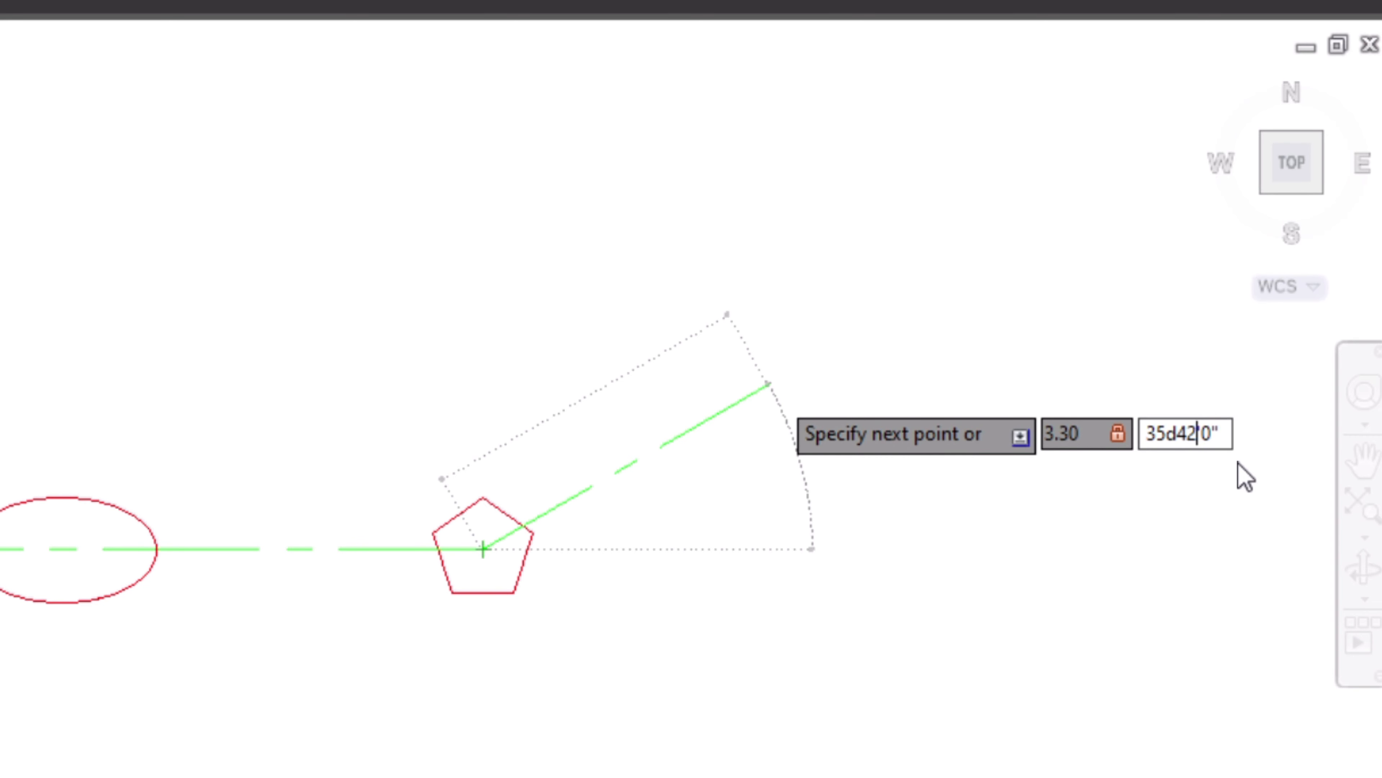
pyautogui.press('Right')
pyautogui.press('Right')
pyautogui.press('BackSpace')
pyautogui.write('58')
pyautogui.press('Return')
pyautogui.press('Return')
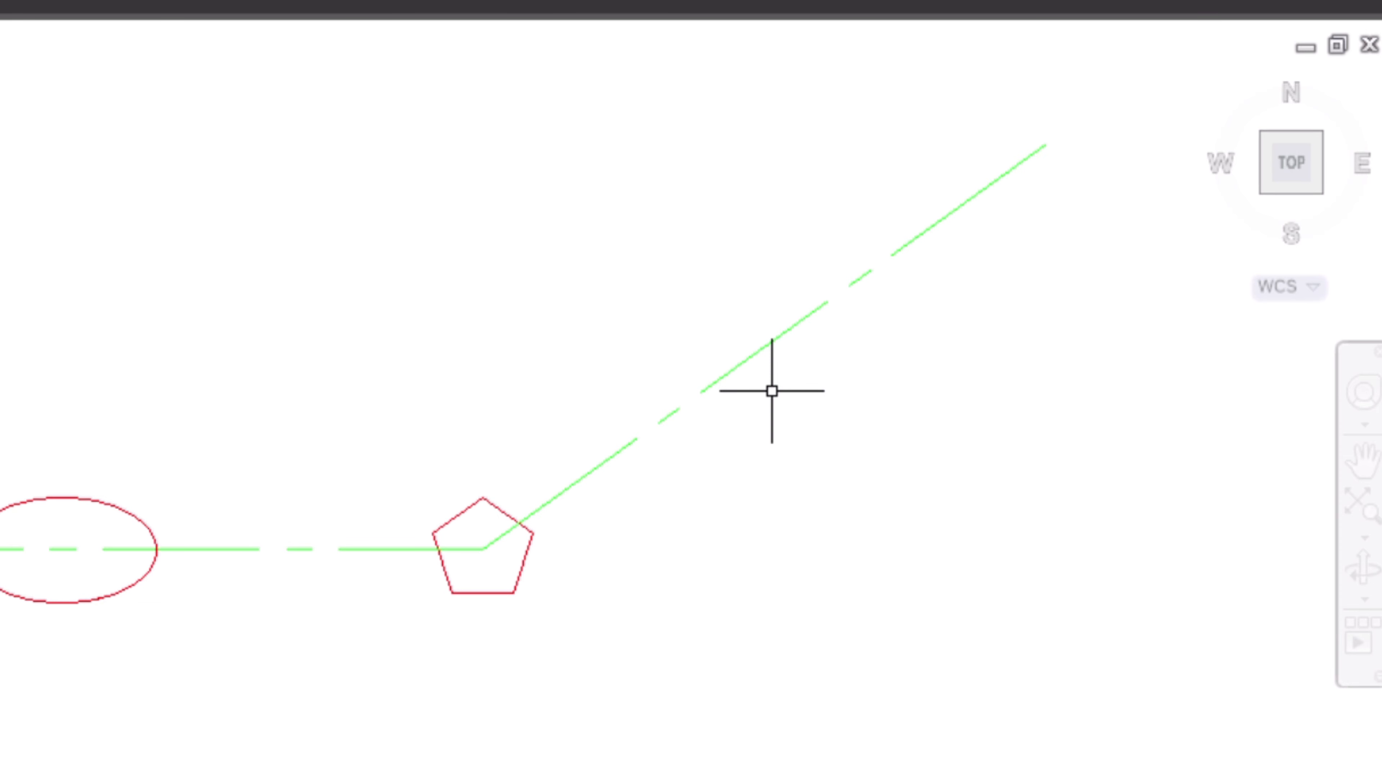
# - Set the drawing's angle units back to Decimal Degrees
pyautogui.click(18, 15)
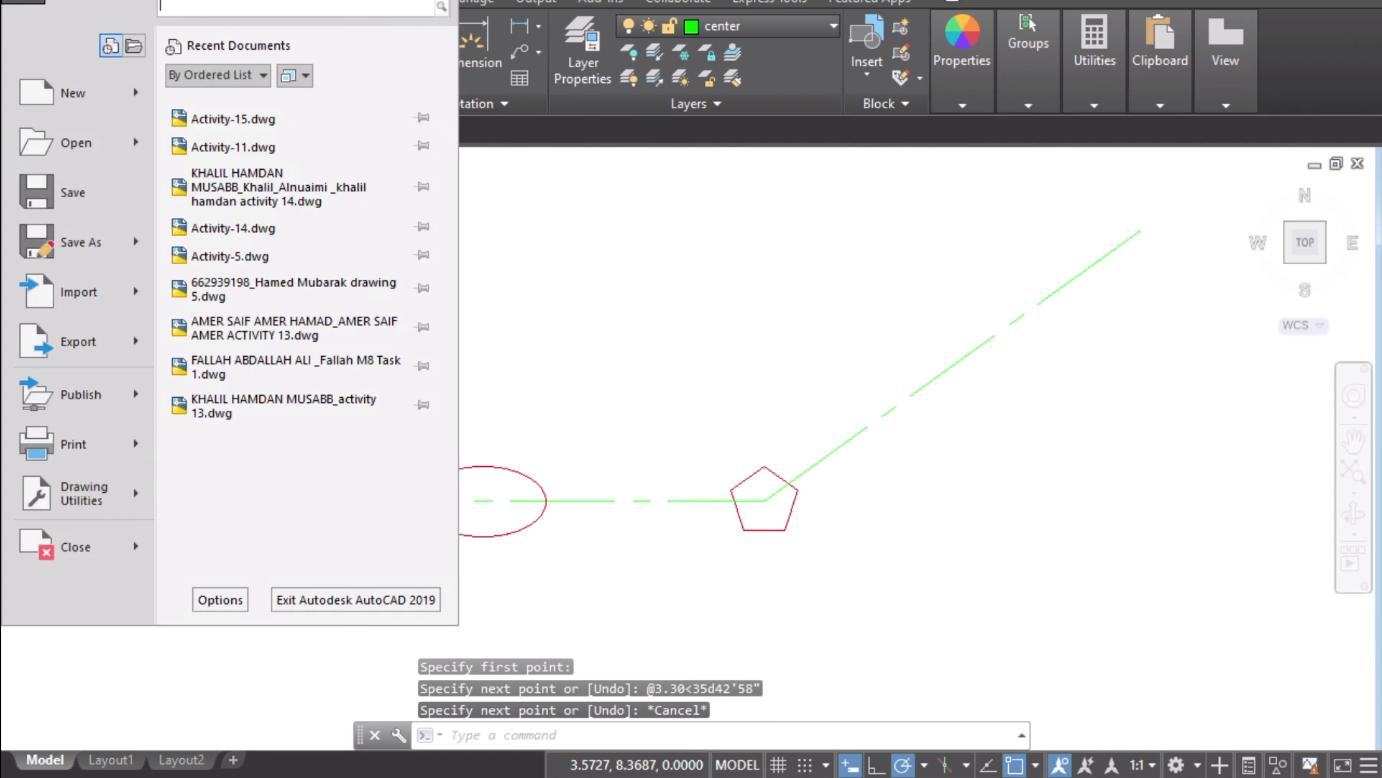
pyautogui.moveTo(125, 480)
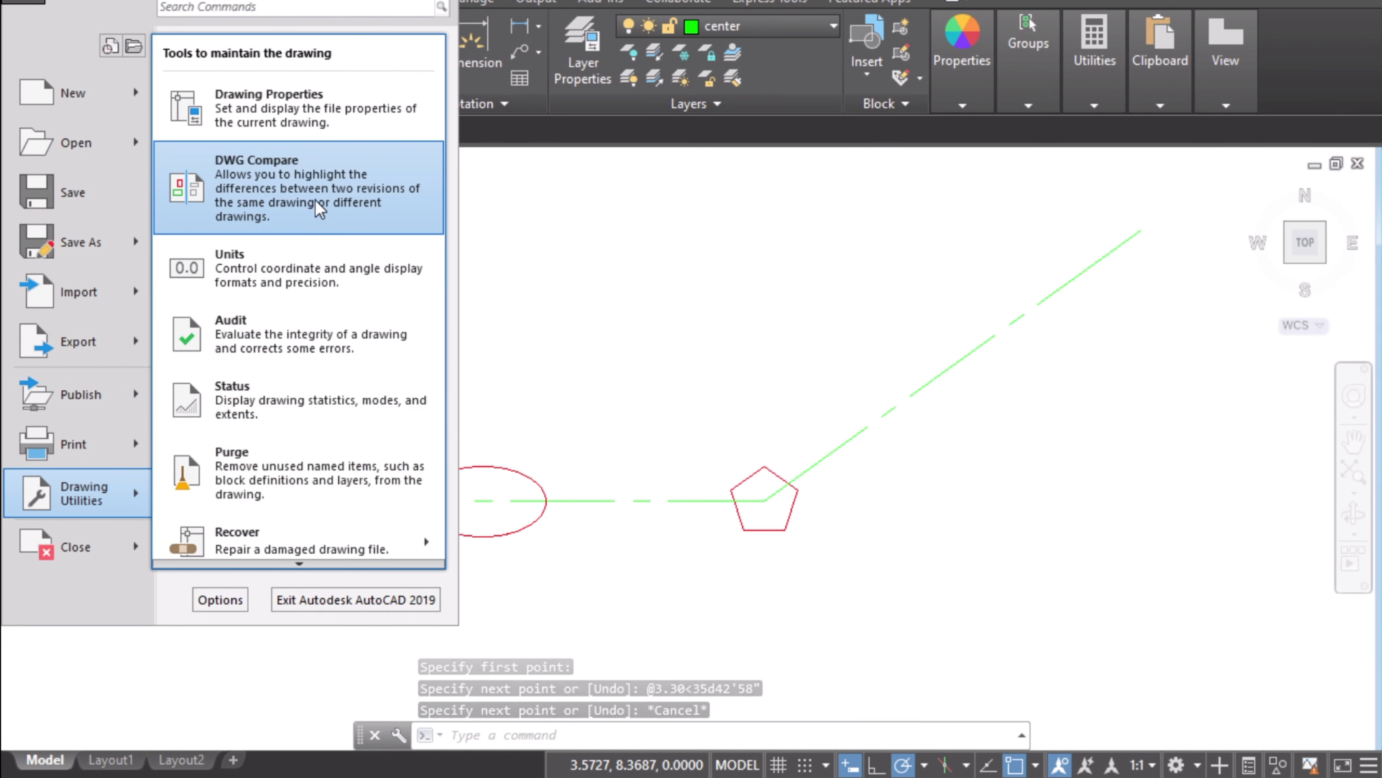
pyautogui.click(272, 262)
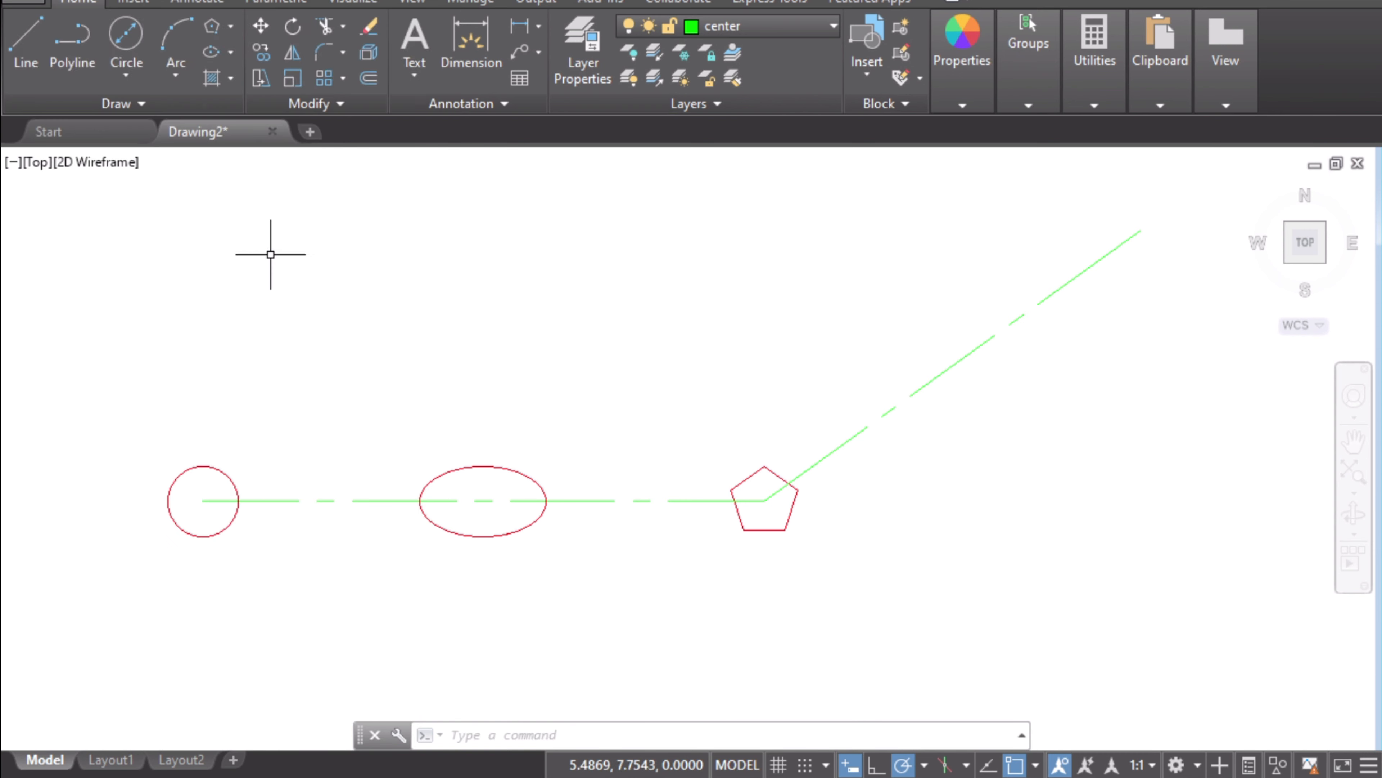
pyautogui.click(727, 224)
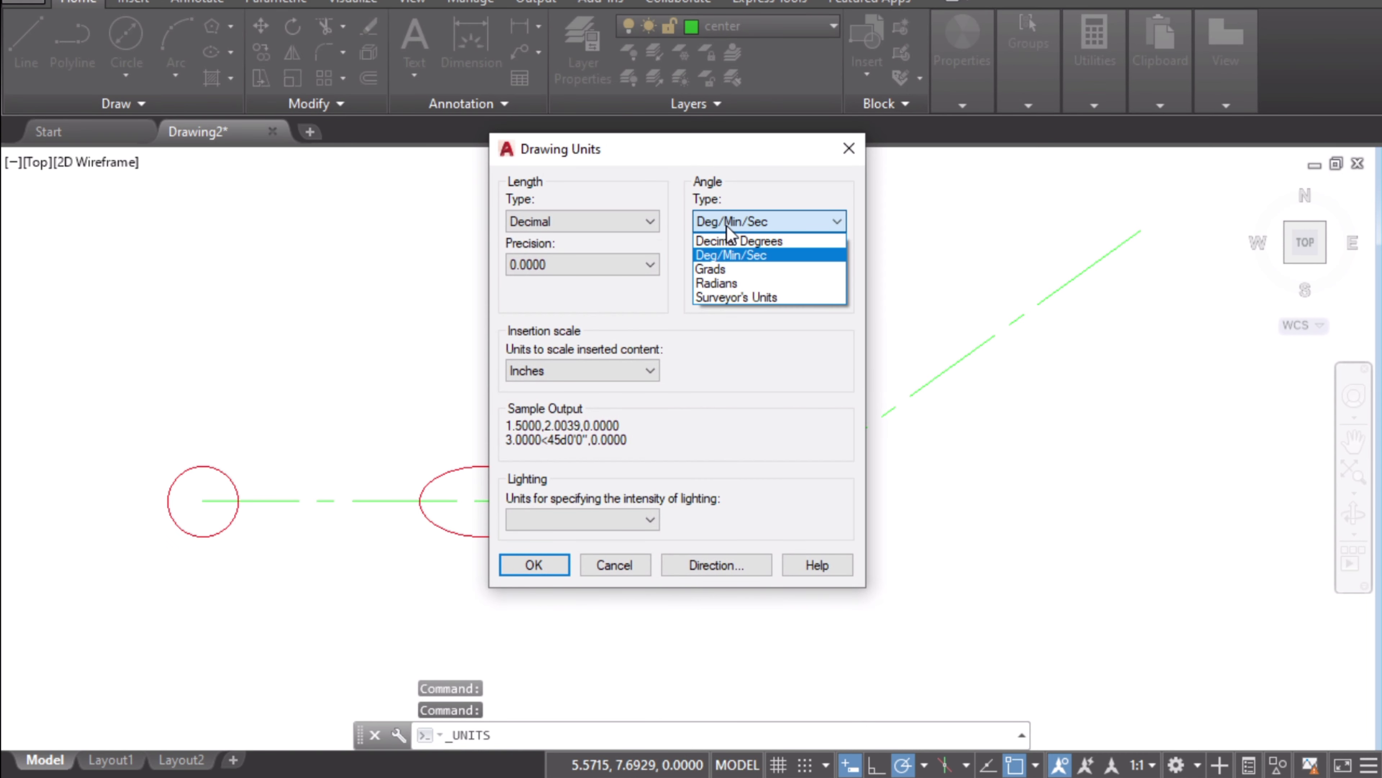
pyautogui.click(738, 242)
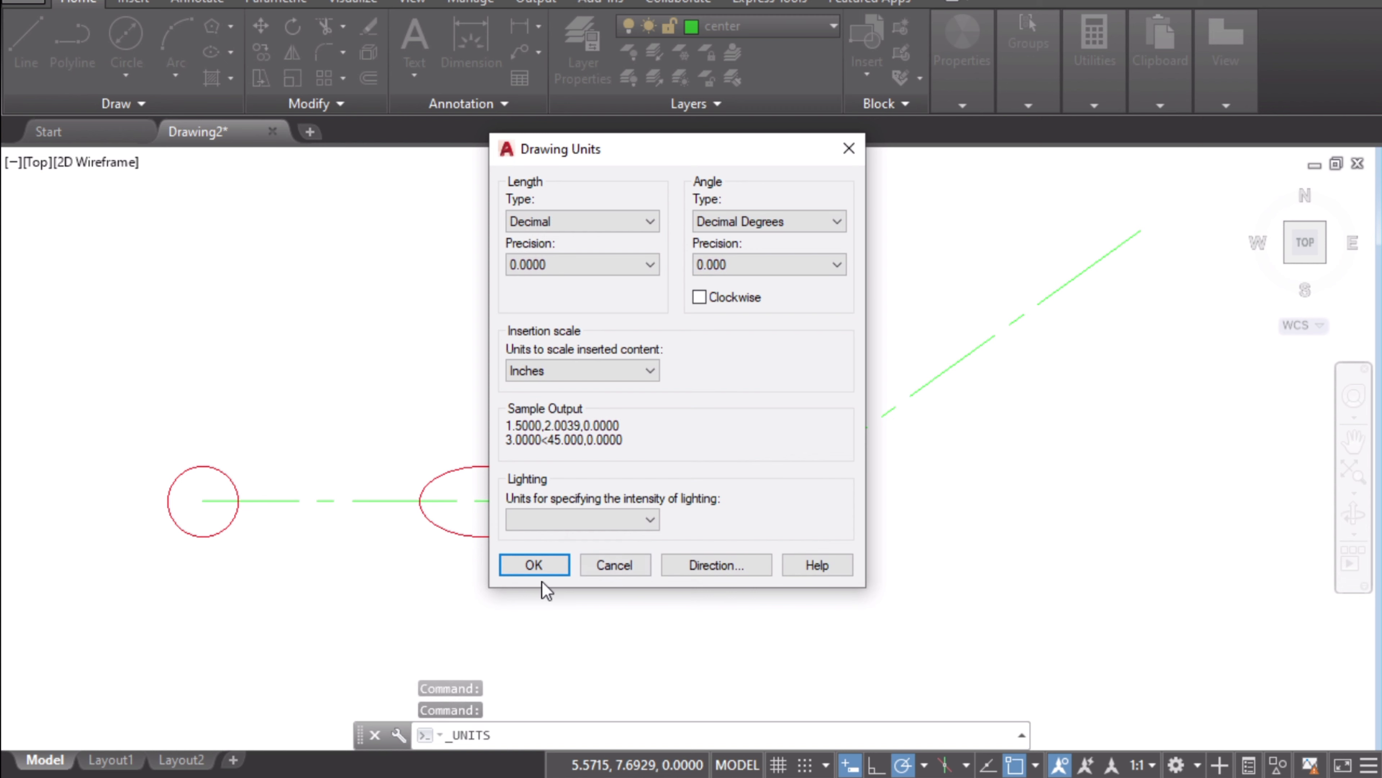
pyautogui.click(546, 565)
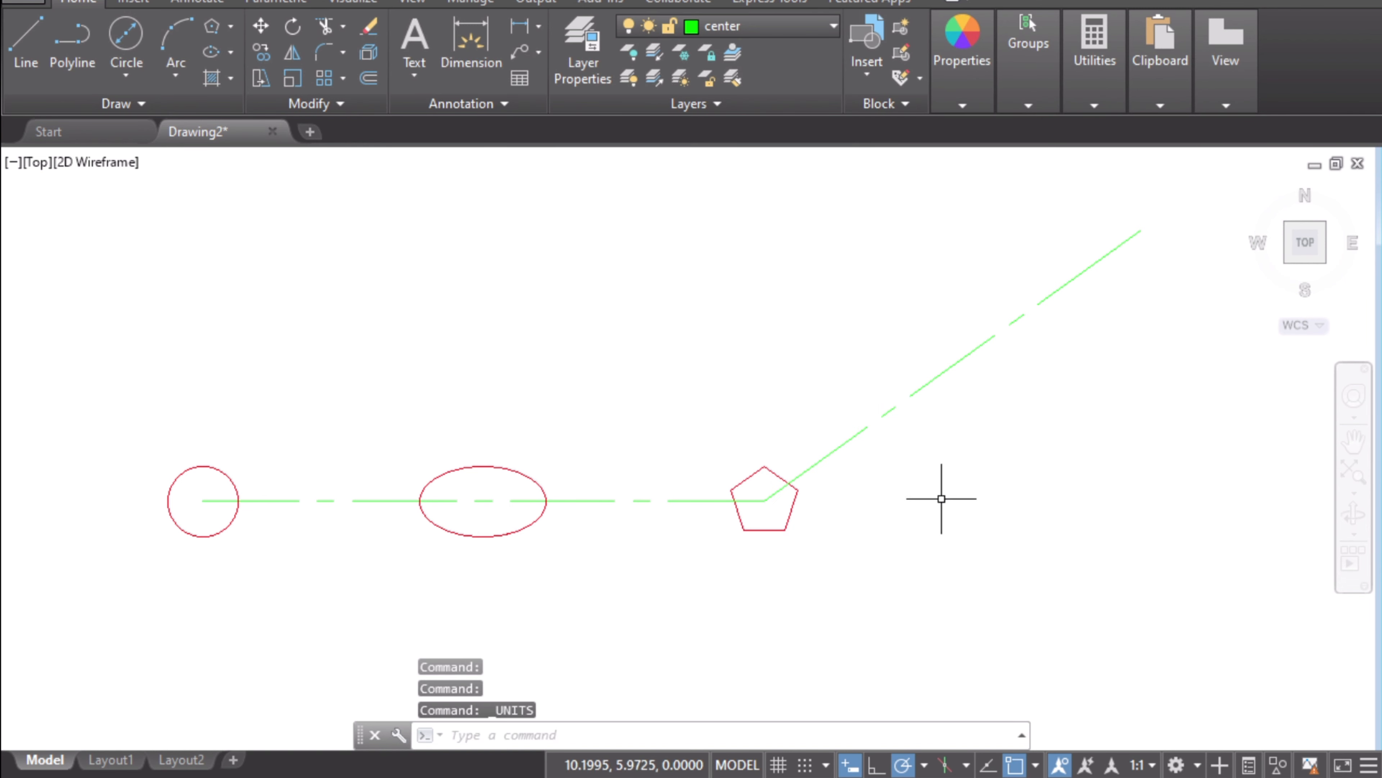
# - Switch to Snip & Sketch, highlight the large polygon's 1.30 dimension on the reference drawing, and return to AutoCAD
pyautogui.moveTo(965, 471); pyautogui.dragTo(765, 533, button='middle')
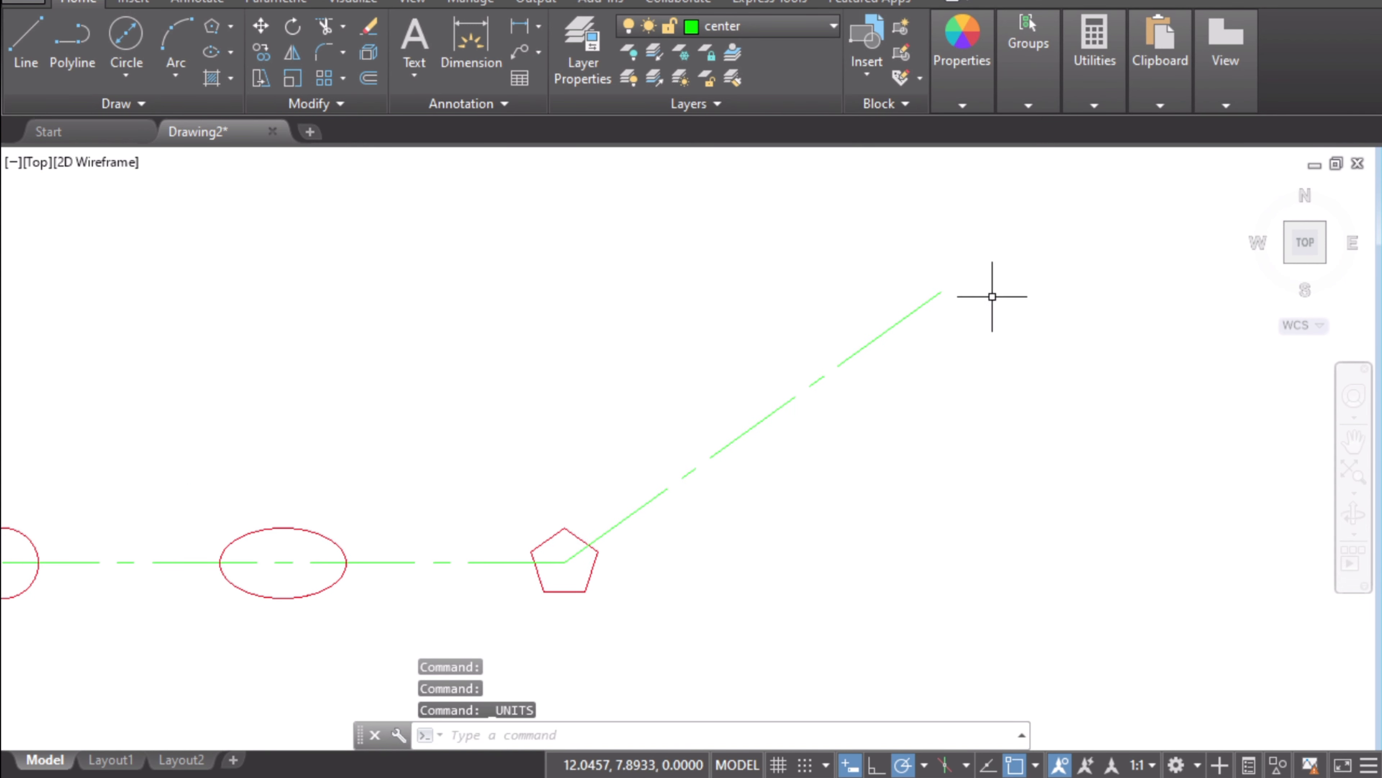
pyautogui.hotkey('alt', 'Tab')
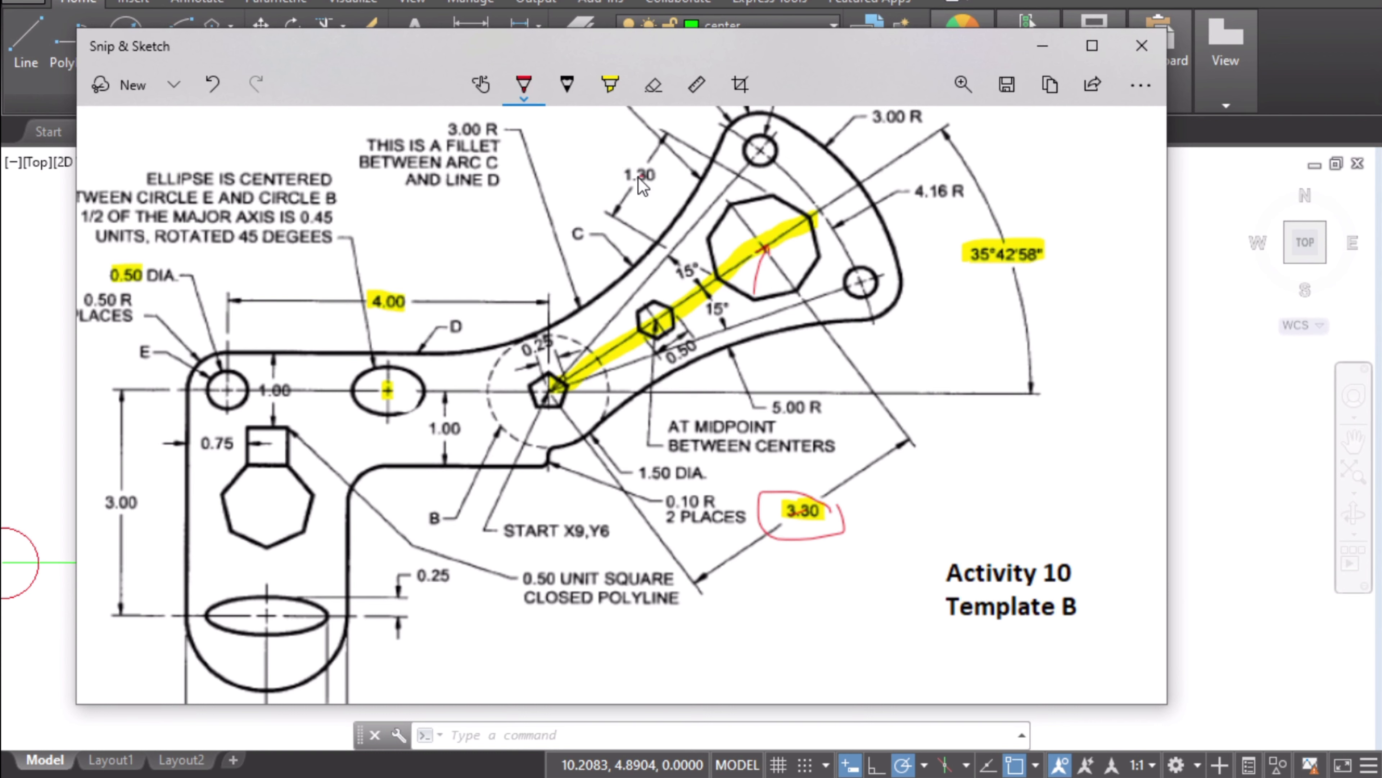
pyautogui.click(610, 84)
pyautogui.moveTo(620, 173); pyautogui.dragTo(647, 172)
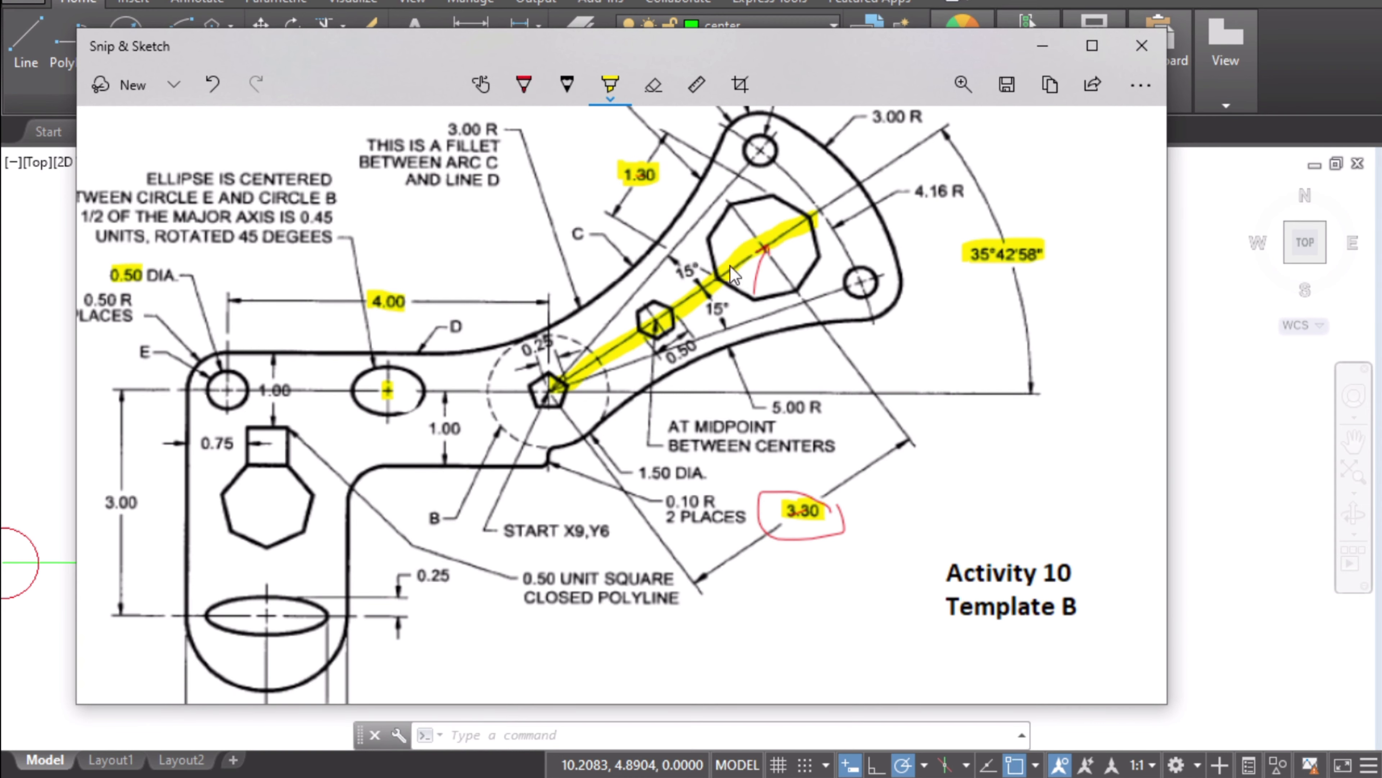
pyautogui.click(1043, 45)
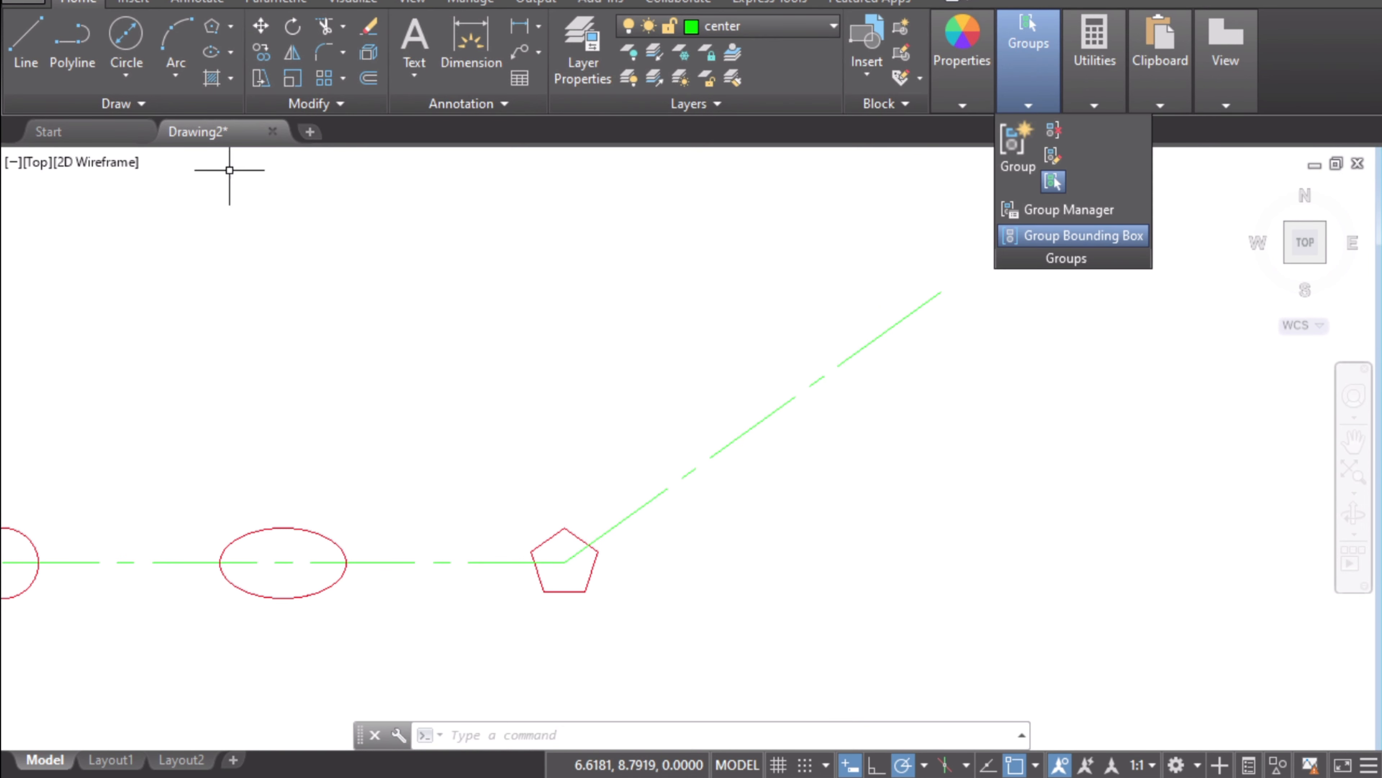
# - Try to make the object layer current
pyautogui.click(494, 312)
pyautogui.click(731, 29)
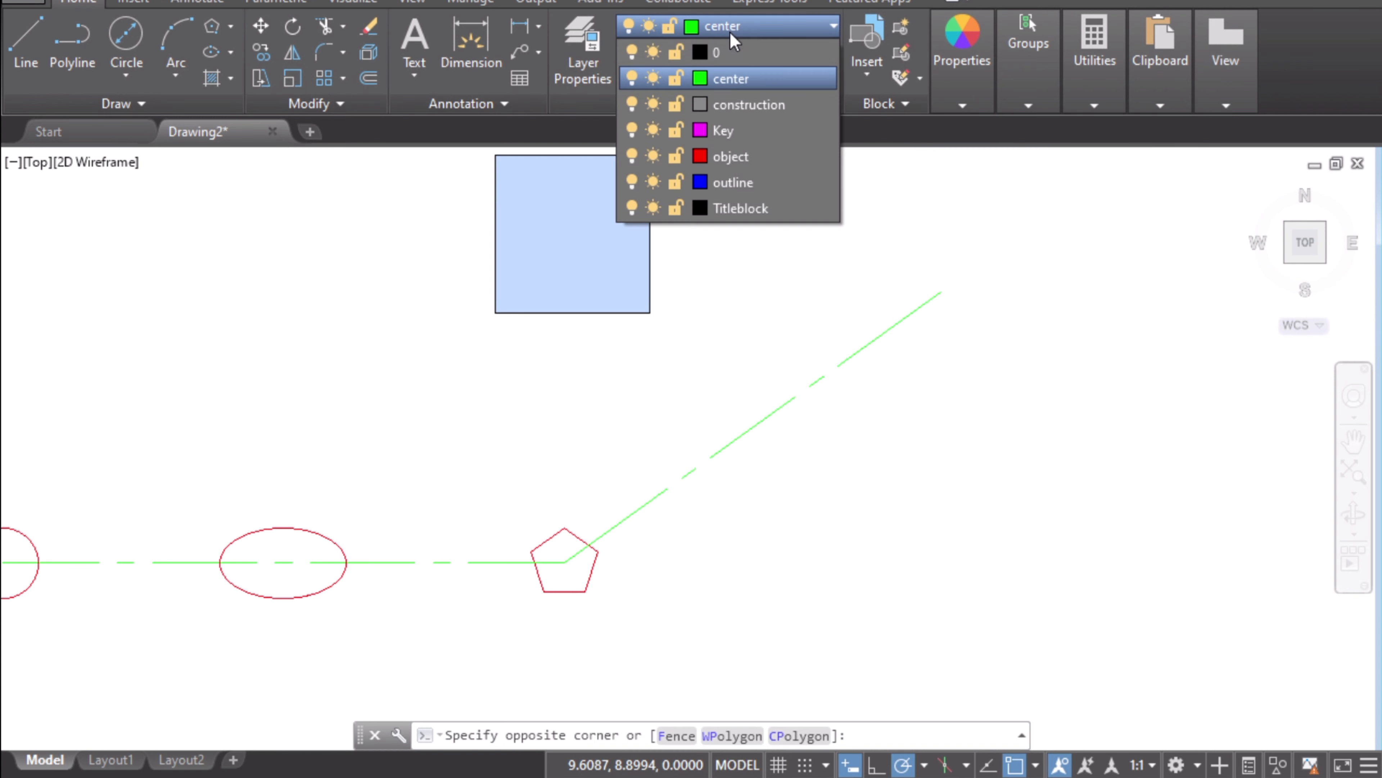
pyautogui.click(735, 158)
pyautogui.press('Escape')
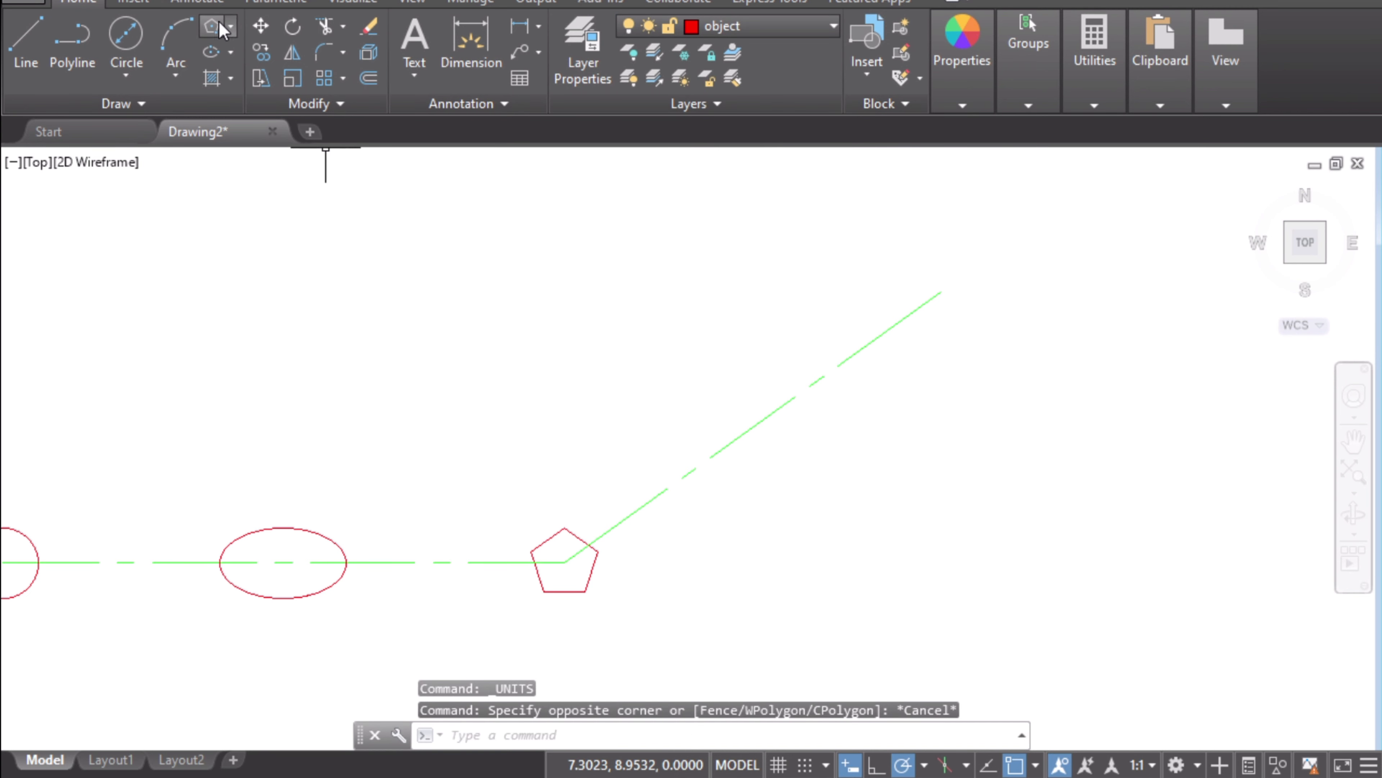
# - Draw an eight-sided polygon circumscribed about a circle of radius 0.65, centered on the far end of the slanted centerline
pyautogui.click(230, 26)
pyautogui.click(276, 111)
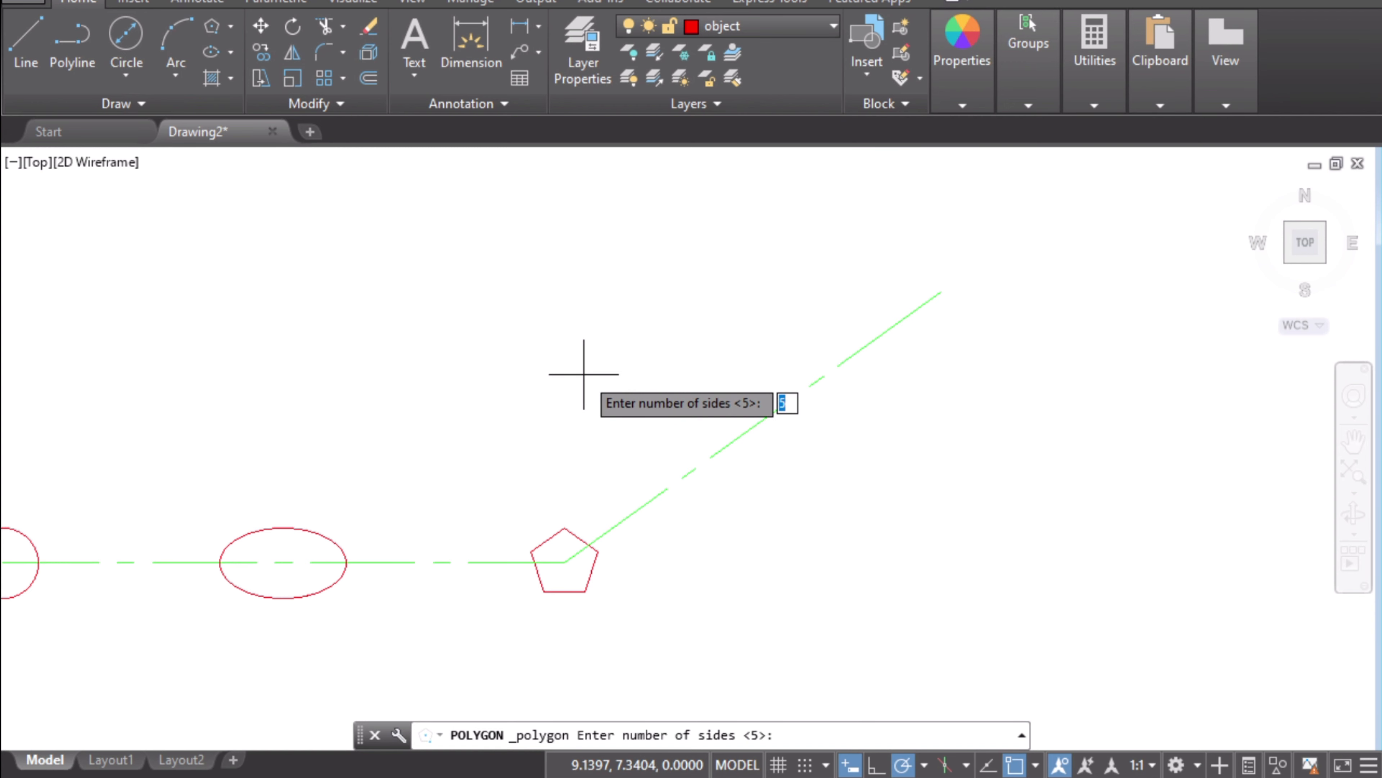
pyautogui.write('8')
pyautogui.press('Return')
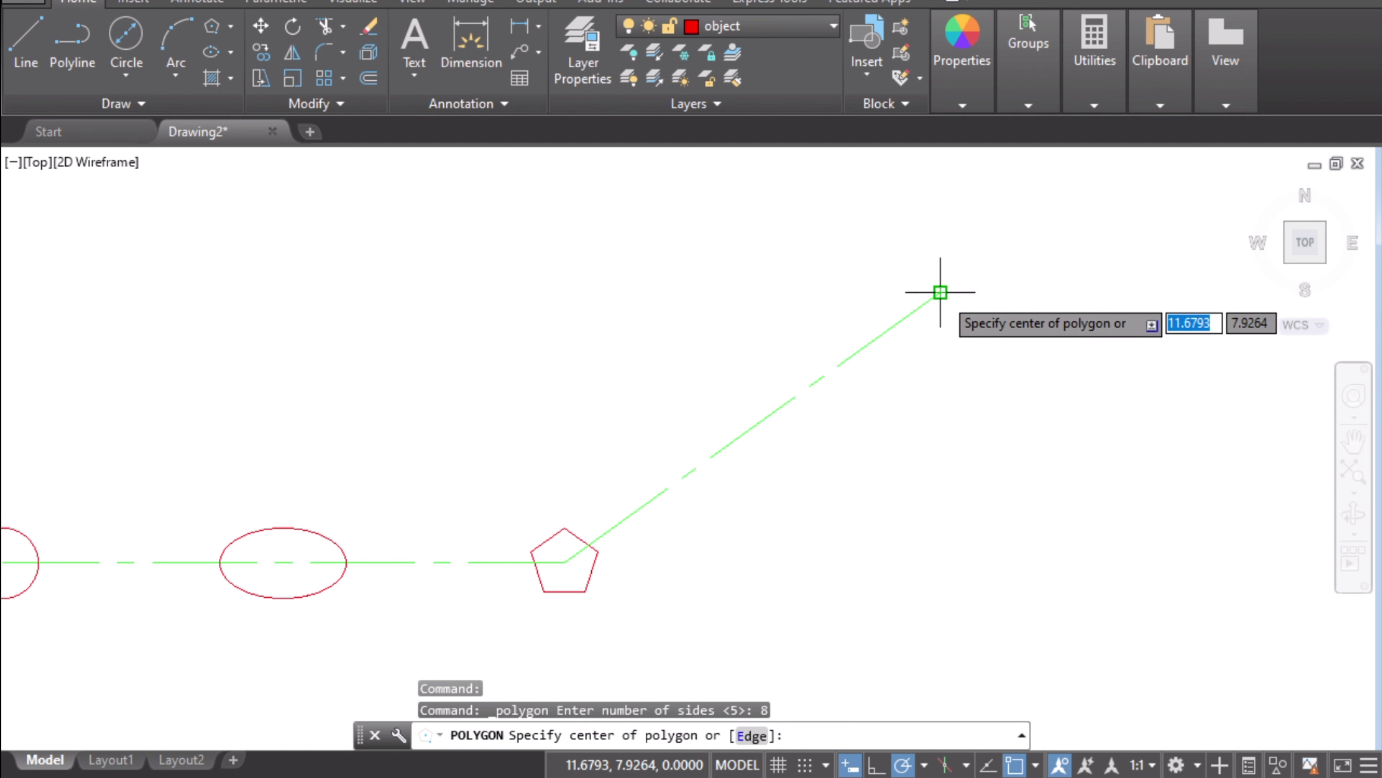
pyautogui.click(940, 292)
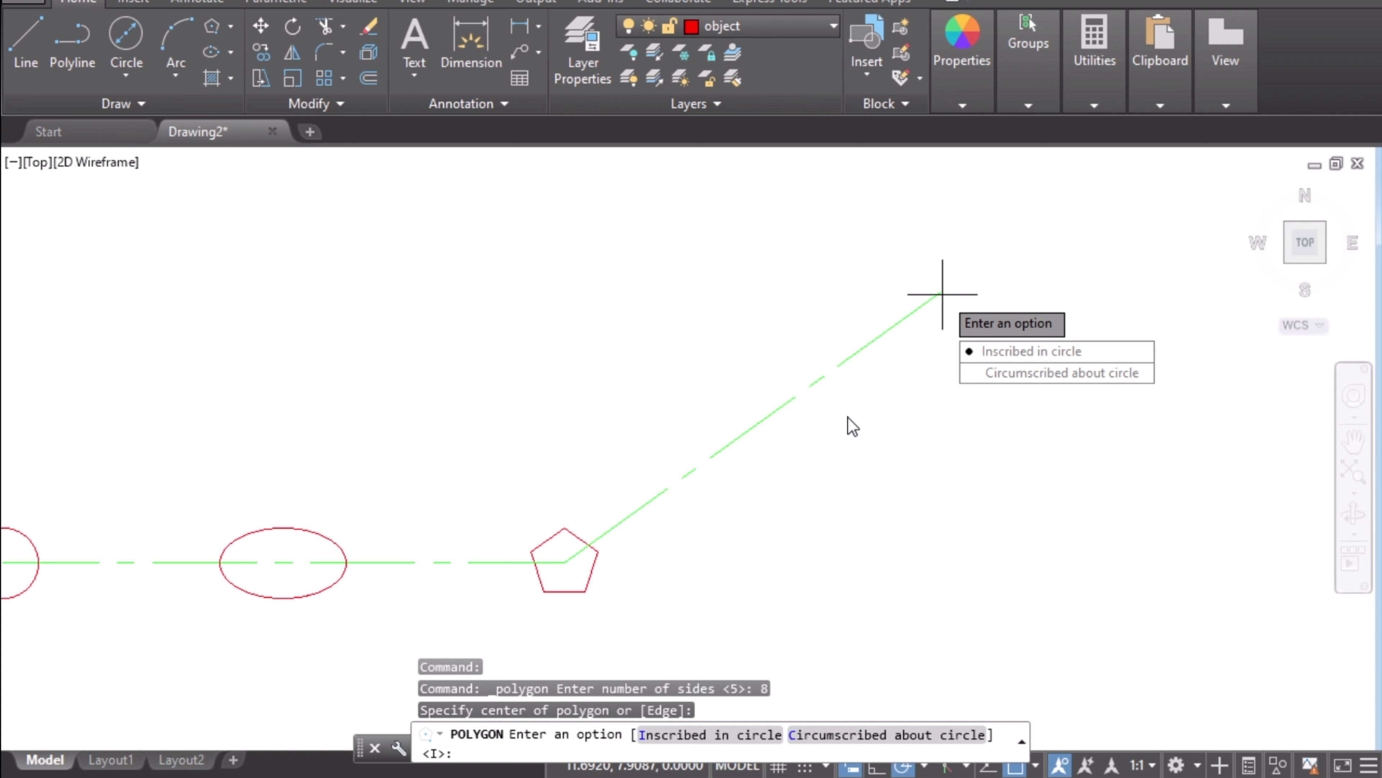
pyautogui.click(1044, 381)
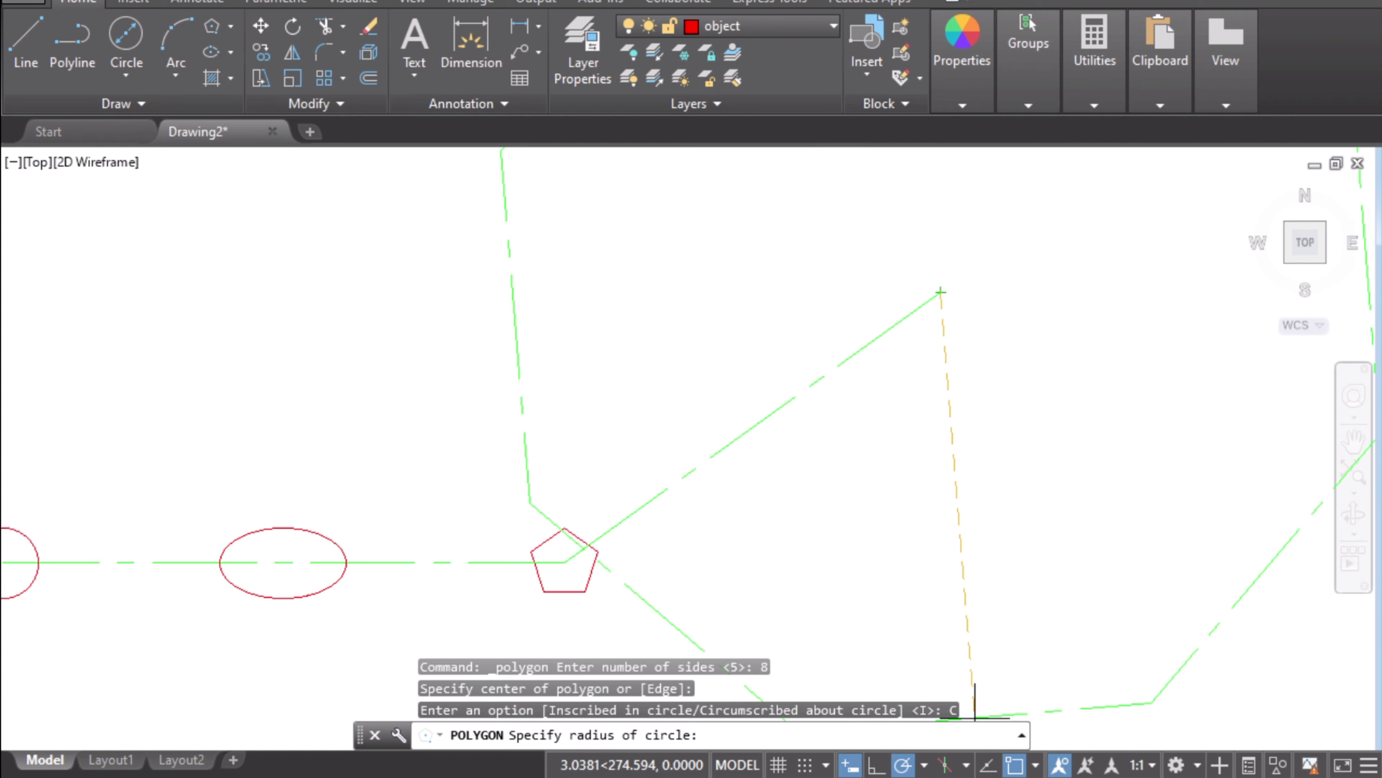
pyautogui.hotkey('alt', 'Tab')
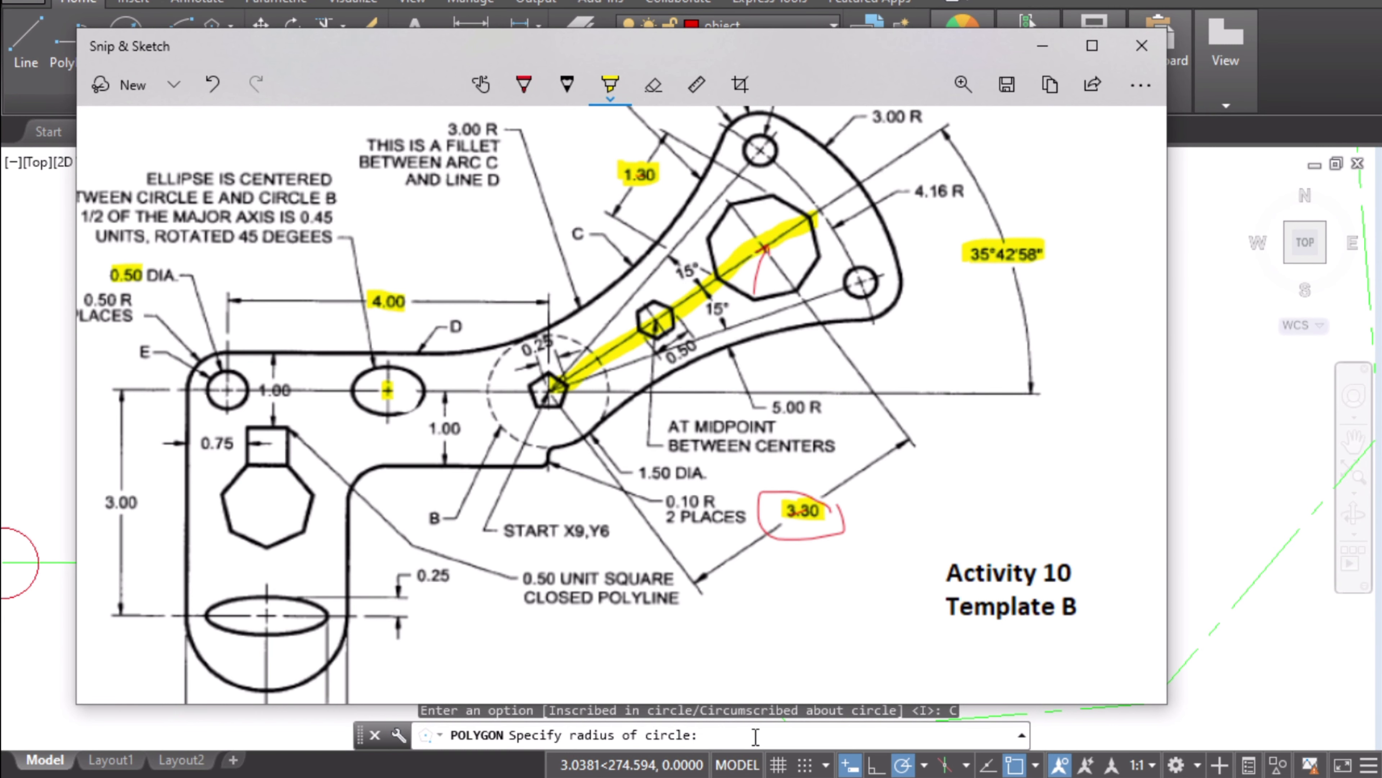
pyautogui.click(754, 773)
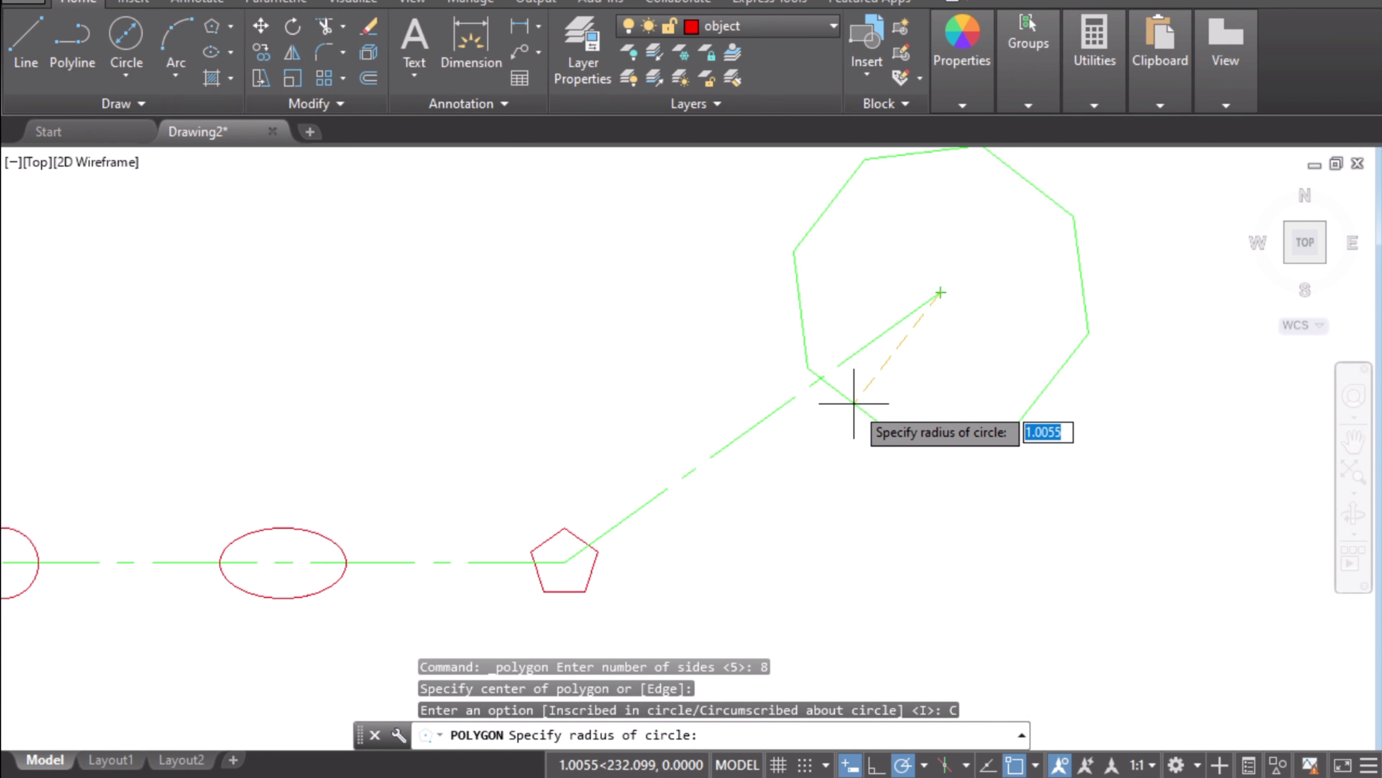
pyautogui.write('0.')
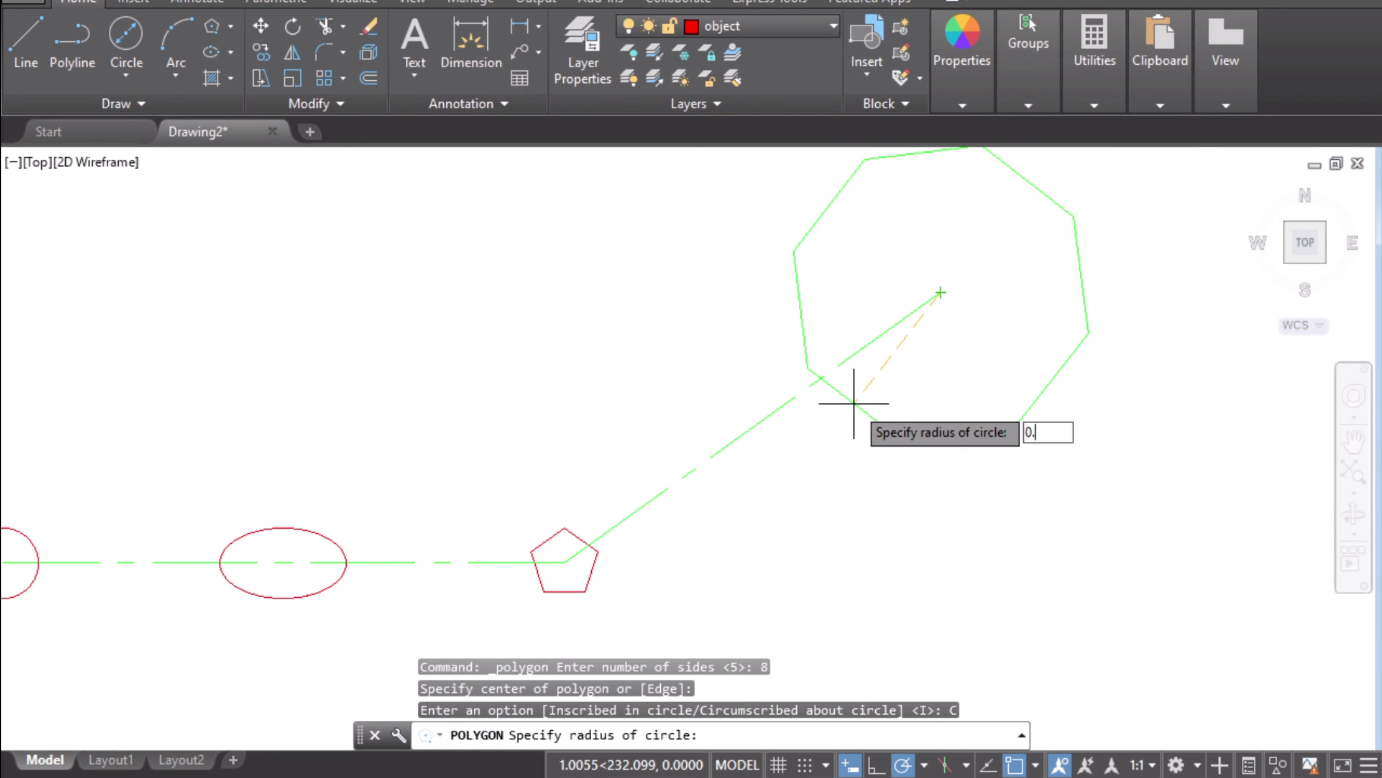
pyautogui.write('65')
pyautogui.press('Return')
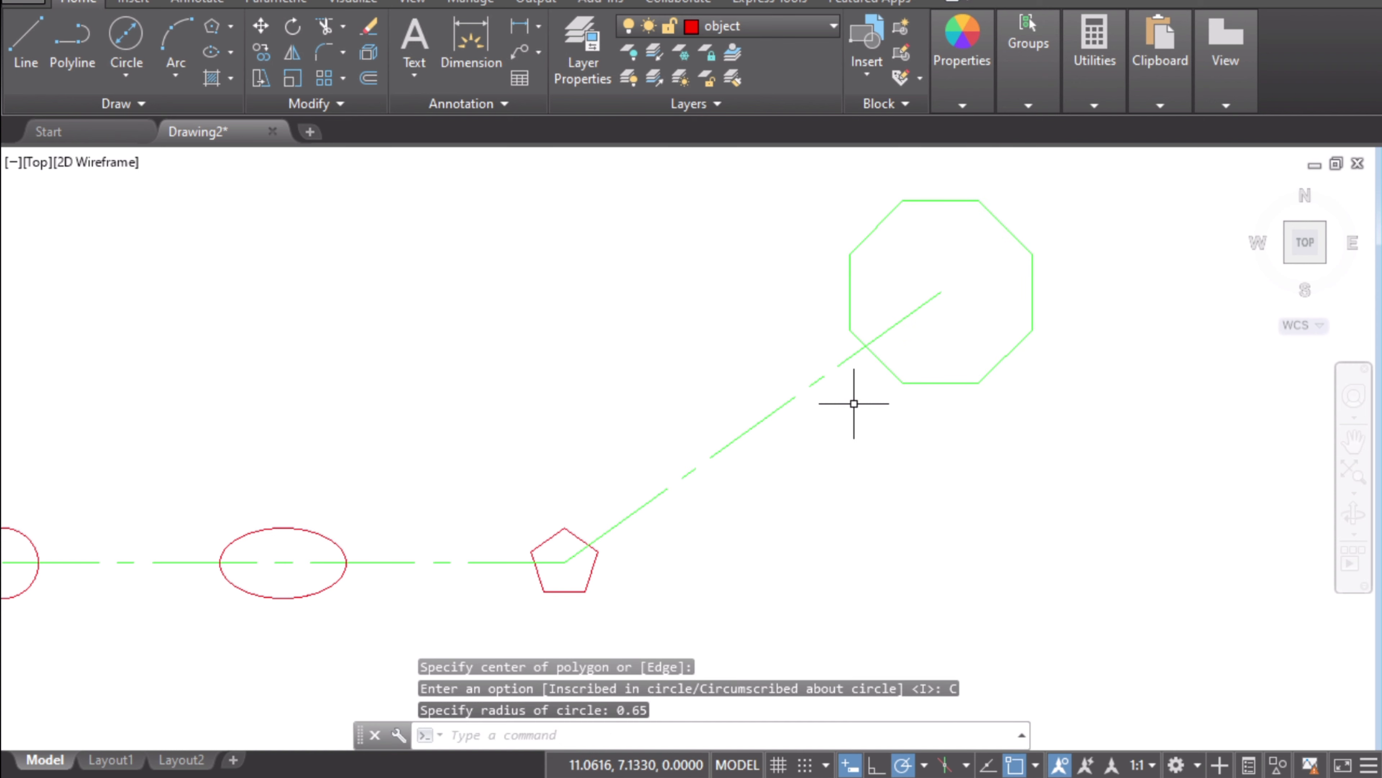
# - Move the octagon to the object layer and clear the selection
pyautogui.click(986, 201)
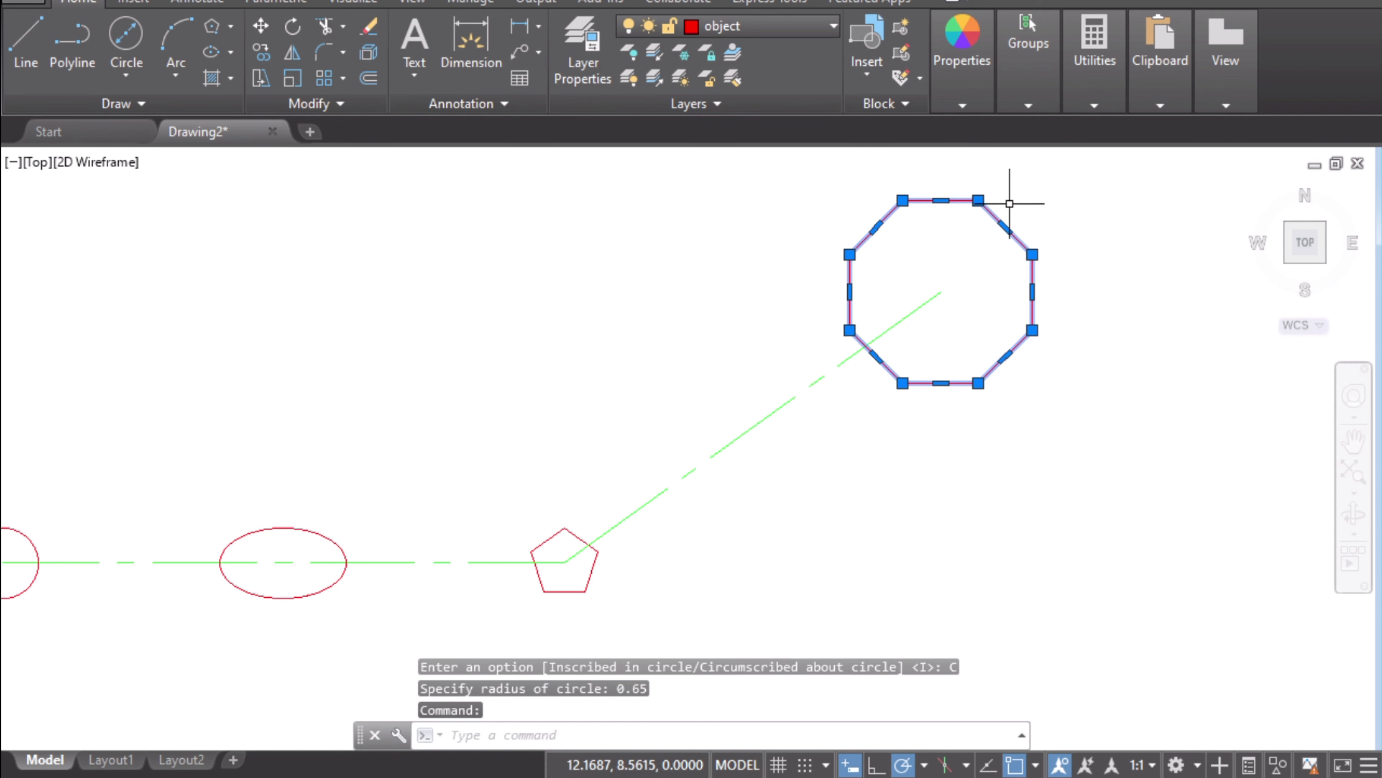
pyautogui.click(781, 28)
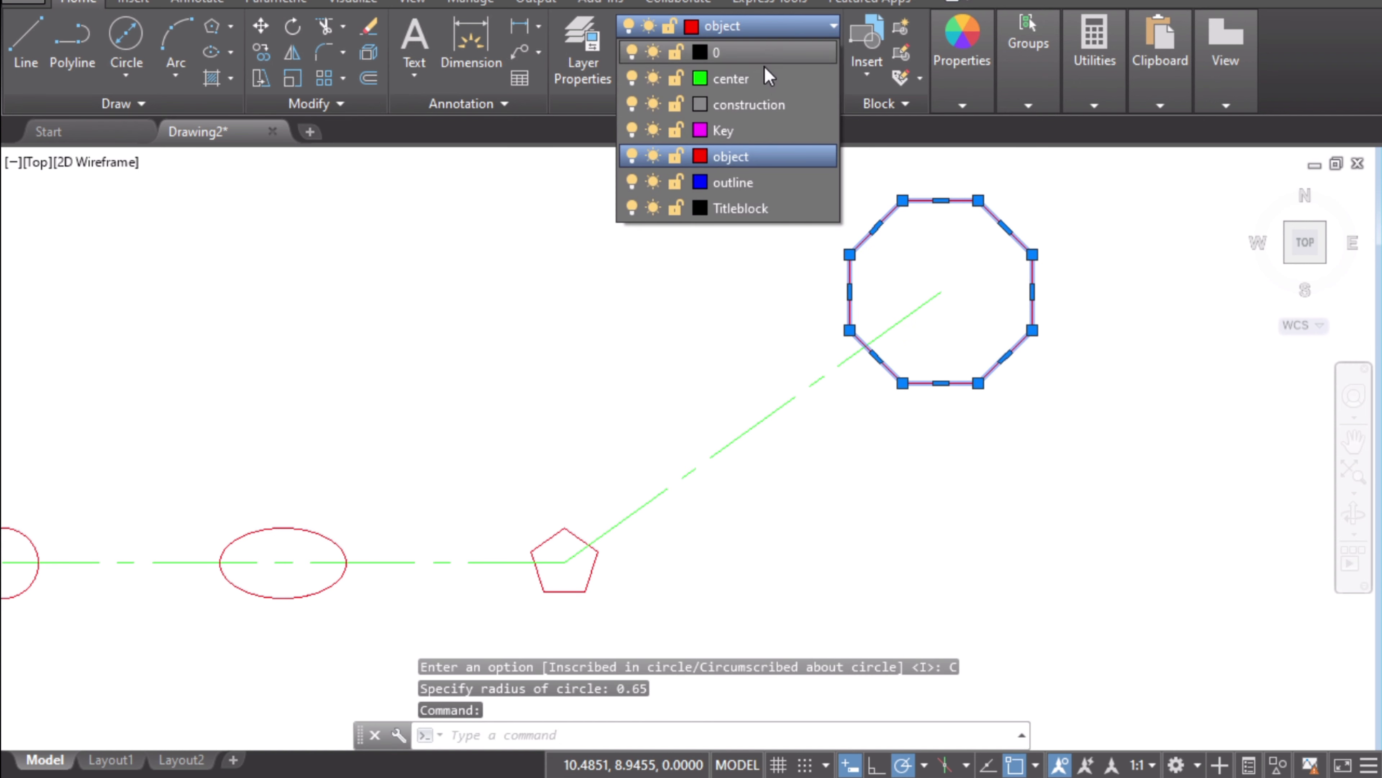
pyautogui.click(751, 158)
pyautogui.press('Escape')
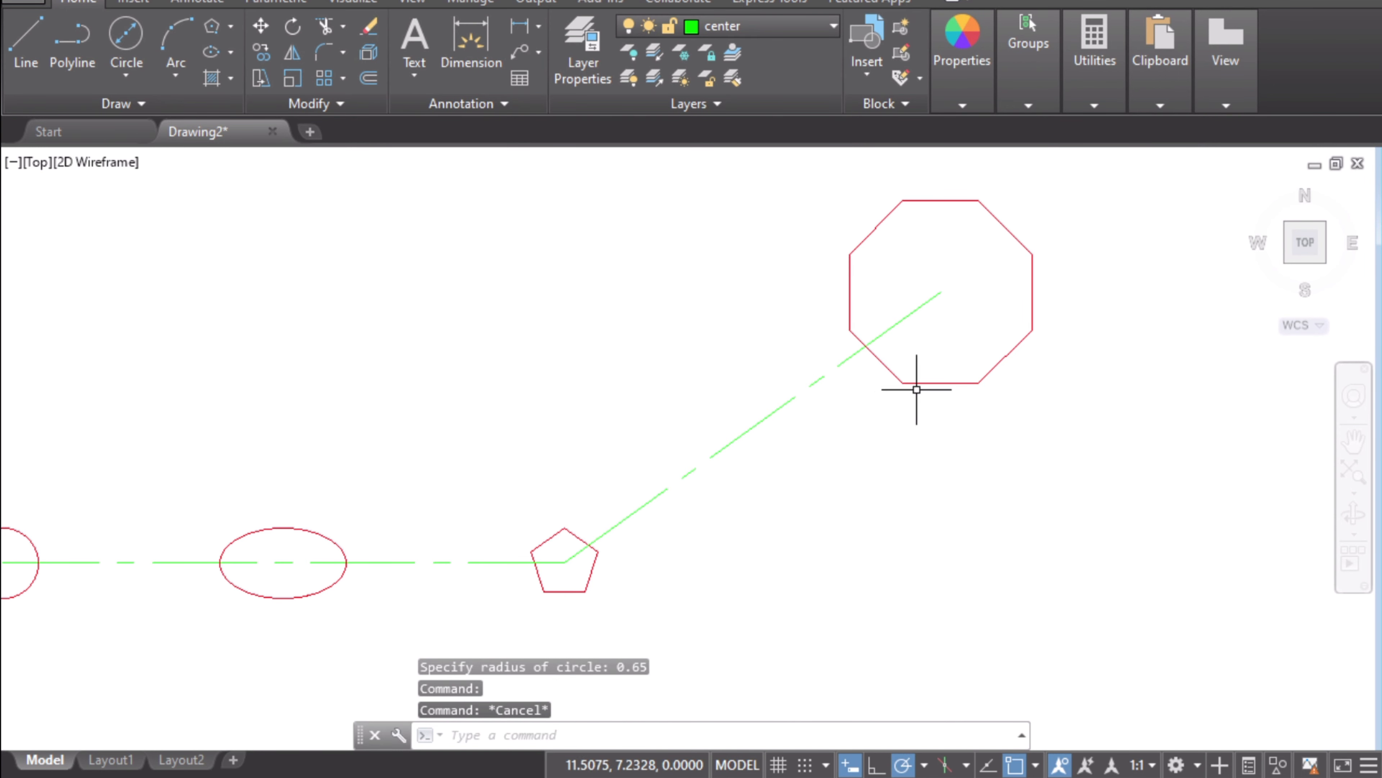
# - Check the reference drawing, then draw a six-sided polygon inscribed in a circle of radius 0.25 at the slanted centerline's midpoint
pyautogui.hotkey('alt', 'Tab')
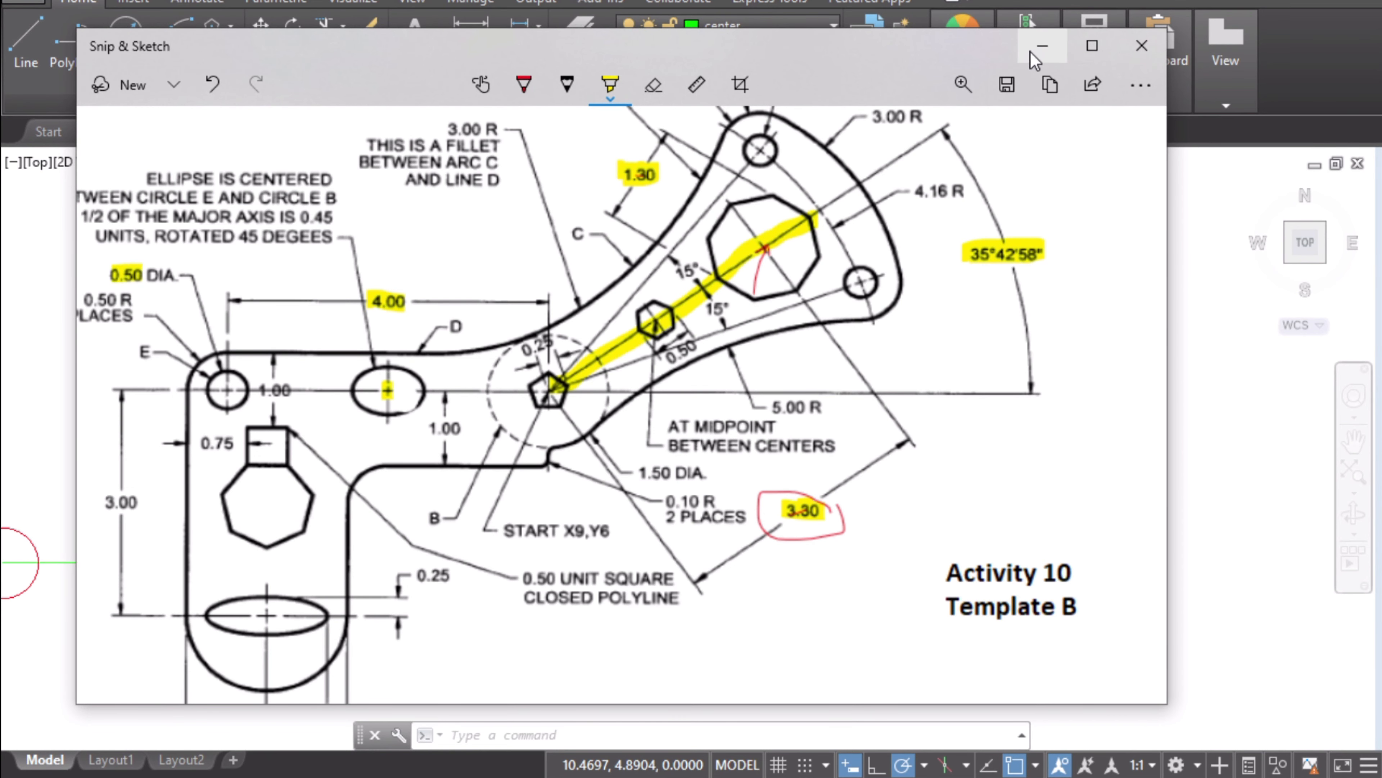
pyautogui.click(1042, 45)
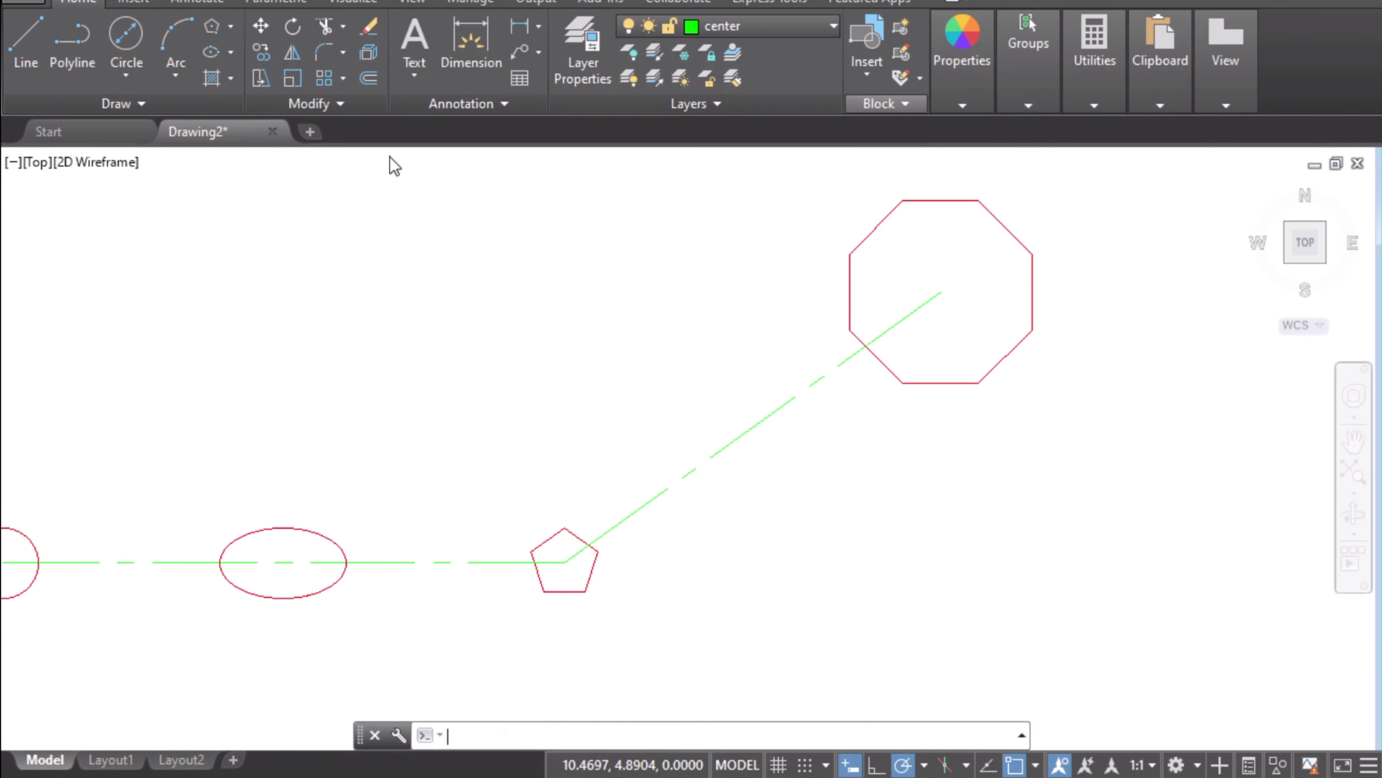
pyautogui.click(232, 28)
pyautogui.click(238, 107)
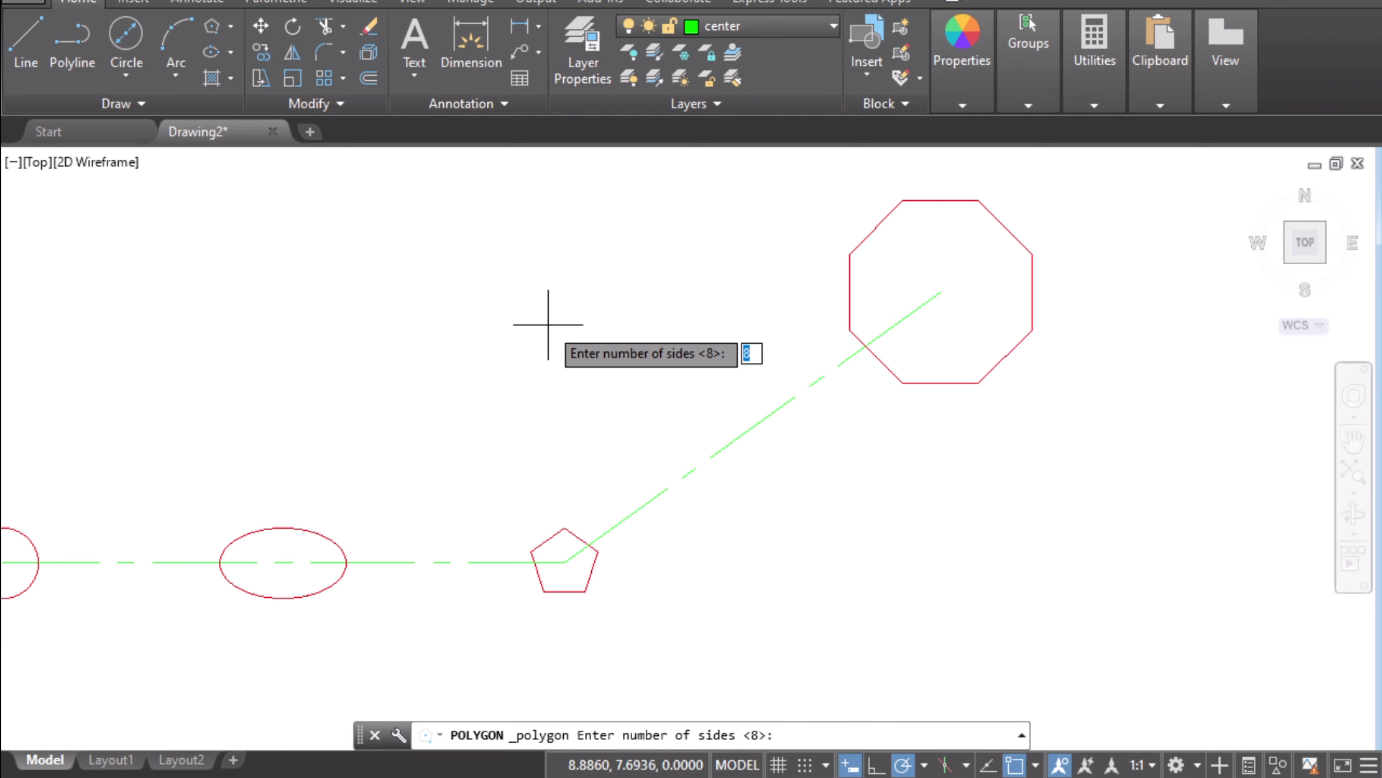
pyautogui.write('6')
pyautogui.press('Return')
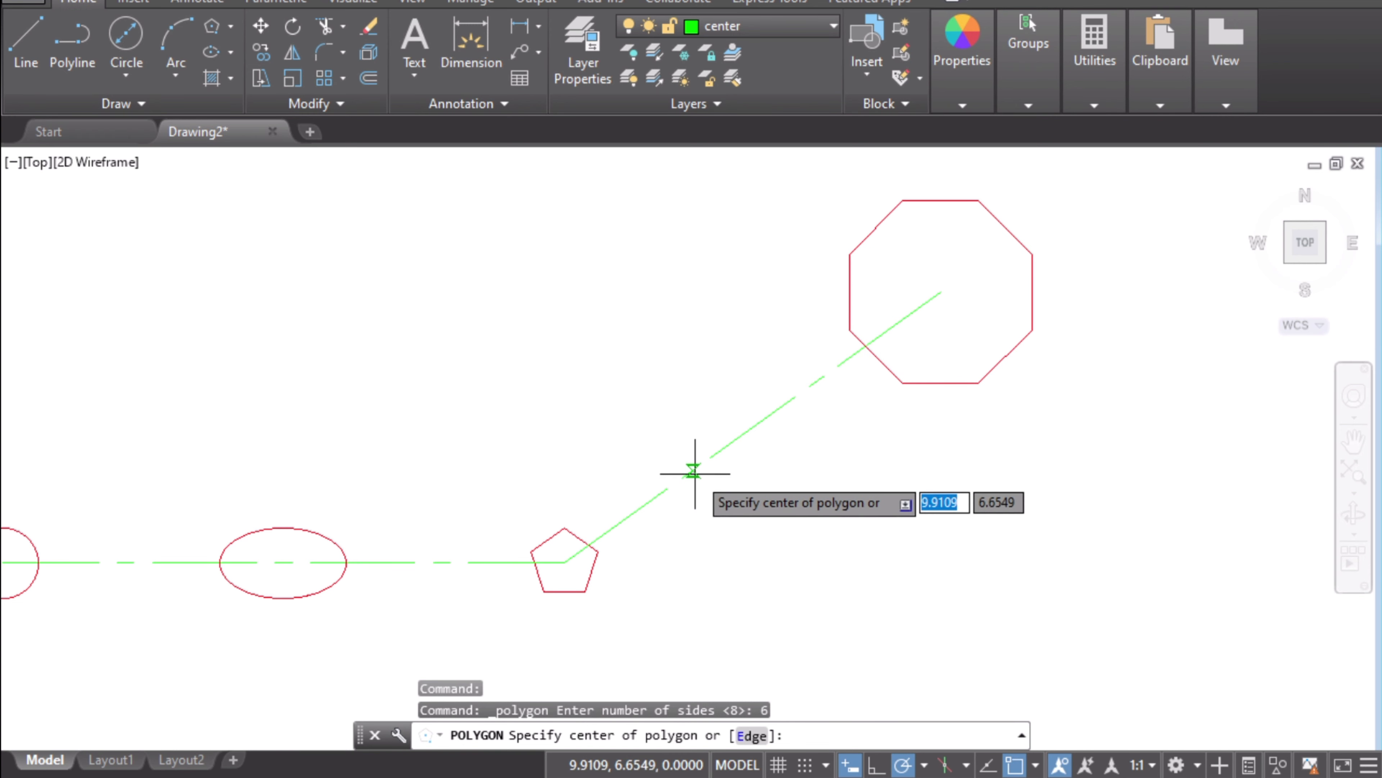
pyautogui.click(752, 427)
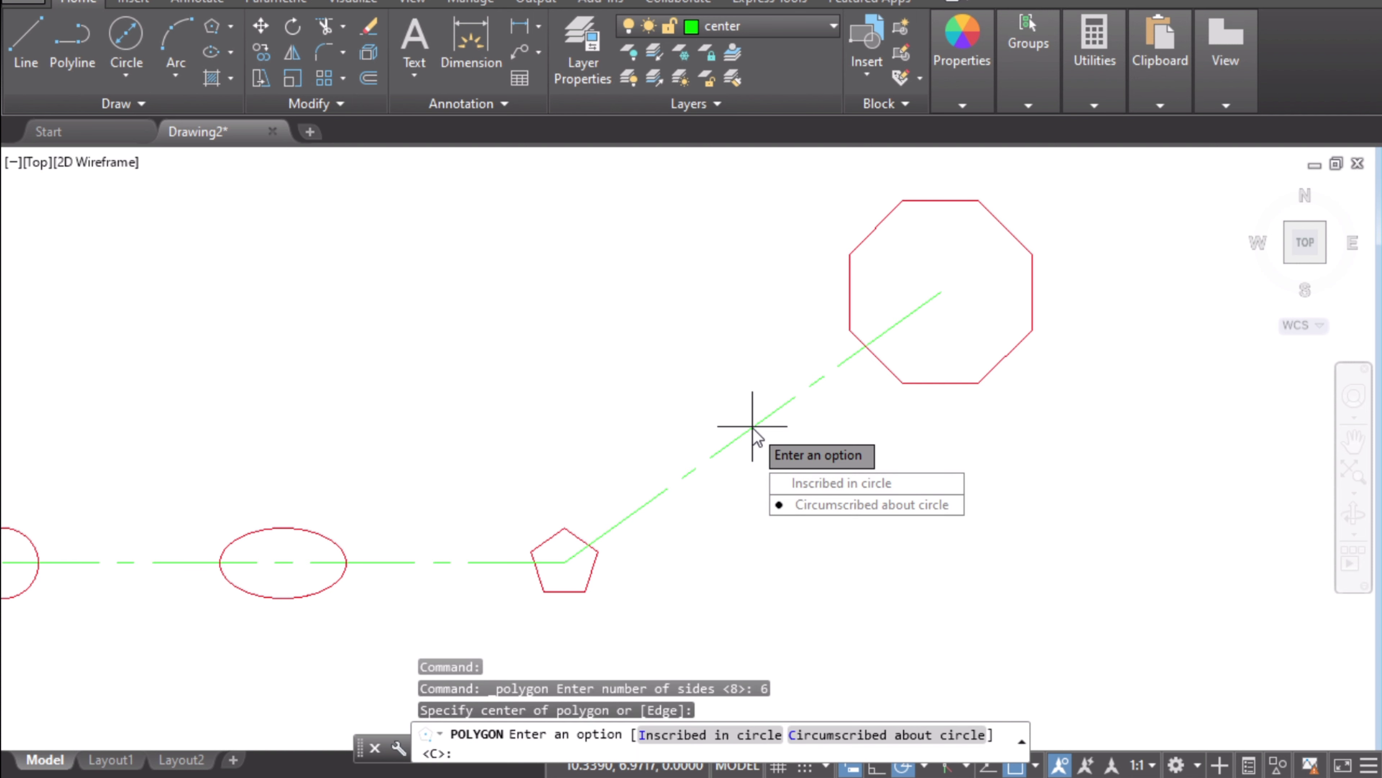
pyautogui.click(815, 483)
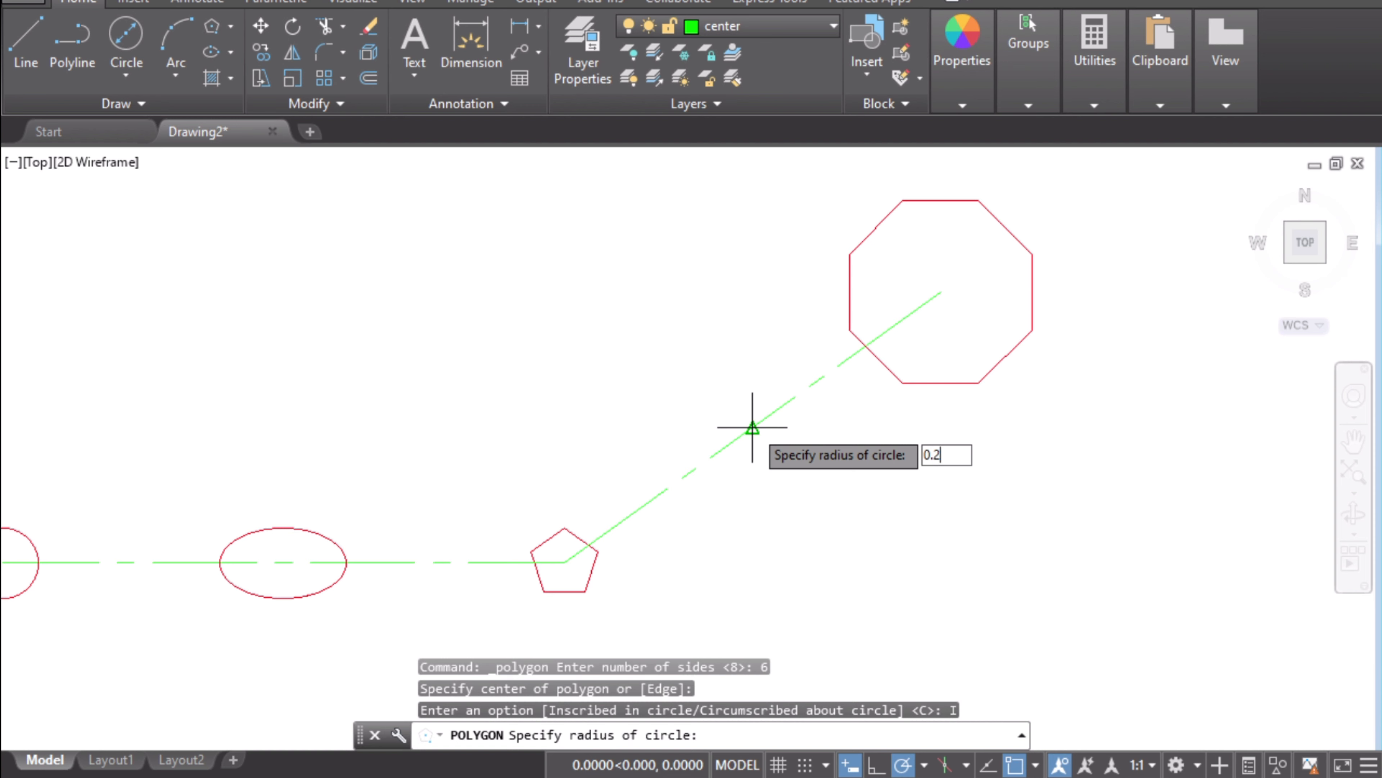
pyautogui.press('Return')
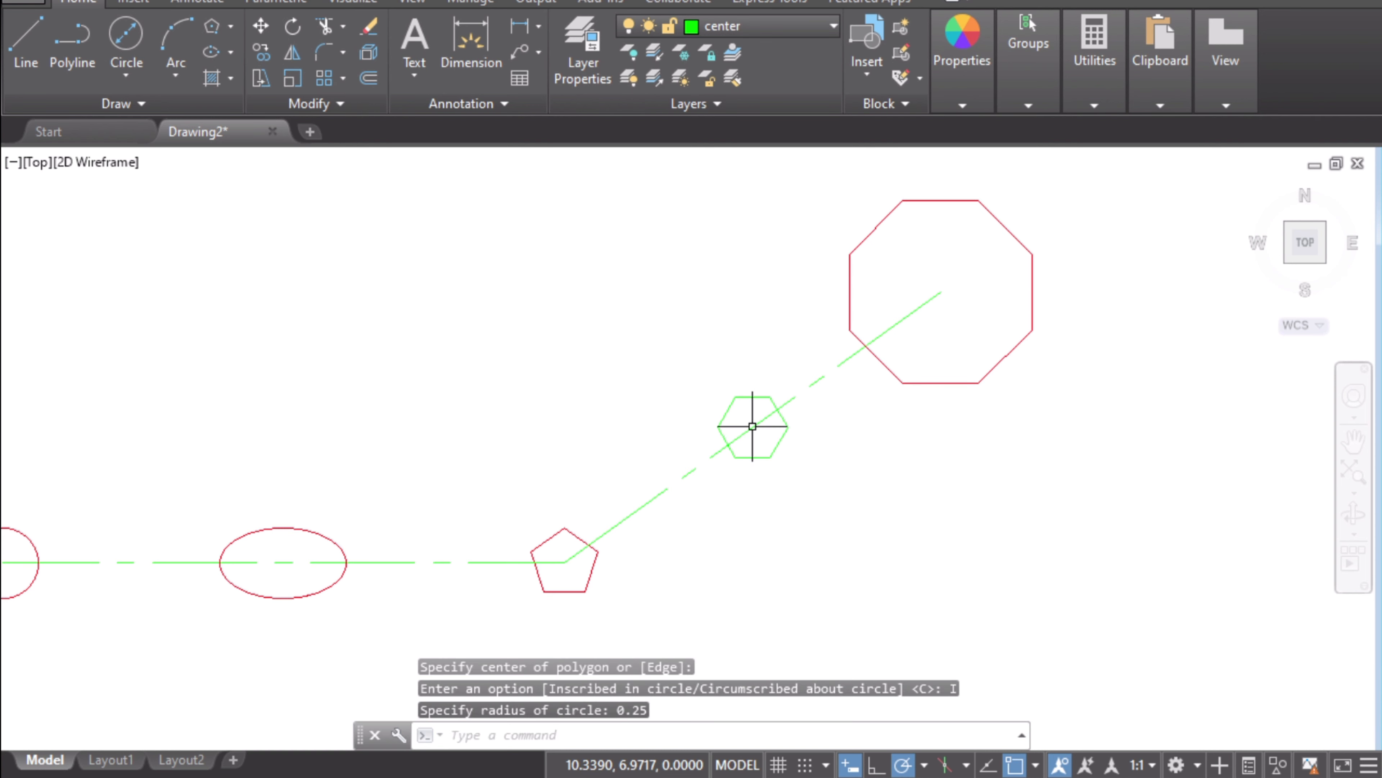
# - Move the hexagon to the object layer and make object the current layer
pyautogui.click(755, 399)
pyautogui.click(718, 26)
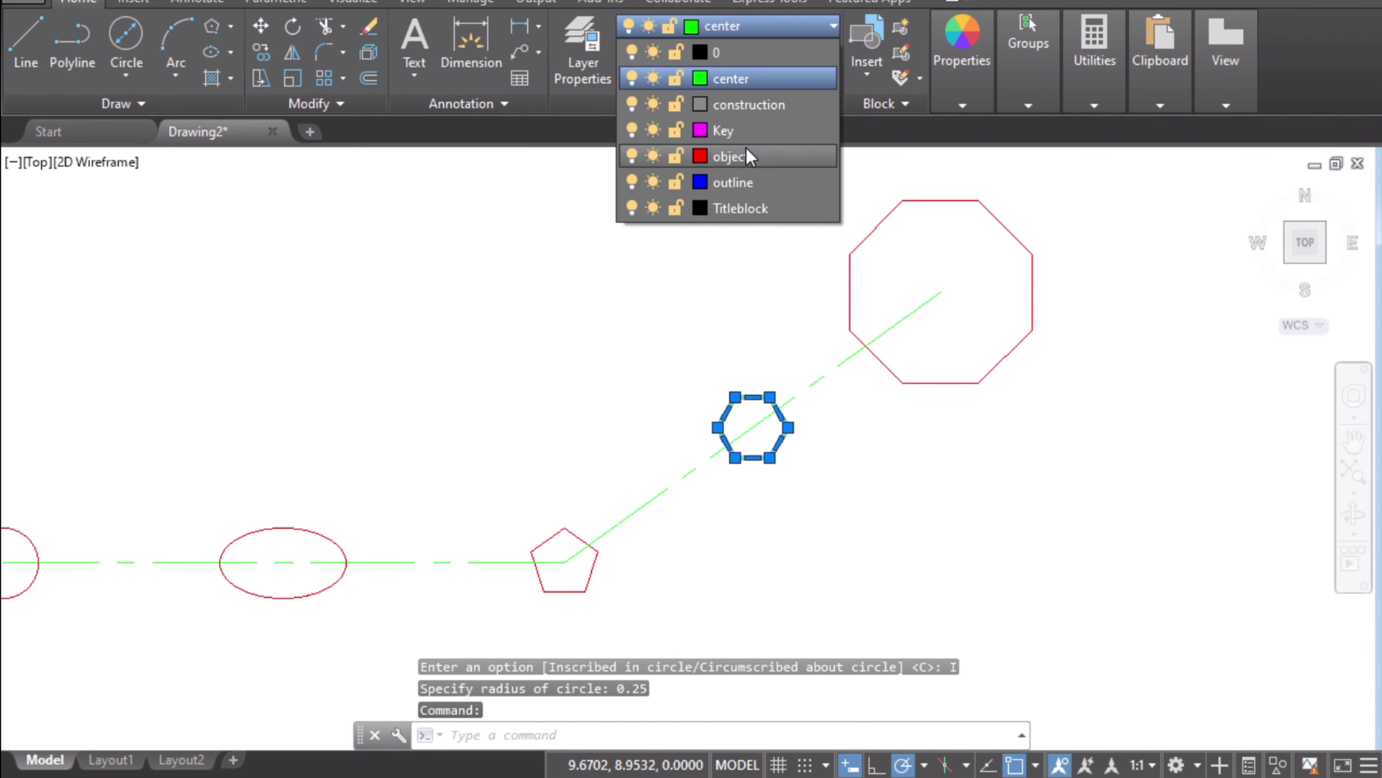
pyautogui.click(746, 153)
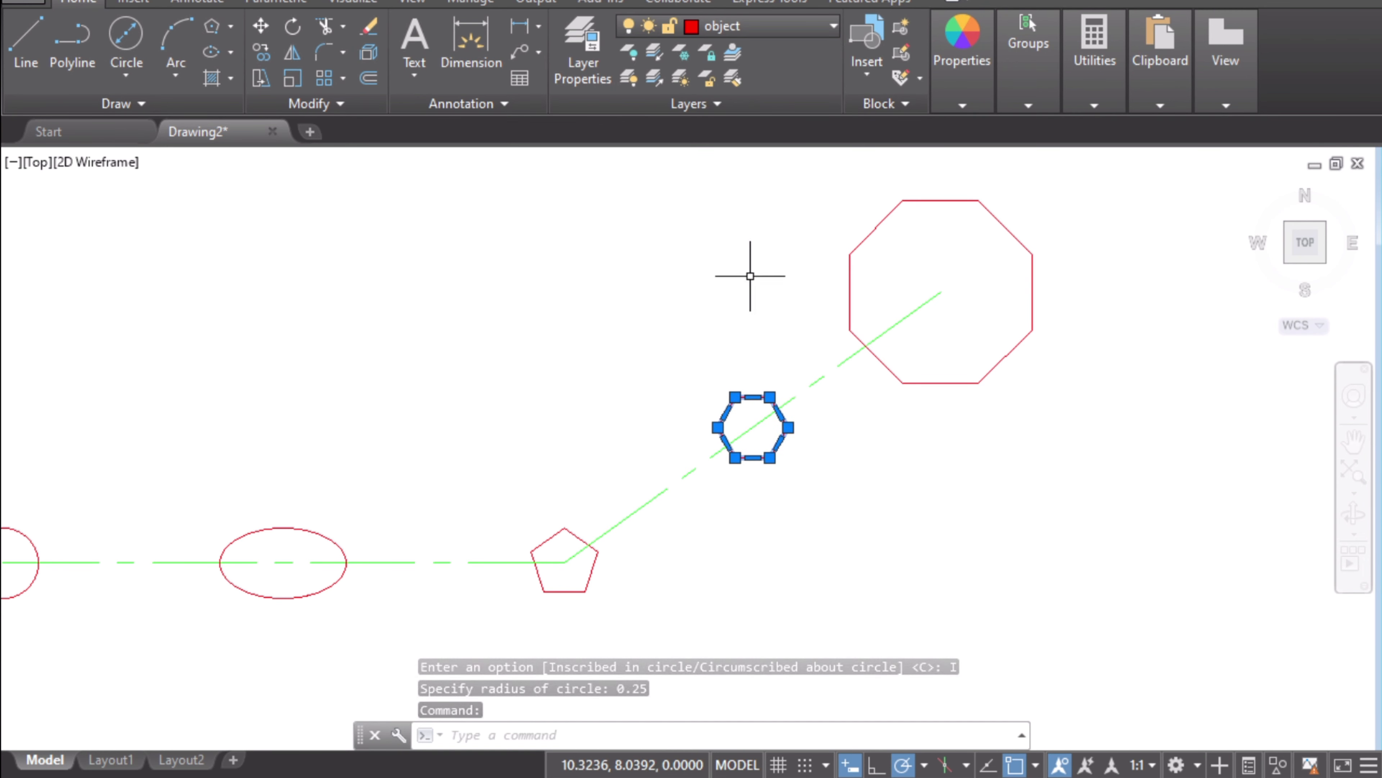
pyautogui.press('Escape')
pyautogui.click(748, 27)
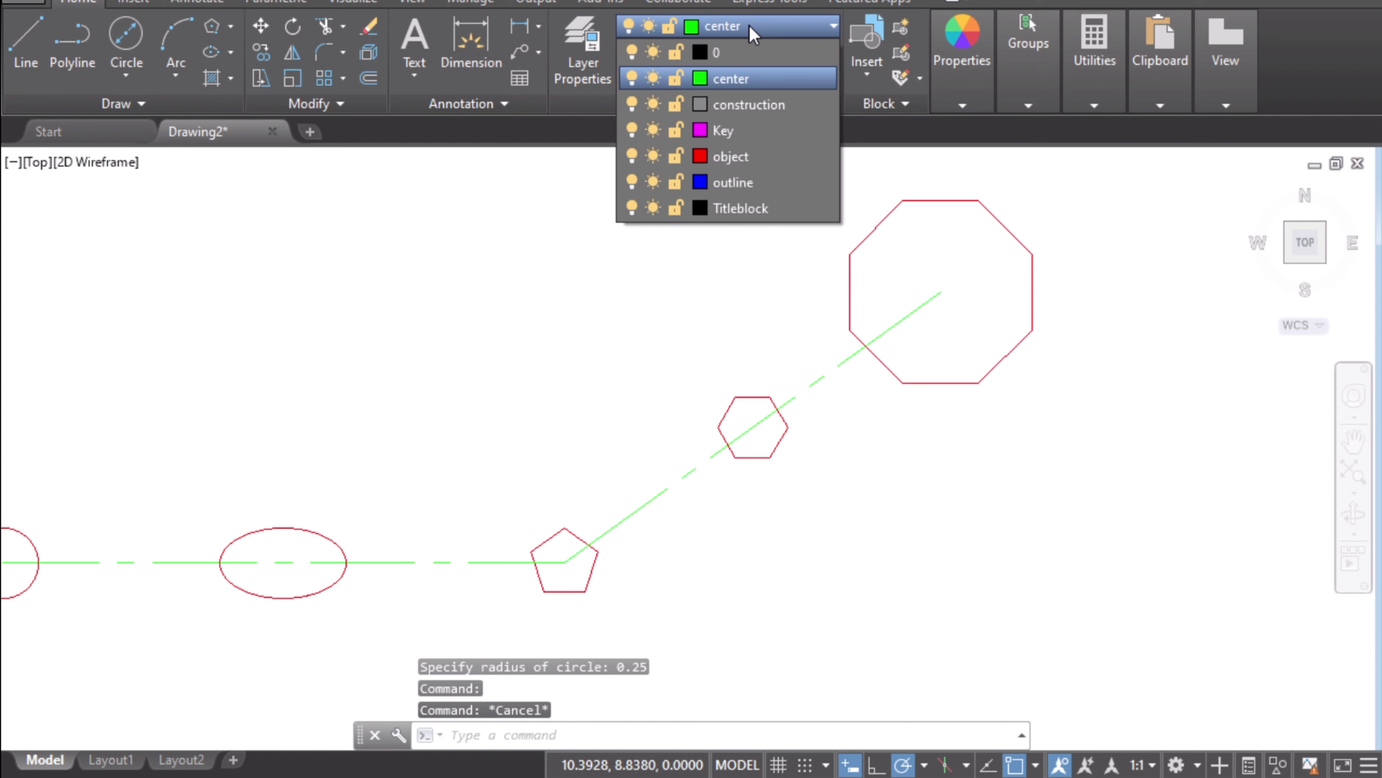
pyautogui.click(746, 153)
# - Switch to Snip & Sketch and trace in red the two 15° lines from the pentagon to the small circles on the reference drawing
pyautogui.moveTo(990, 537)
pyautogui.mouseDown(button='middle')
pyautogui.moveTo(947, 525)
pyautogui.moveTo(858, 549)
pyautogui.mouseUp(button='middle')
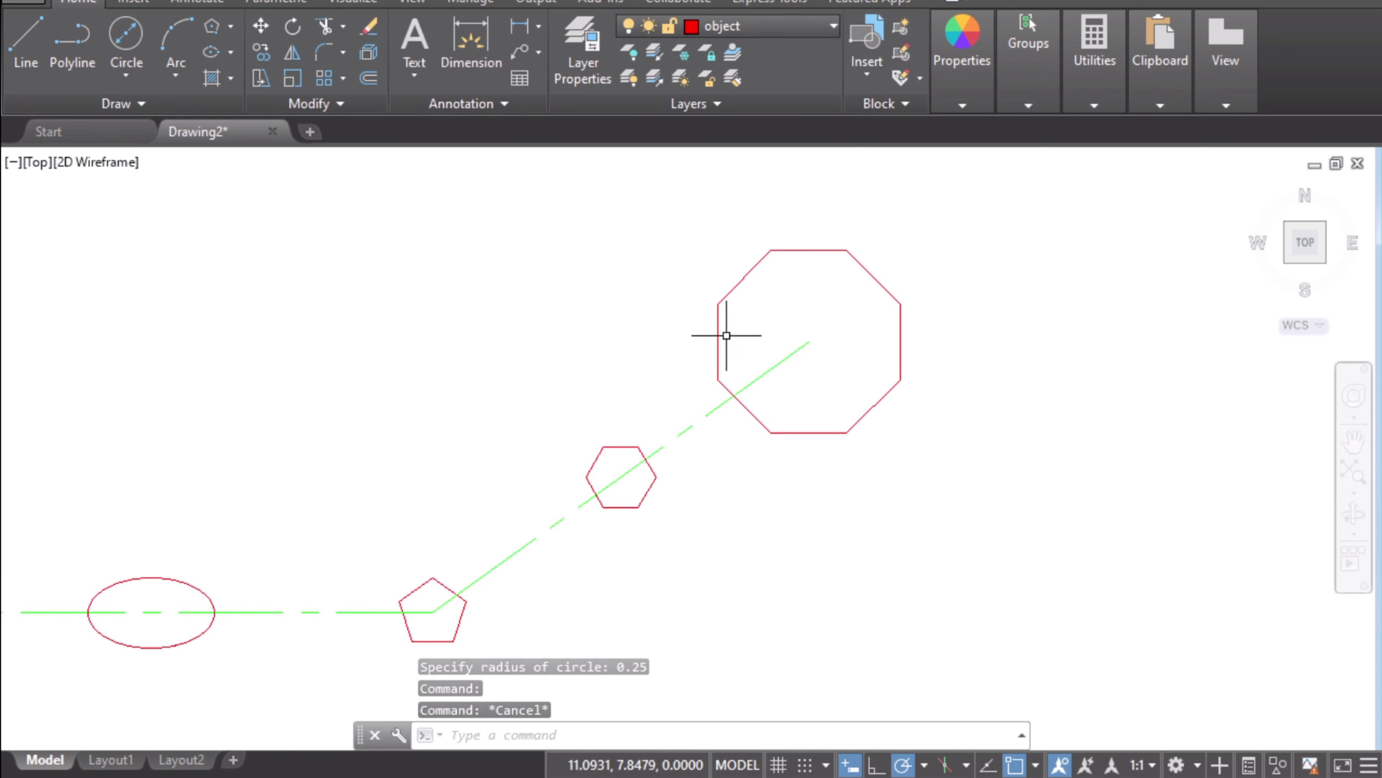
pyautogui.moveTo(875, 395); pyautogui.dragTo(786, 560, button='middle')
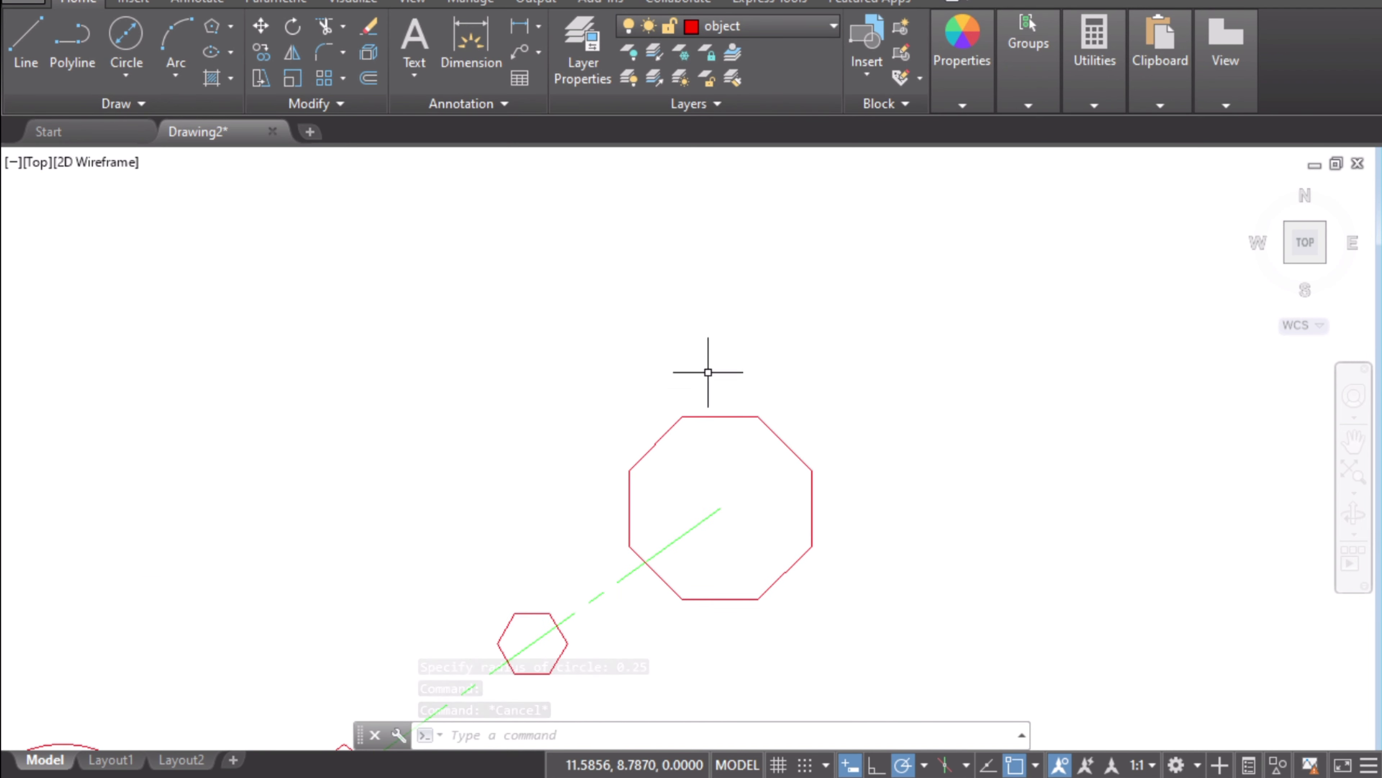
pyautogui.moveTo(915, 496)
pyautogui.mouseDown(button='middle')
pyautogui.moveTo(894, 426)
pyautogui.moveTo(976, 361)
pyautogui.mouseUp(button='middle')
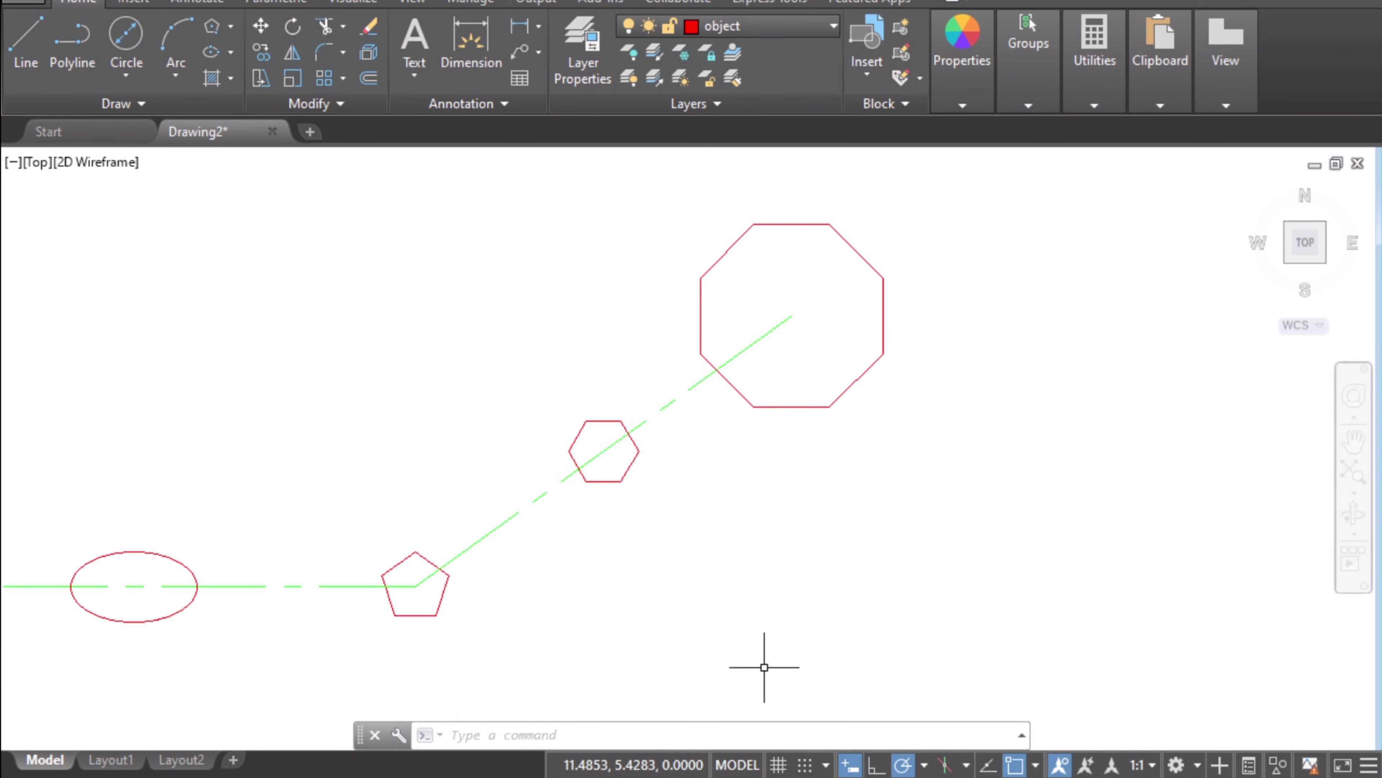
pyautogui.hotkey('alt', 'Tab')
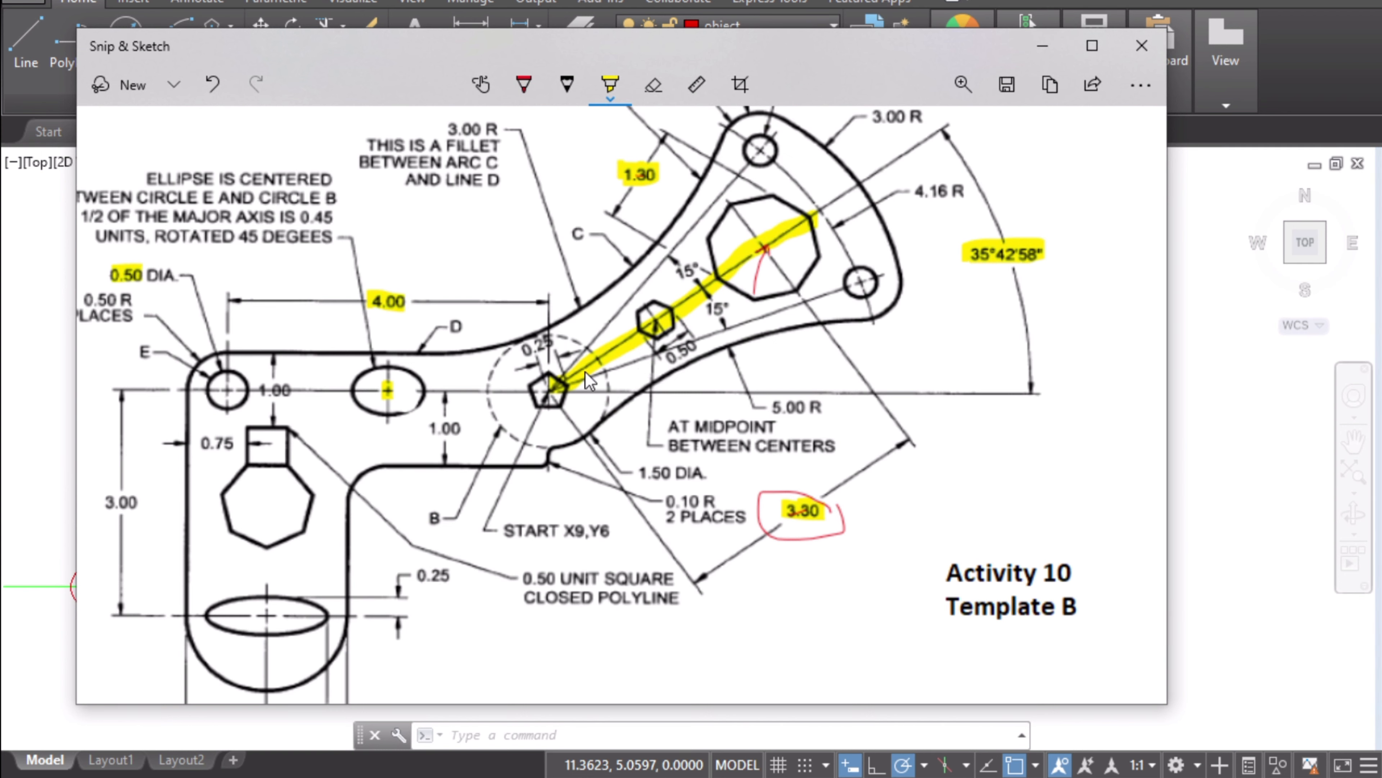
pyautogui.click(524, 87)
pyautogui.moveTo(563, 386)
pyautogui.mouseDown()
pyautogui.moveTo(802, 314)
pyautogui.moveTo(867, 275)
pyautogui.mouseUp()
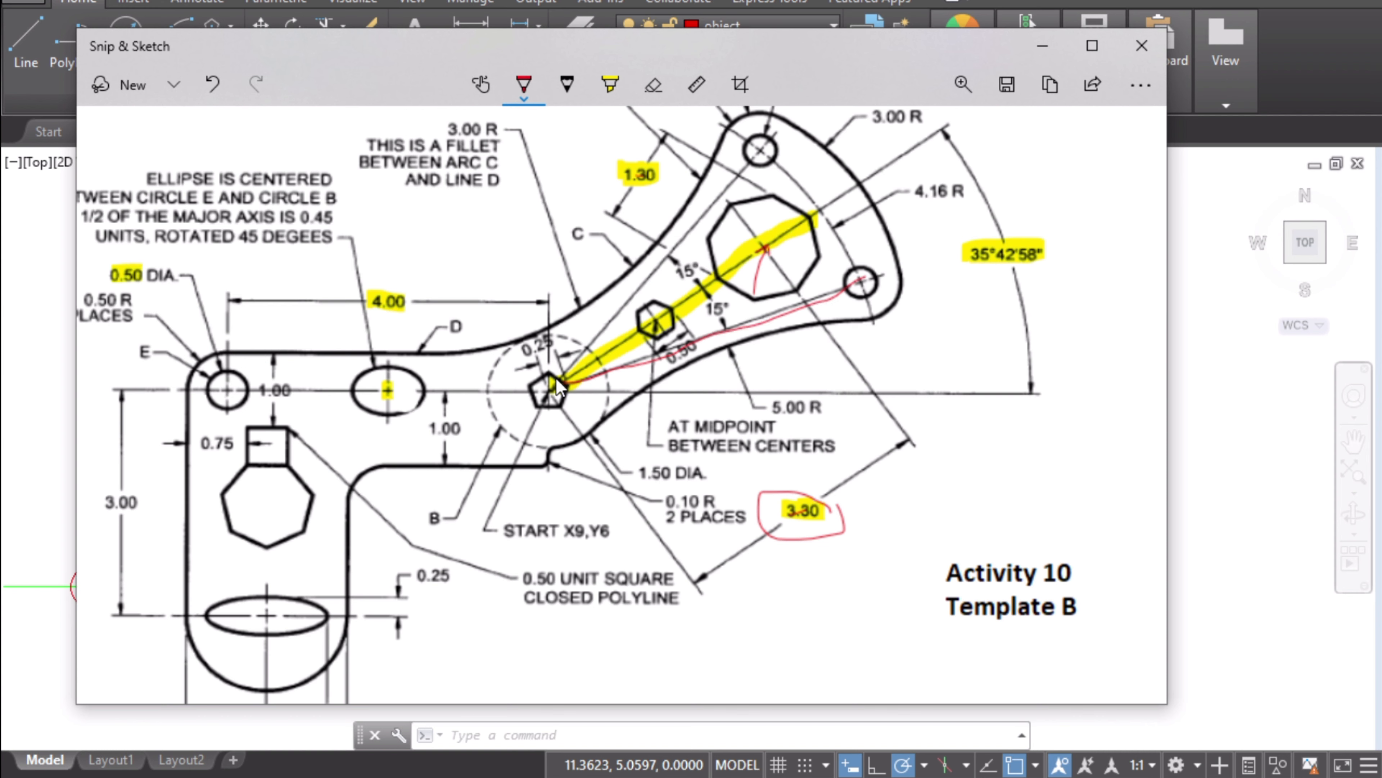
pyautogui.moveTo(602, 335); pyautogui.dragTo(640, 287)
pyautogui.scroll(2, 858, 396)
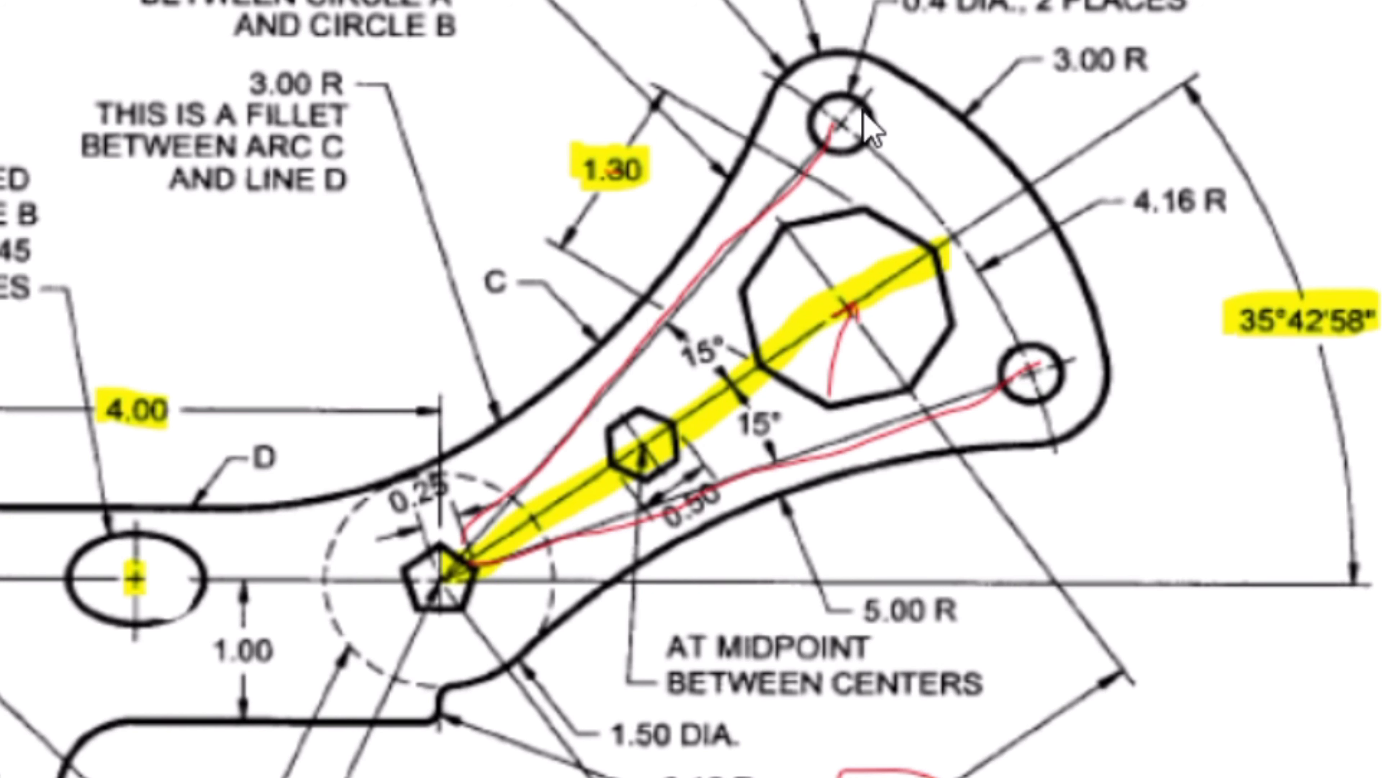
pyautogui.moveTo(836, 119)
pyautogui.mouseDown()
pyautogui.moveTo(871, 115)
pyautogui.moveTo(826, 118)
pyautogui.mouseUp()
pyautogui.moveTo(1000, 170); pyautogui.dragTo(930, 210)
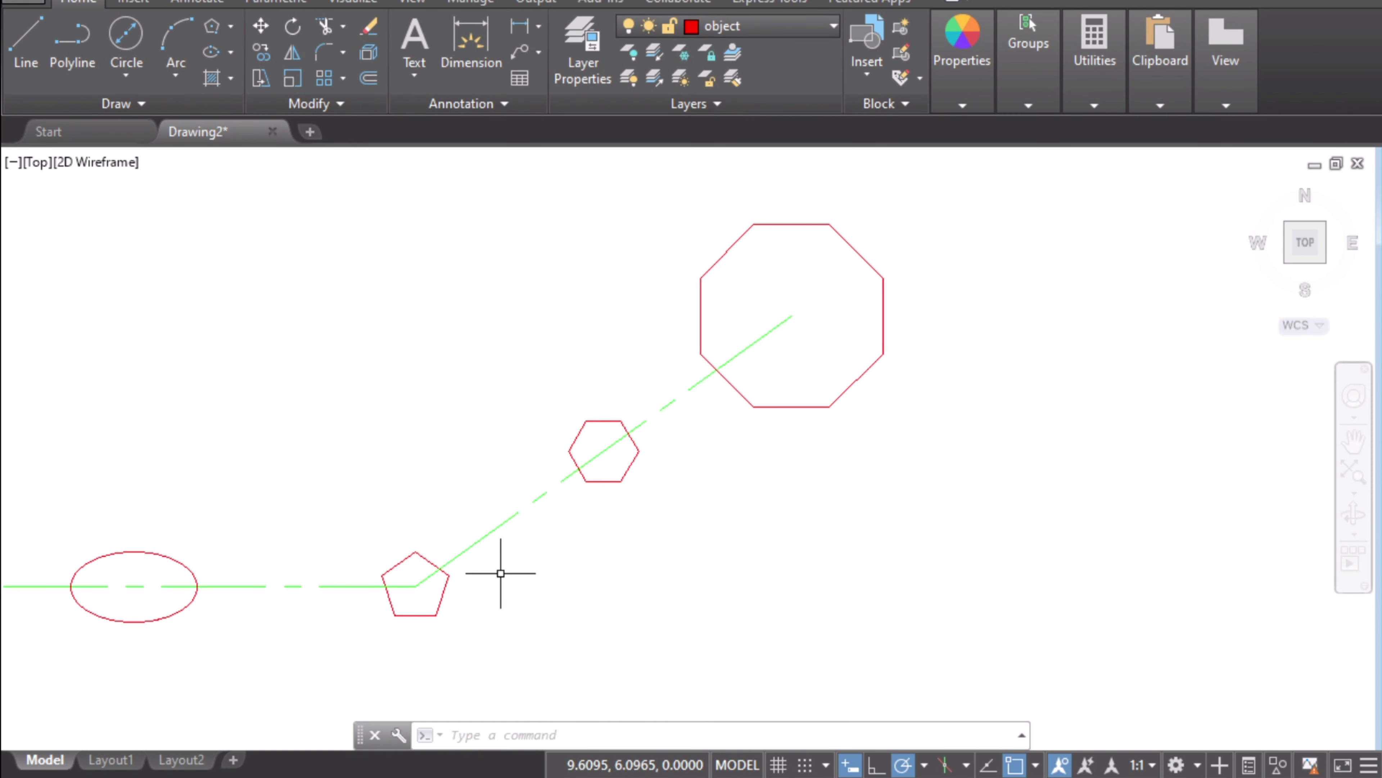
# - Back in AutoCAD, turn on the UCS icon with the UCSICON command
pyautogui.click(565, 740)
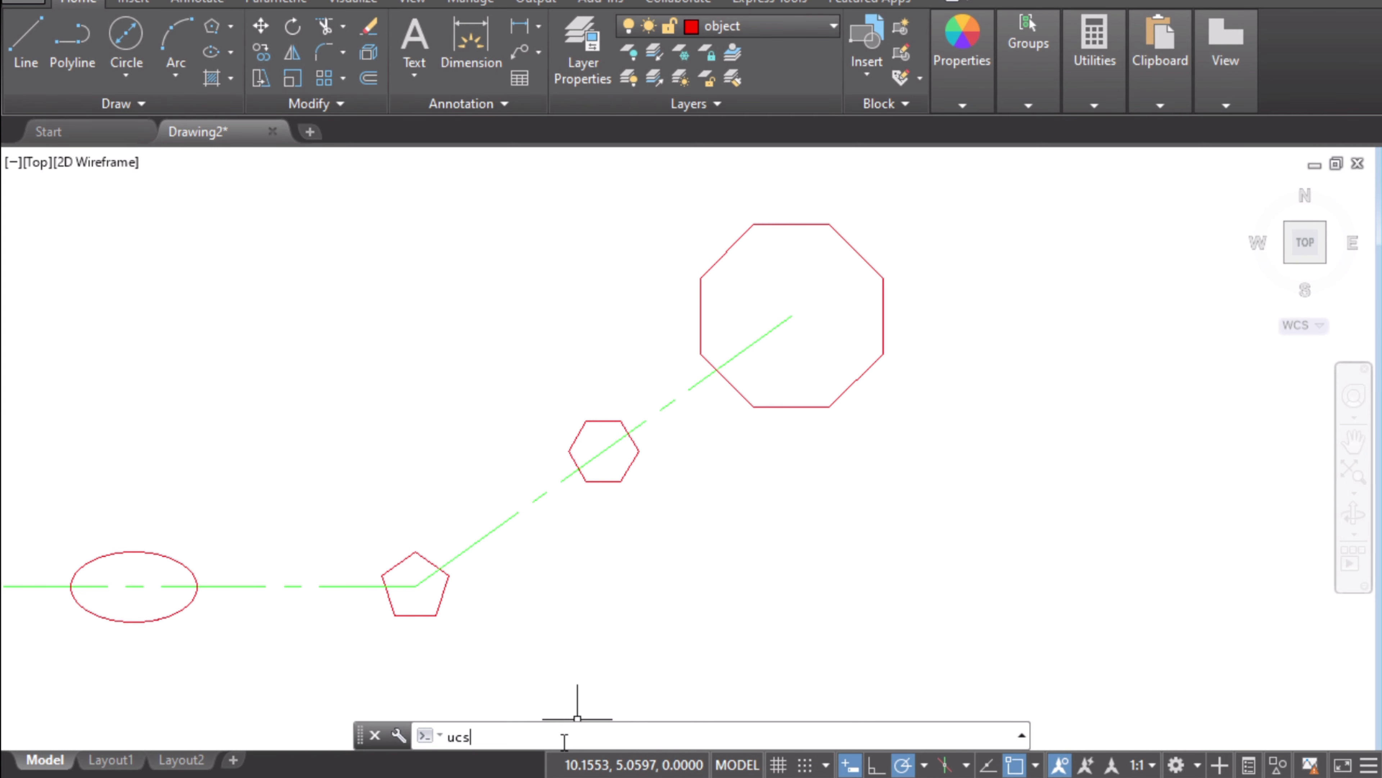
pyautogui.press('Down')
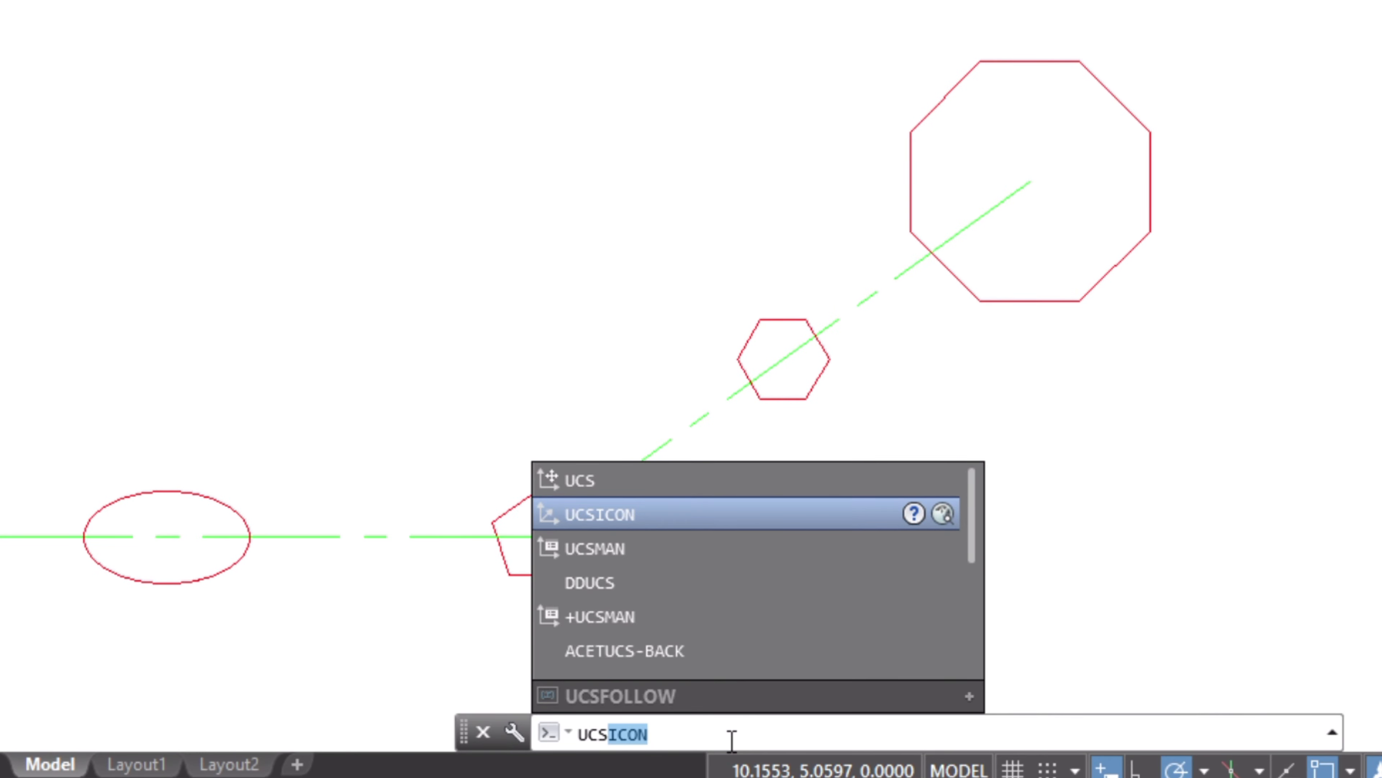
pyautogui.press('Return')
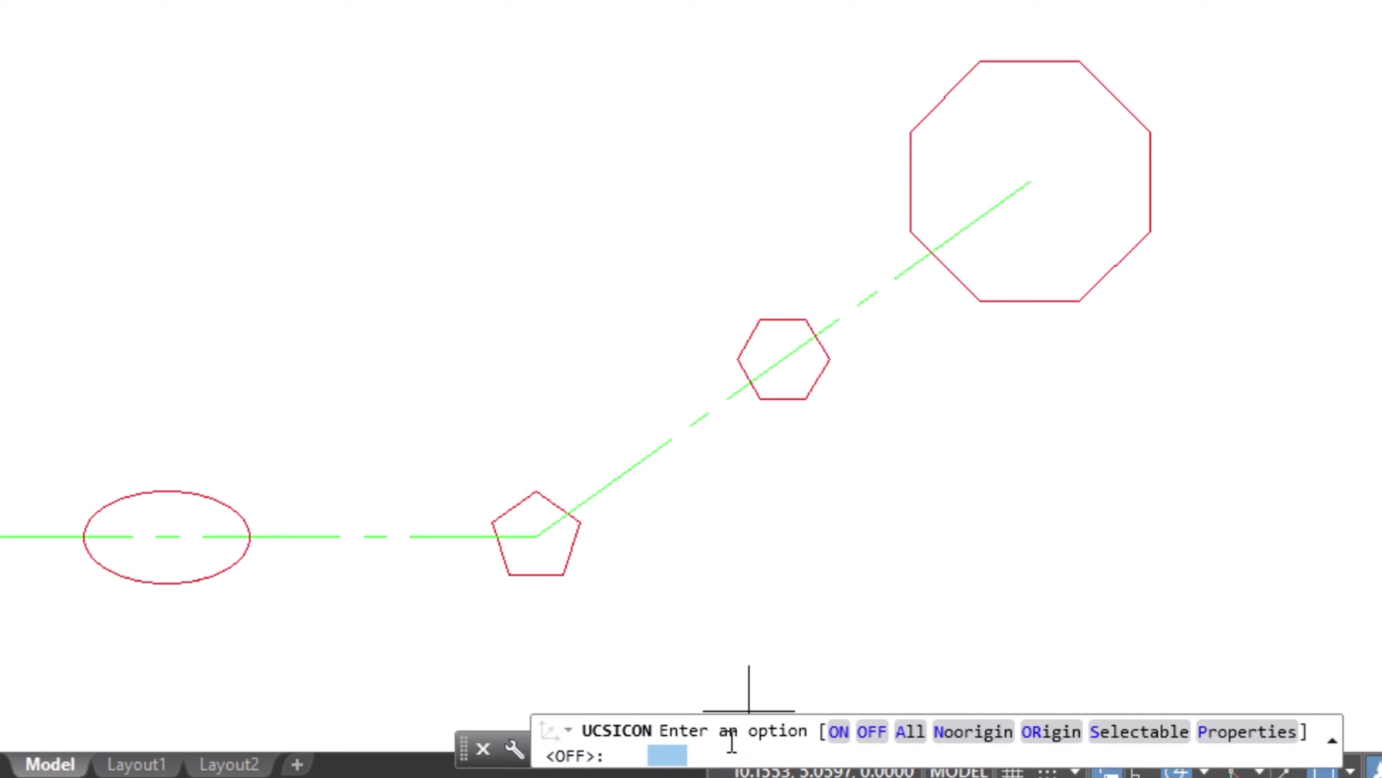
pyautogui.click(839, 732)
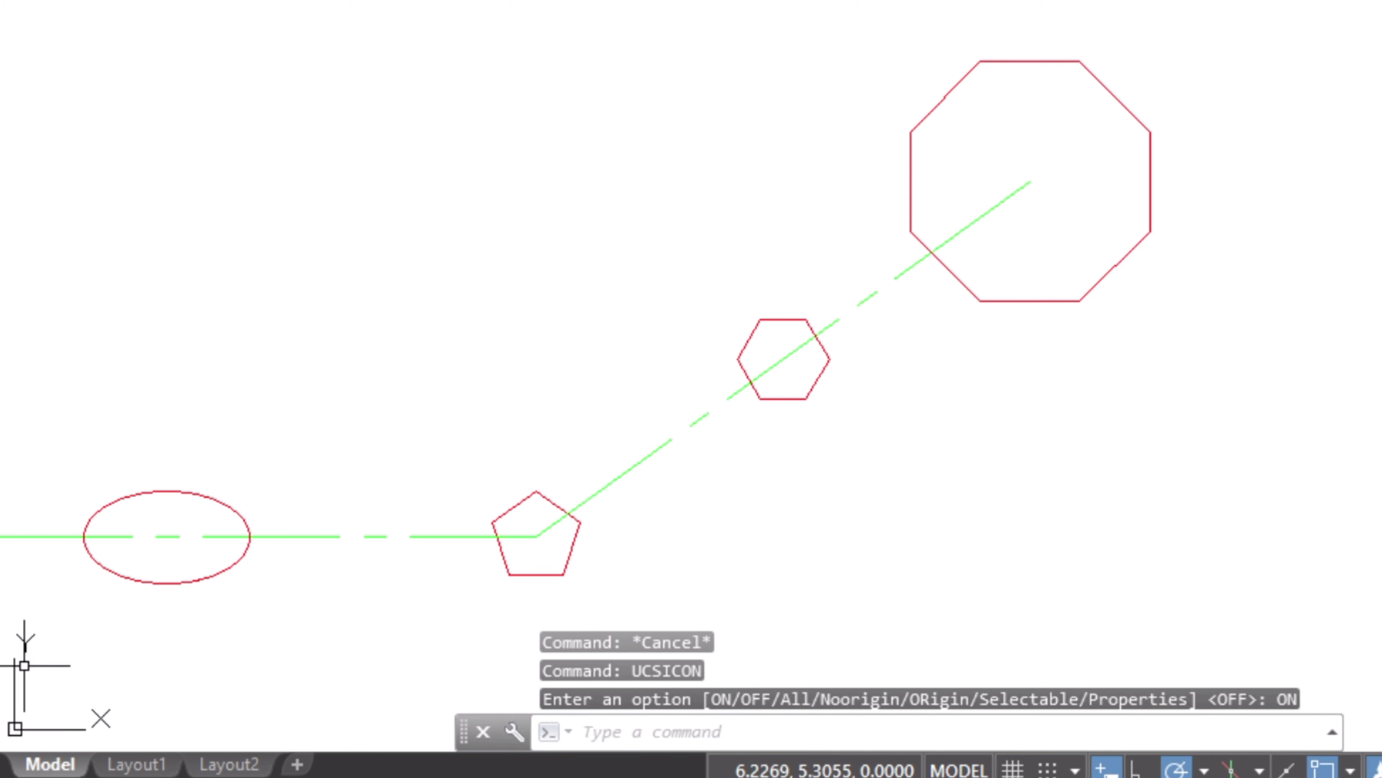
# - Set a new UCS with its origin at the pentagon's center and its X-axis along the slanted centerline
pyautogui.click(596, 729)
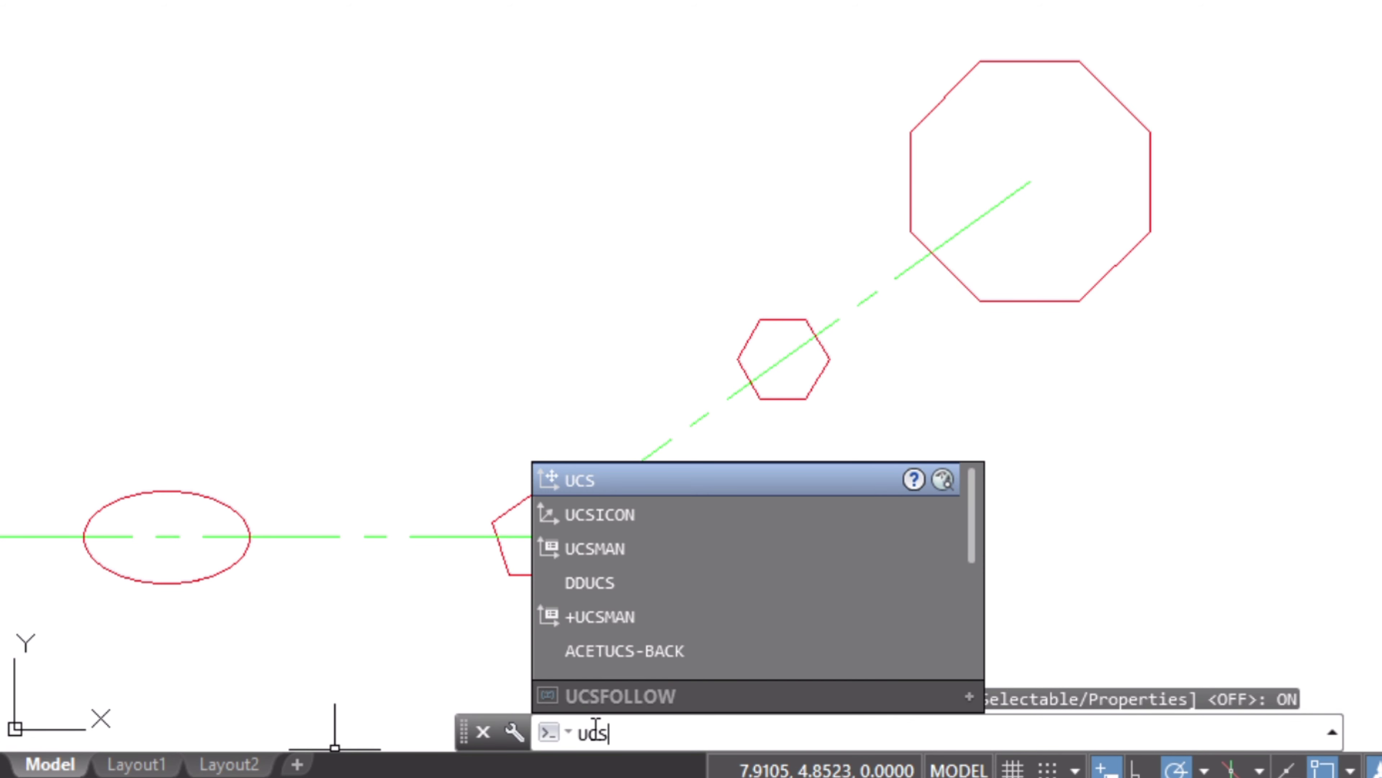
pyautogui.write('ucs')
pyautogui.press('Return')
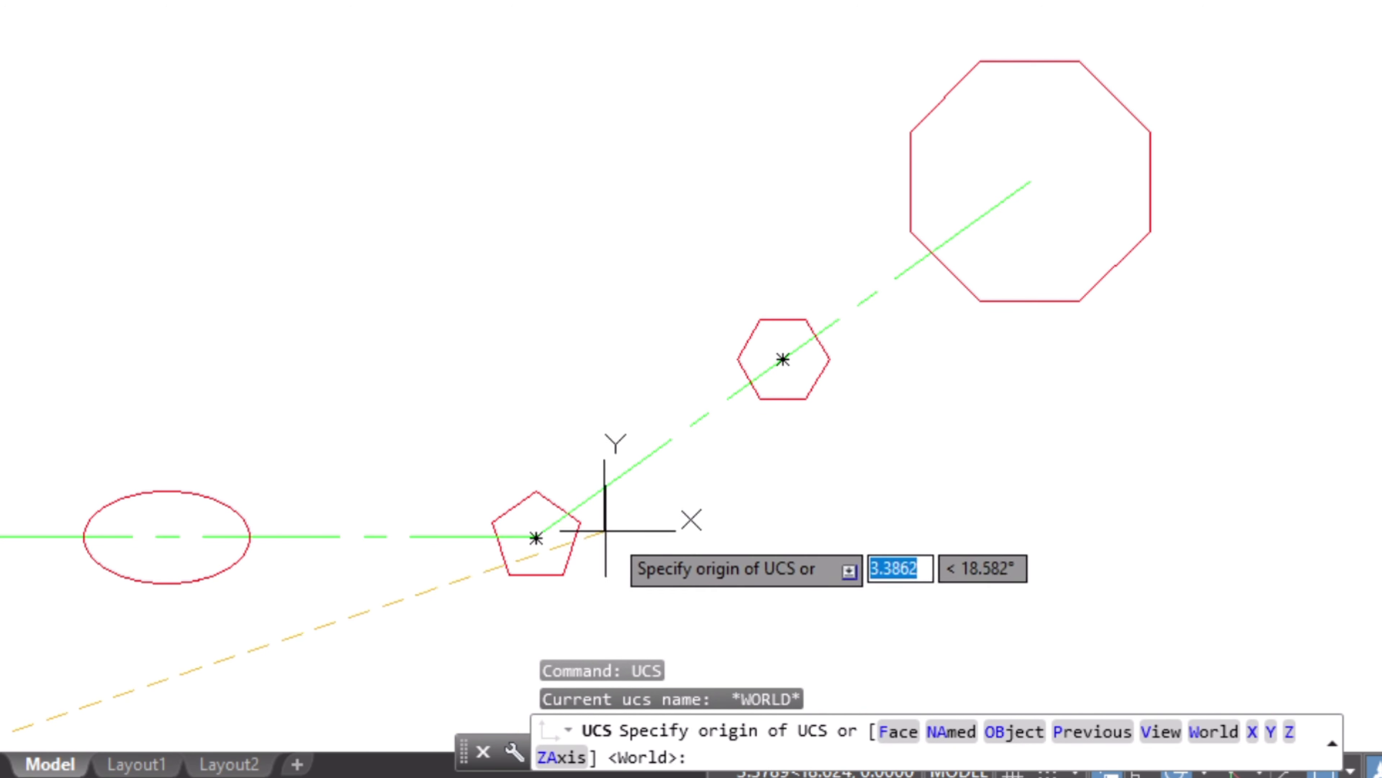
pyautogui.moveTo(672, 549); pyautogui.dragTo(916, 485, button='middle')
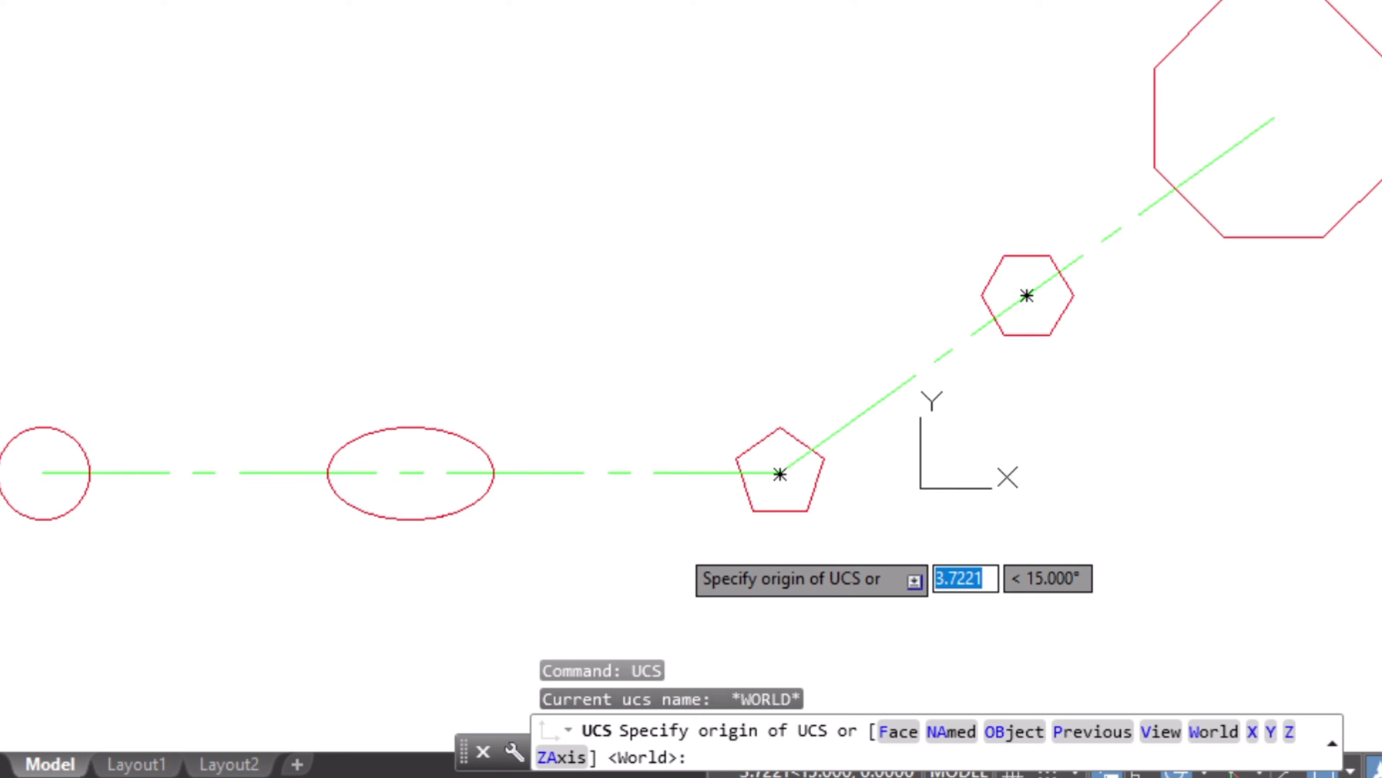
pyautogui.click(780, 473)
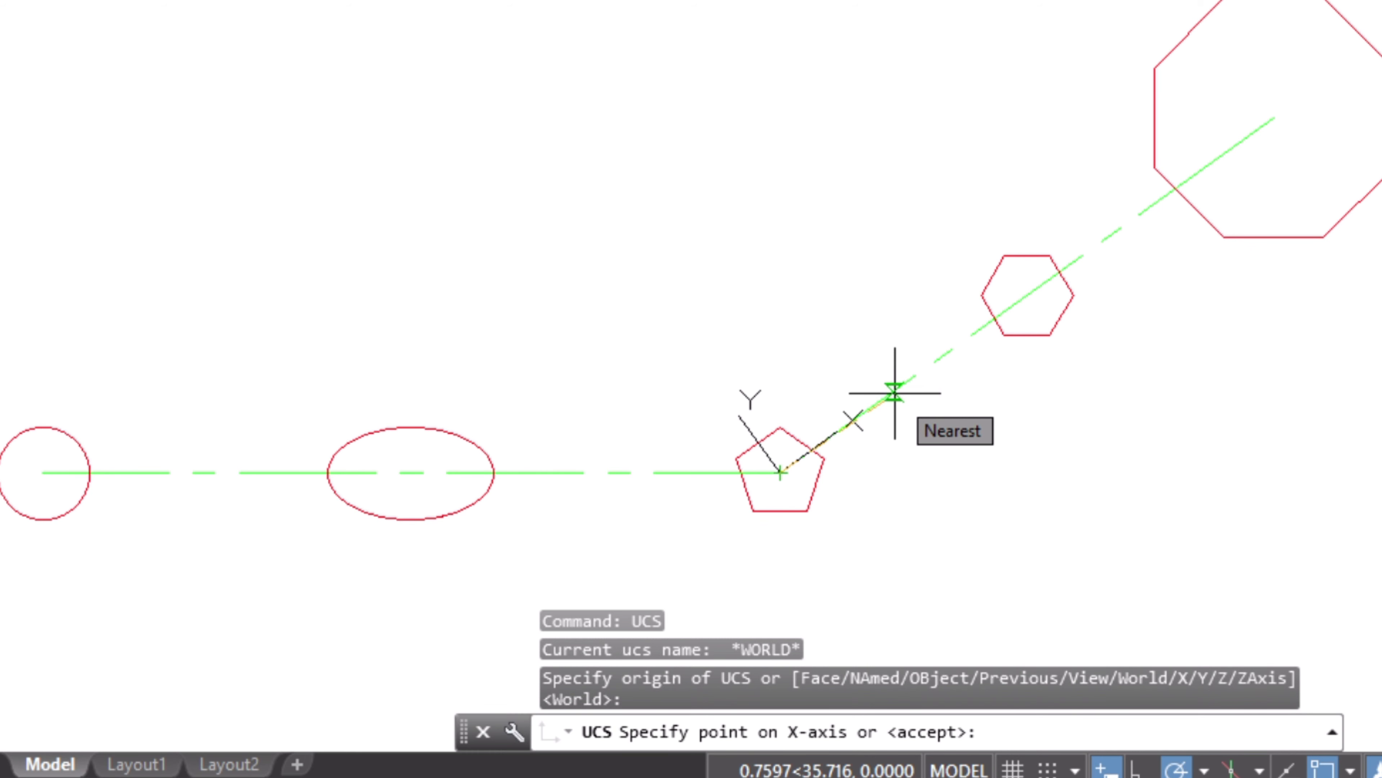
pyautogui.click(873, 406)
pyautogui.click(704, 347)
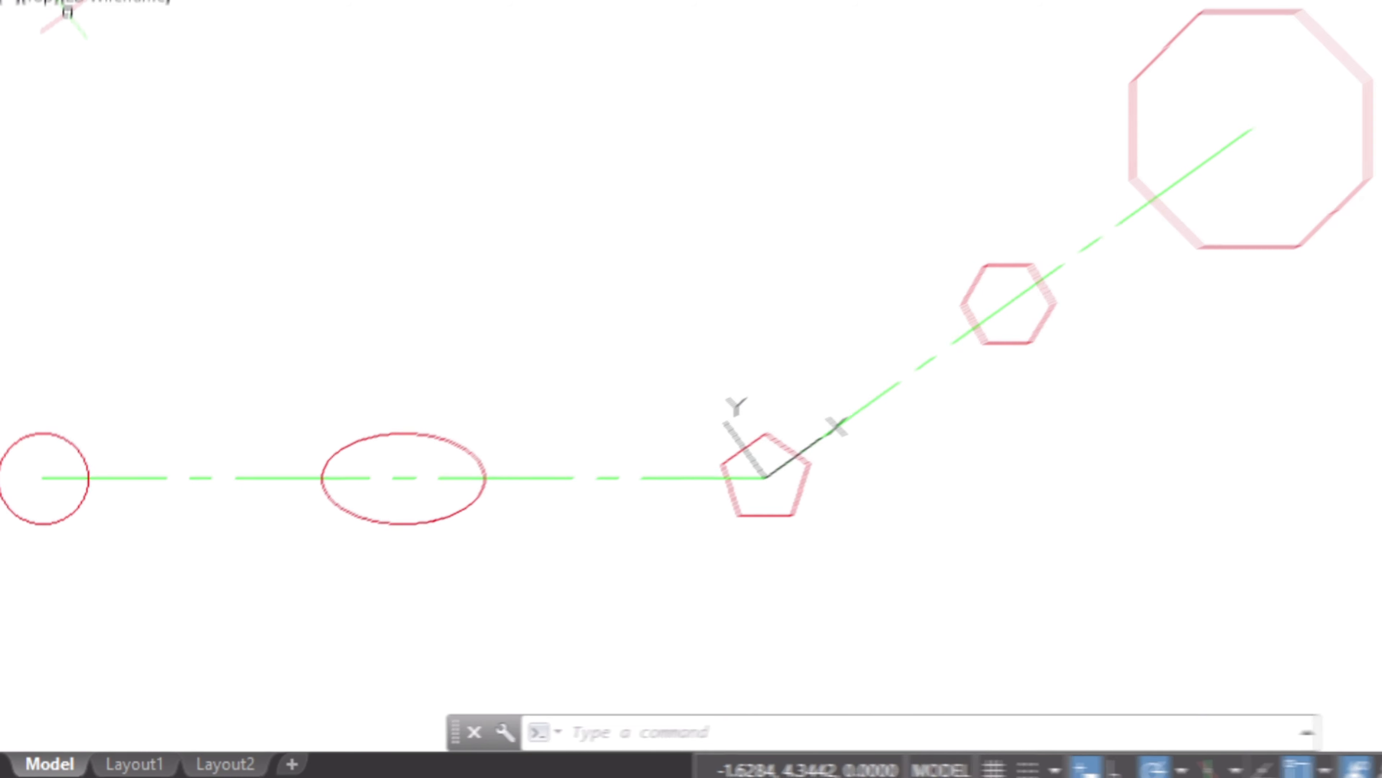
# - Make construction the current layer and check the available polar tracking angle increments
pyautogui.click(735, 26)
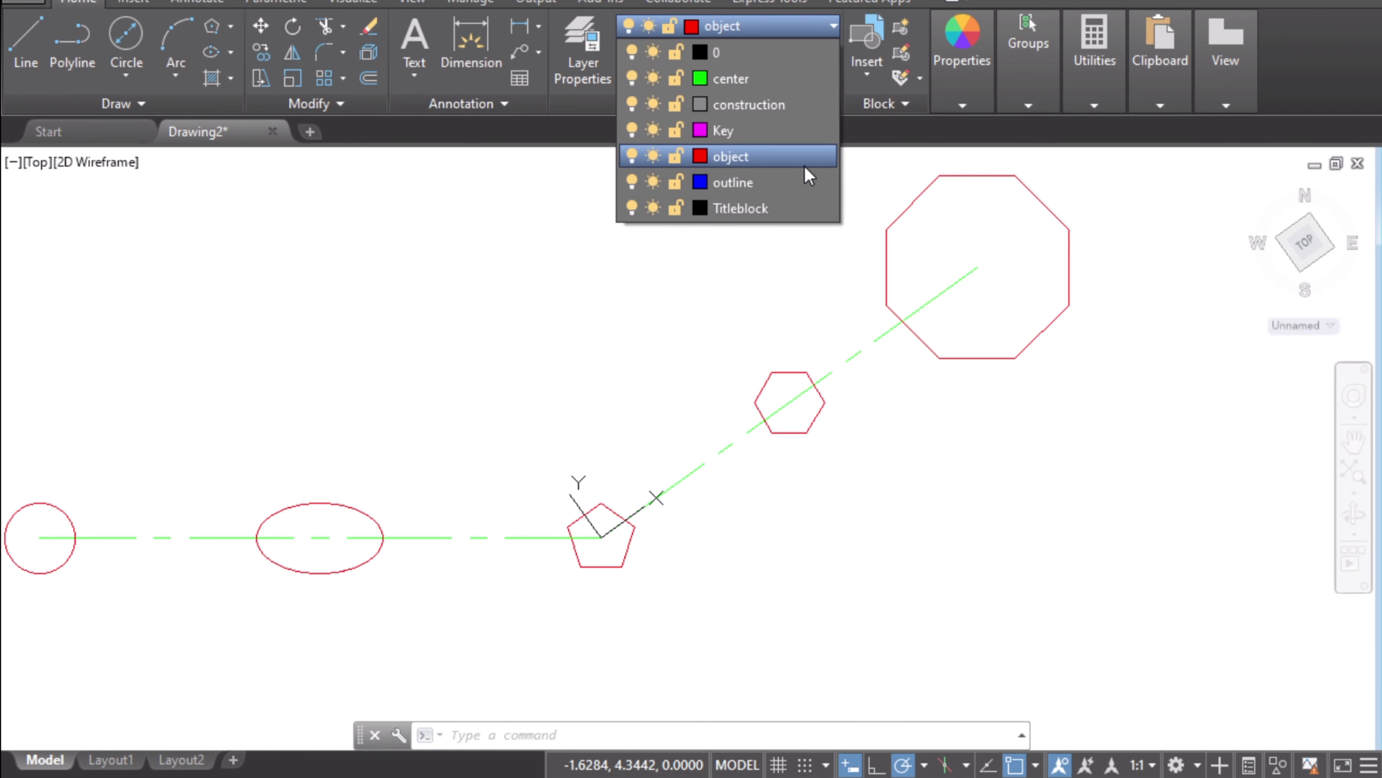
pyautogui.click(748, 105)
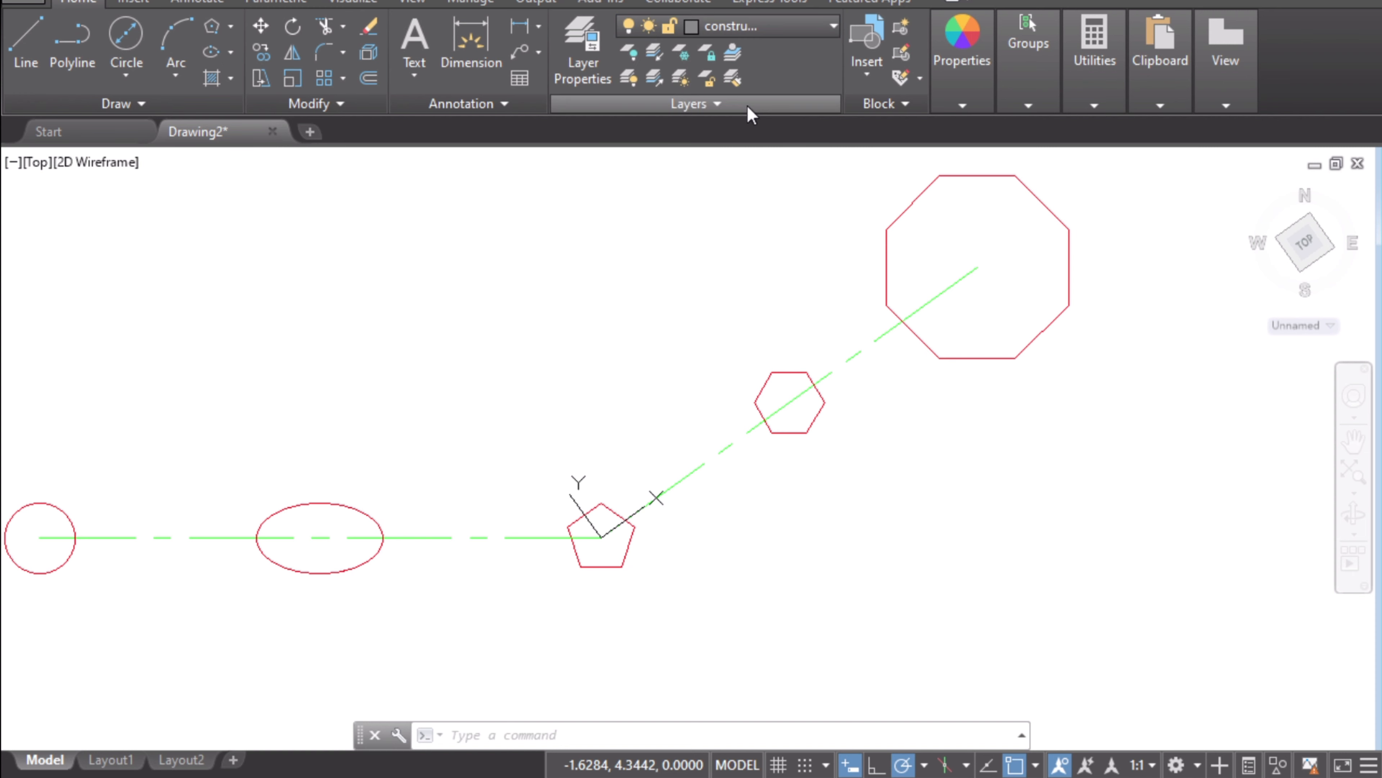
pyautogui.click(34, 52)
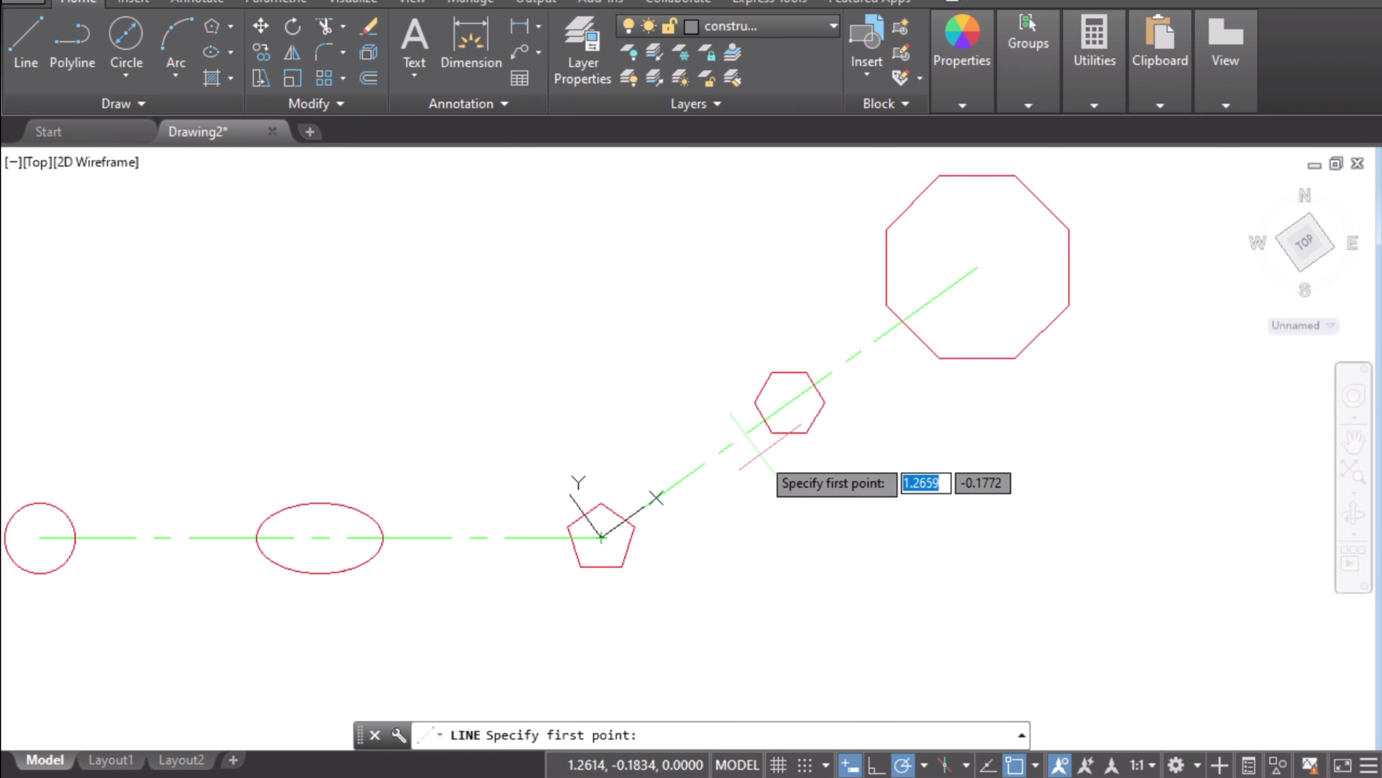
pyautogui.click(926, 765)
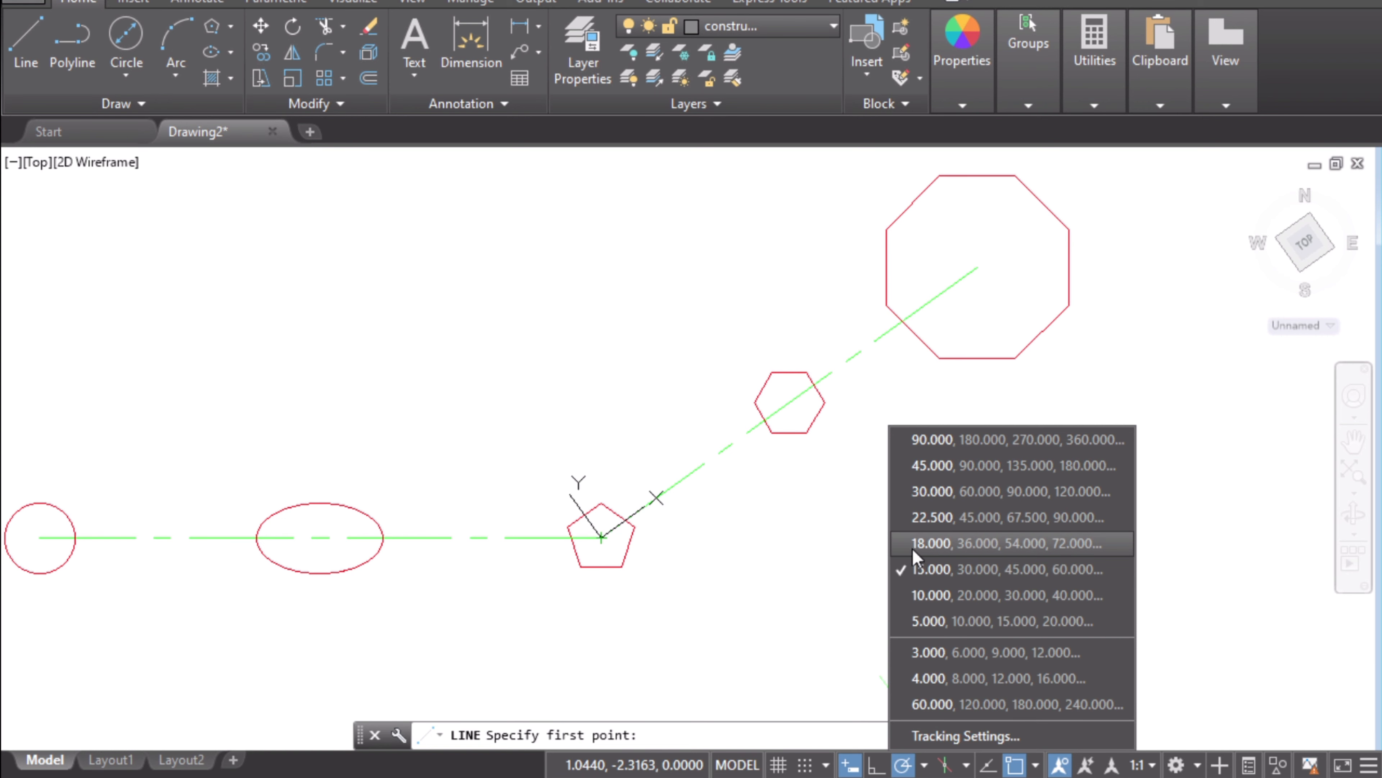
pyautogui.click(908, 718)
# - Set the drawing units' angle precision to one decimal place (0.0)
pyautogui.click(22, 2)
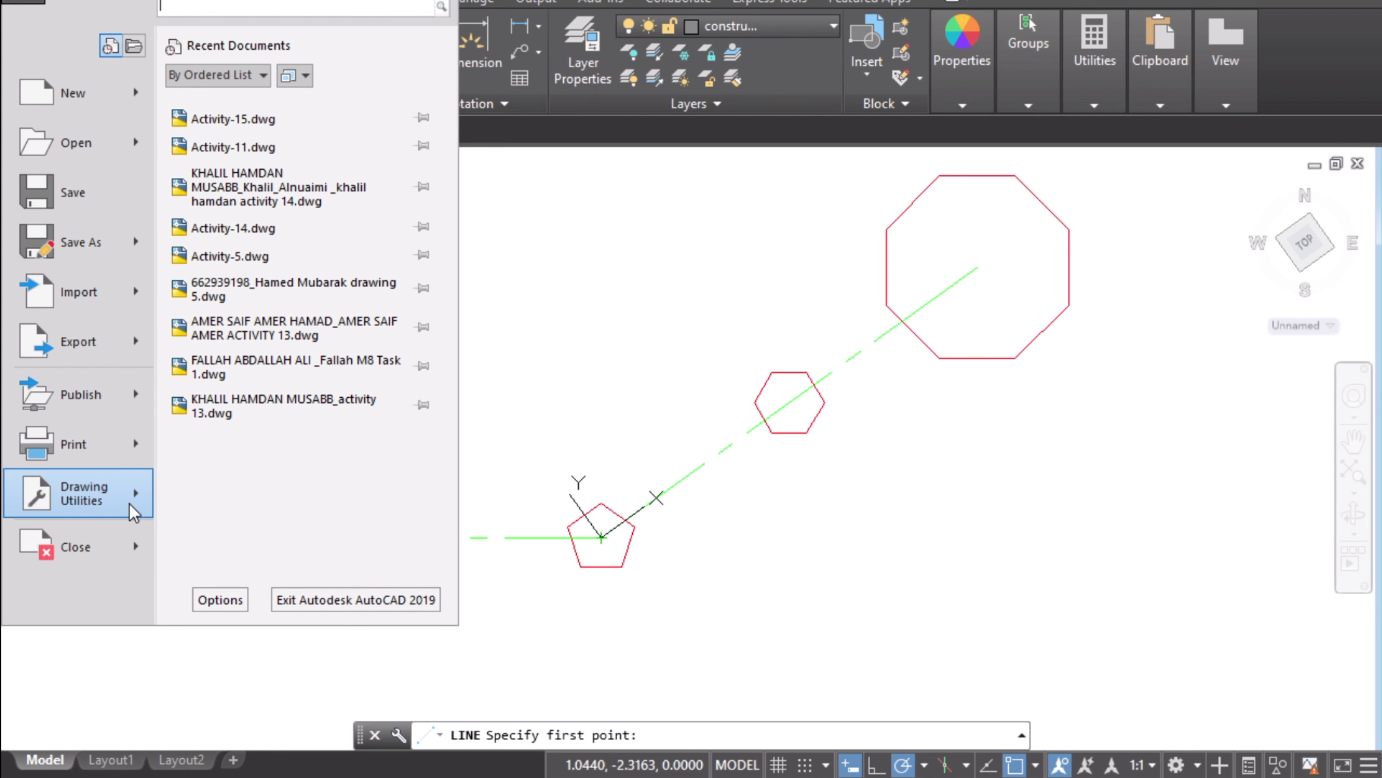
pyautogui.moveTo(133, 503)
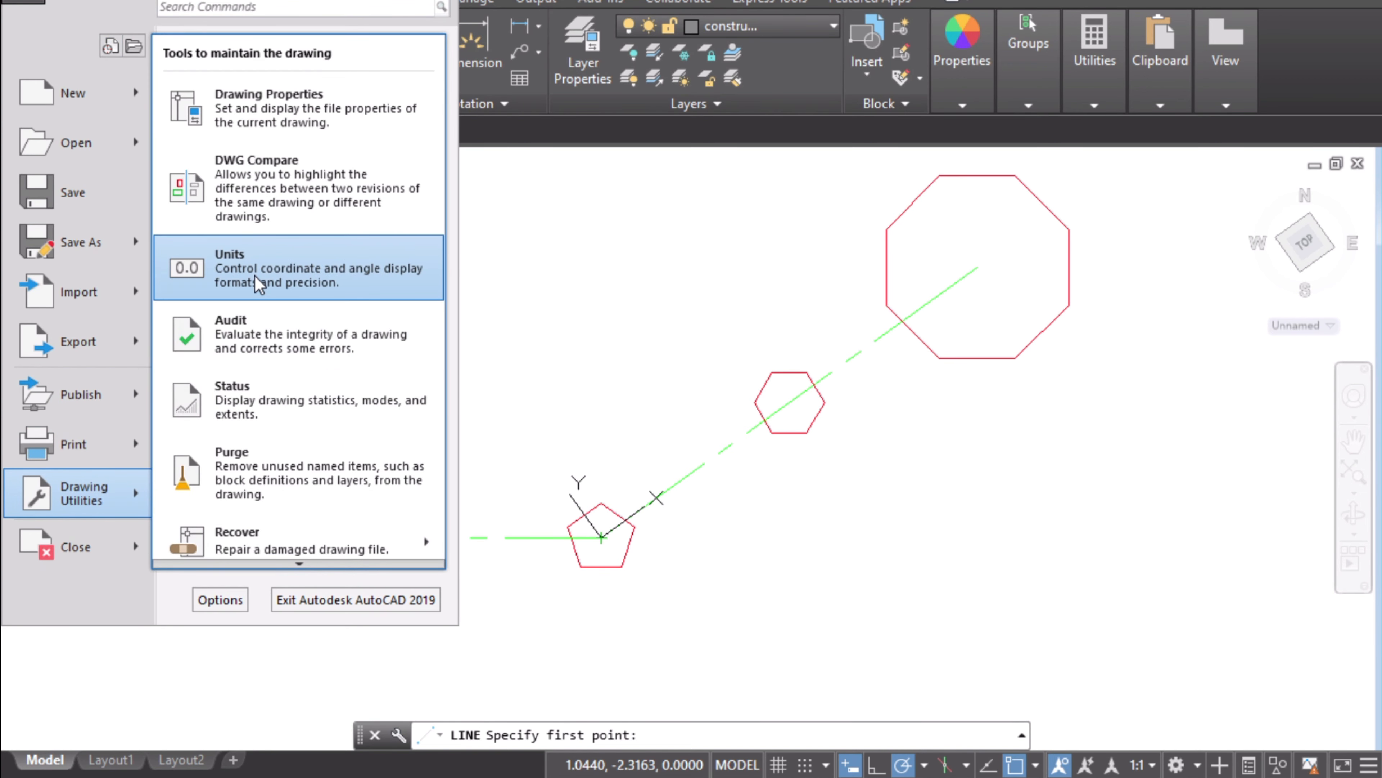
pyautogui.click(269, 284)
pyautogui.click(836, 264)
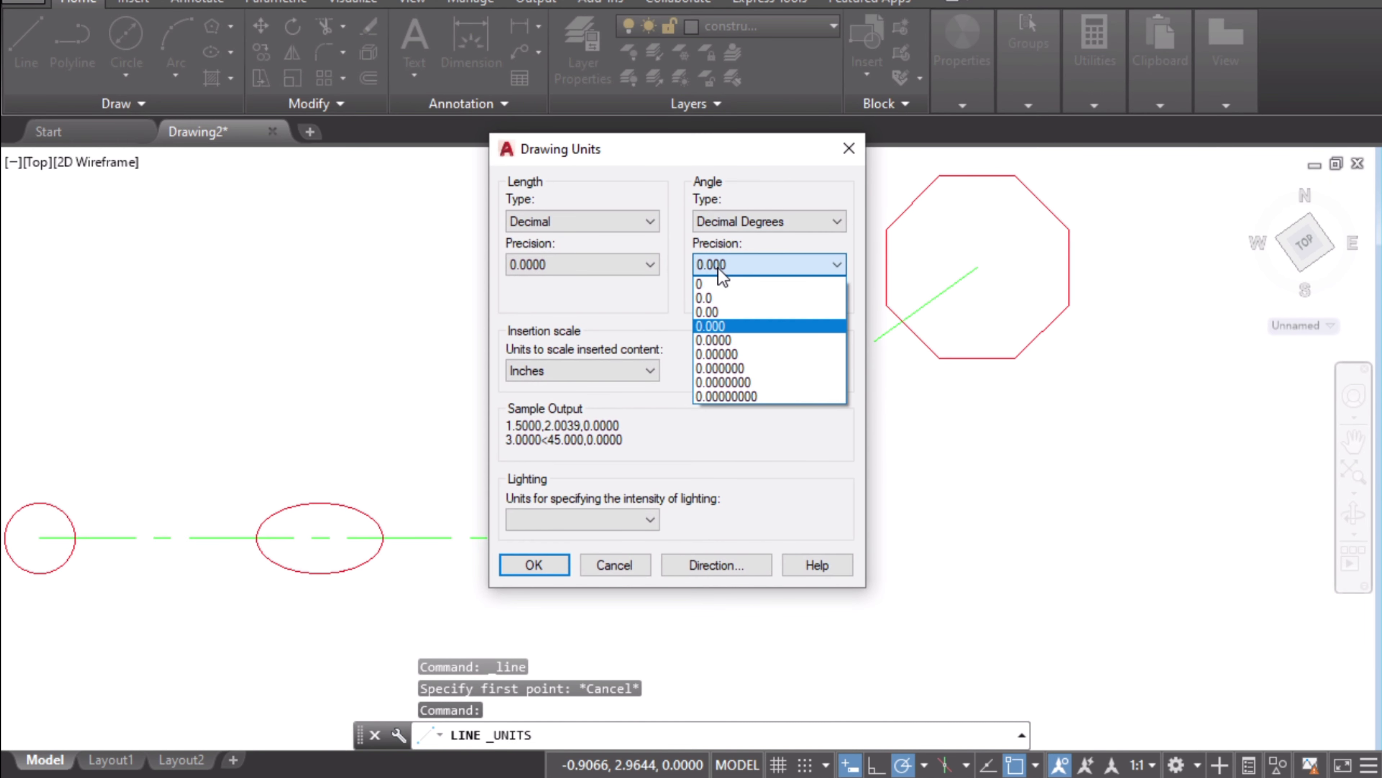
pyautogui.click(722, 298)
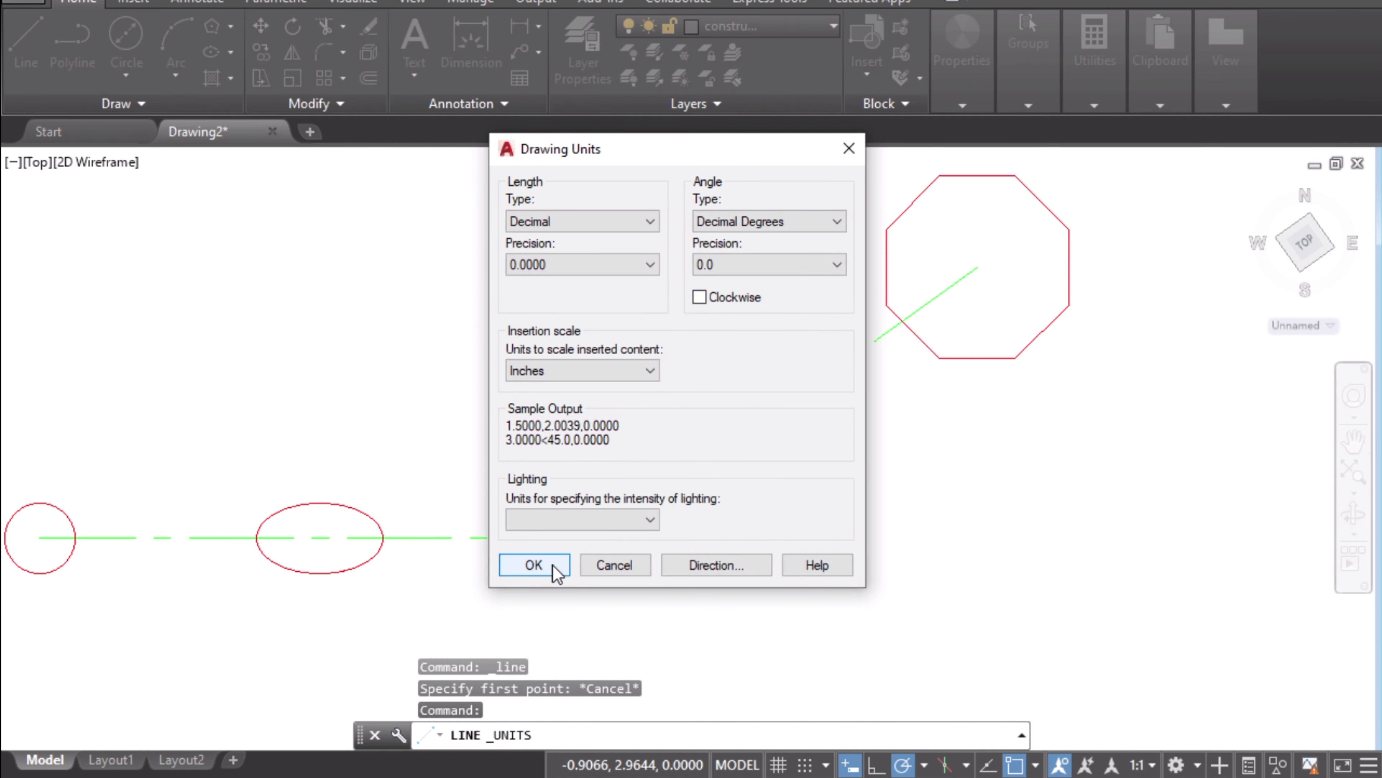
pyautogui.click(744, 267)
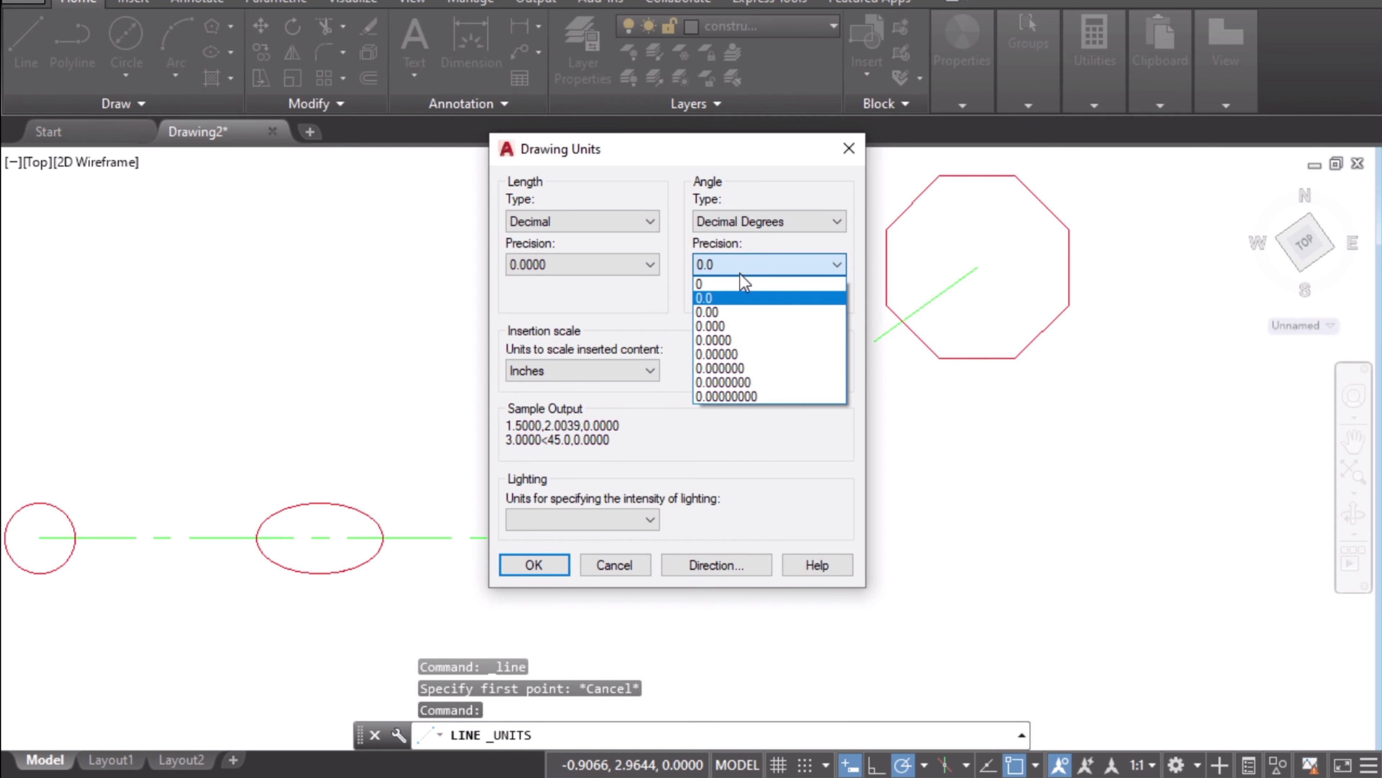
pyautogui.click(728, 311)
pyautogui.click(728, 271)
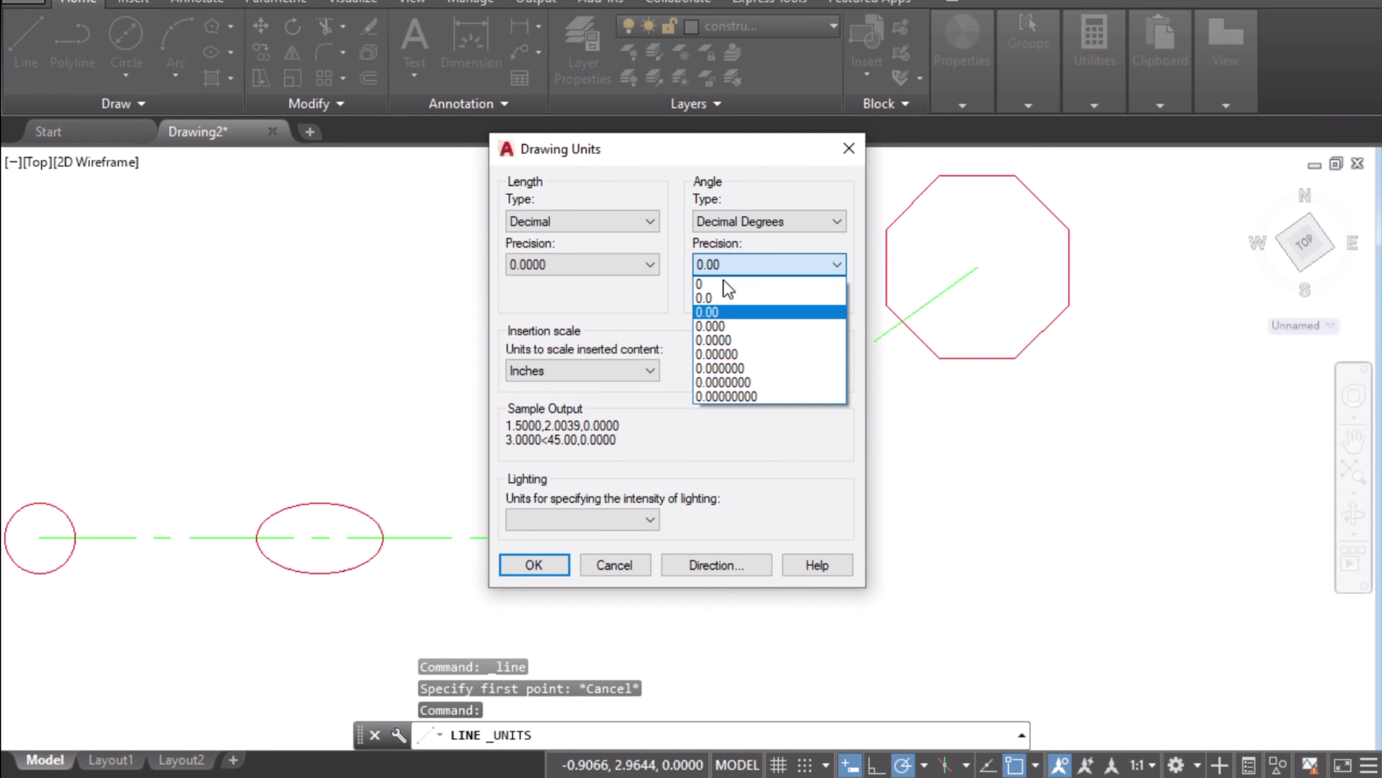
pyautogui.click(722, 298)
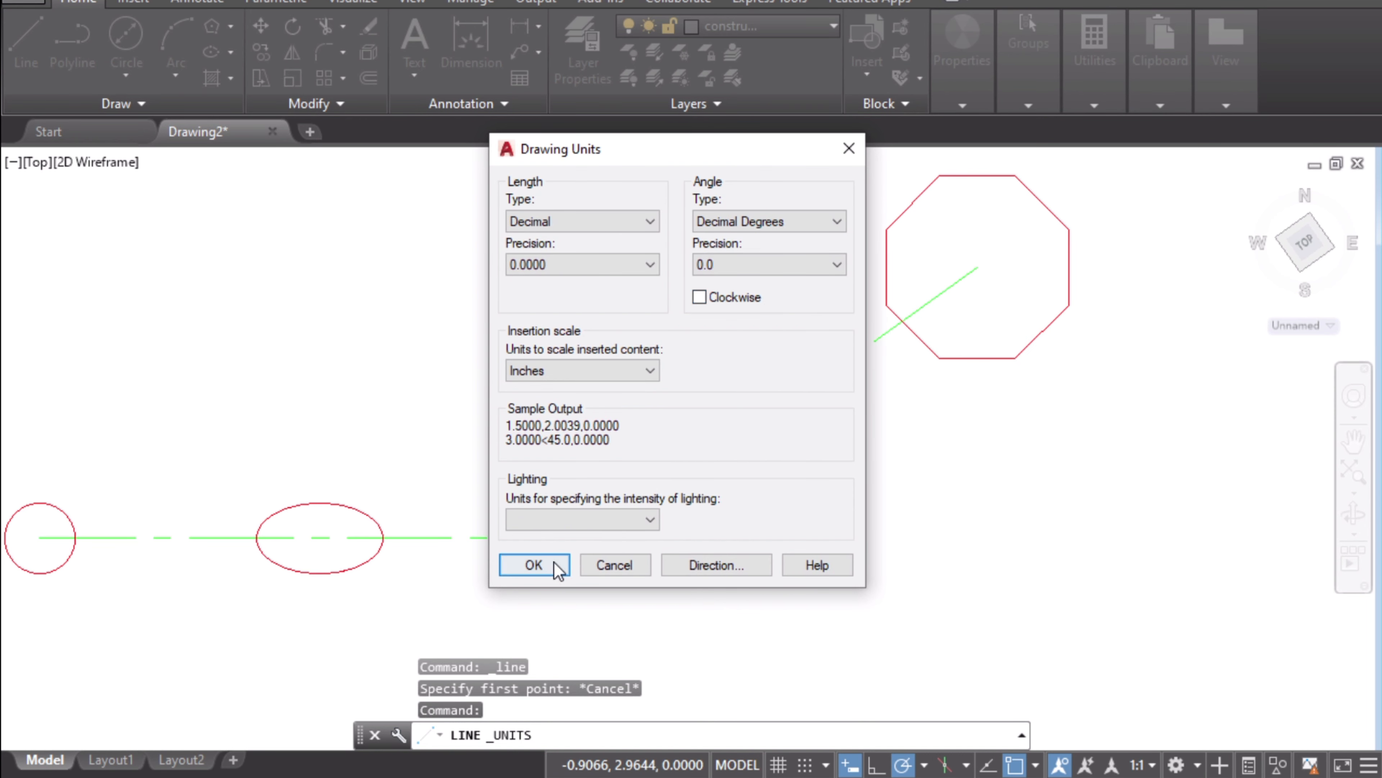
pyautogui.click(742, 267)
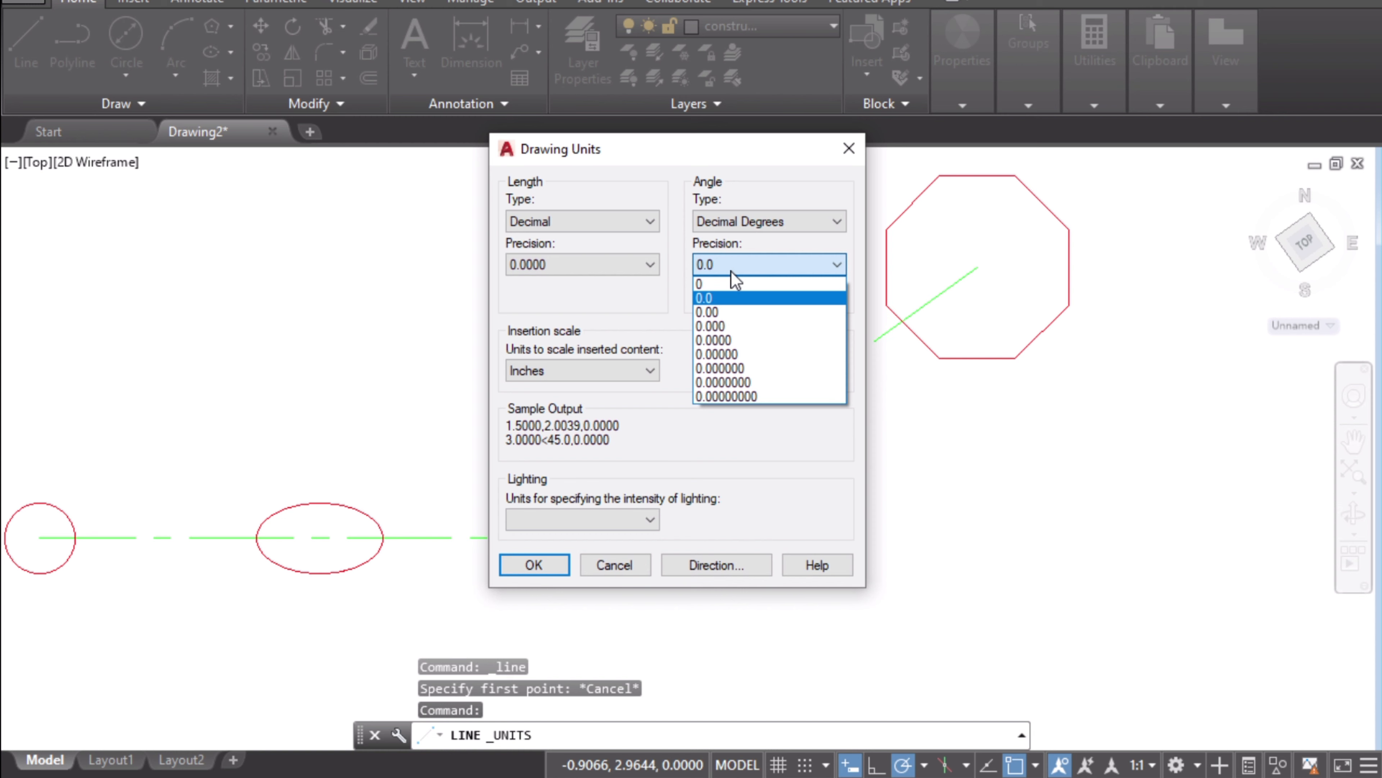
pyautogui.click(716, 294)
pyautogui.click(535, 564)
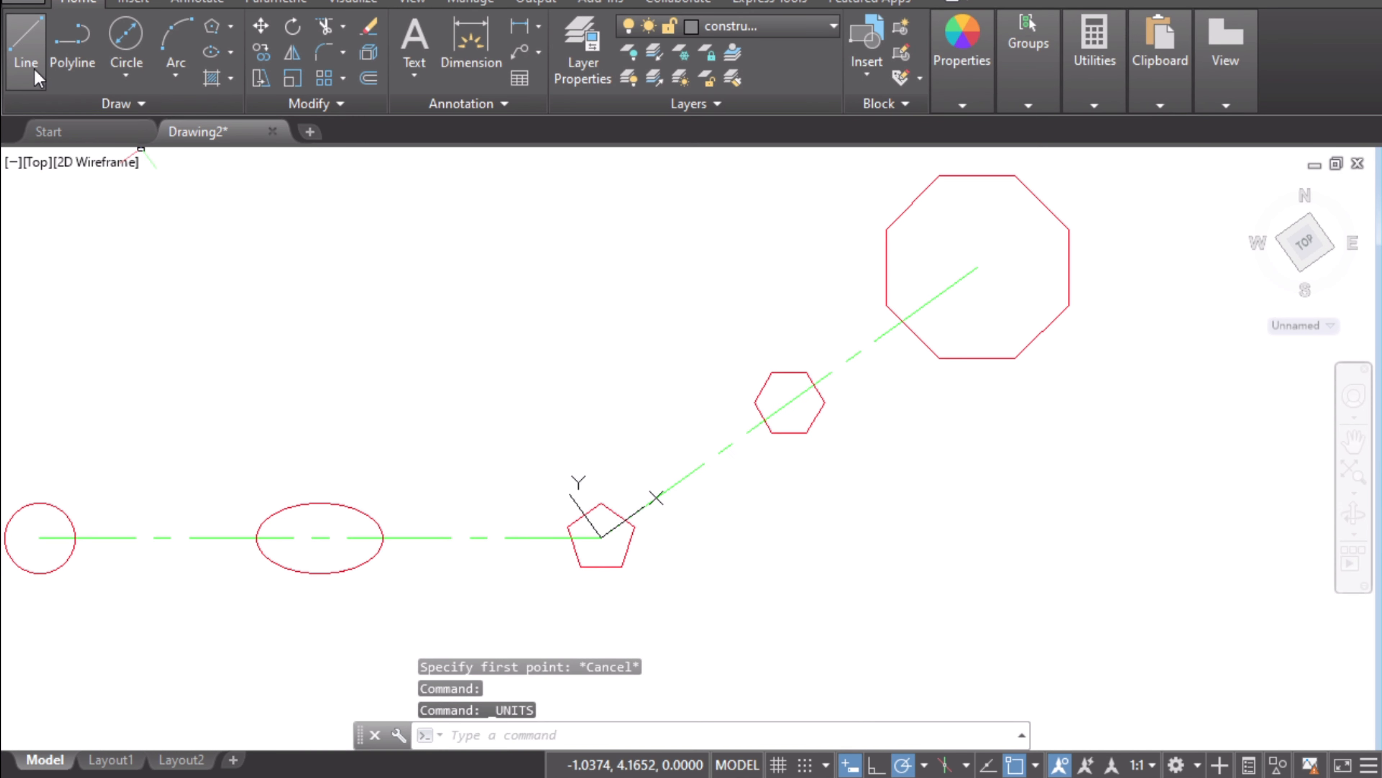
# - Draw a construction line about 6.1 units long from the pentagon's center at 345°, 15° below the slanted centerline
pyautogui.click(31, 48)
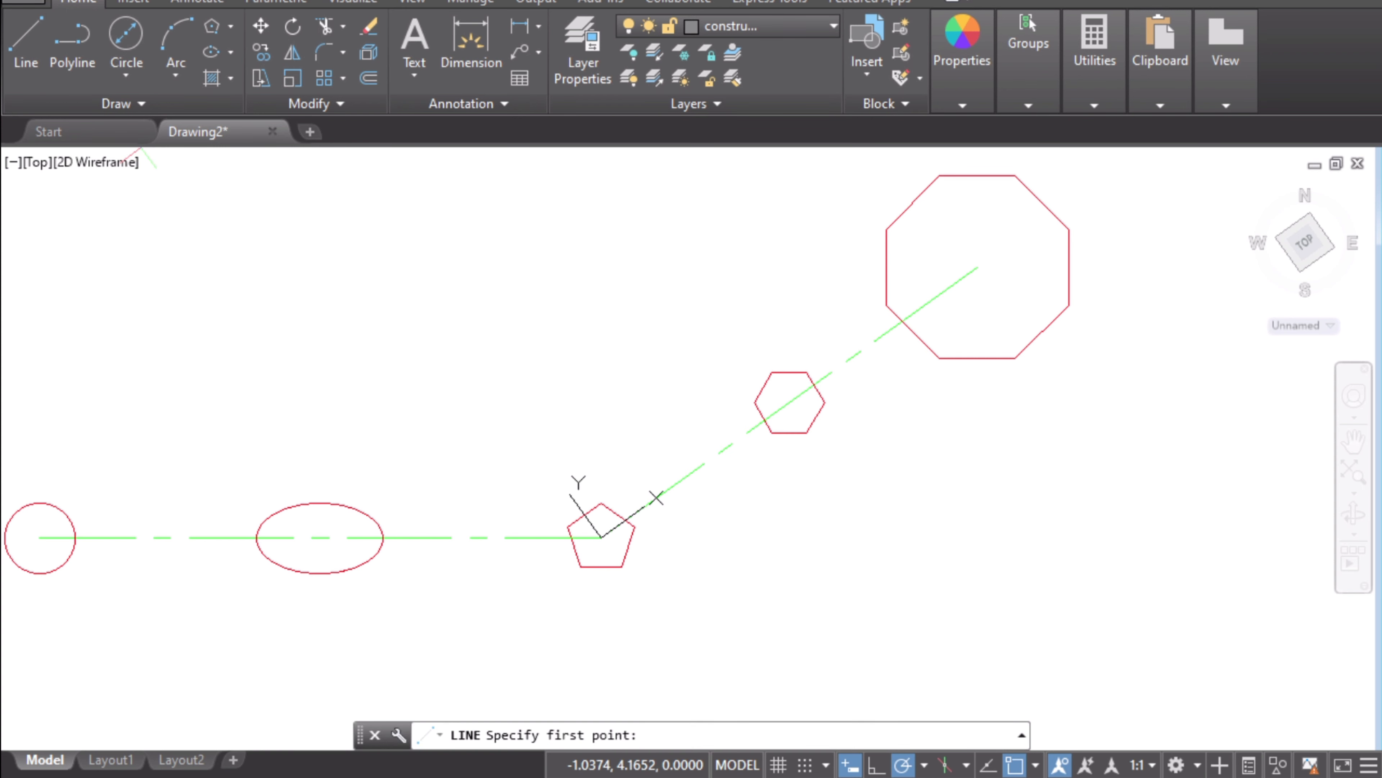
pyautogui.click(925, 765)
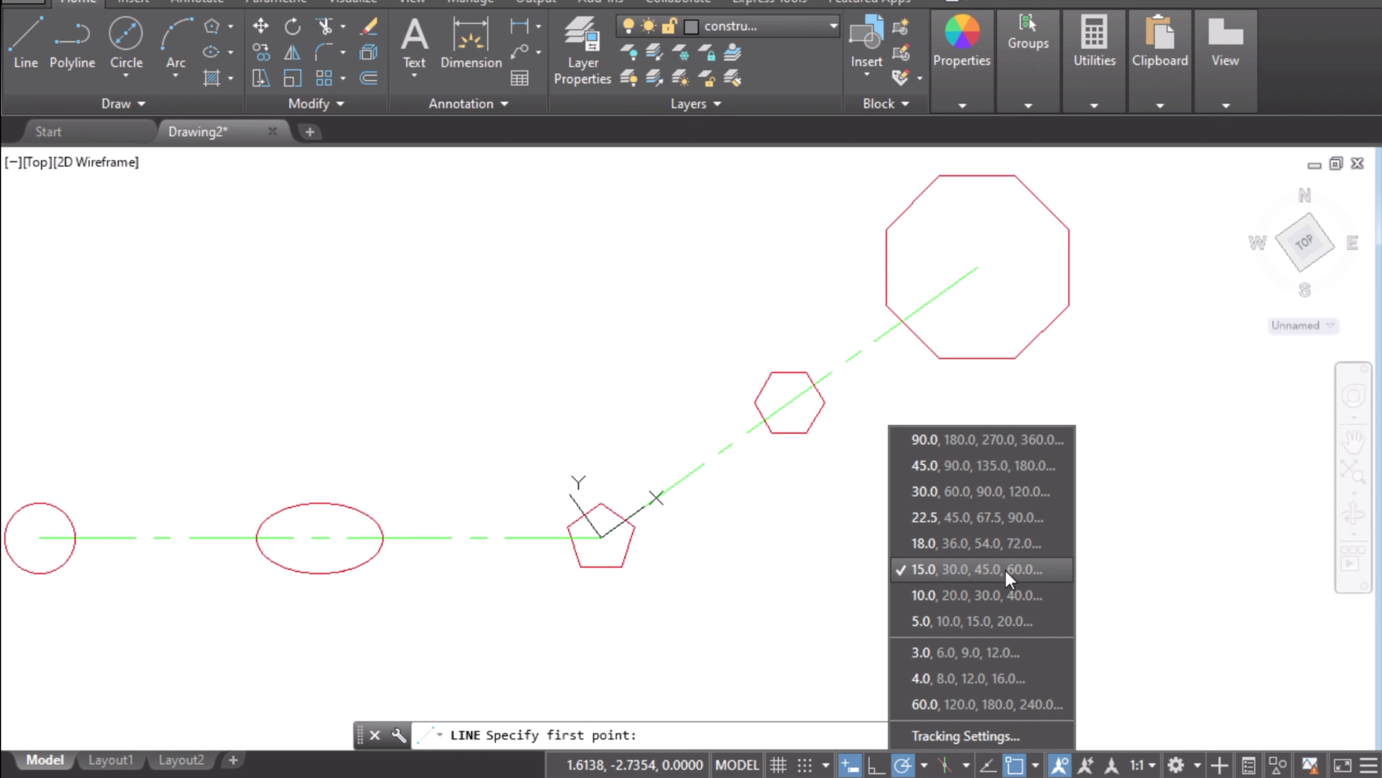
pyautogui.click(611, 544)
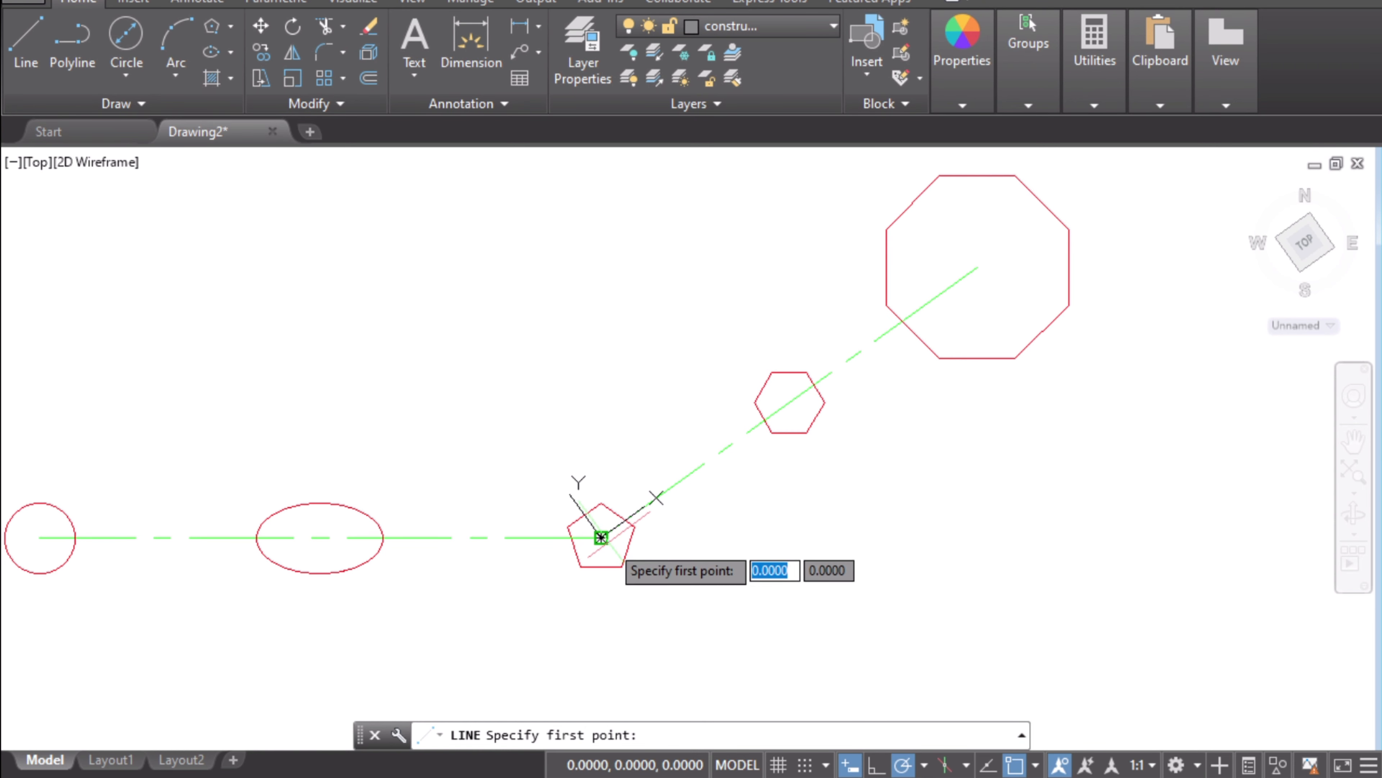
pyautogui.click(601, 537)
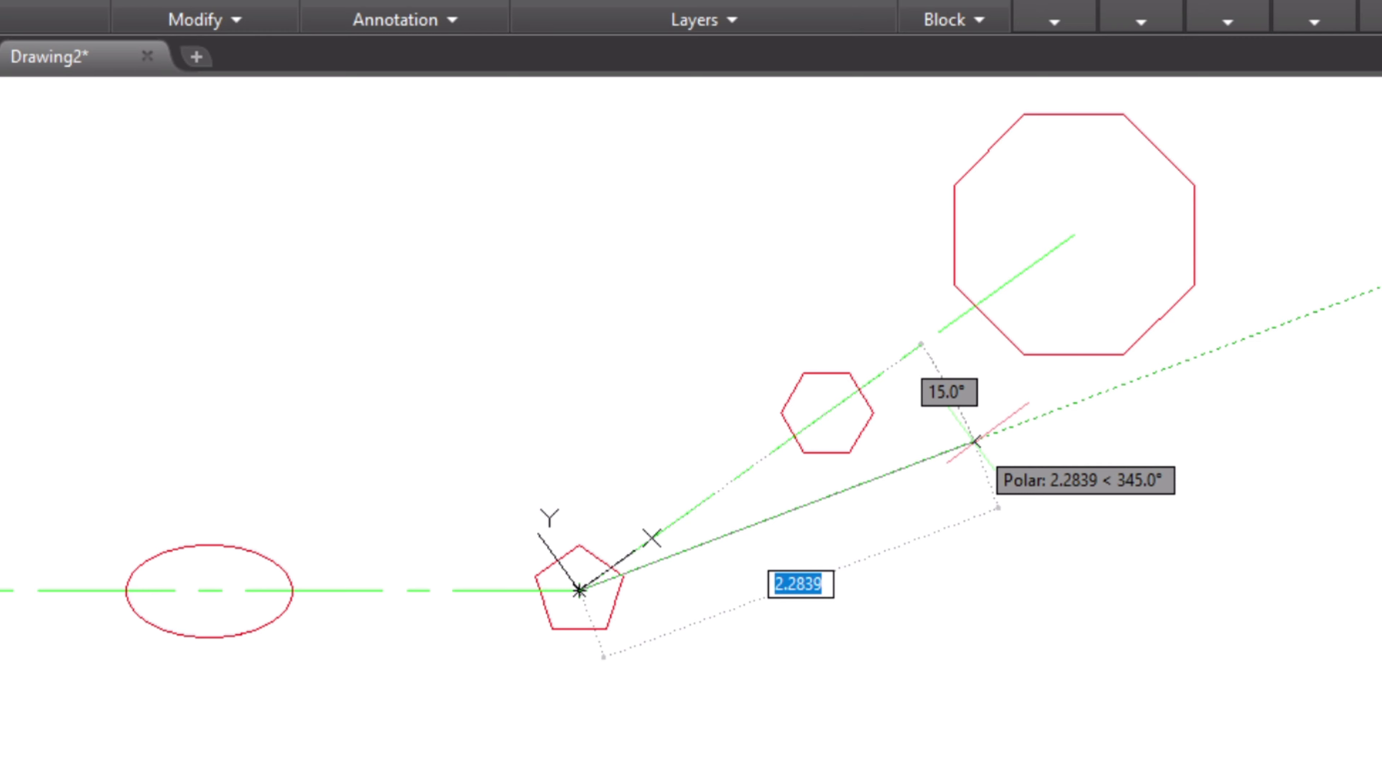
pyautogui.moveTo(974, 441)
pyautogui.mouseDown(button='middle')
pyautogui.moveTo(745, 539)
pyautogui.moveTo(546, 588)
pyautogui.mouseUp(button='middle')
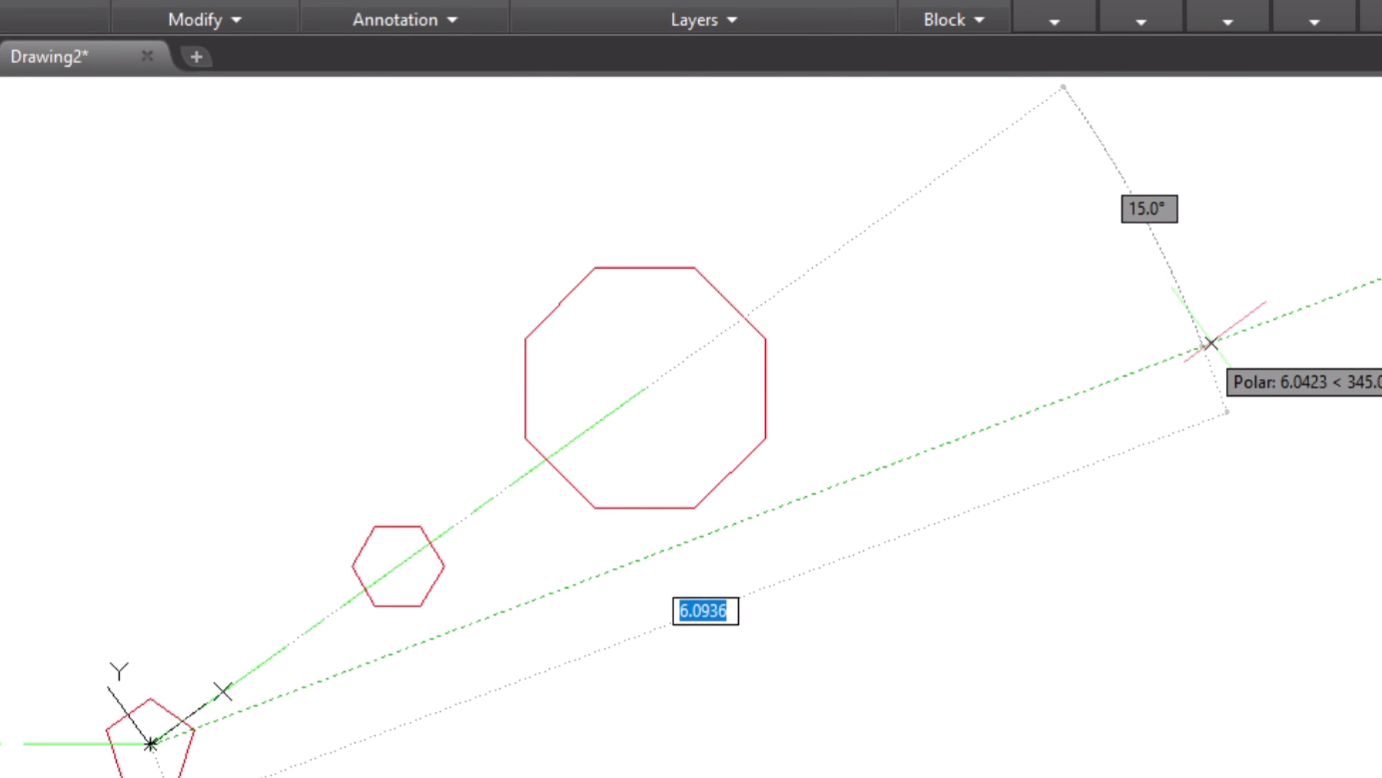
pyautogui.click(1224, 338)
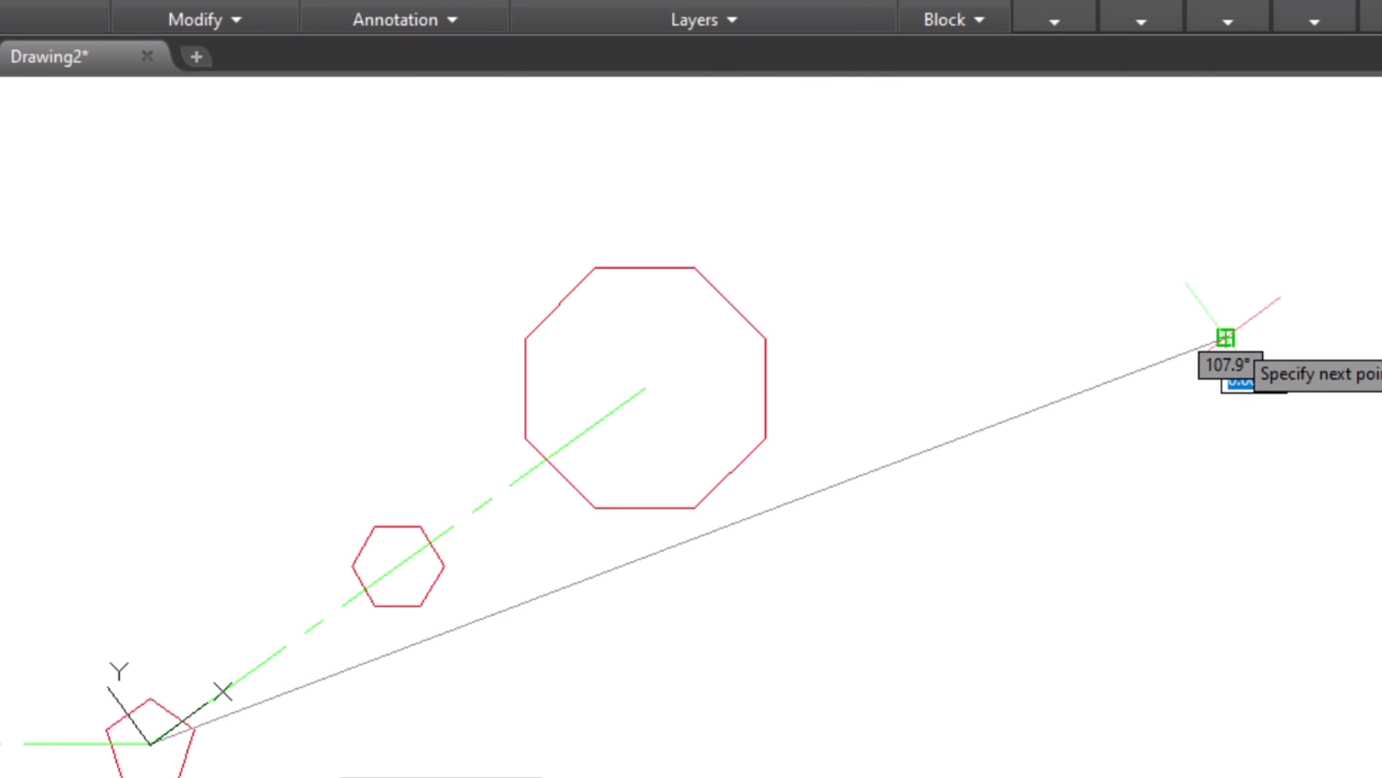
pyautogui.press('Return')
# - Draw a second construction line about 5.5 units long from the pentagon's center, 15° above the slanted centerline
pyautogui.scroll(-2, 1027, 515)
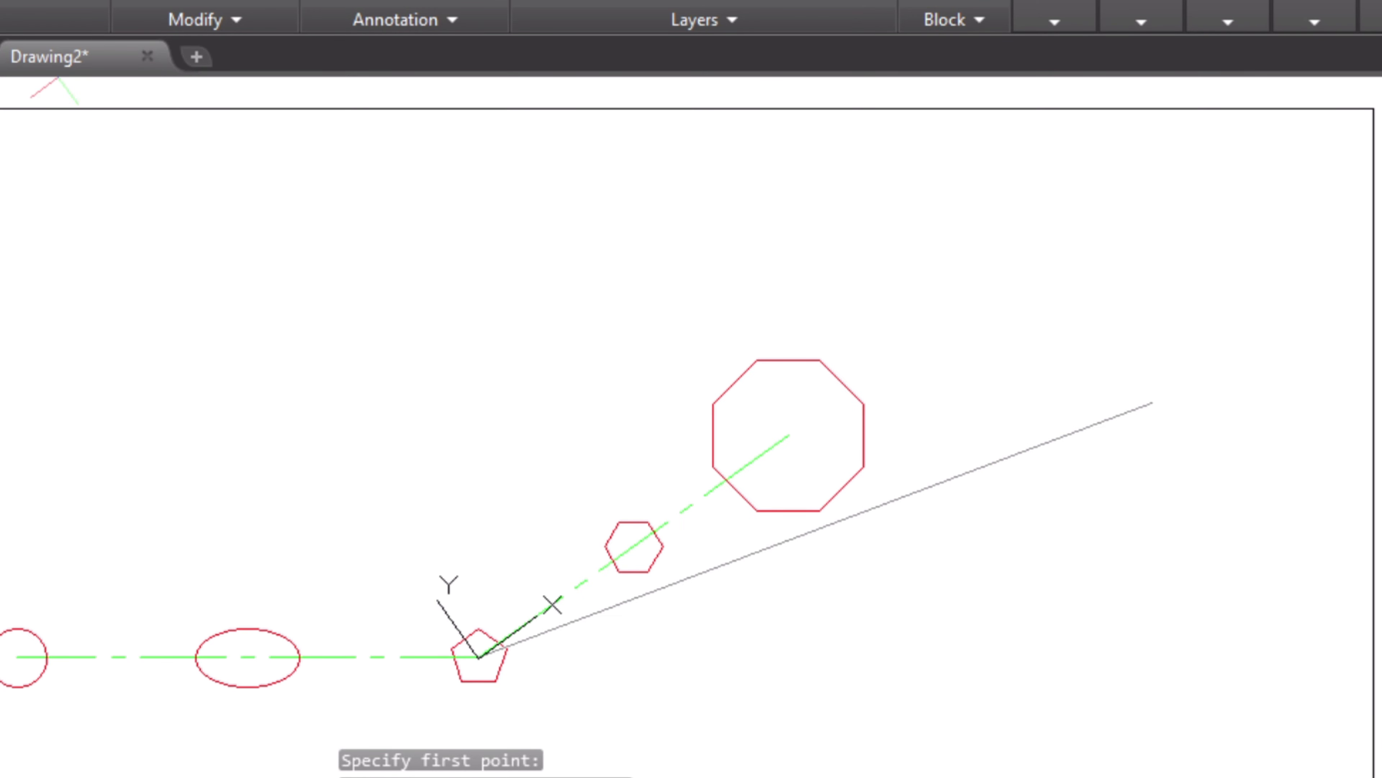
pyautogui.click(478, 658)
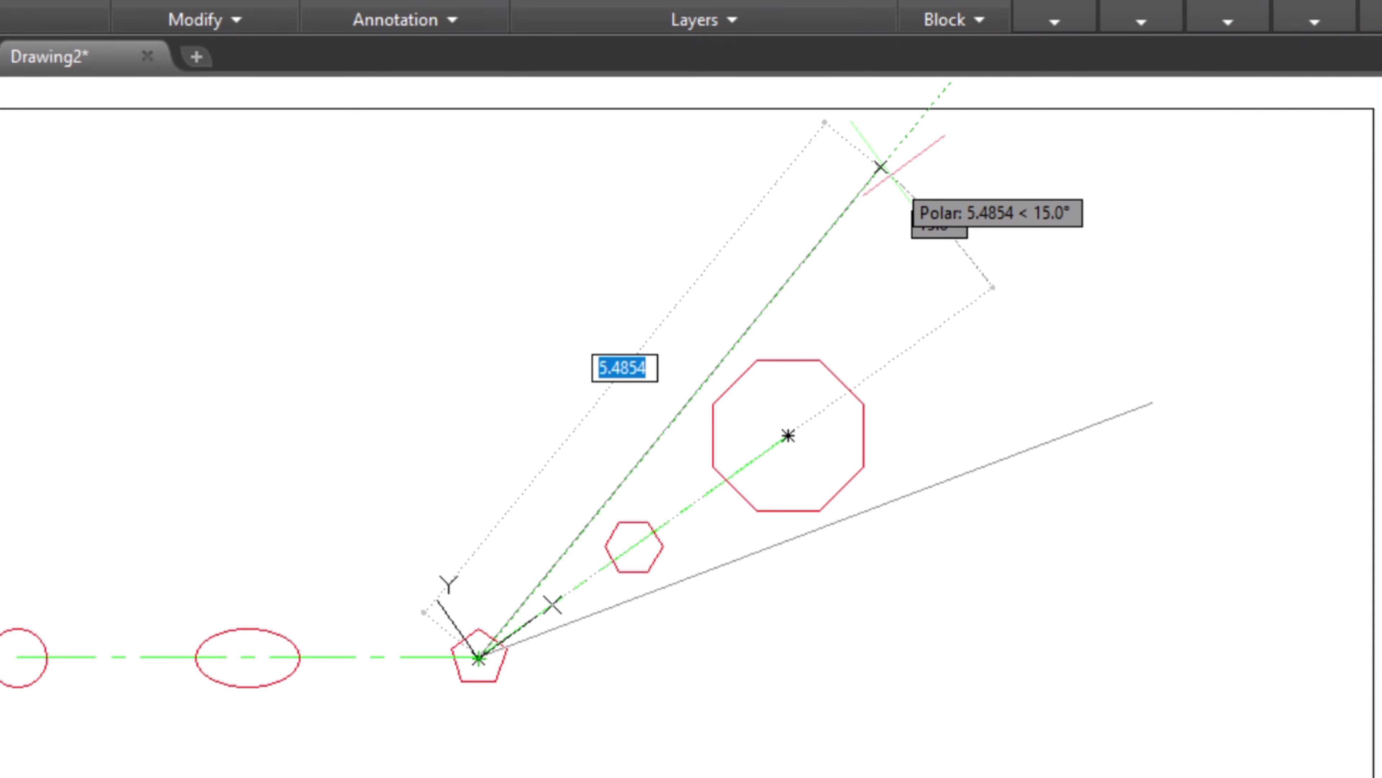
pyautogui.click(881, 167)
pyautogui.press('Return')
pyautogui.press('Return')
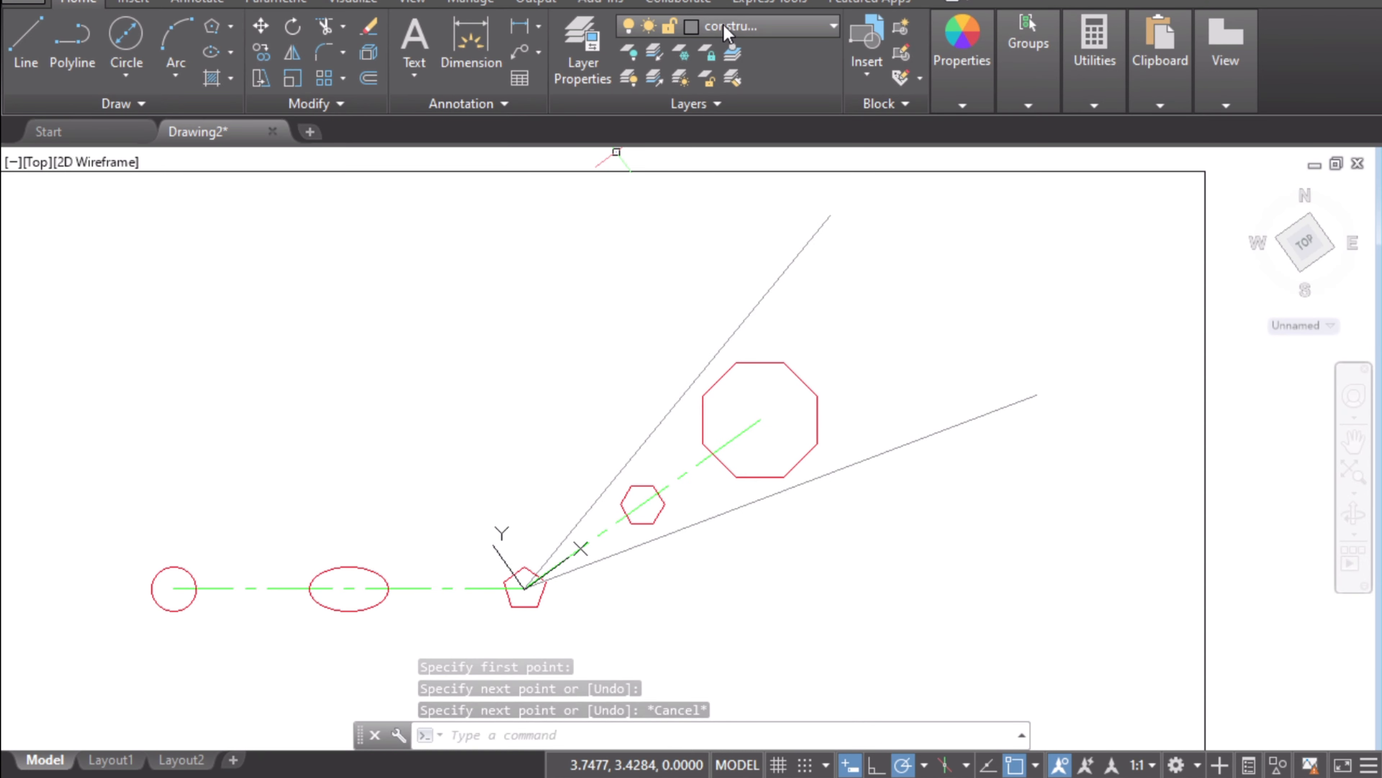
# - Keep construction as the current layer, and switch to Snip & Sketch to highlight the 4.16 R dimension on the reference drawing
pyautogui.click(762, 26)
pyautogui.click(760, 104)
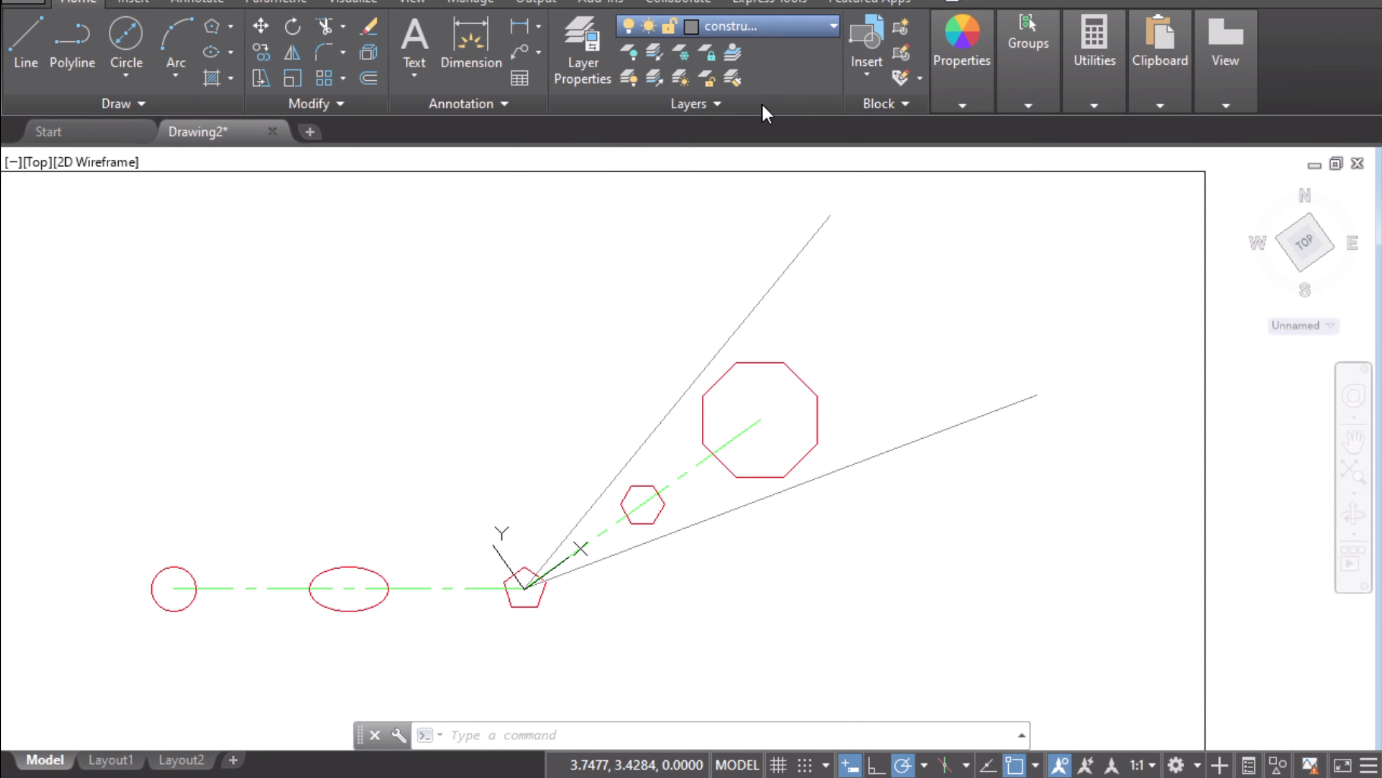
pyautogui.hotkey('alt', 'Tab')
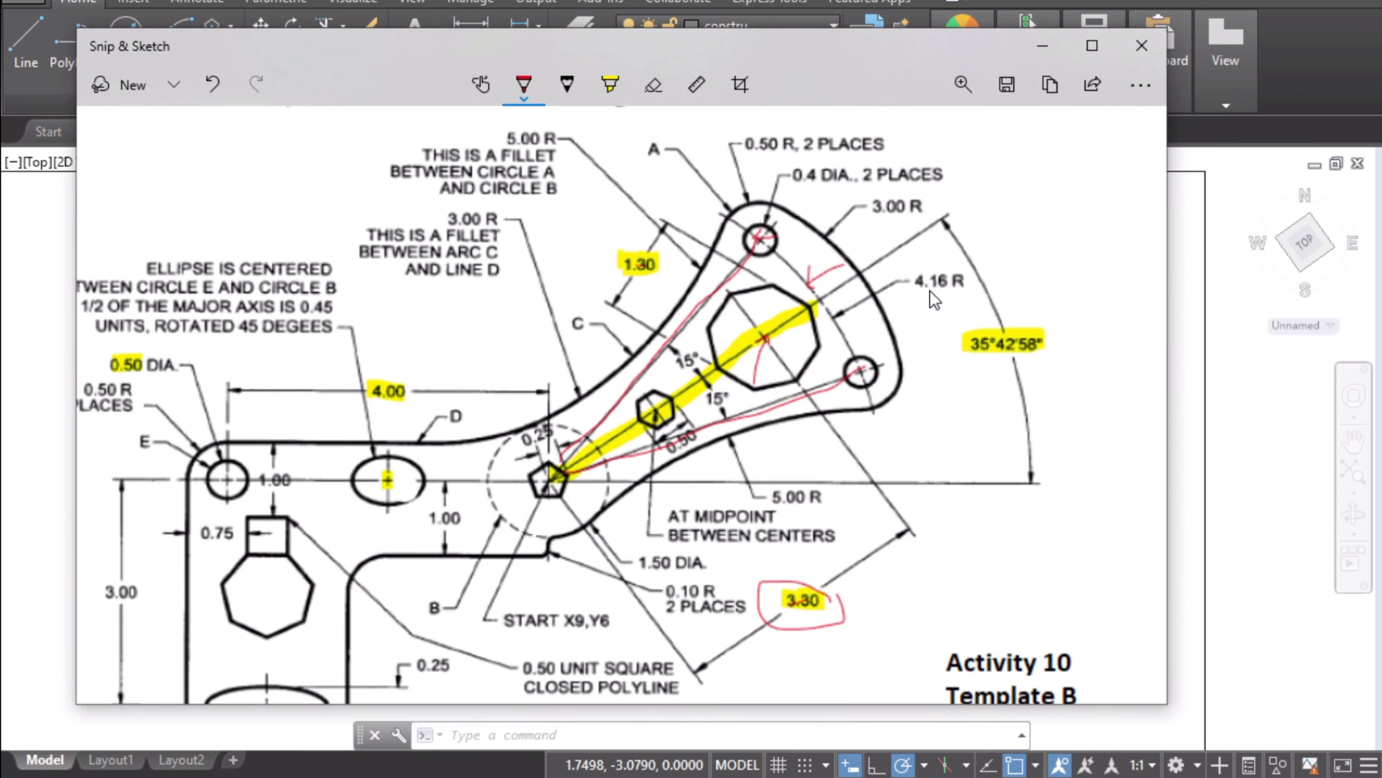
pyautogui.click(611, 84)
pyautogui.moveTo(951, 282); pyautogui.dragTo(963, 281)
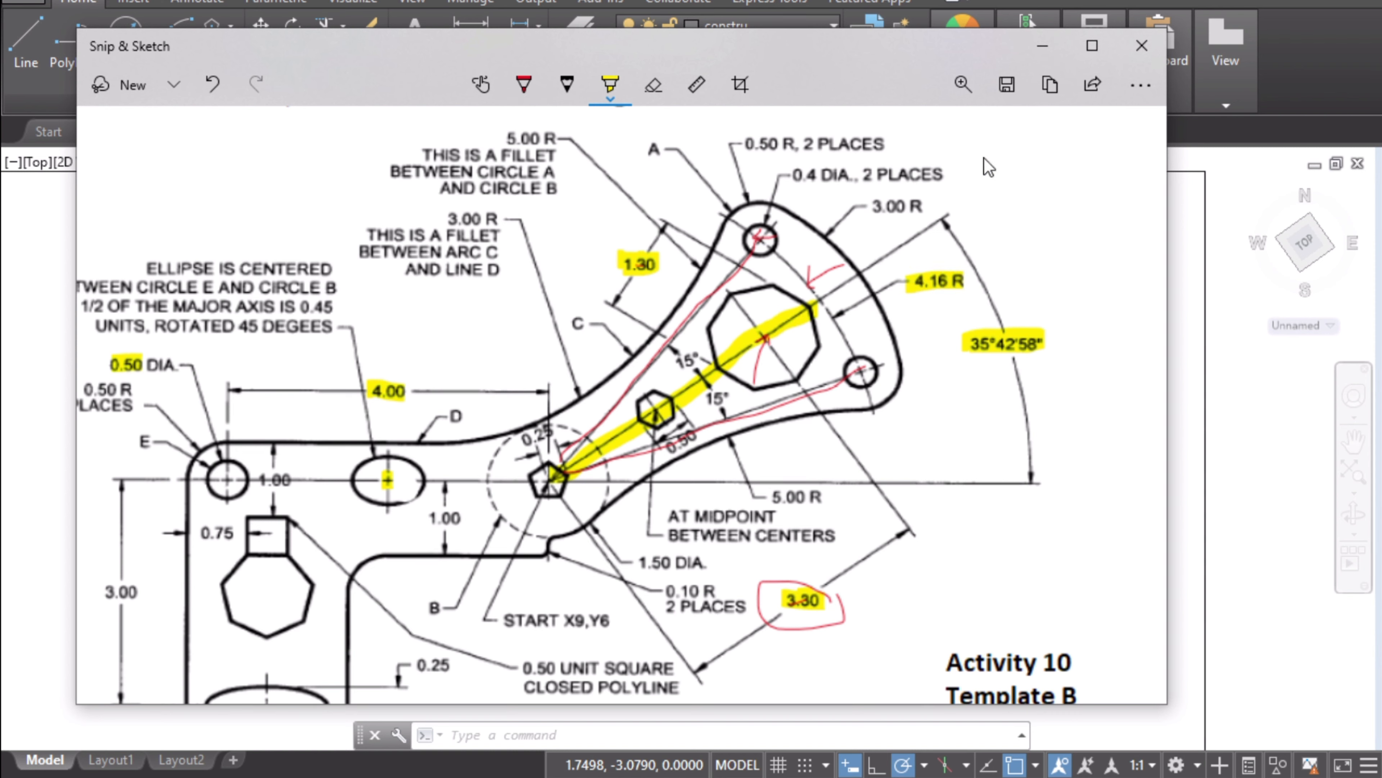
pyautogui.click(1042, 45)
pyautogui.click(1055, 55)
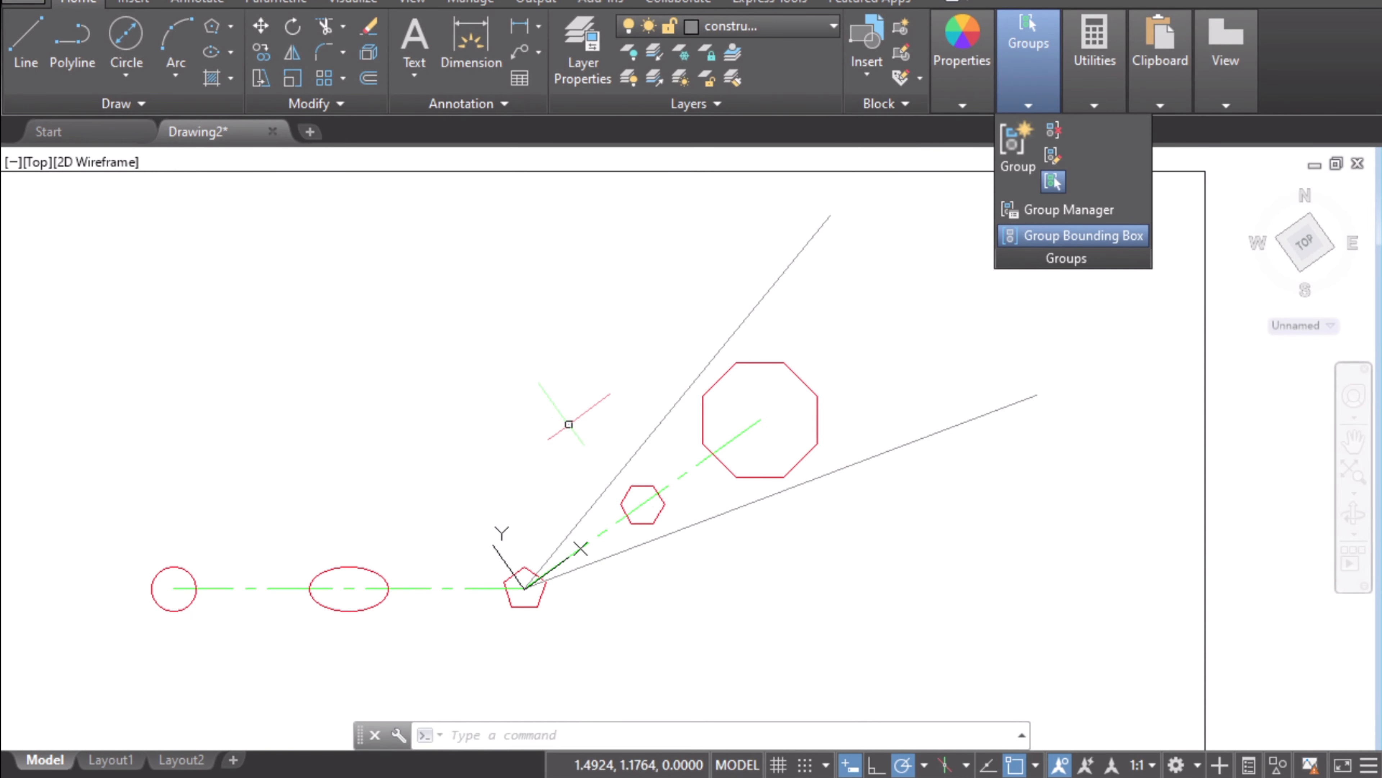
# - Check the 4.16 R dimension on the reference drawing and draw a circle of radius 4.16 centered on the pentagon's center
pyautogui.click(125, 75)
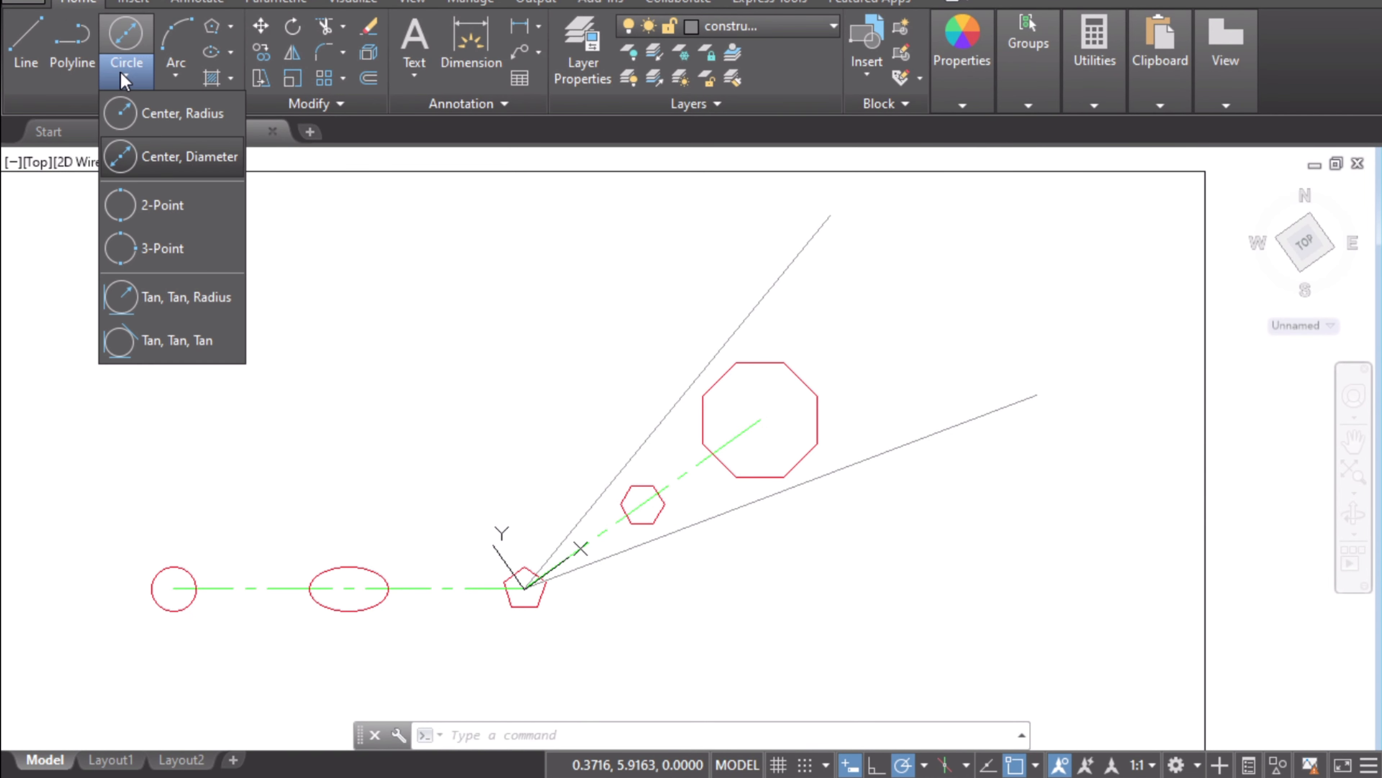
pyautogui.click(167, 127)
pyautogui.hotkey('alt', 'Tab')
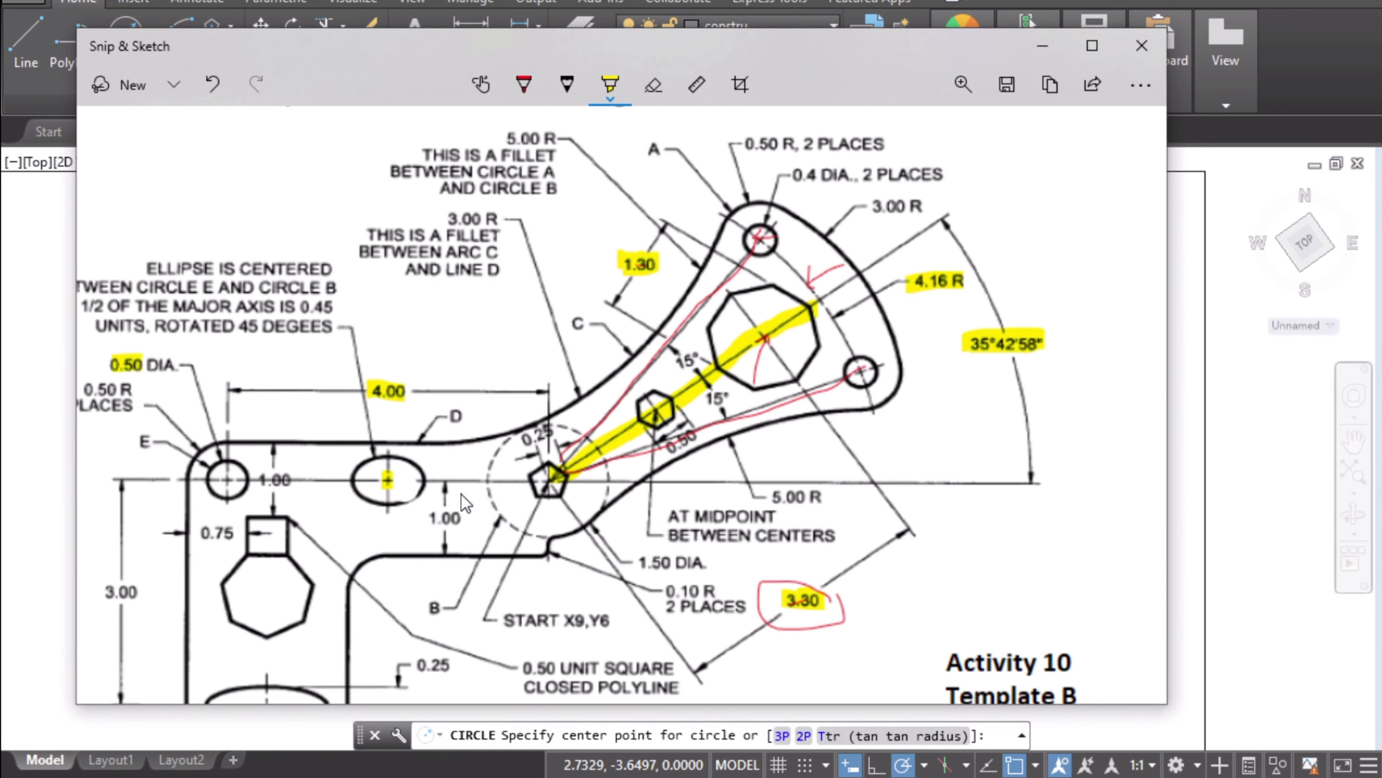
pyautogui.click(1042, 48)
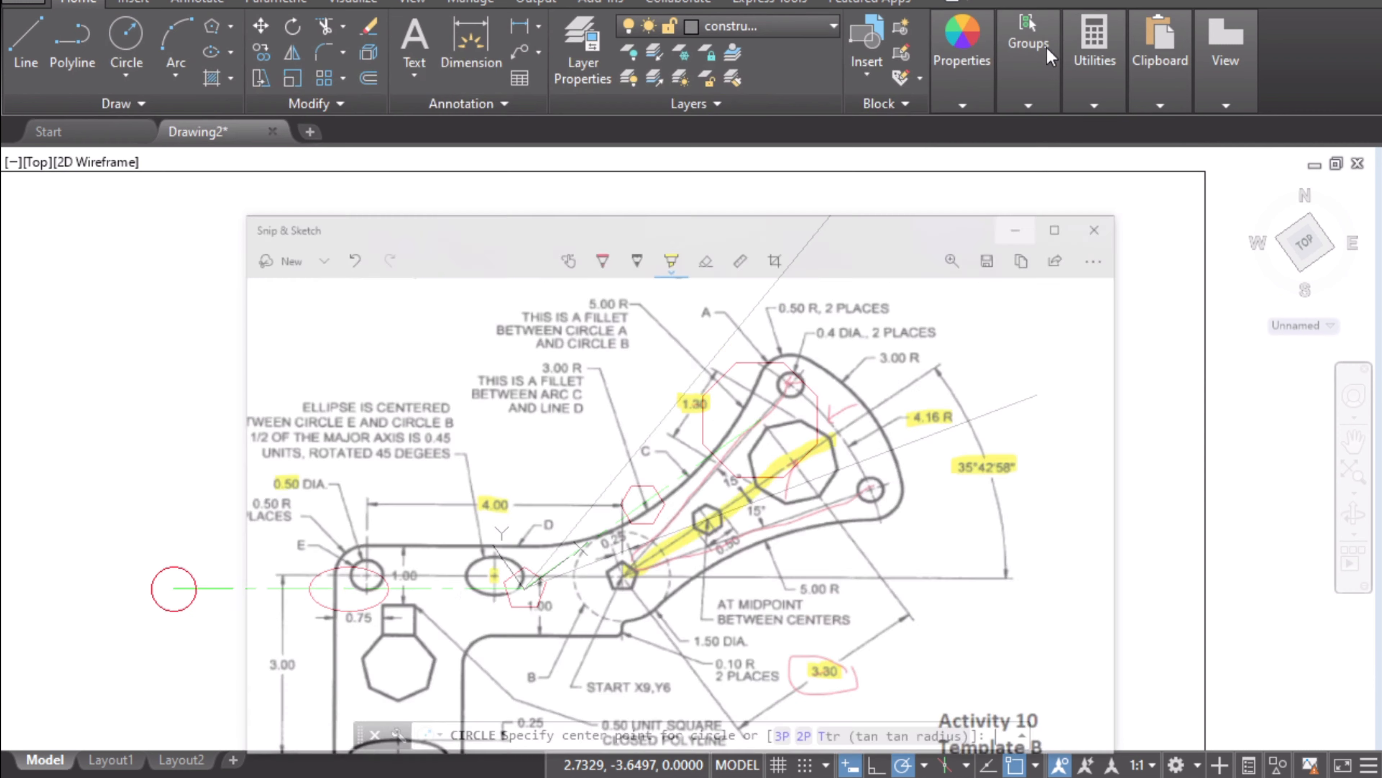
pyautogui.click(524, 589)
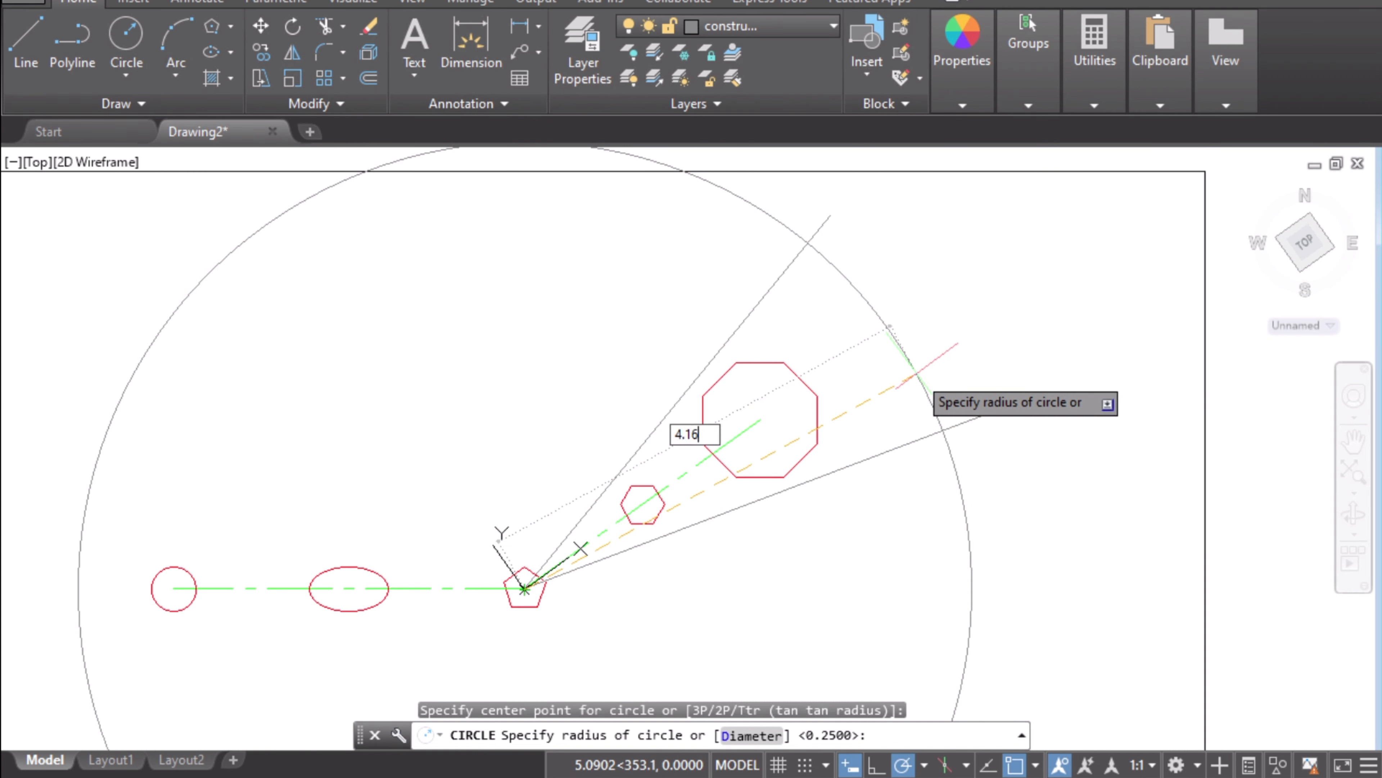
pyautogui.press('Return')
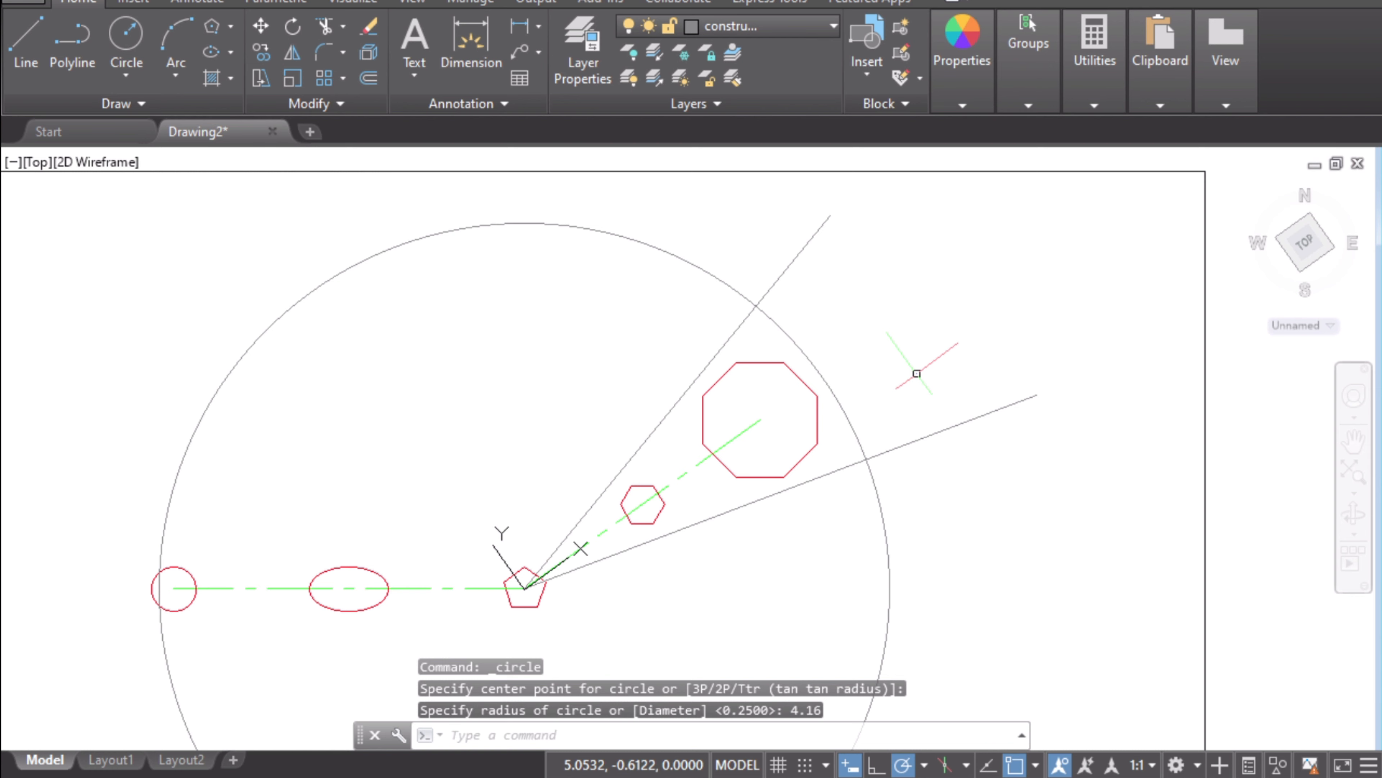
# - Reset the user coordinate system to World using the UCS command
pyautogui.press('Escape')
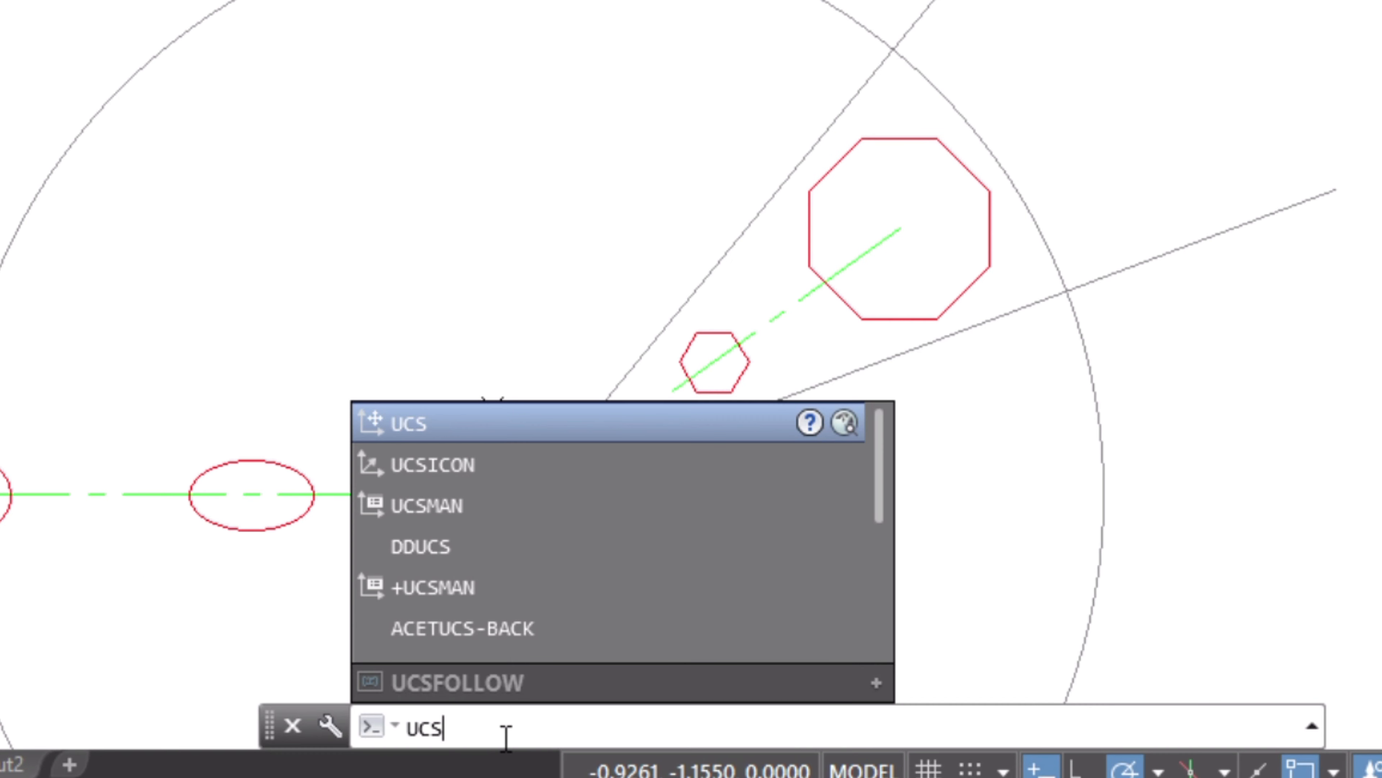
pyautogui.press('Return')
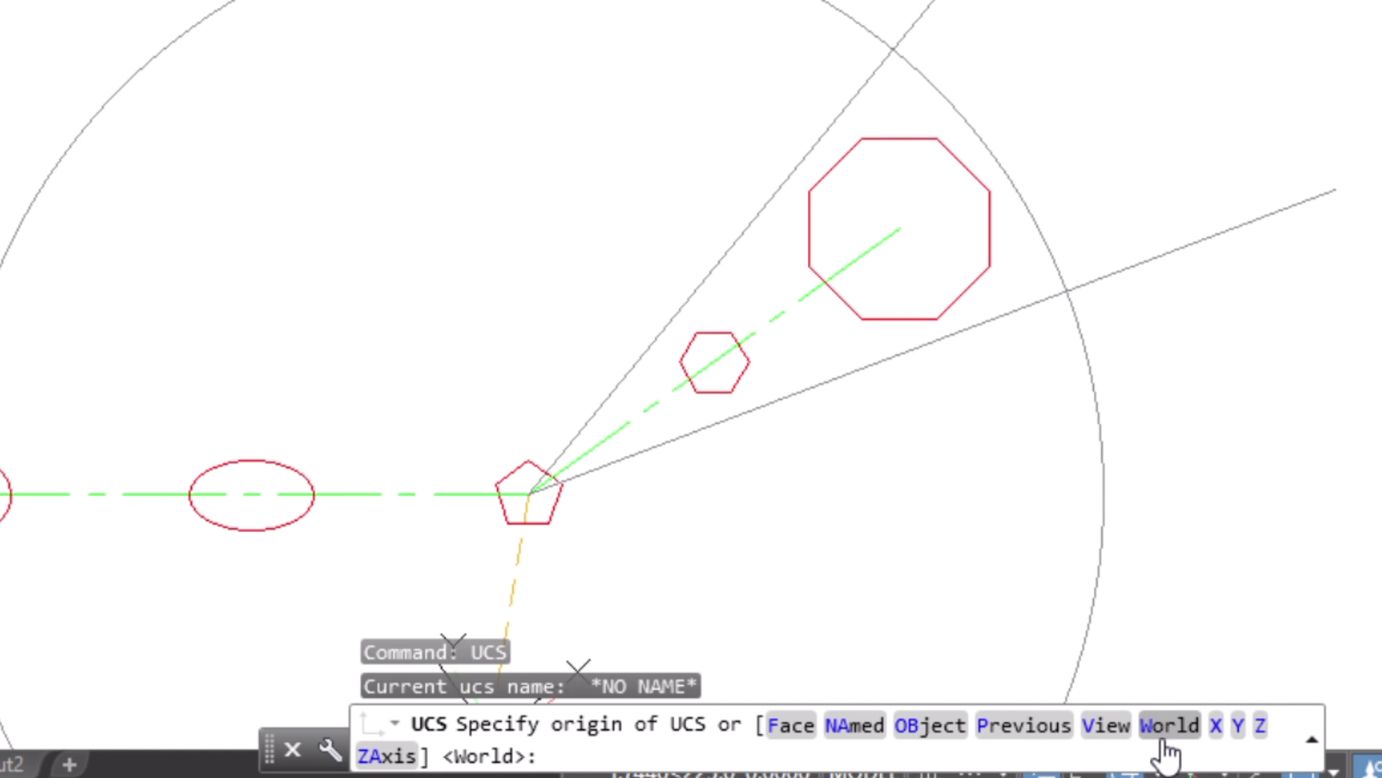
pyautogui.click(1169, 725)
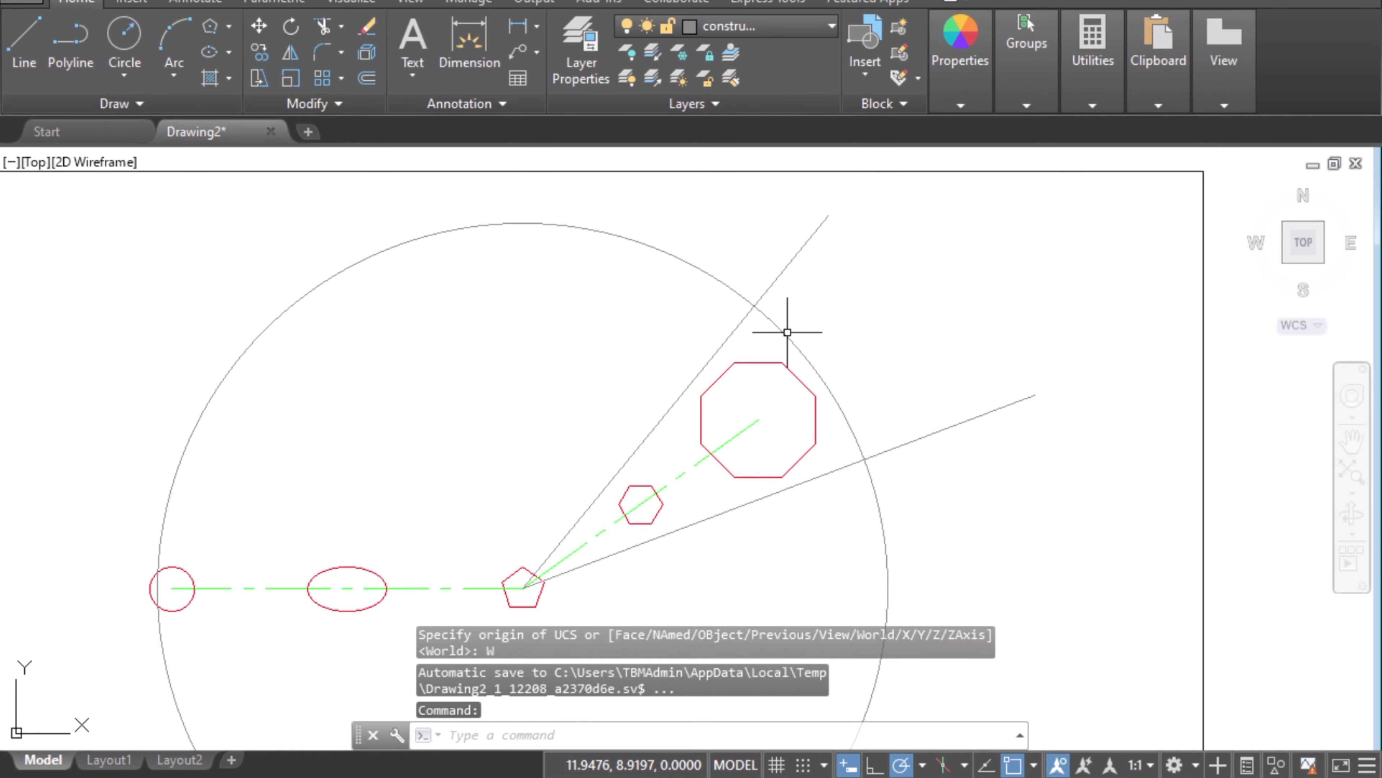
pyautogui.click(772, 320)
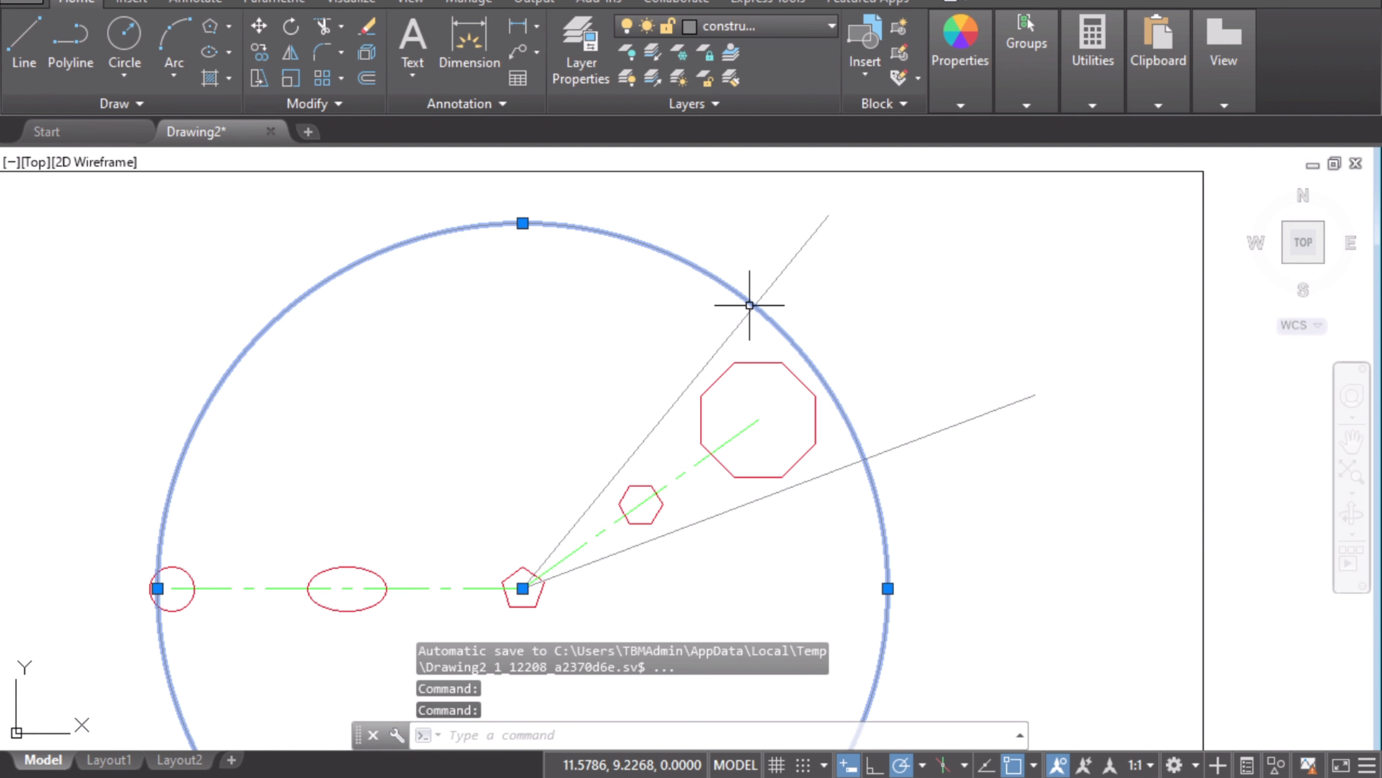
pyautogui.press('Escape')
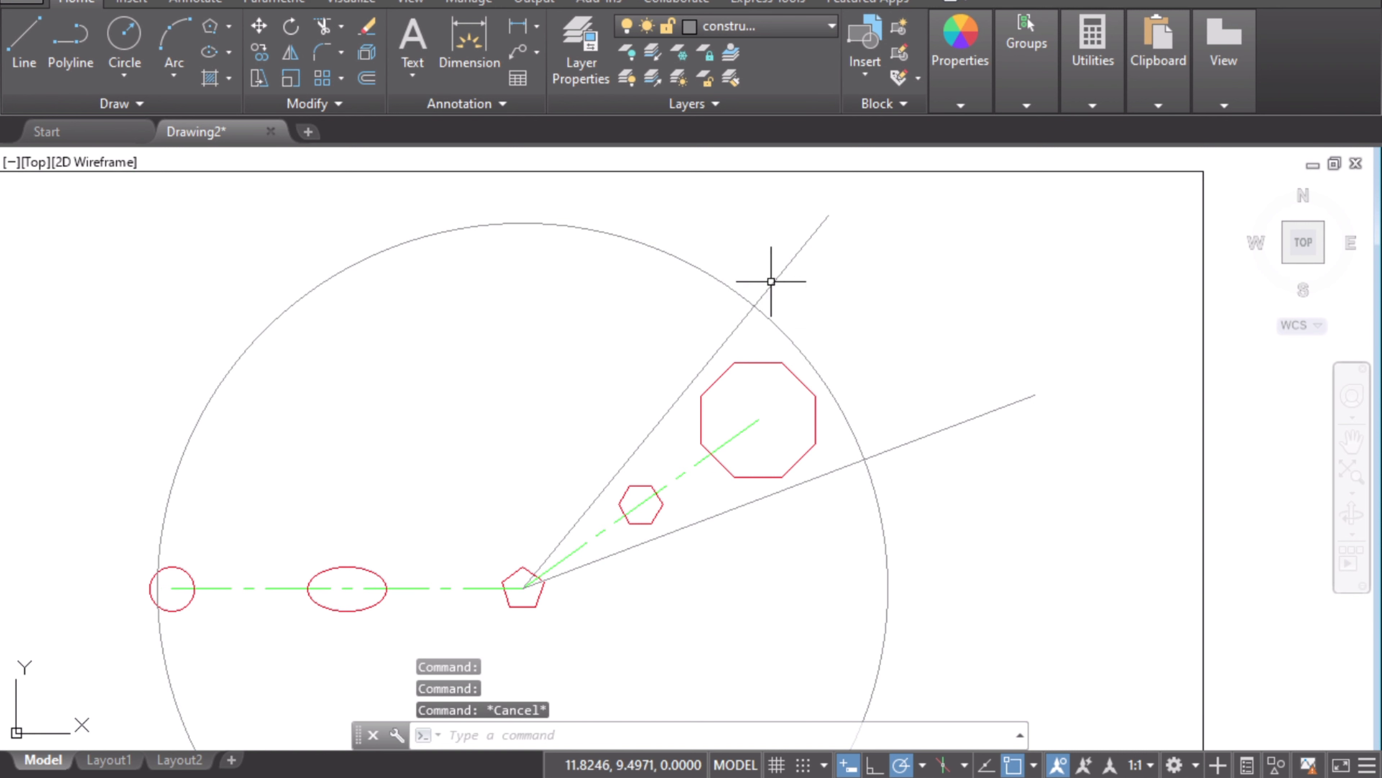
pyautogui.click(781, 289)
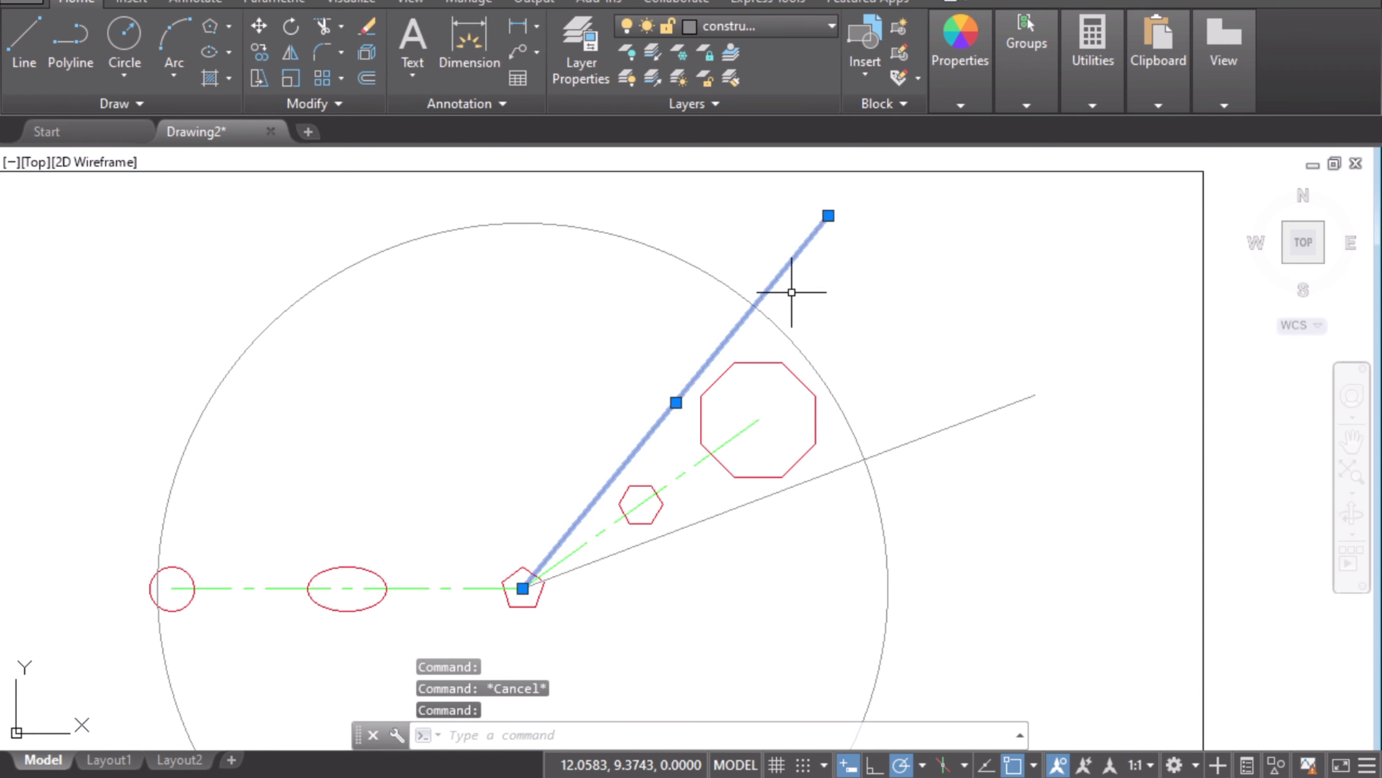
pyautogui.press('Escape')
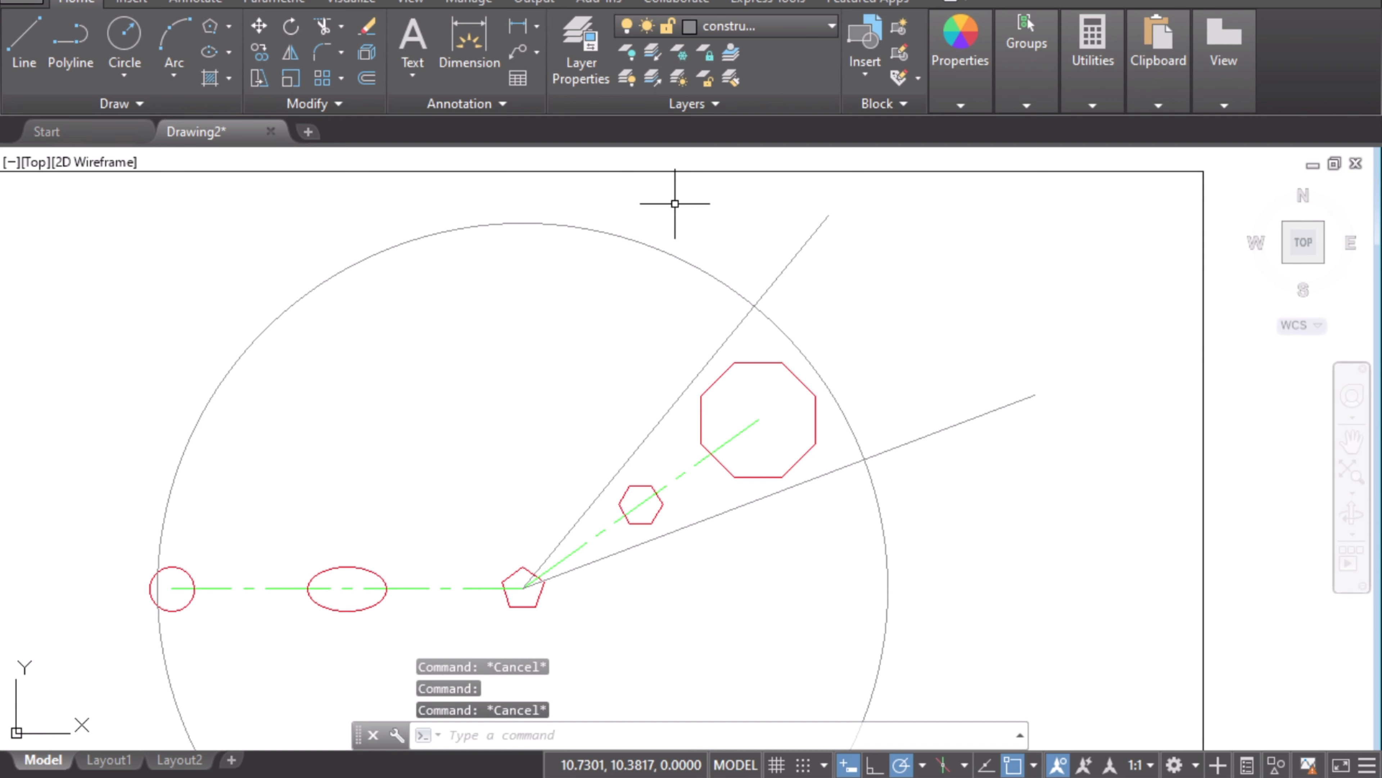
# - Trim the 4.16-radius circle against the two slanted construction lines, keeping only the arc between them beside the octagon
pyautogui.click(327, 28)
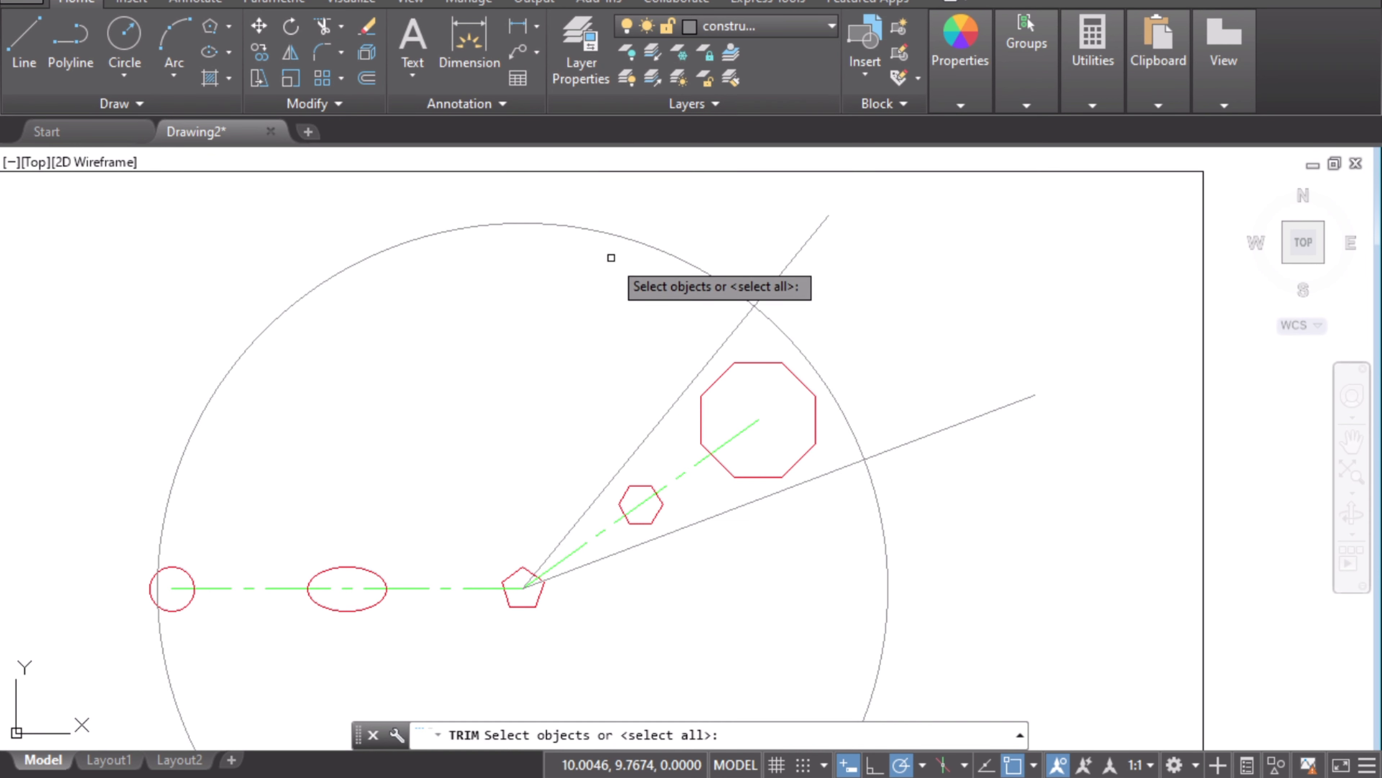
pyautogui.click(790, 264)
pyautogui.click(937, 434)
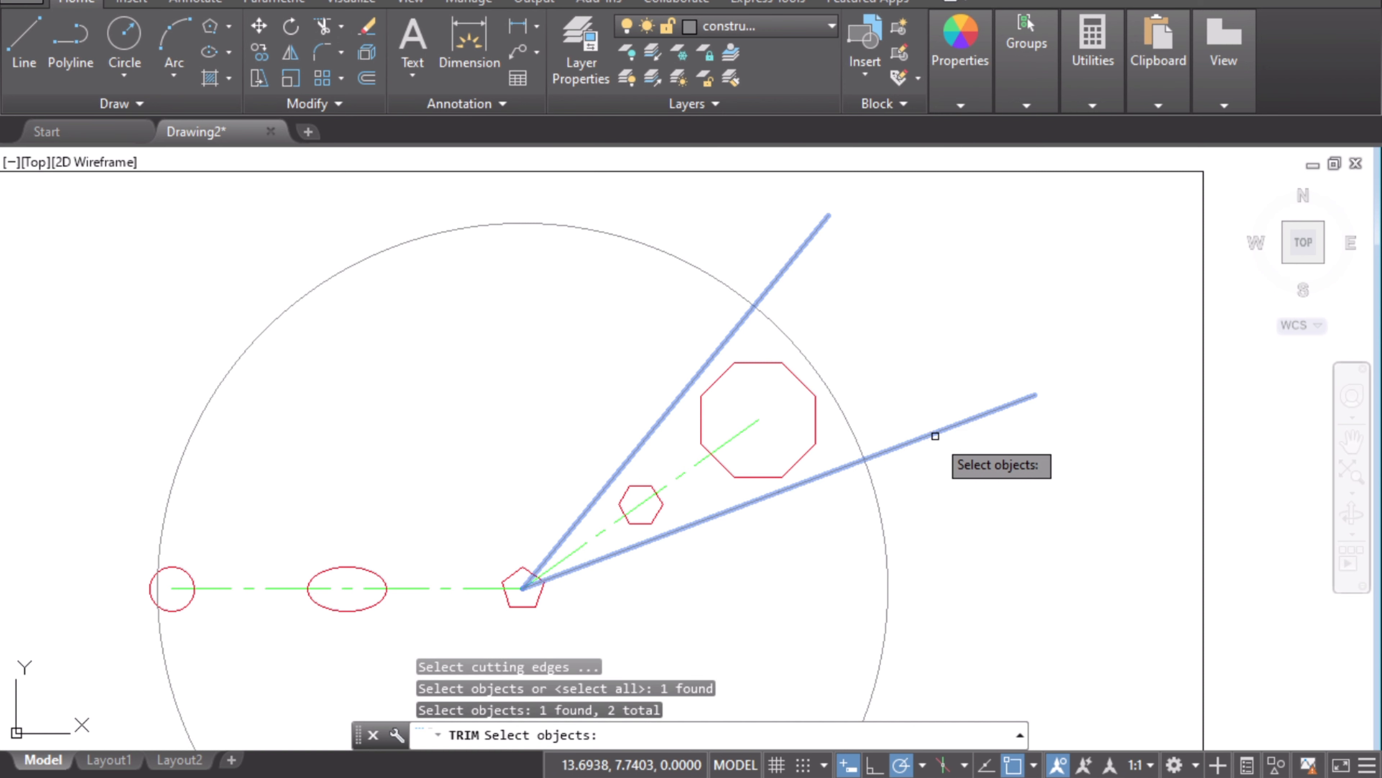
pyautogui.press('Return')
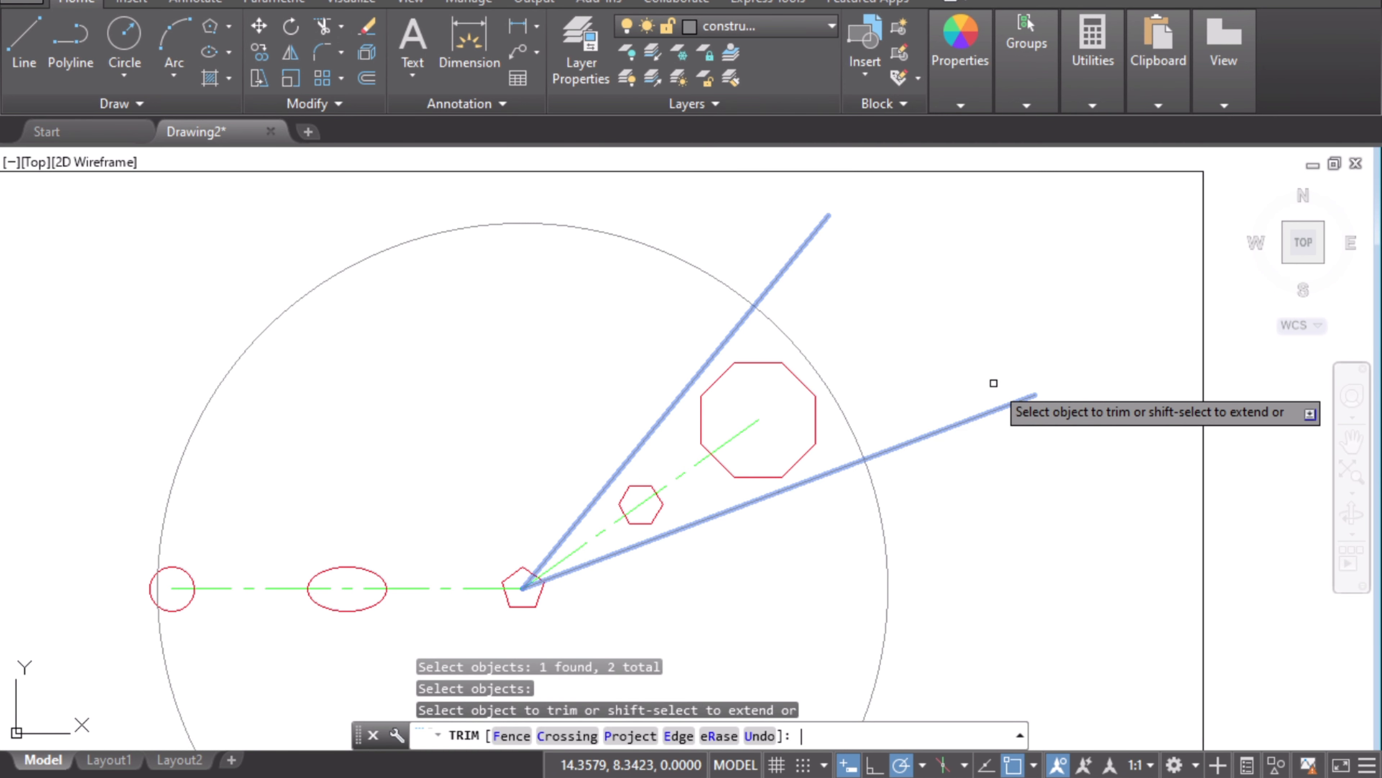
pyautogui.click(624, 236)
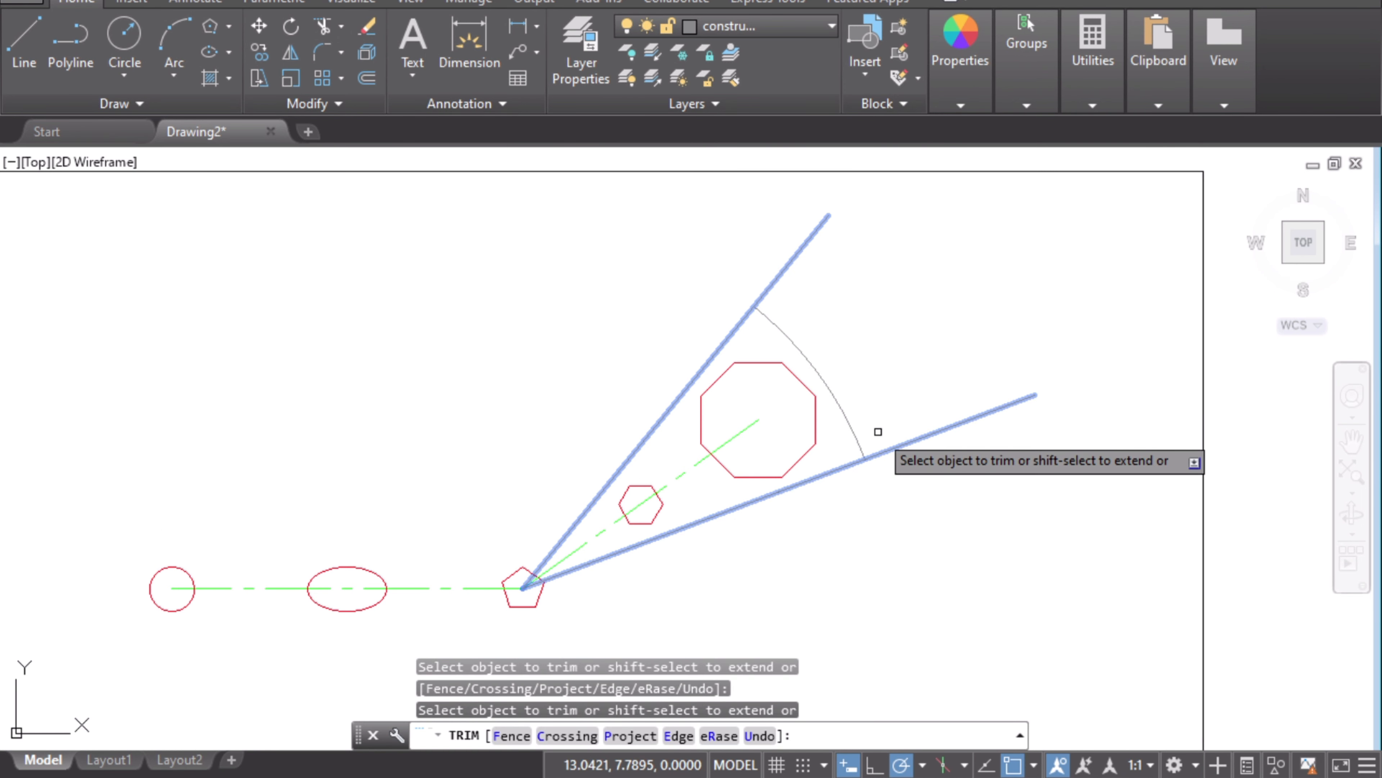
pyautogui.press('Escape')
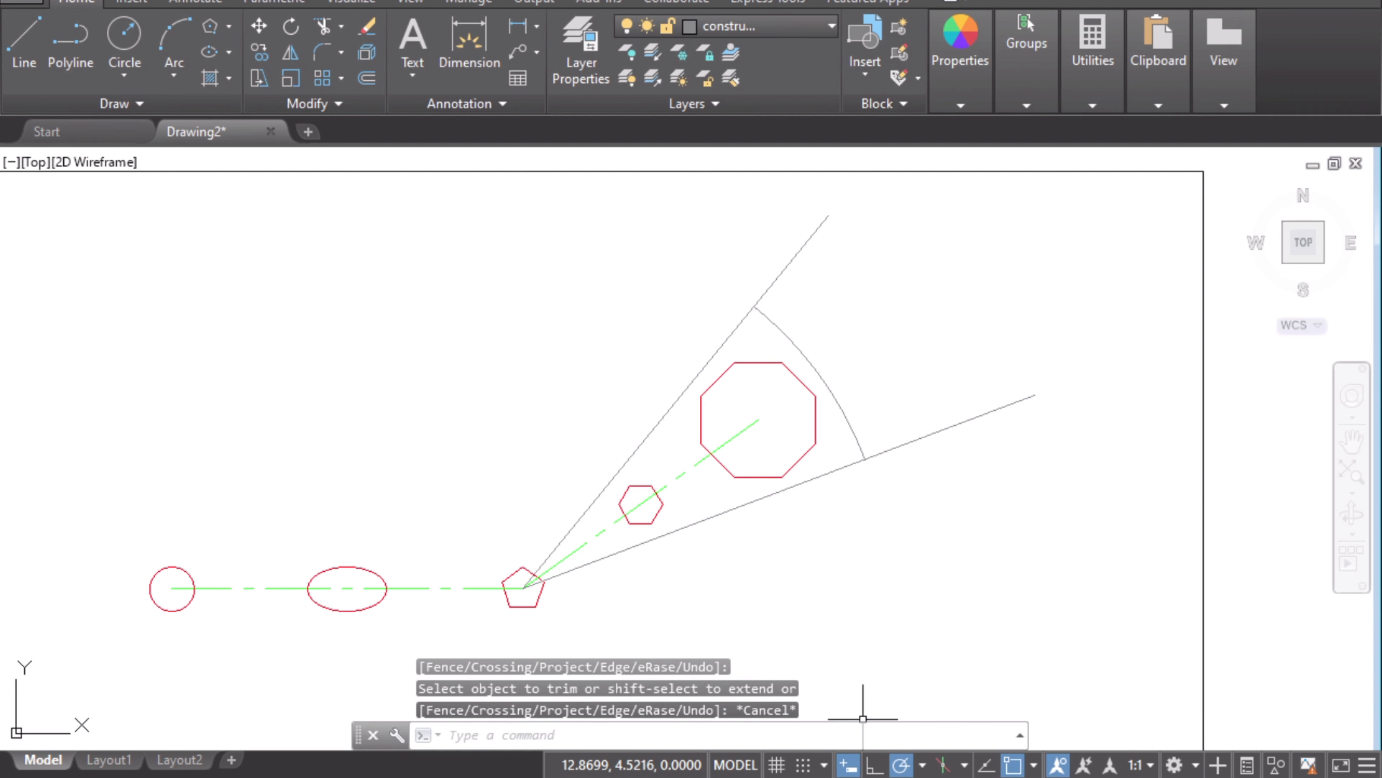
# - Make object the current layer and check the small circles' 0.4 DIA. callout on the Snip & Sketch reference drawing
pyautogui.click(758, 30)
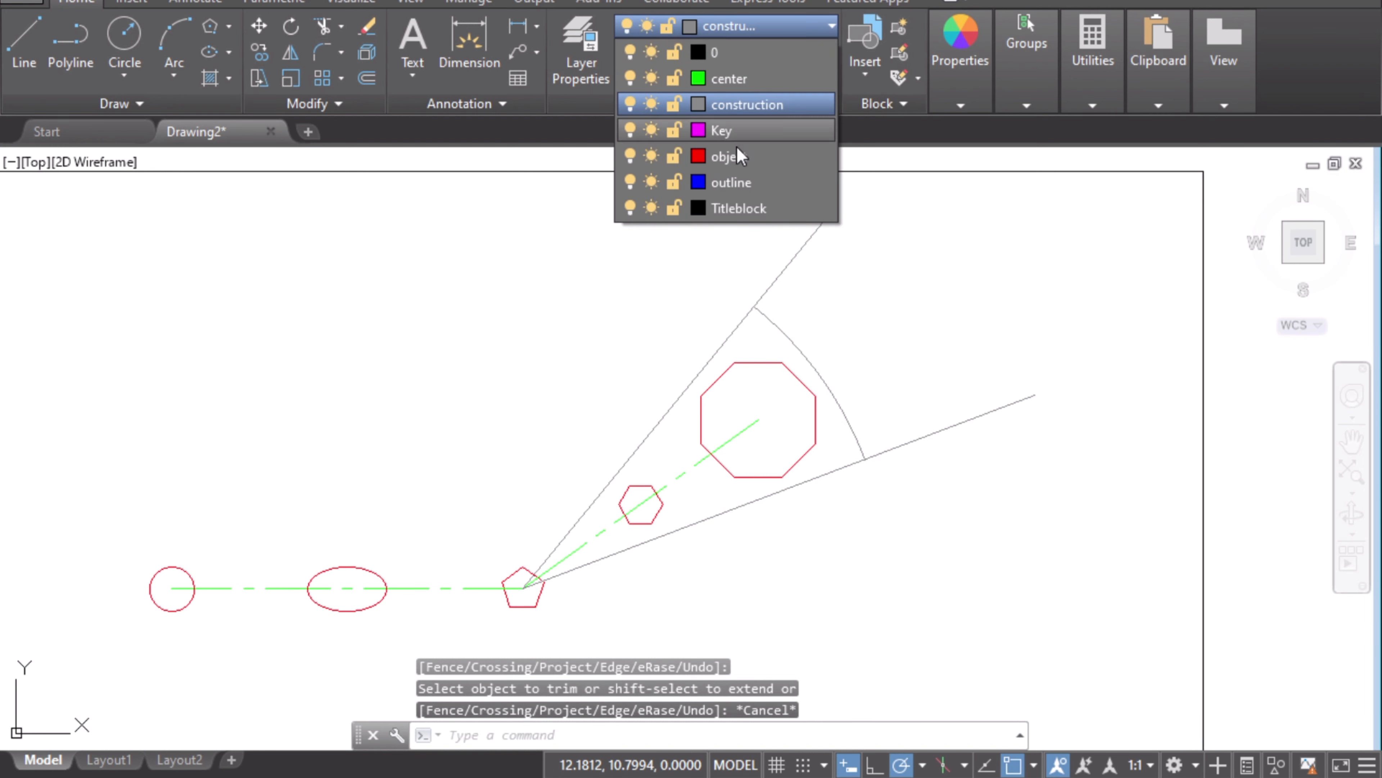
pyautogui.click(729, 156)
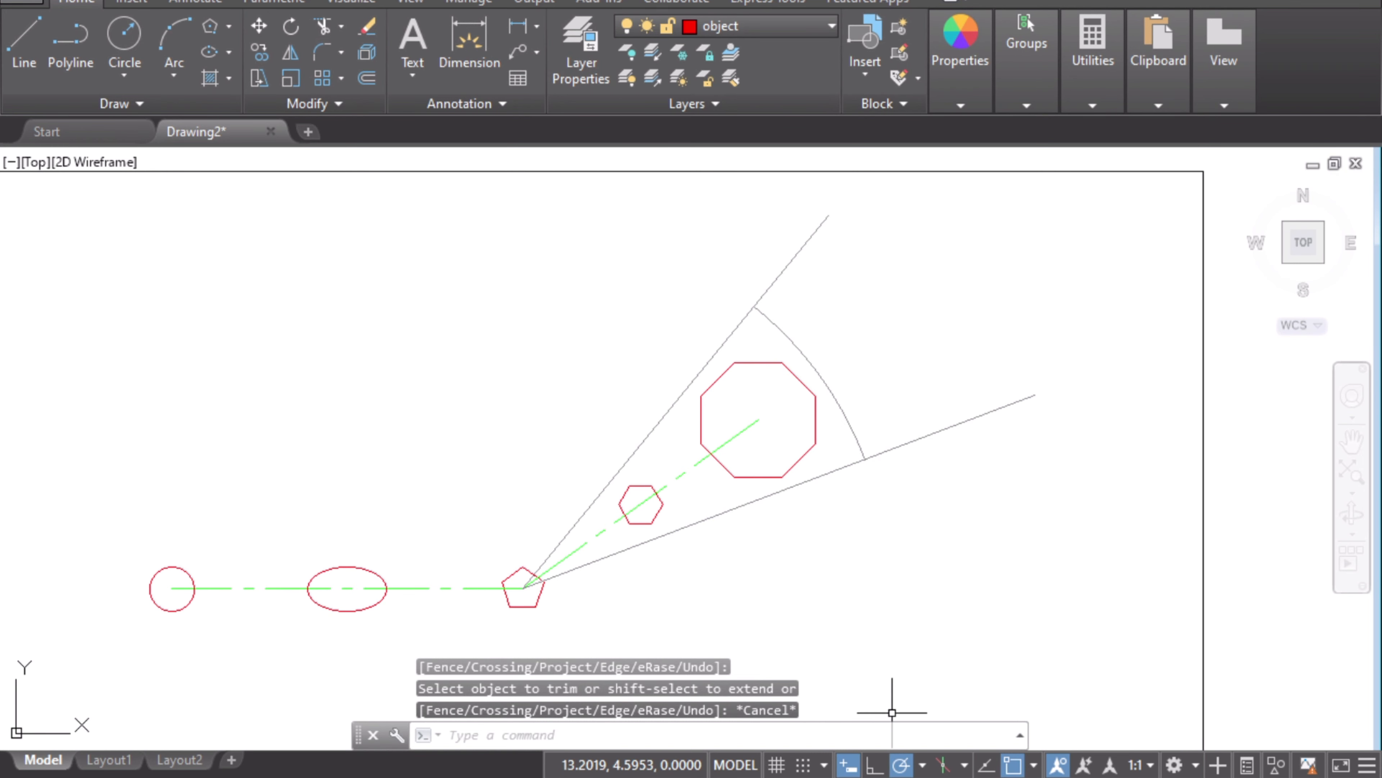
pyautogui.hotkey('alt', 'Tab')
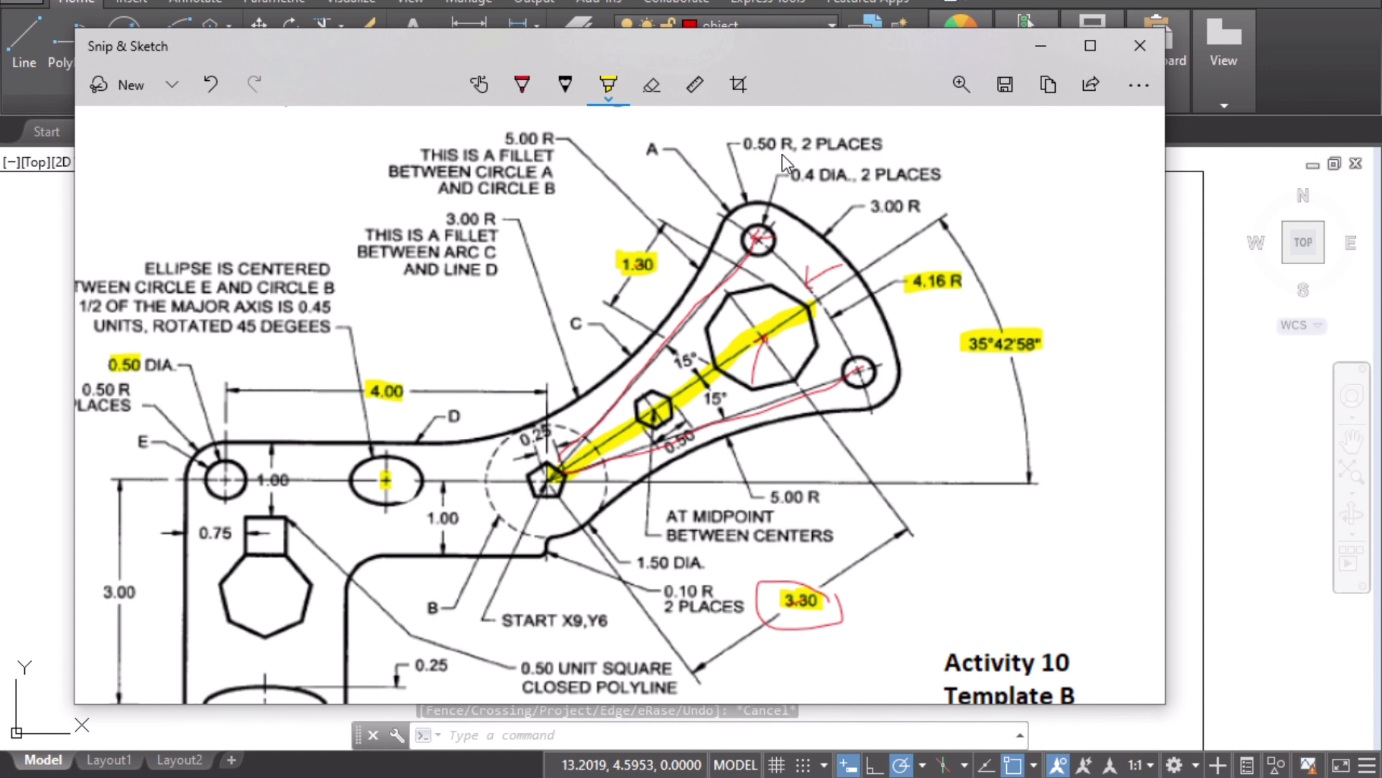
pyautogui.click(1044, 46)
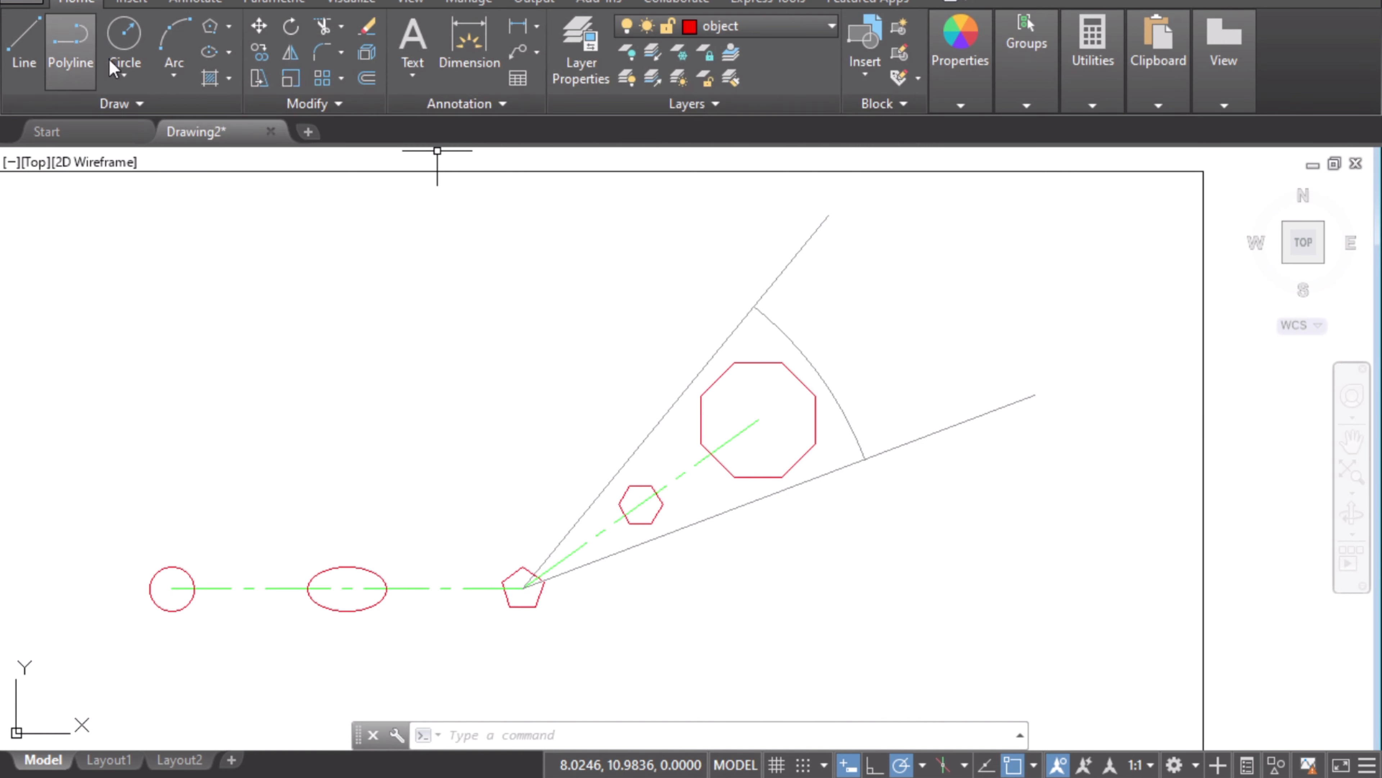
# - Draw a 0.4-diameter circle centered where the construction arc meets the upper construction line
pyautogui.click(115, 69)
pyautogui.click(191, 155)
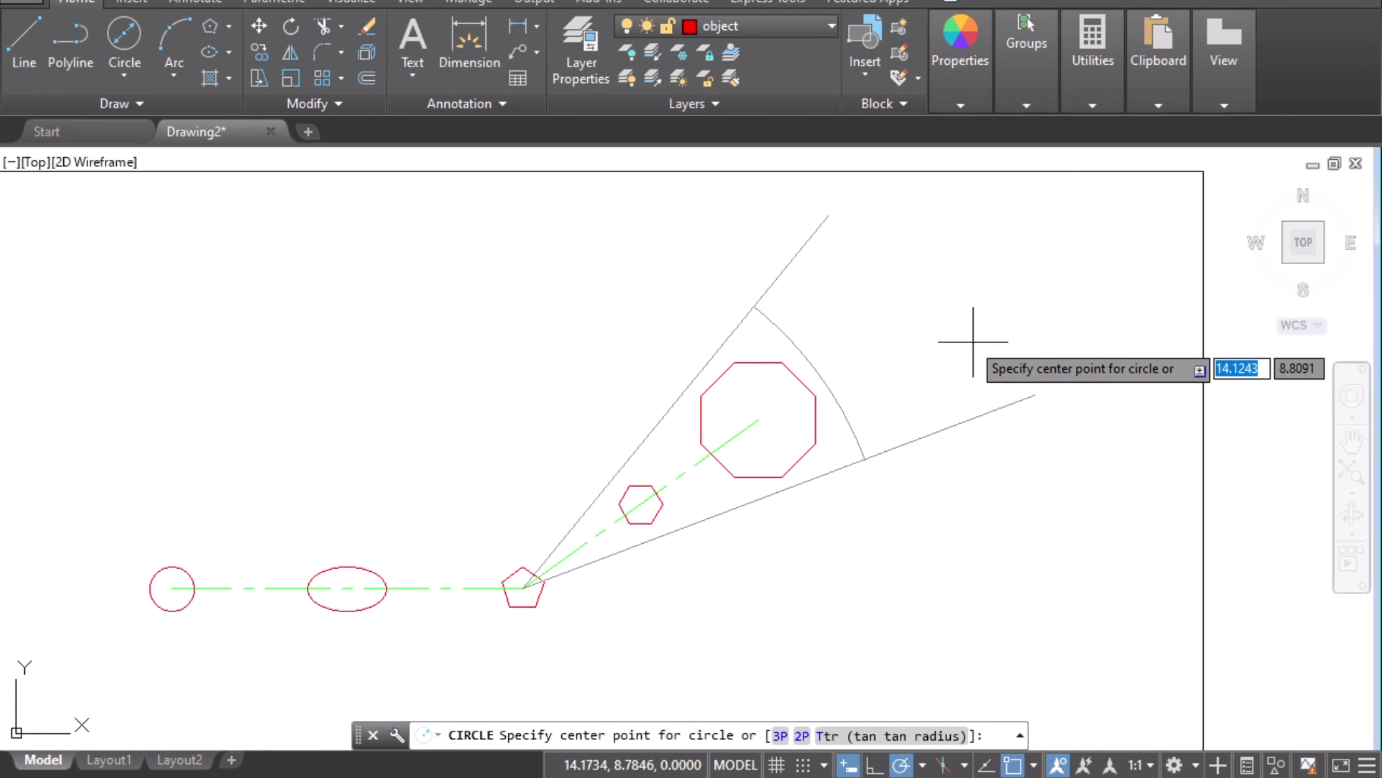
pyautogui.scroll(2, 887, 321)
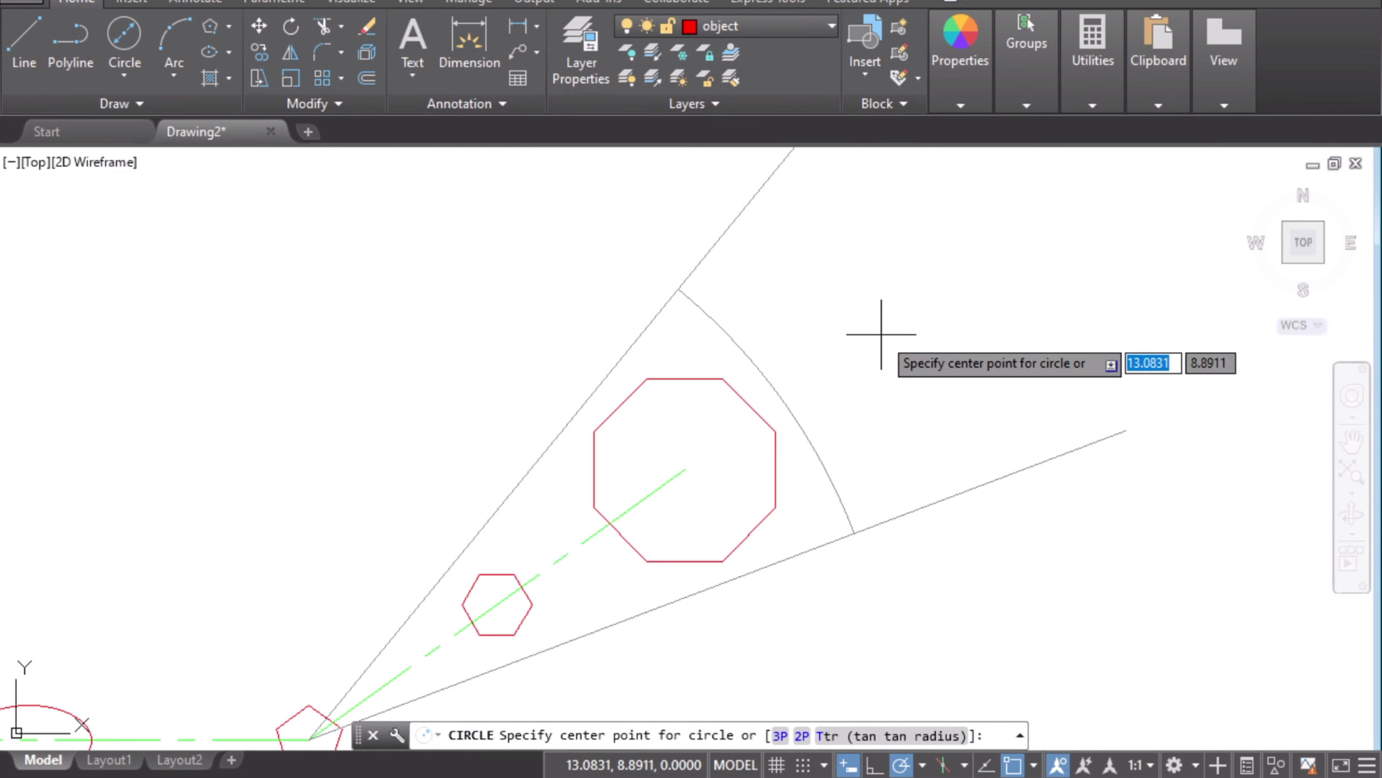
pyautogui.click(678, 289)
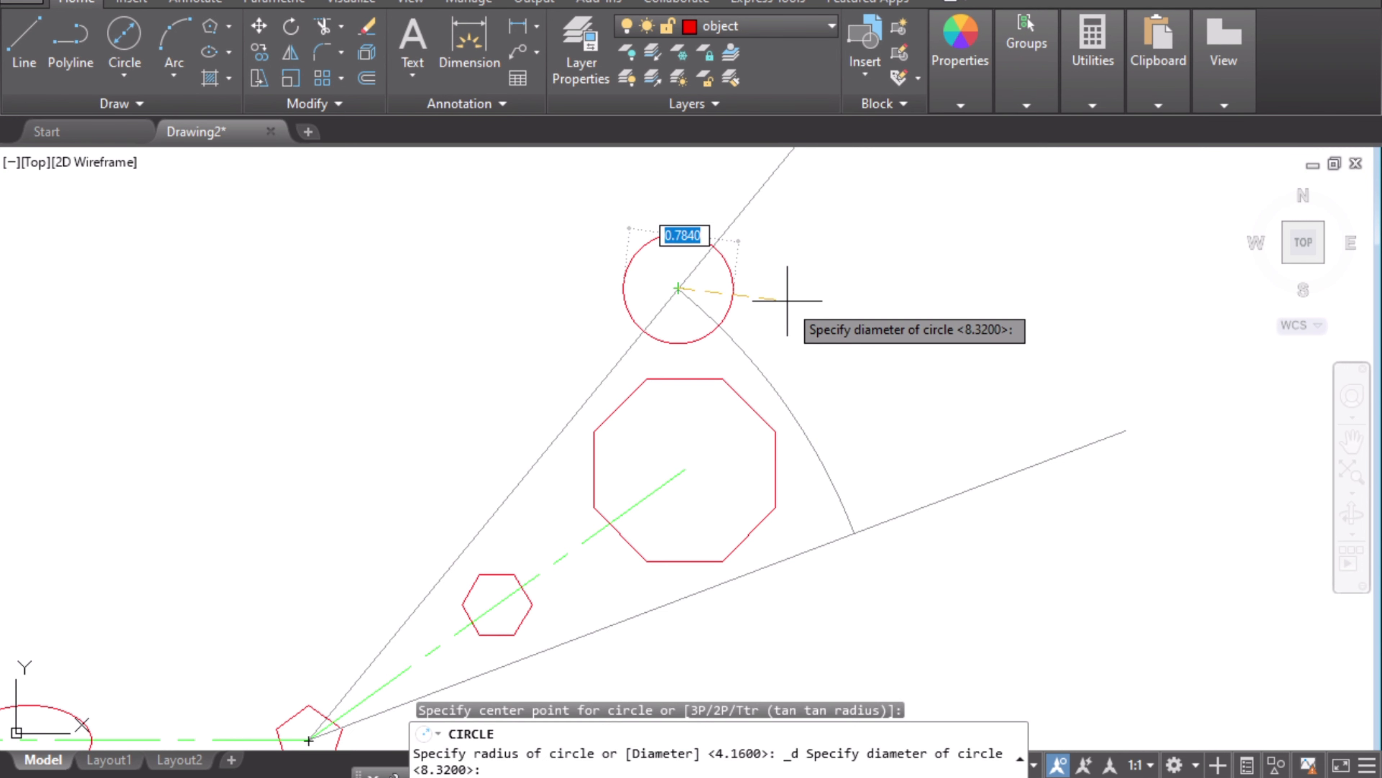
pyautogui.write('0.4')
pyautogui.press('Return')
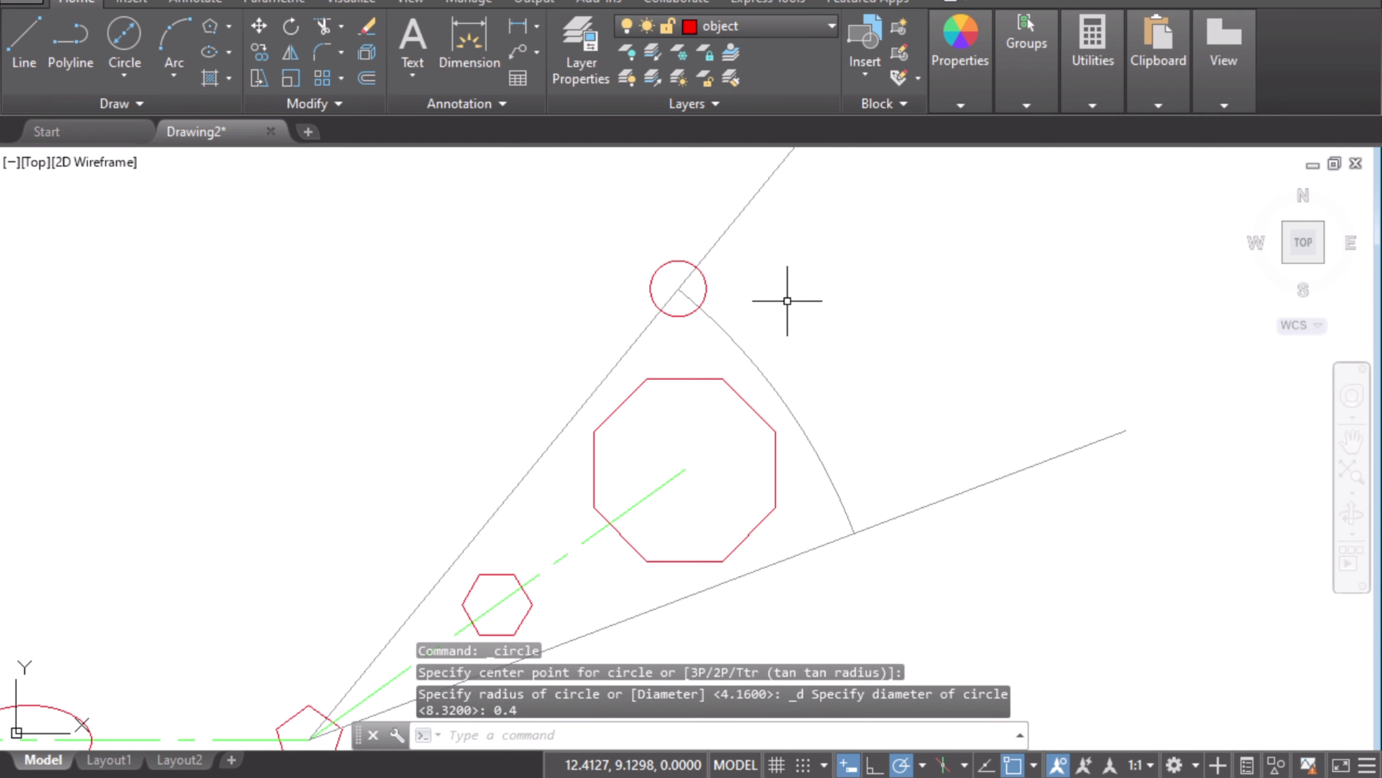
# - Draw a second 0.4-diameter circle centered where the construction arc meets the lower construction line
pyautogui.click(124, 40)
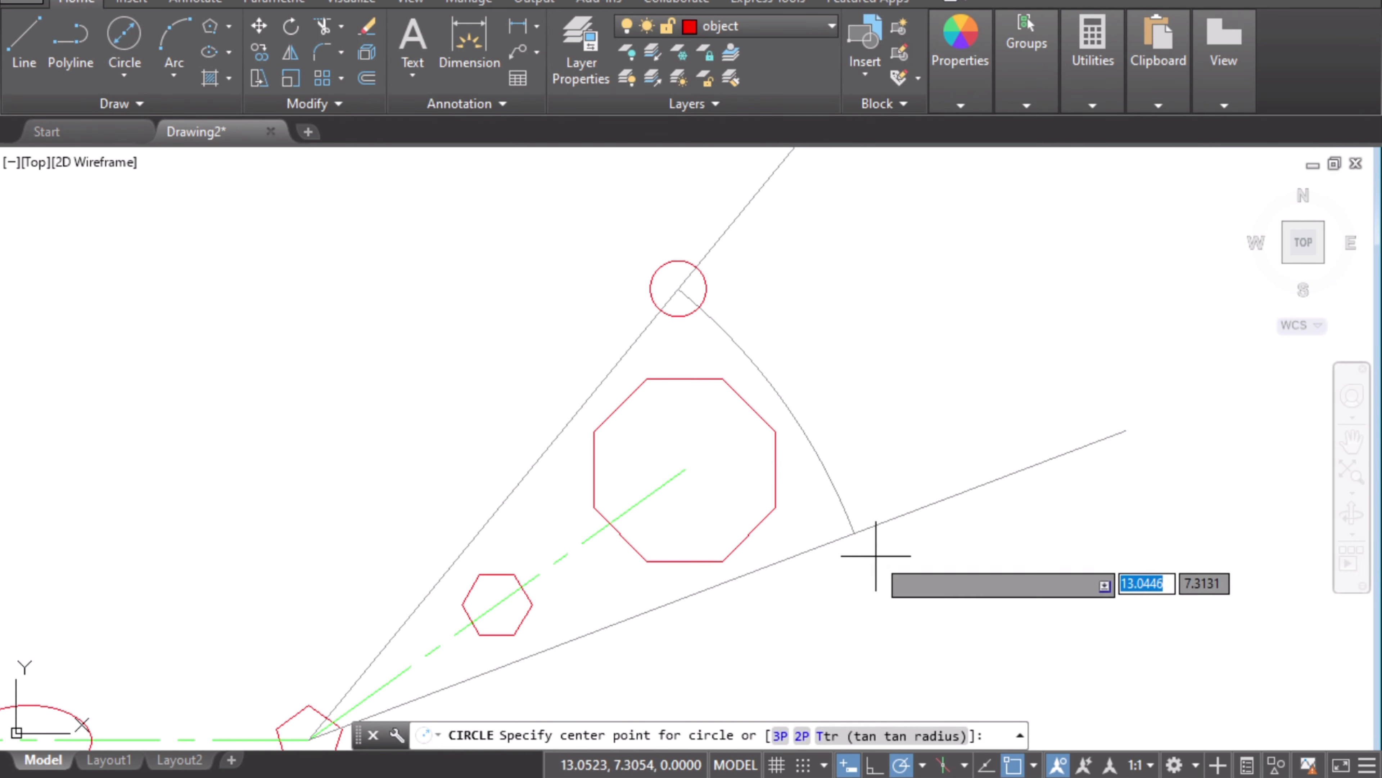
pyautogui.click(854, 532)
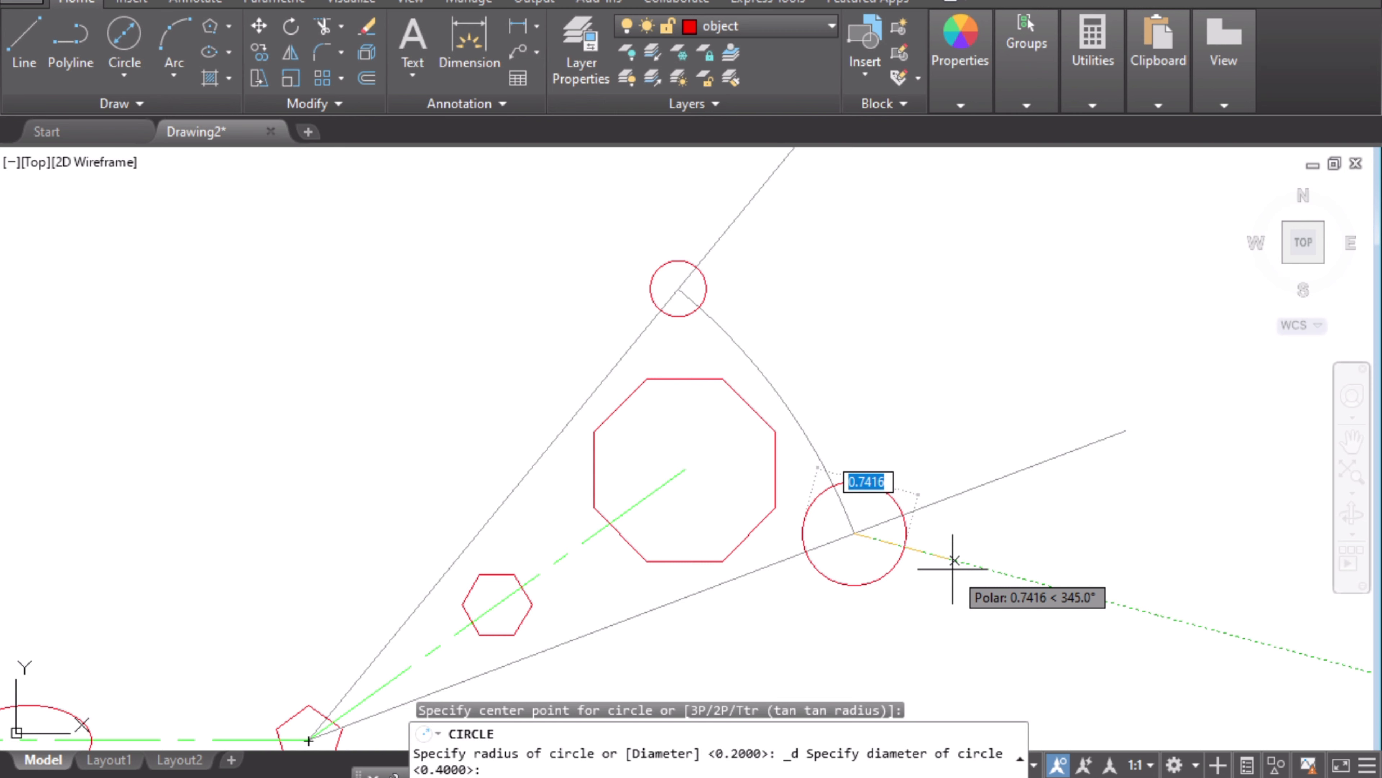
pyautogui.write('0')
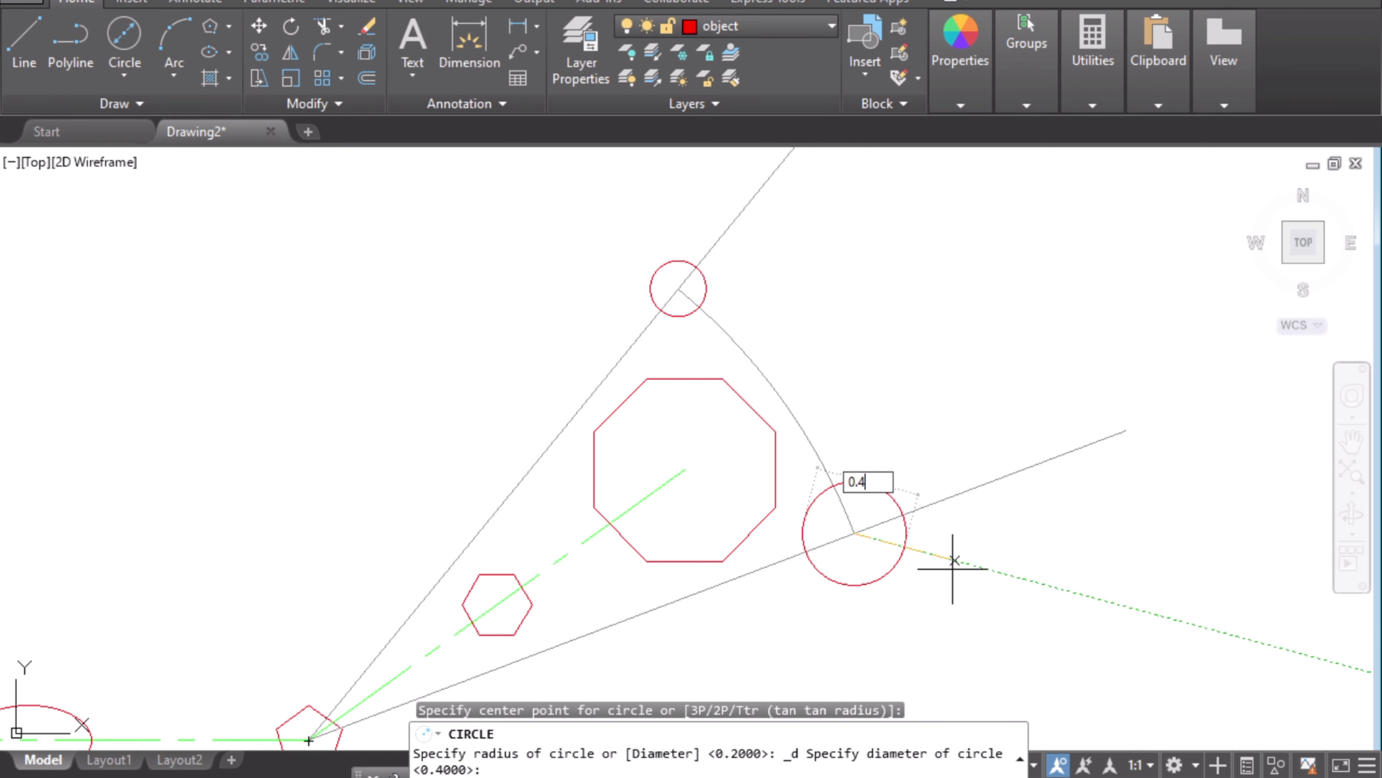
pyautogui.press('Return')
pyautogui.scroll(-2, 934, 564)
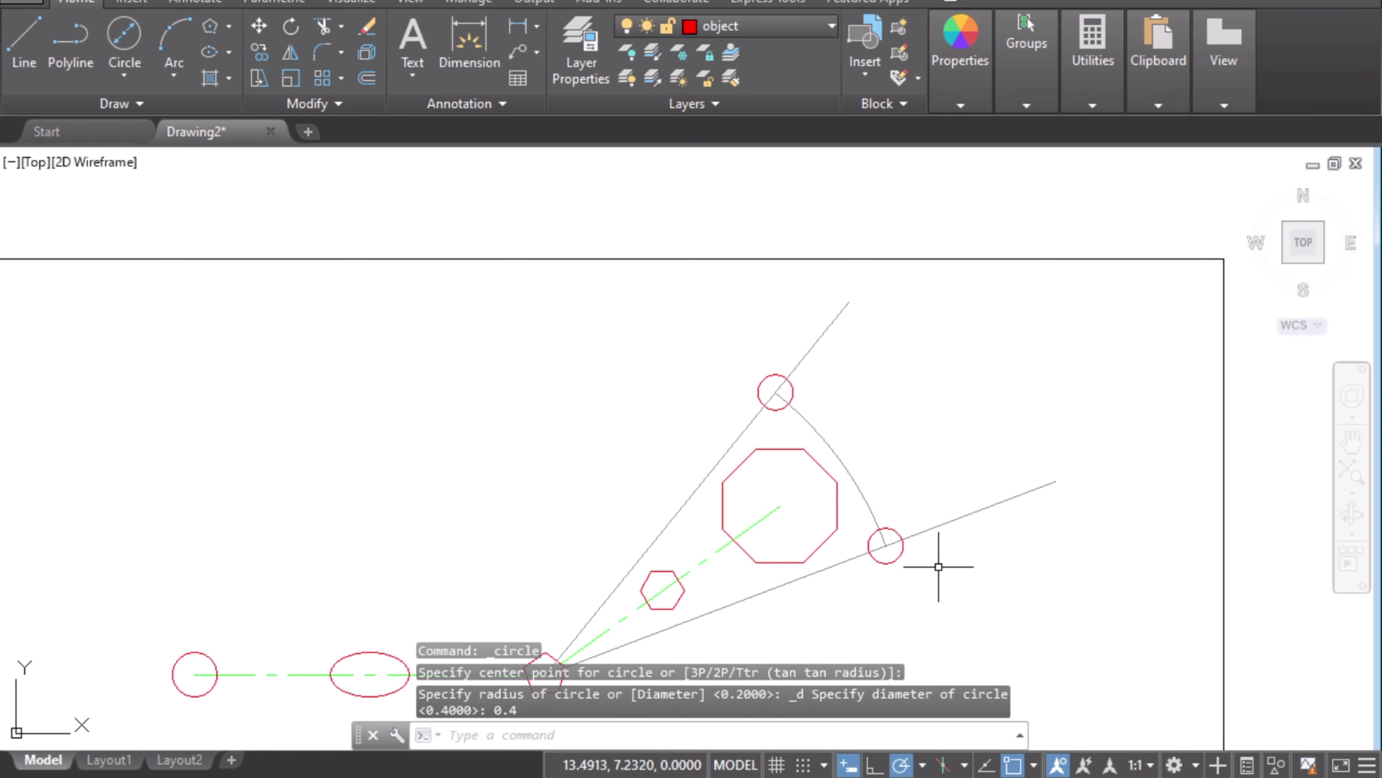
pyautogui.moveTo(935, 565)
pyautogui.mouseDown(button='middle')
pyautogui.moveTo(975, 531)
pyautogui.moveTo(975, 457)
pyautogui.mouseUp(button='middle')
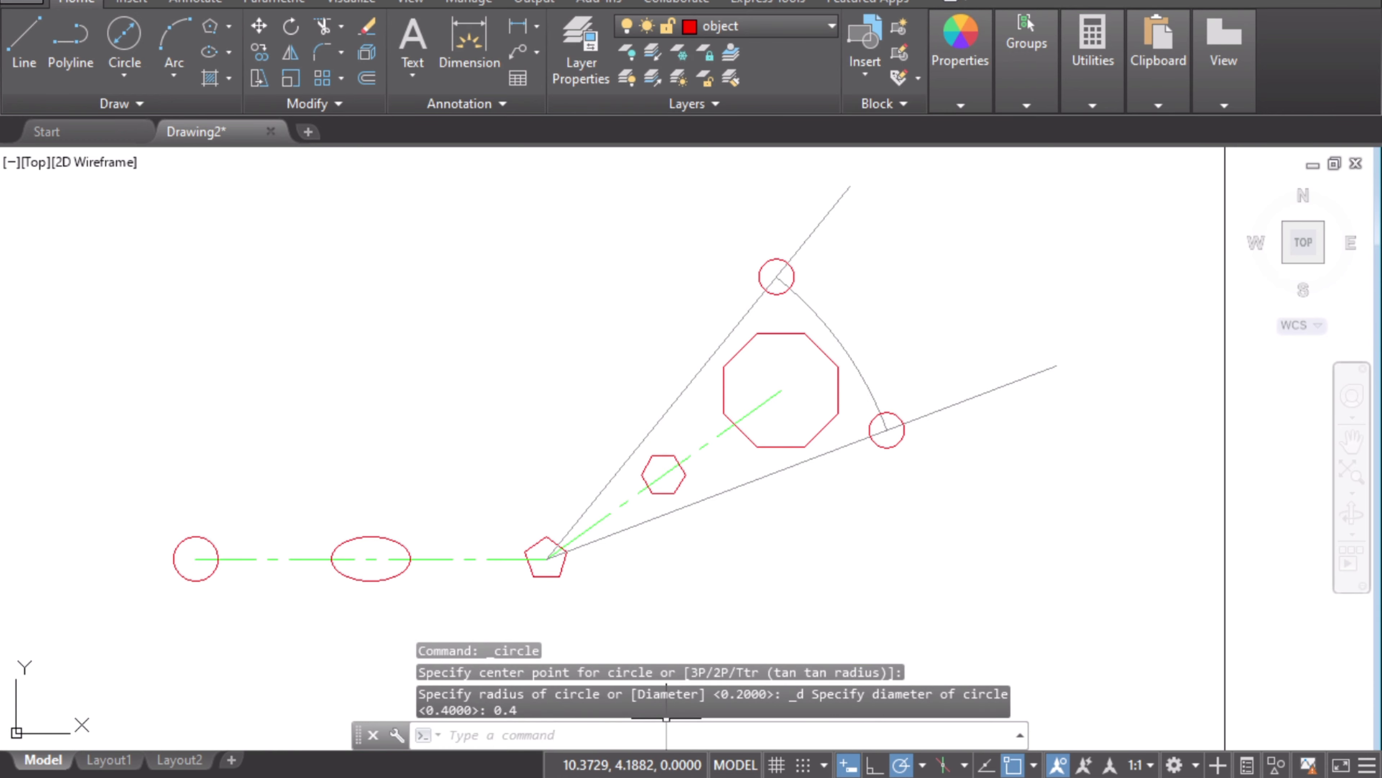
# - Switch to Snip & Sketch, highlight the 0.50 R dimension in yellow on the reference drawing, and return to the CAD drawing
pyautogui.hotkey('alt', 'Tab')
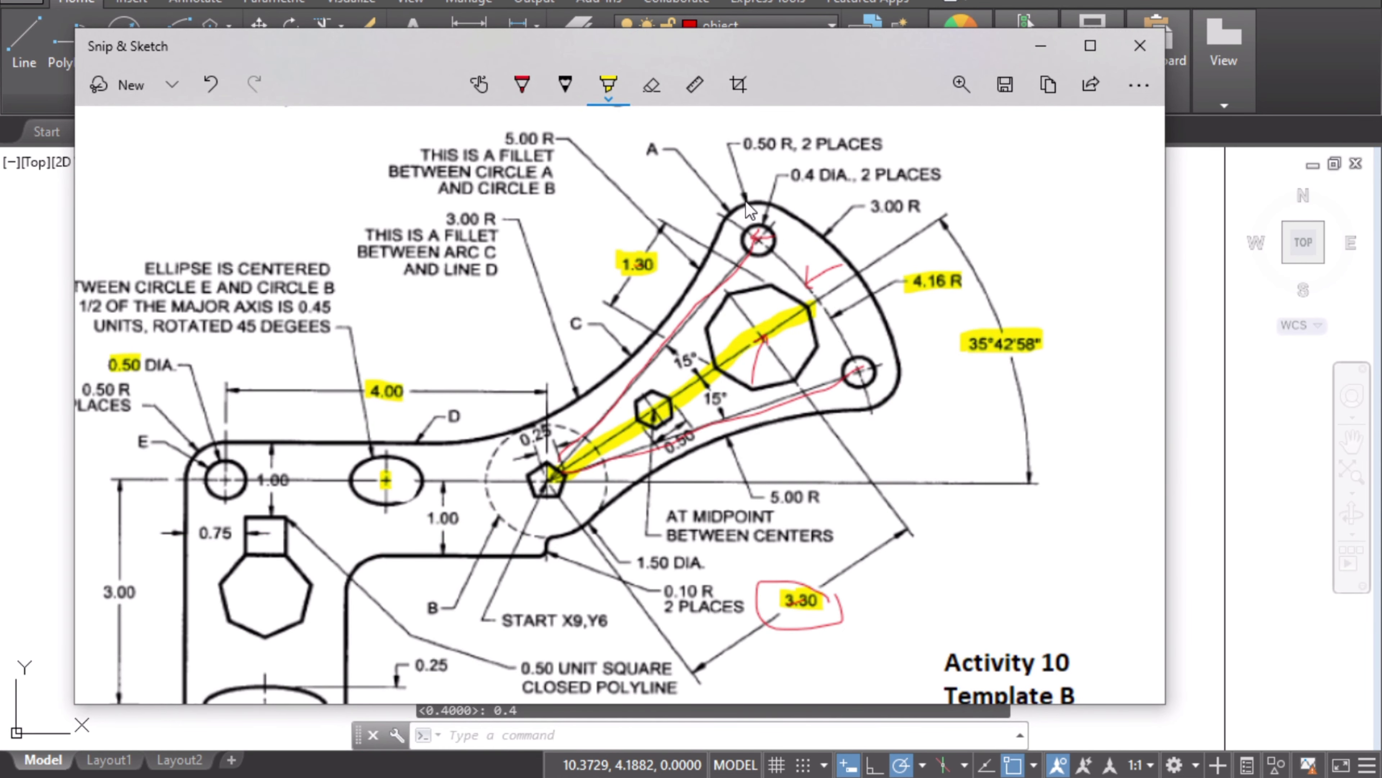
pyautogui.click(609, 84)
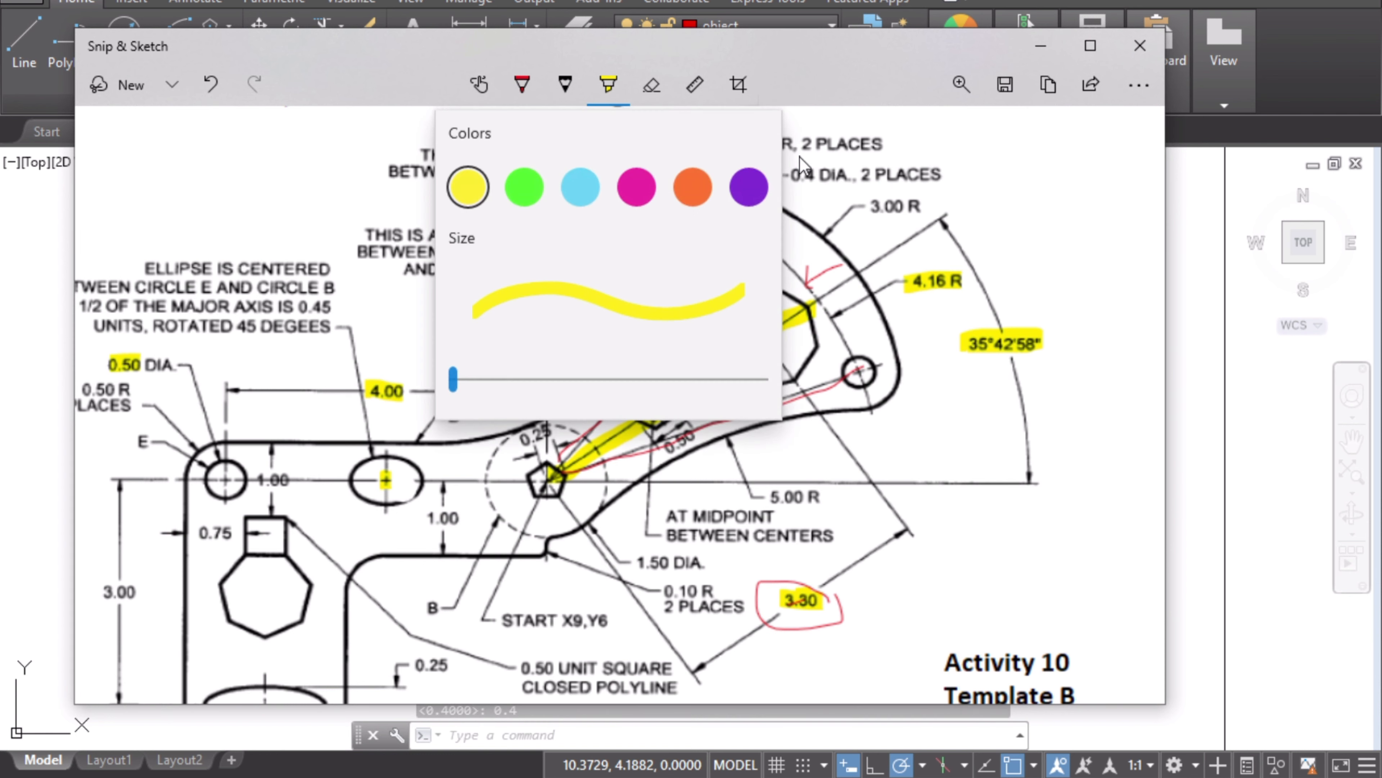
pyautogui.click(800, 156)
pyautogui.moveTo(745, 142); pyautogui.dragTo(790, 141)
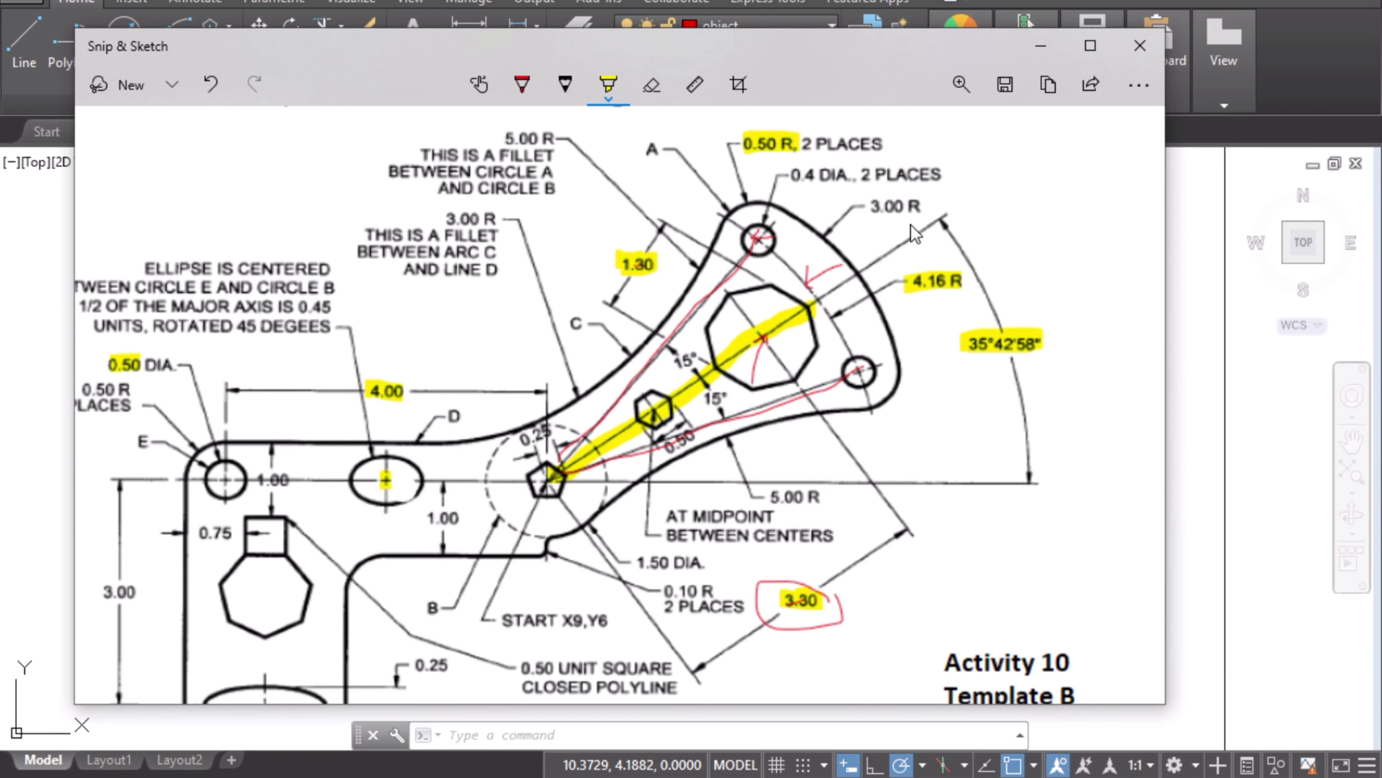
pyautogui.click(1041, 46)
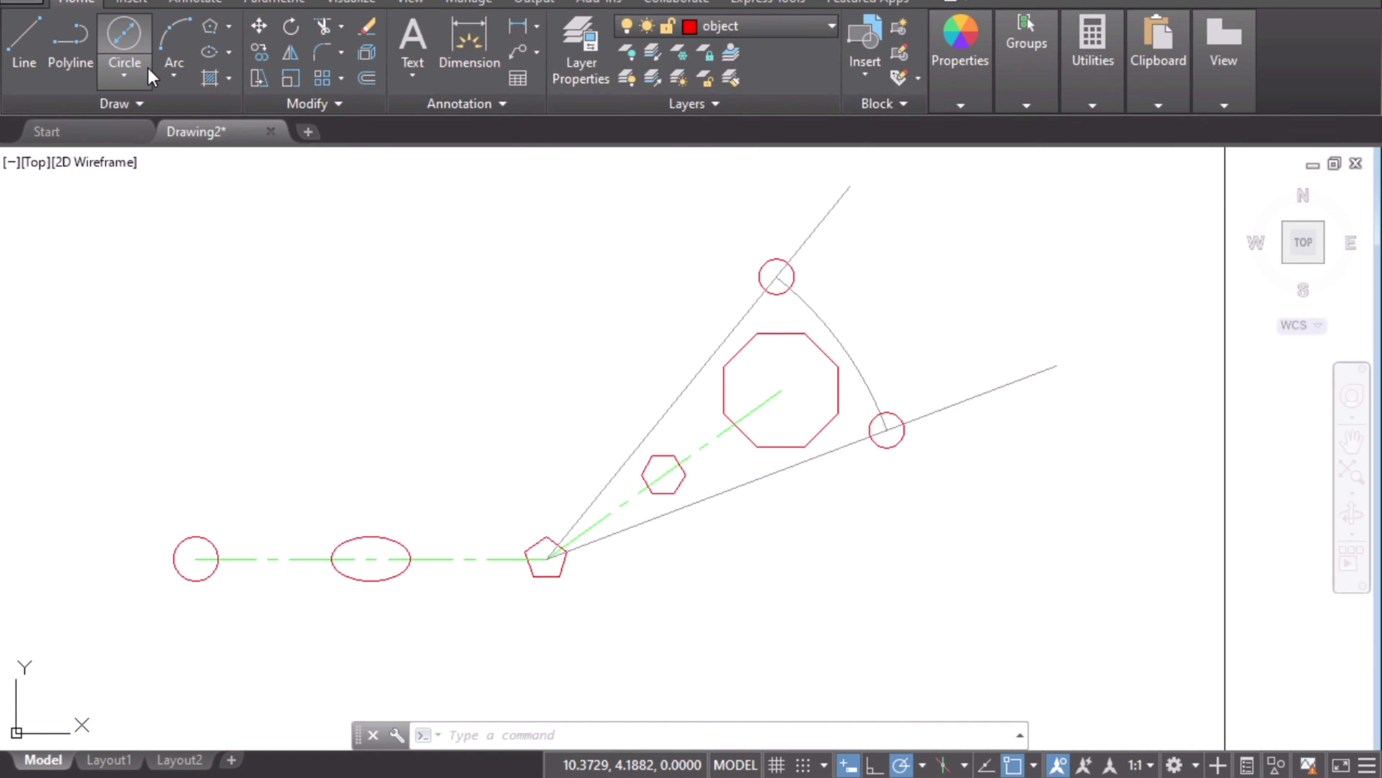
# - Draw a 0.5-radius circle concentric with the upper 0.4-diameter circle
pyautogui.click(130, 73)
pyautogui.click(173, 117)
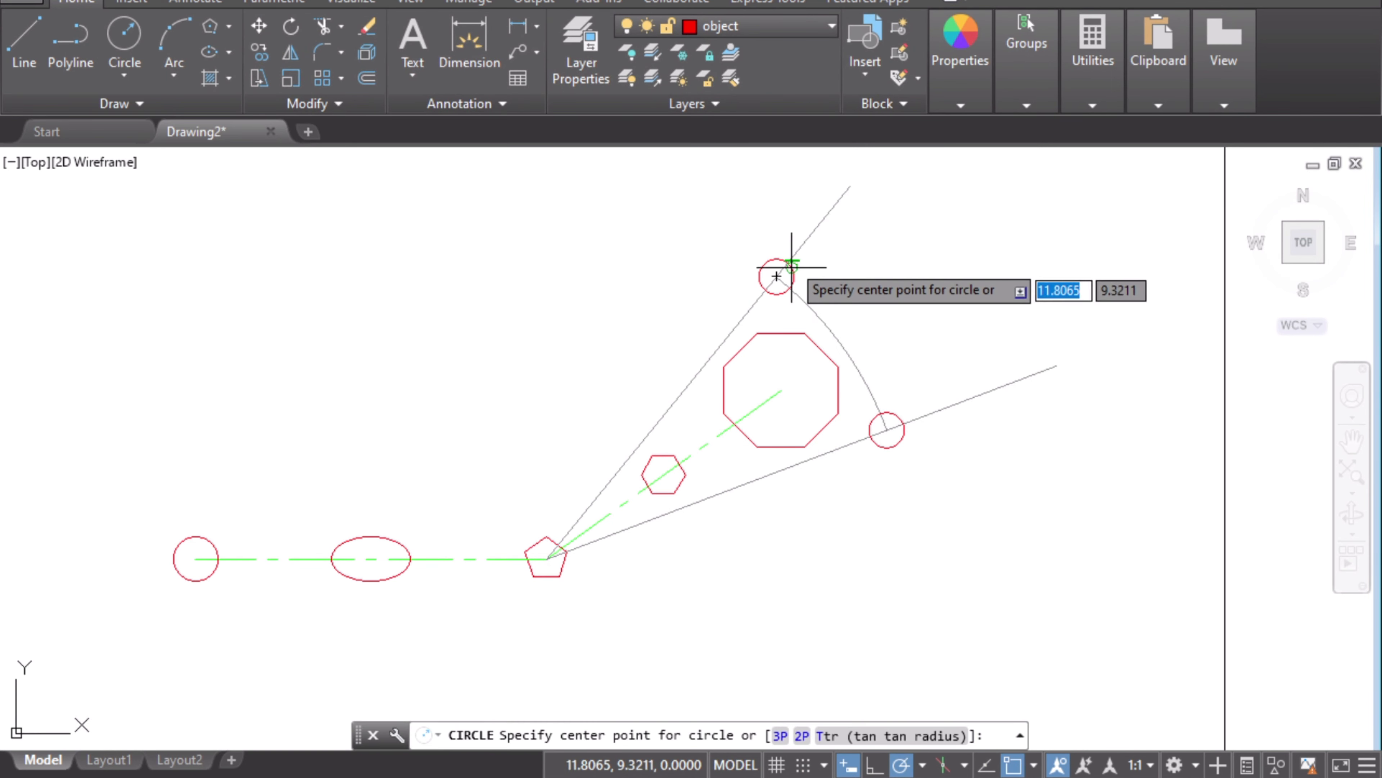
pyautogui.scroll(2, 791, 266)
pyautogui.click(768, 287)
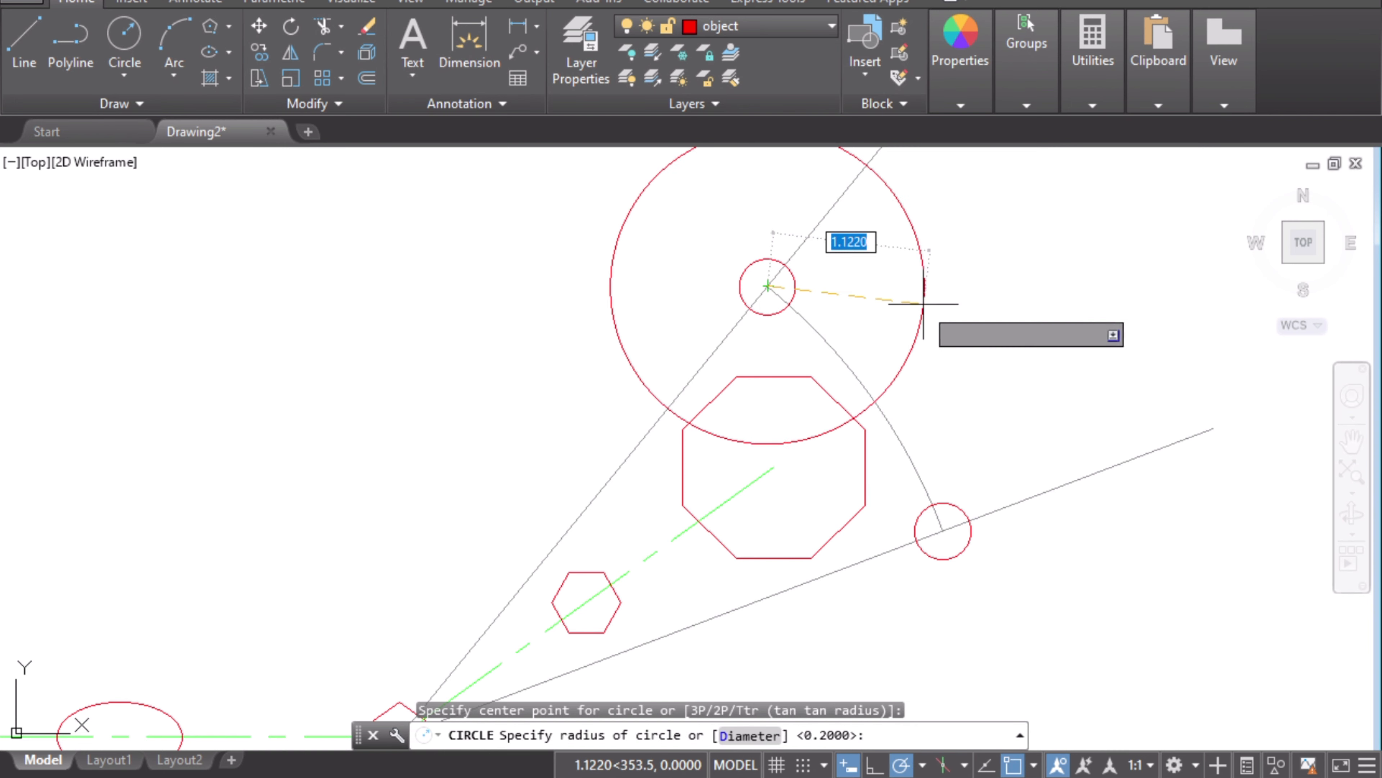
pyautogui.write('0.5')
pyautogui.press('Return')
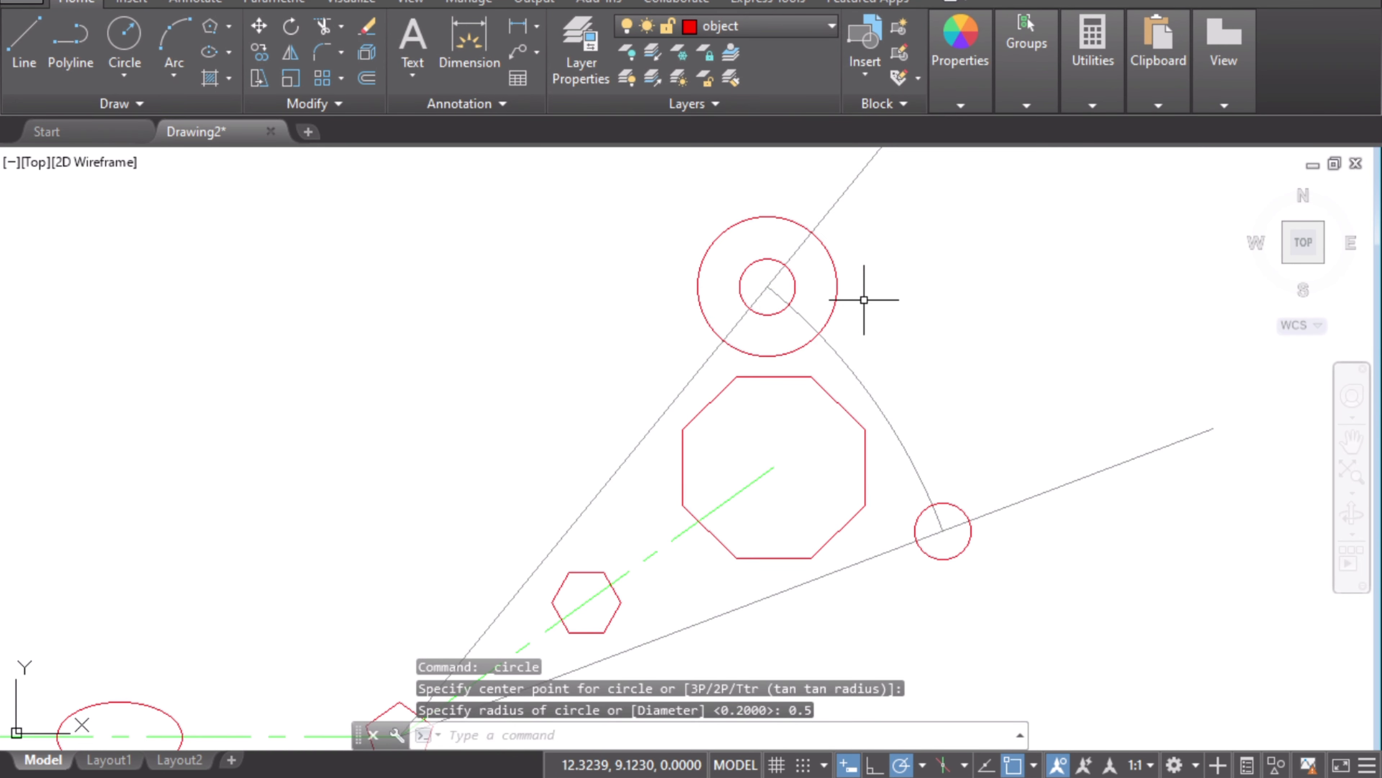
# - Draw a 0.5-radius circle concentric with the lower 0.4-diameter circle
pyautogui.click(129, 39)
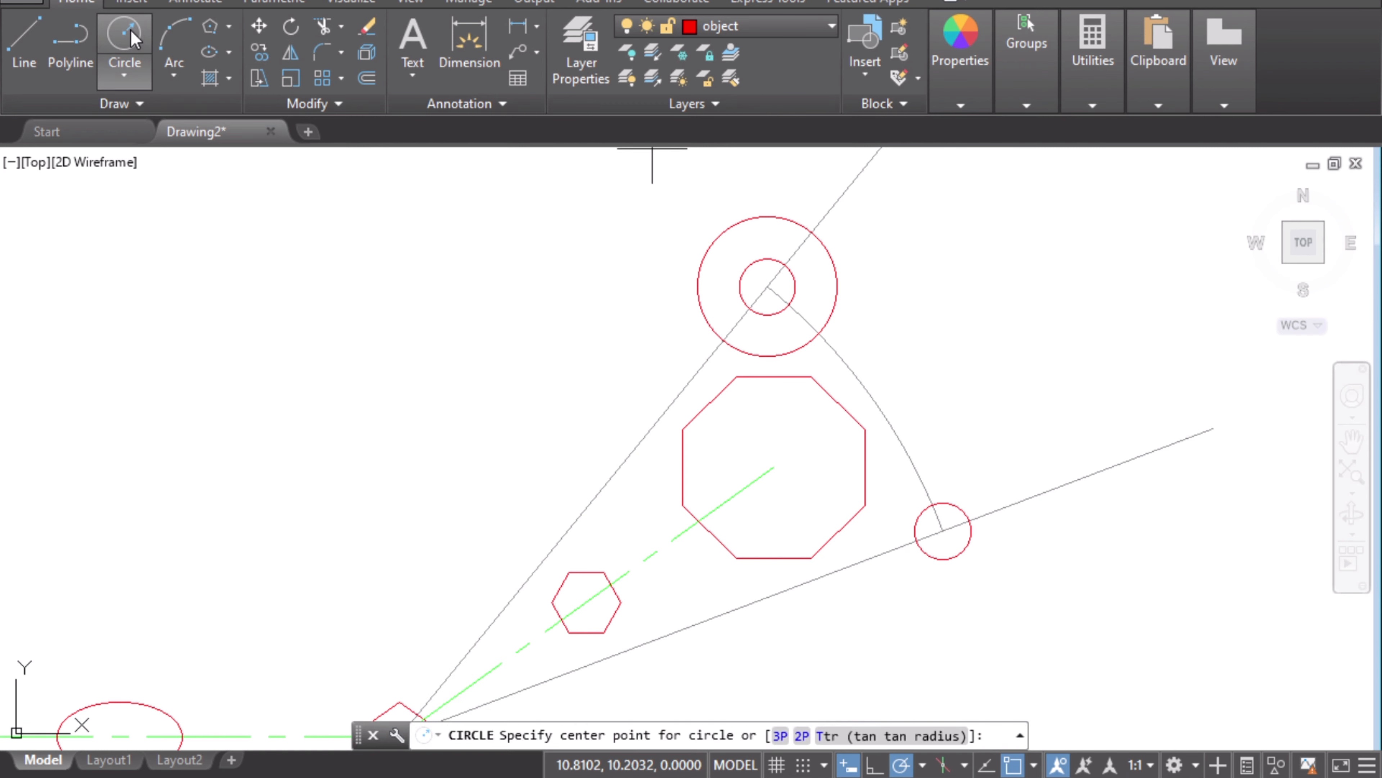
pyautogui.click(942, 529)
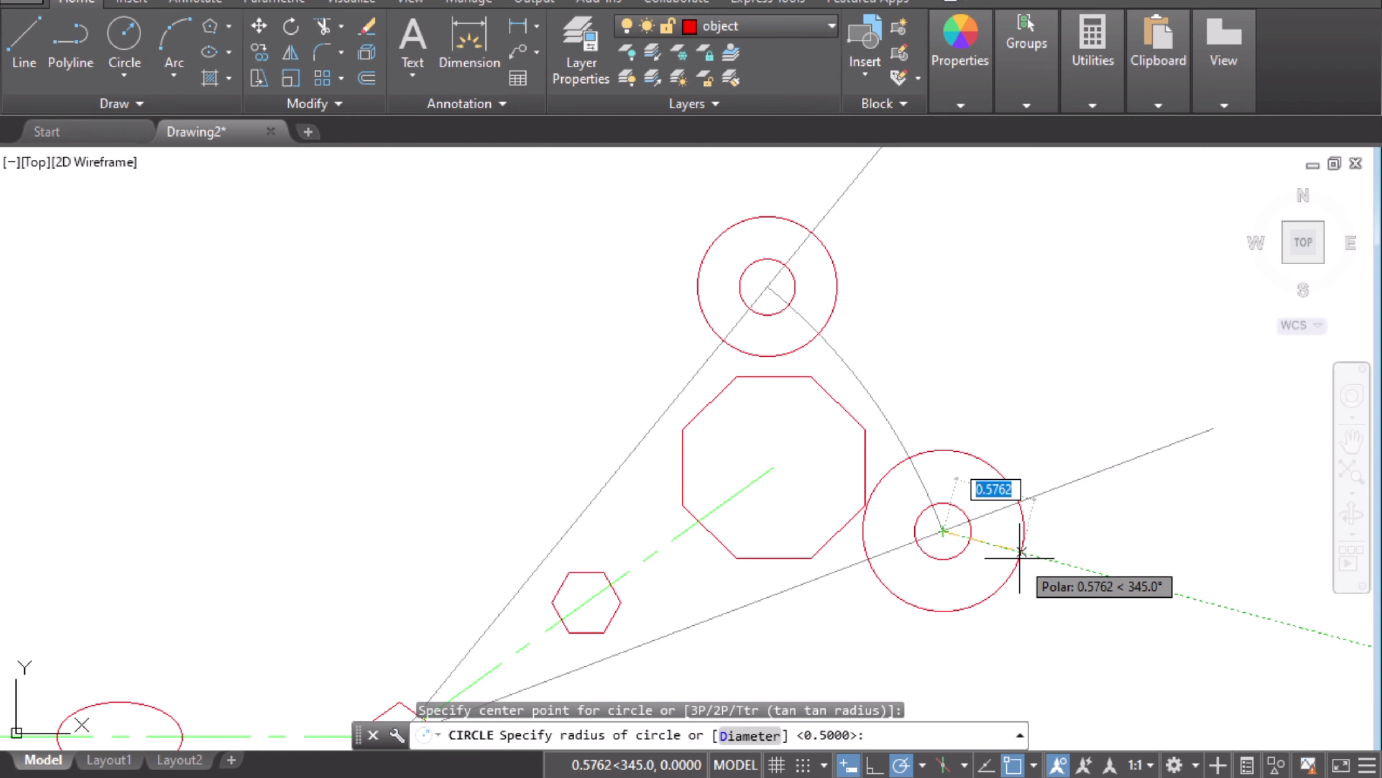
pyautogui.write('0')
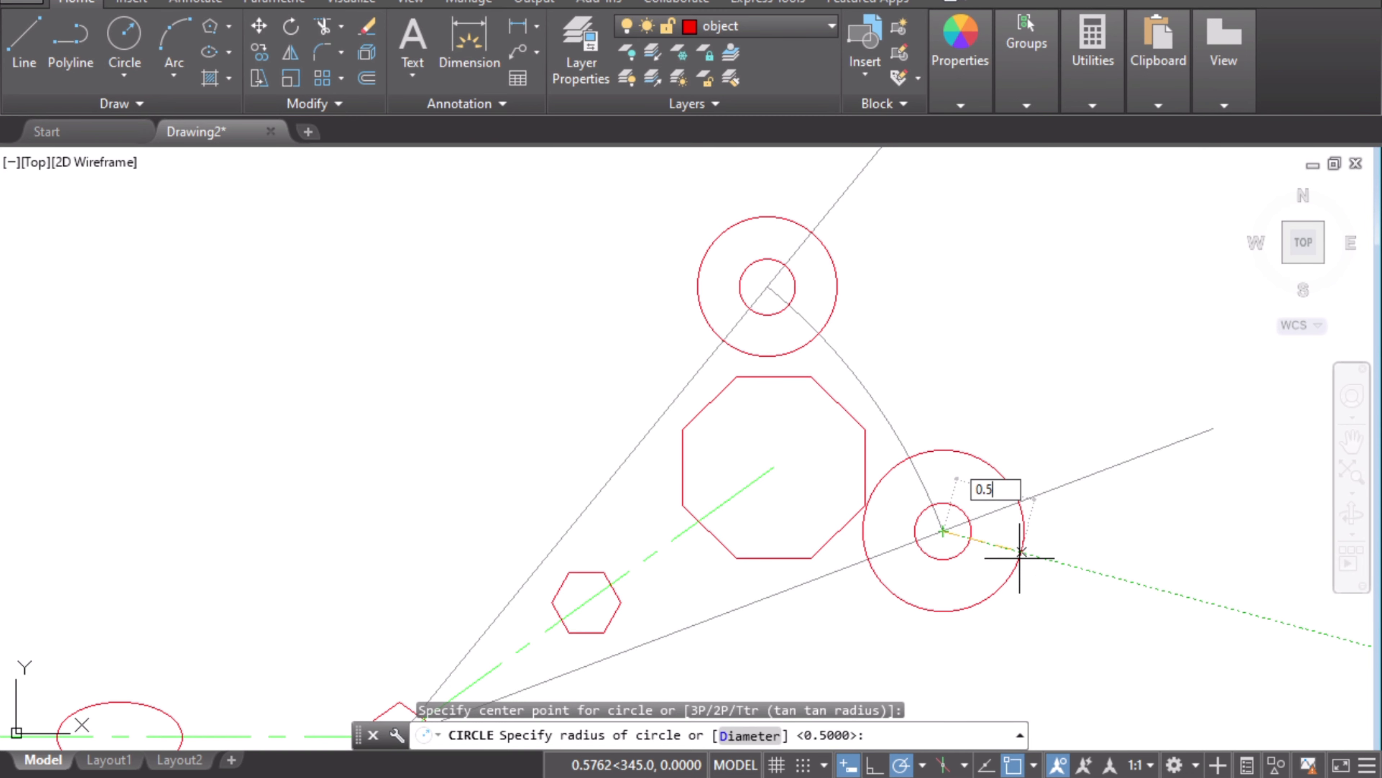
pyautogui.write('.5')
pyautogui.press('Return')
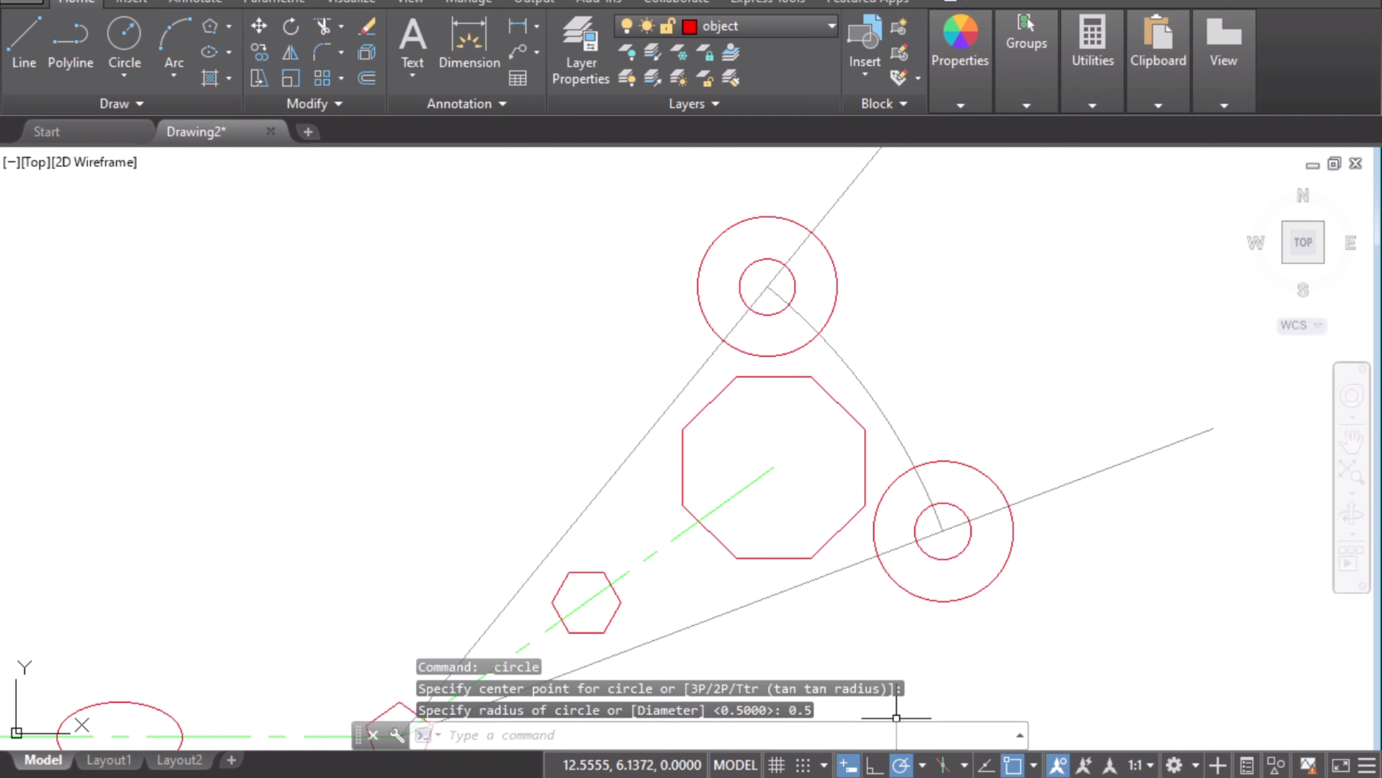
# - Check the radius callout of the outer arc joining the two end circles on the Snip & Sketch reference drawing, and return to the CAD drawing
pyautogui.hotkey('alt', 'Tab')
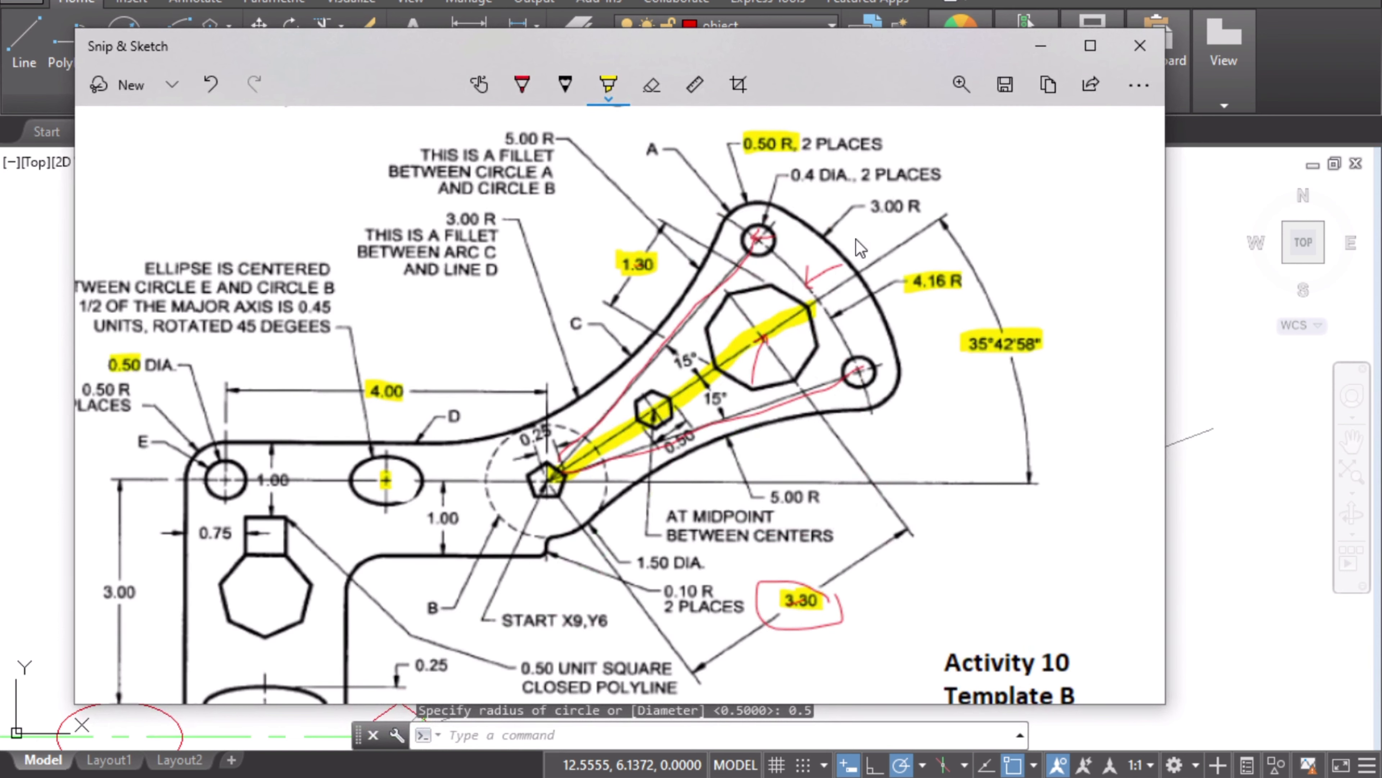
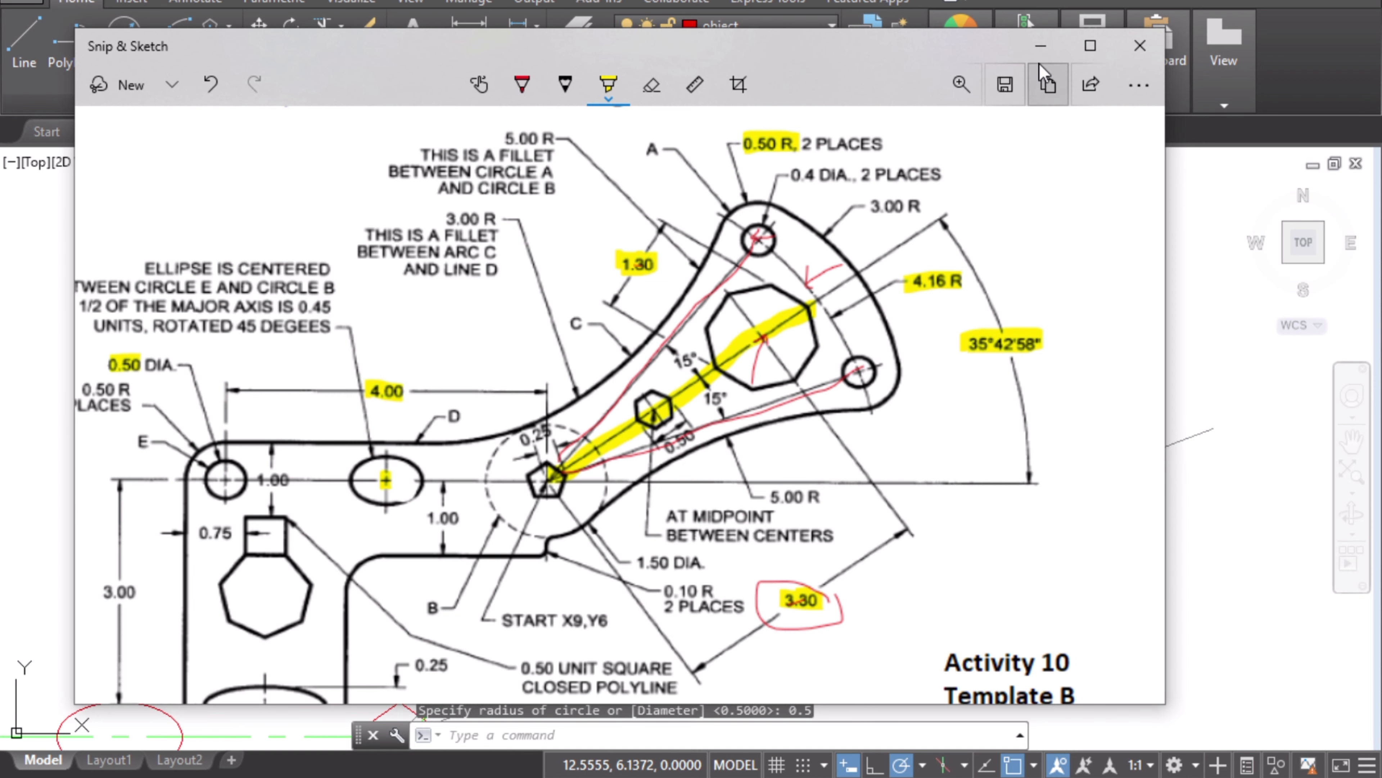
pyautogui.click(1048, 46)
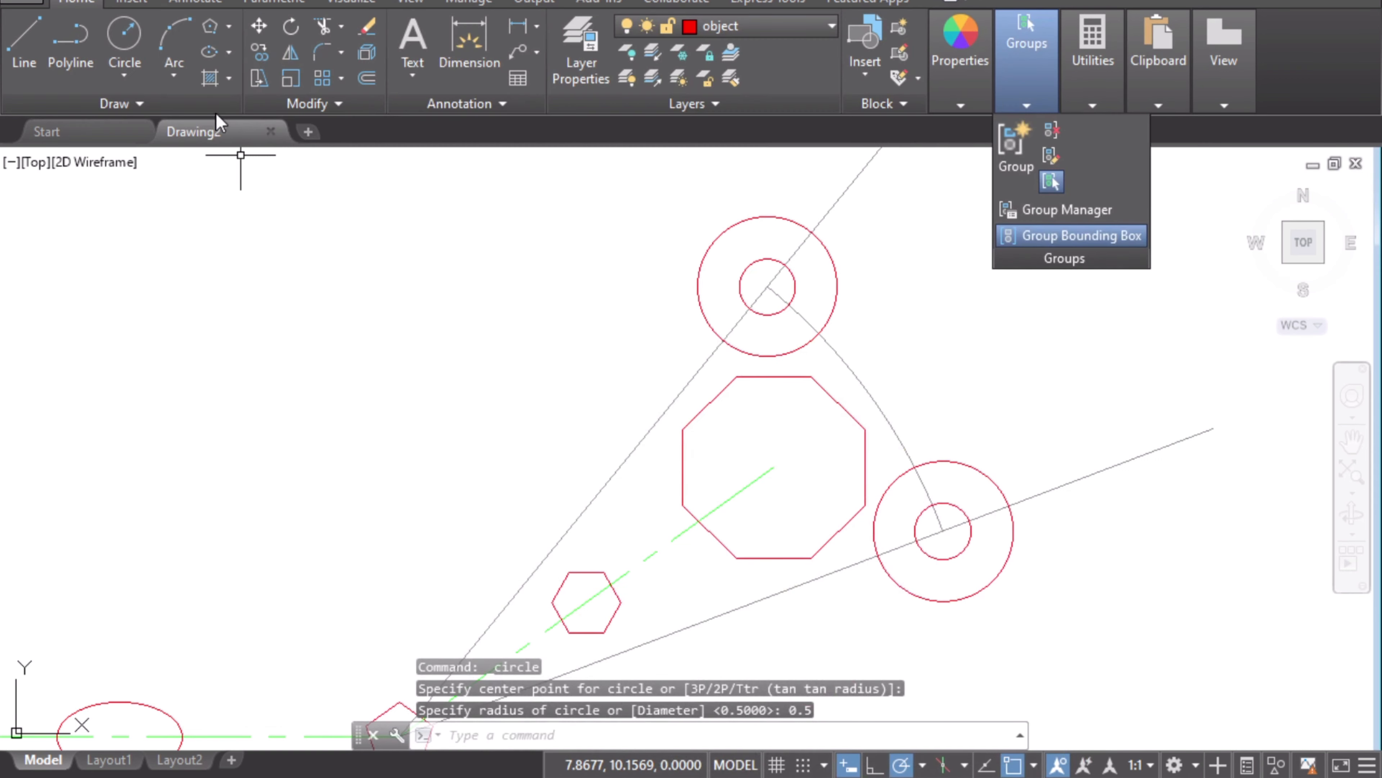
pyautogui.click(139, 81)
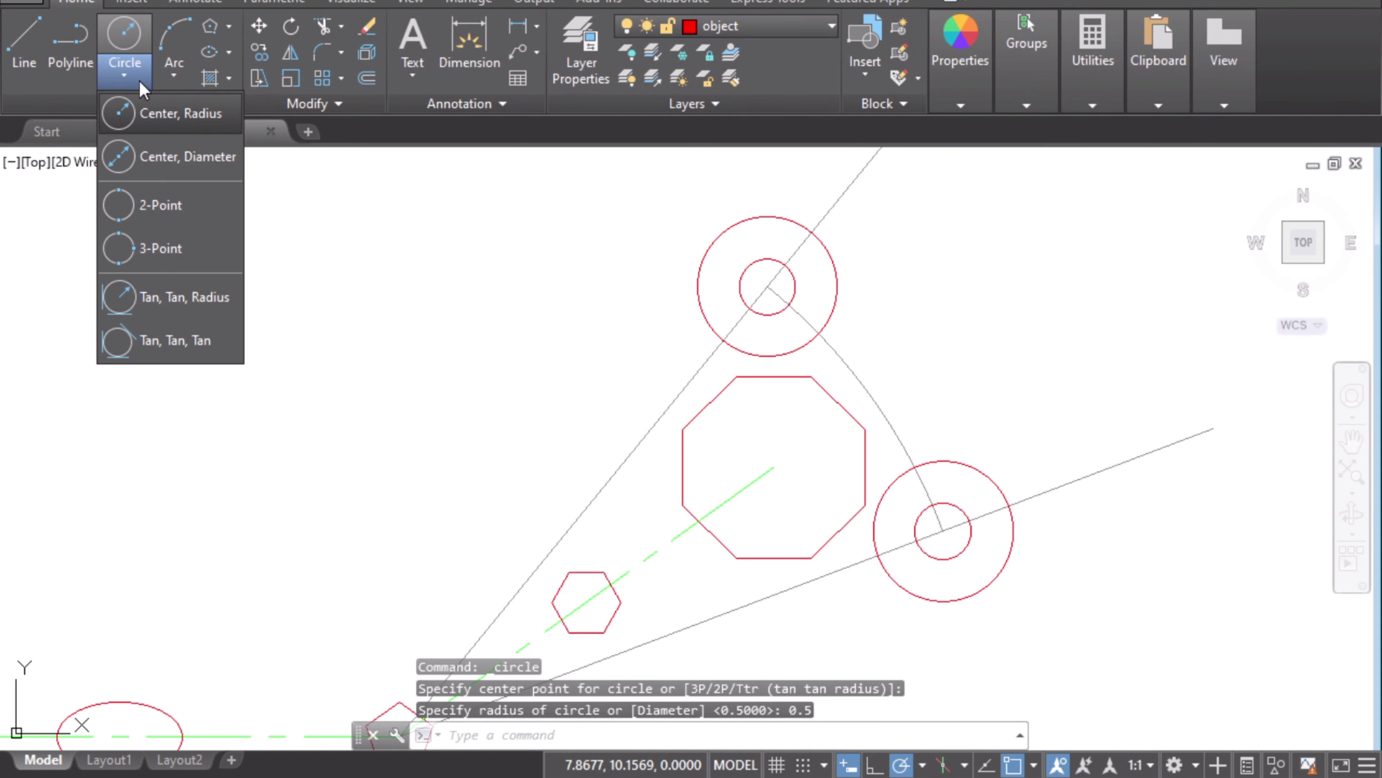
pyautogui.click(184, 305)
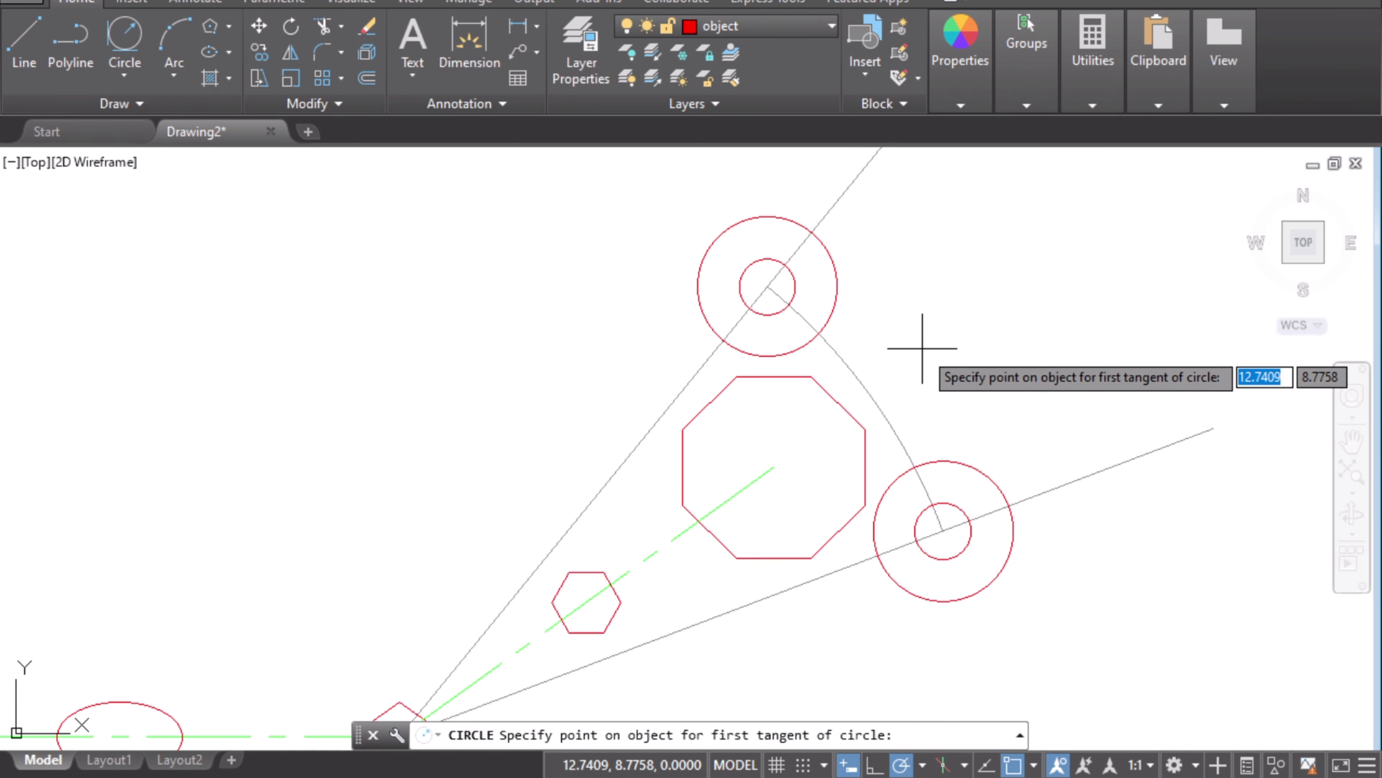
pyautogui.hotkey('alt', 'Tab')
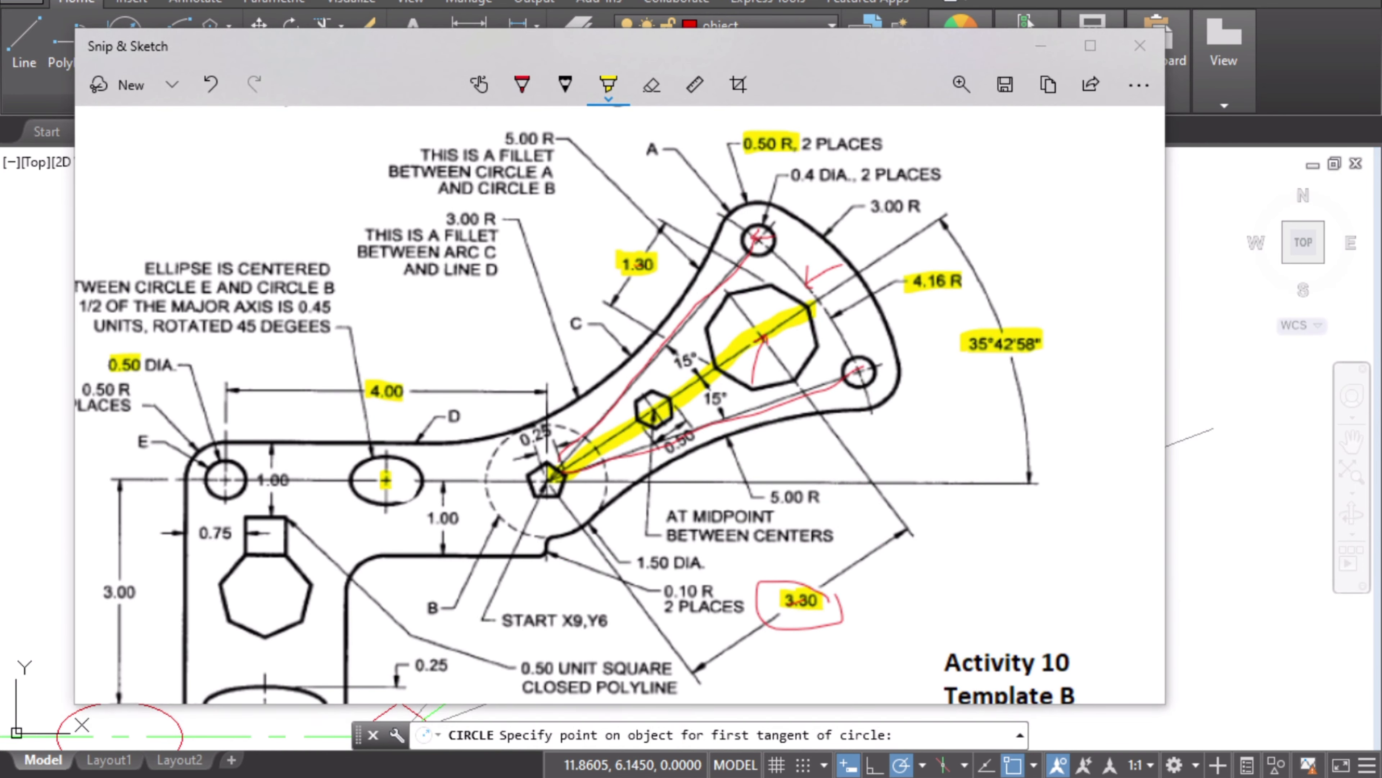
pyautogui.hotkey('alt', 'Tab')
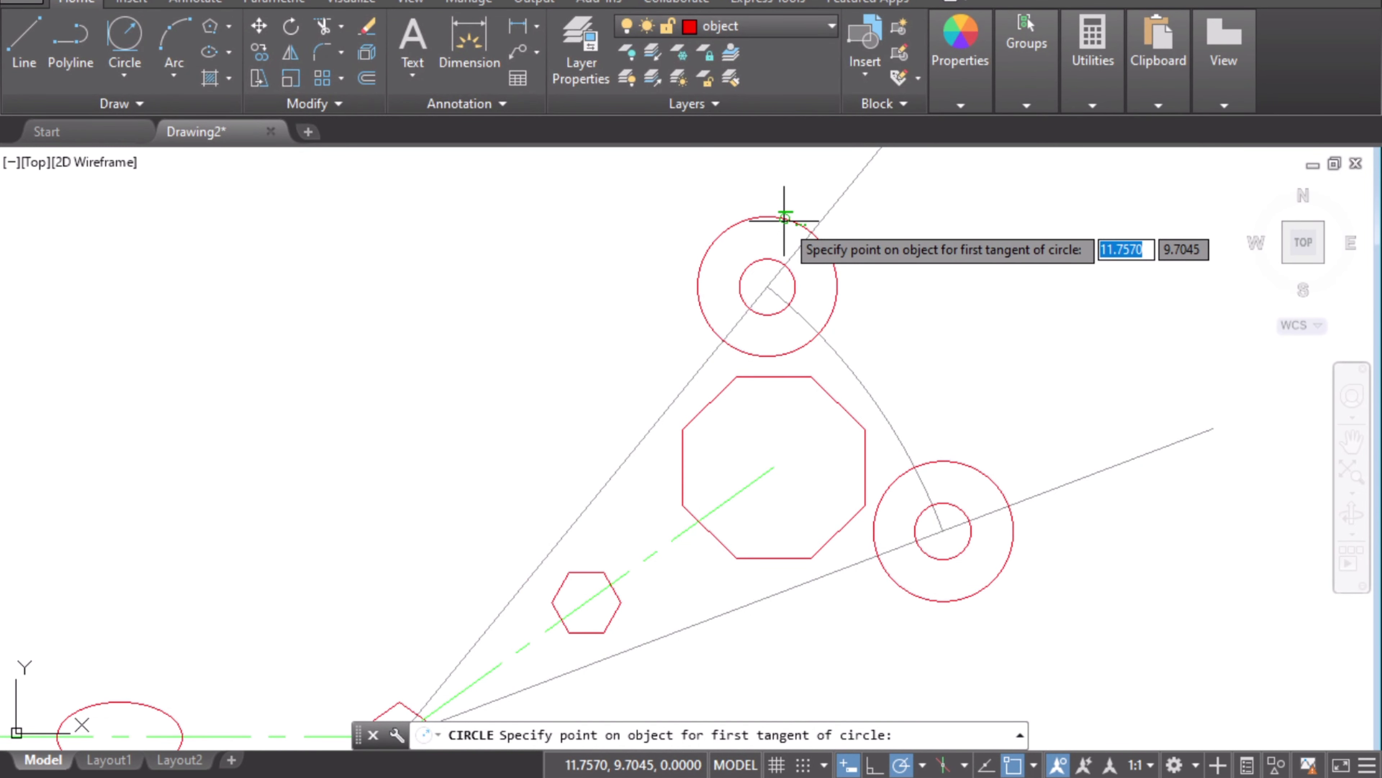
# - Try a Tan, Tan, Radius circle of radius 3, picking tangent points on the facing upper sides of the two 0.5-radius circles
pyautogui.click(130, 73)
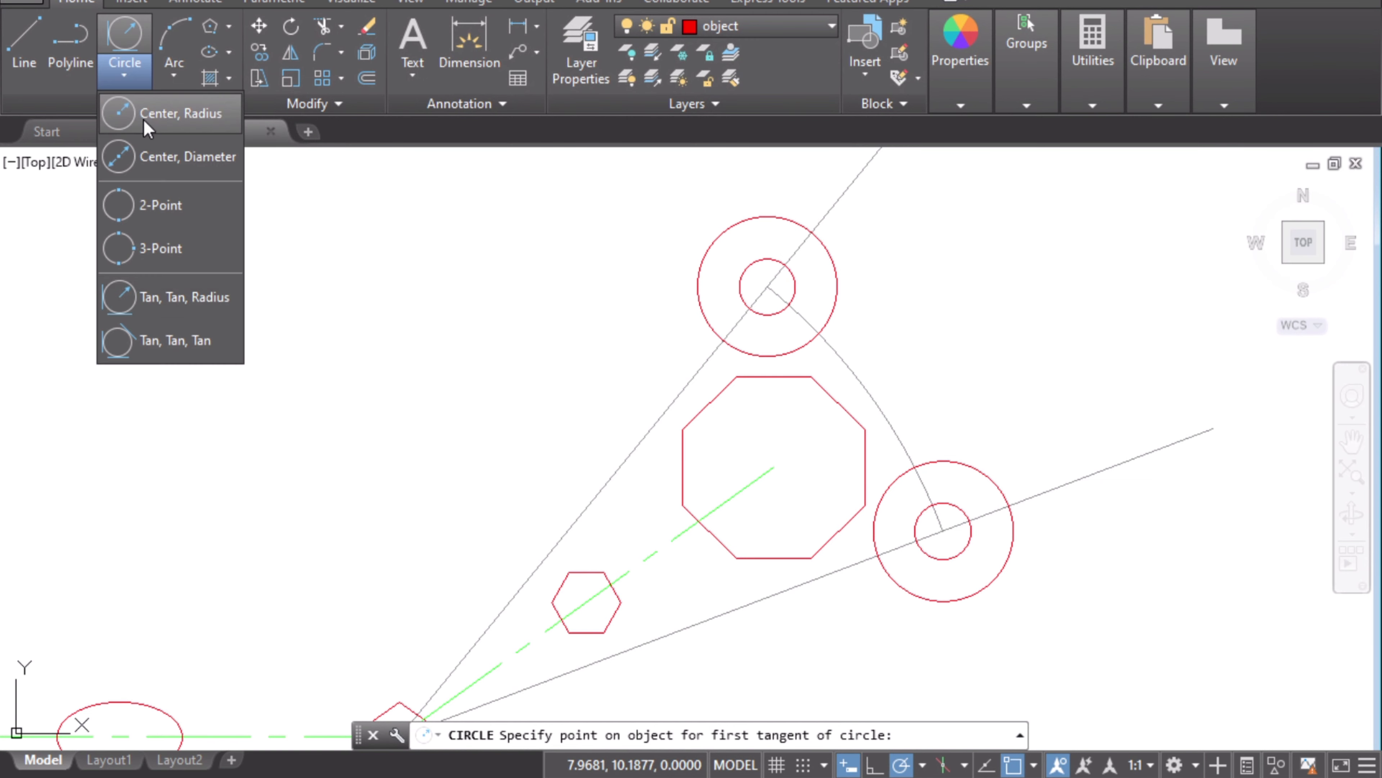
pyautogui.click(183, 300)
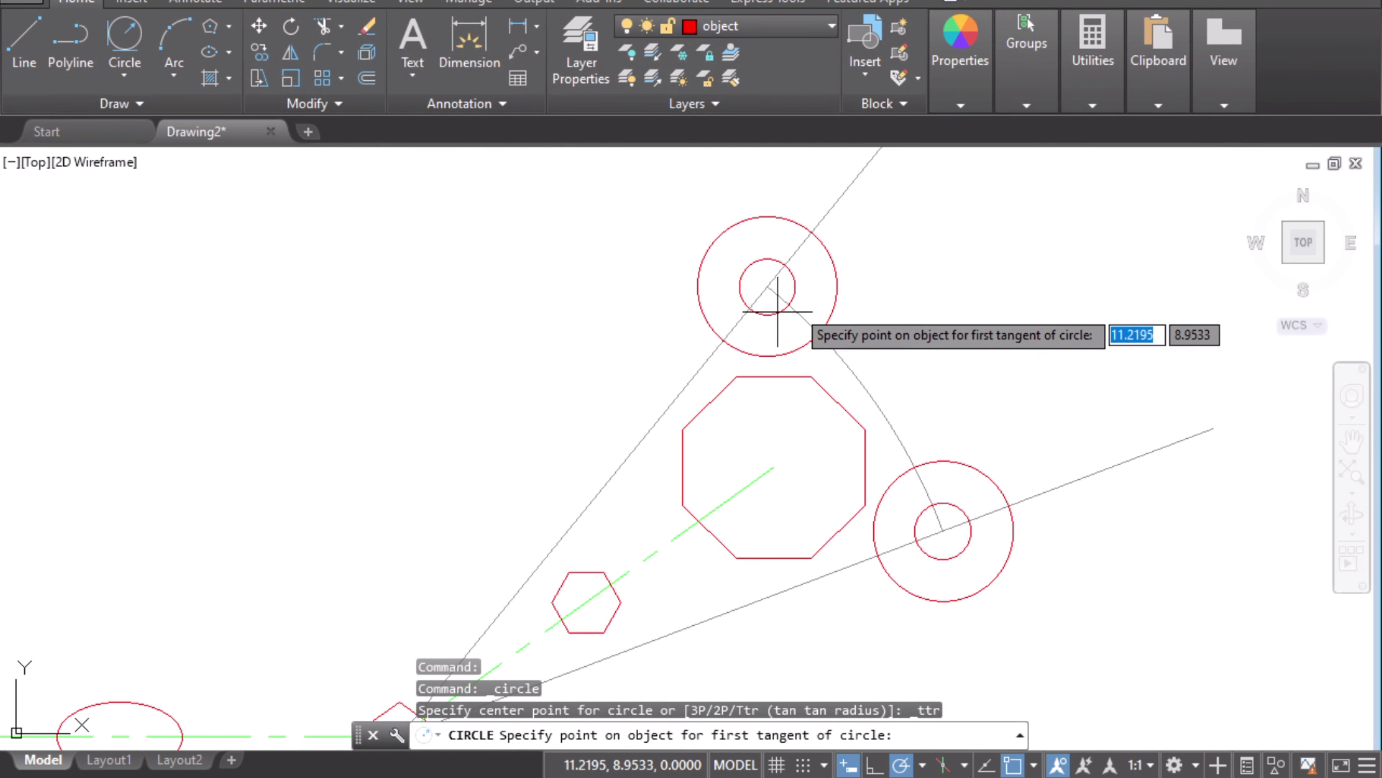
pyautogui.click(799, 224)
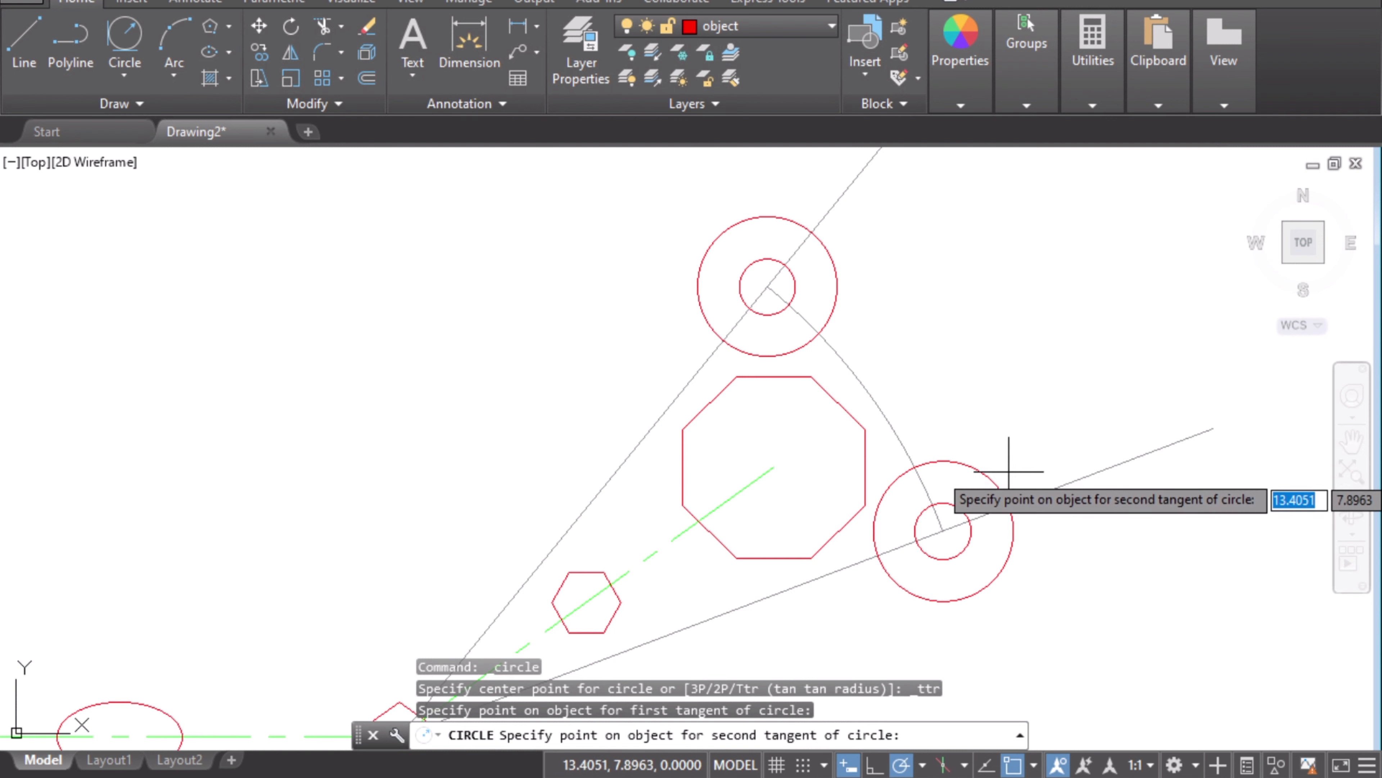
pyautogui.click(957, 463)
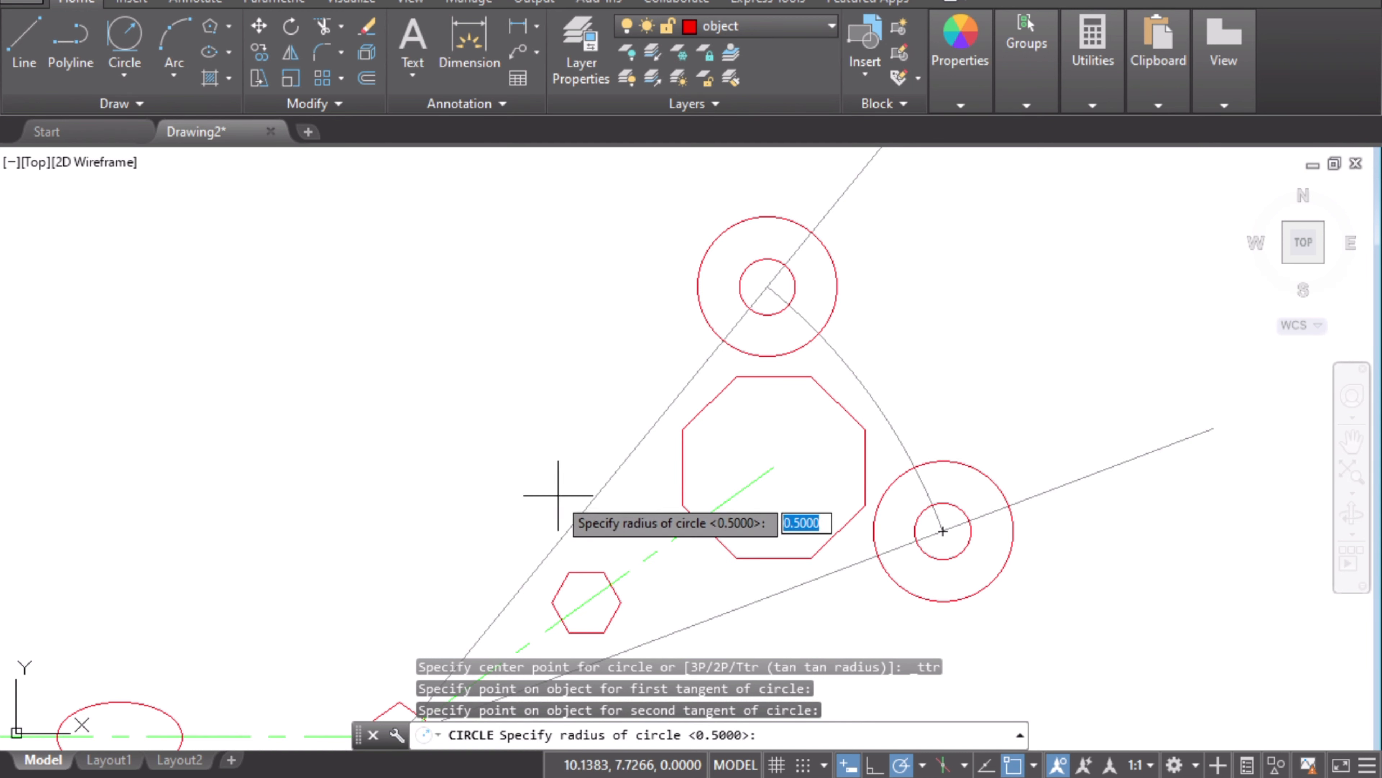
pyautogui.click(724, 775)
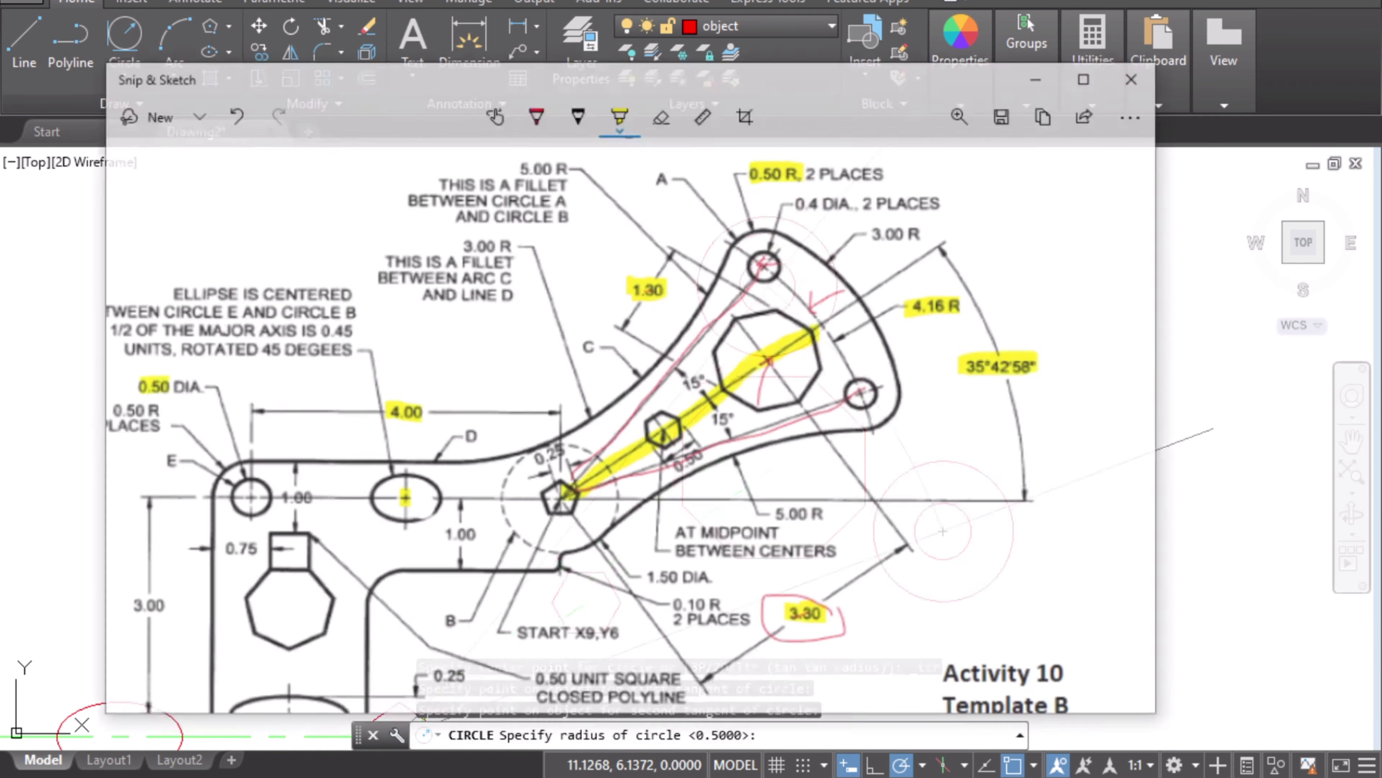
pyautogui.click(723, 775)
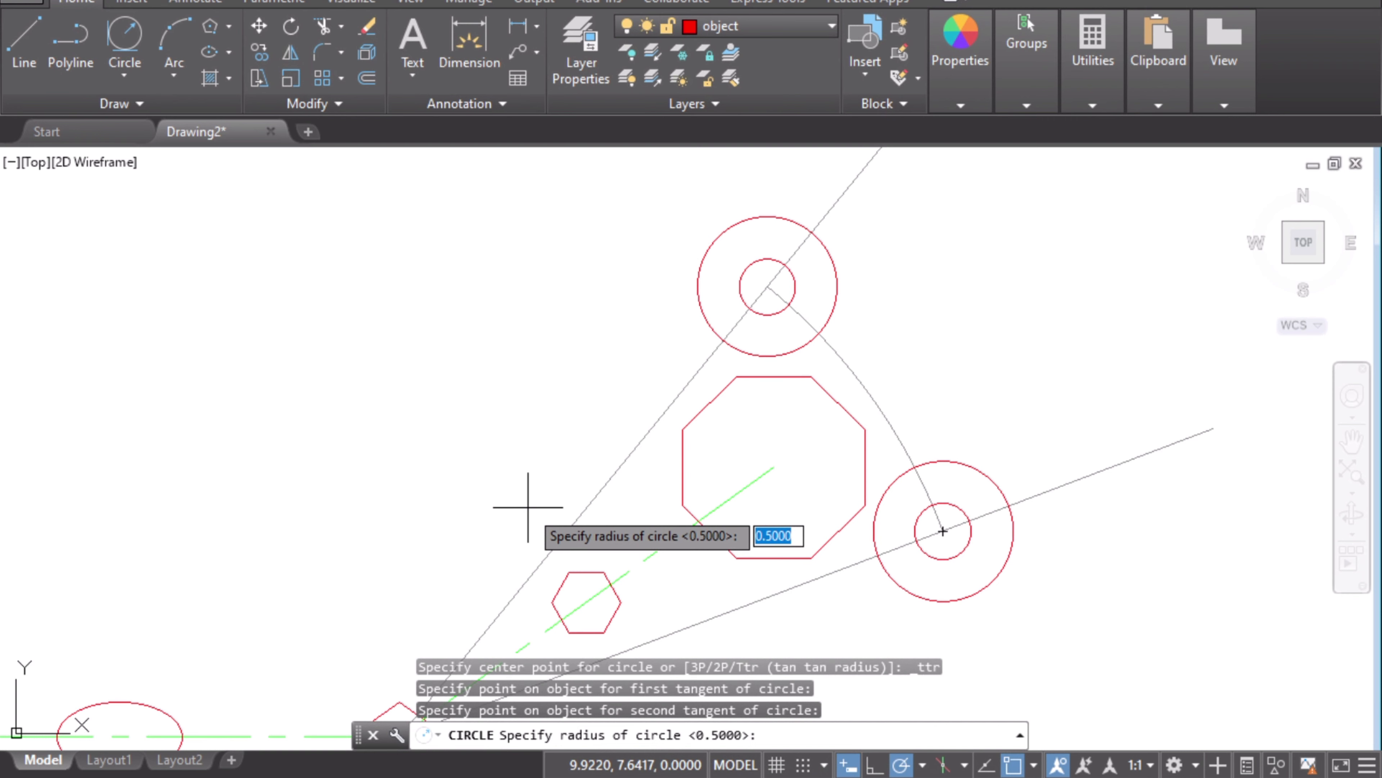
pyautogui.write('3')
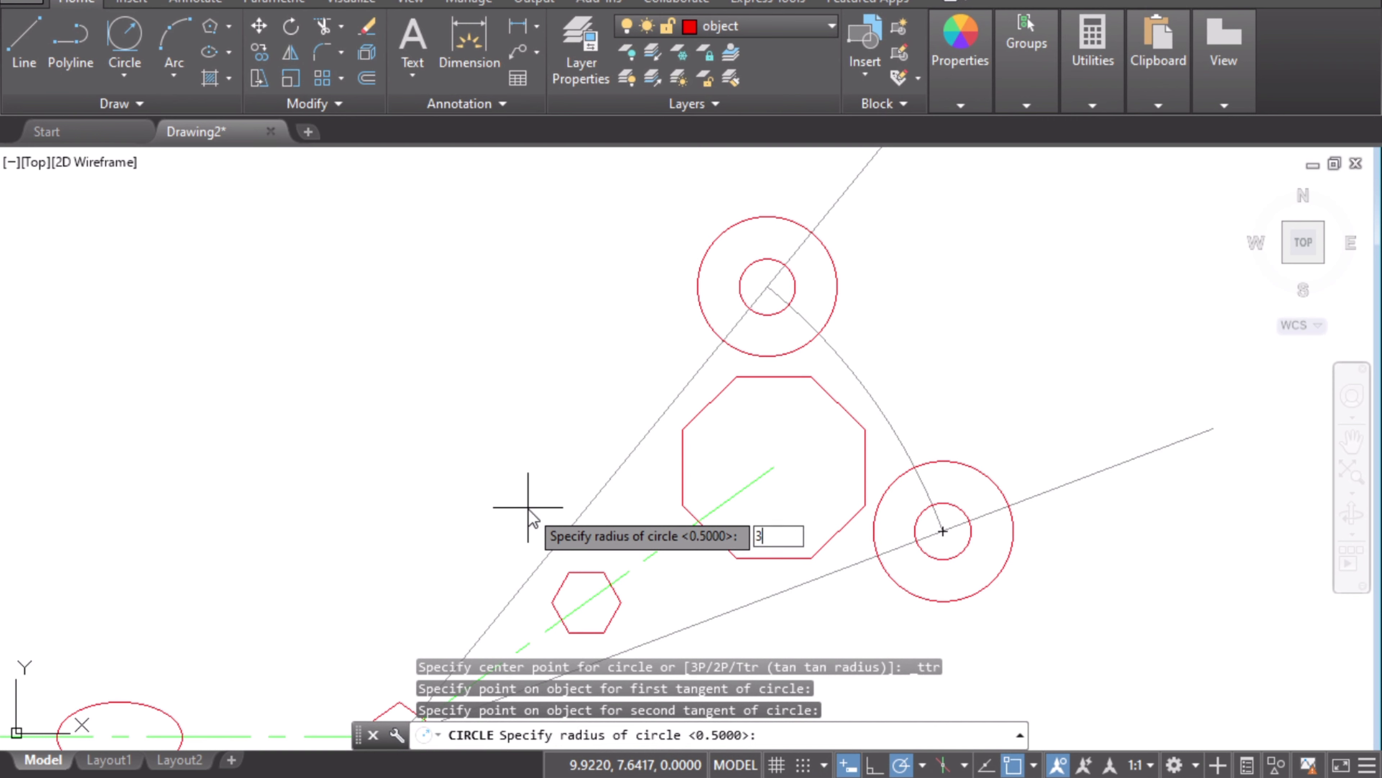
pyautogui.press('Return')
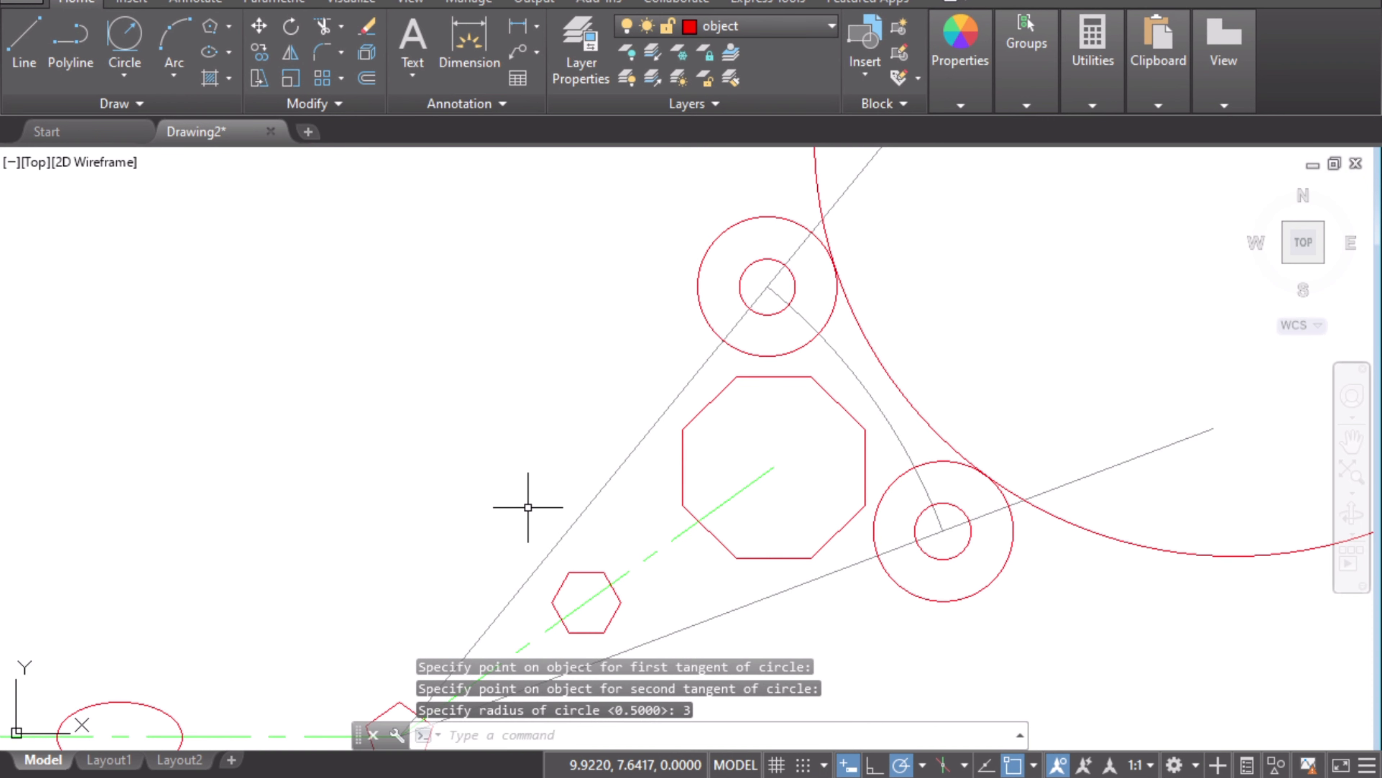
# - Erase the large tangent circle that touches the two 0.5-radius circles
pyautogui.scroll(-2, 871, 346)
pyautogui.moveTo(966, 317); pyautogui.dragTo(815, 398, button='middle')
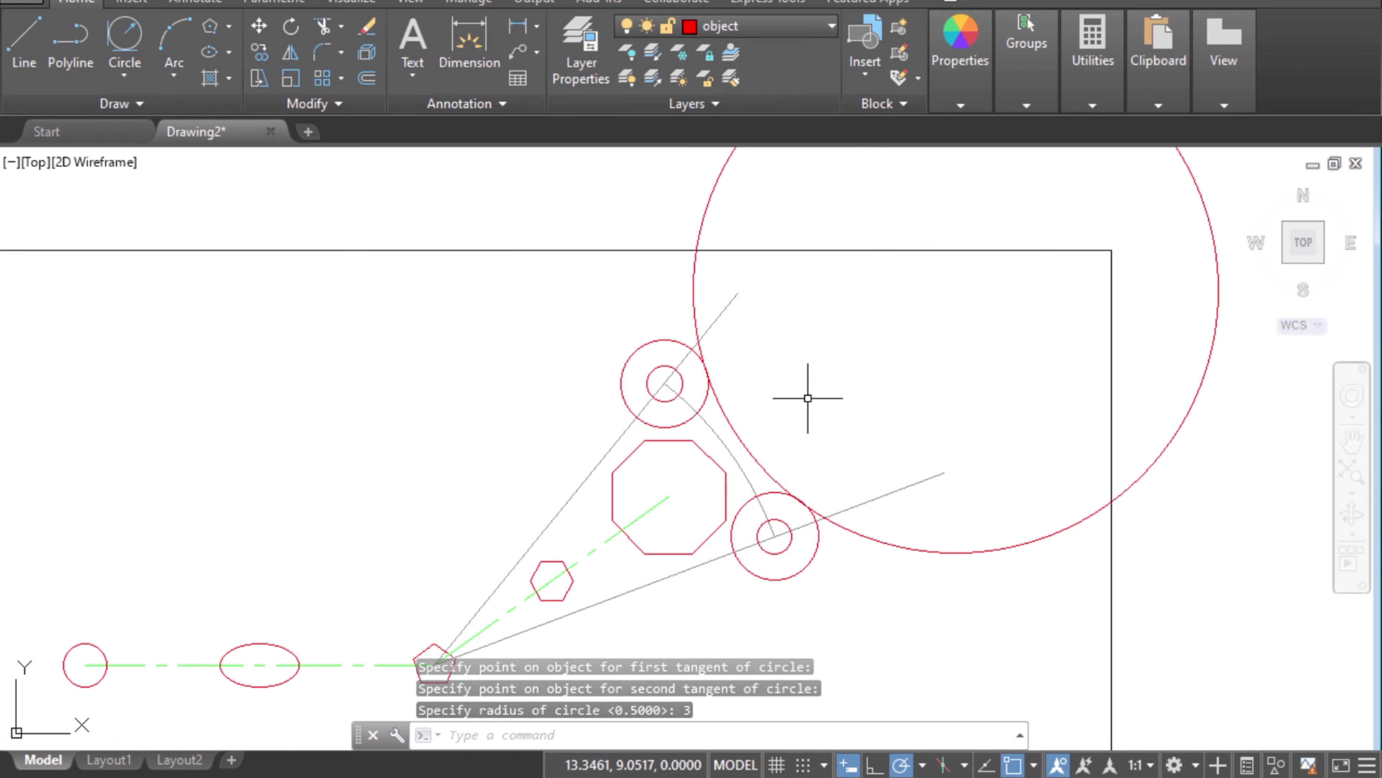
pyautogui.click(724, 407)
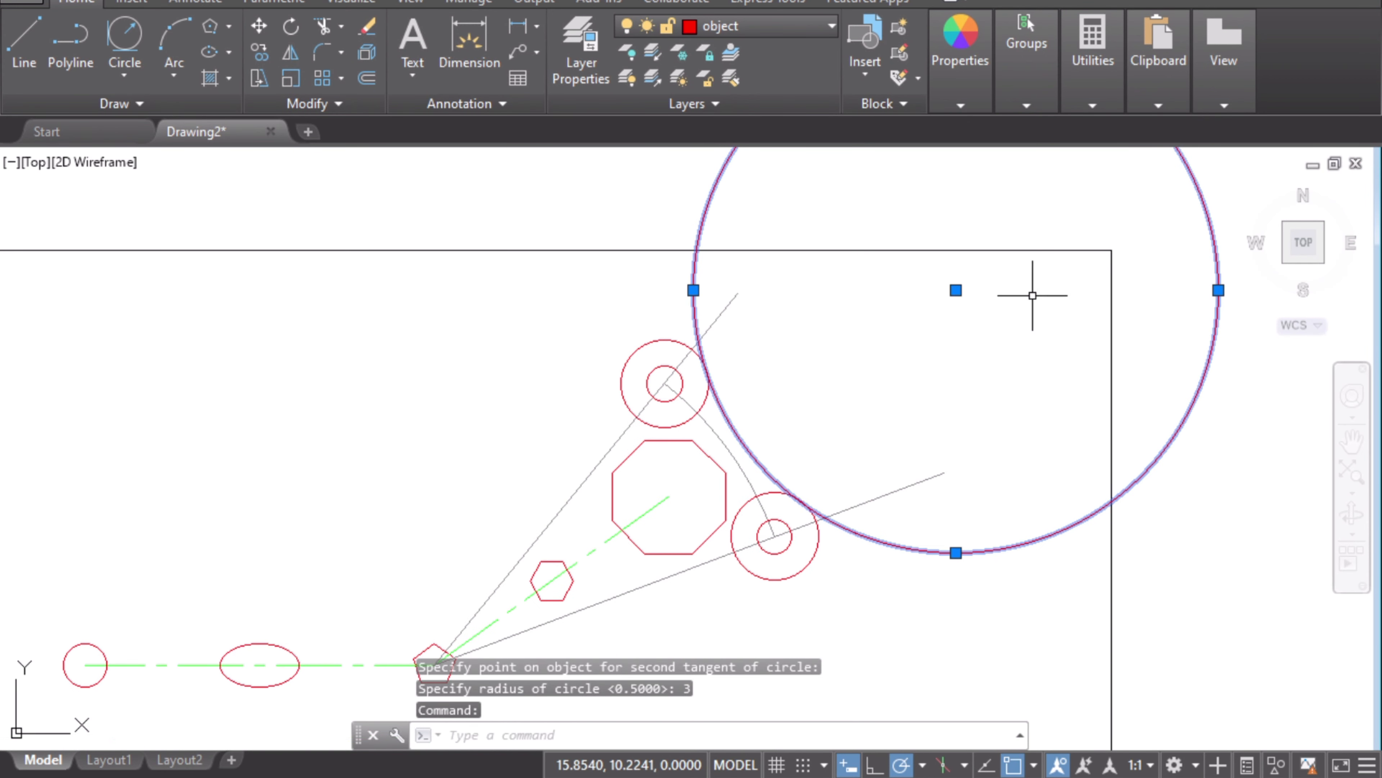
pyautogui.rightClick(697, 309)
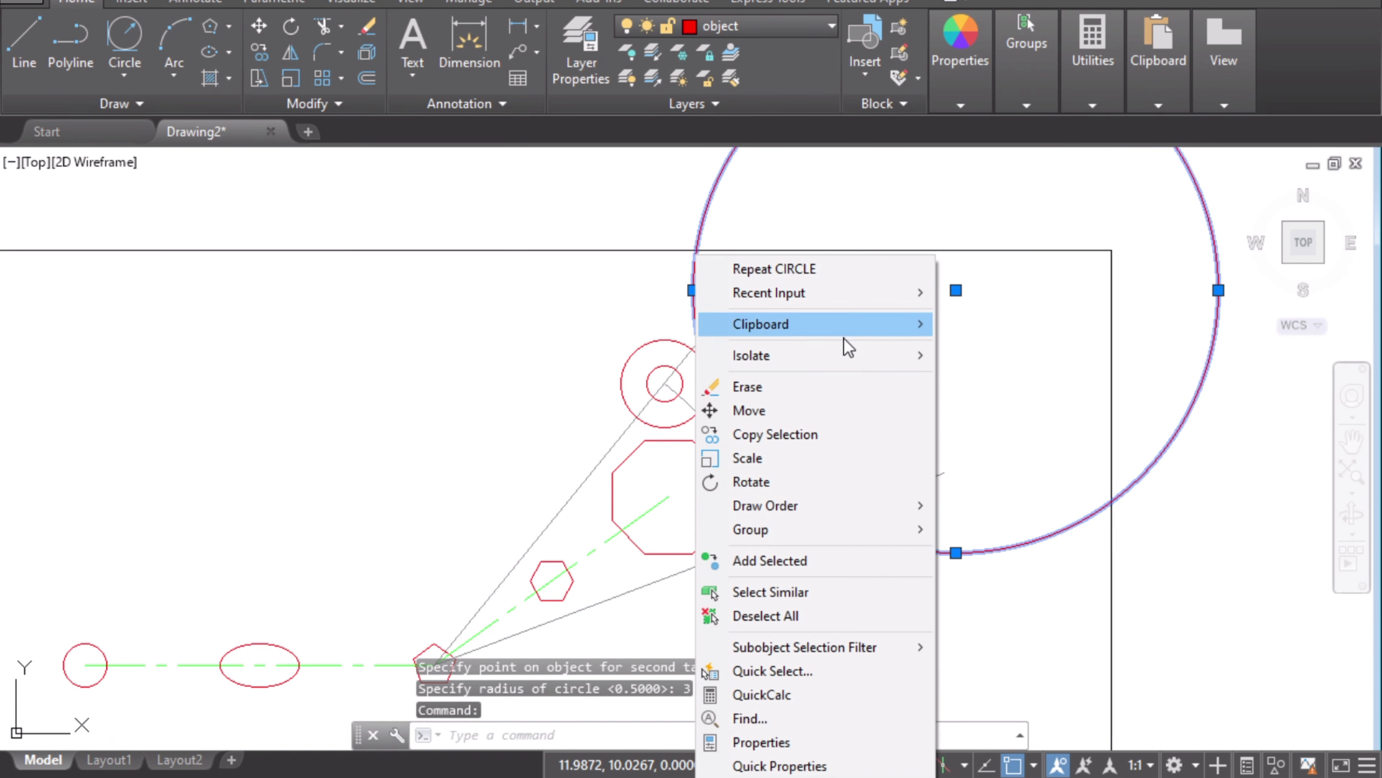
pyautogui.click(811, 387)
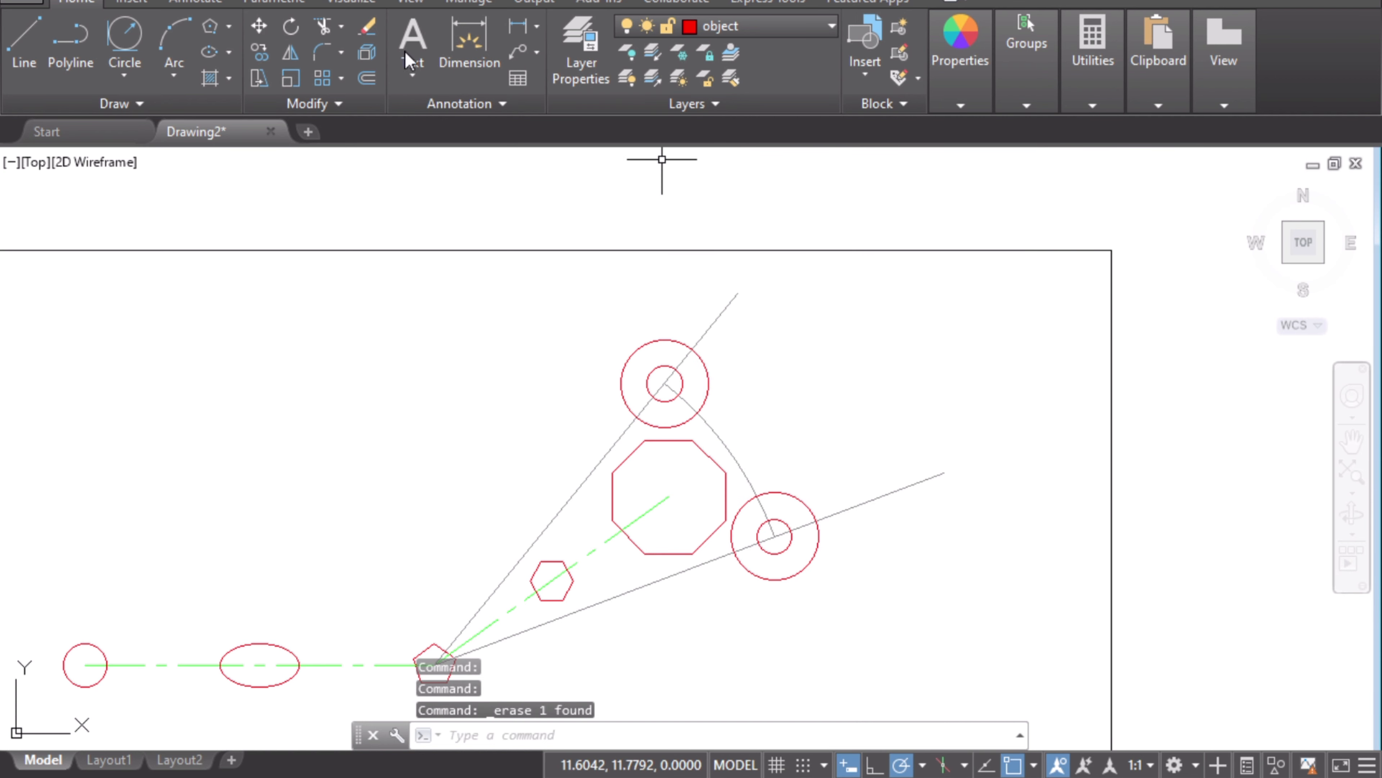
# - Start a Tan, Tan, Radius circle with tangent points on the upper 0.5-radius circle's upper-left side and the lower one's lower-right side
pyautogui.click(136, 70)
pyautogui.click(166, 309)
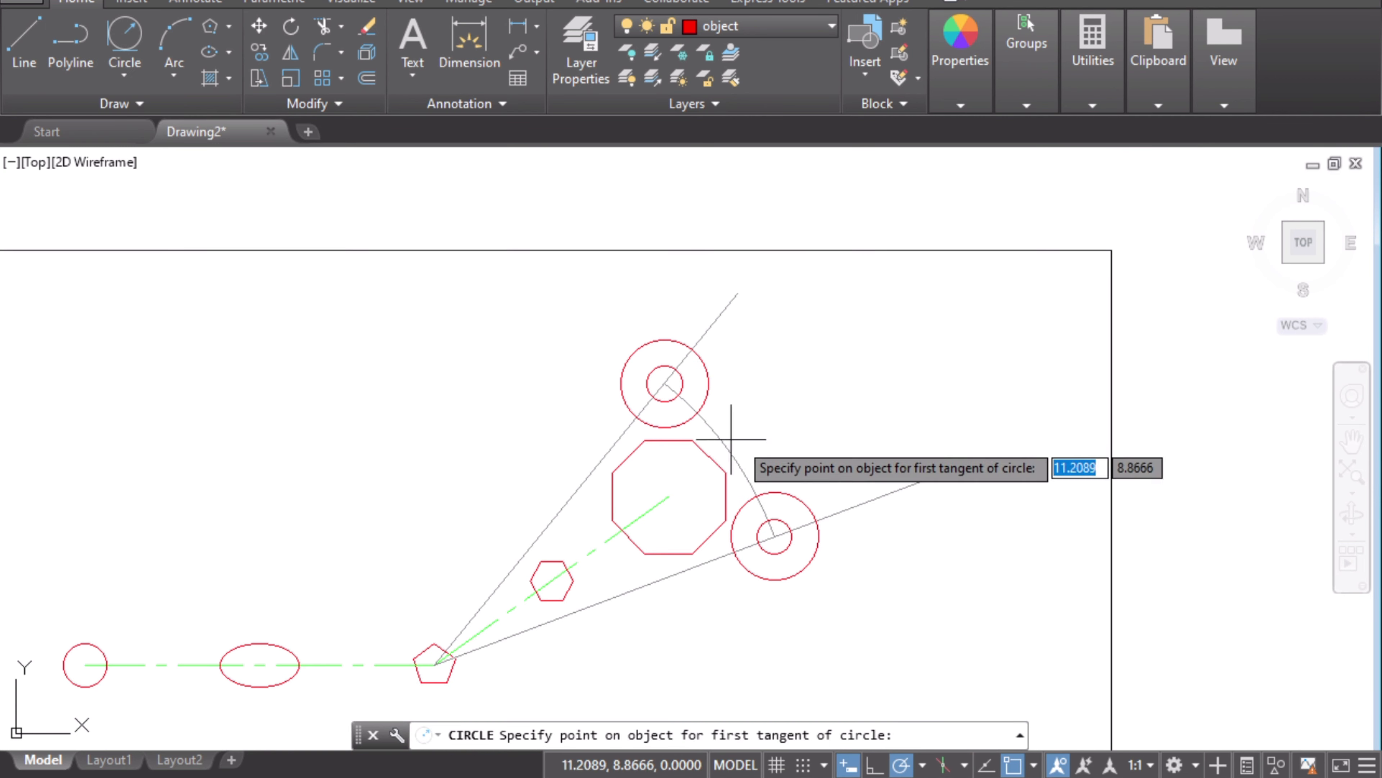
pyautogui.click(644, 344)
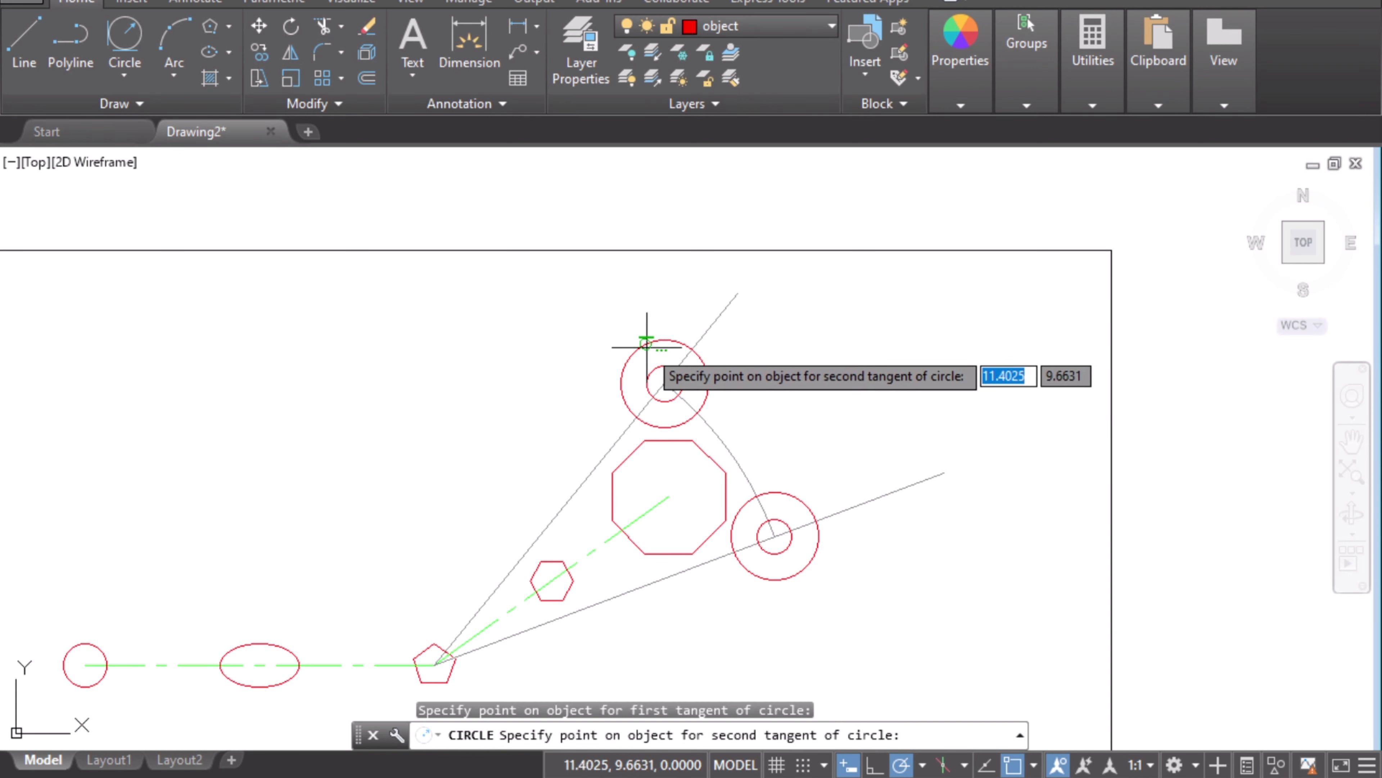
pyautogui.click(811, 556)
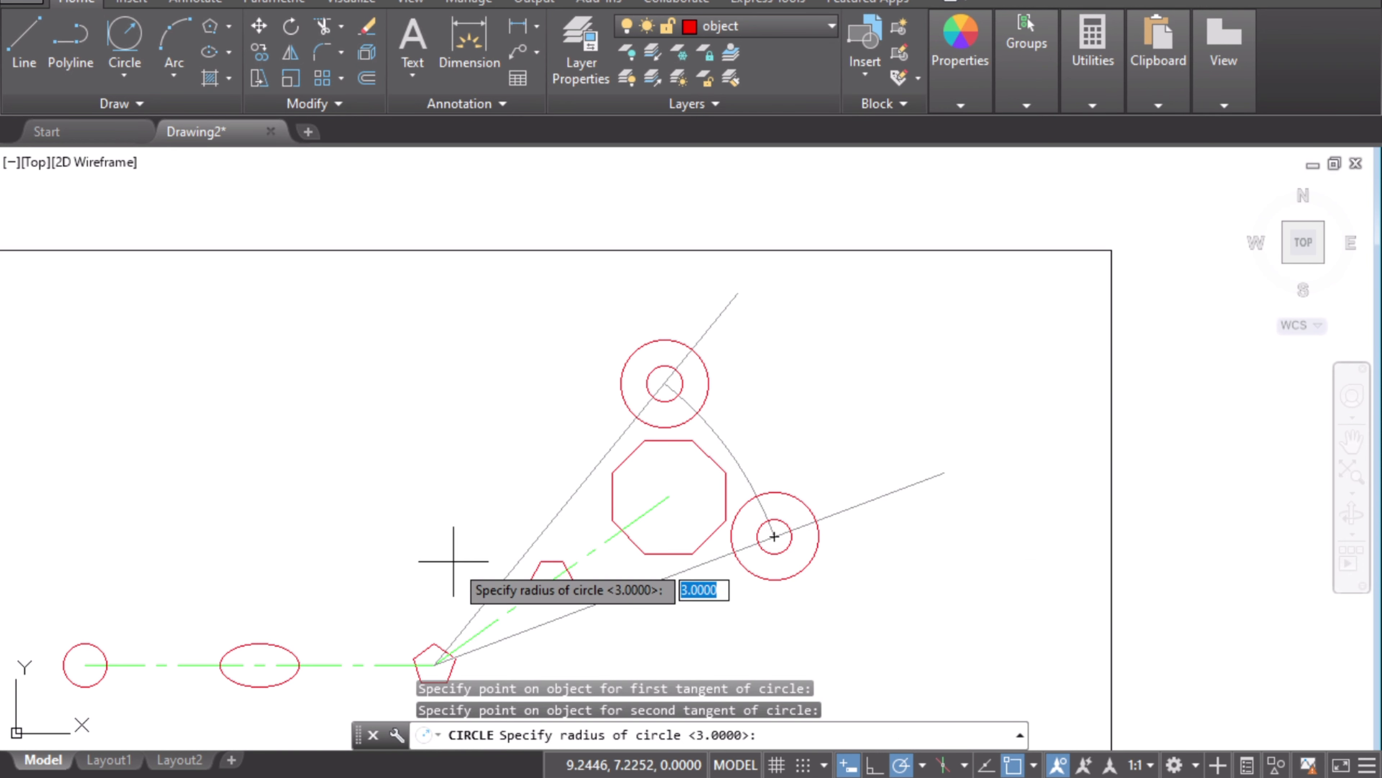
# - Complete the circle tangent to the two outer end circles with radius 3, and trim it to the outer arc between them
pyautogui.write('3')
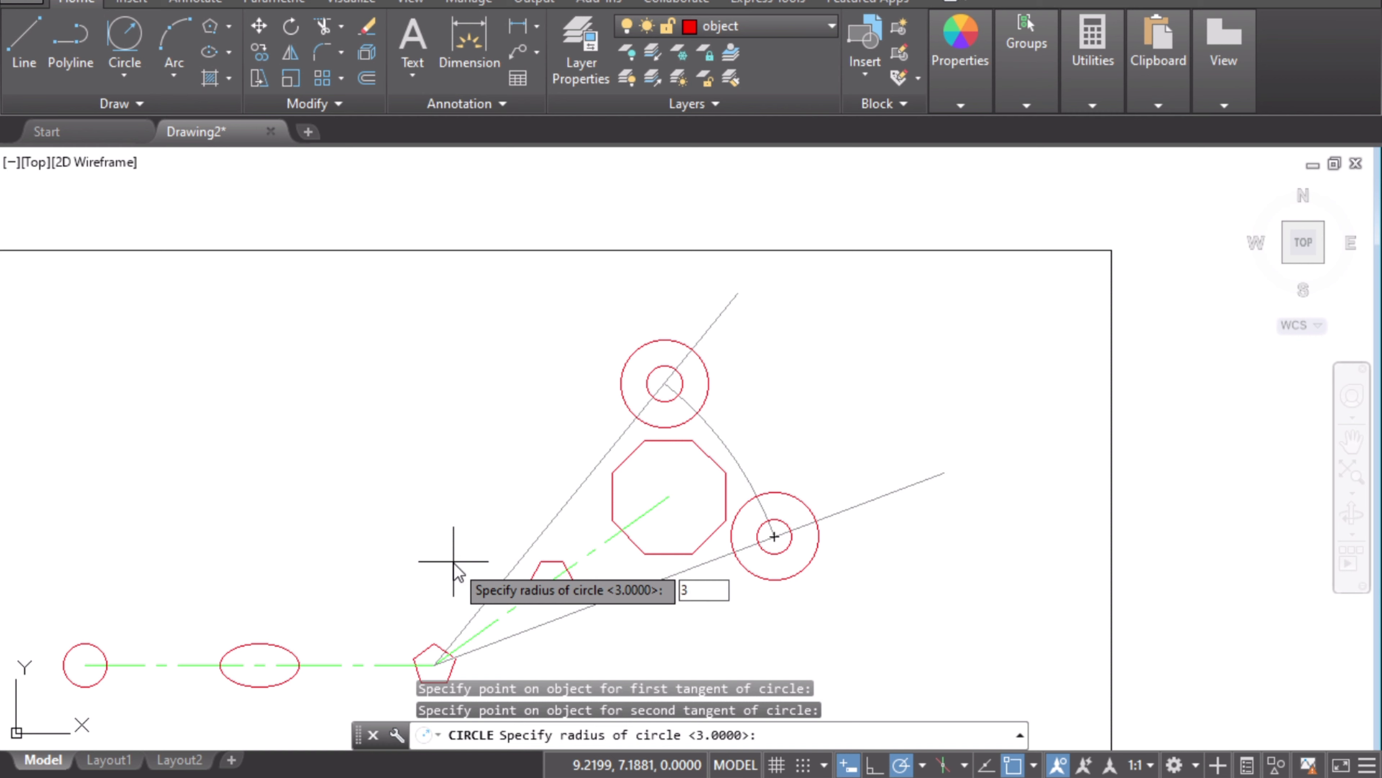
pyautogui.press('Return')
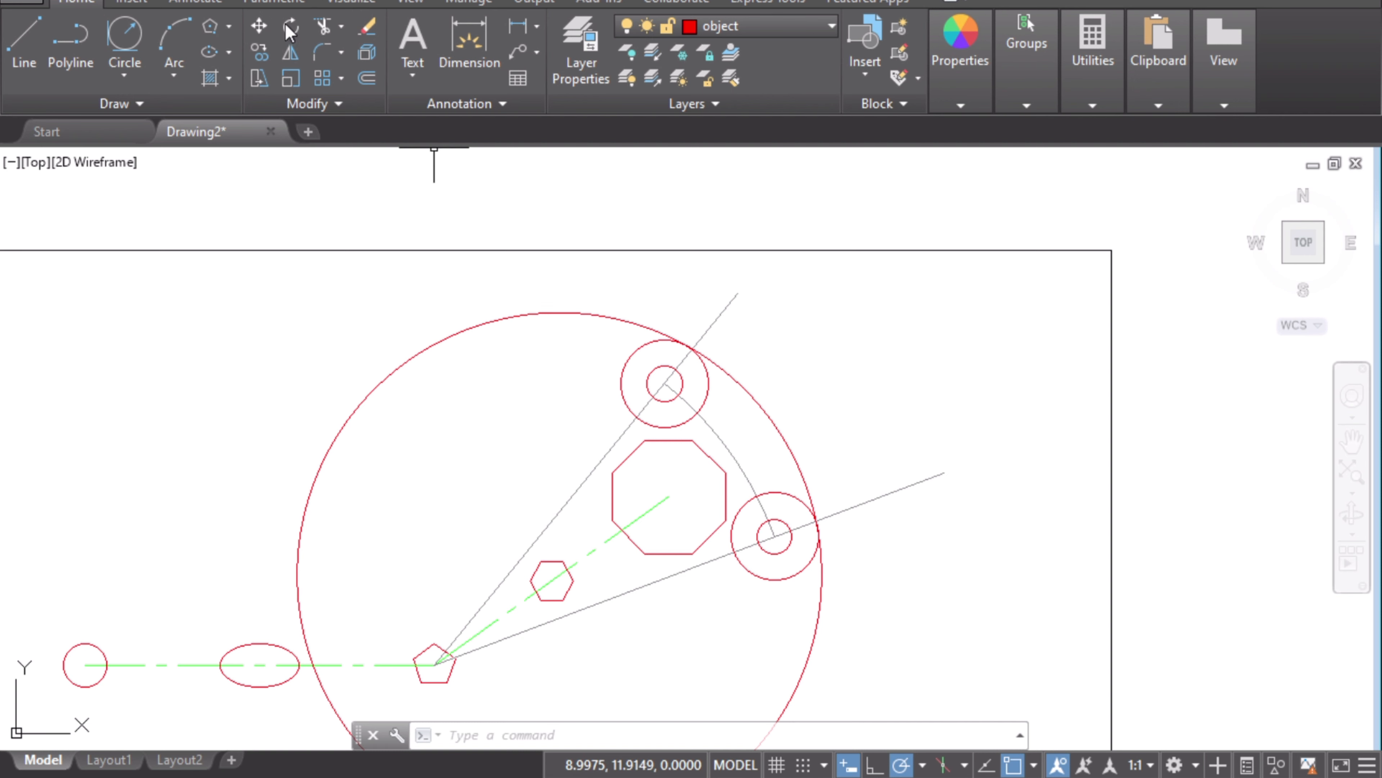
pyautogui.click(323, 25)
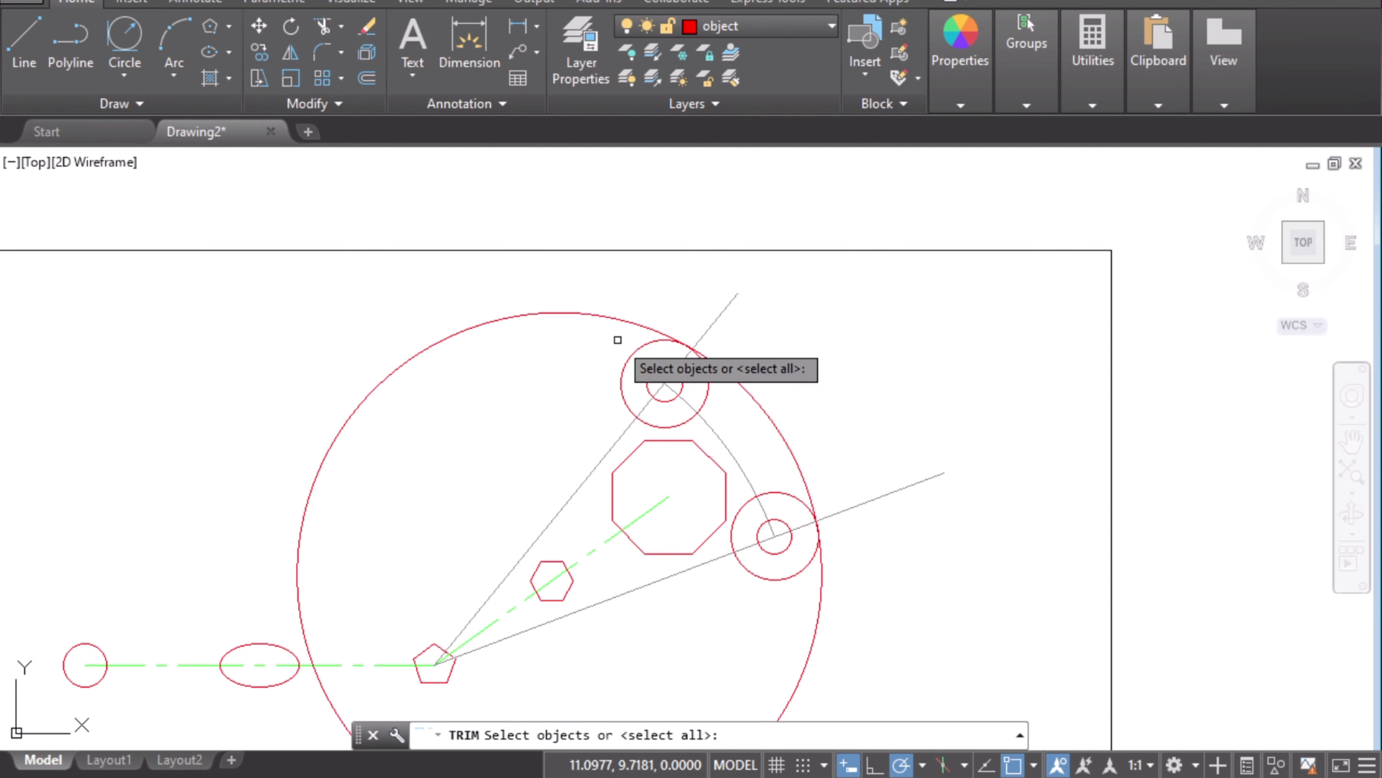
pyautogui.click(639, 352)
pyautogui.click(803, 572)
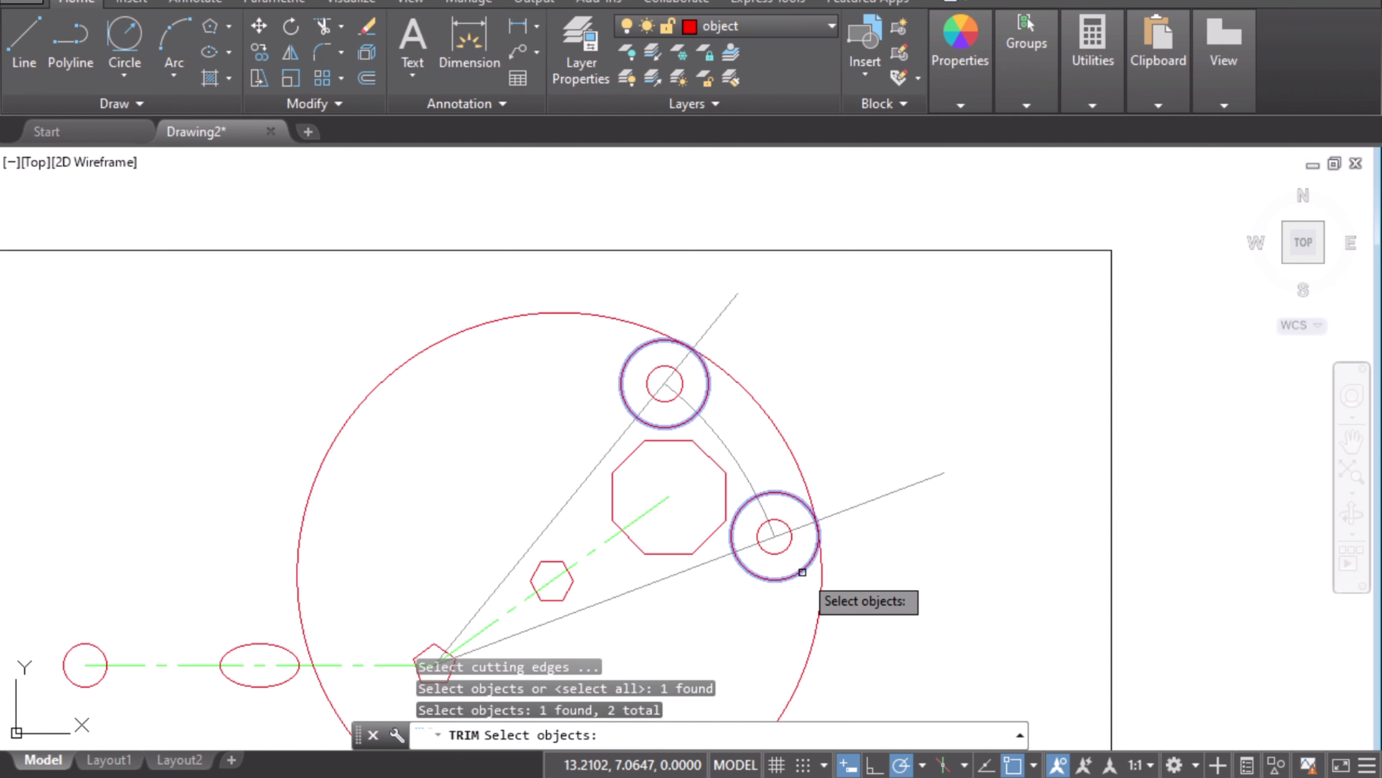
pyautogui.press('Return')
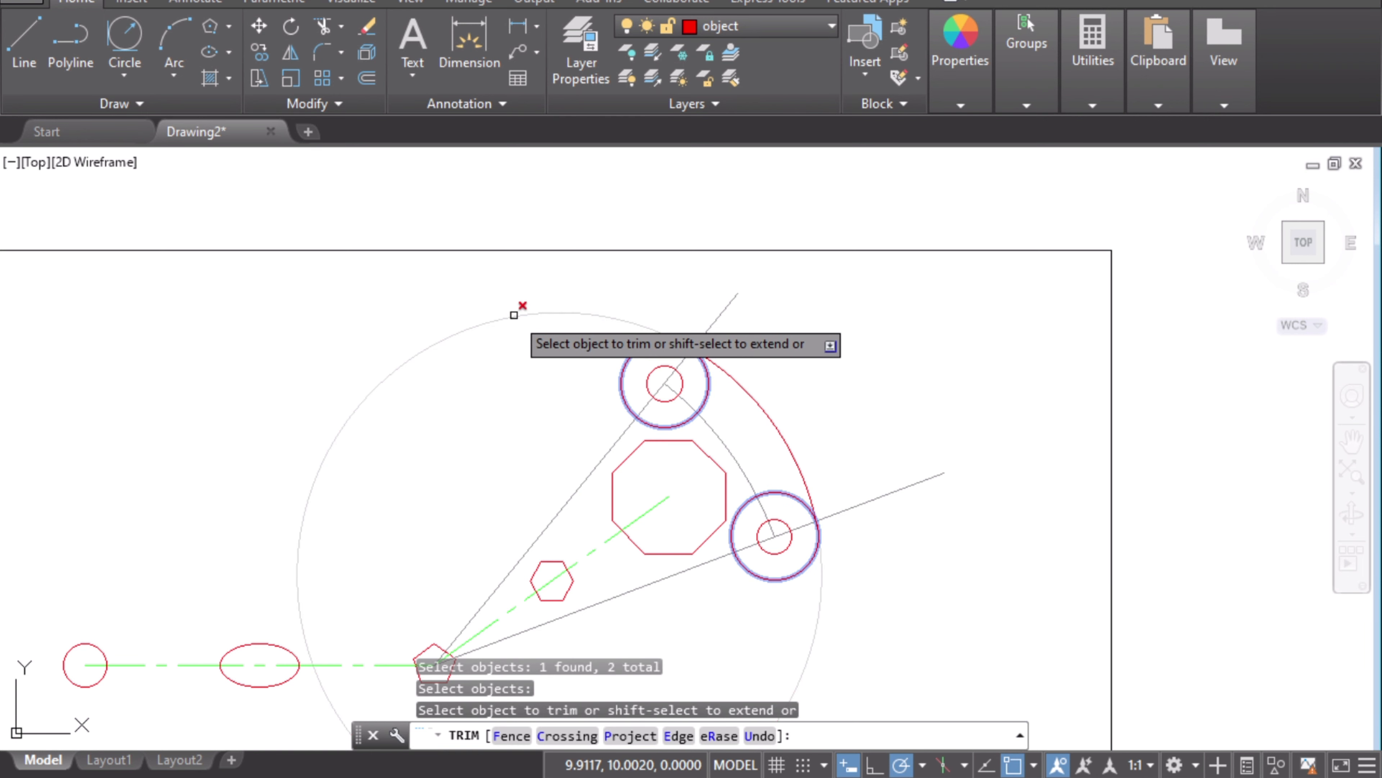
pyautogui.click(514, 314)
pyautogui.press('Escape')
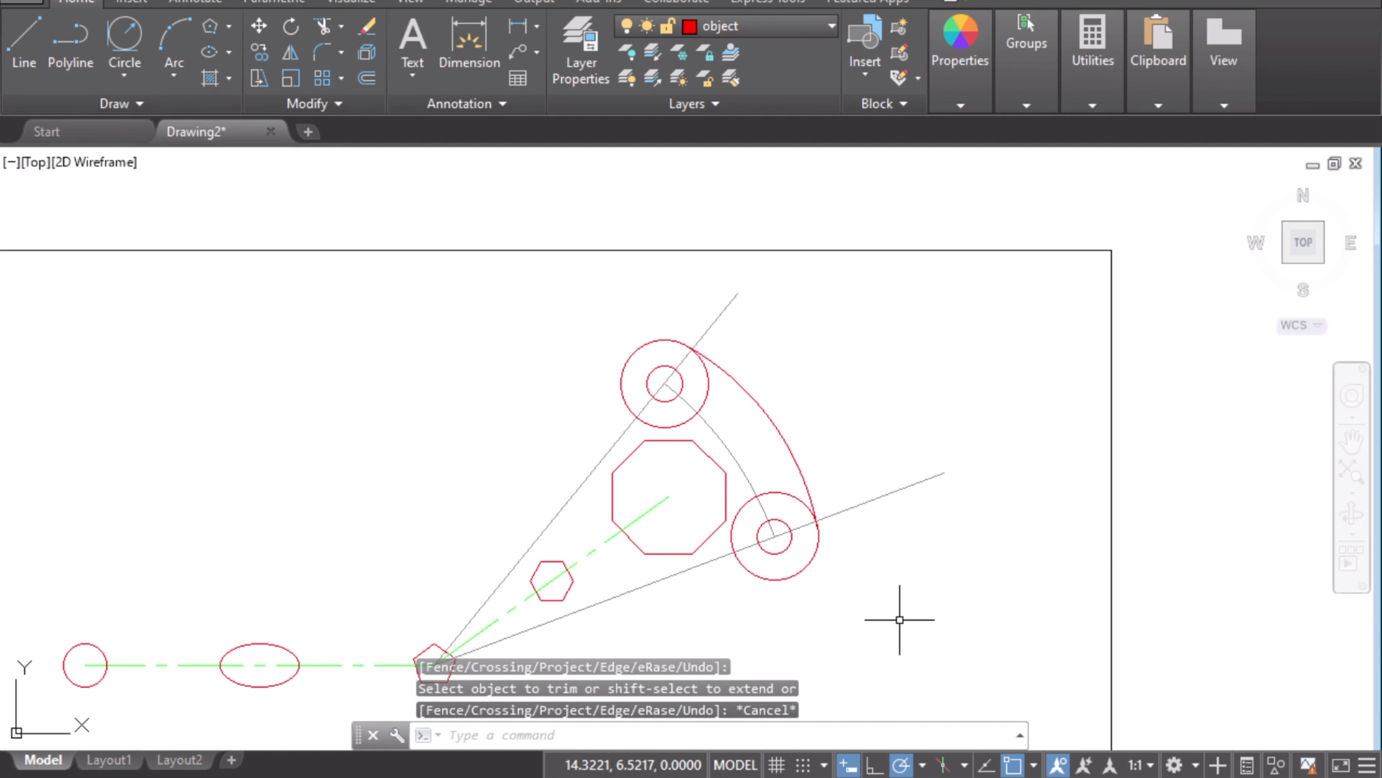
# - Switch to Snip & Sketch to view the Template B reference drawing, undoing the stray highlighter stroke beside the ellipse
pyautogui.moveTo(899, 619); pyautogui.dragTo(983, 511, button='middle')
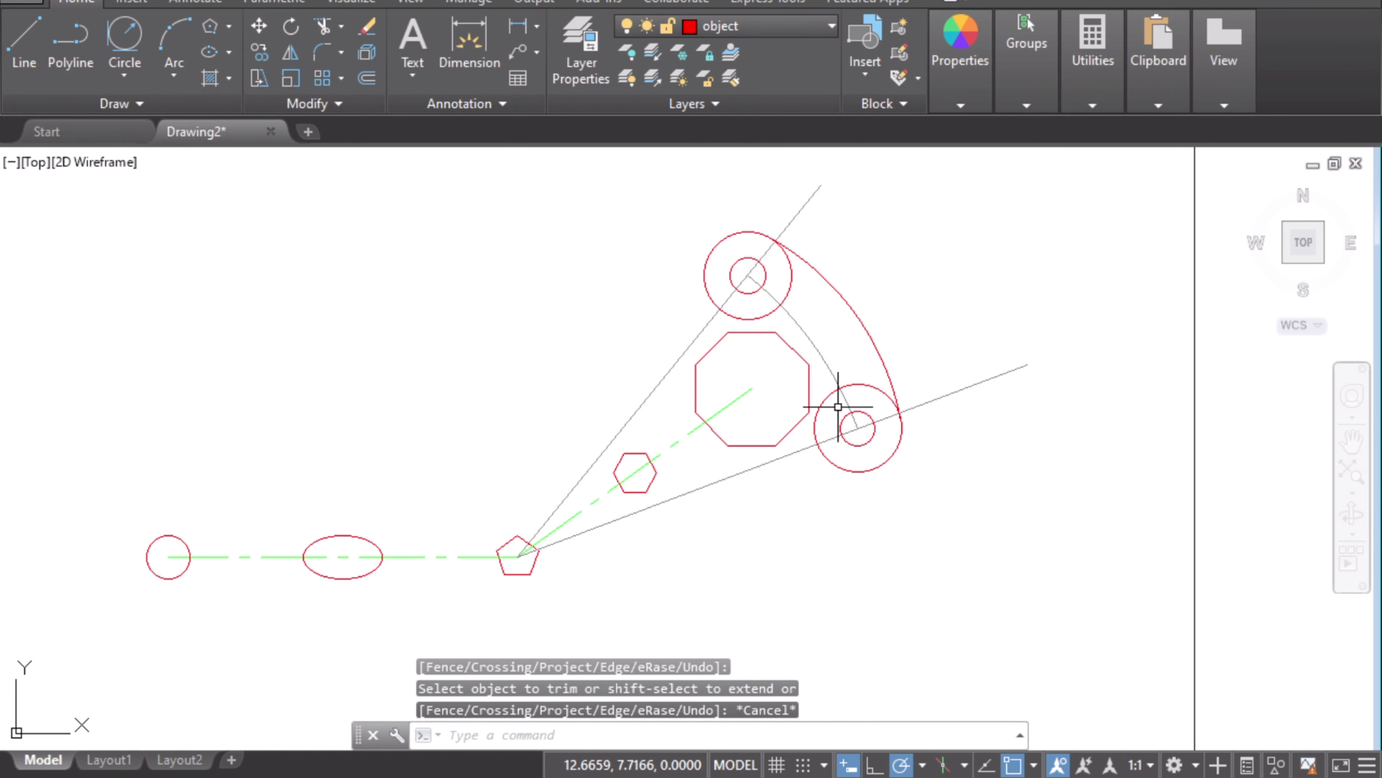
pyautogui.moveTo(729, 609)
pyautogui.mouseDown(button='middle')
pyautogui.moveTo(986, 551)
pyautogui.moveTo(911, 586)
pyautogui.mouseUp(button='middle')
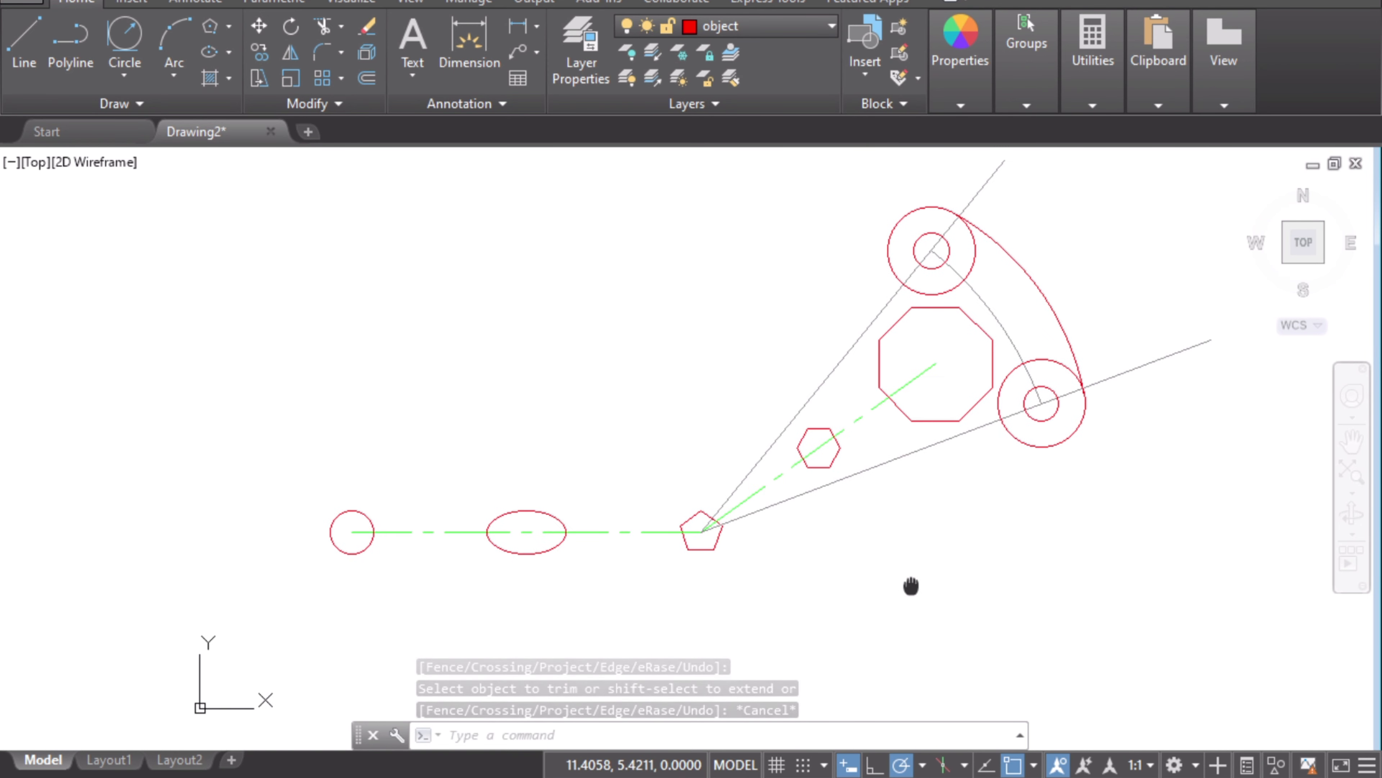
pyautogui.moveTo(441, 642)
pyautogui.mouseDown(button='middle')
pyautogui.moveTo(508, 594)
pyautogui.moveTo(464, 598)
pyautogui.mouseUp(button='middle')
pyautogui.click(767, 777)
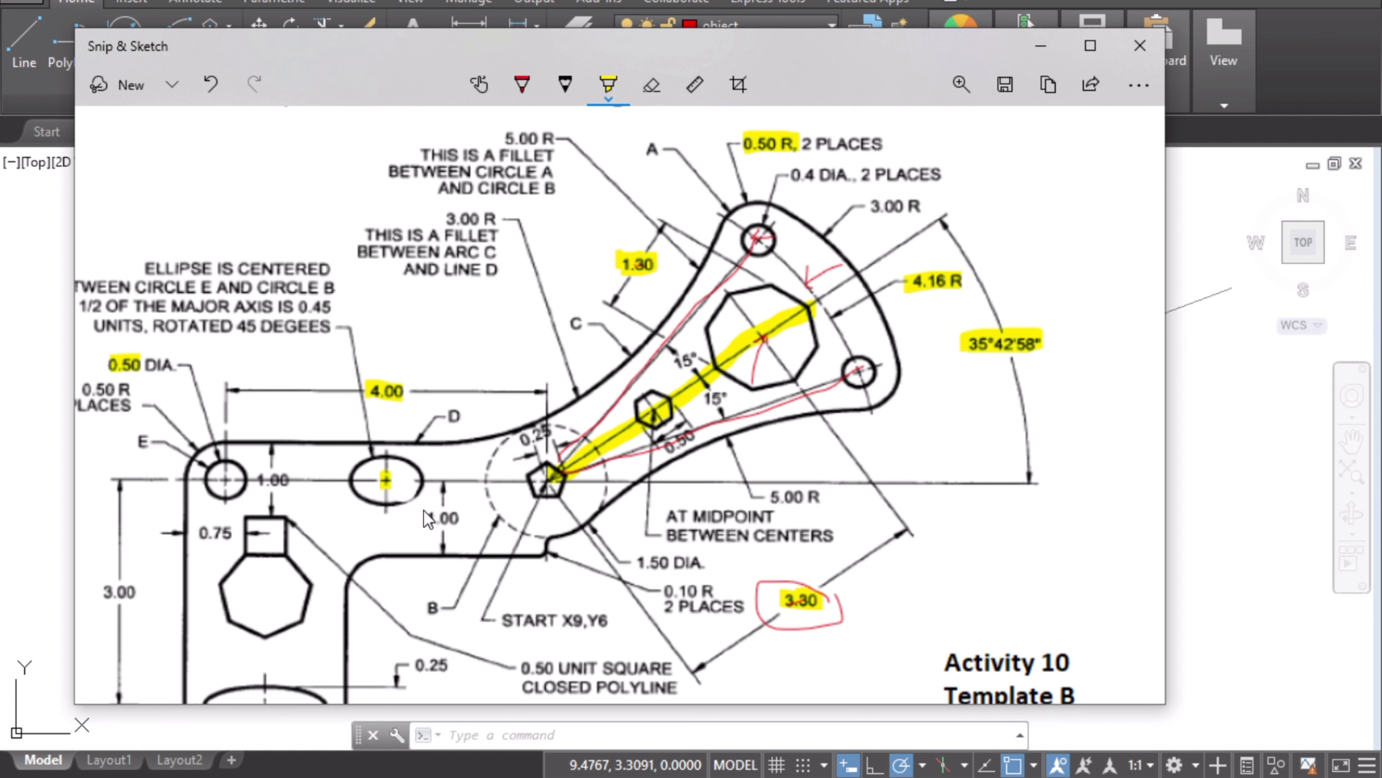
pyautogui.moveTo(424, 510); pyautogui.dragTo(531, 436)
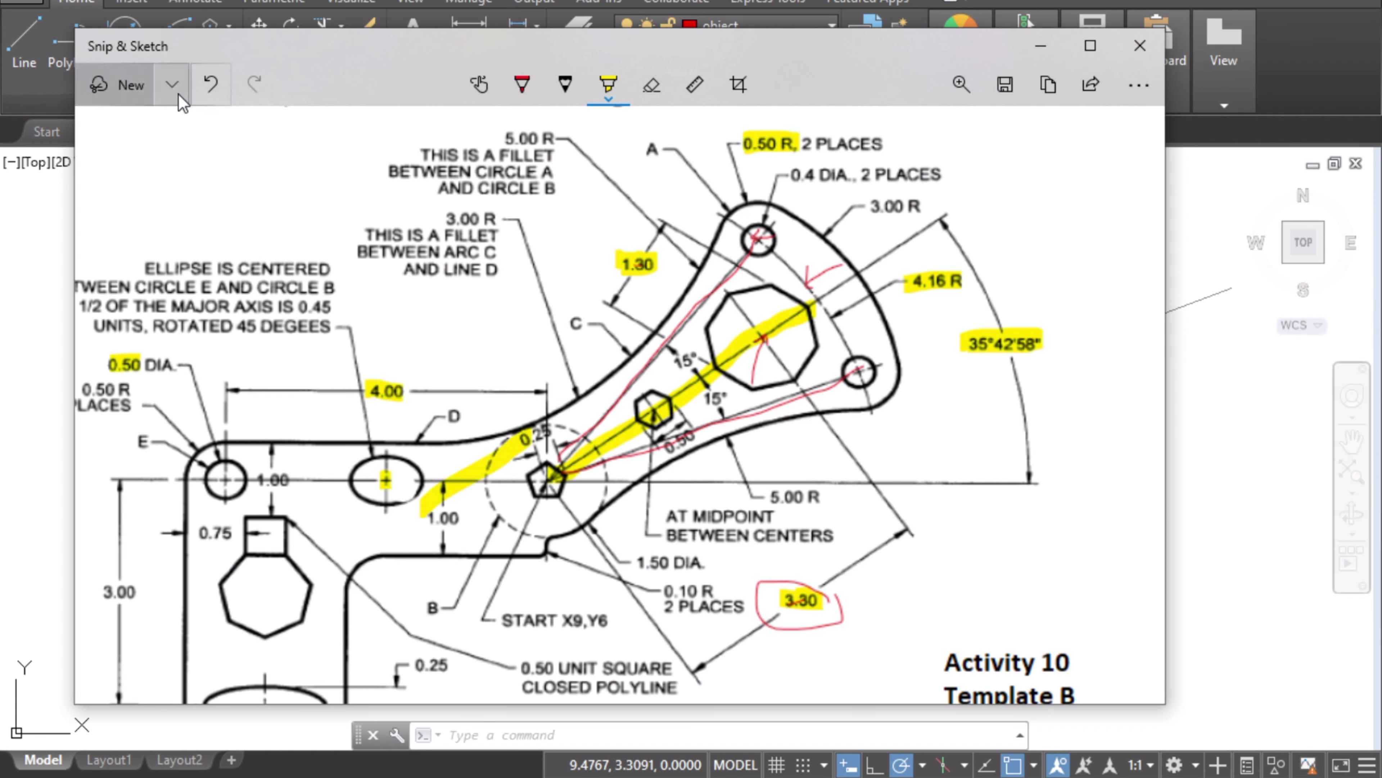
pyautogui.click(210, 84)
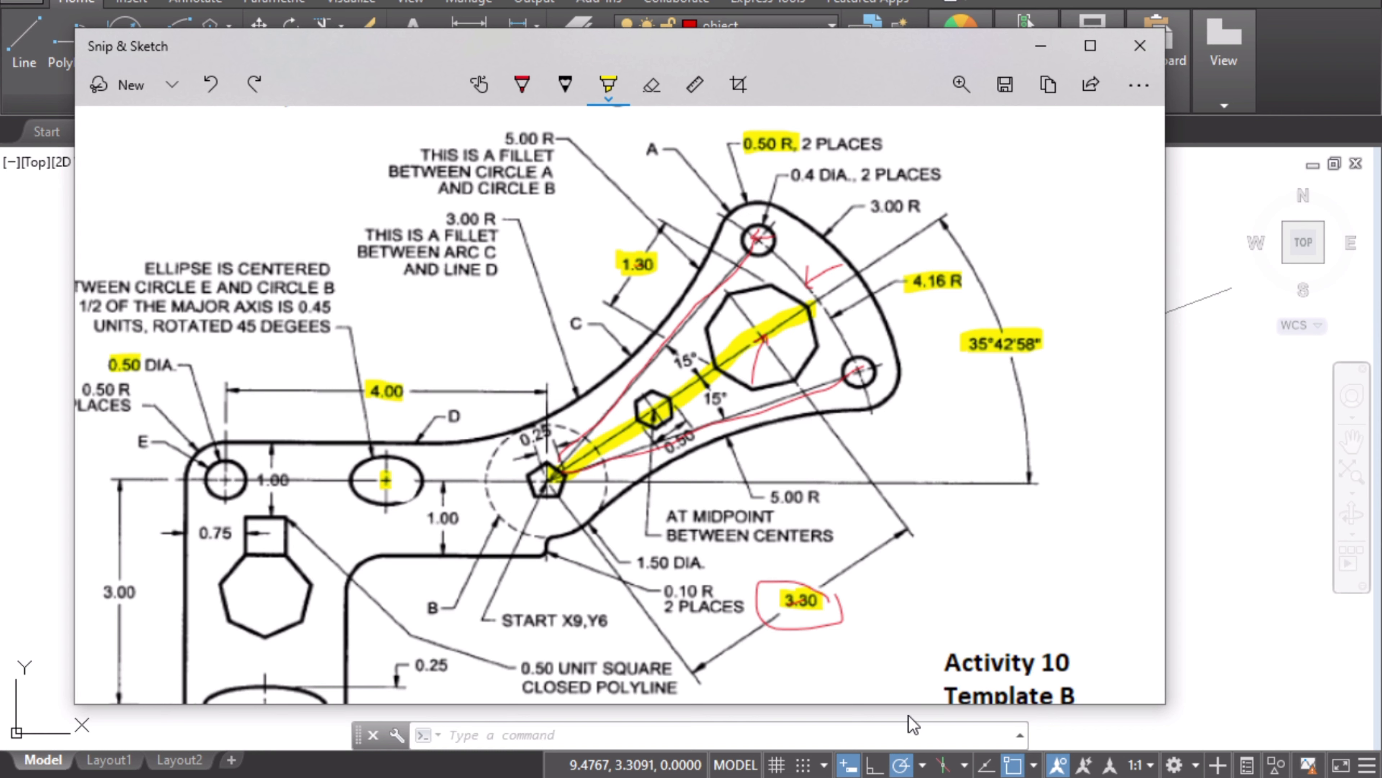
# - Highlight the 0.50 R note and the inner corner fillet of the lower leg on the enlarged reference, and return to AutoCAD
pyautogui.click(960, 88)
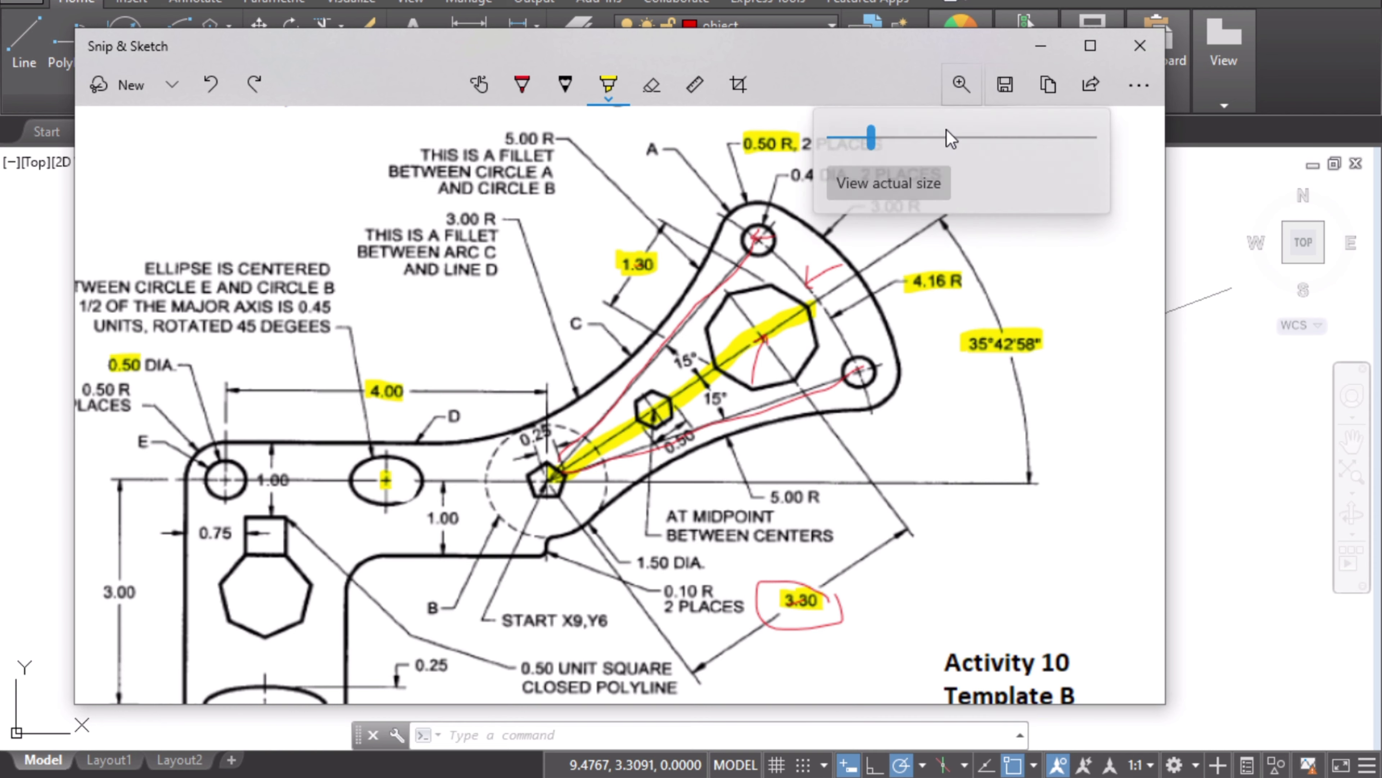
pyautogui.moveTo(877, 140)
pyautogui.mouseDown()
pyautogui.moveTo(841, 140)
pyautogui.moveTo(888, 141)
pyautogui.mouseUp()
pyautogui.click(509, 548)
pyautogui.click(963, 87)
pyautogui.click(1163, 438)
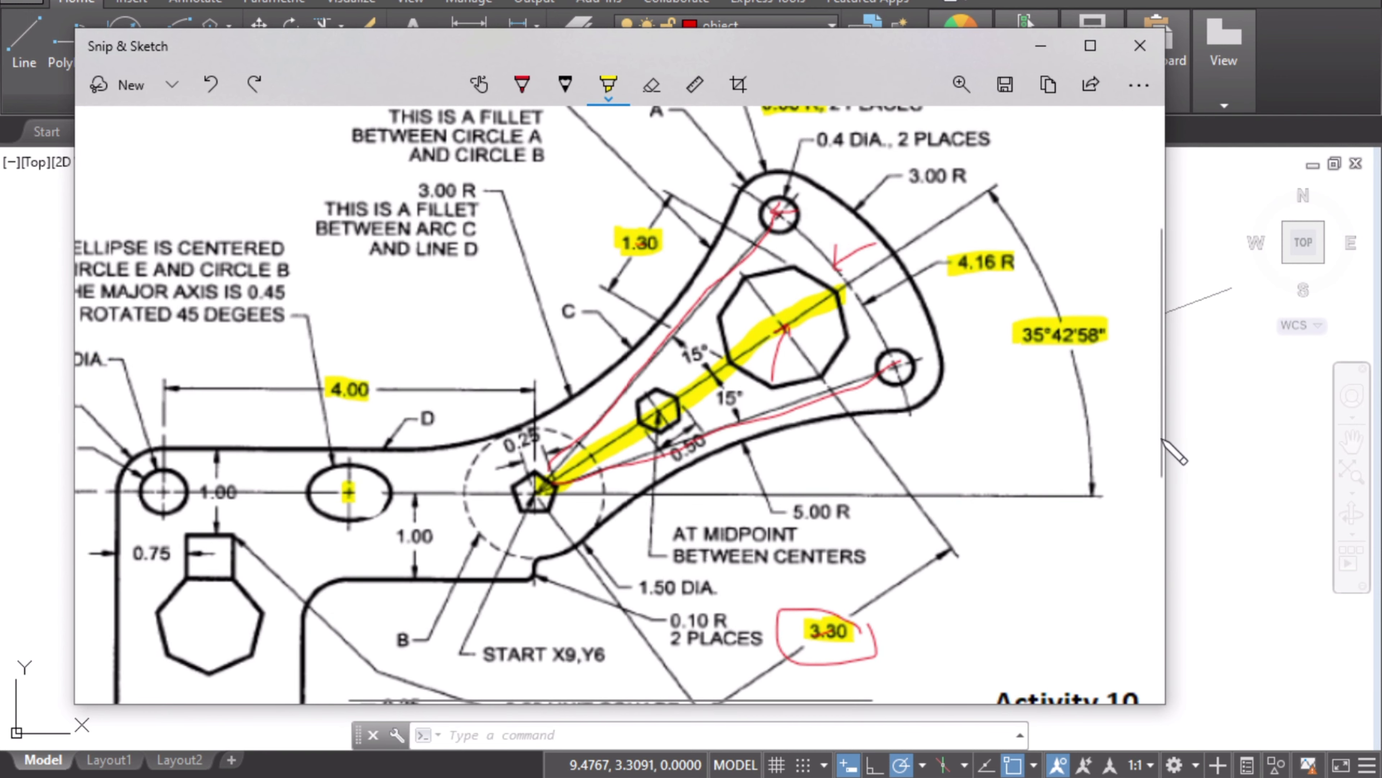
pyautogui.moveTo(1160, 423)
pyautogui.mouseDown()
pyautogui.moveTo(1160, 481)
pyautogui.moveTo(1141, 494)
pyautogui.mouseUp()
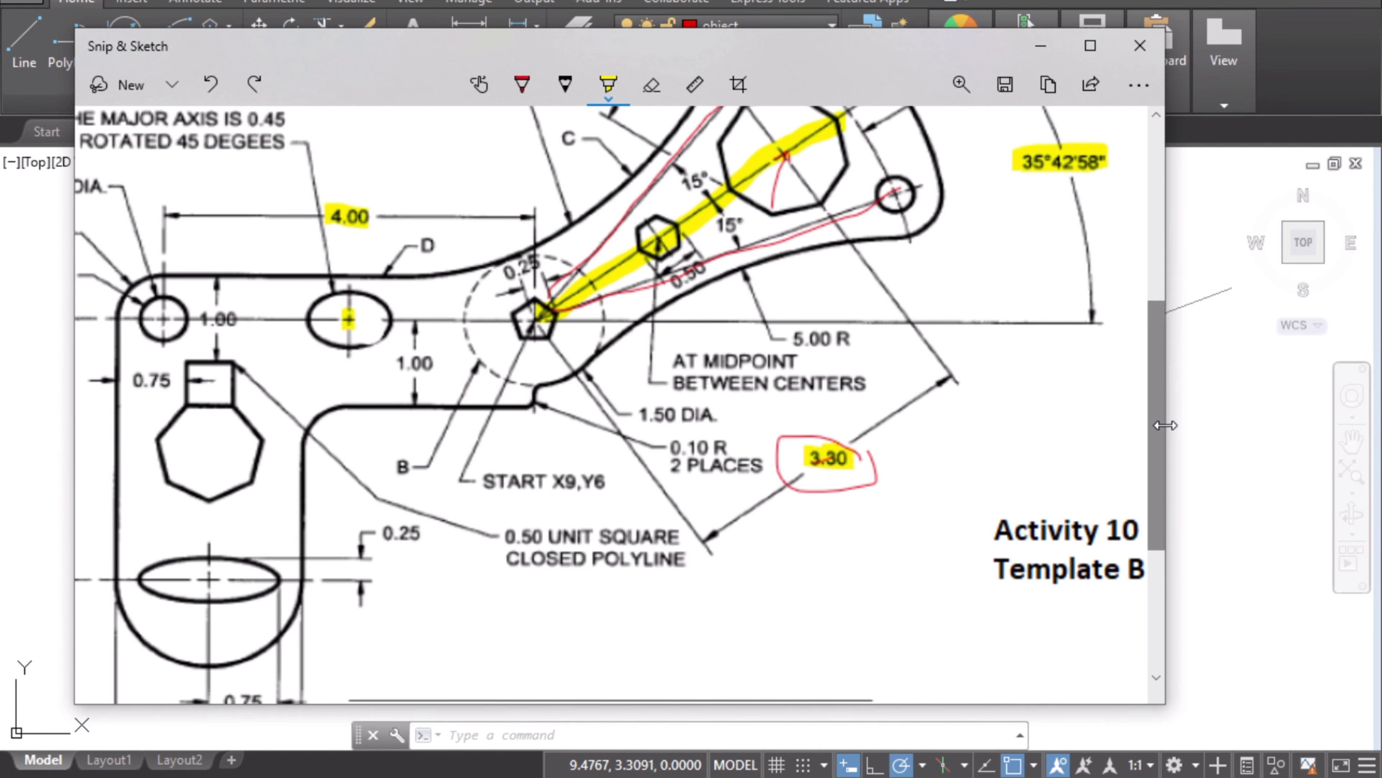
pyautogui.scroll(-2, 1154, 408)
pyautogui.scroll(-1, 1159, 414)
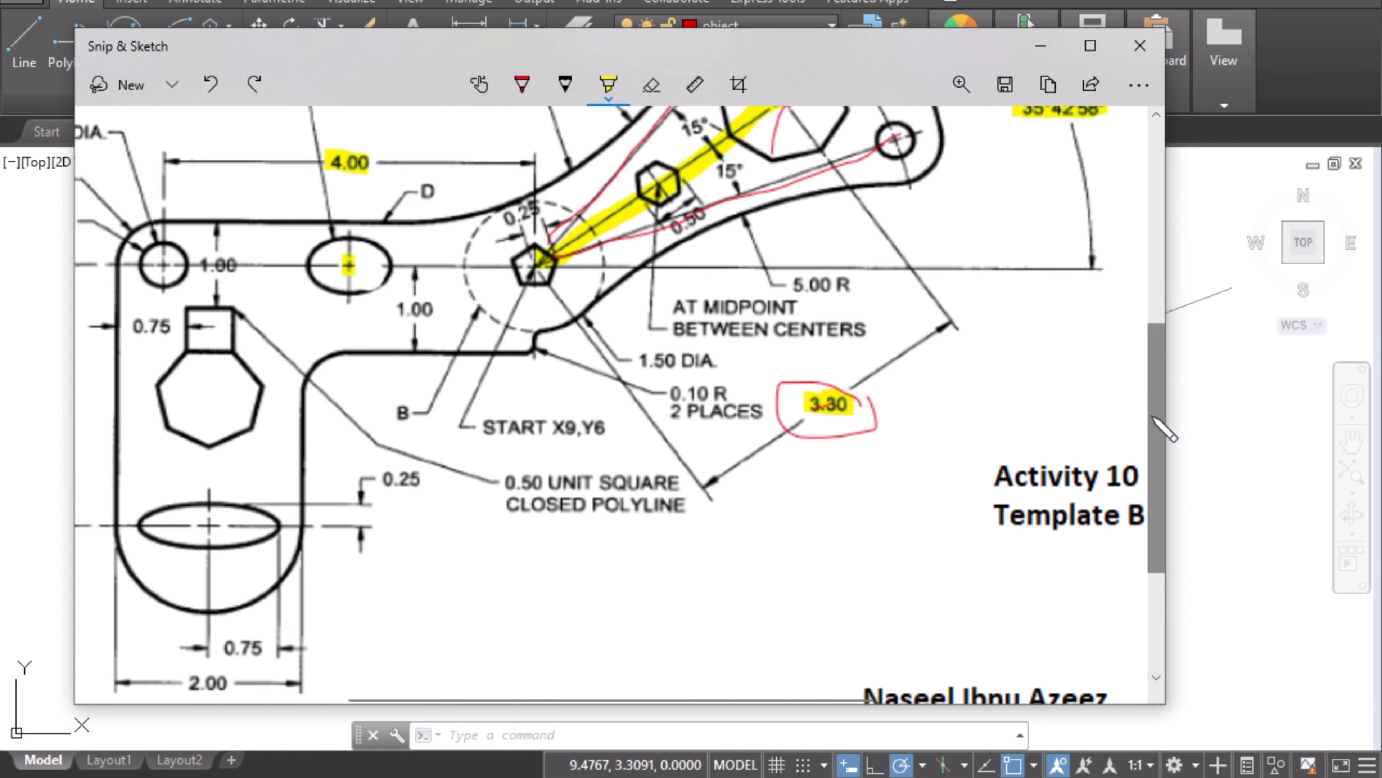
pyautogui.moveTo(750, 696); pyautogui.dragTo(668, 701)
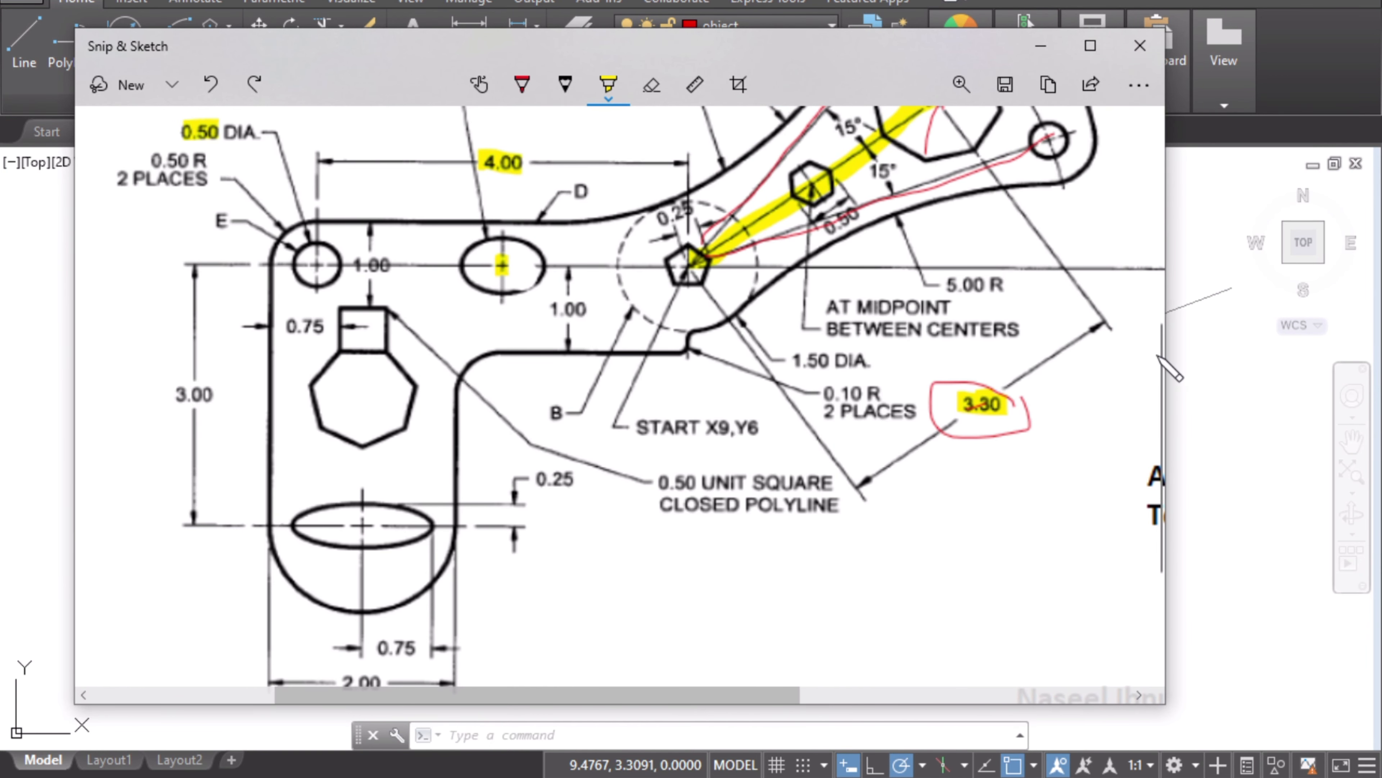
pyautogui.scroll(-1, 1160, 357)
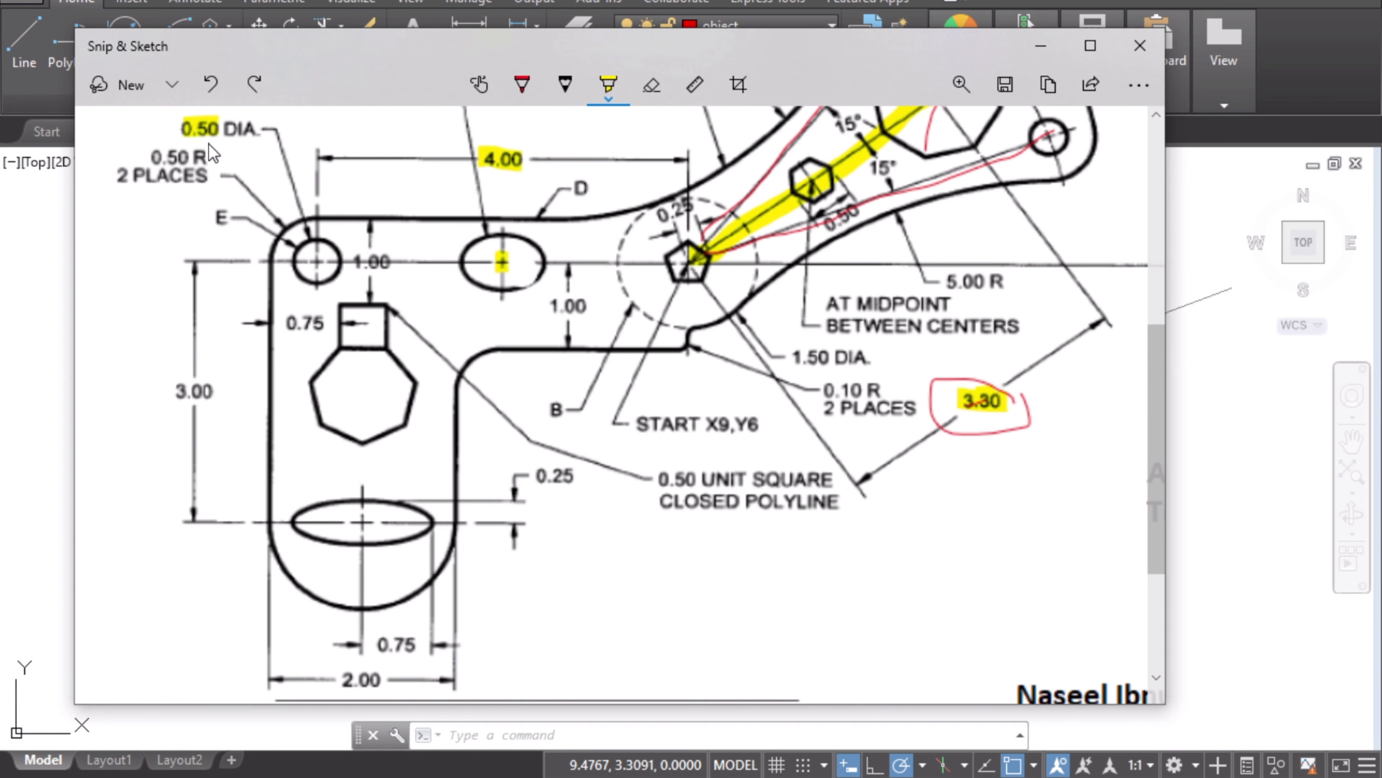
pyautogui.moveTo(161, 161); pyautogui.dragTo(211, 159)
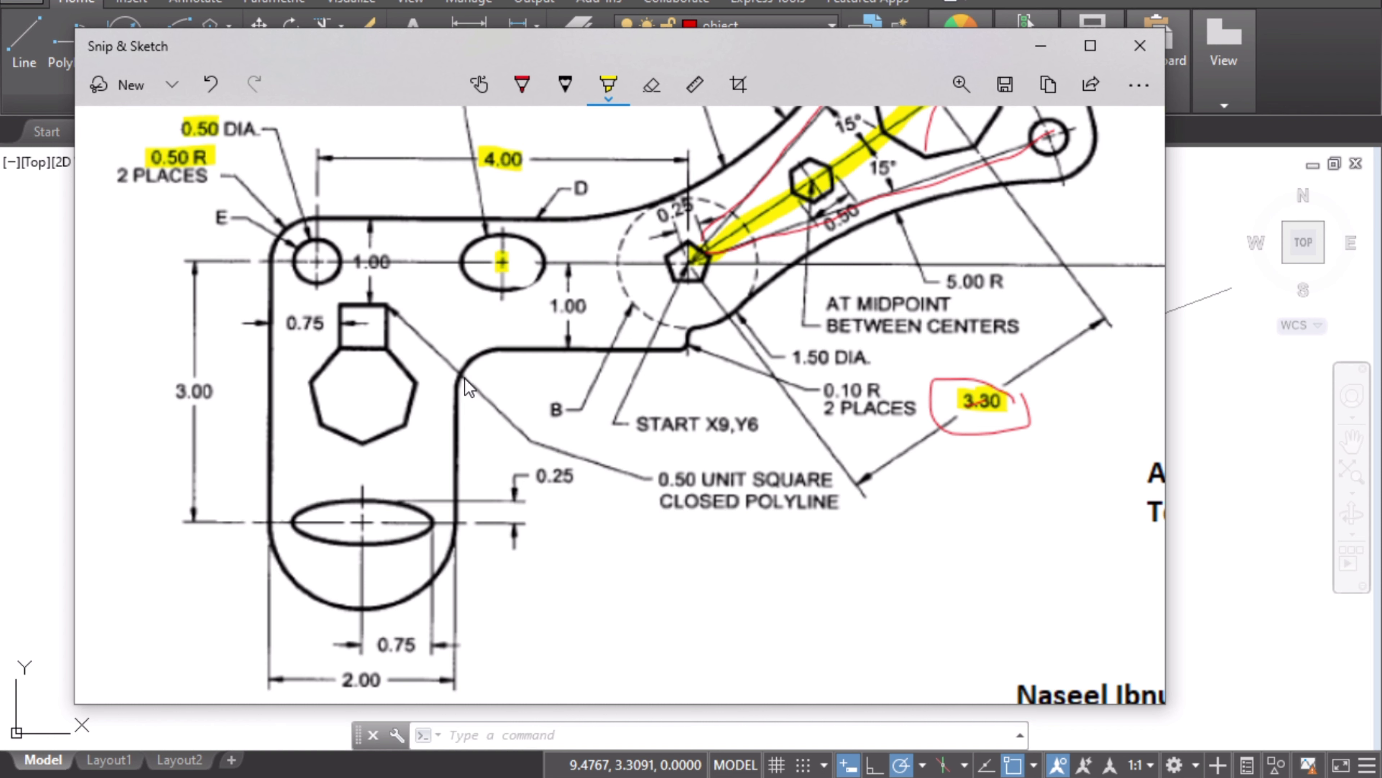
pyautogui.moveTo(464, 378); pyautogui.dragTo(462, 368)
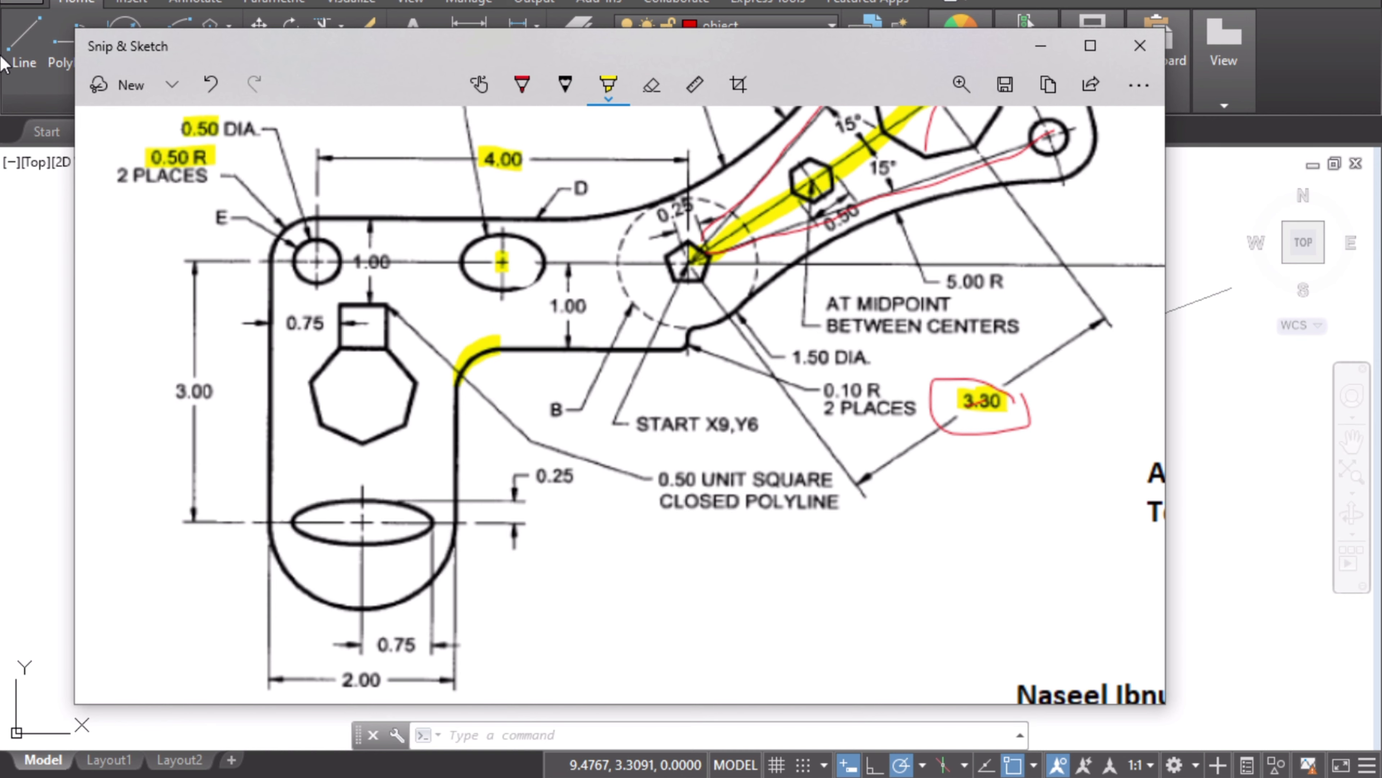
pyautogui.click(34, 221)
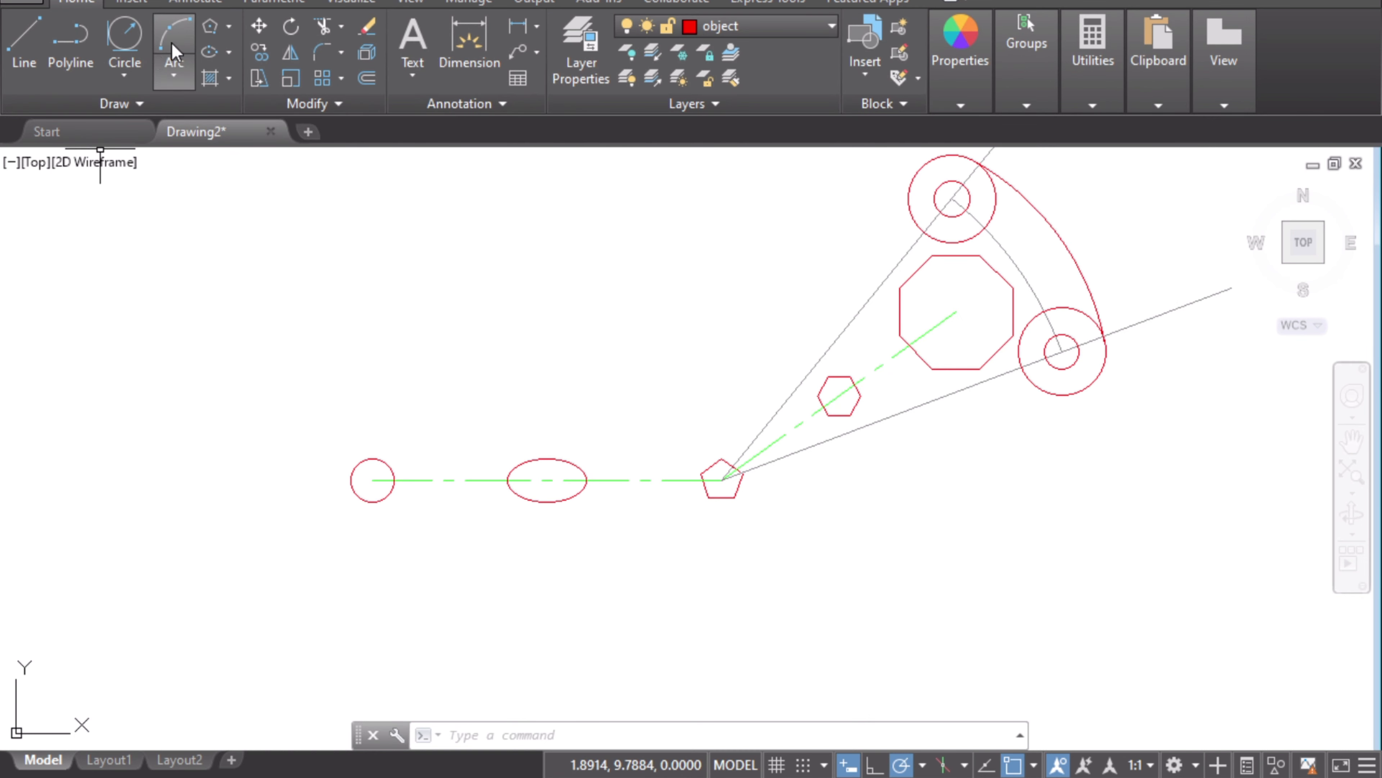
# - Draw a circle of radius 0.5 concentric with the small circle at the far end of the horizontal centreline
pyautogui.click(124, 67)
pyautogui.click(136, 48)
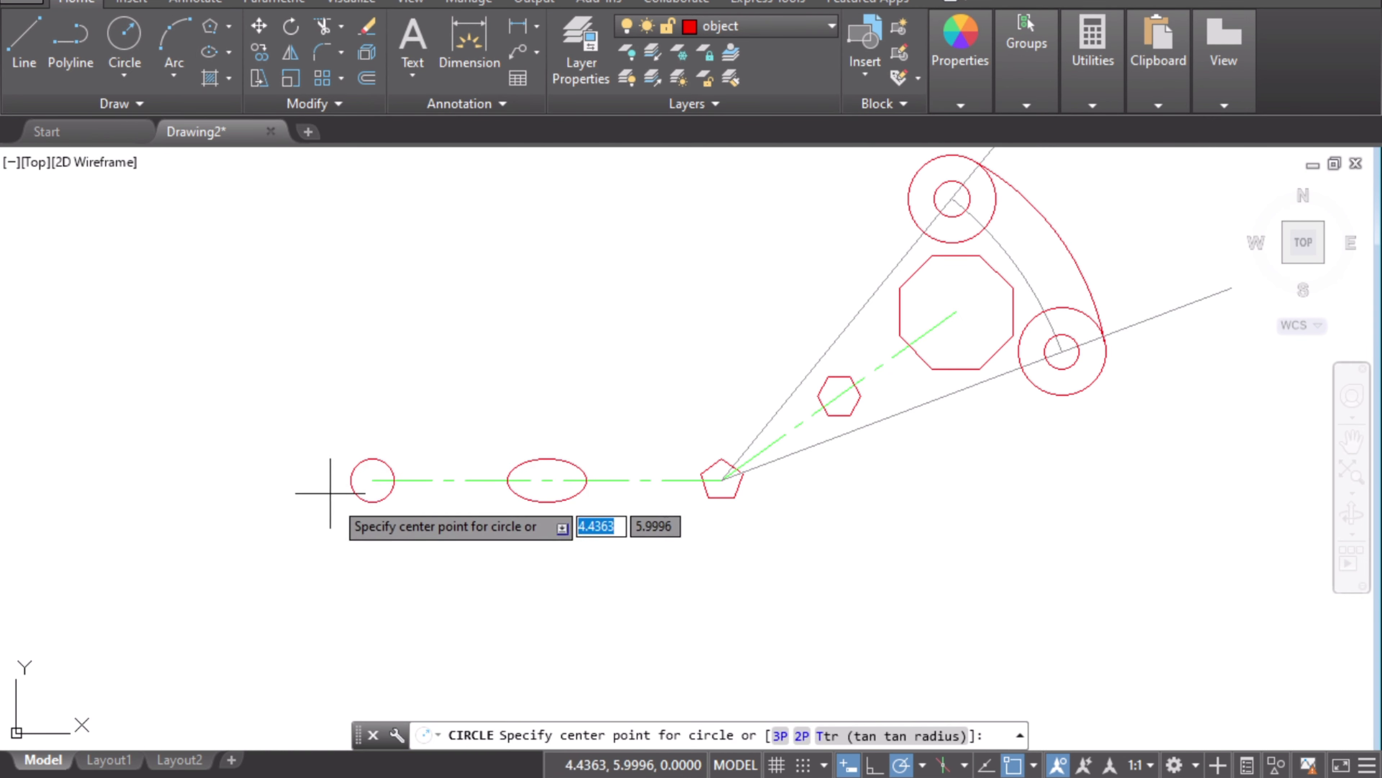
pyautogui.click(372, 480)
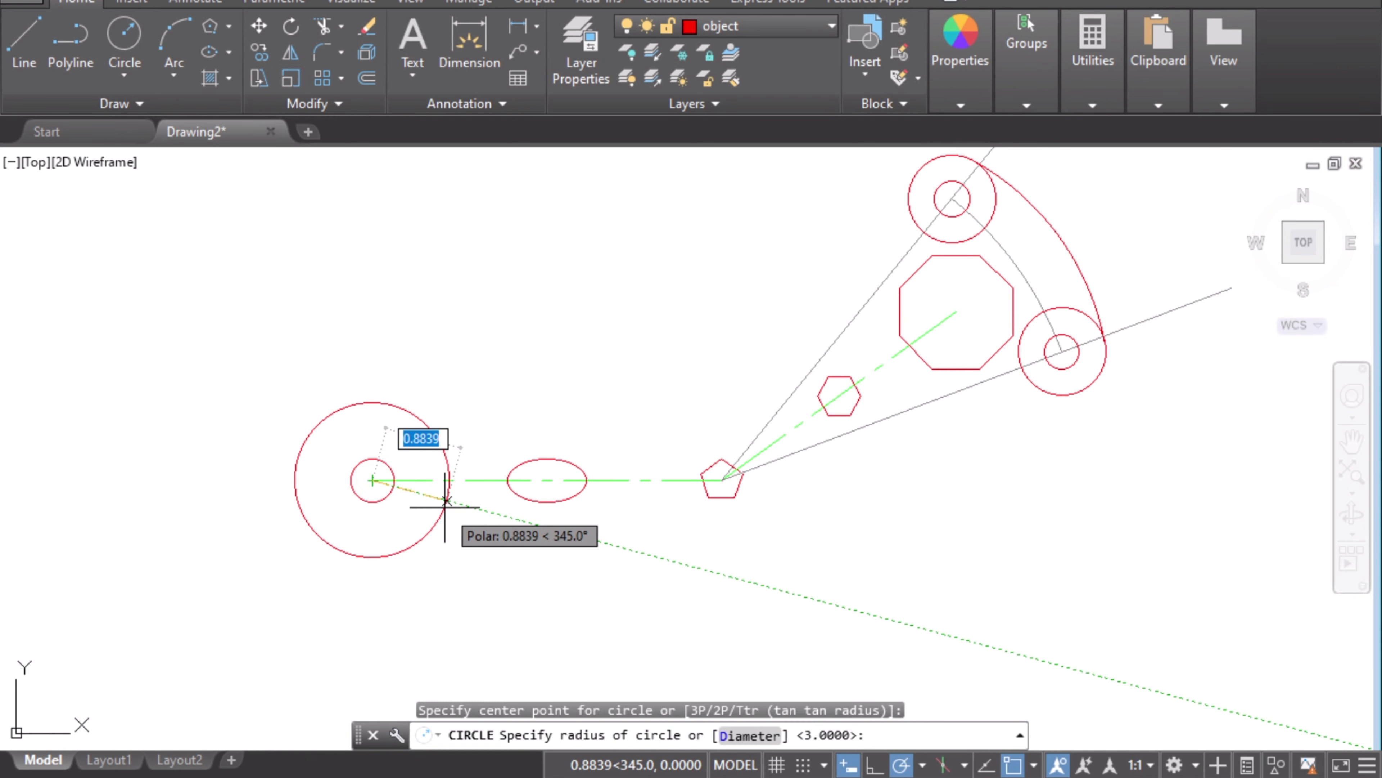
pyautogui.write('0.5')
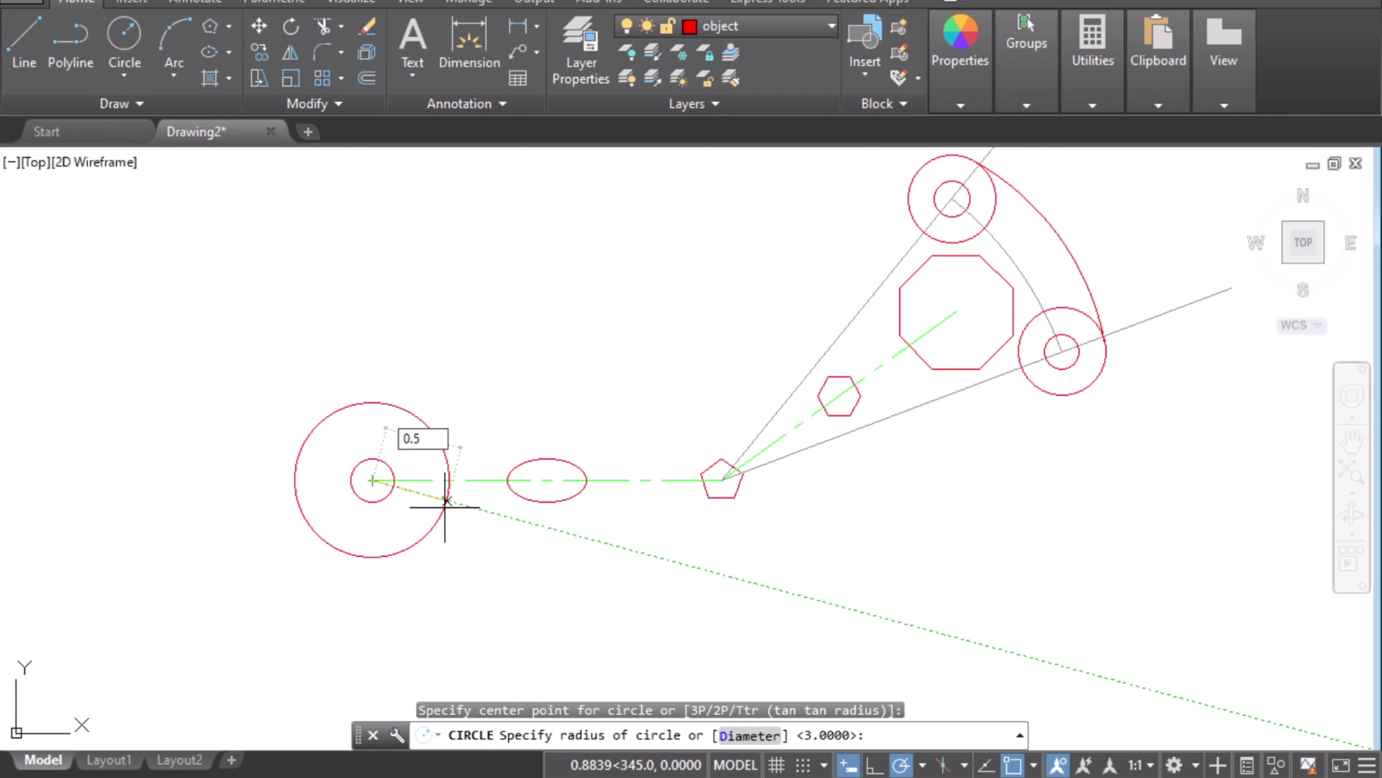
pyautogui.press('Return')
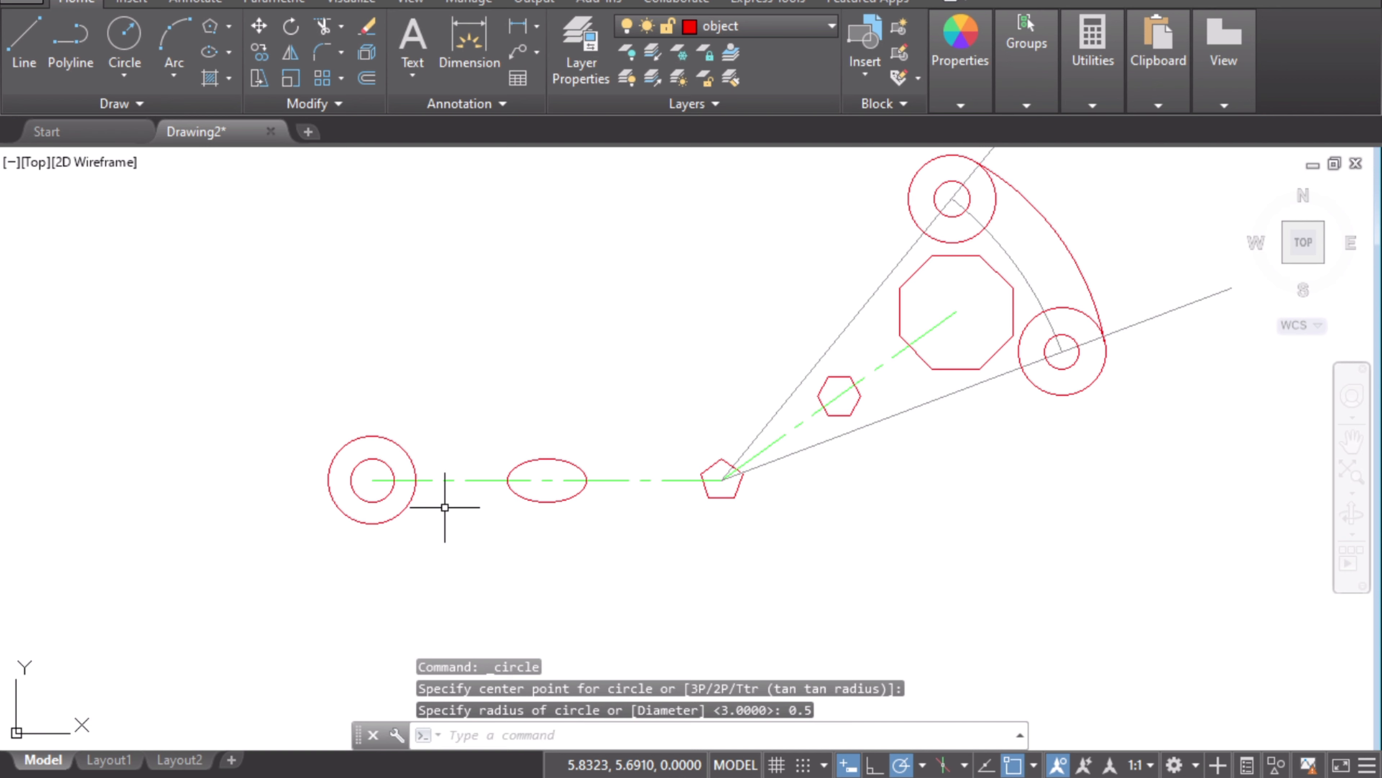
# - Switch to Snip & Sketch, highlight the 3.00 vertical dimension on the reference, and return to AutoCAD
pyautogui.moveTo(518, 556); pyautogui.dragTo(502, 411, button='middle')
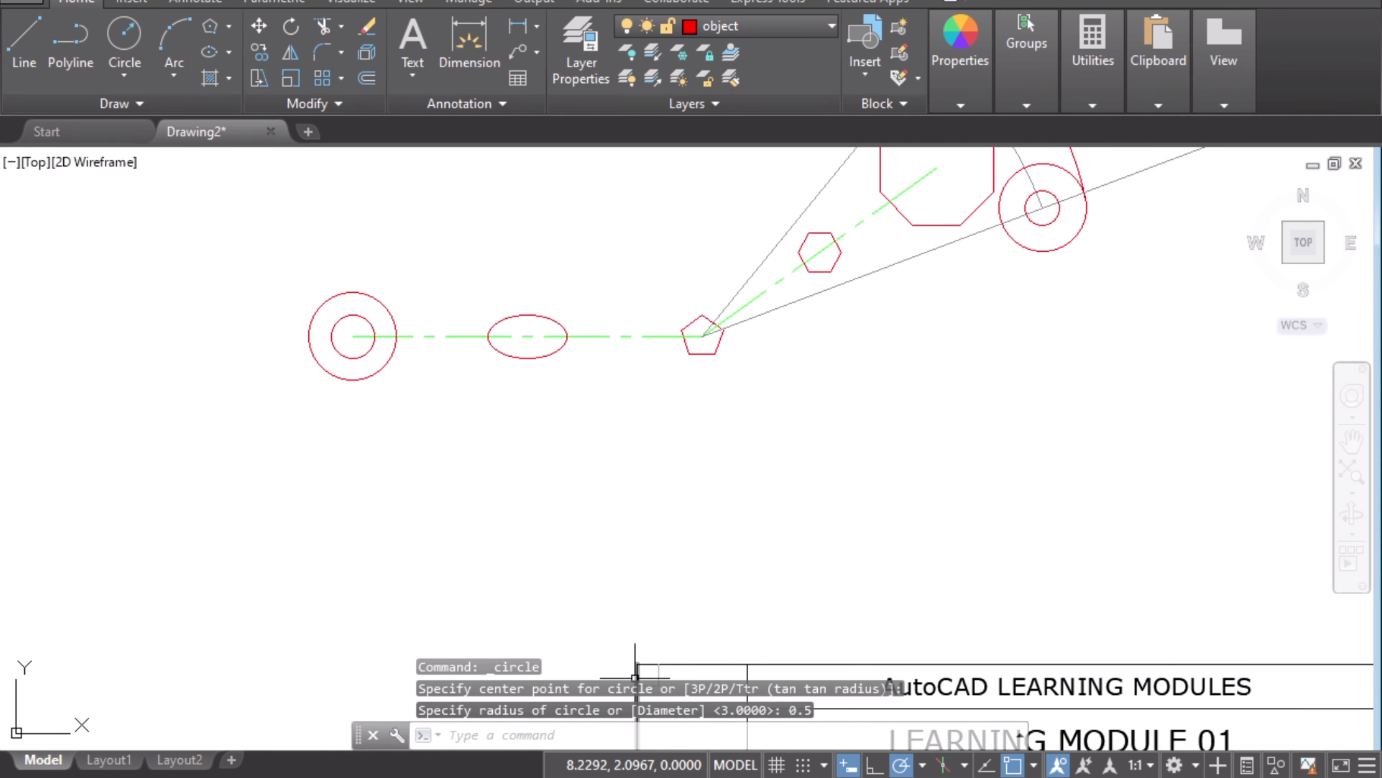
pyautogui.hotkey('alt', 'Tab')
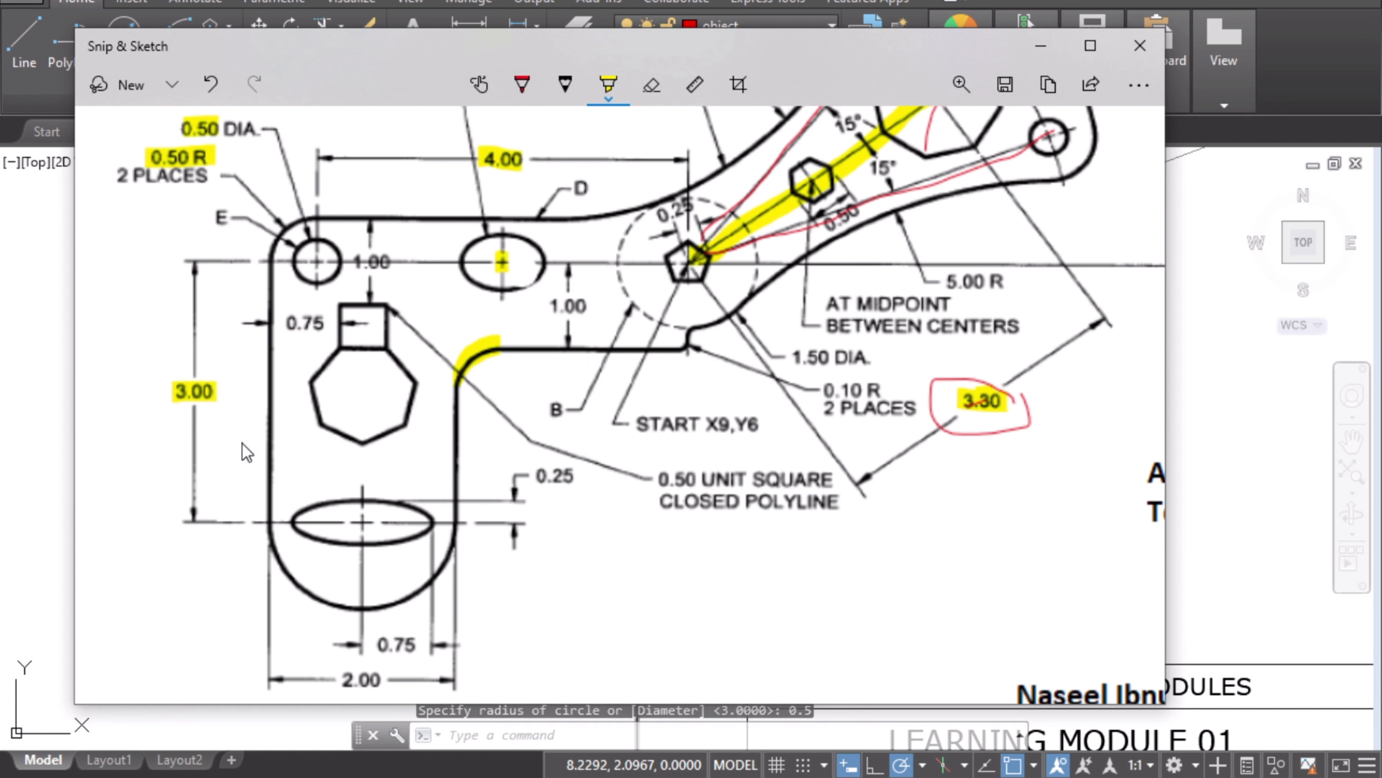
pyautogui.click(55, 411)
# - With Ortho on, draw a 3-unit line straight down from the left quadrant of the 0.5-radius circle
pyautogui.click(24, 41)
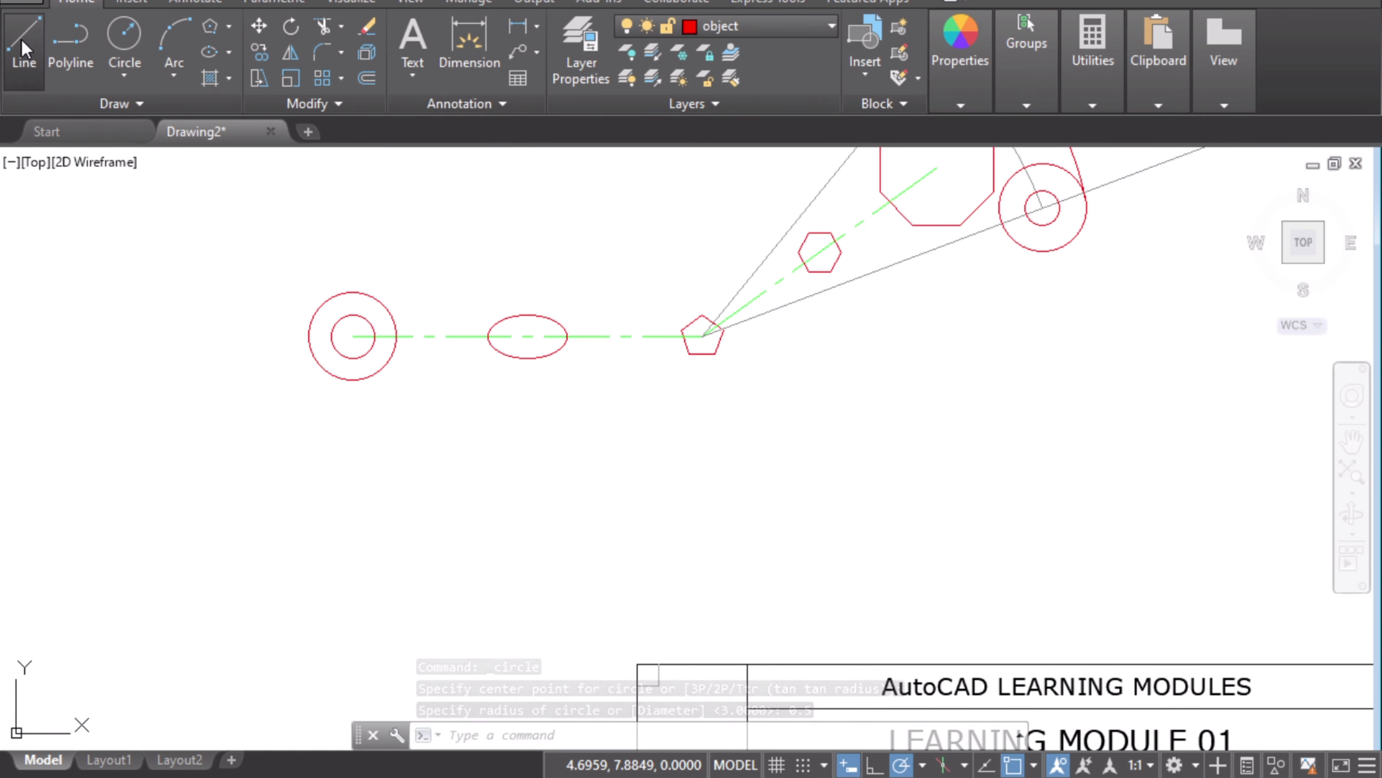
pyautogui.scroll(2, 247, 321)
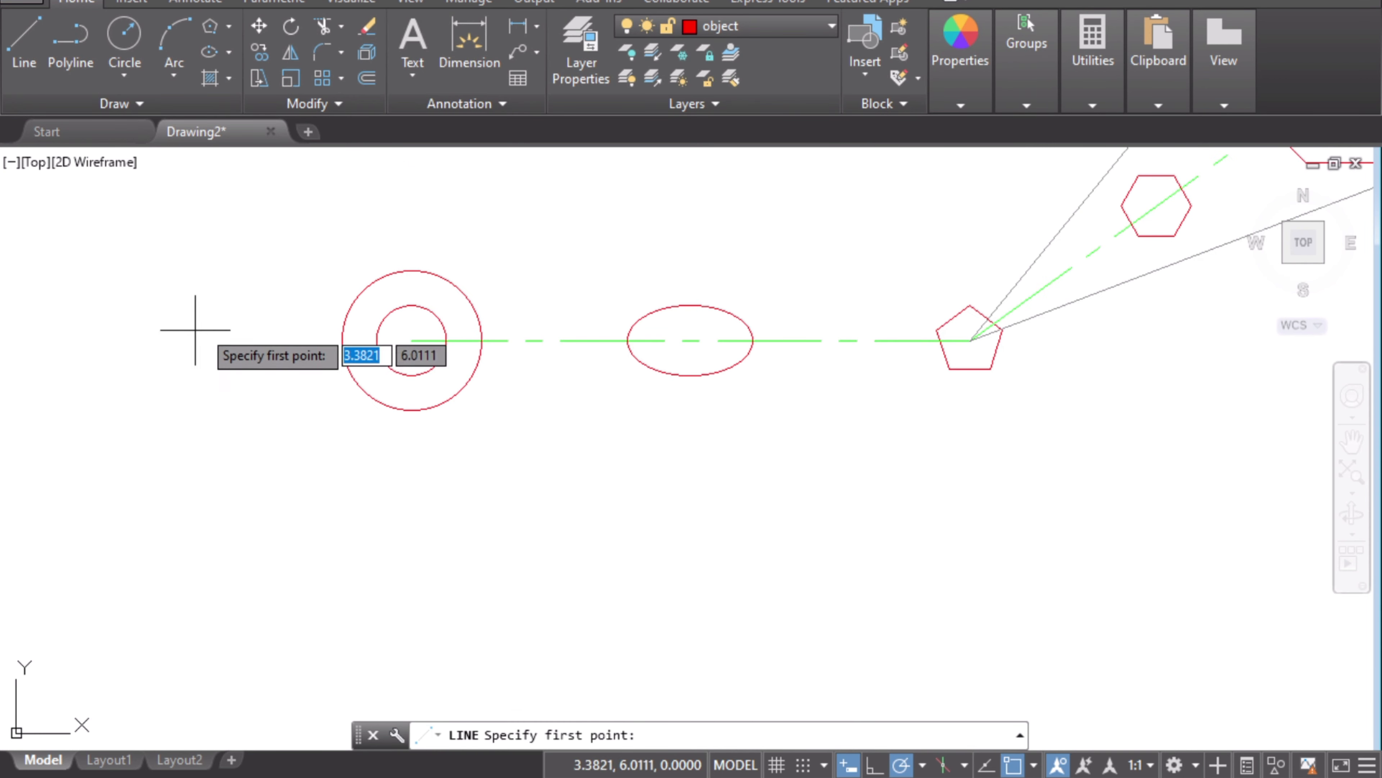
pyautogui.click(341, 340)
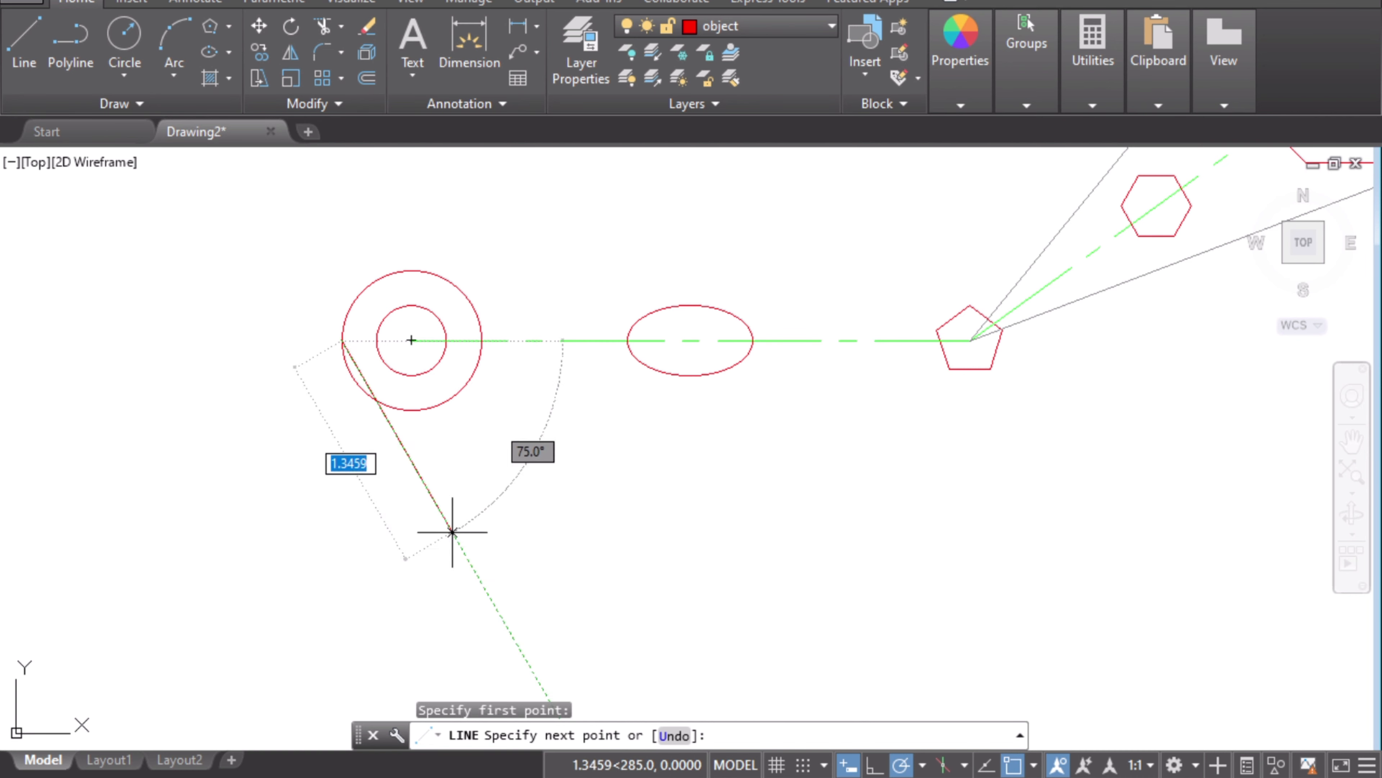
pyautogui.click(874, 764)
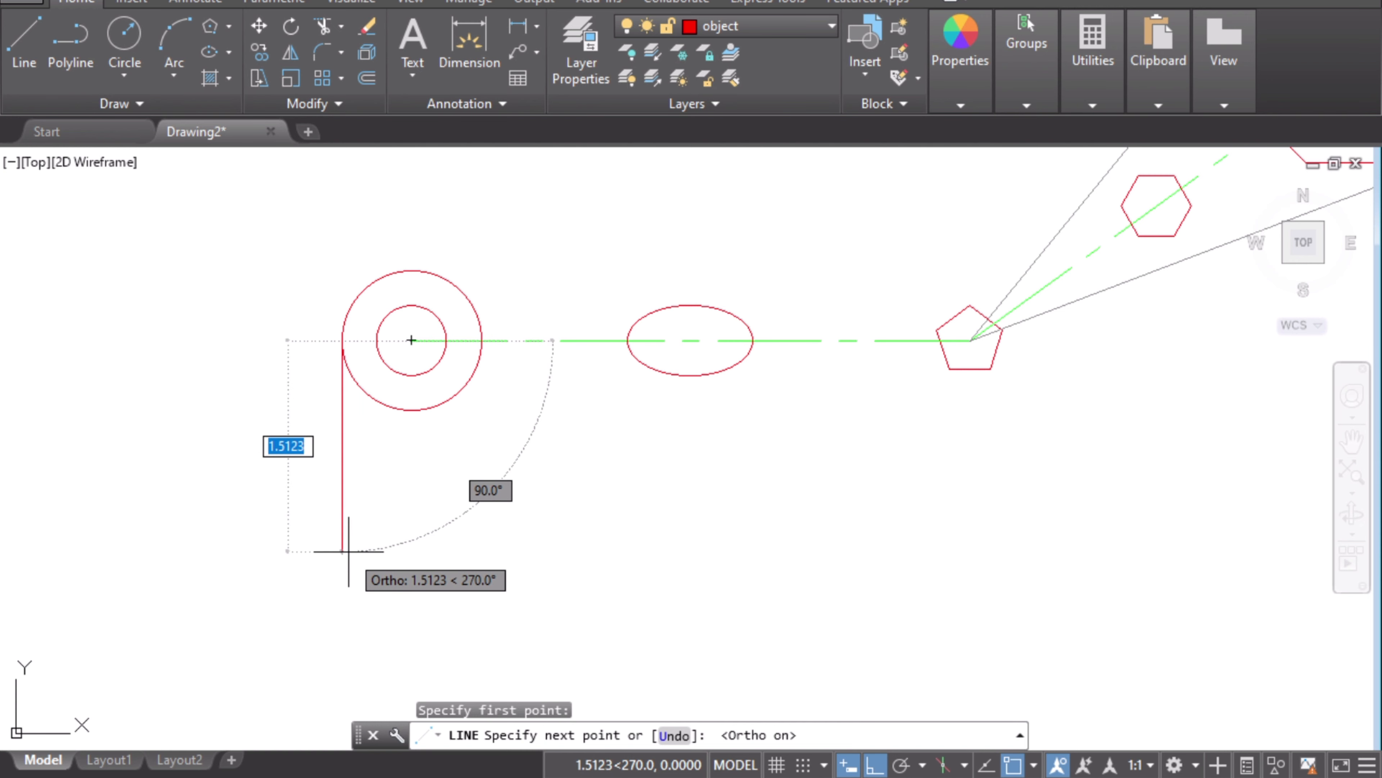
pyautogui.write('3')
pyautogui.press('Return')
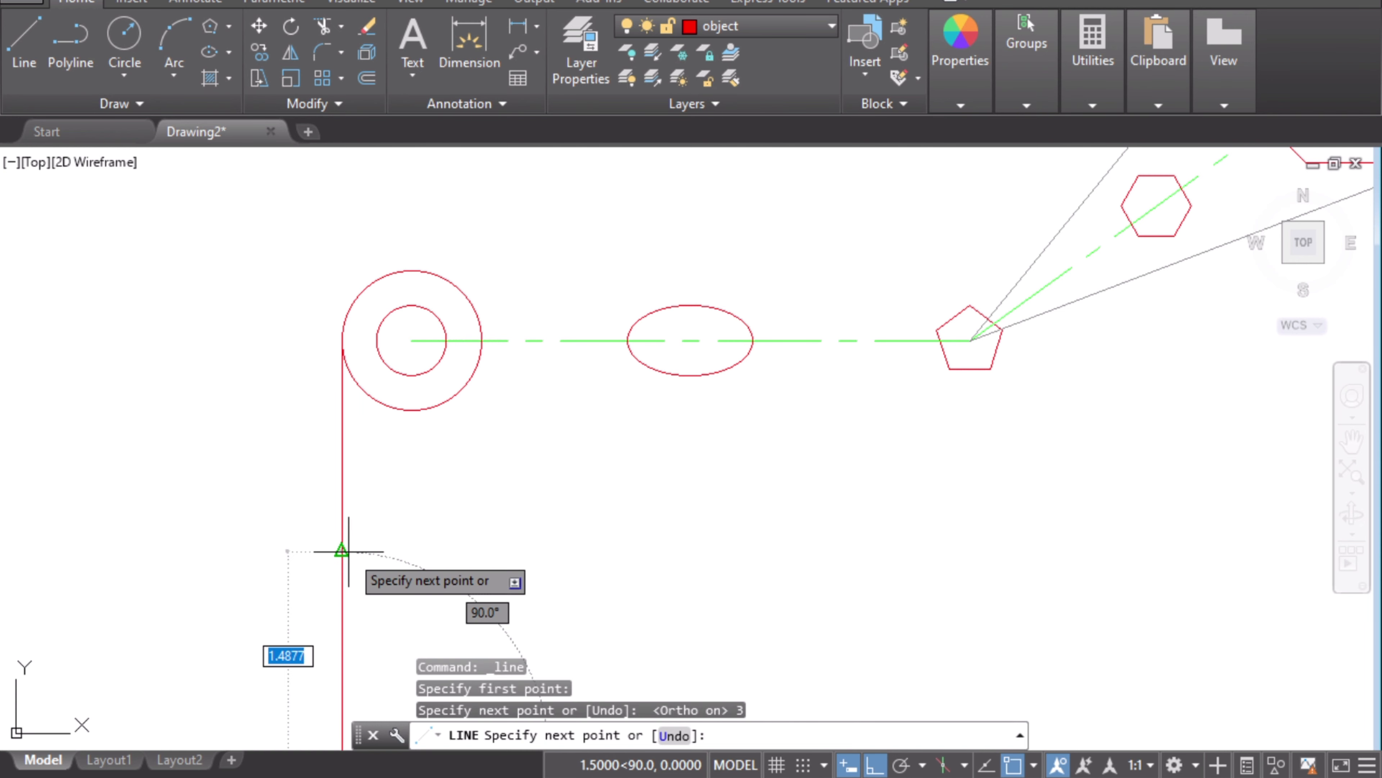
pyautogui.moveTo(443, 532)
pyautogui.mouseDown(button='middle')
pyautogui.moveTo(436, 272)
pyautogui.moveTo(463, 453)
pyautogui.moveTo(466, 438)
pyautogui.mouseUp(button='middle')
pyautogui.press('Escape')
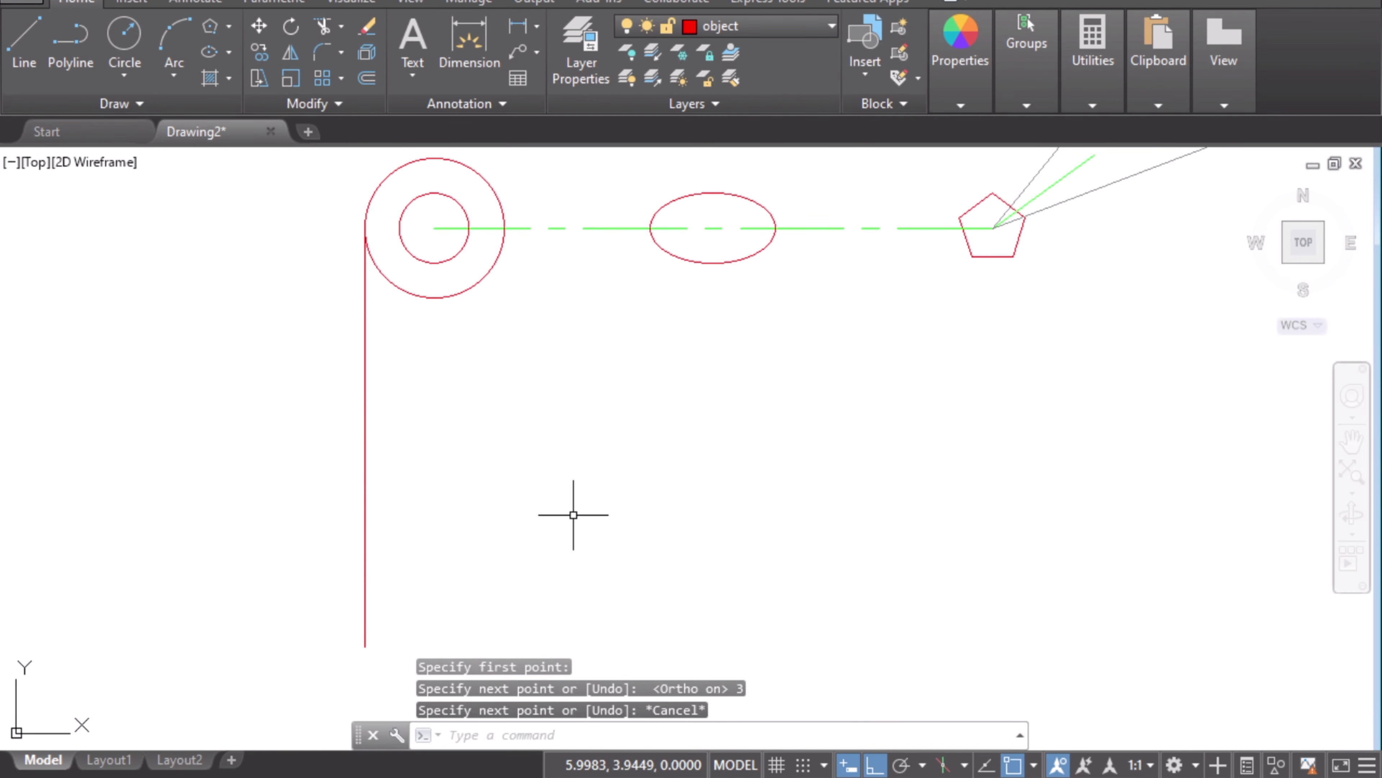
# - Switch to Snip & Sketch, highlight the leg's 2.00 width dimension on the reference, and return to AutoCAD
pyautogui.hotkey('alt', 'Tab')
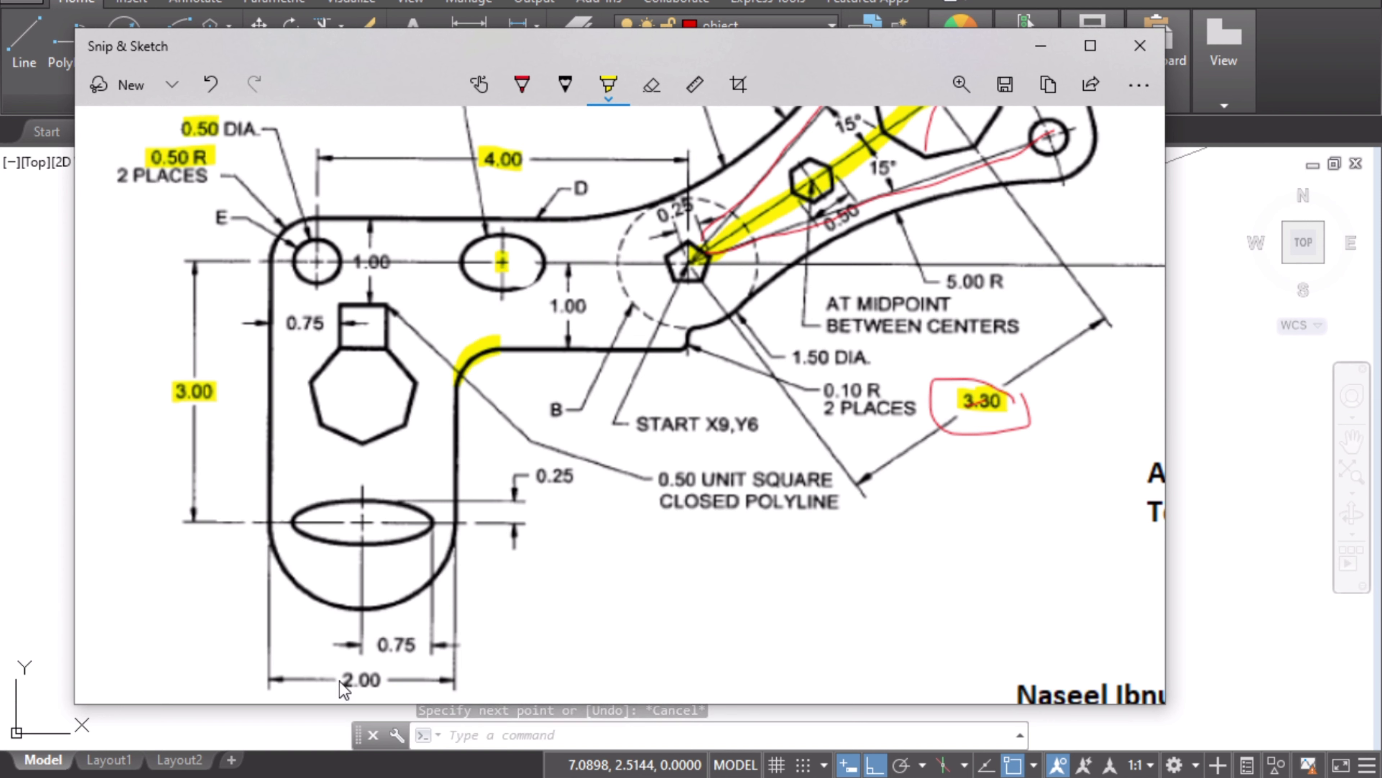
pyautogui.moveTo(337, 679); pyautogui.dragTo(388, 680)
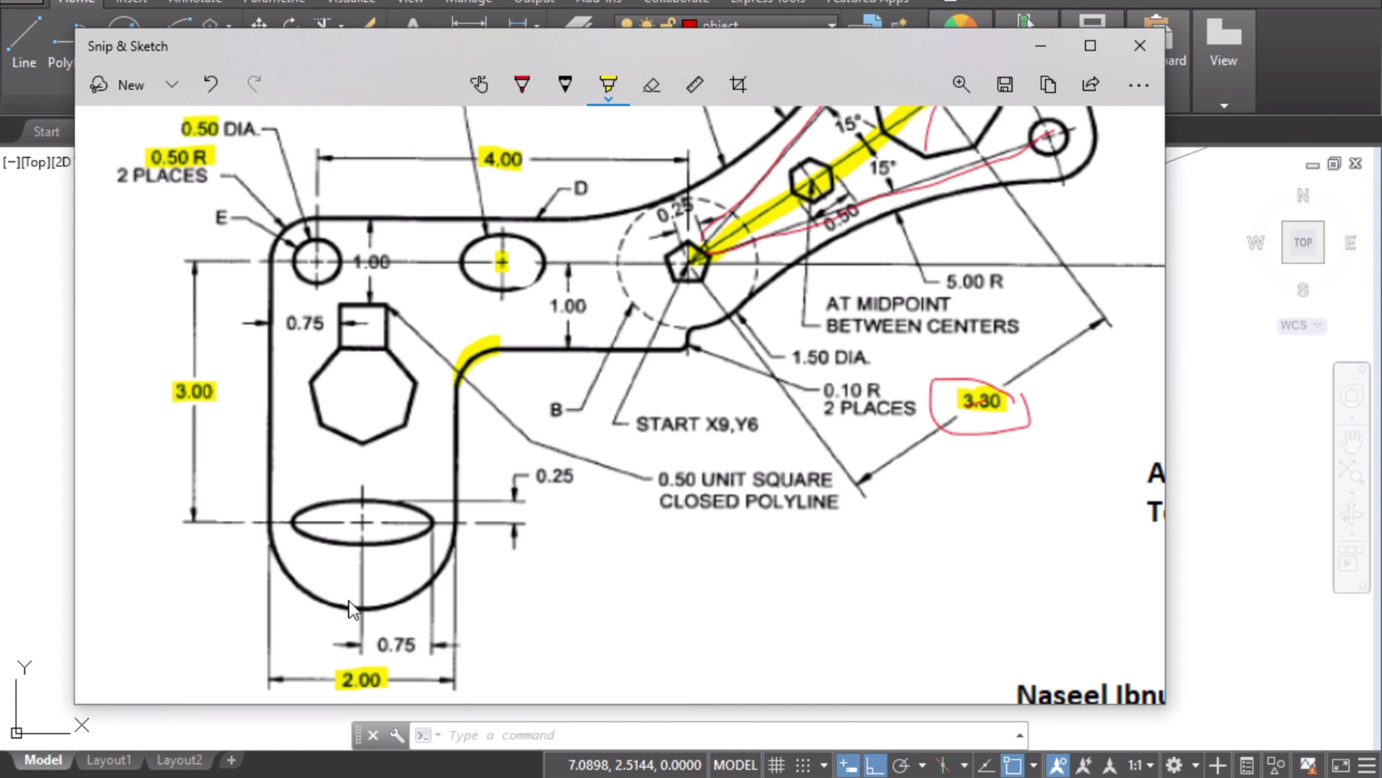
pyautogui.click(27, 423)
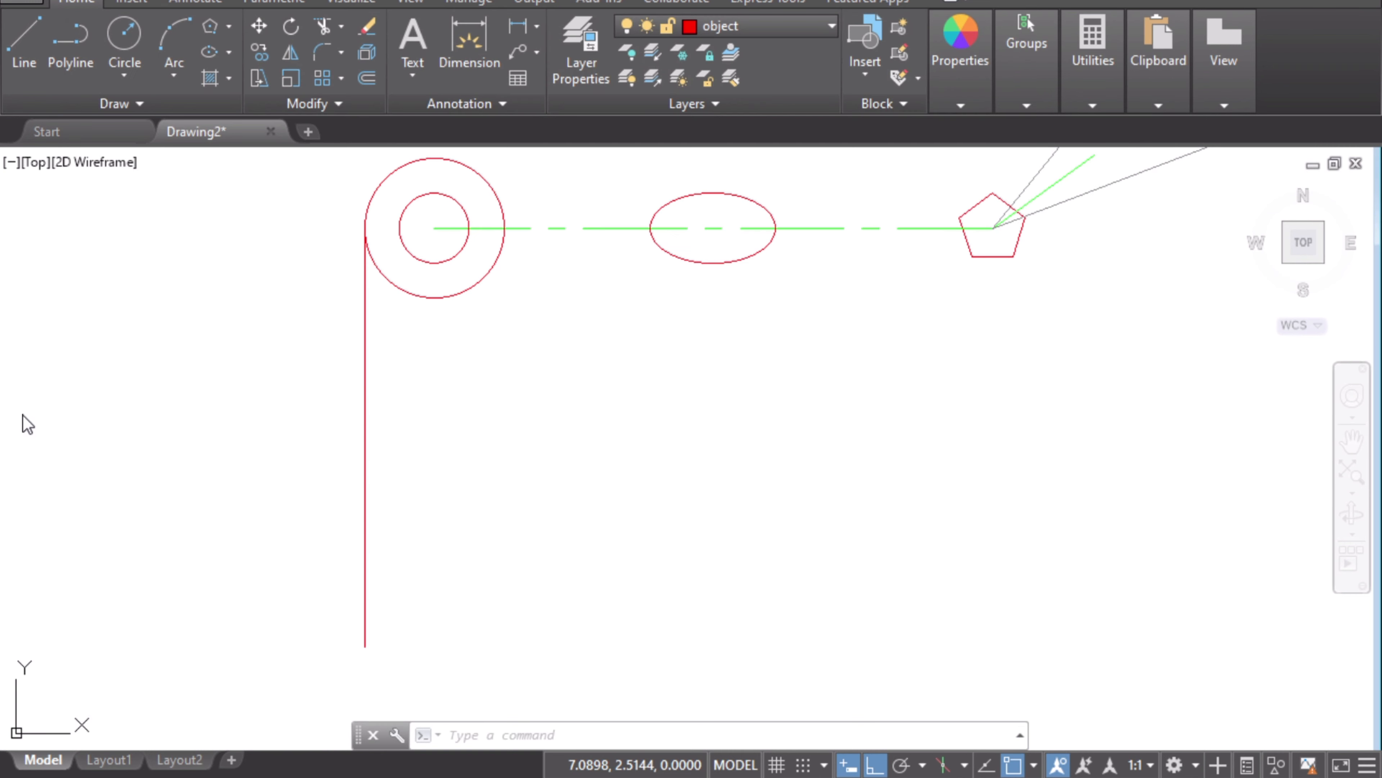
# - Offset the long vertical line 2 units to the right to form the leg's other side
pyautogui.click(366, 78)
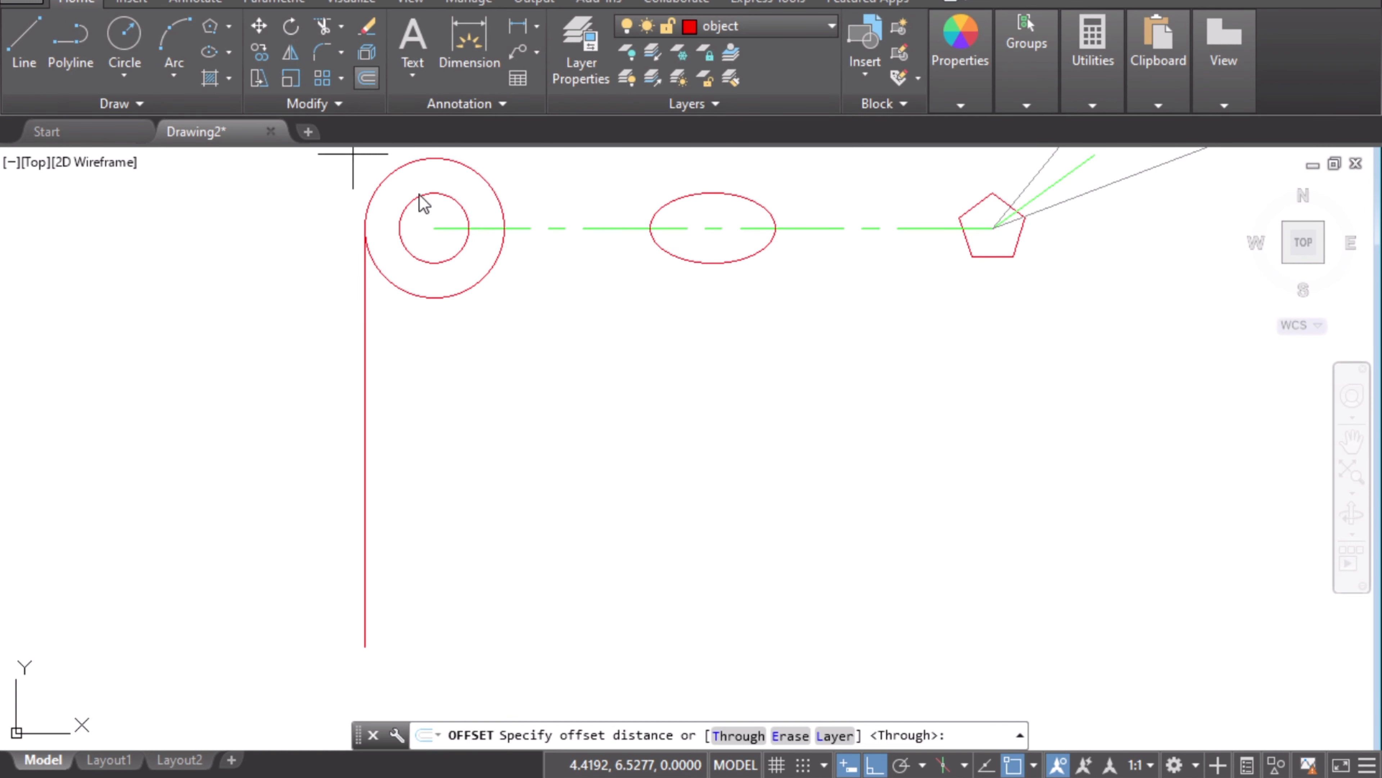
pyautogui.write('2')
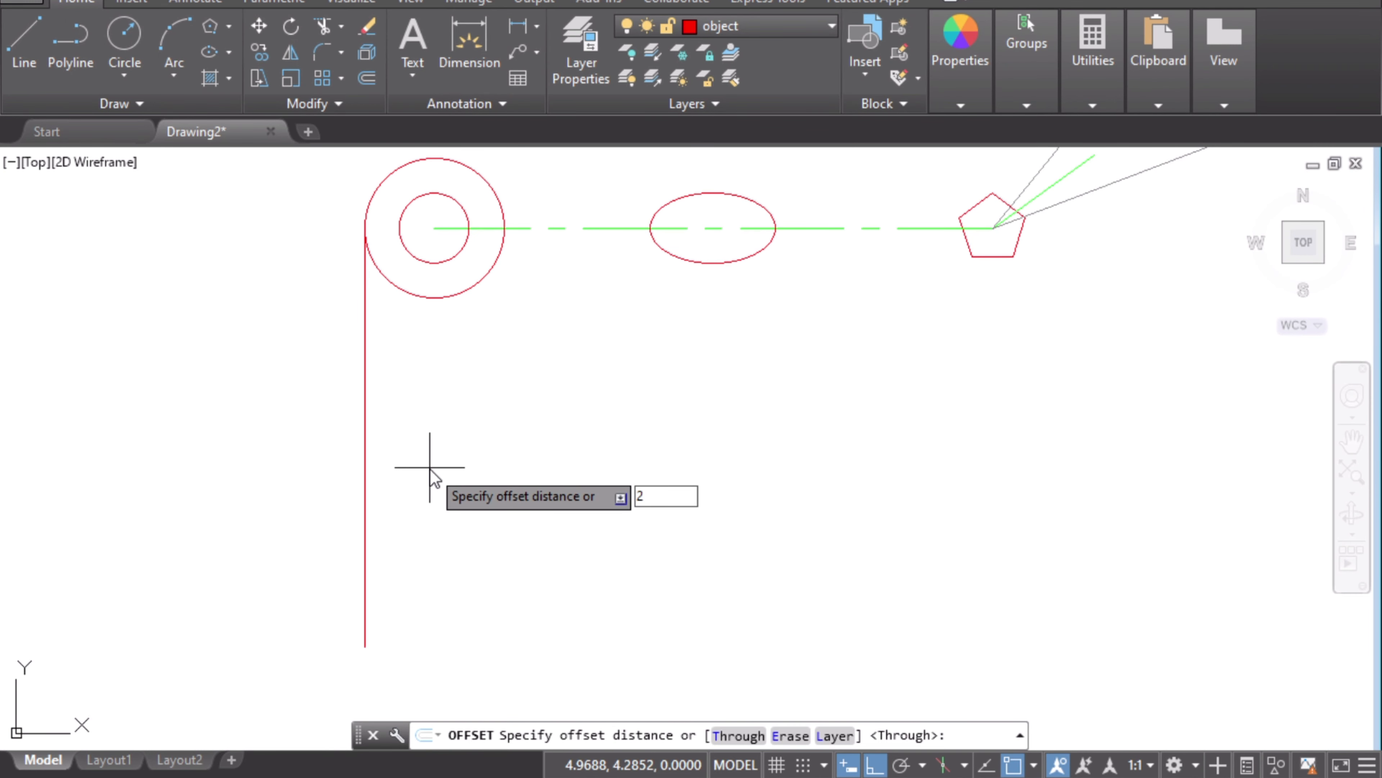
pyautogui.press('Return')
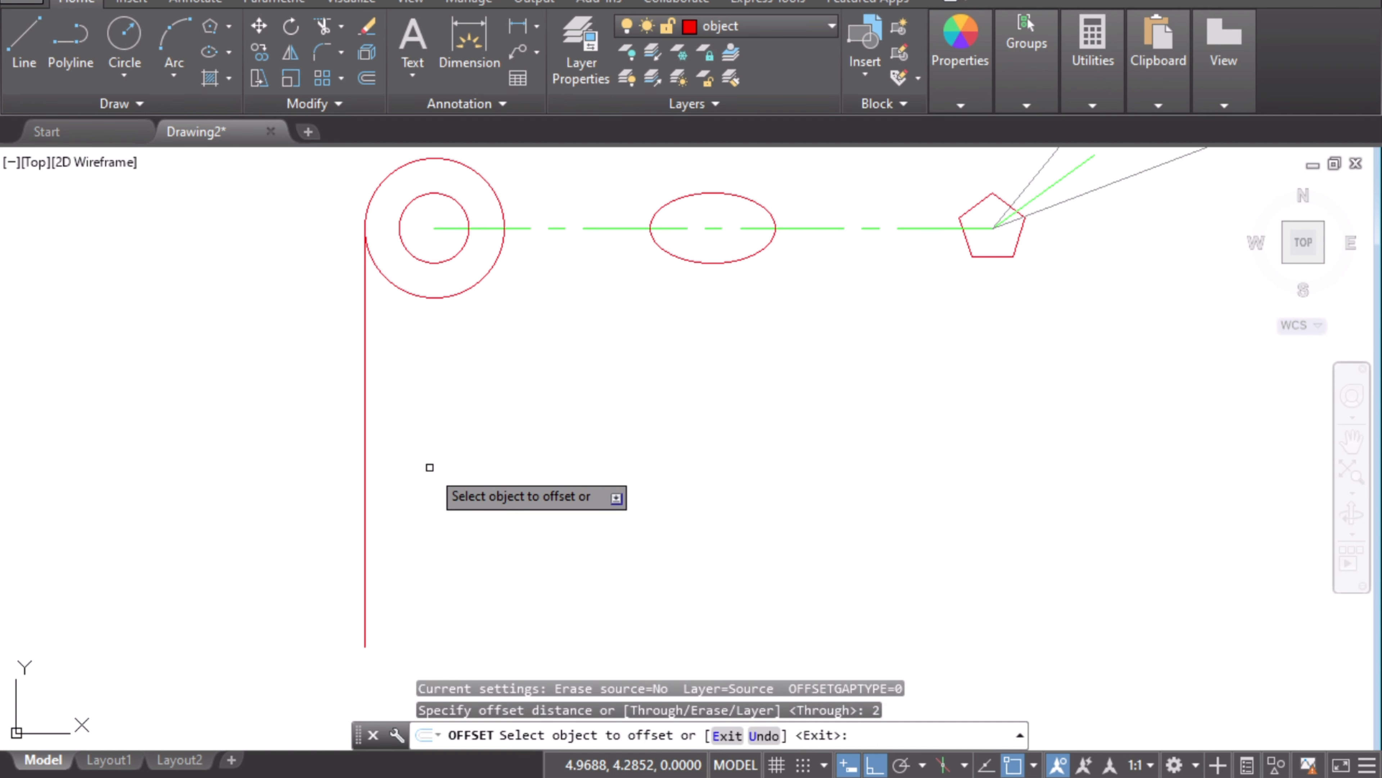
pyautogui.click(365, 432)
pyautogui.click(598, 453)
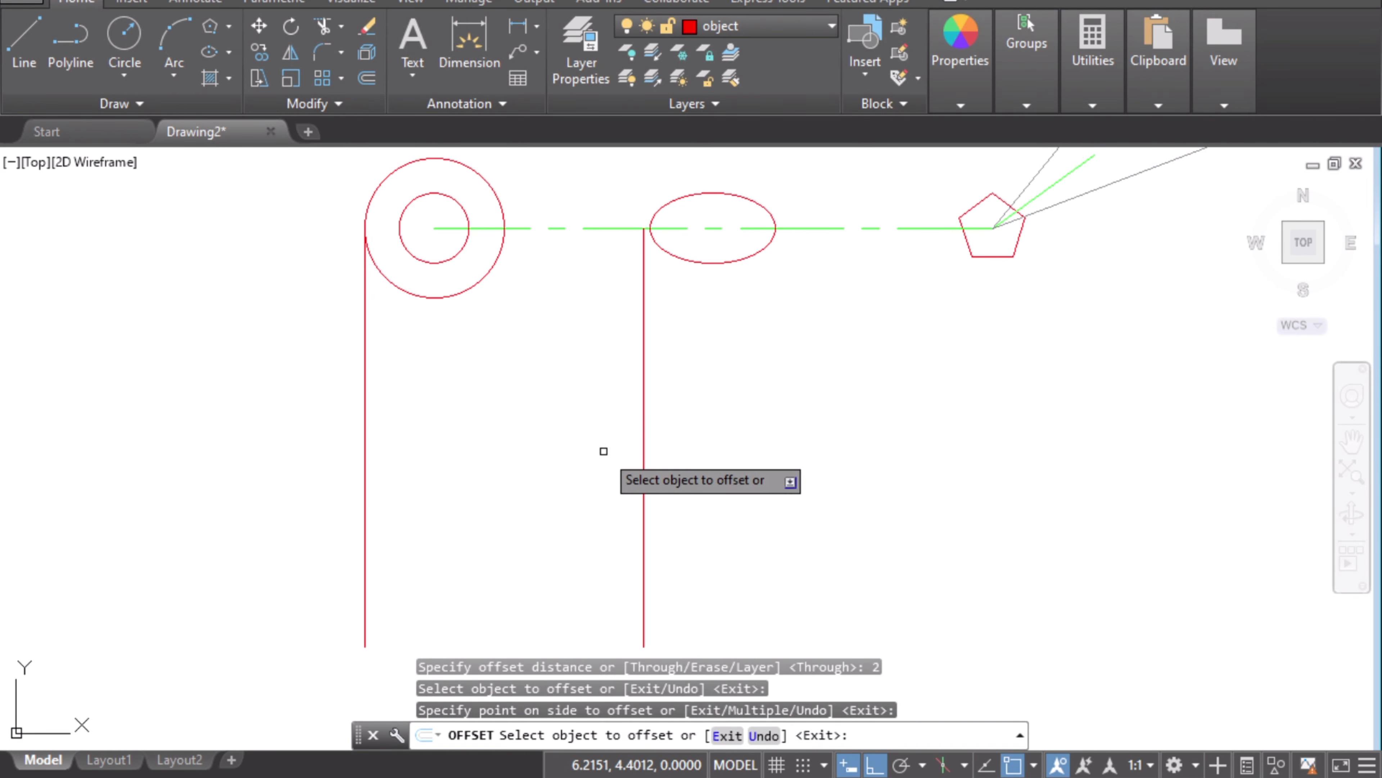
pyautogui.press('Escape')
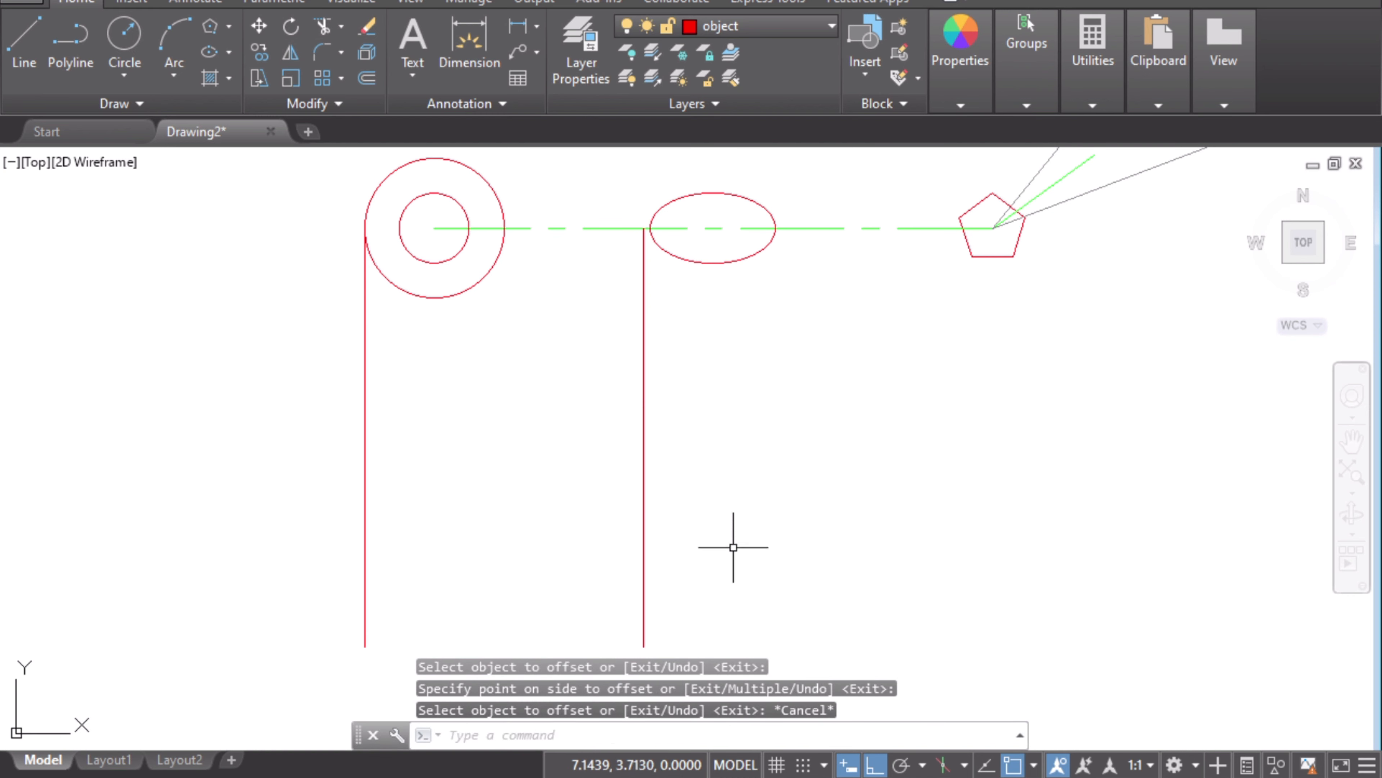
# - Switch to Snip & Sketch, mark both ends of the leg's bottom arc on the reference, and return to AutoCAD
pyautogui.moveTo(734, 549)
pyautogui.mouseDown(button='middle')
pyautogui.moveTo(644, 457)
pyautogui.moveTo(652, 374)
pyautogui.mouseUp(button='middle')
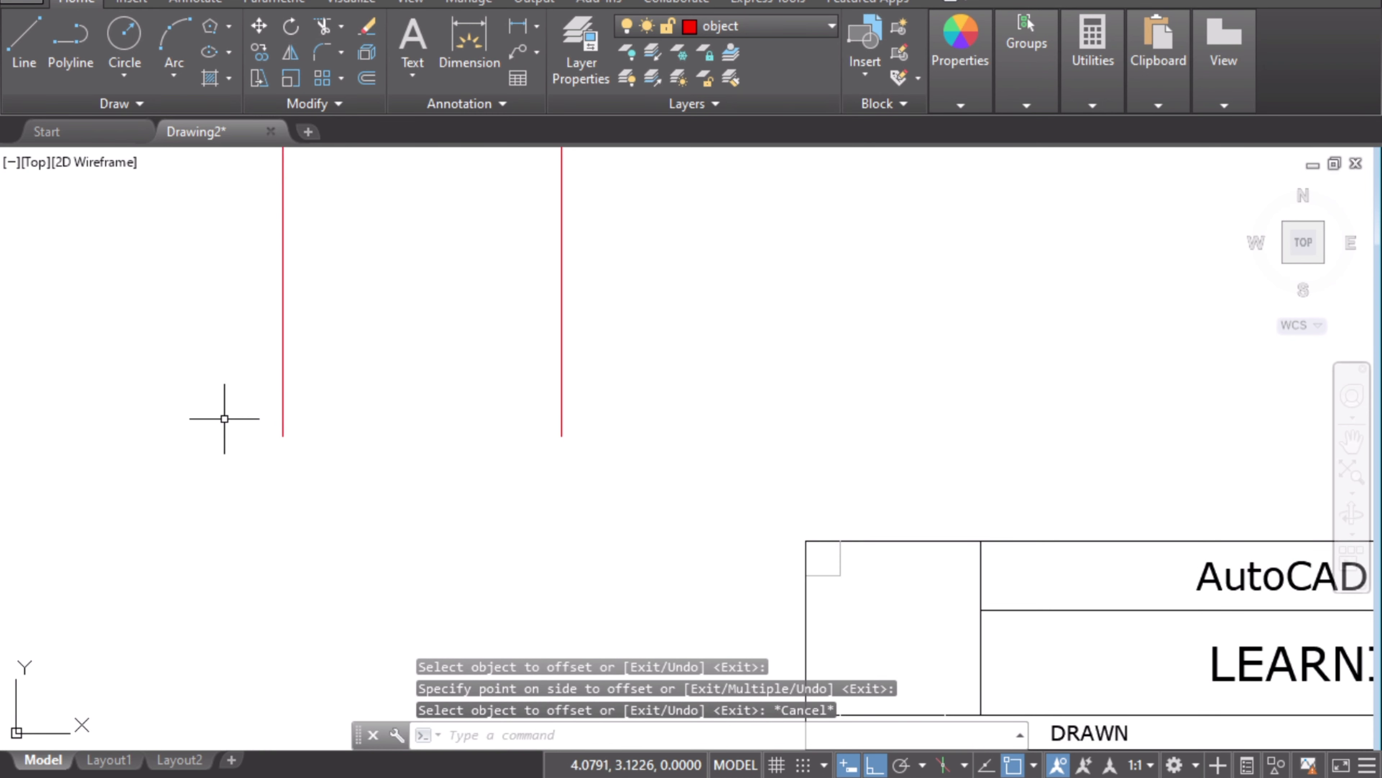
pyautogui.hotkey('alt', 'Tab')
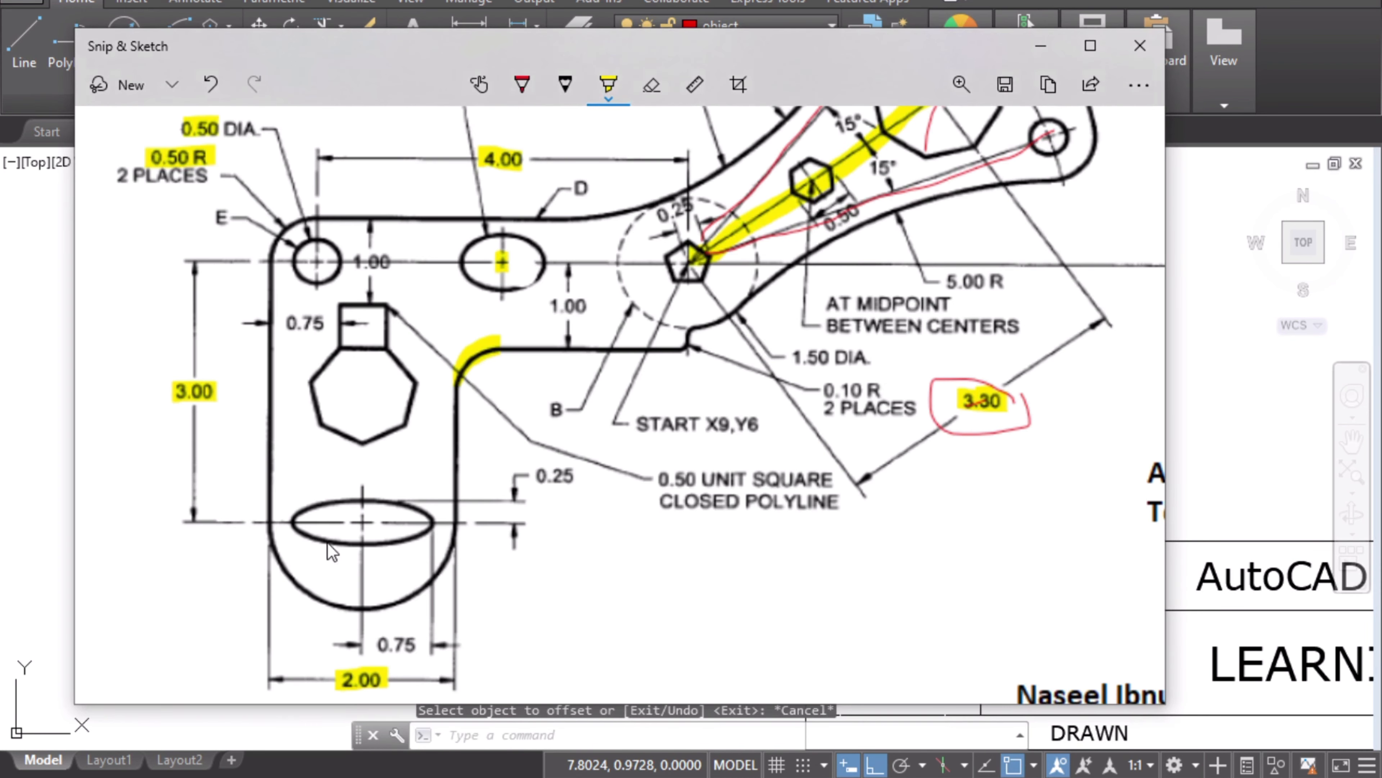
pyautogui.moveTo(266, 535); pyautogui.dragTo(273, 520)
pyautogui.click(522, 85)
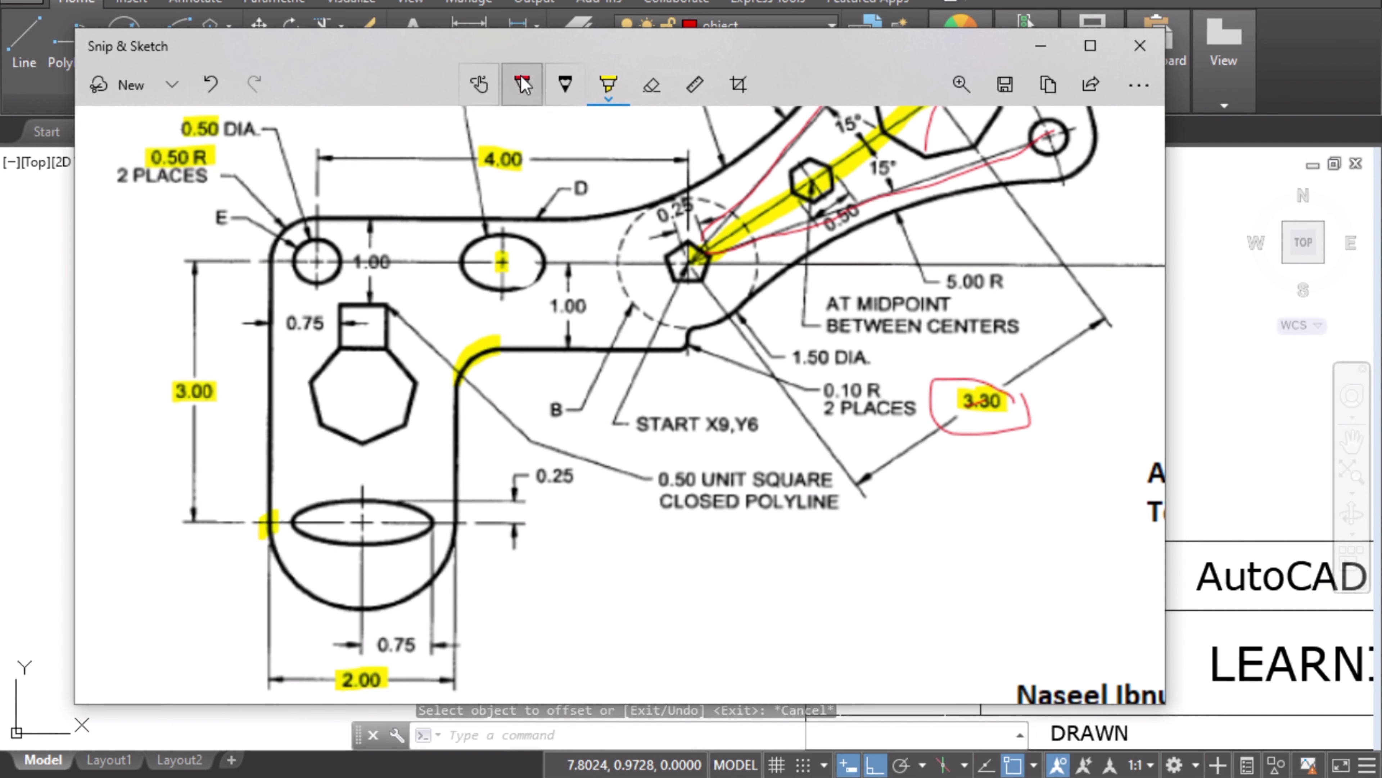
pyautogui.moveTo(458, 522); pyautogui.dragTo(457, 514)
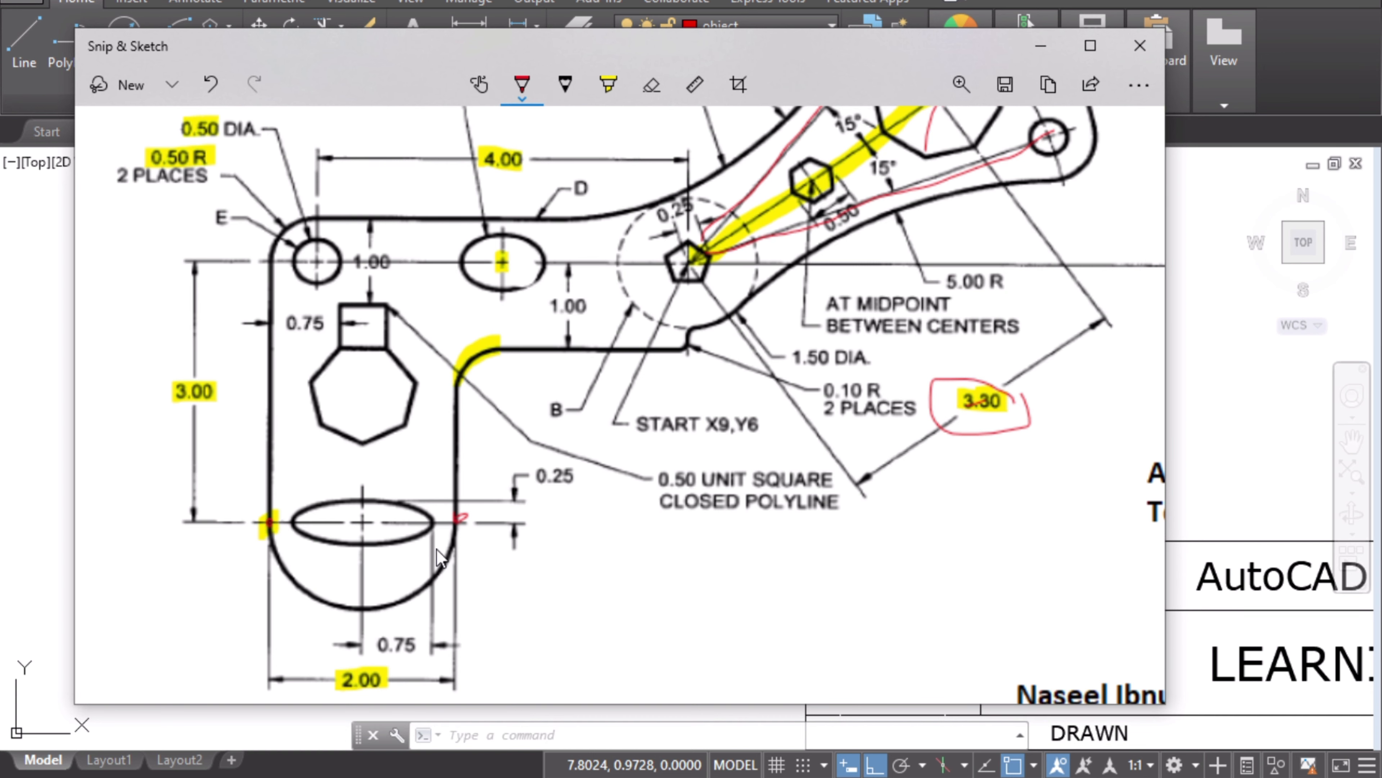
pyautogui.click(53, 508)
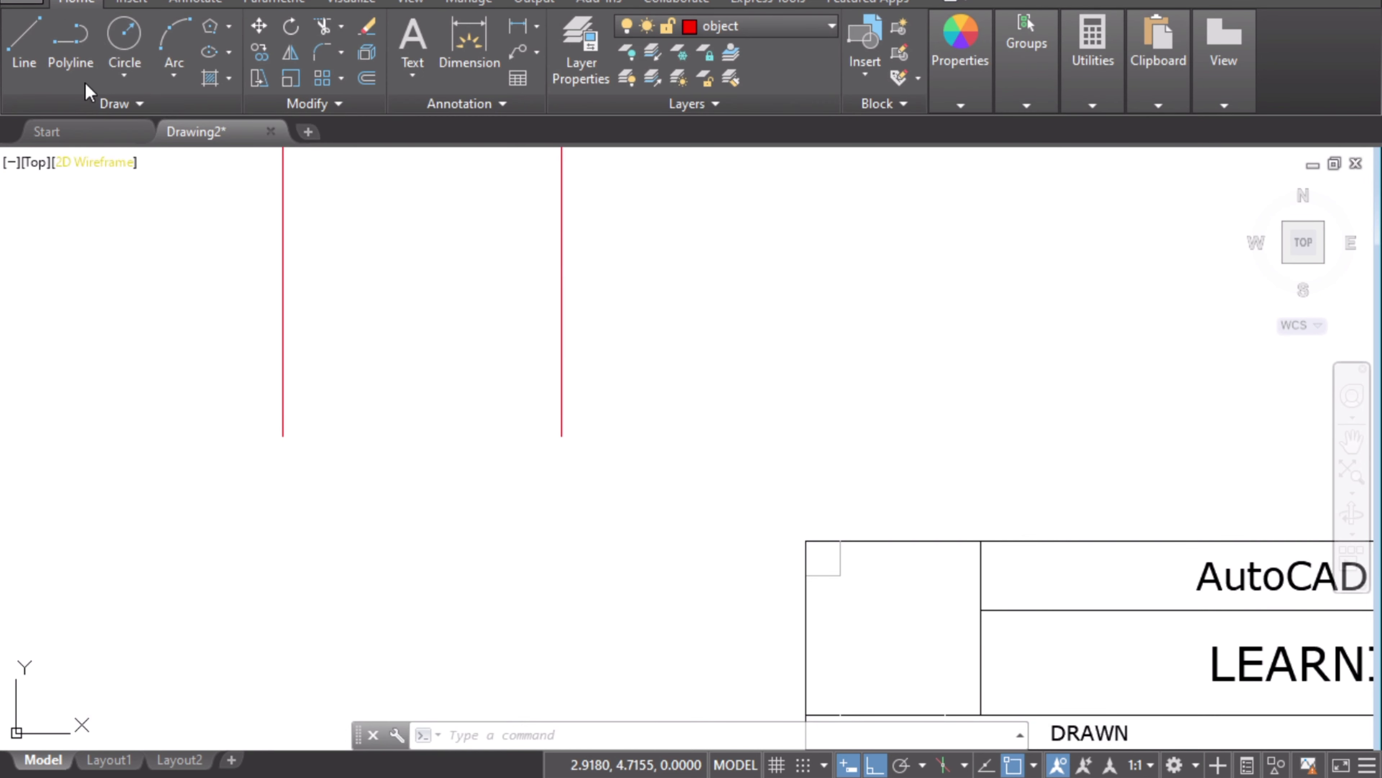
# - Draw a 2-Point circle with its diameter spanning the lower endpoints of the two vertical lines
pyautogui.click(125, 64)
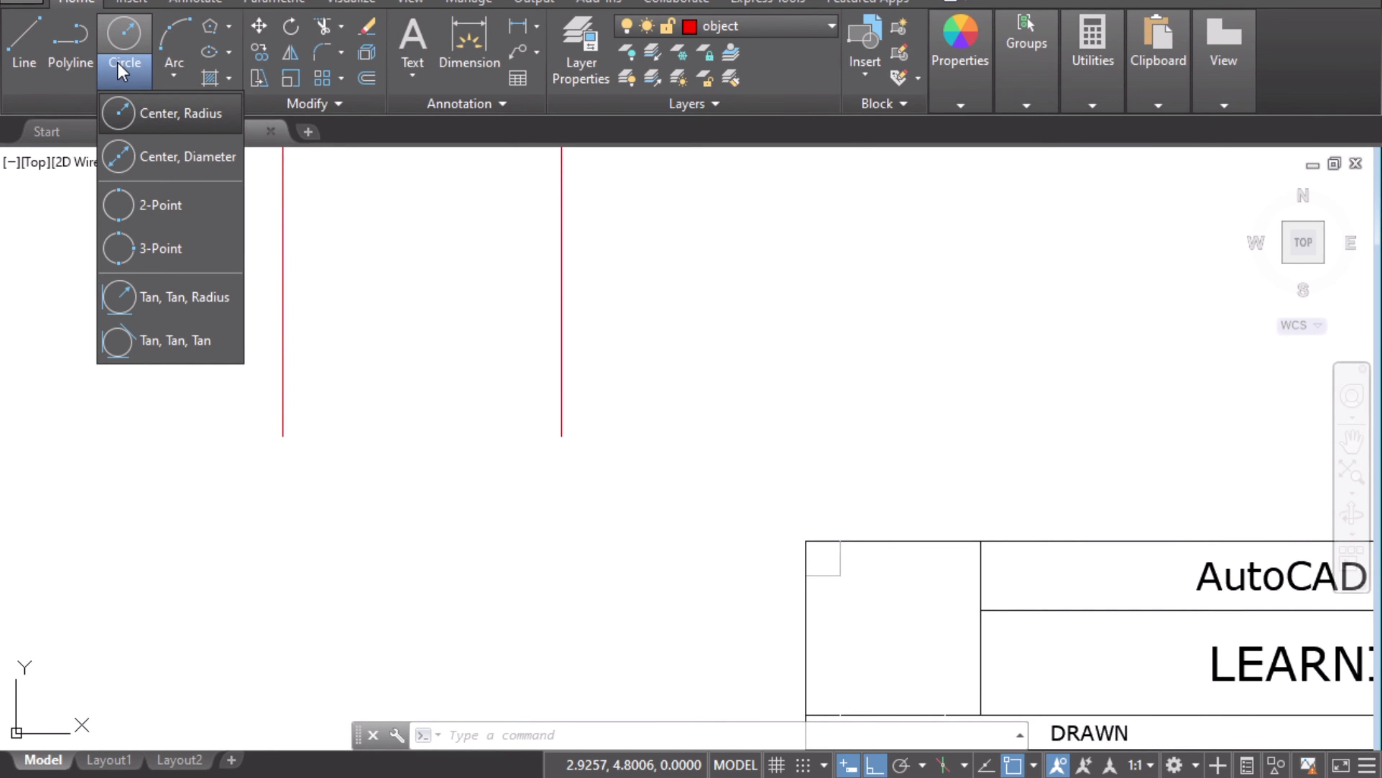
pyautogui.click(163, 206)
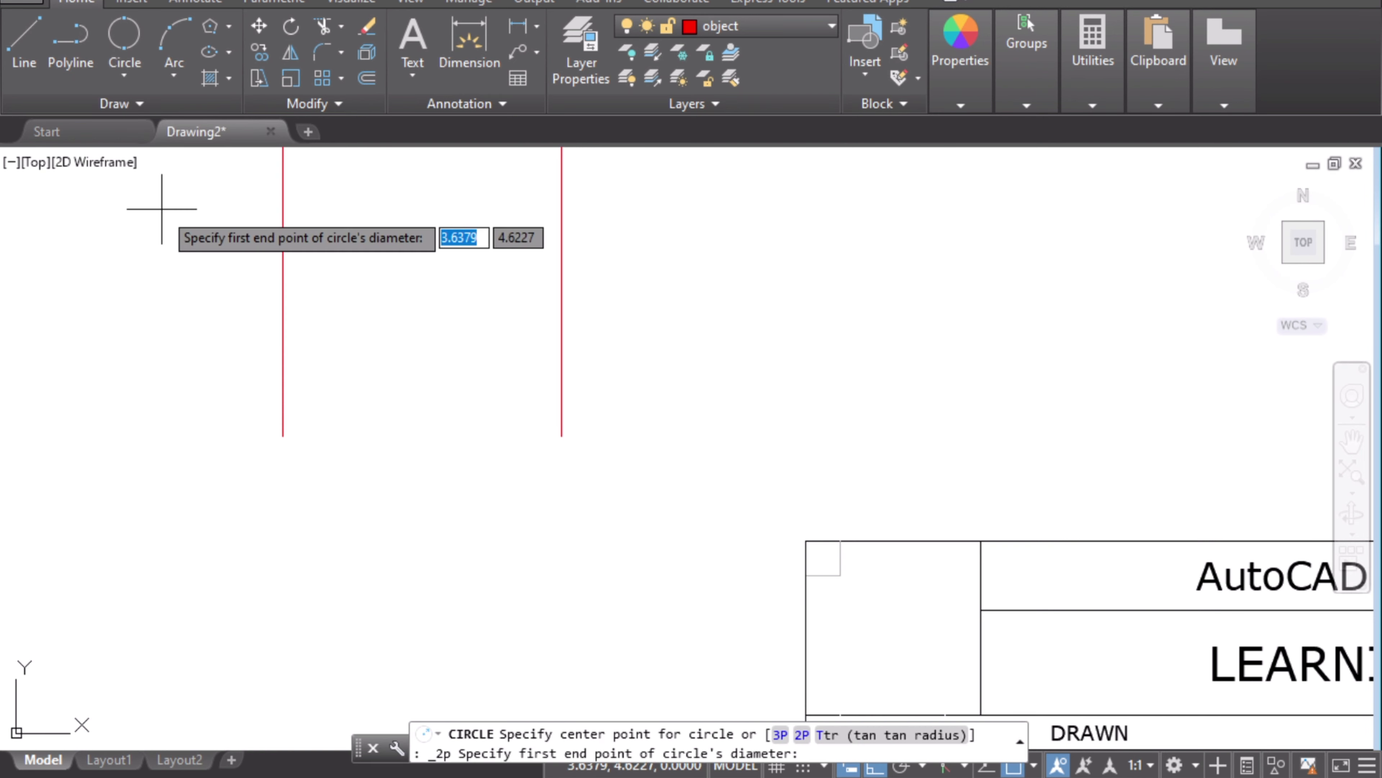
pyautogui.click(282, 433)
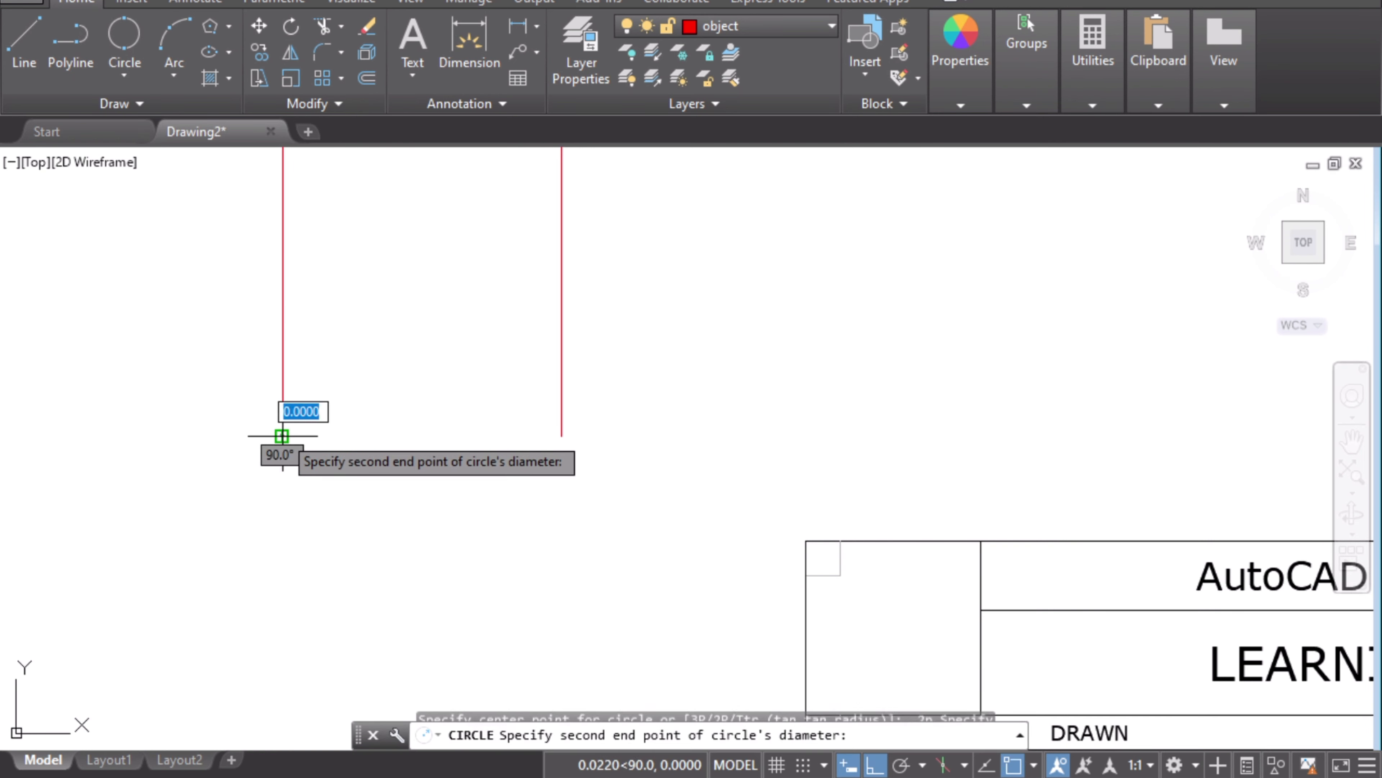
pyautogui.click(562, 435)
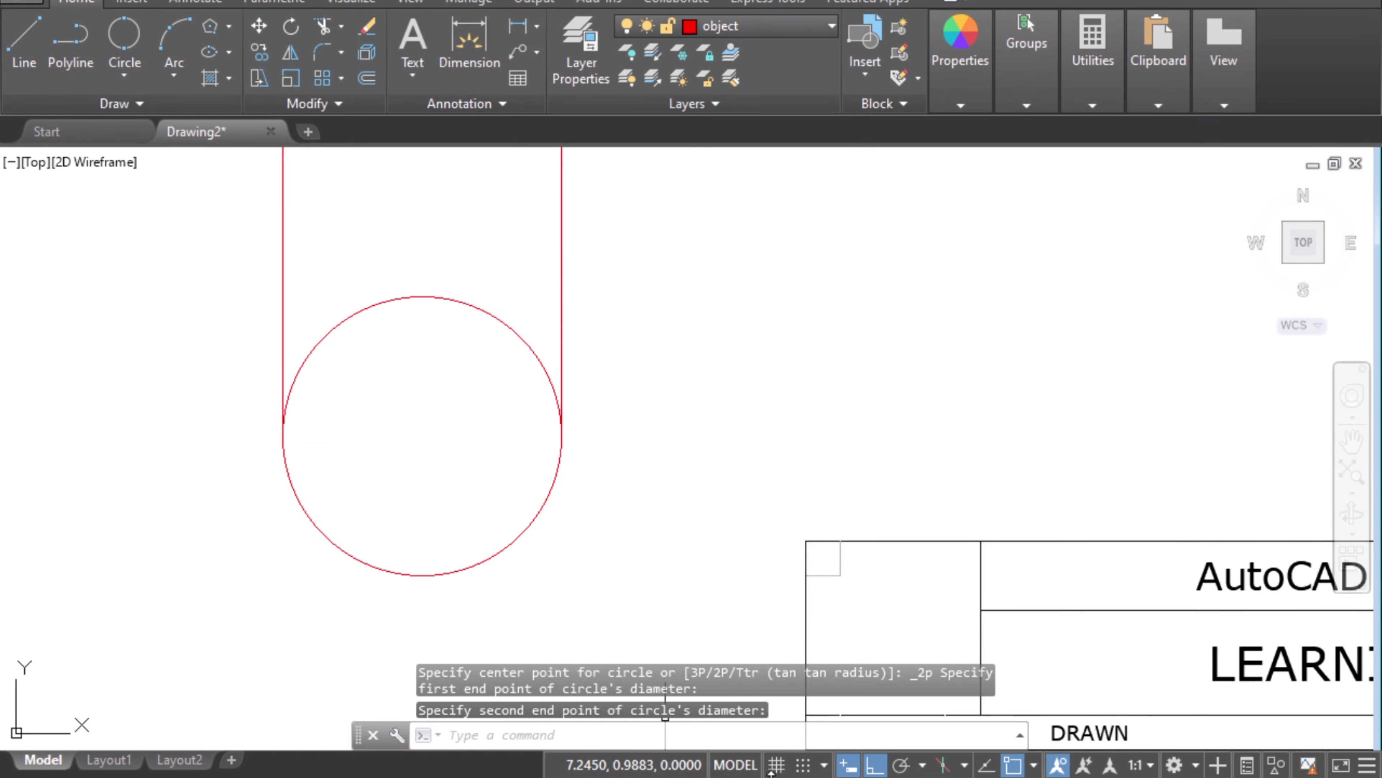
# - Switch to Snip & Sketch, highlight the lower ellipse's 0.75 and 0.25 dimensions on the reference, and return to AutoCAD
pyautogui.hotkey('alt', 'Tab')
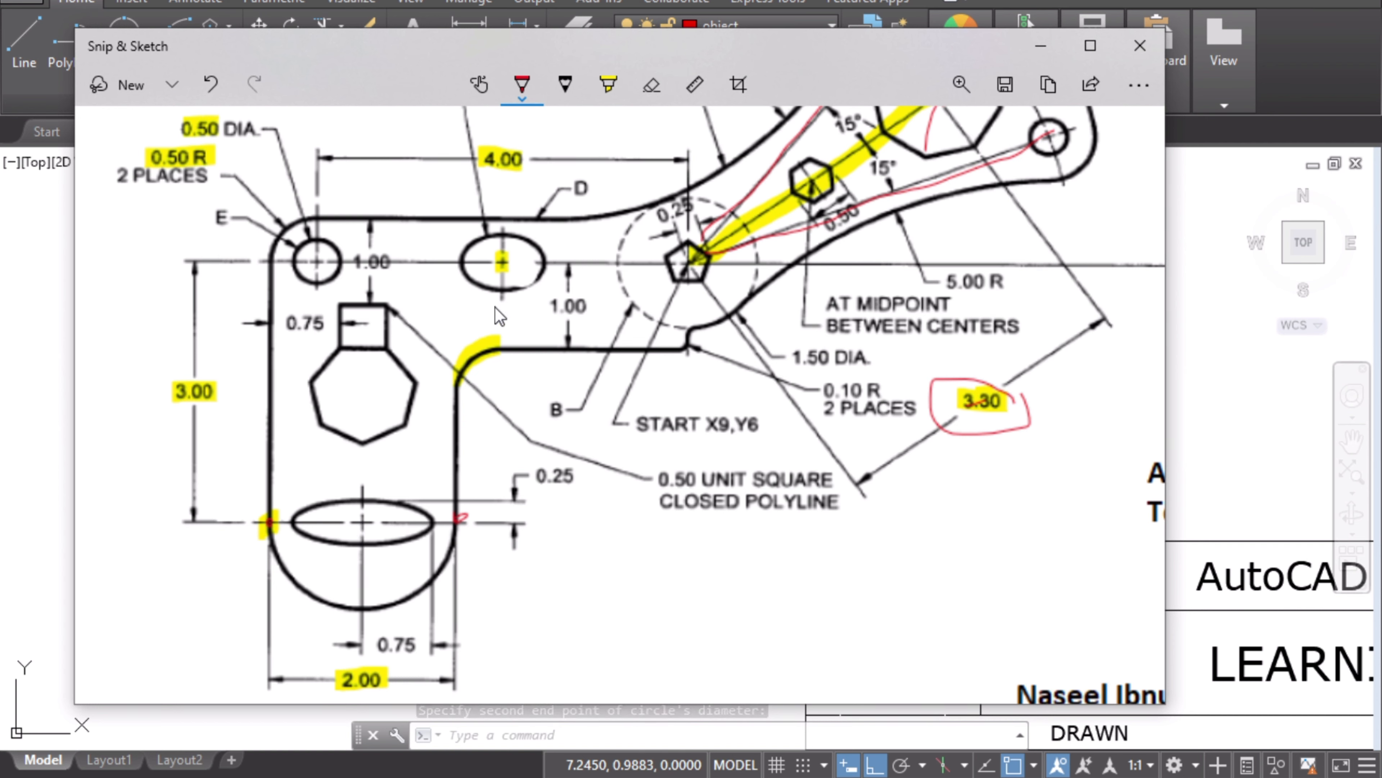
pyautogui.click(522, 90)
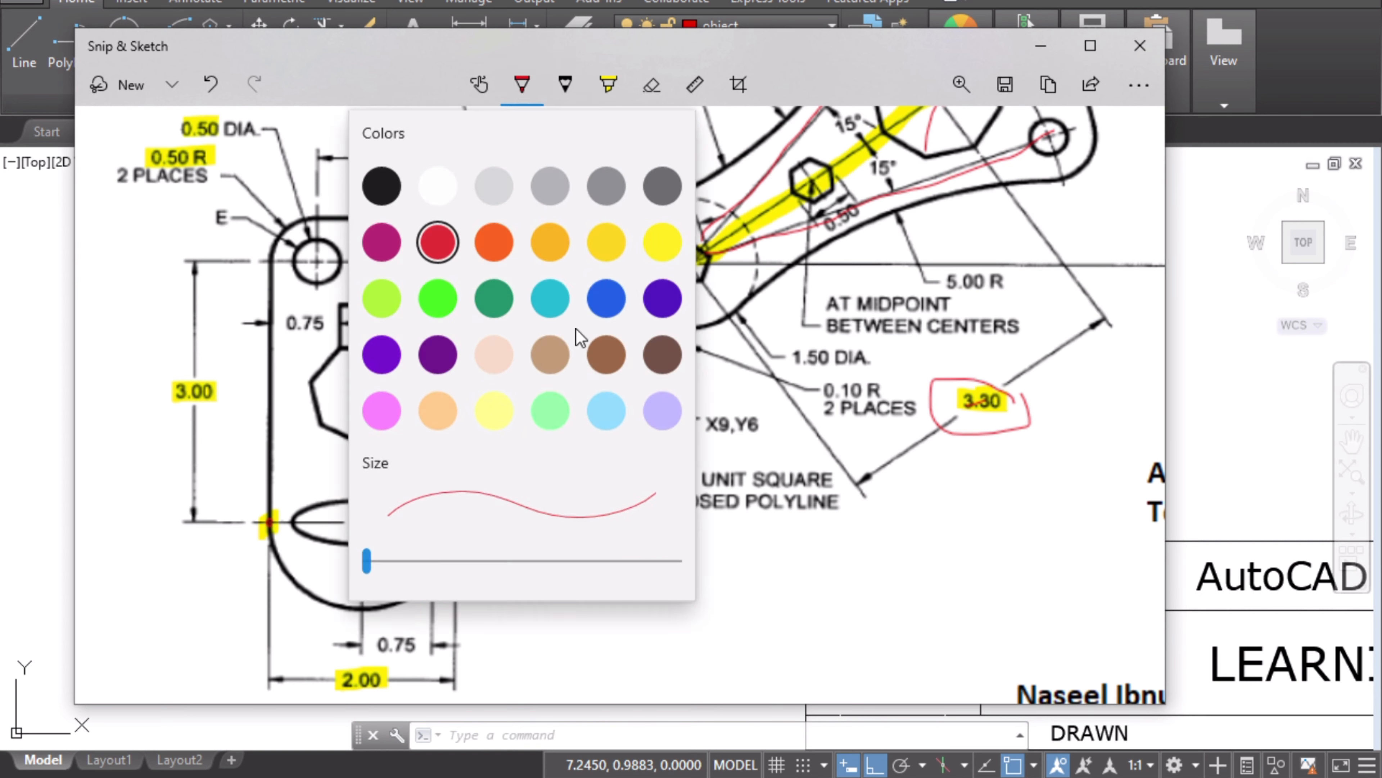
pyautogui.click(609, 85)
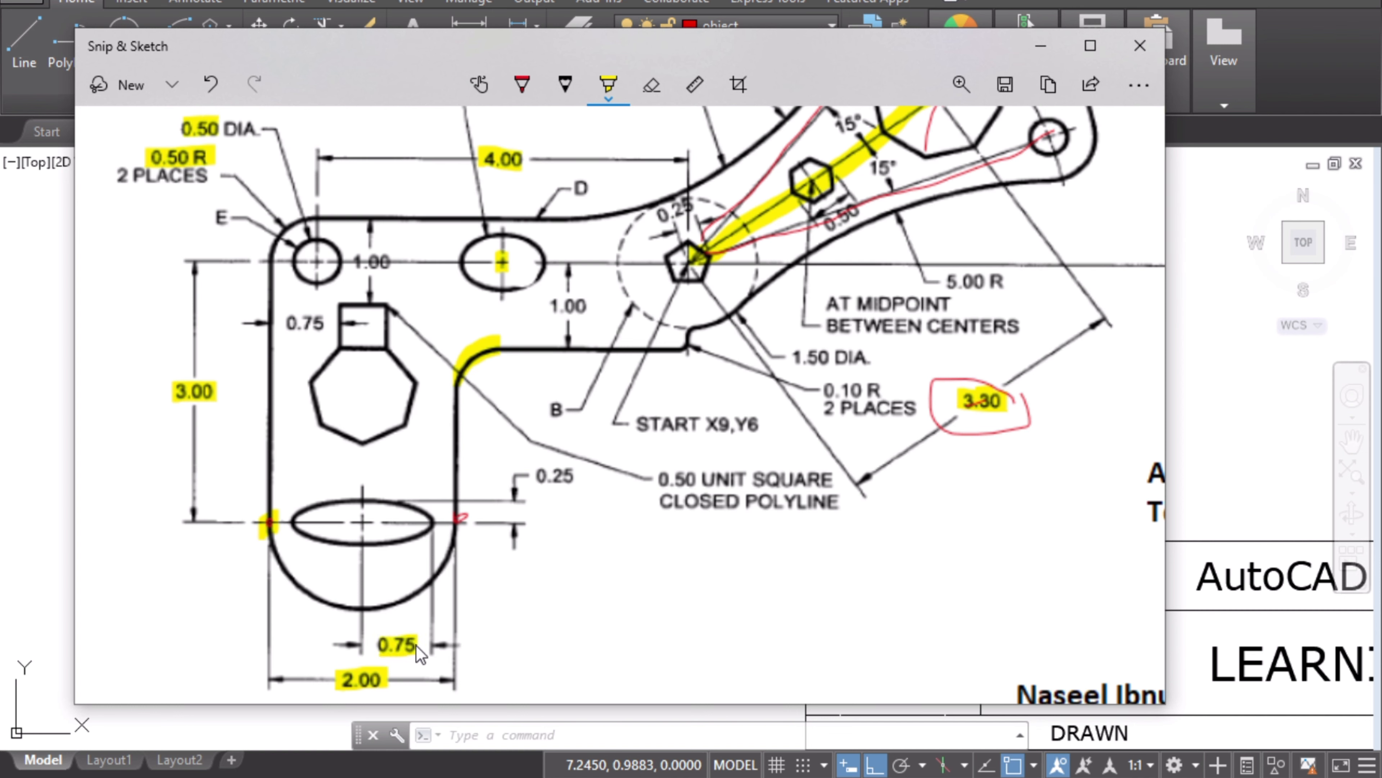
pyautogui.moveTo(539, 476); pyautogui.dragTo(565, 474)
pyautogui.click(434, 711)
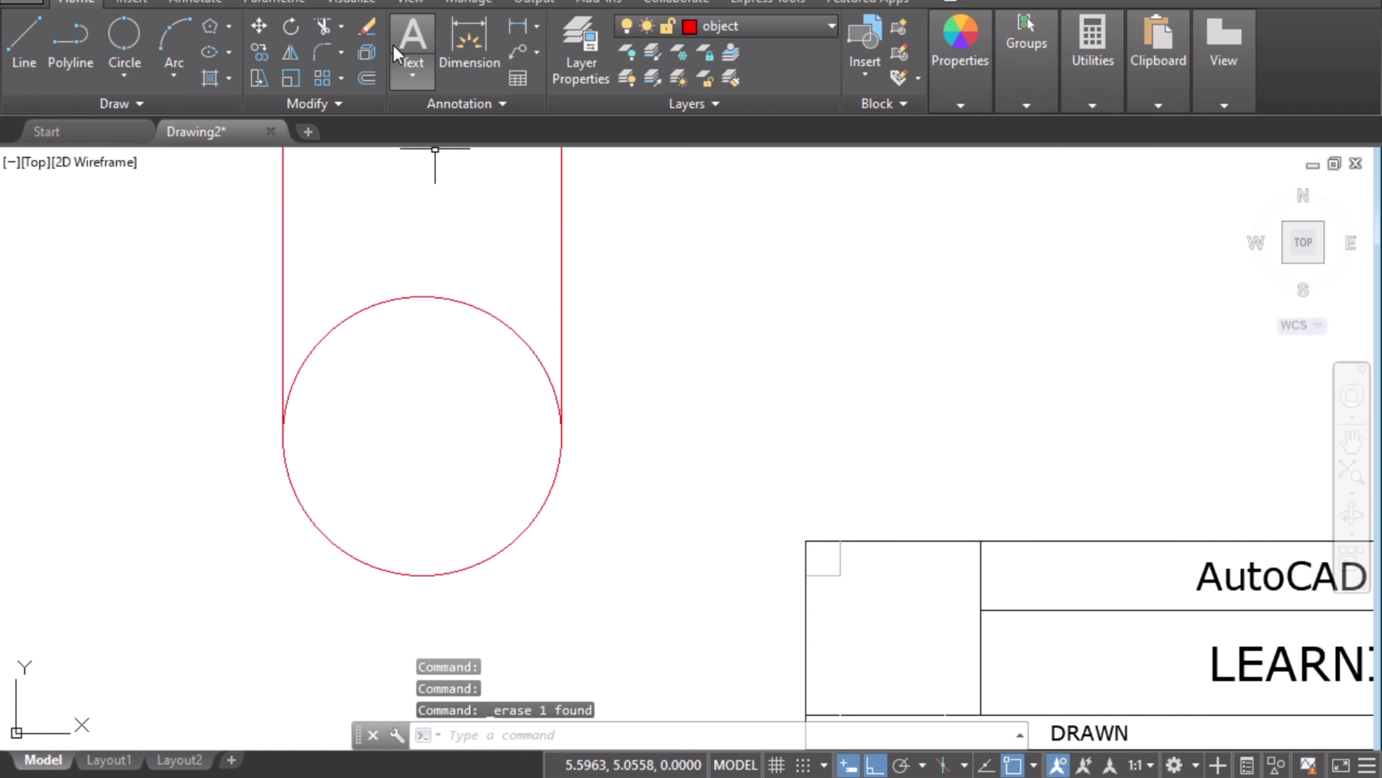
# - Draw an ellipse centred on the leg's bottom circle, with a 0.75 horizontal half-axis and a 0.25 vertical half-axis
pyautogui.click(229, 53)
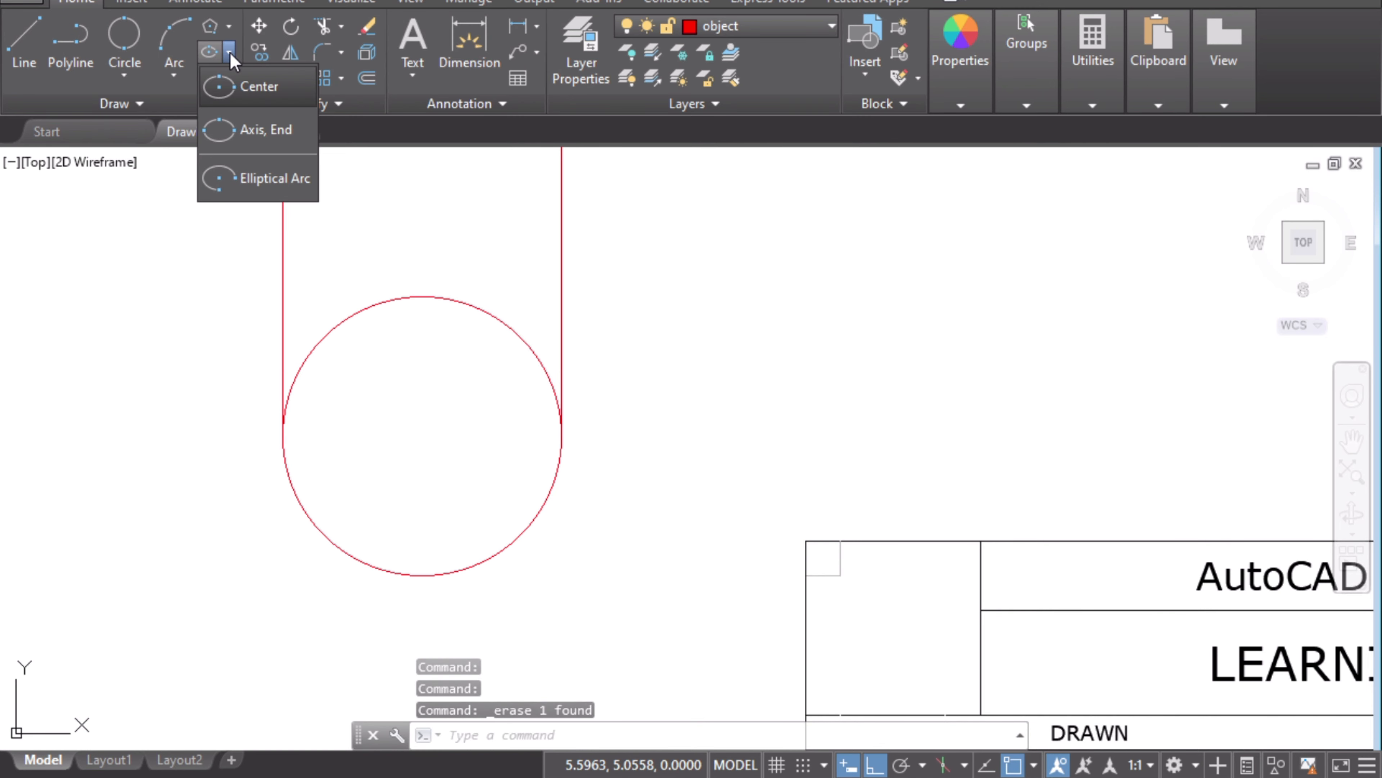
pyautogui.click(260, 98)
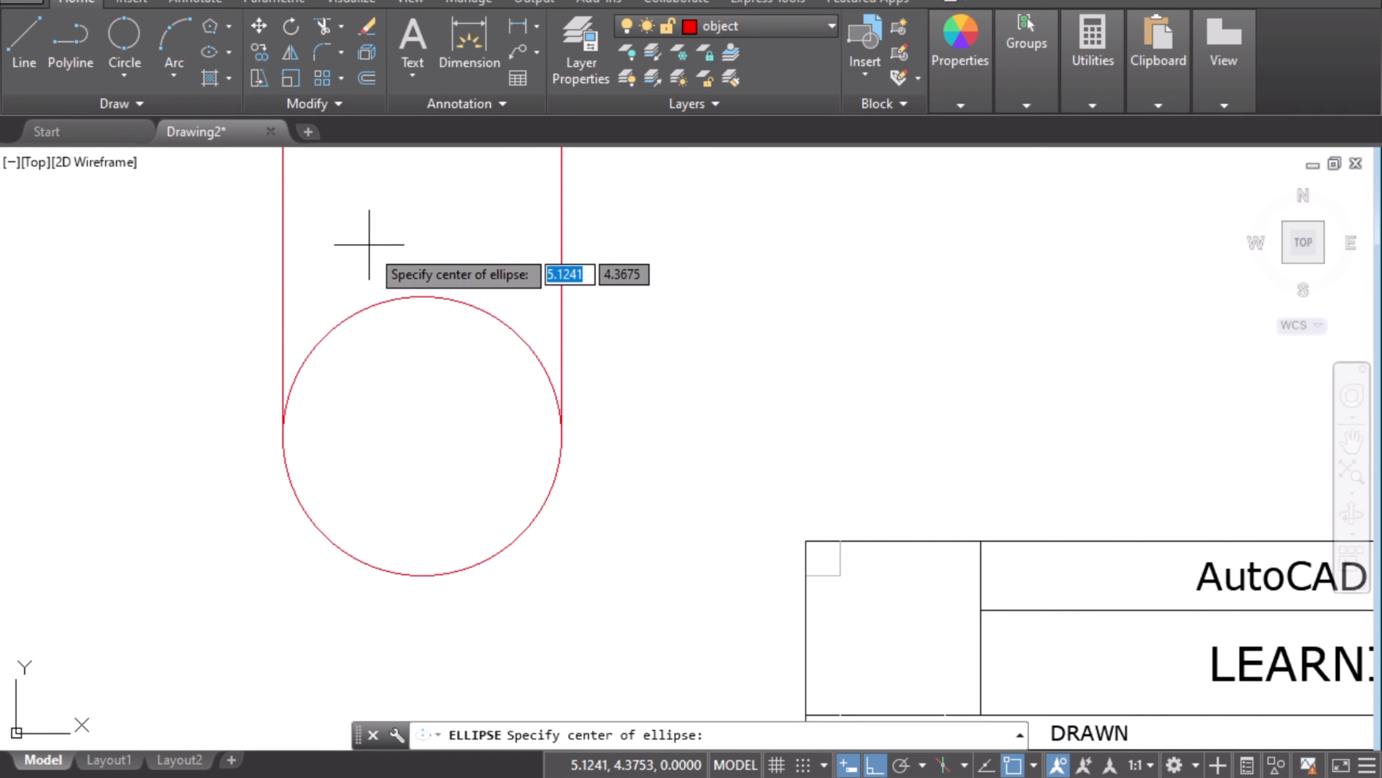
pyautogui.click(422, 435)
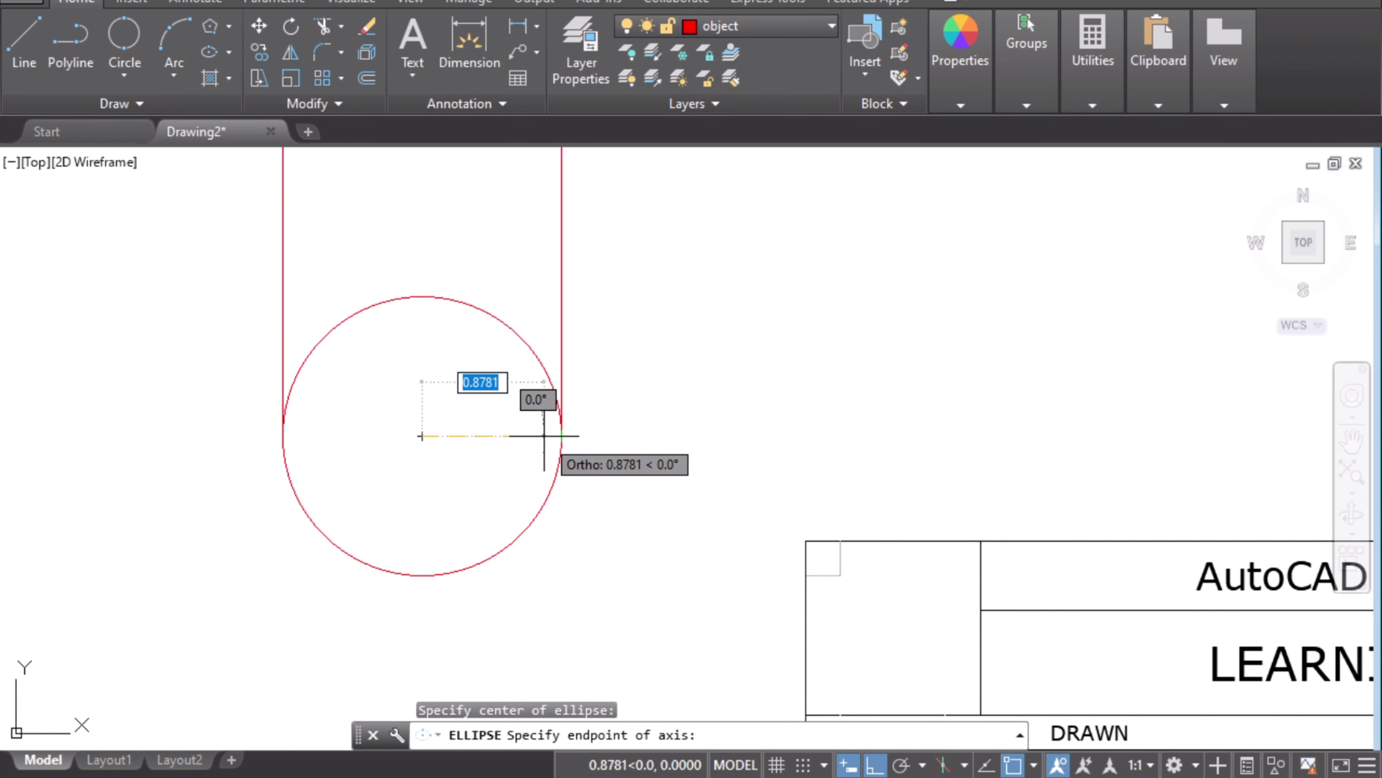
pyautogui.write('0.')
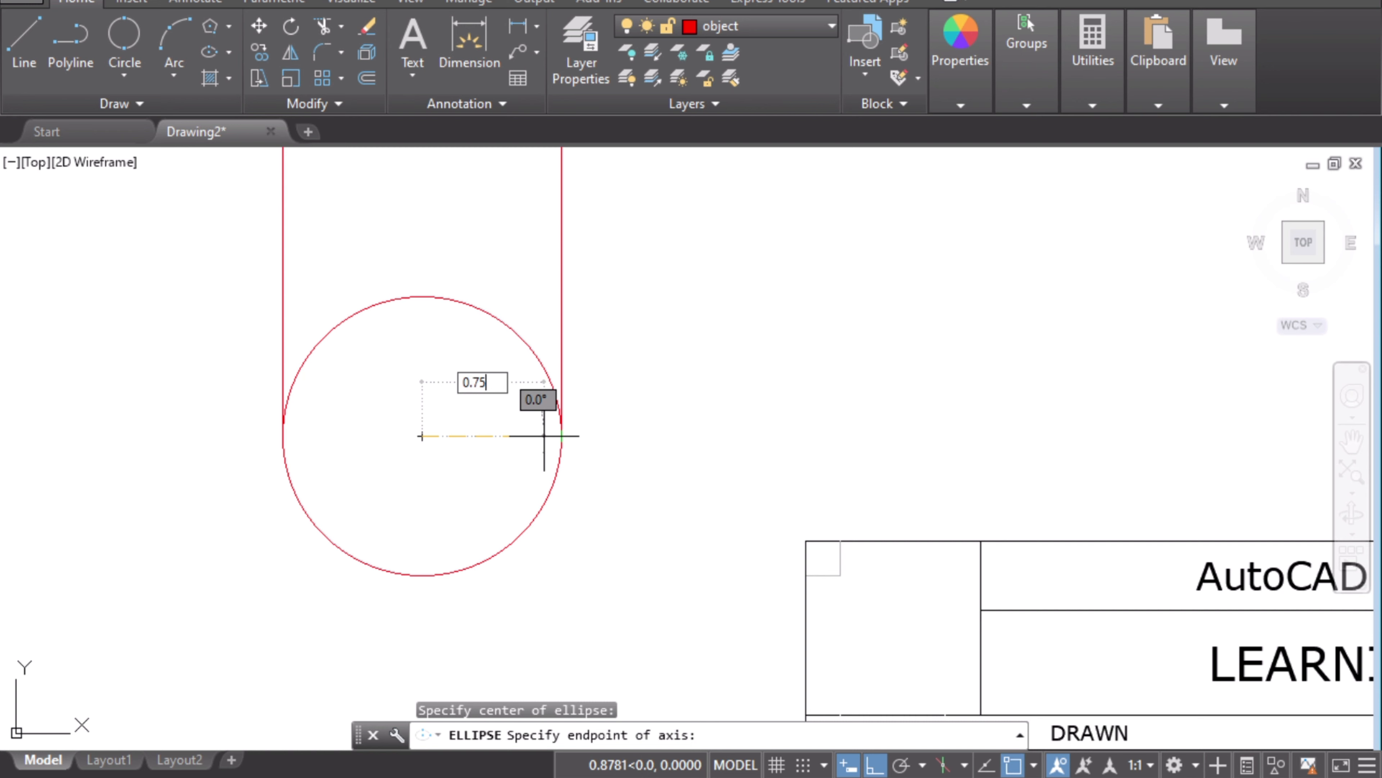
pyautogui.write('75')
pyautogui.press('Return')
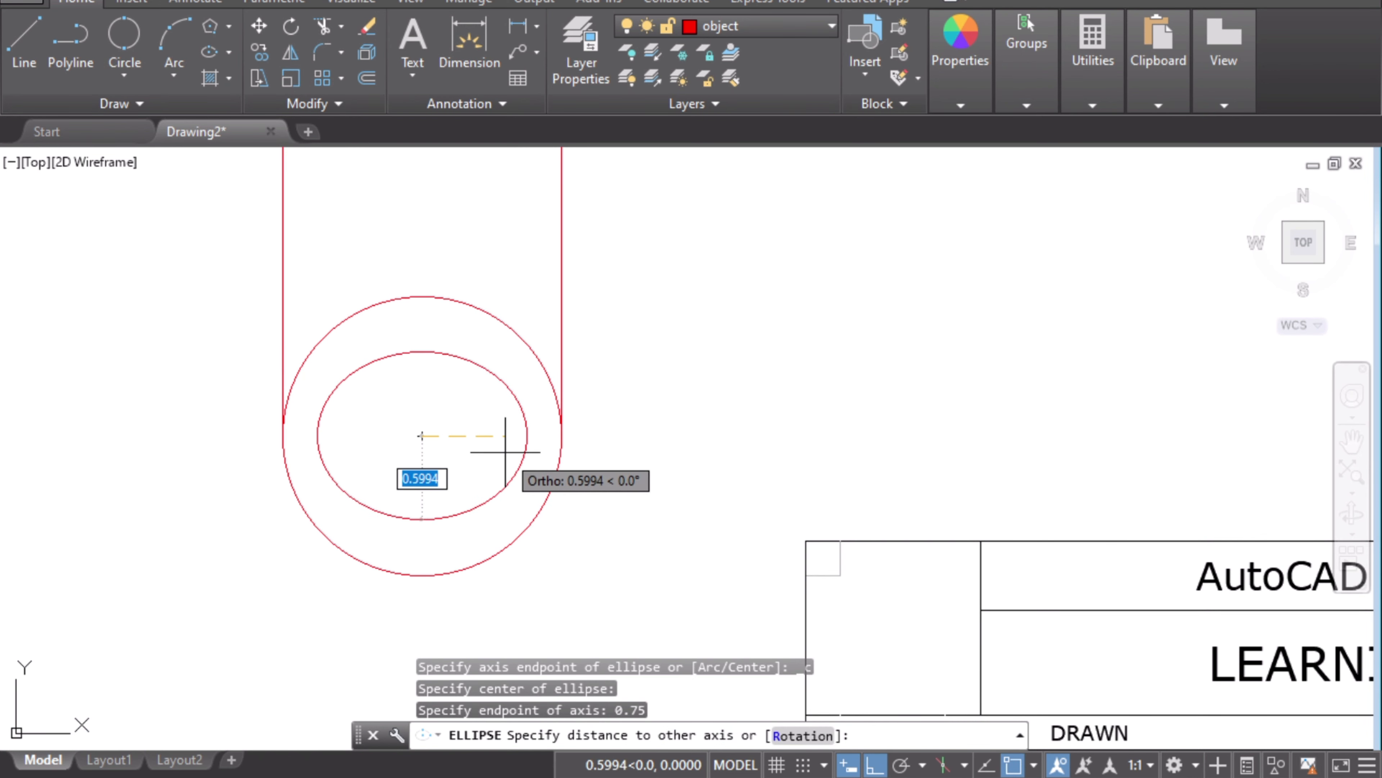
pyautogui.write('0.')
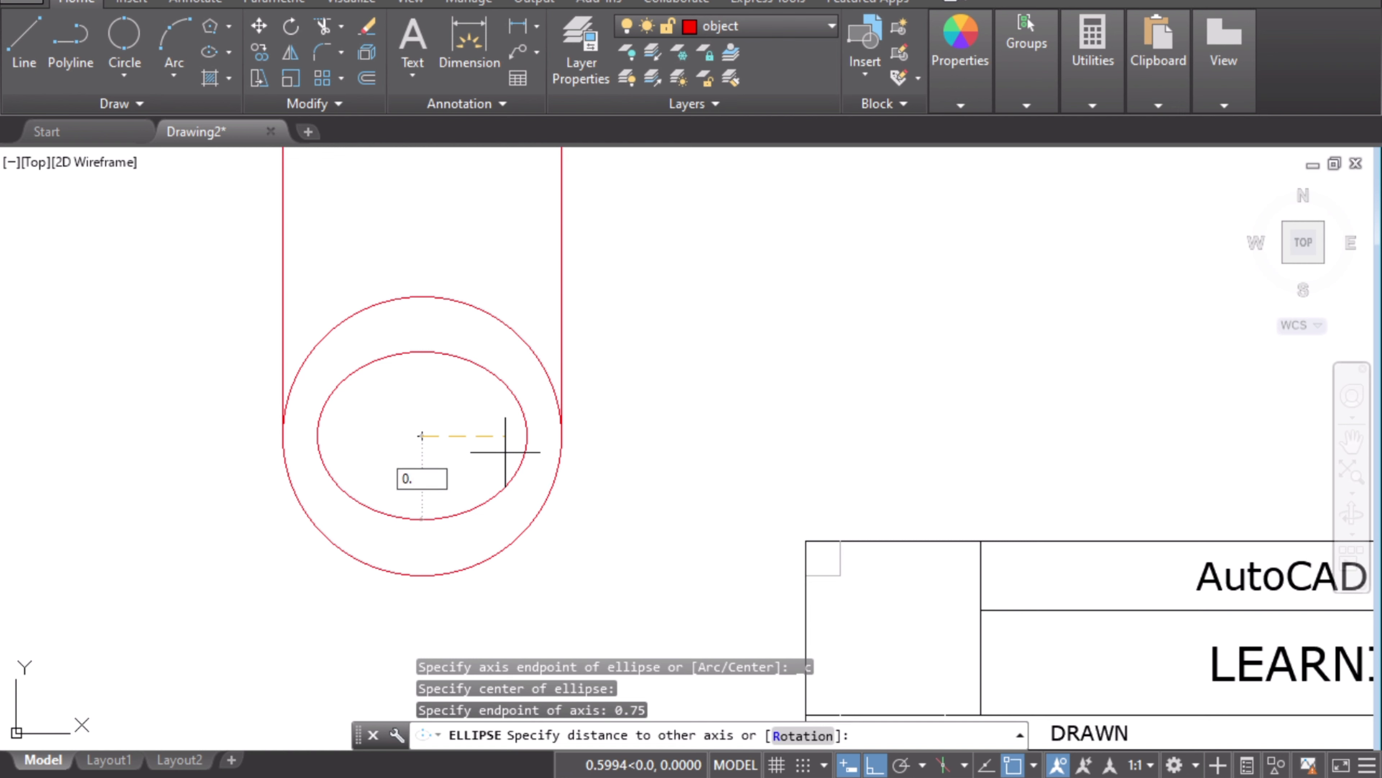
pyautogui.press('Return')
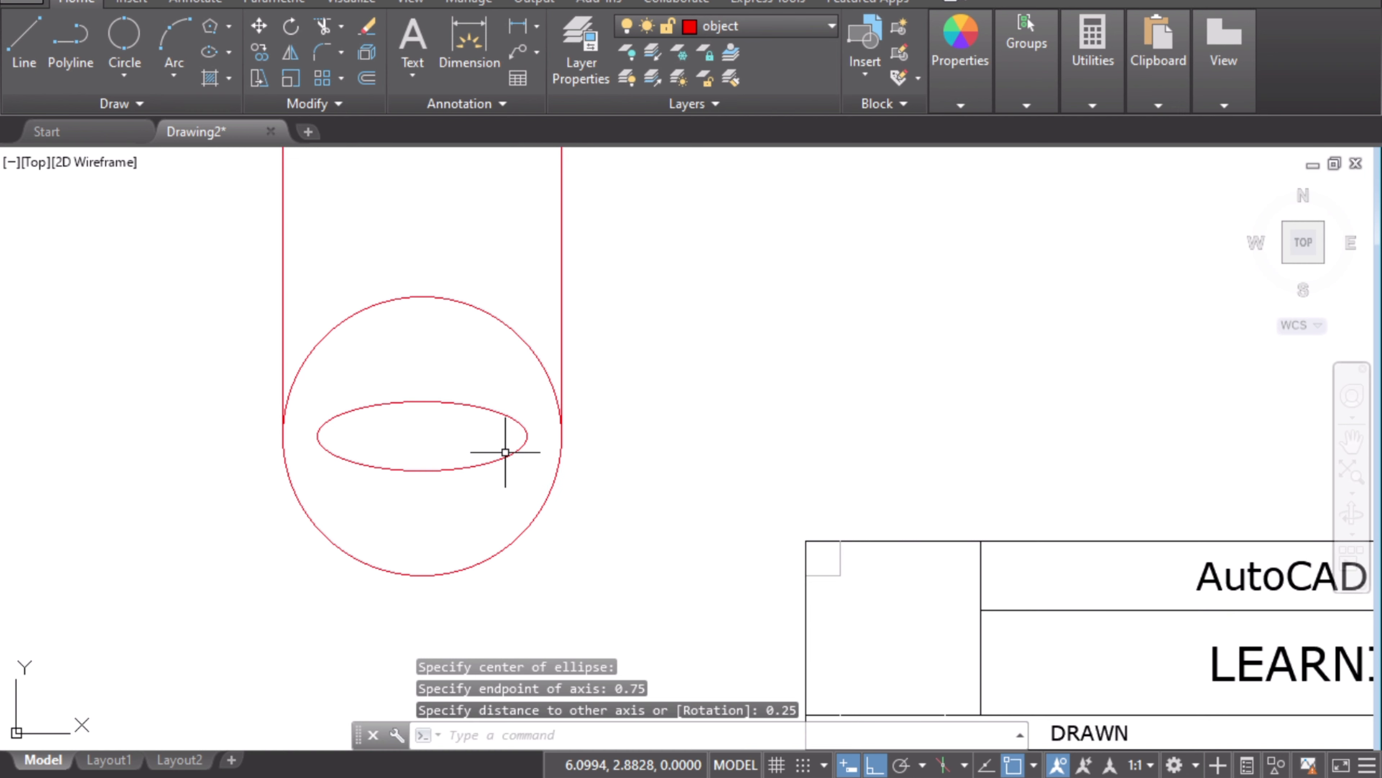
# - Trim away the upper half of the leg's bottom circle, using the two vertical lines as cutting edges
pyautogui.scroll(-2, 639, 392)
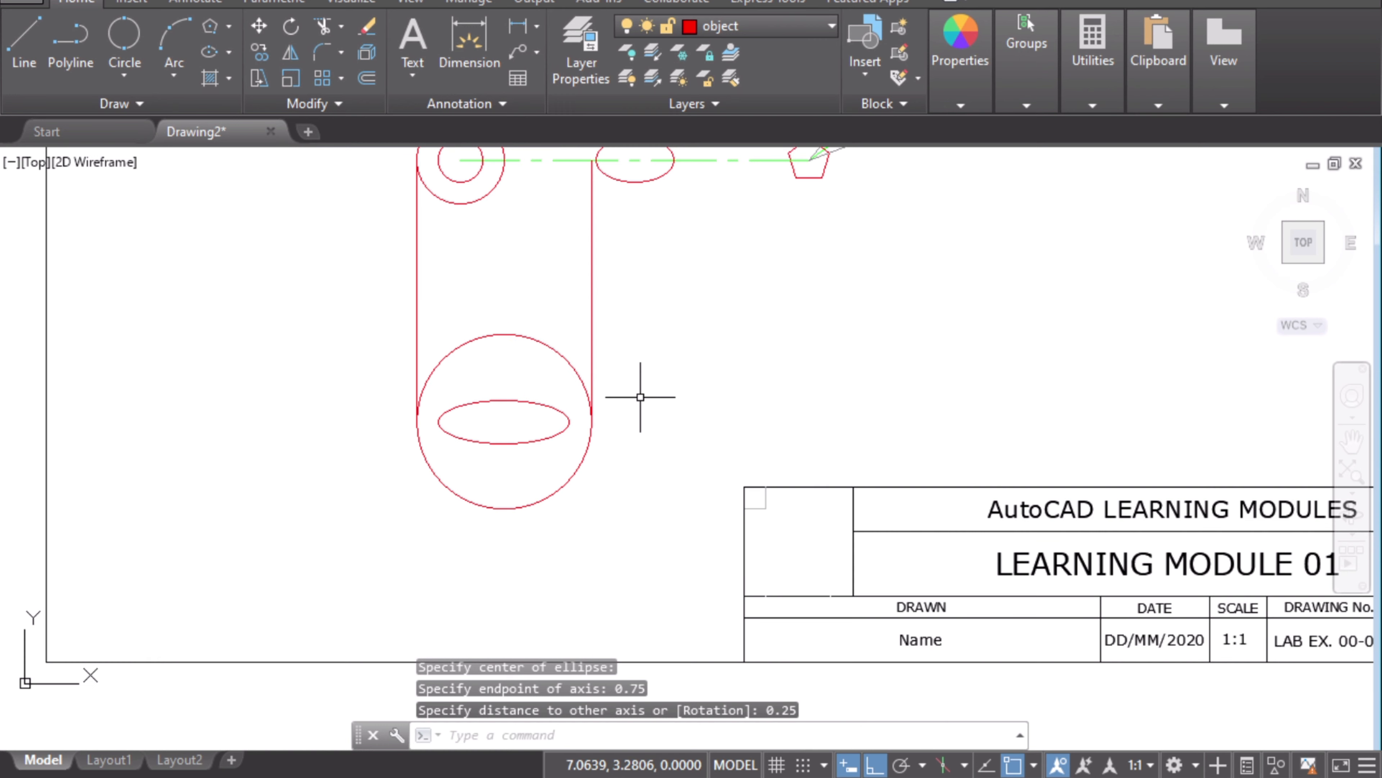
pyautogui.moveTo(639, 392)
pyautogui.mouseDown(button='middle')
pyautogui.moveTo(655, 402)
pyautogui.moveTo(634, 453)
pyautogui.mouseUp(button='middle')
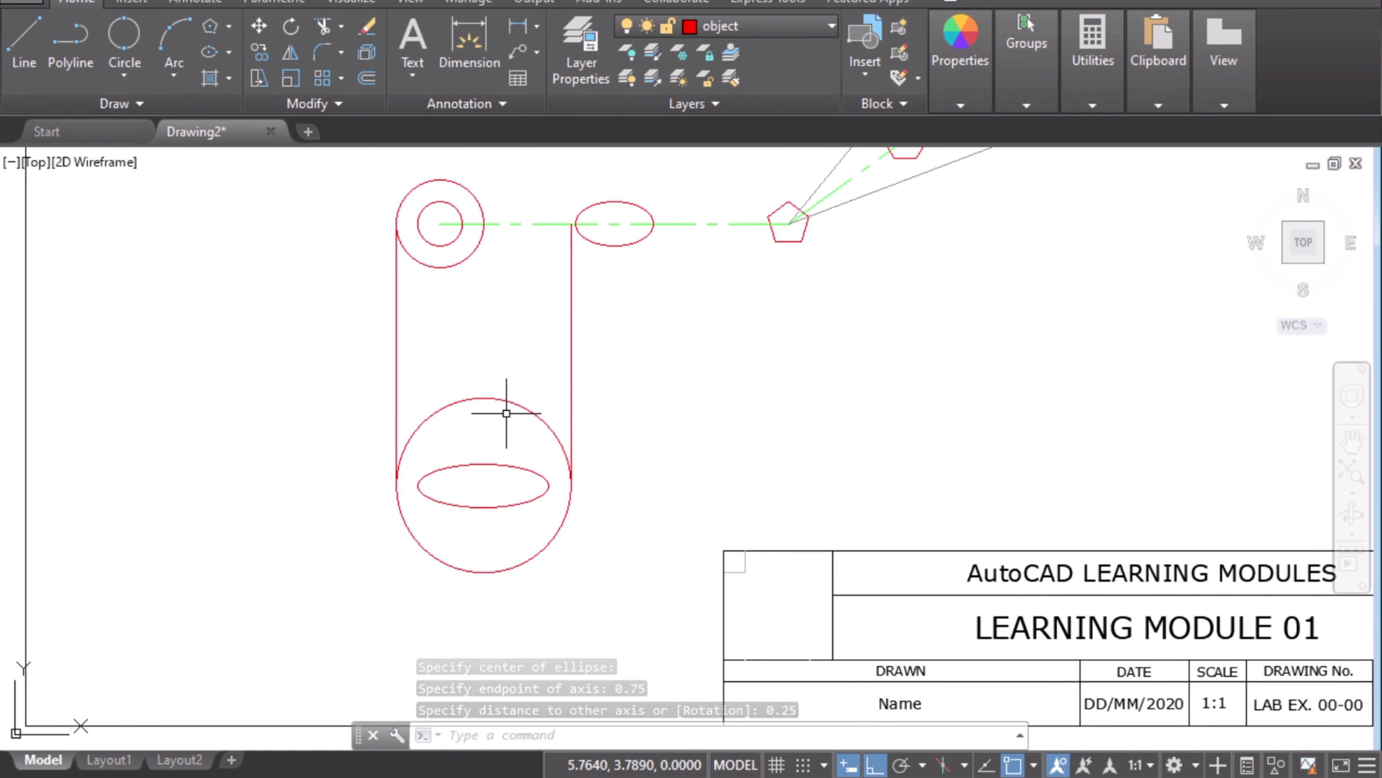
pyautogui.click(323, 27)
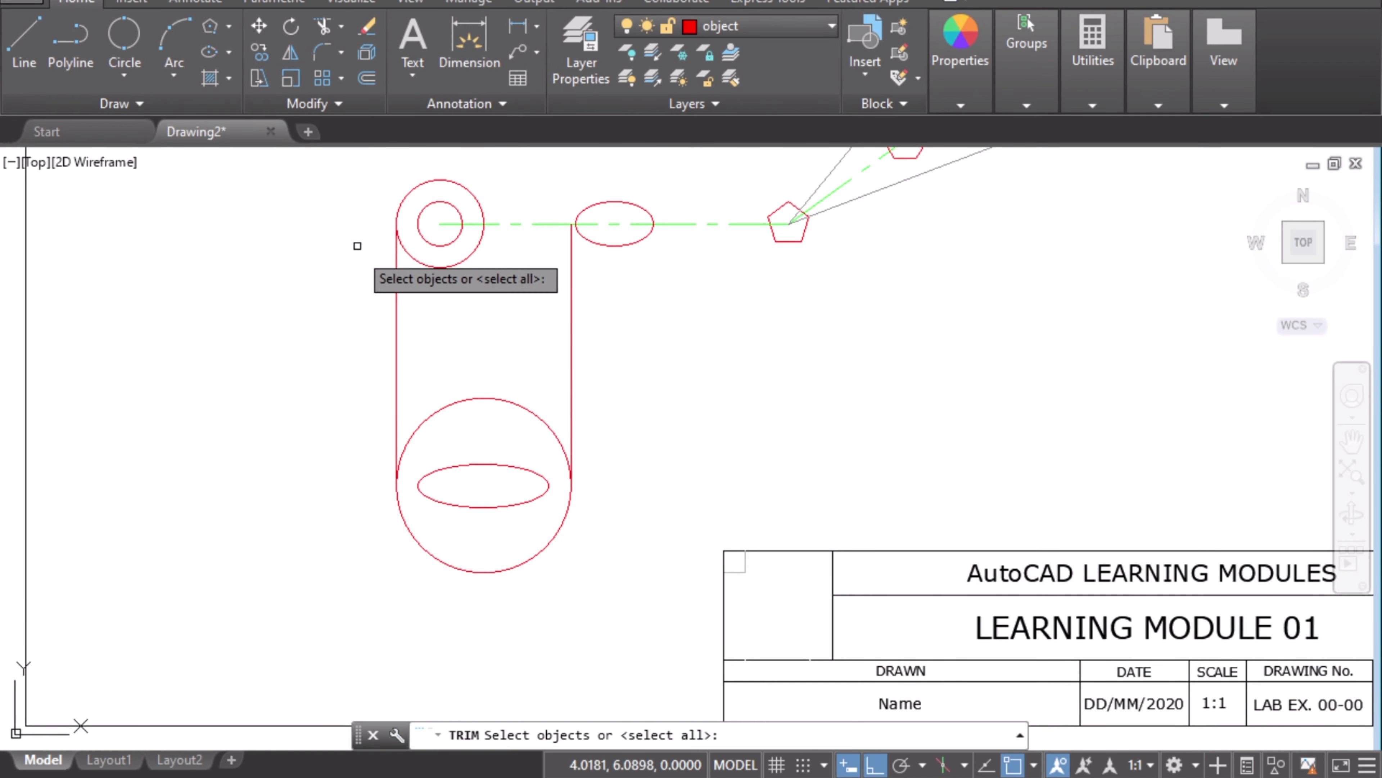
pyautogui.click(397, 325)
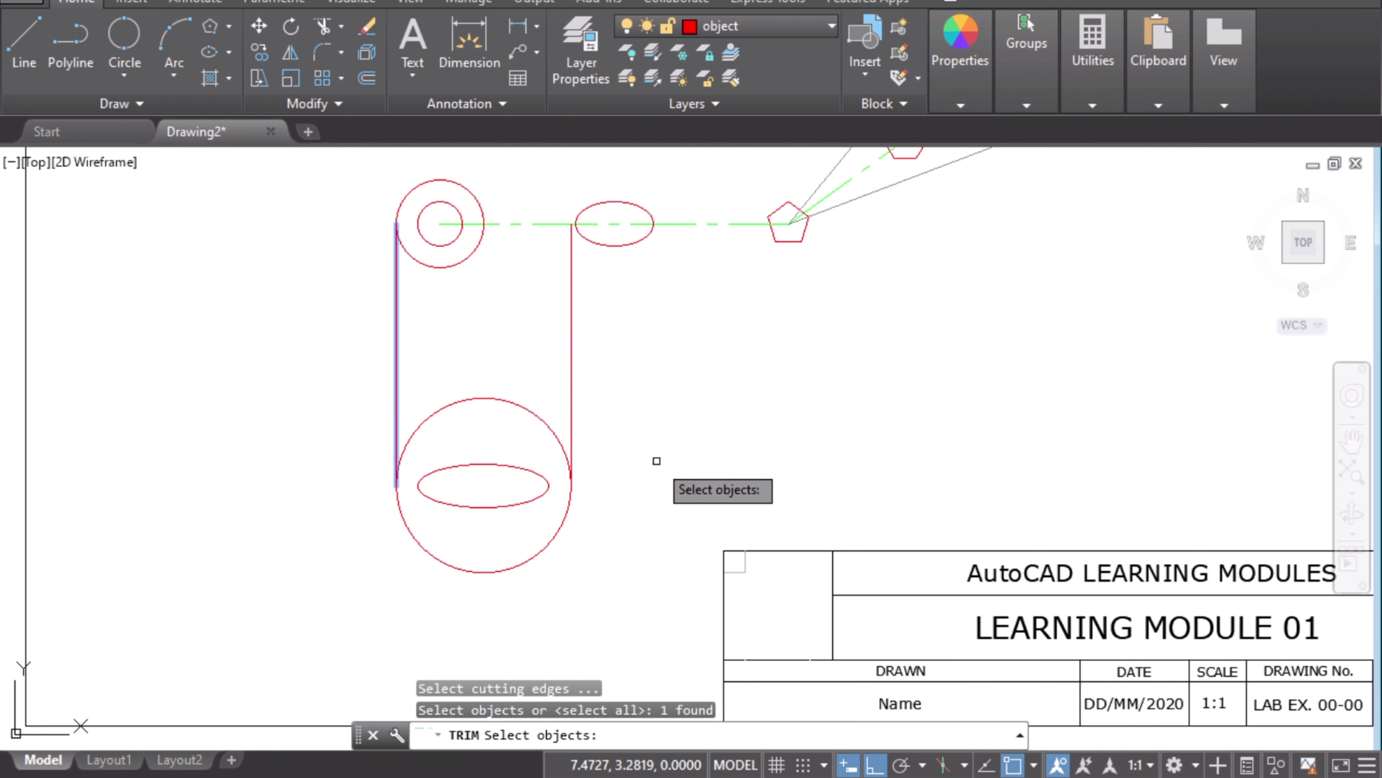
pyautogui.click(569, 378)
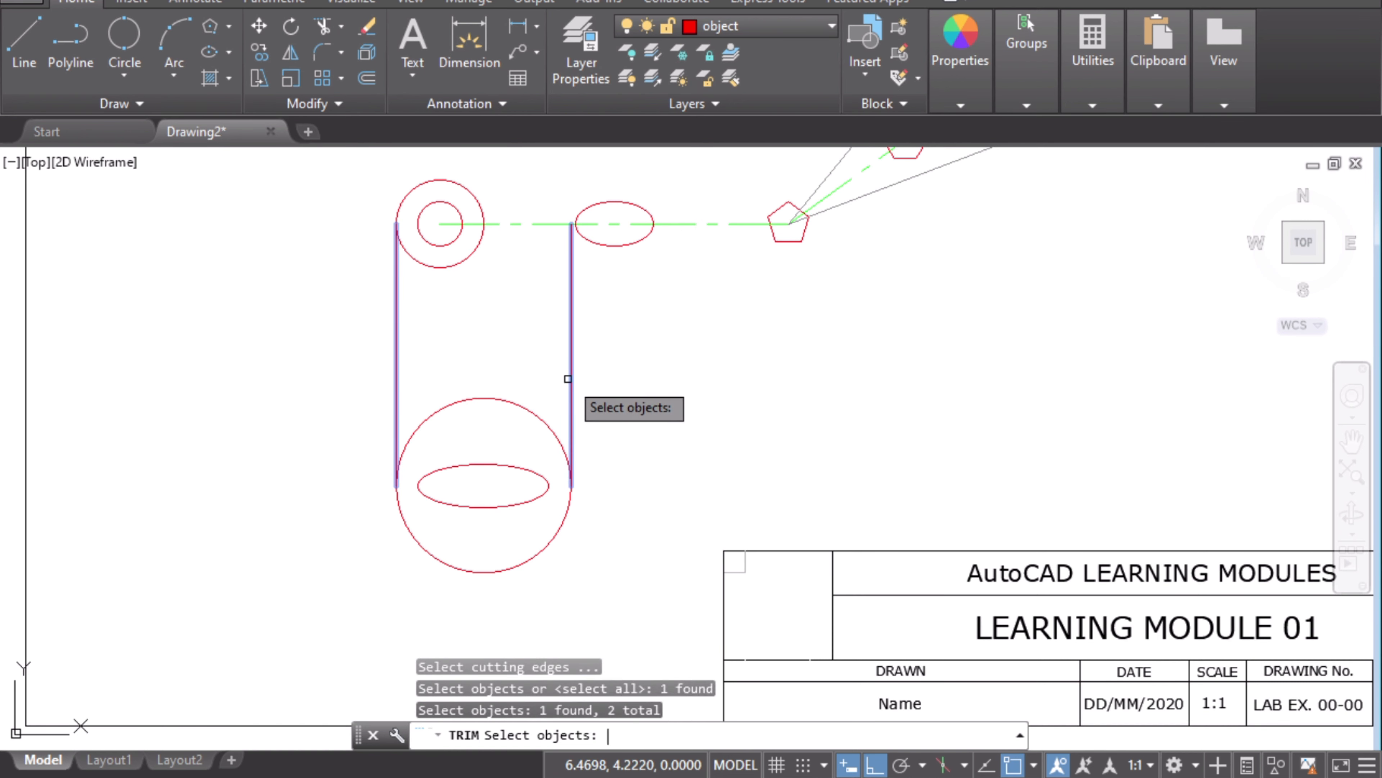
pyautogui.press('Return')
pyautogui.click(486, 396)
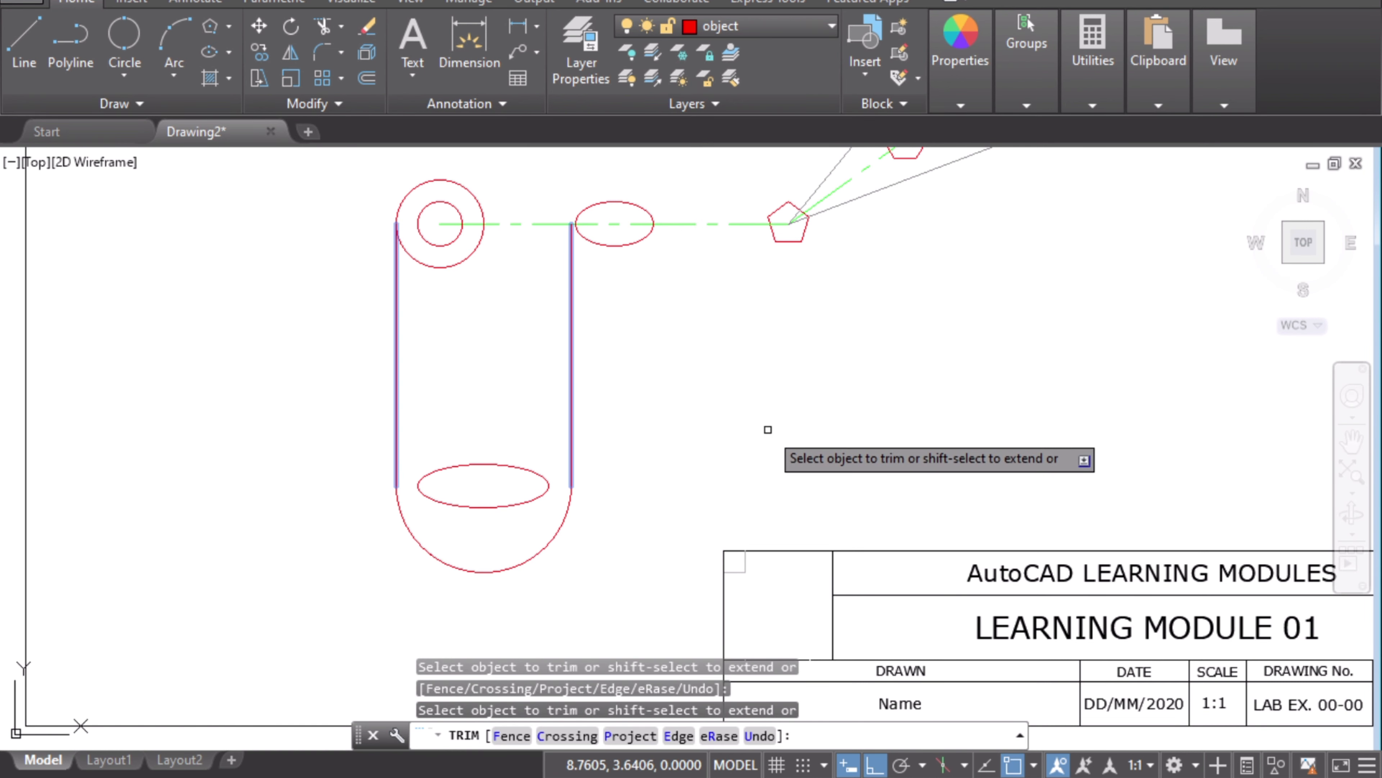
pyautogui.press('Escape')
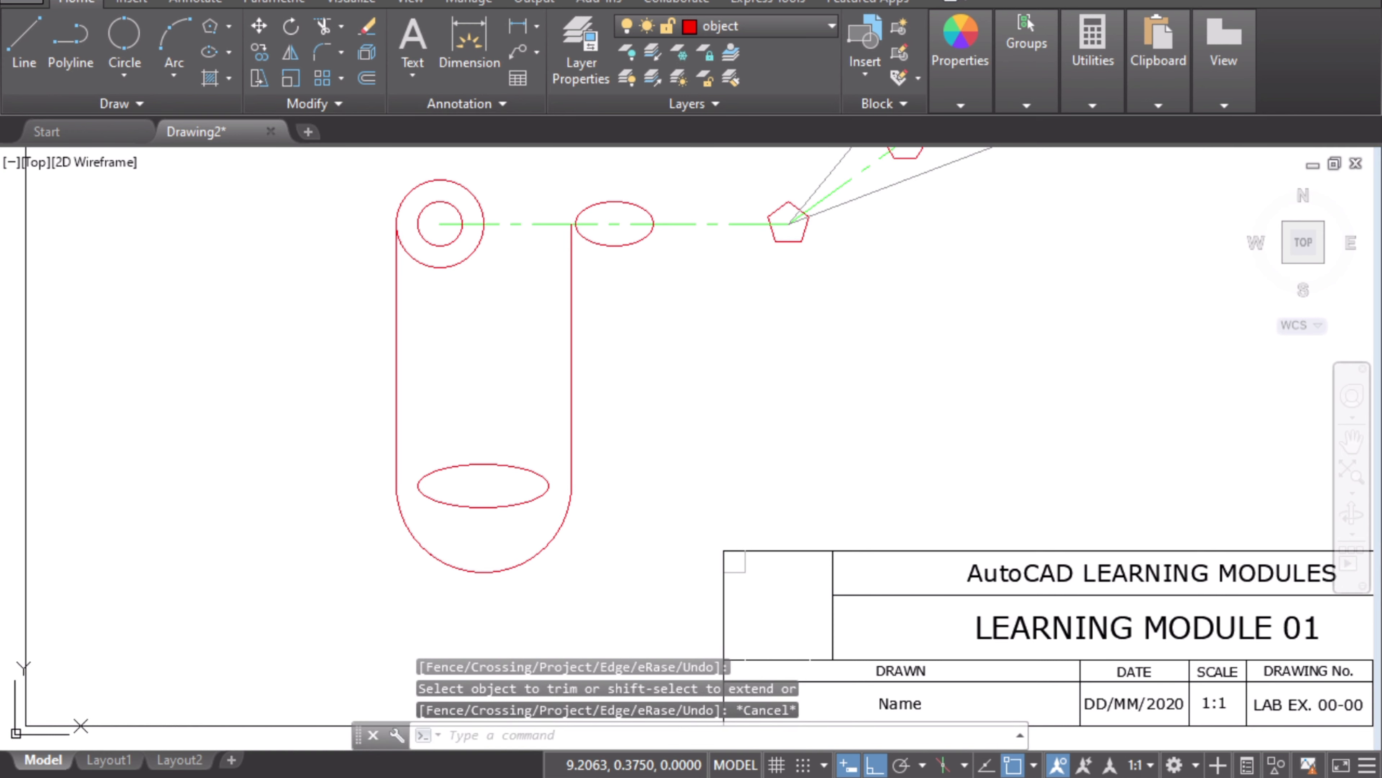
# - Switch to Snip & Sketch, highlight the 1.00 dimension, mark the start of line D above circle E, and return to AutoCAD
pyautogui.hotkey('alt', 'Tab')
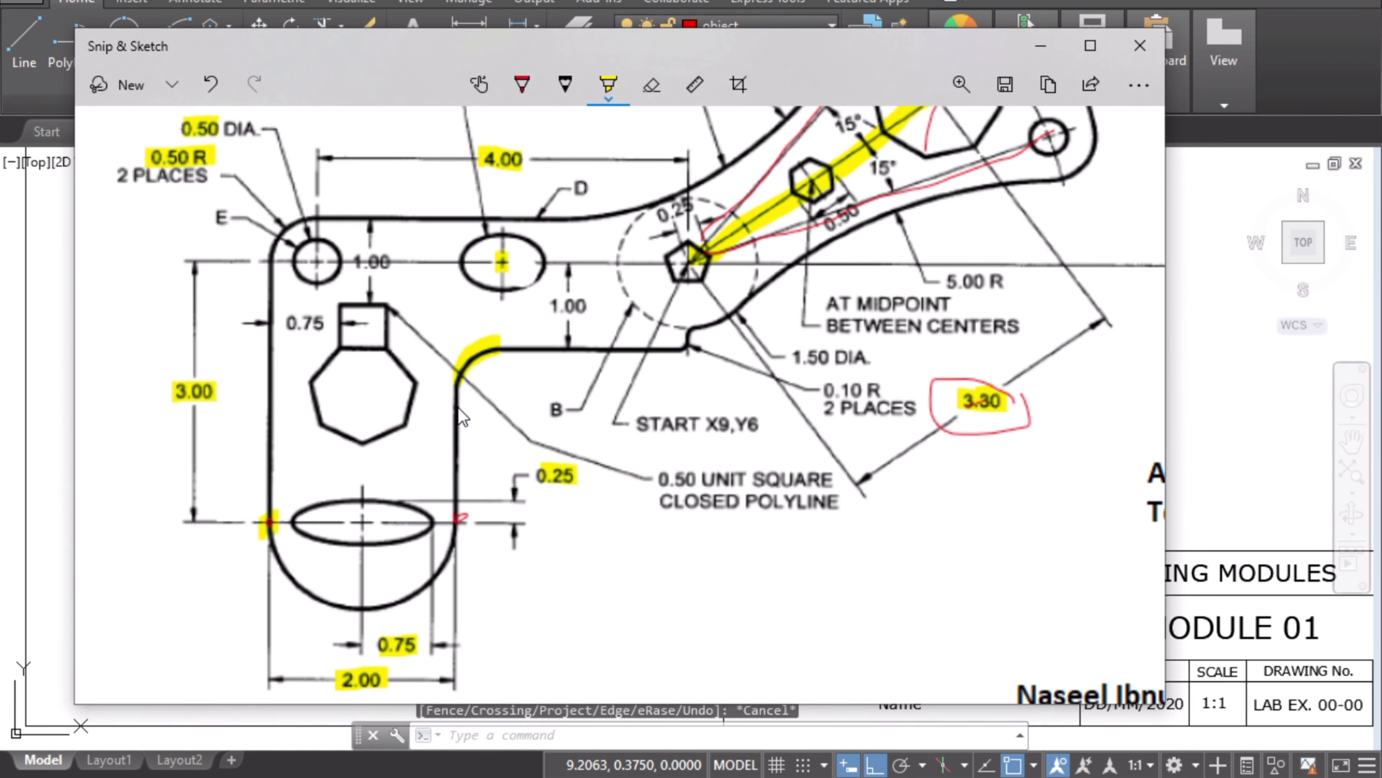
pyautogui.moveTo(351, 261); pyautogui.dragTo(398, 261)
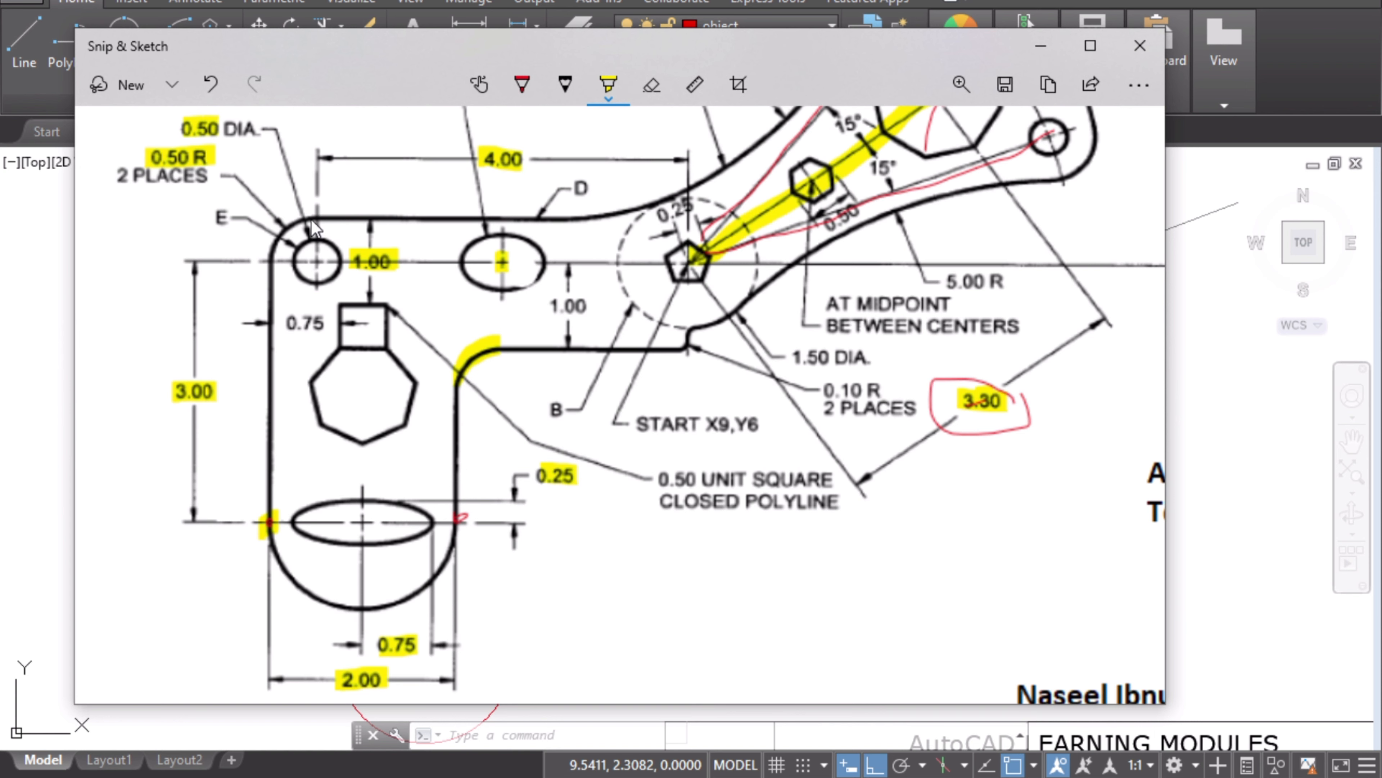
pyautogui.click(518, 98)
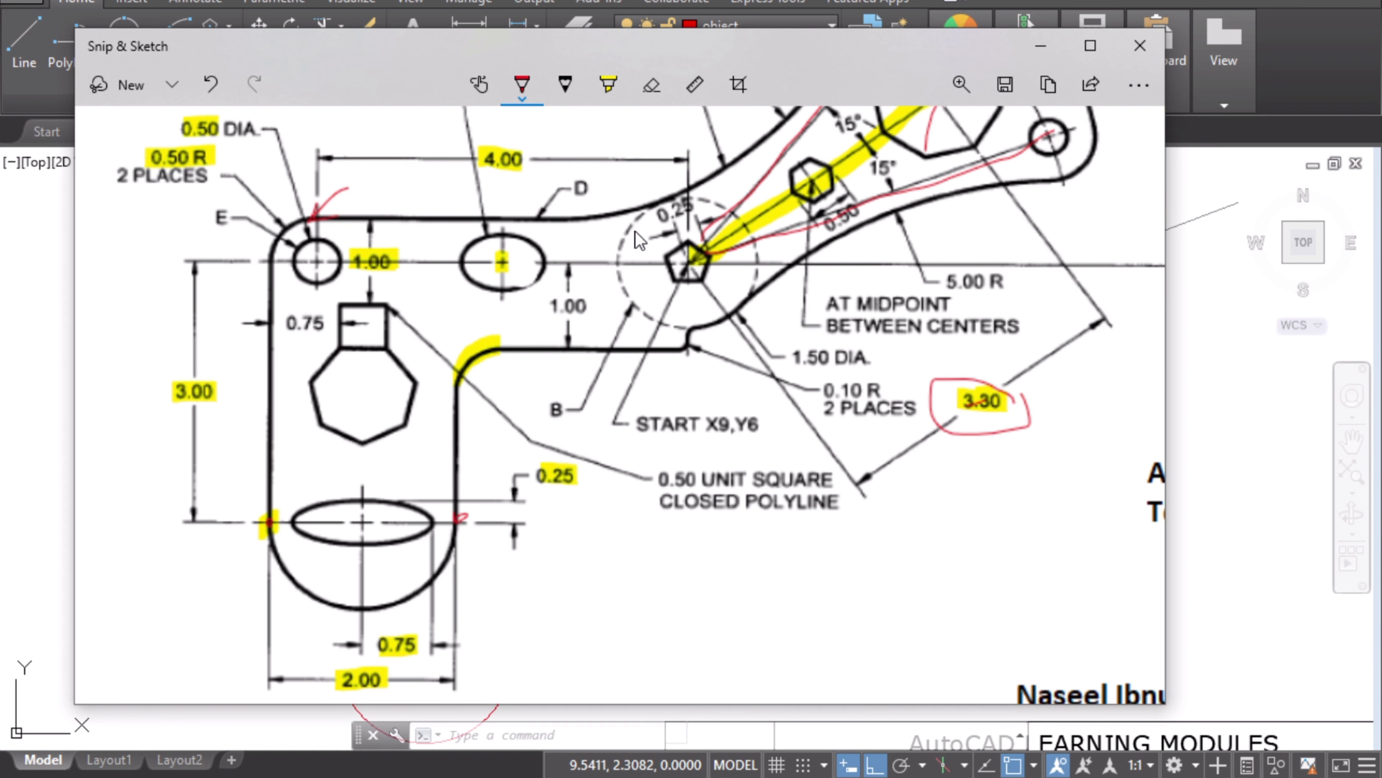
pyautogui.scroll(3, 643, 241)
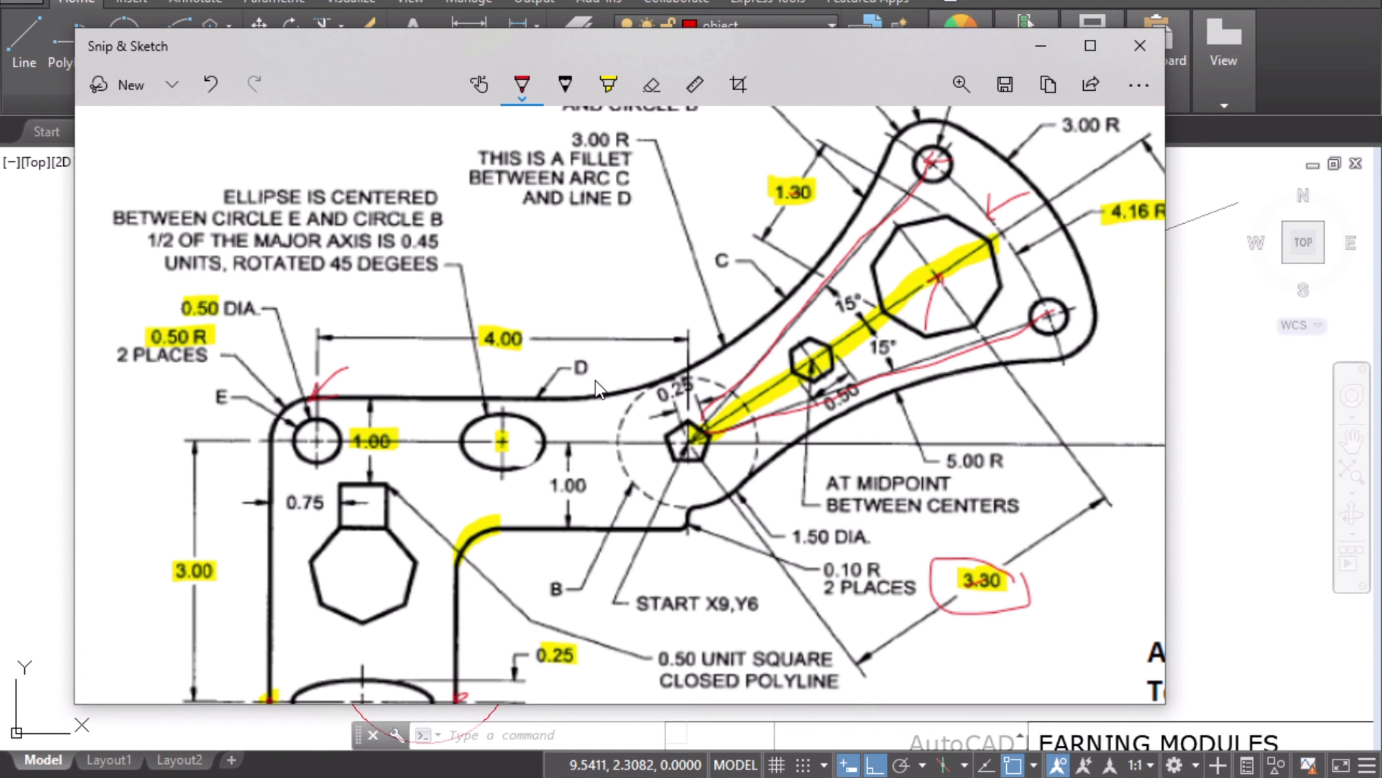
pyautogui.click(1047, 51)
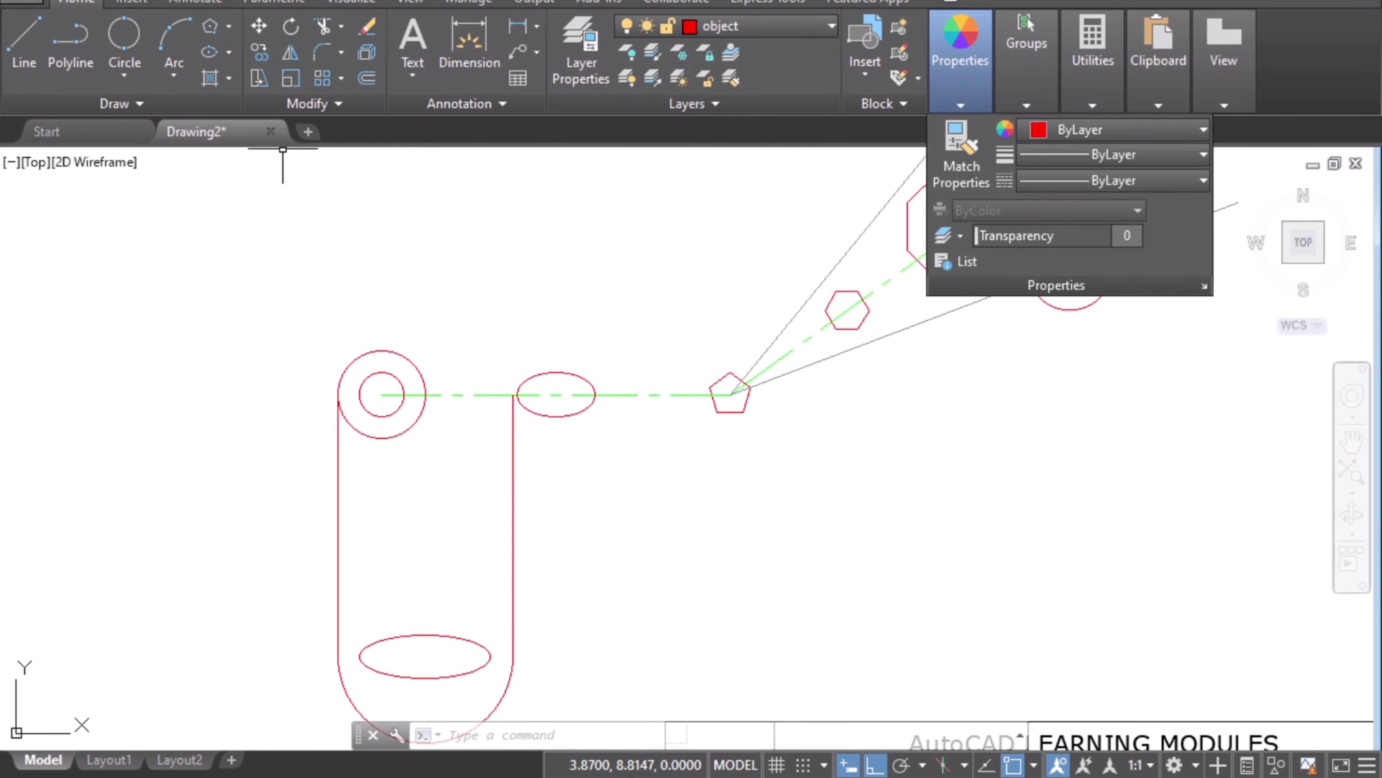
# - Draw a horizontal line from the top quadrant of the leg's outer corner circle to just past the pentagon
pyautogui.click(27, 46)
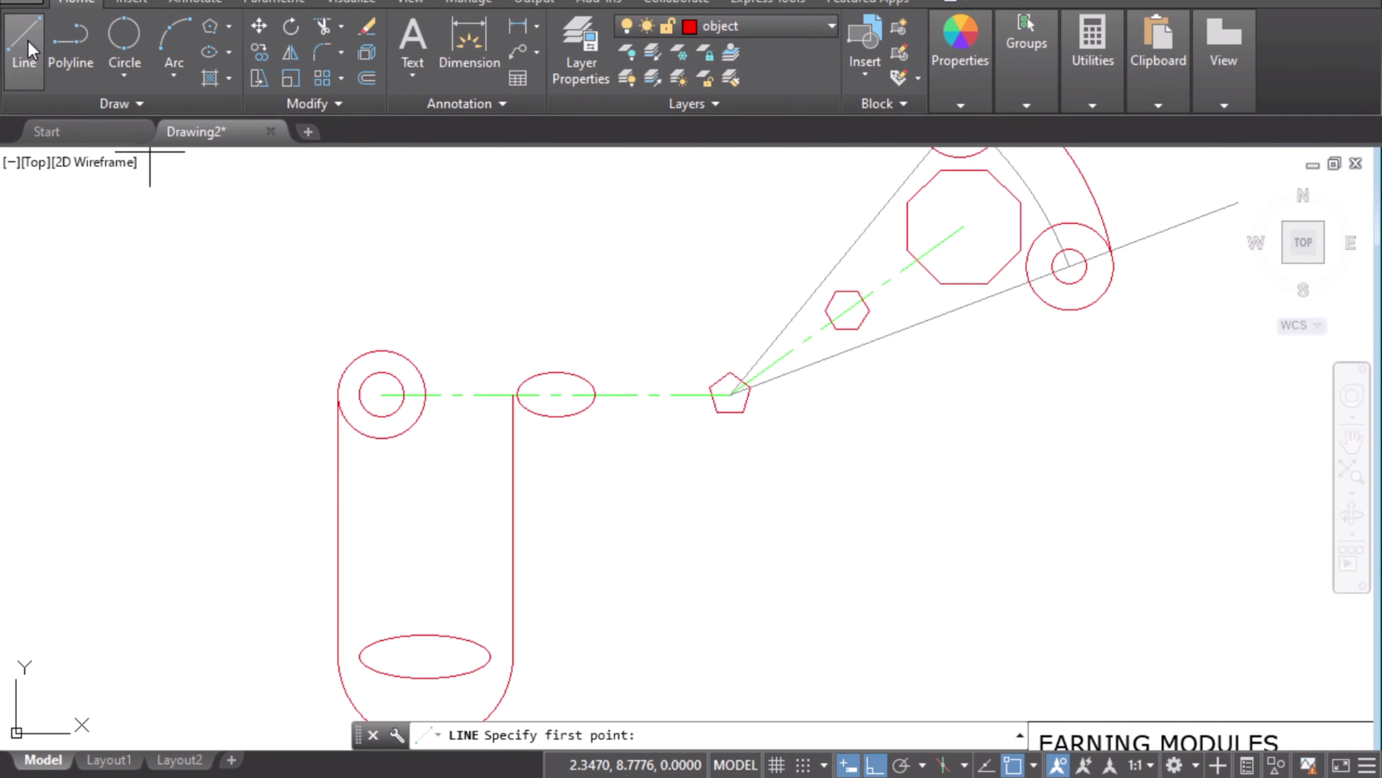
pyautogui.click(380, 350)
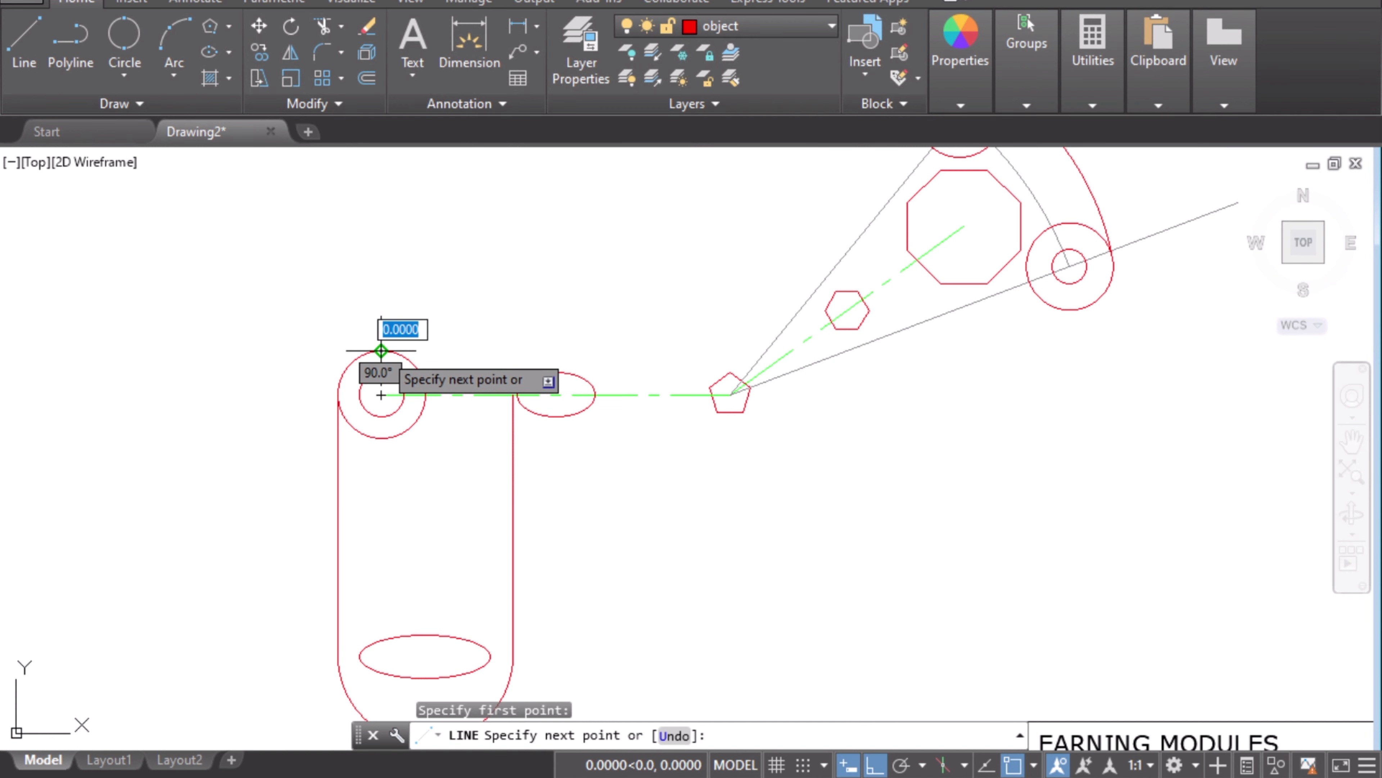
pyautogui.click(755, 338)
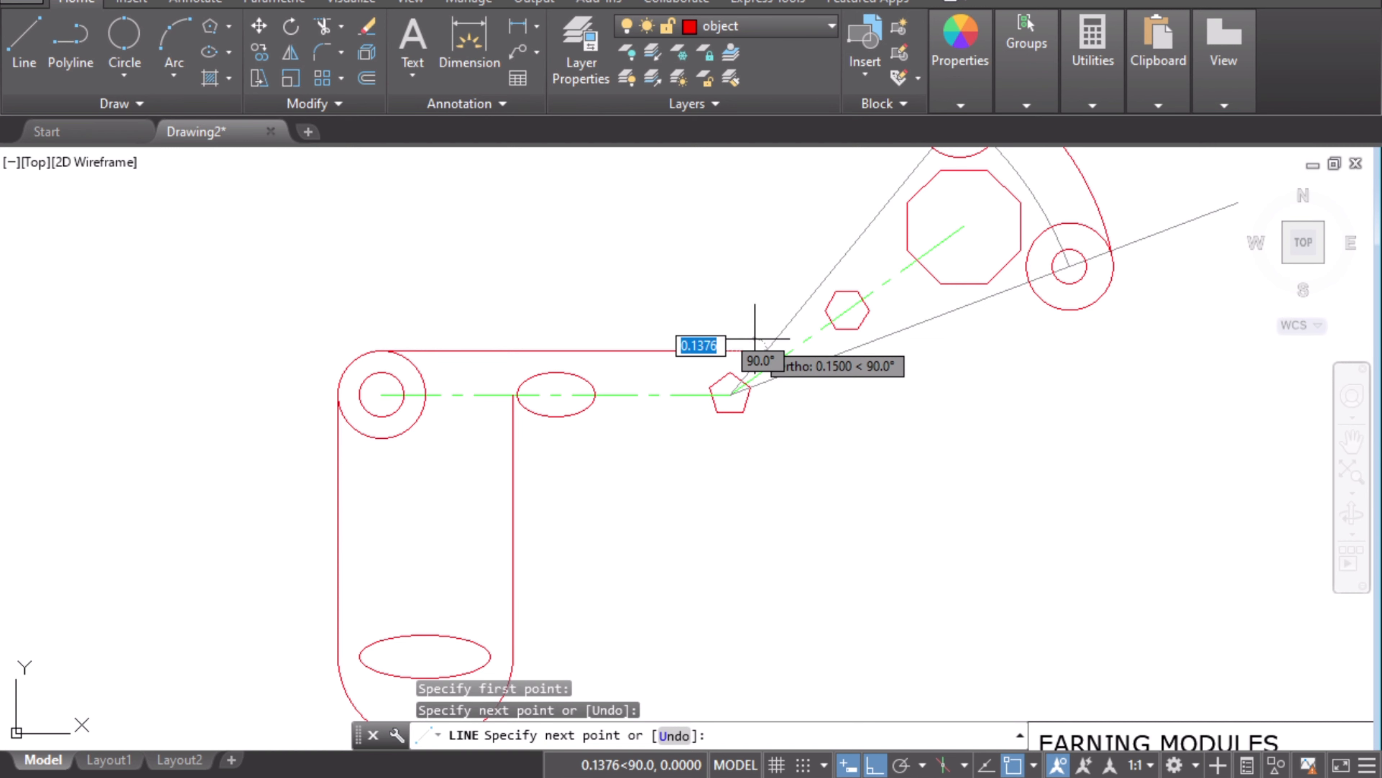
pyautogui.press('Escape')
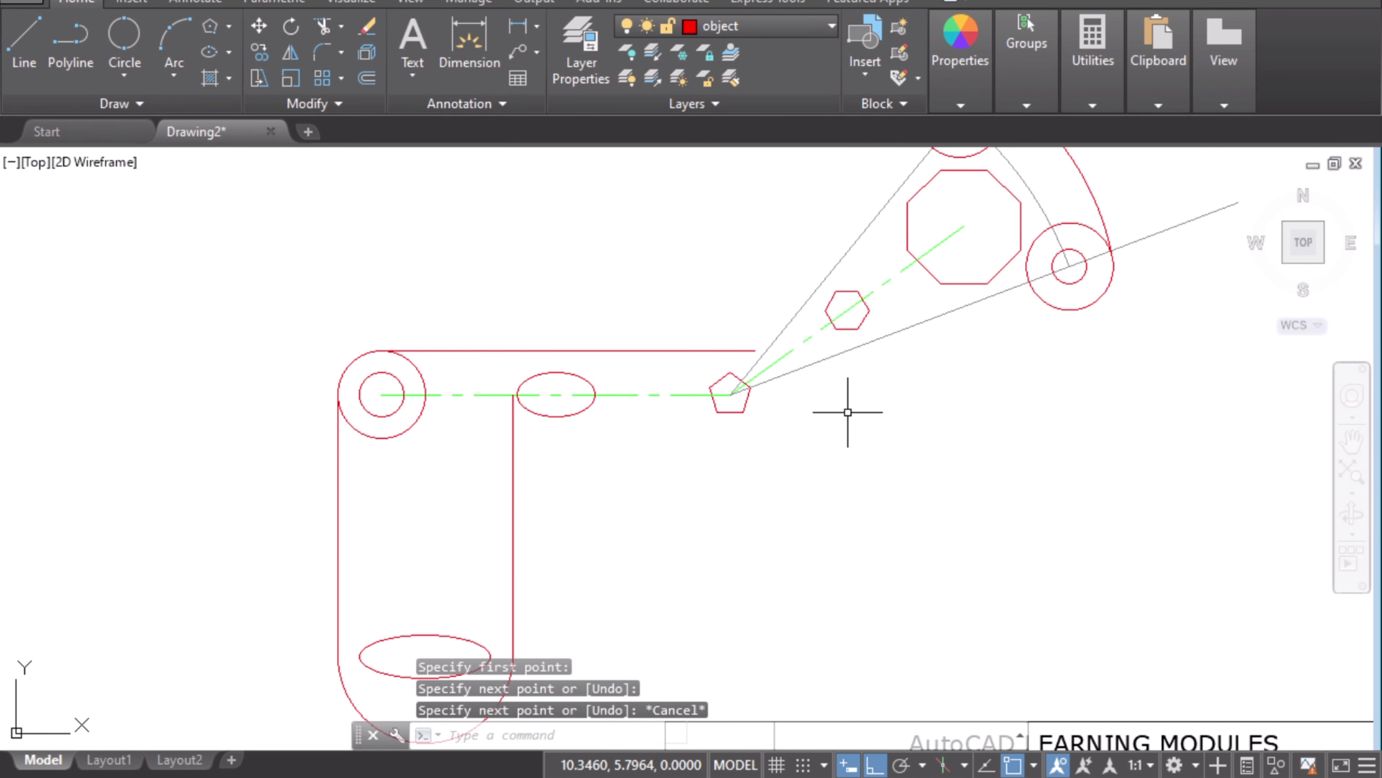
# - Switch to Snip & Sketch, mark circle B and its 1.50 diameter on the reference, and return to AutoCAD
pyautogui.moveTo(843, 402)
pyautogui.mouseDown(button='middle')
pyautogui.moveTo(781, 503)
pyautogui.moveTo(738, 507)
pyautogui.mouseUp(button='middle')
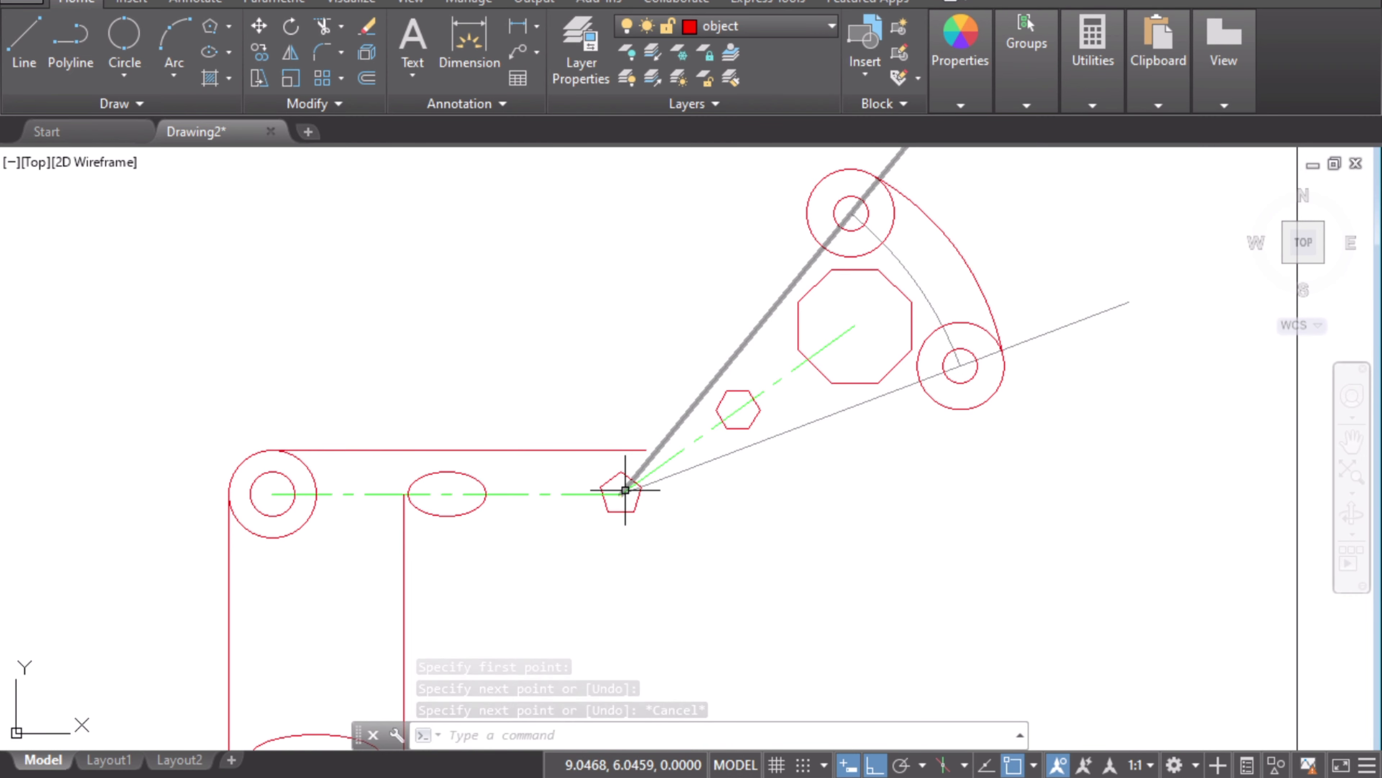
pyautogui.click(682, 775)
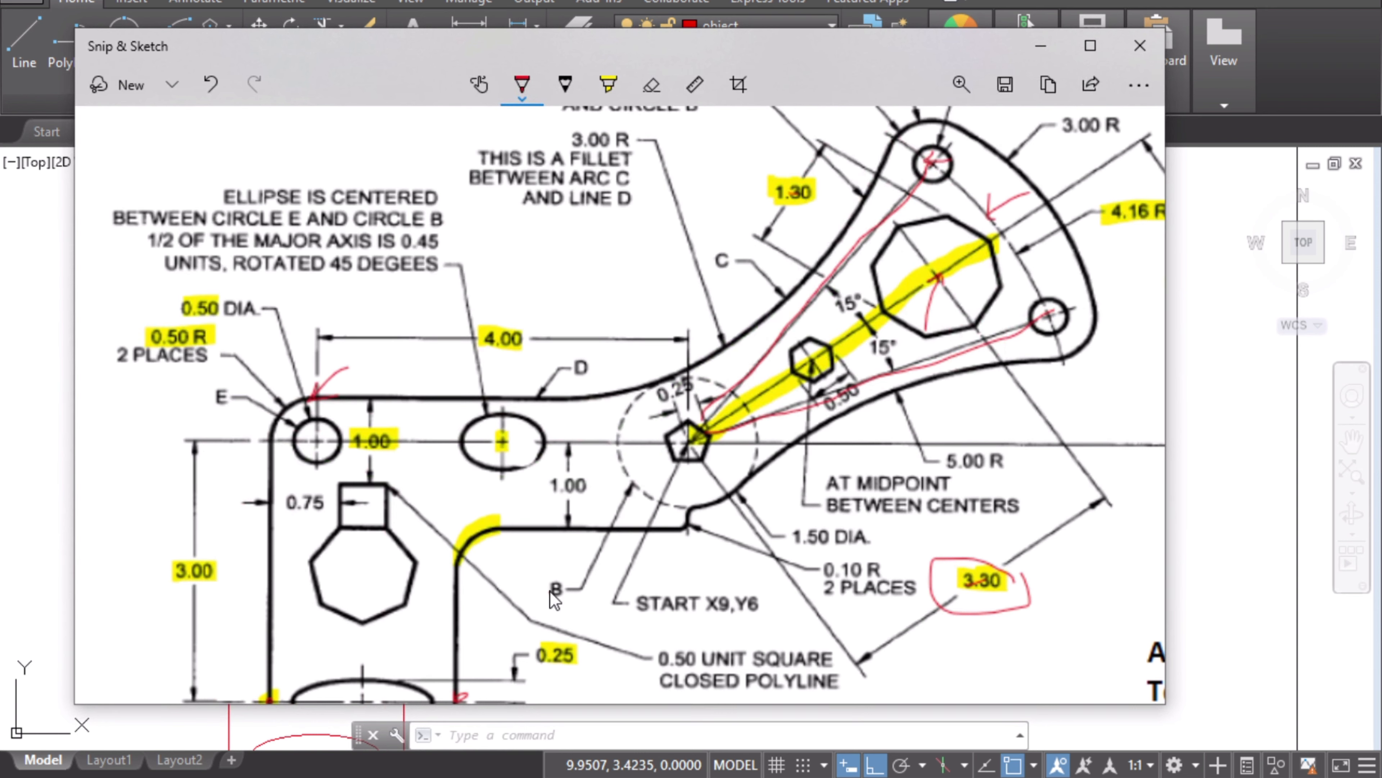
pyautogui.moveTo(844, 523)
pyautogui.mouseDown()
pyautogui.moveTo(779, 550)
pyautogui.moveTo(846, 551)
pyautogui.moveTo(838, 522)
pyautogui.mouseUp()
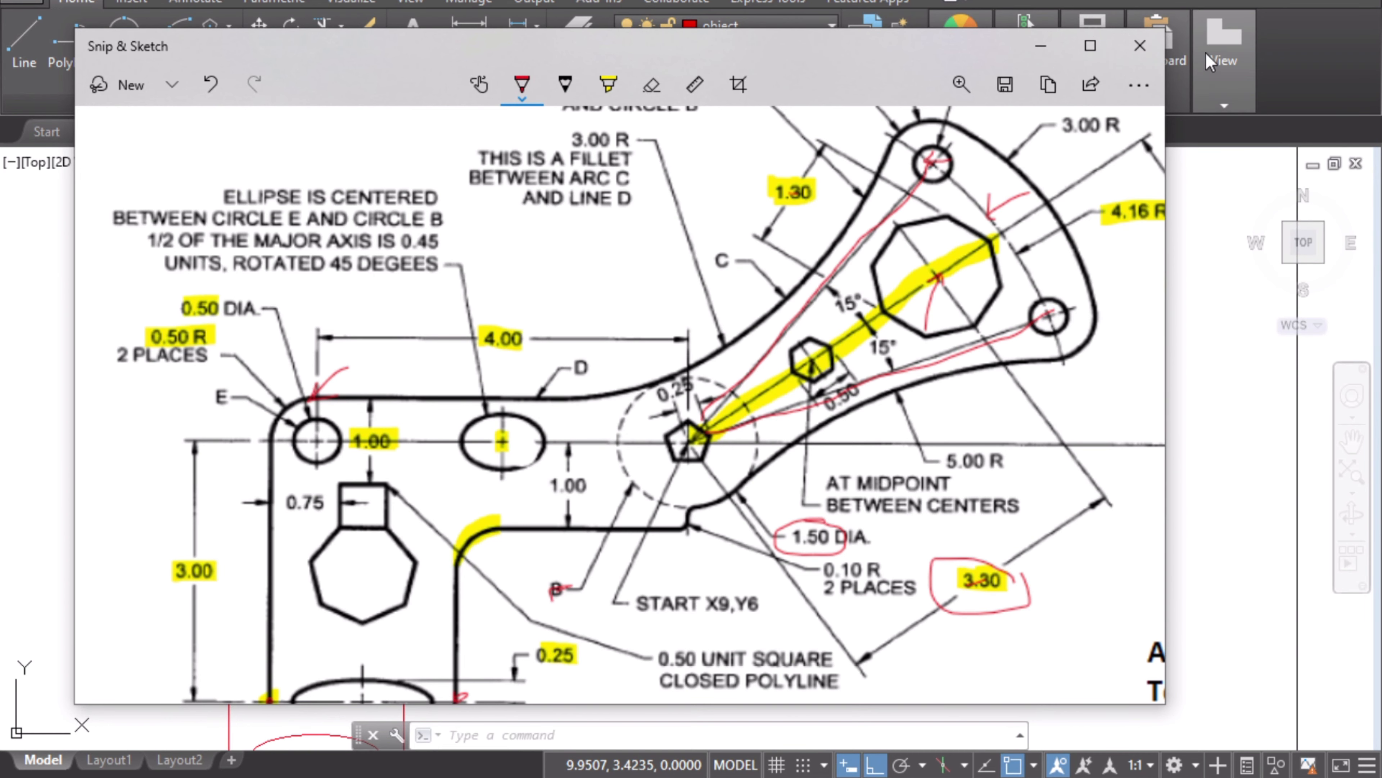
pyautogui.click(1038, 48)
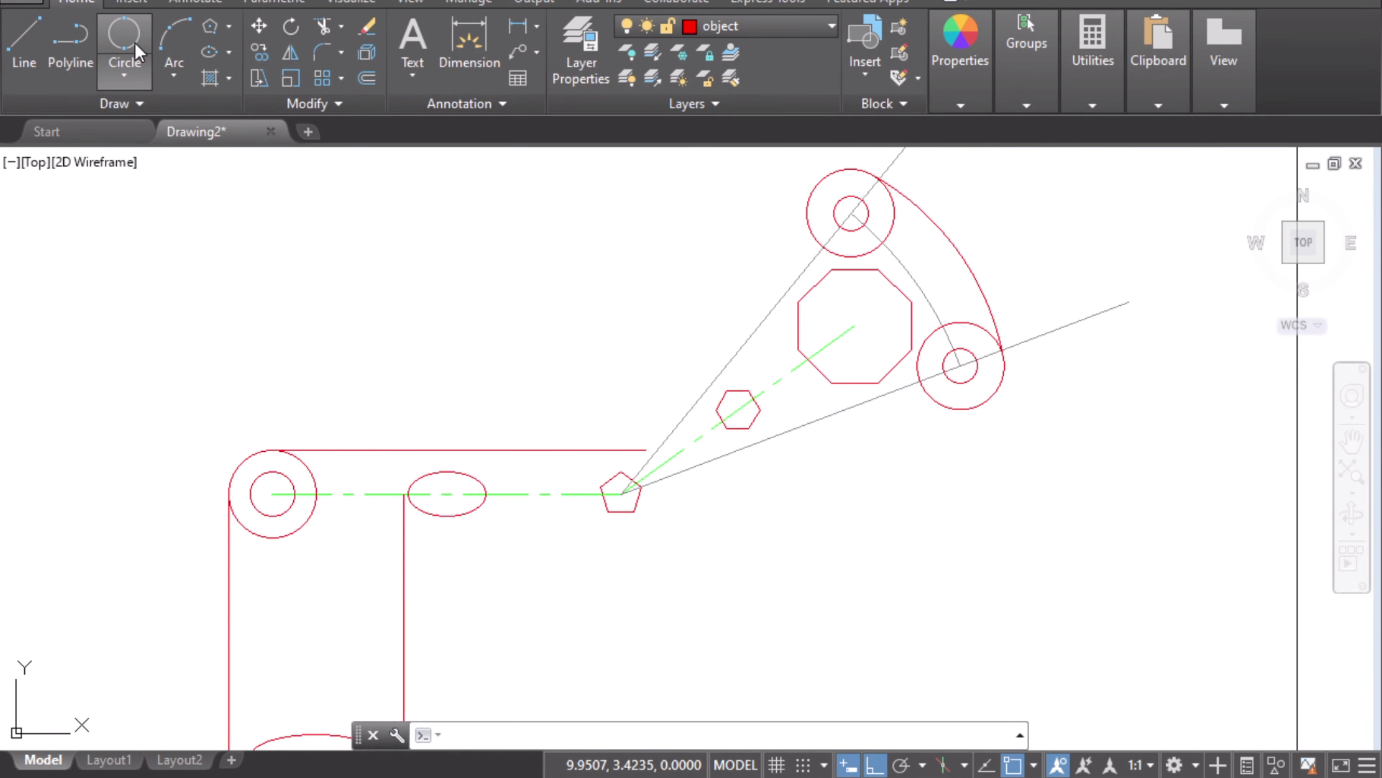
# - Draw a Center, Diameter circle of diameter 1.5 centred on the pentagon's centre
pyautogui.click(123, 78)
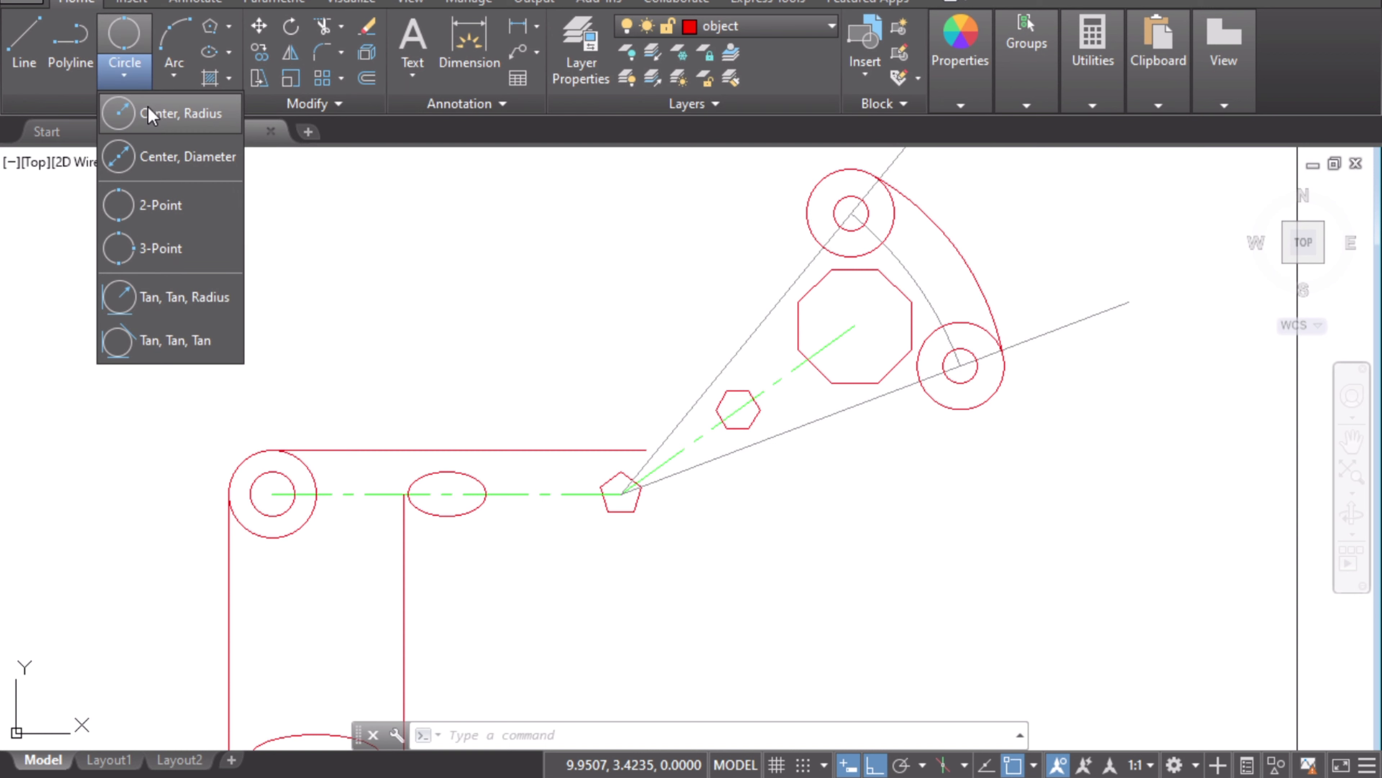
pyautogui.click(164, 157)
pyautogui.scroll(2, 628, 514)
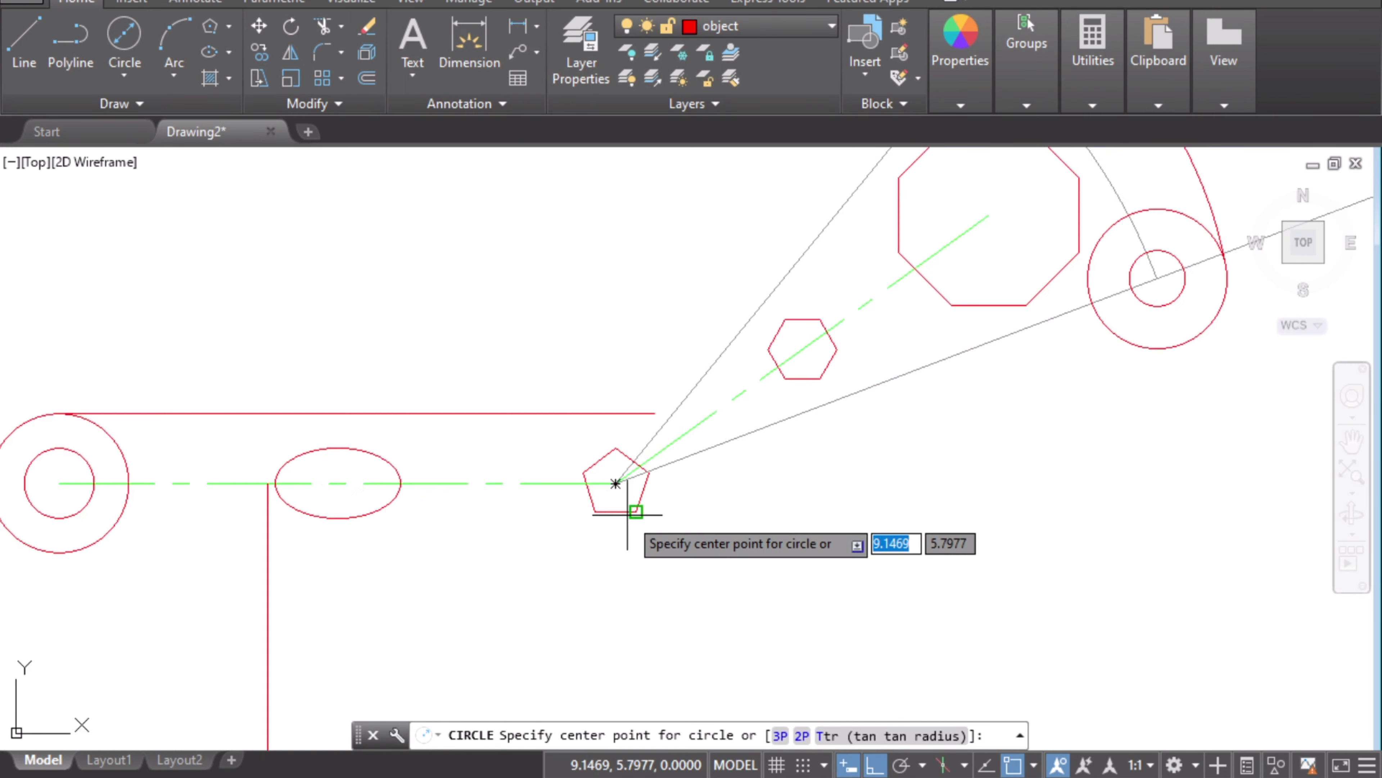
pyautogui.click(615, 483)
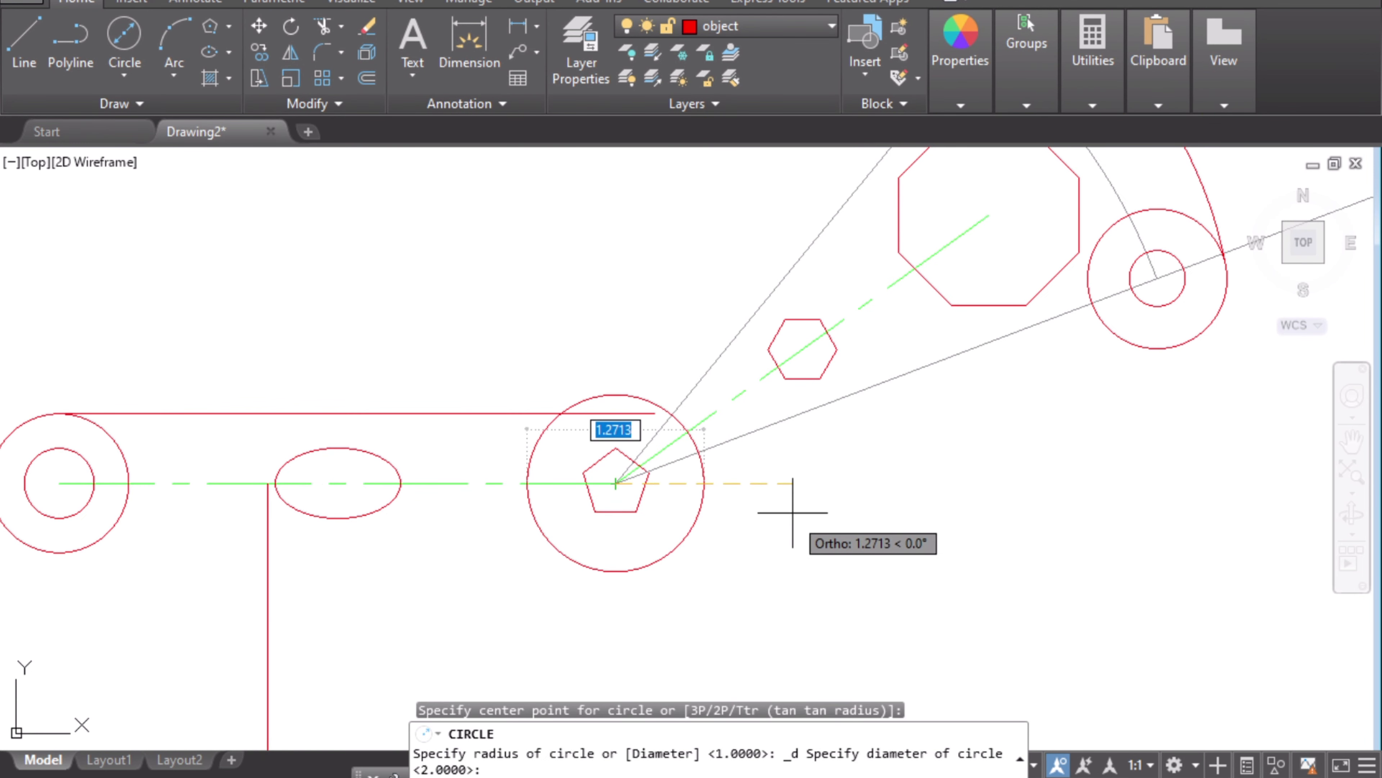
pyautogui.write('1.5')
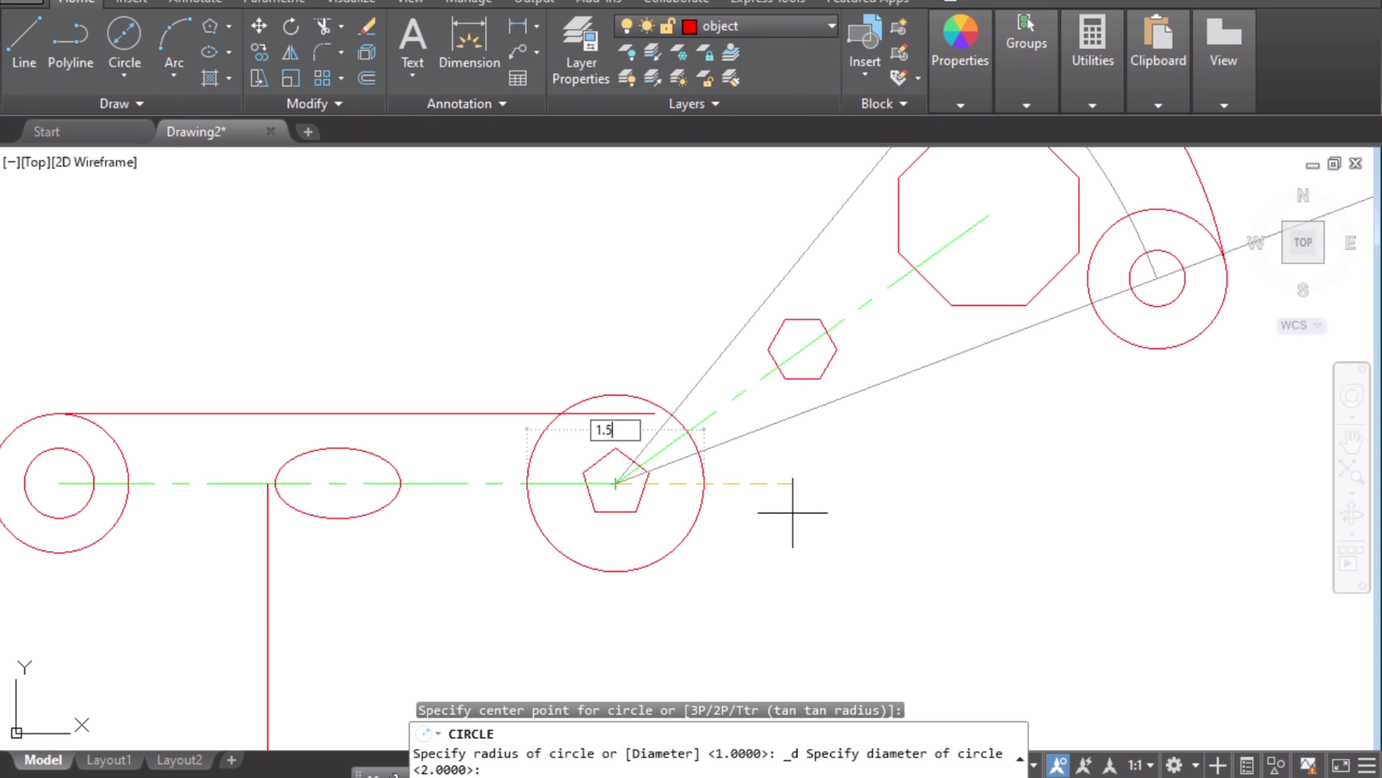
pyautogui.press('Return')
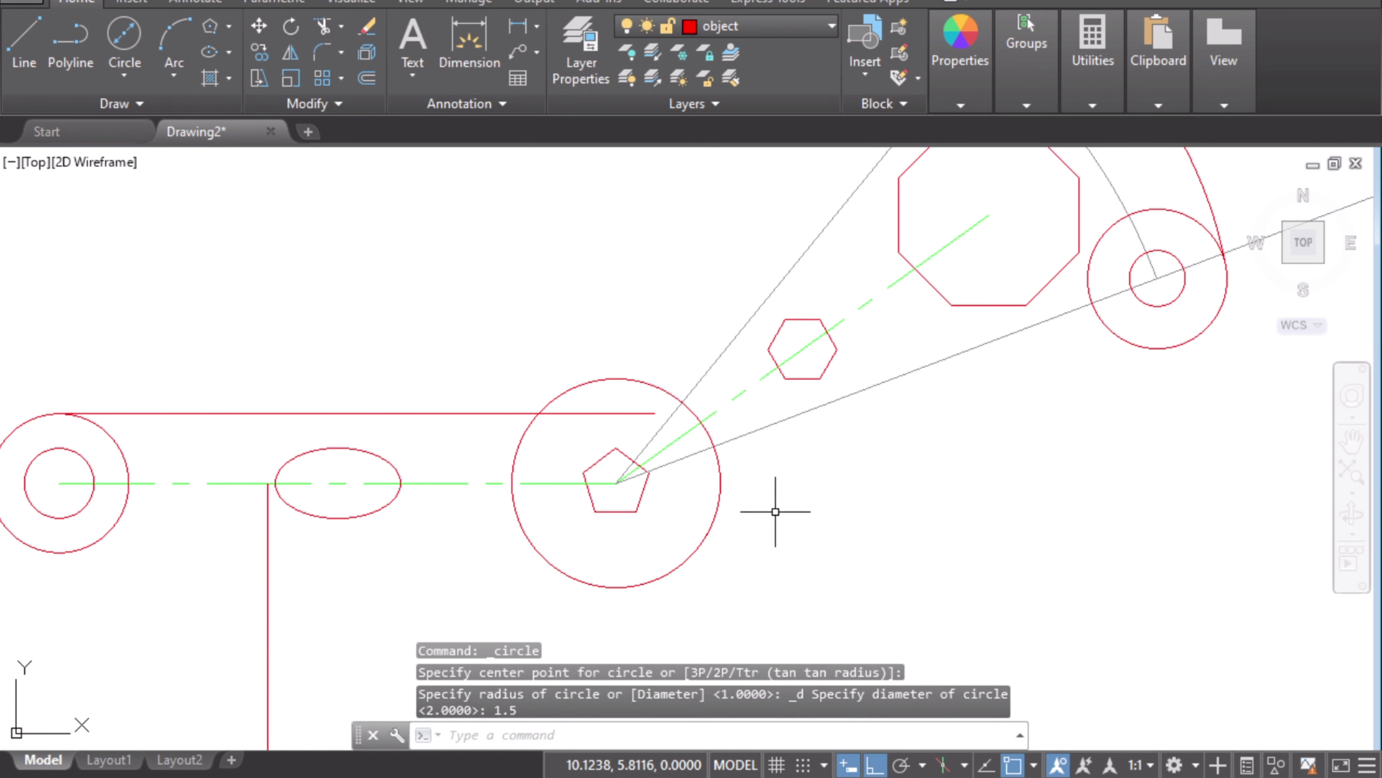
# - Check the upper fillet notes for circles A and B on the Snip & Sketch reference, and return to AutoCAD
pyautogui.scroll(-2, 870, 565)
pyautogui.moveTo(895, 571); pyautogui.dragTo(947, 524, button='middle')
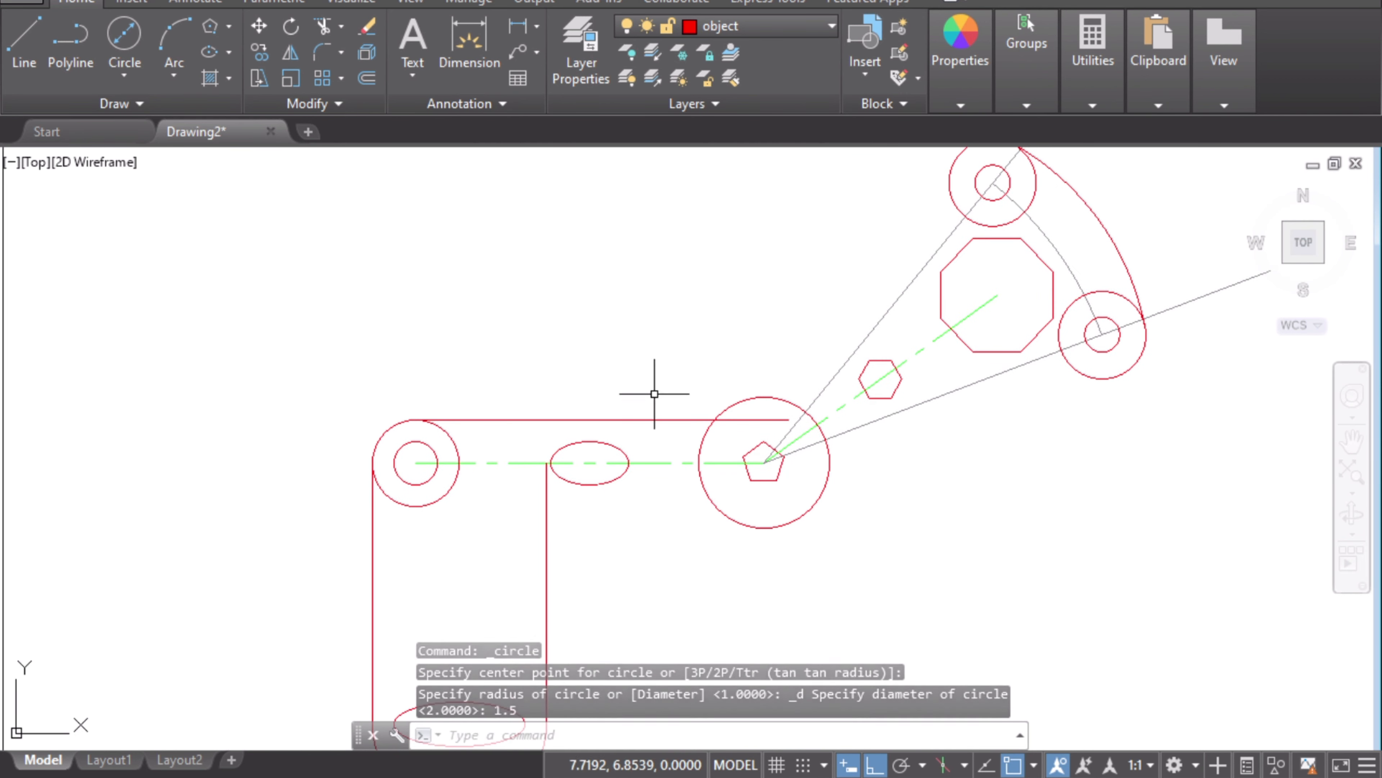
pyautogui.click(696, 420)
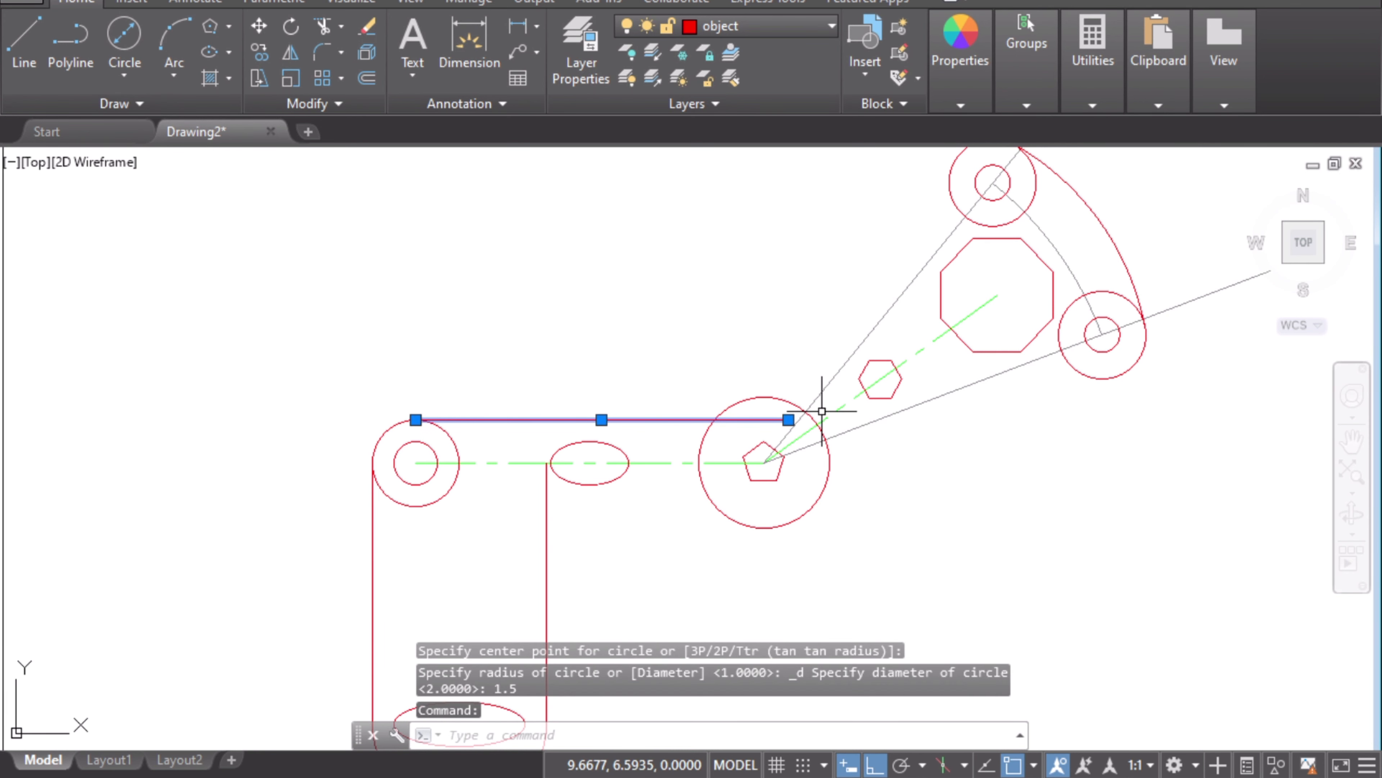
pyautogui.press('Escape')
pyautogui.moveTo(963, 478)
pyautogui.mouseDown(button='middle')
pyautogui.moveTo(926, 503)
pyautogui.moveTo(912, 569)
pyautogui.mouseUp(button='middle')
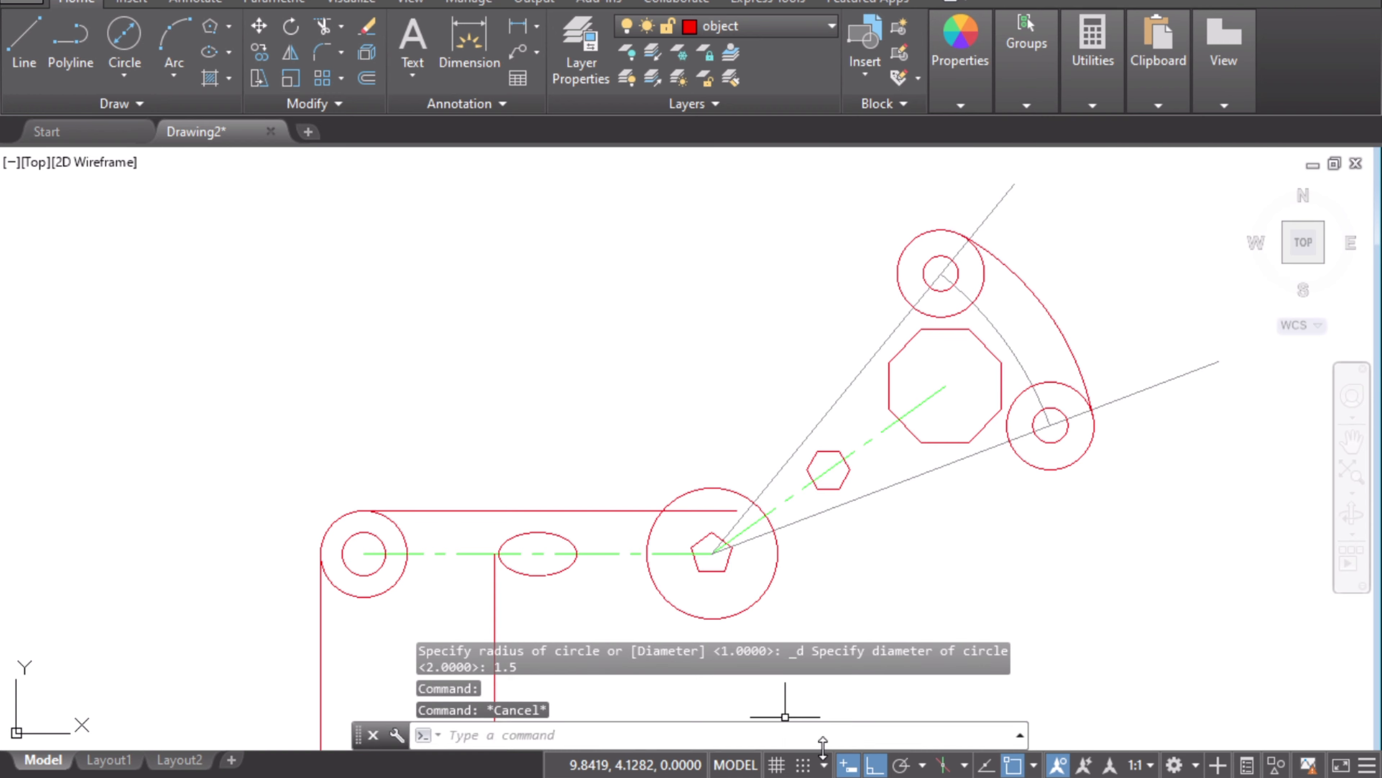
pyautogui.hotkey('alt', 'Tab')
pyautogui.scroll(2, 779, 371)
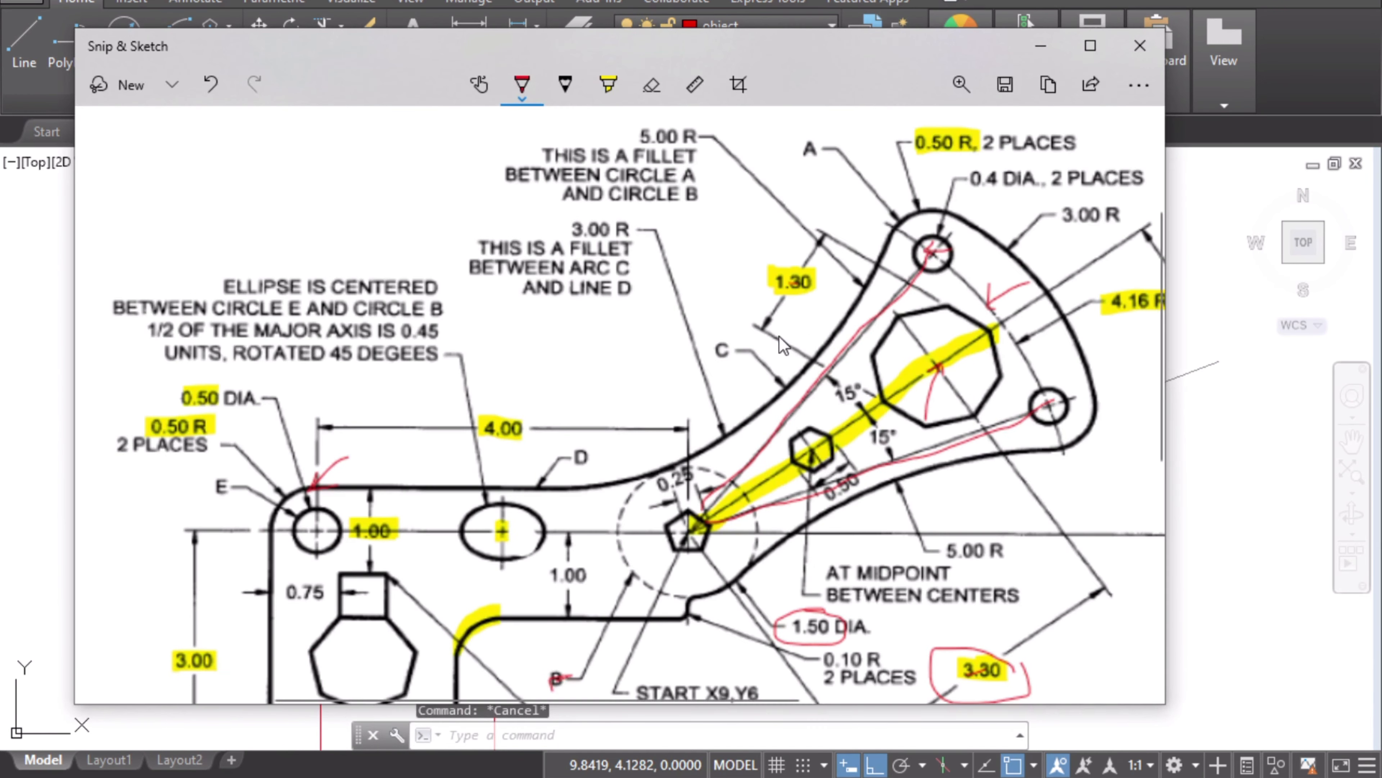
pyautogui.scroll(2, 782, 345)
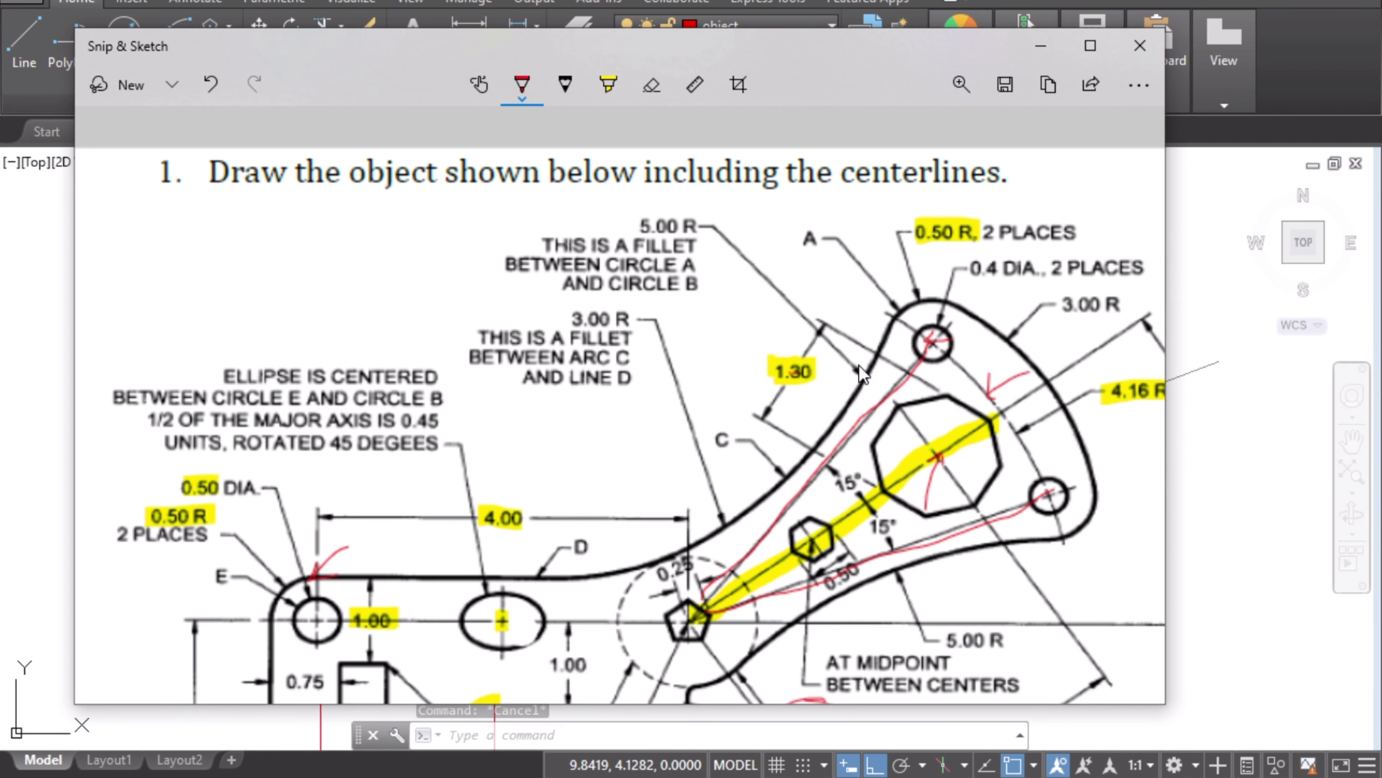
pyautogui.hotkey('alt', 'Tab')
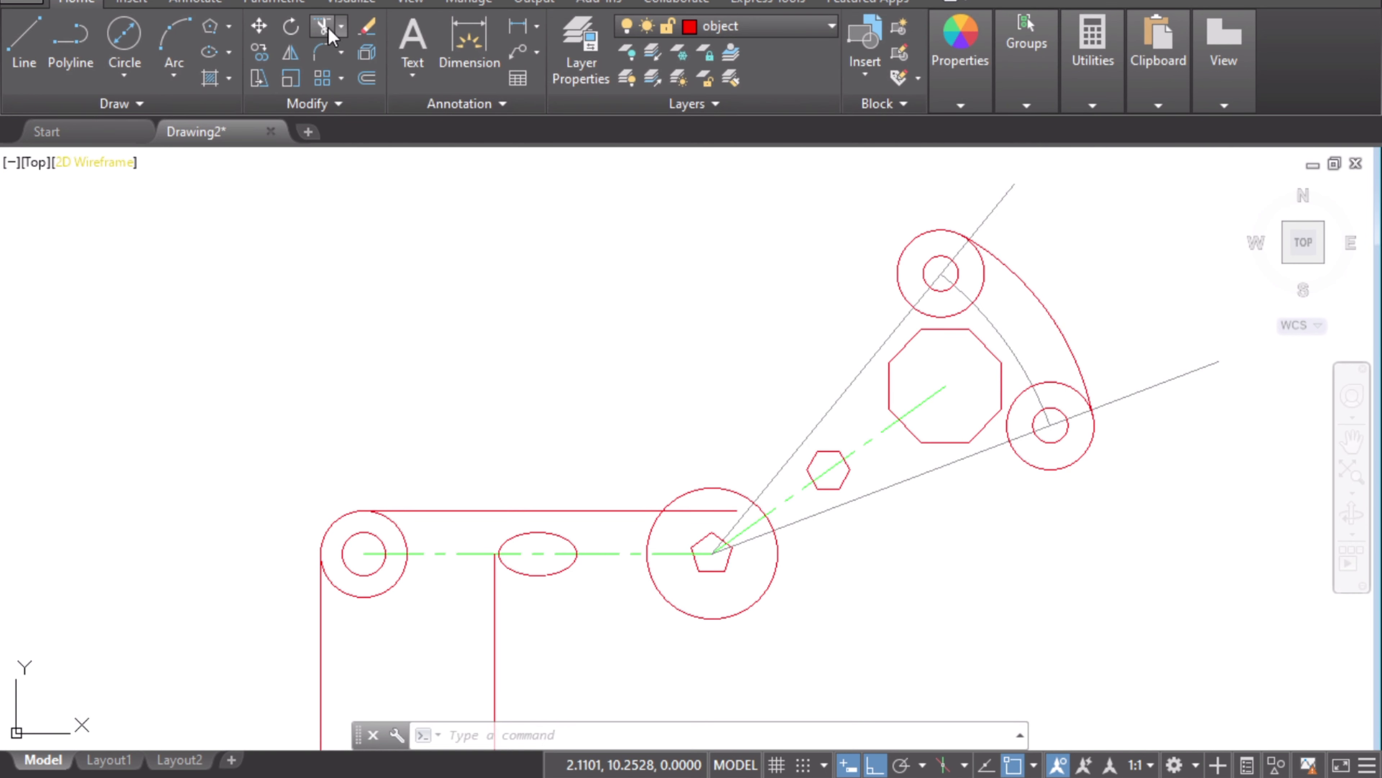
# - Fillet the arm's upper outer circle to the circle around the pentagon with radius 5, using Trim mode
pyautogui.click(321, 54)
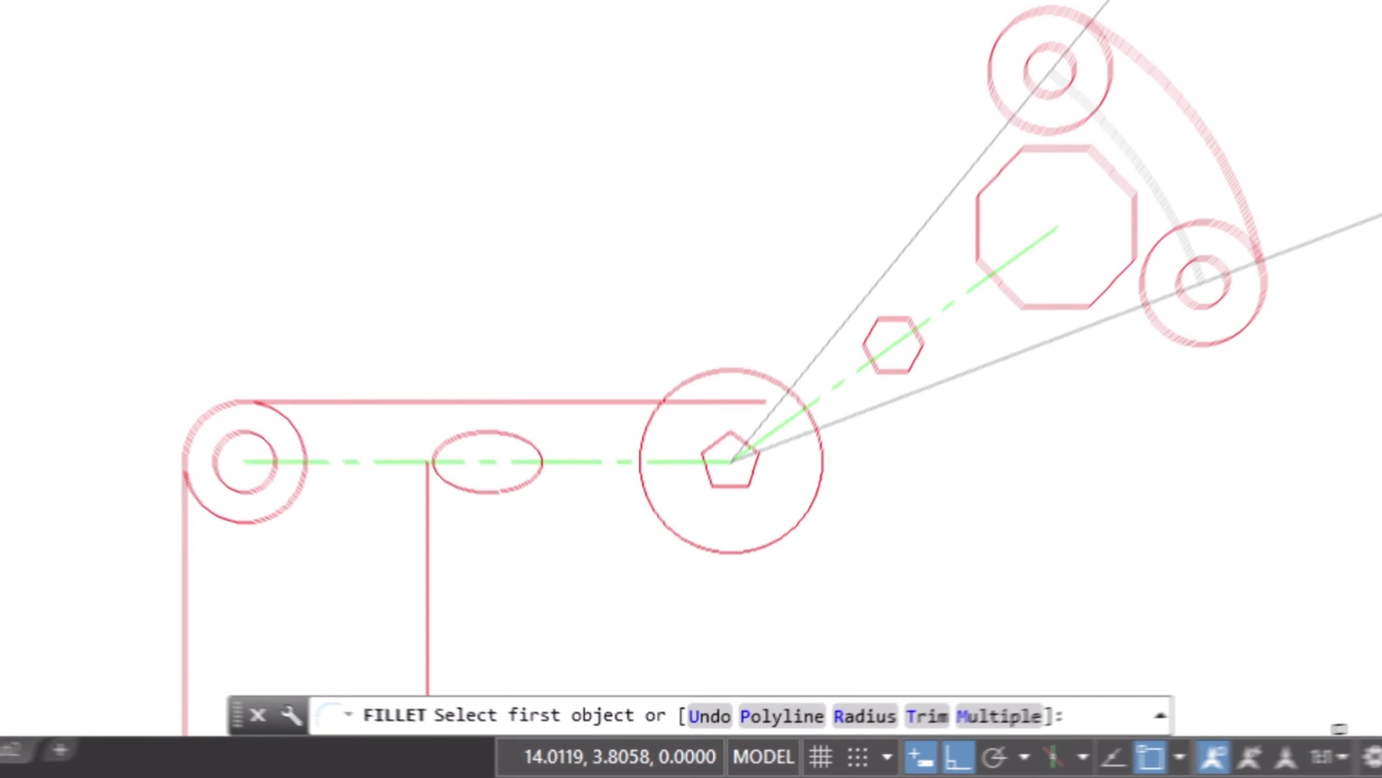
pyautogui.click(951, 709)
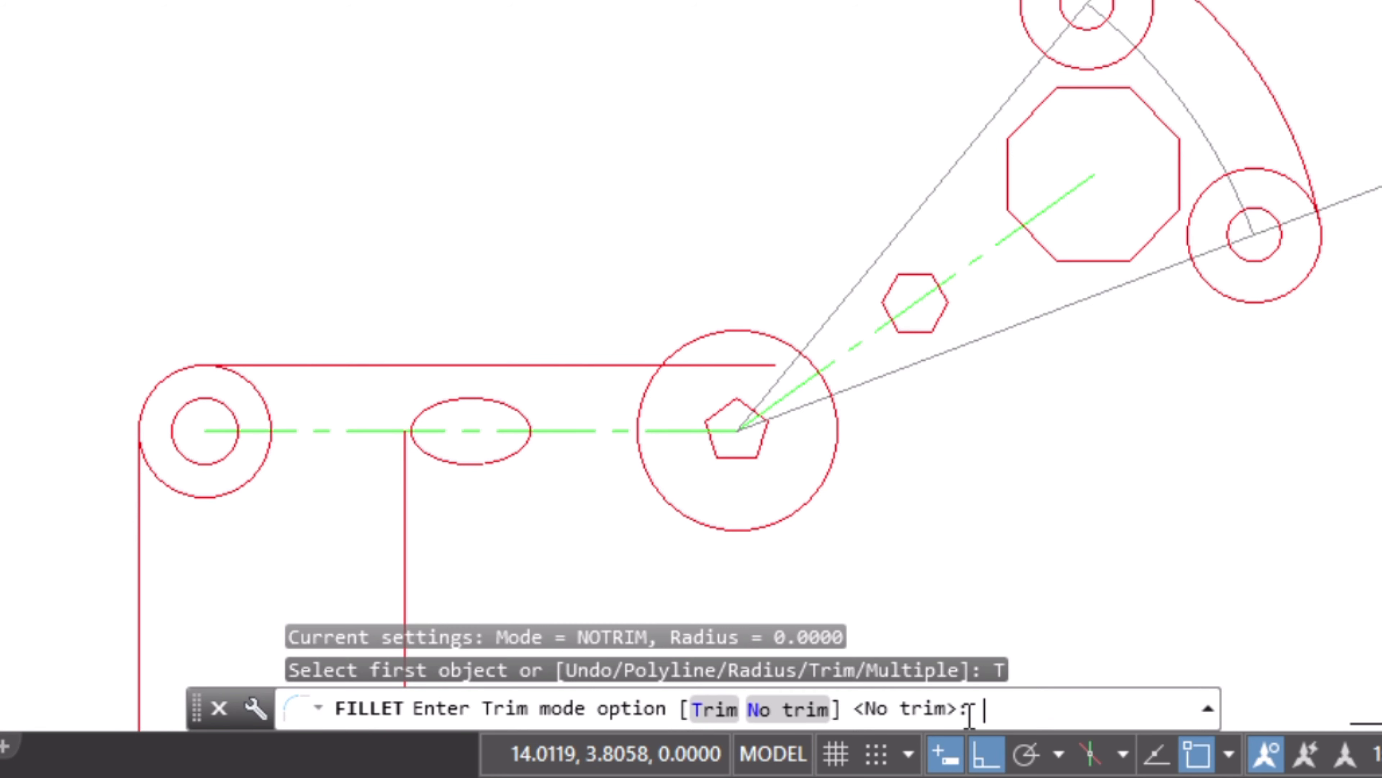
pyautogui.click(719, 711)
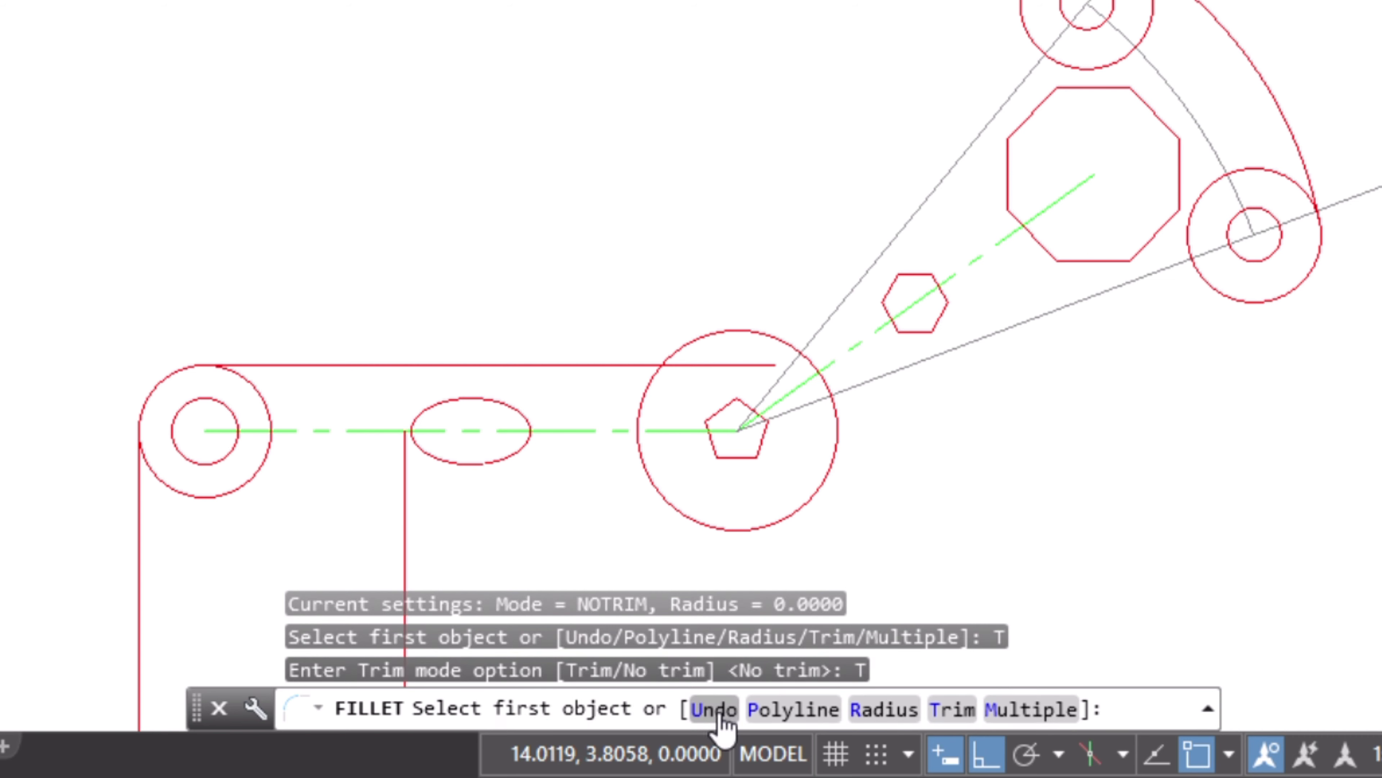
pyautogui.click(895, 709)
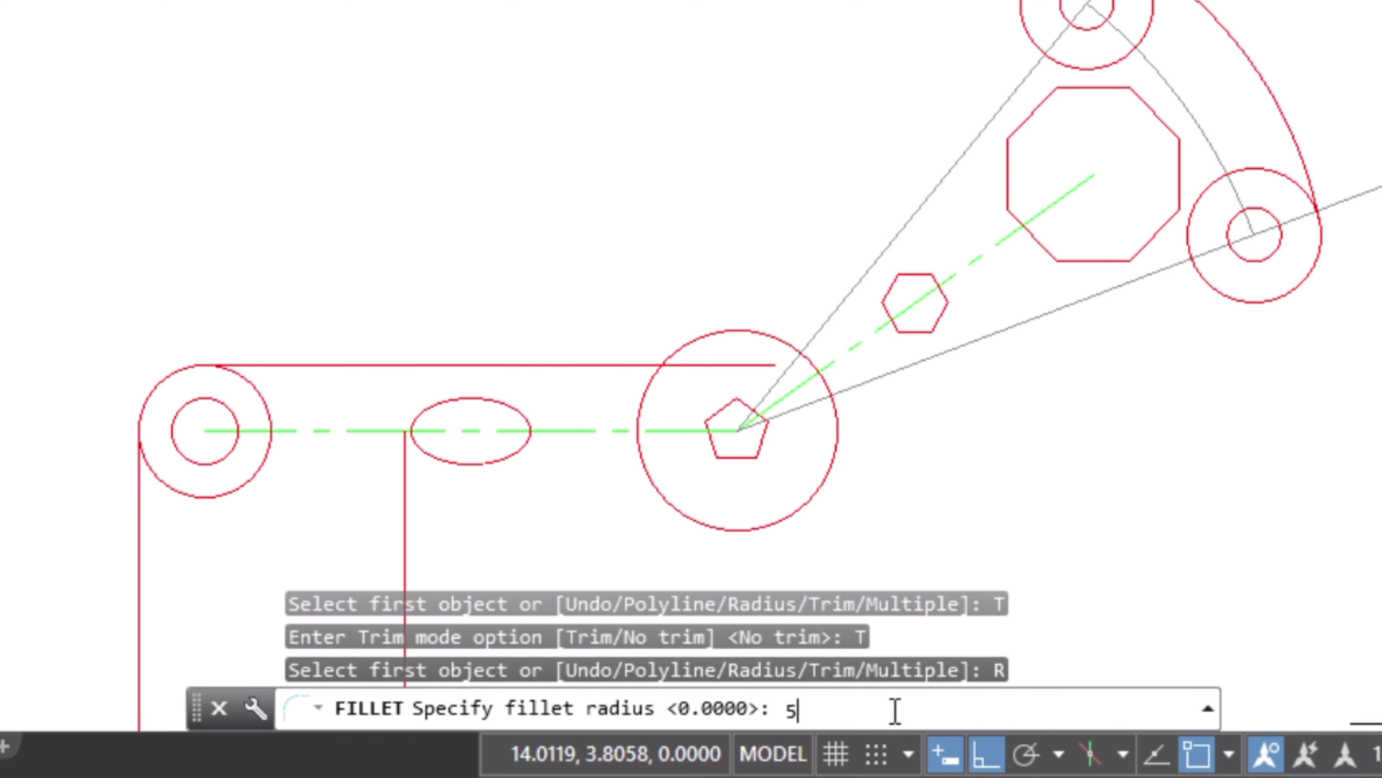
pyautogui.write('5')
pyautogui.press('Return')
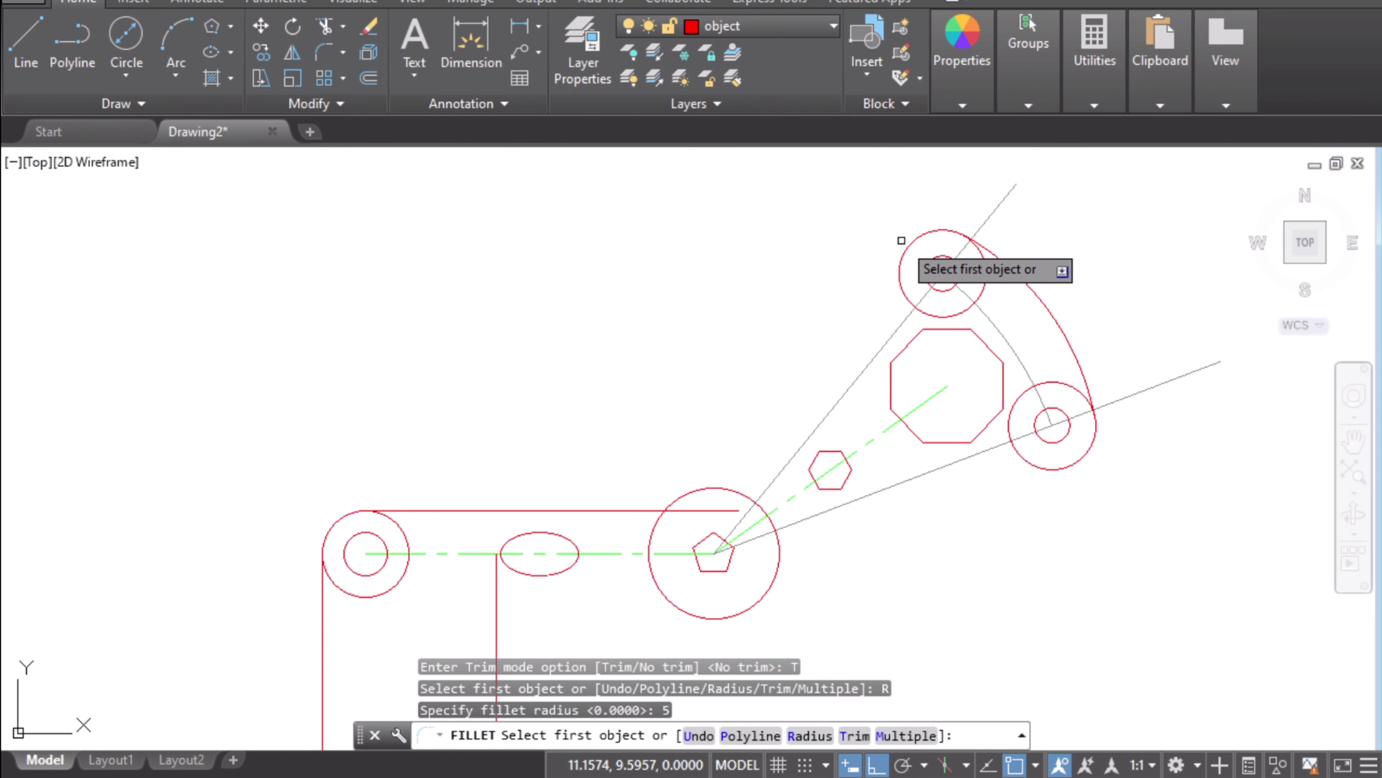
pyautogui.click(903, 246)
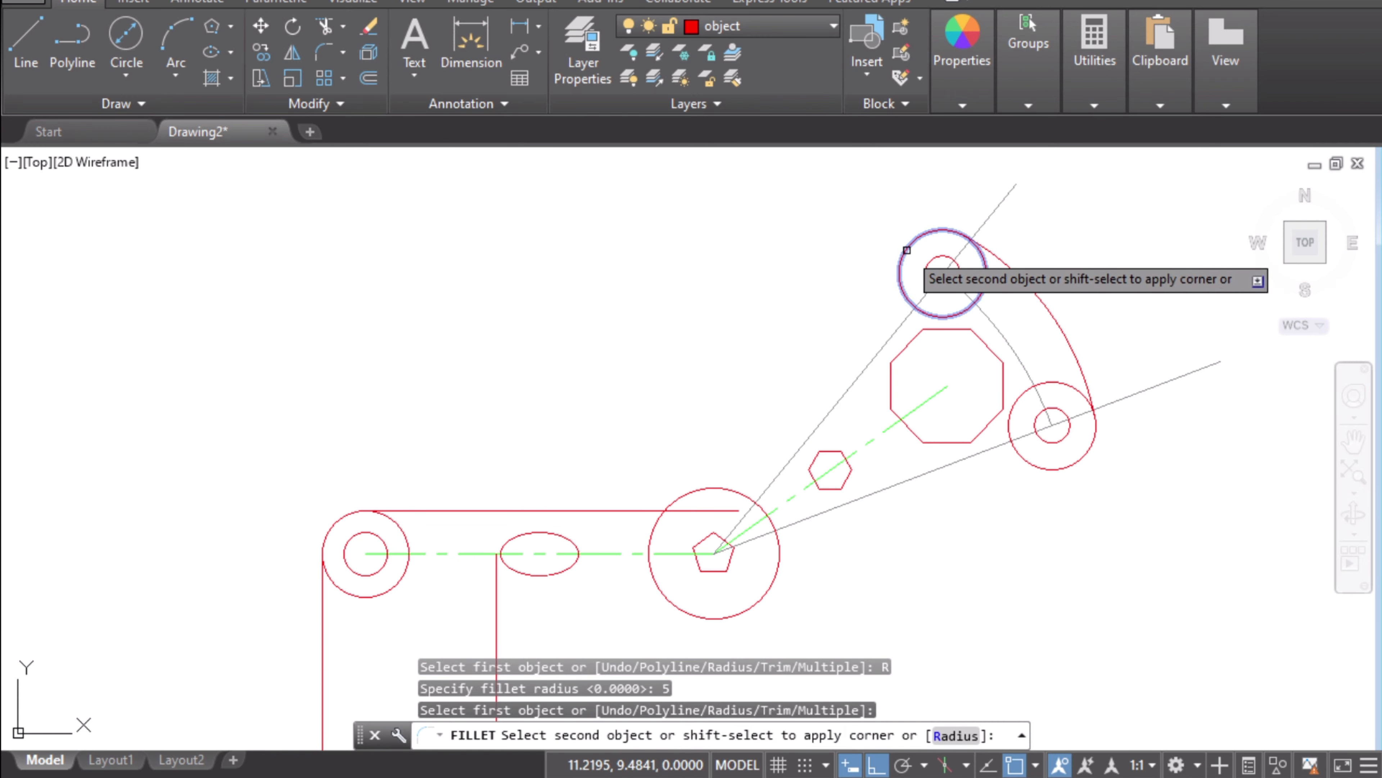
pyautogui.click(738, 494)
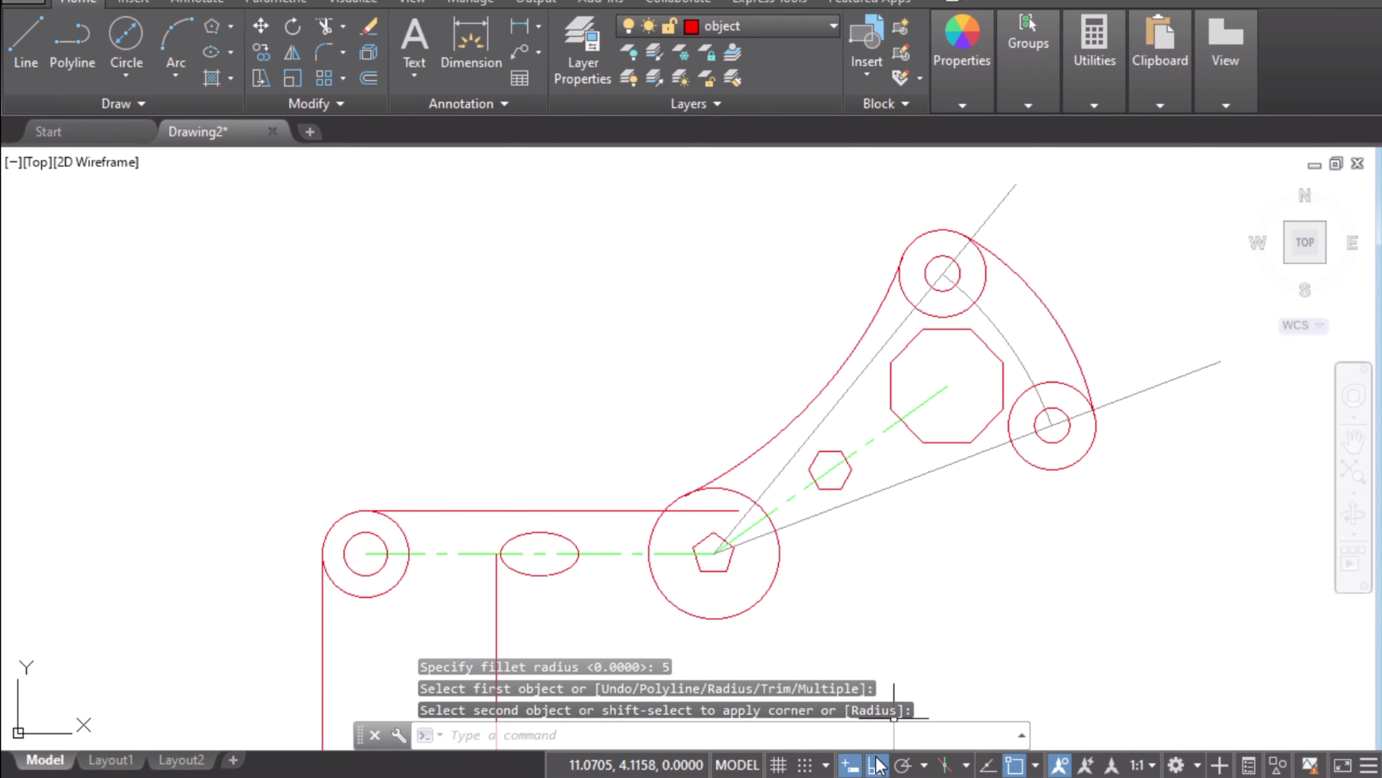
# - Switch to Snip & Sketch, mark the 3.00 R note for the fillet between arc C and line D, and return to AutoCAD
pyautogui.hotkey('alt', 'Tab')
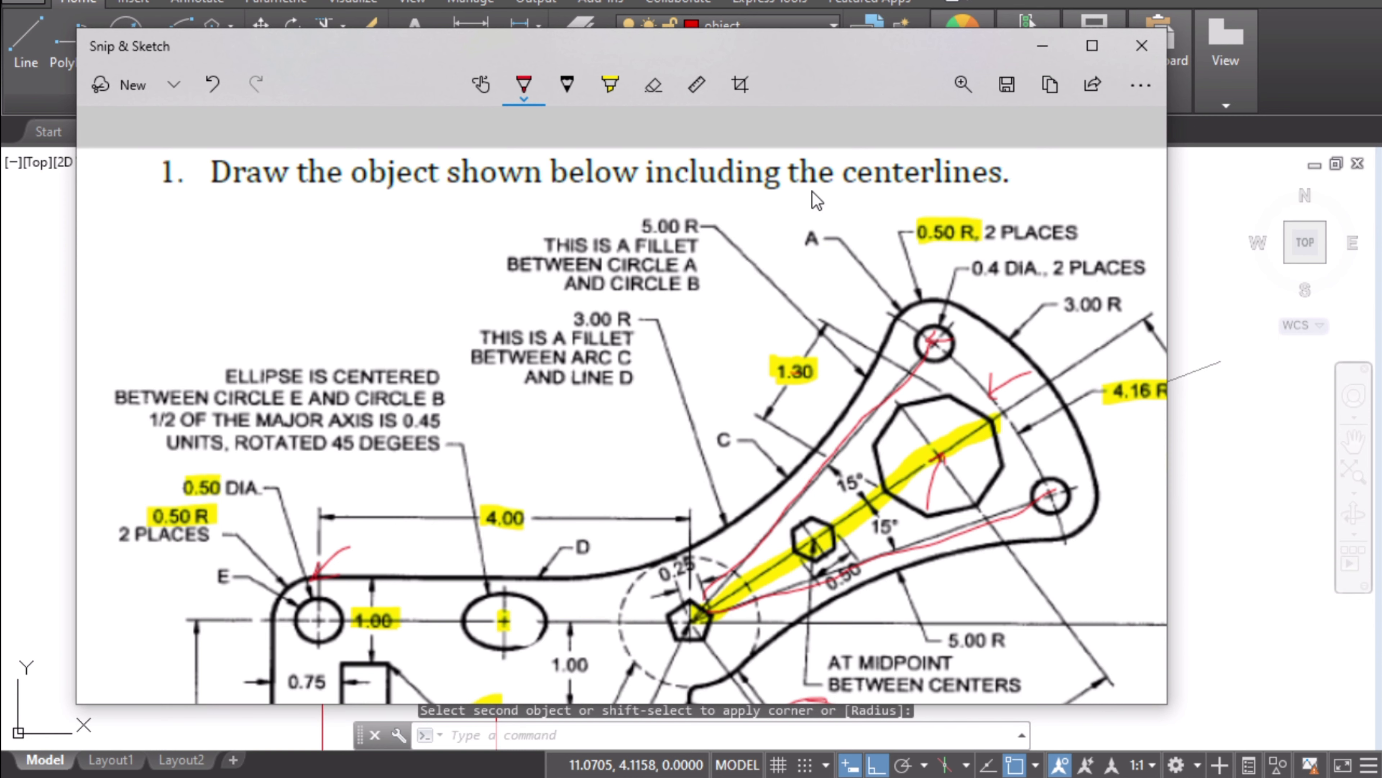
pyautogui.moveTo(515, 324); pyautogui.dragTo(618, 314)
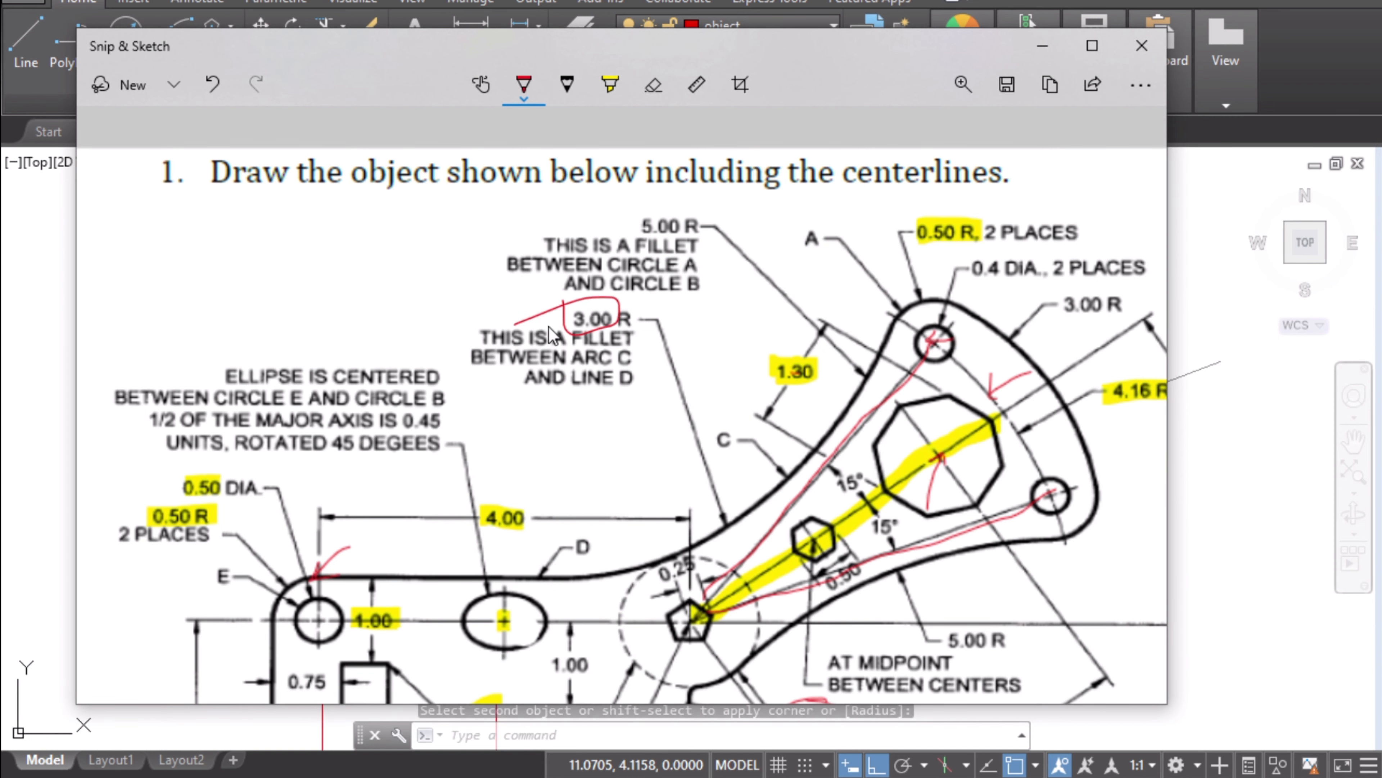
pyautogui.click(1040, 48)
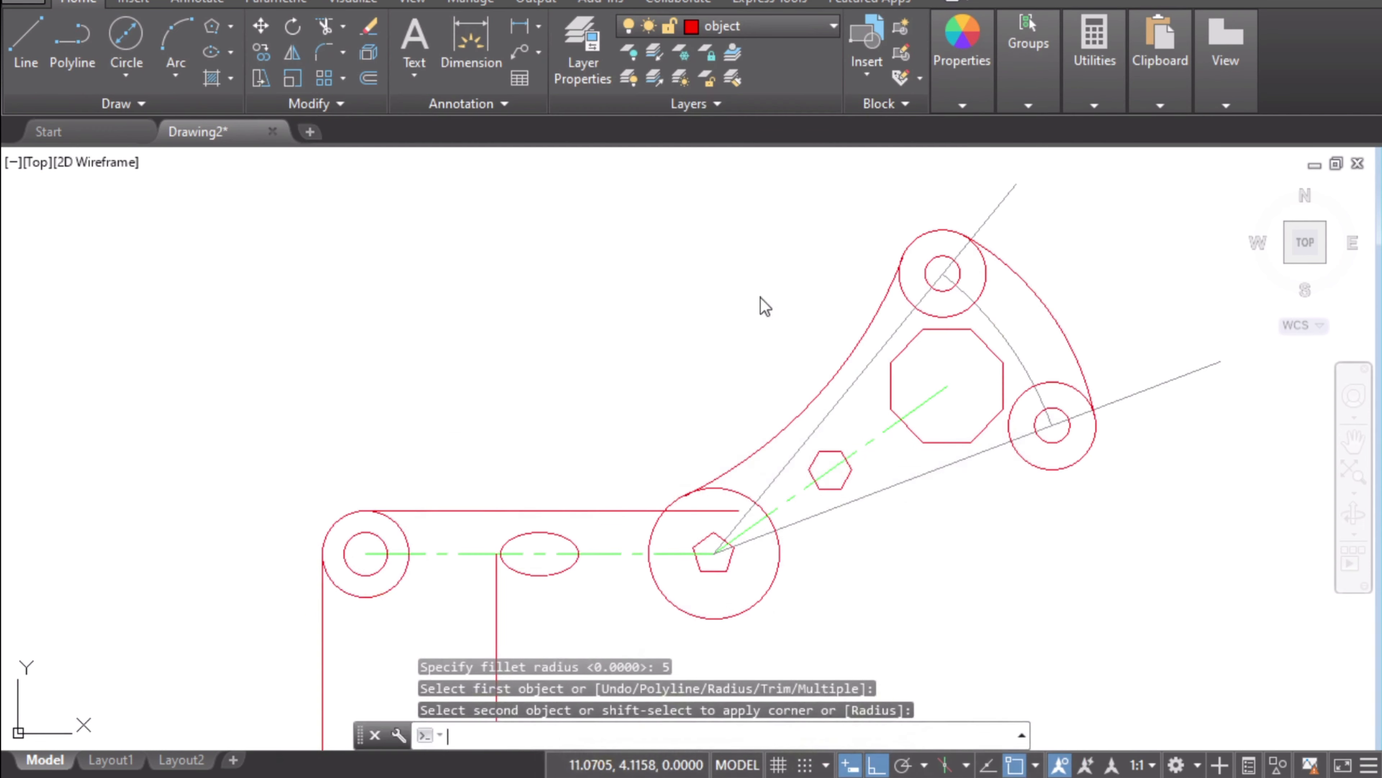
pyautogui.click(323, 49)
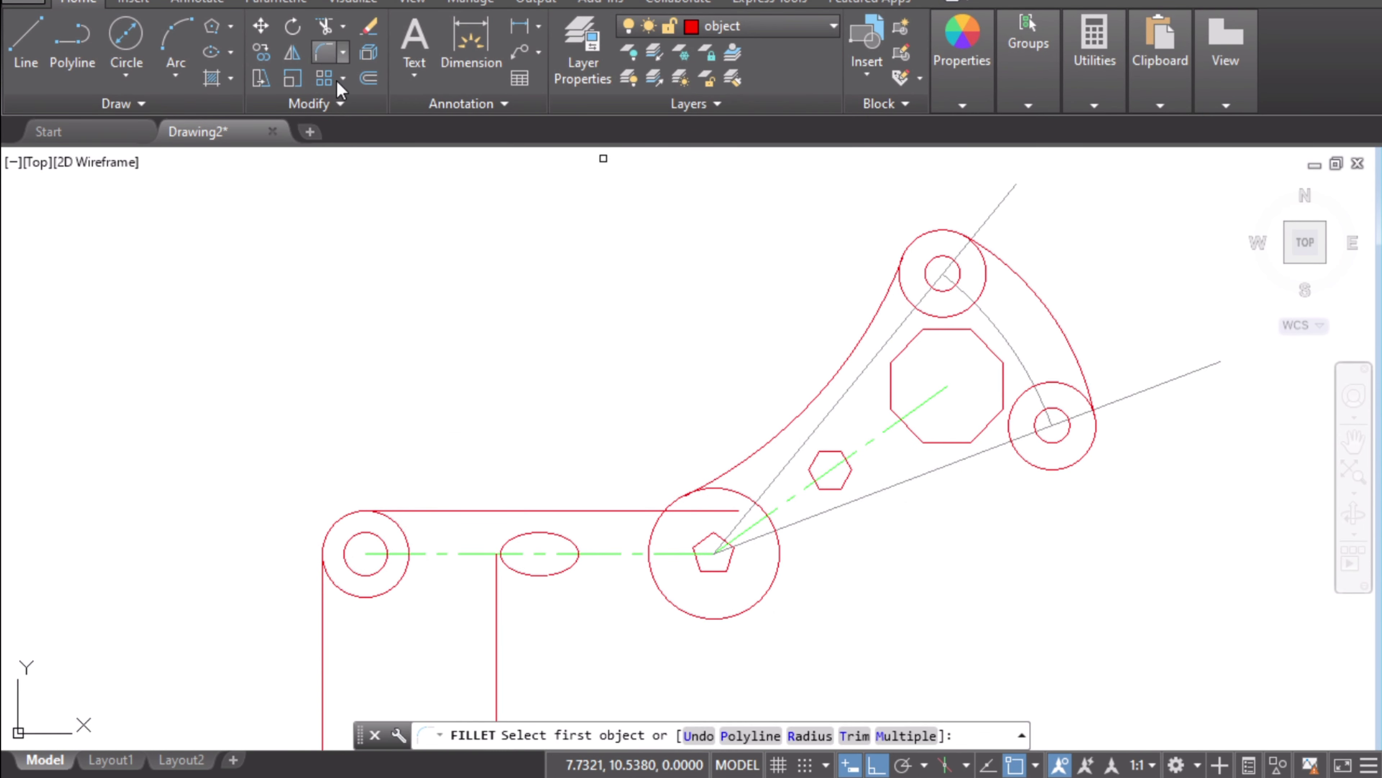
pyautogui.click(771, 439)
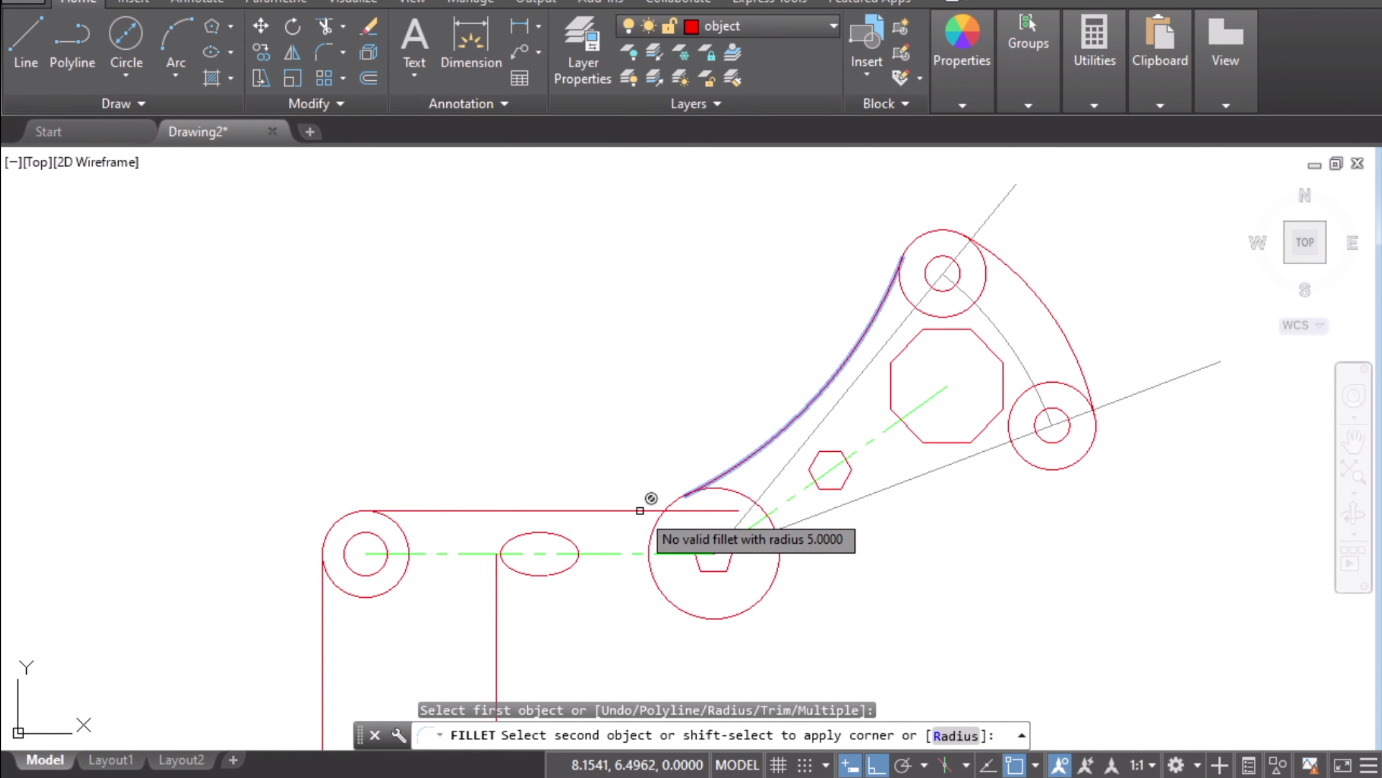
pyautogui.press('Escape')
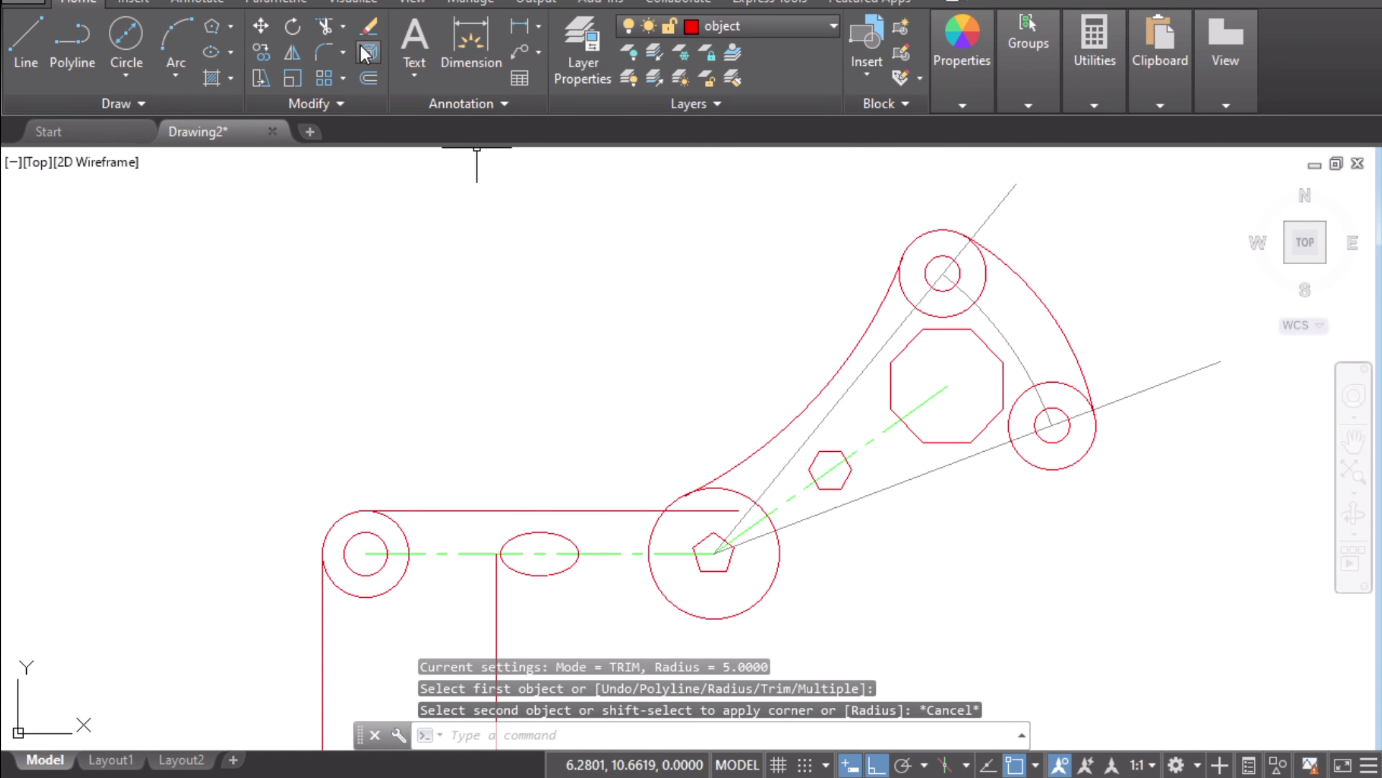
# - Fillet the arm's upper concave arc to the plate's upper horizontal edge with radius 3
pyautogui.click(327, 54)
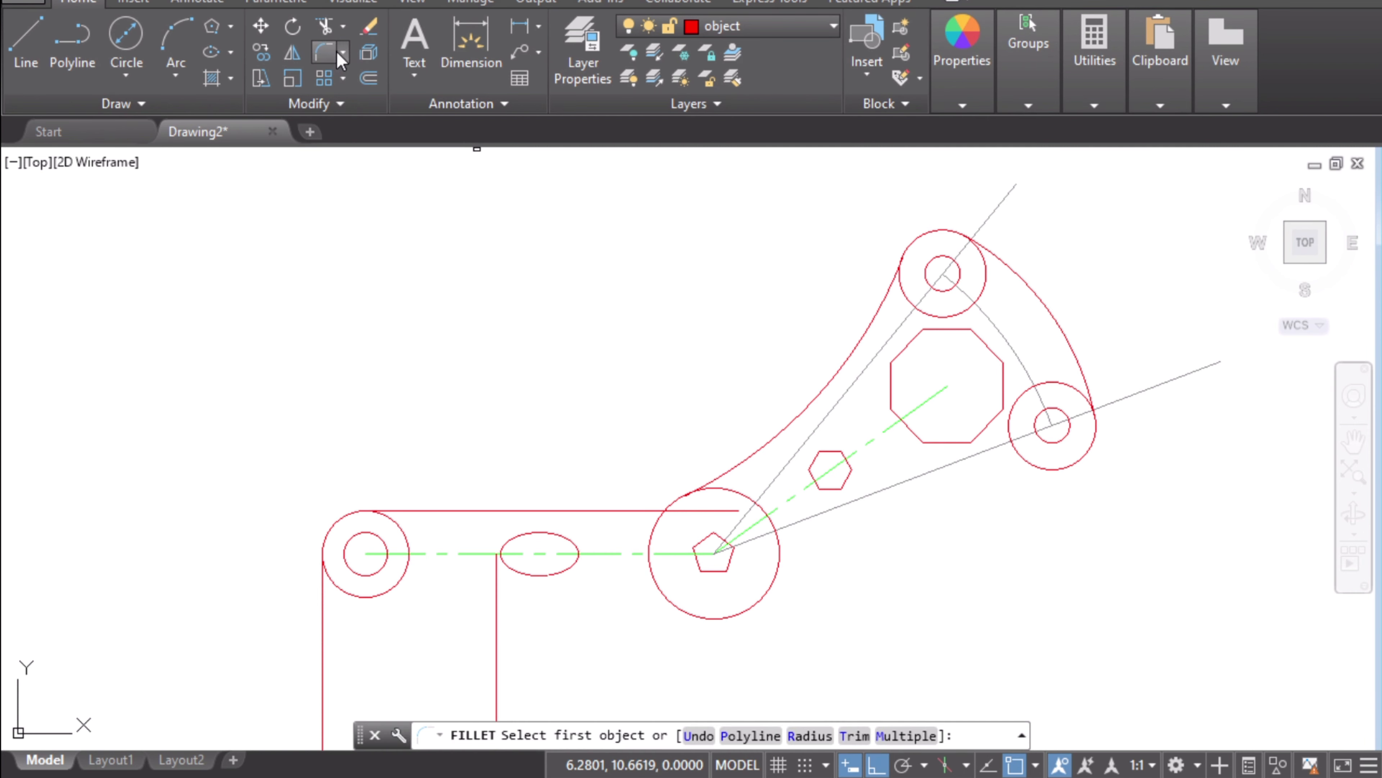
pyautogui.click(811, 736)
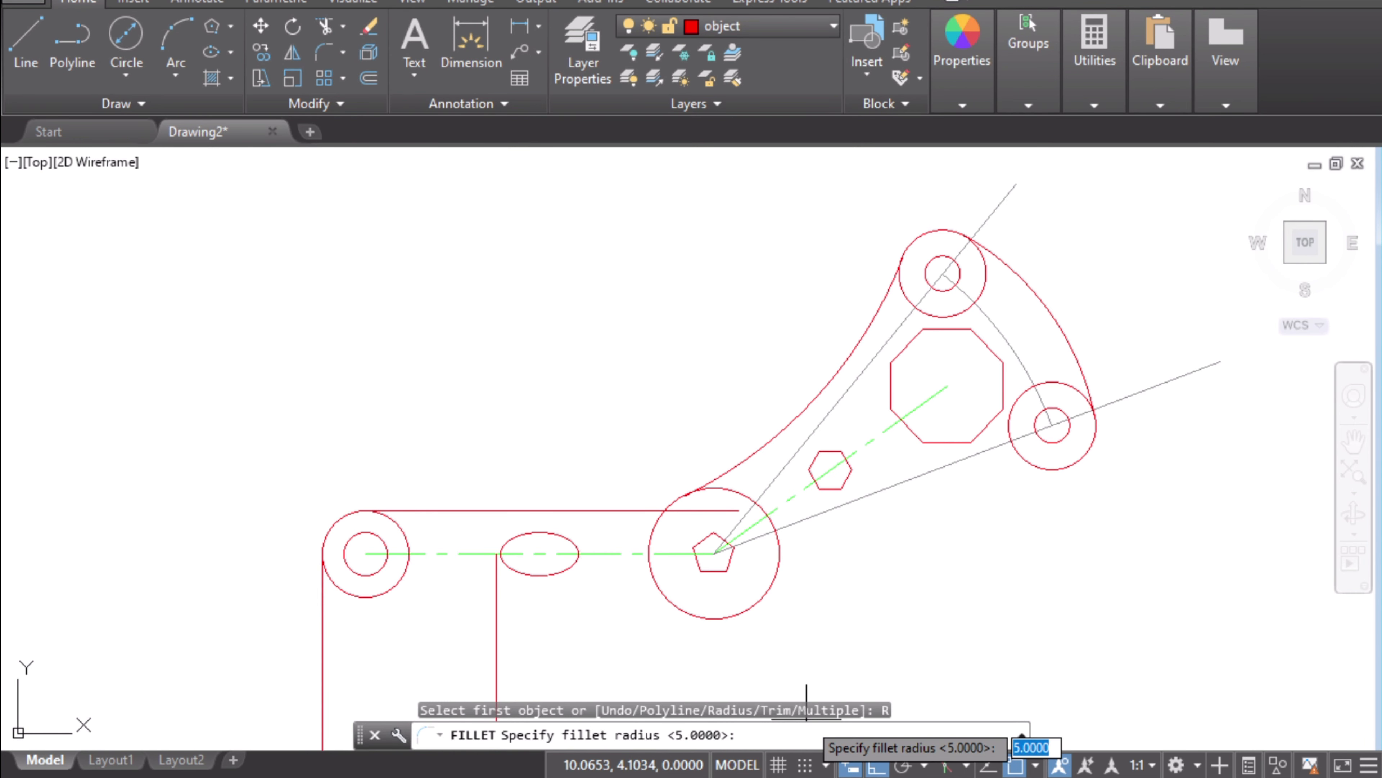
pyautogui.write('3')
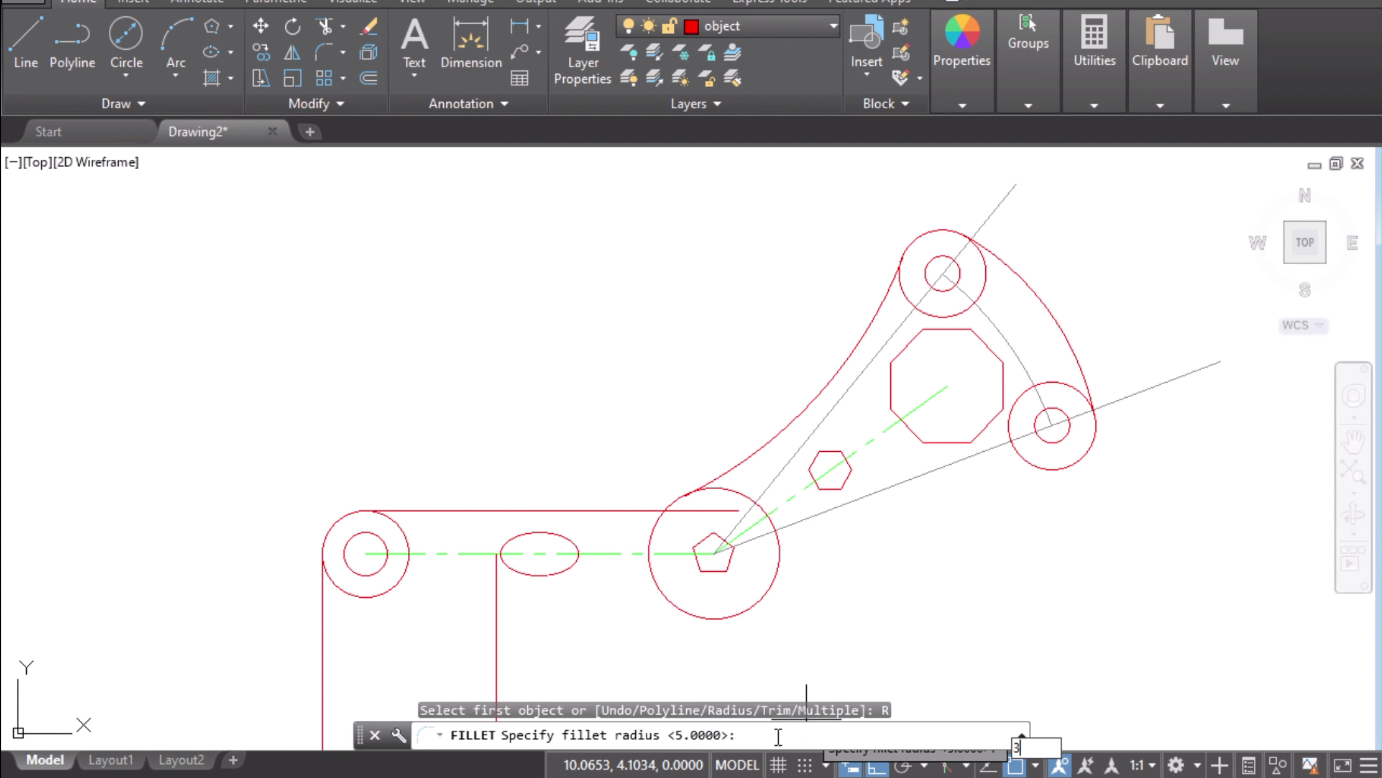
pyautogui.press('Return')
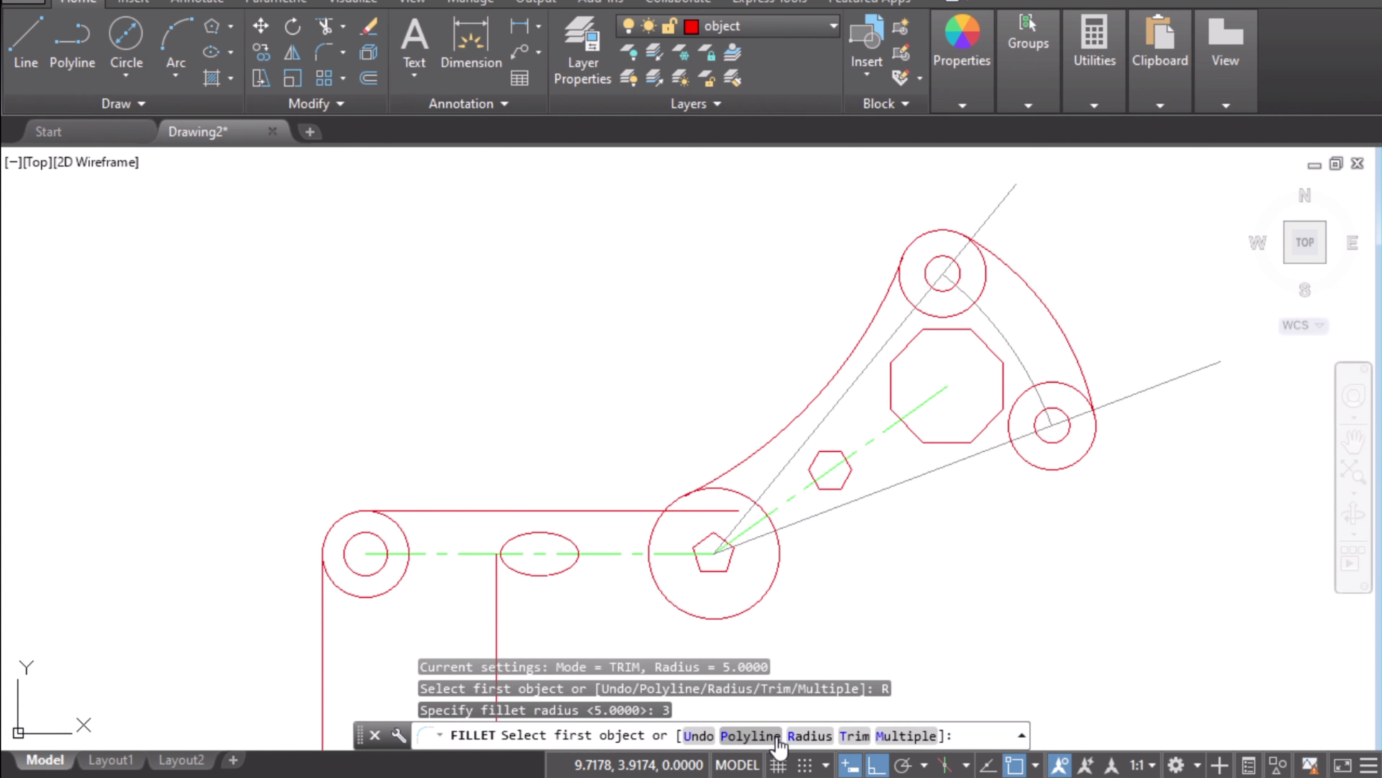
pyautogui.click(810, 736)
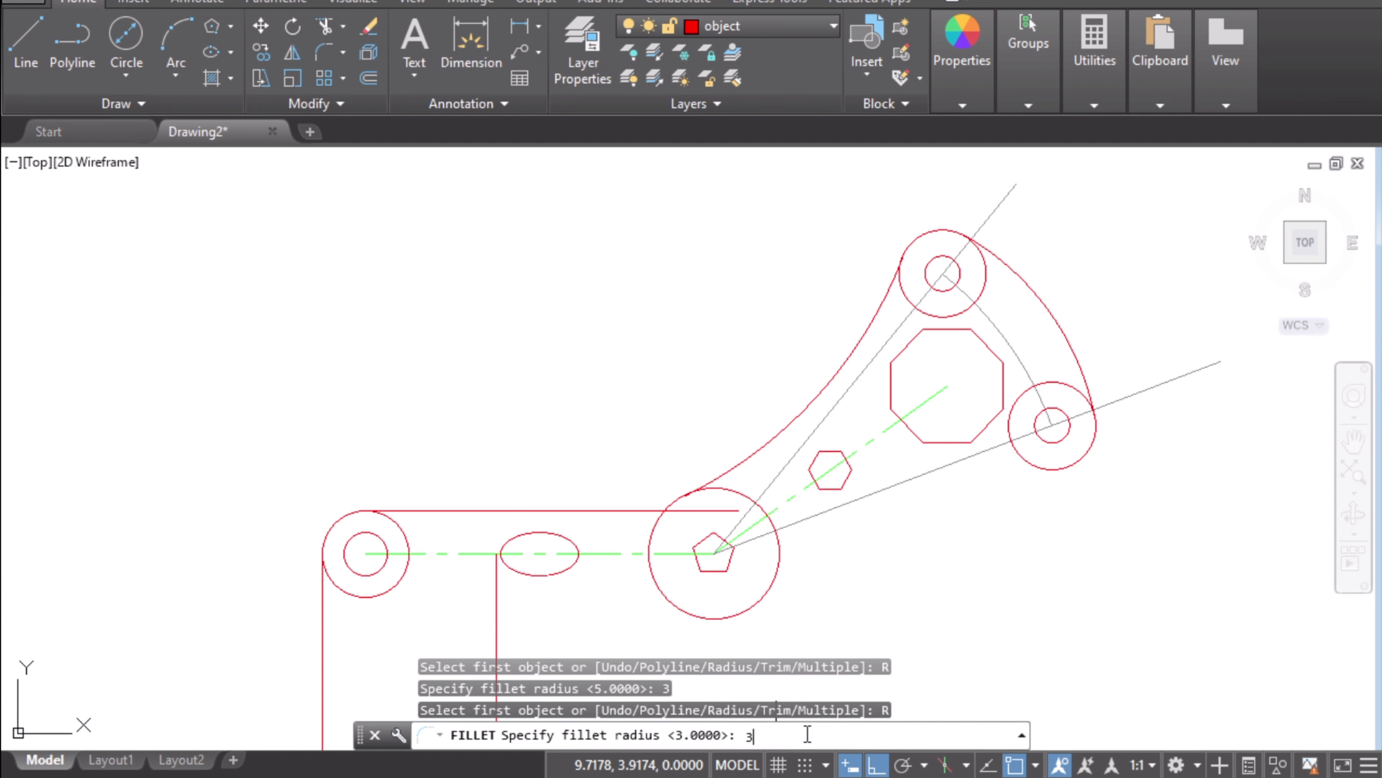
pyautogui.press('Return')
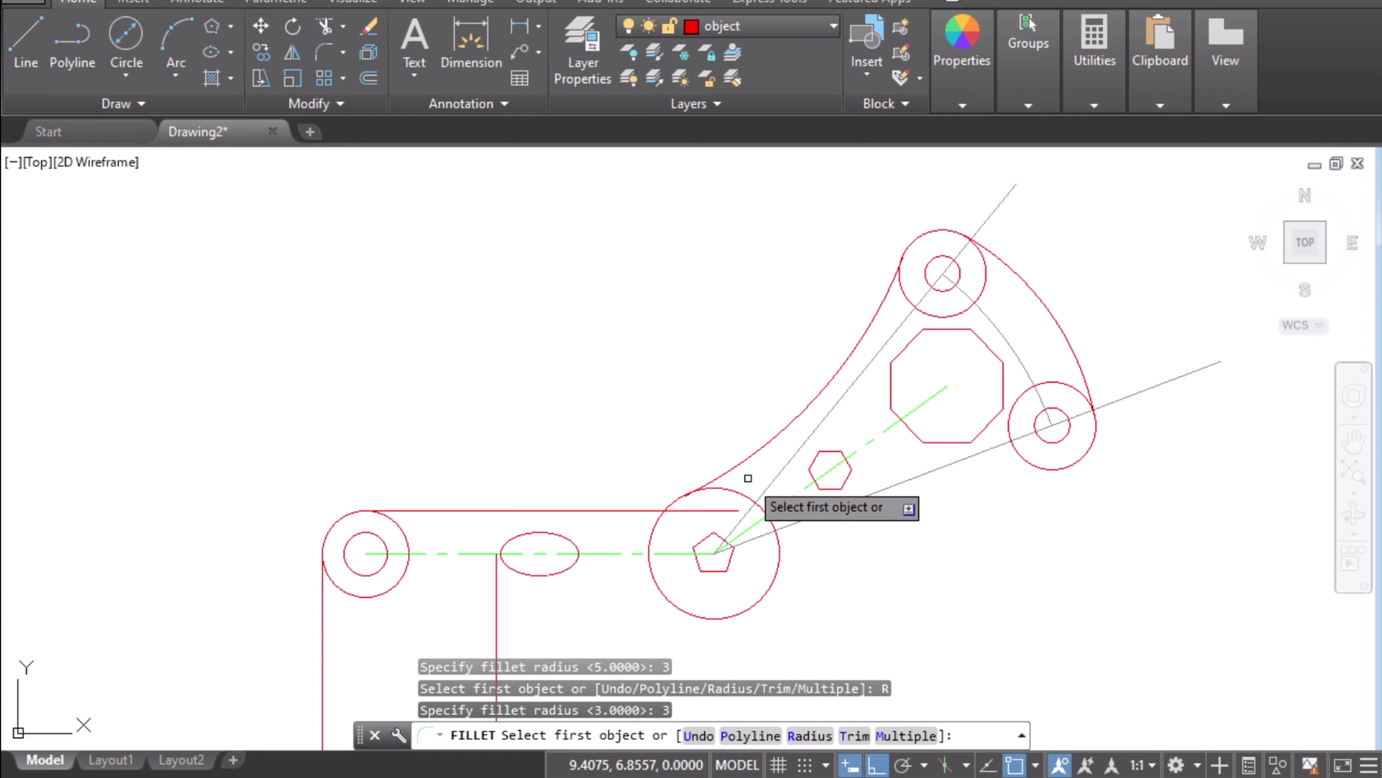
pyautogui.click(749, 463)
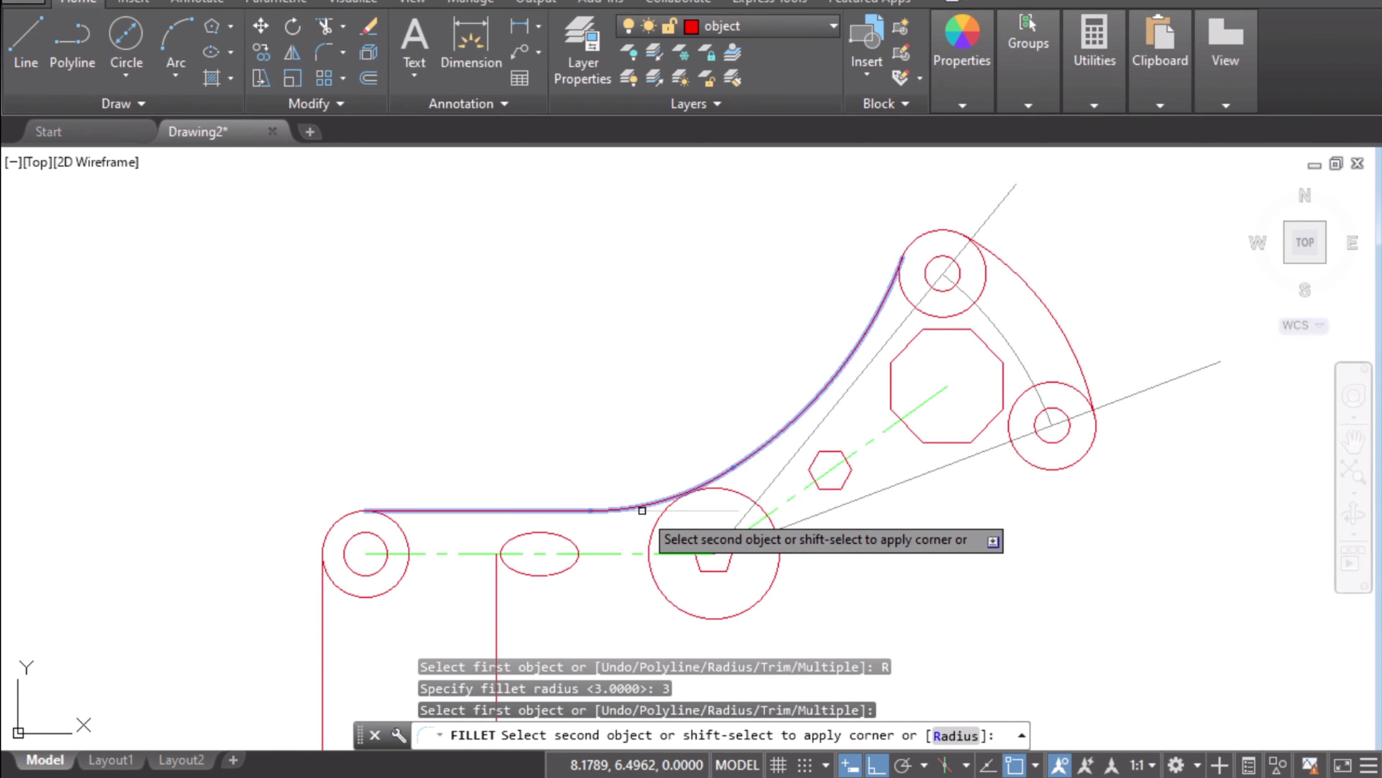
pyautogui.click(641, 510)
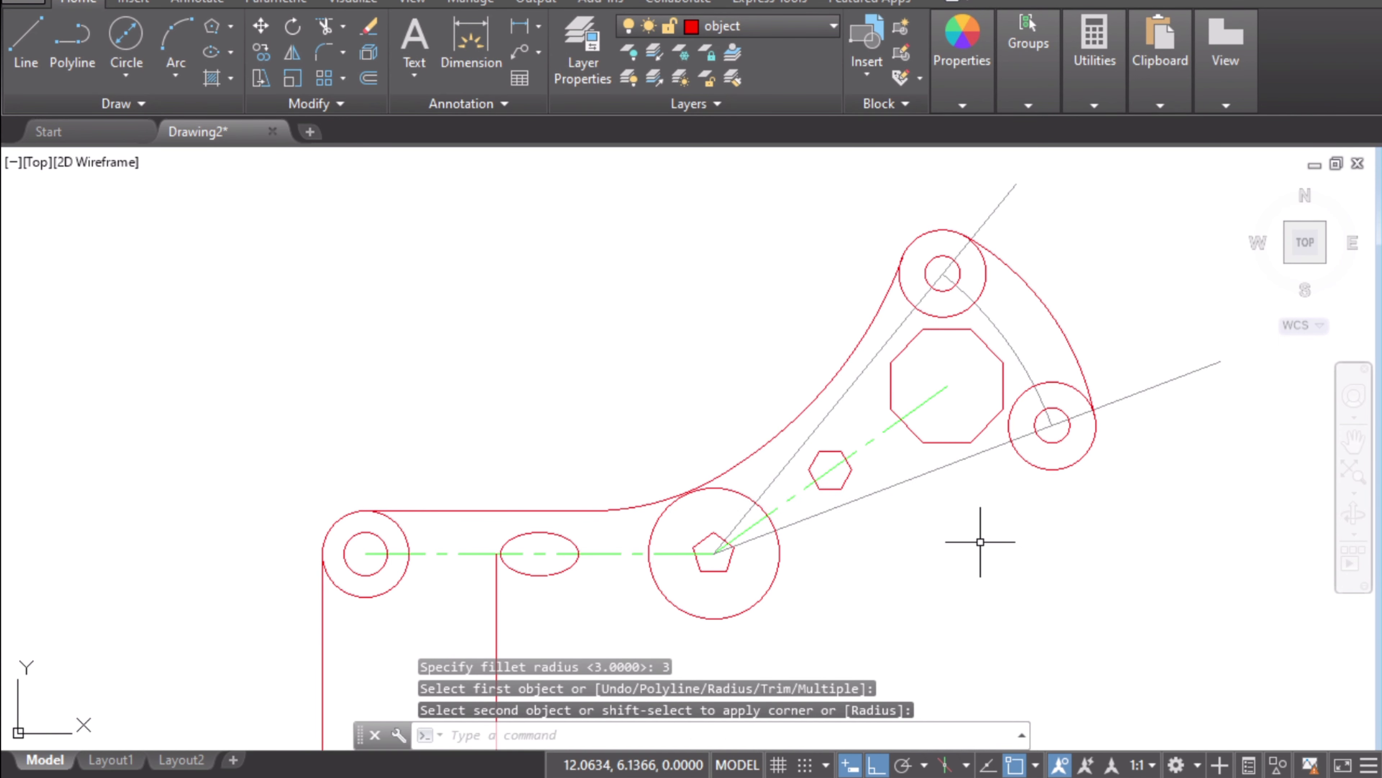
# - Switch to Snip & Sketch, highlight the 1.00 dimension between the horizontal centerline and the lower edge, and return to AutoCAD
pyautogui.moveTo(871, 554)
pyautogui.mouseDown(button='middle')
pyautogui.moveTo(884, 392)
pyautogui.moveTo(935, 479)
pyautogui.mouseUp(button='middle')
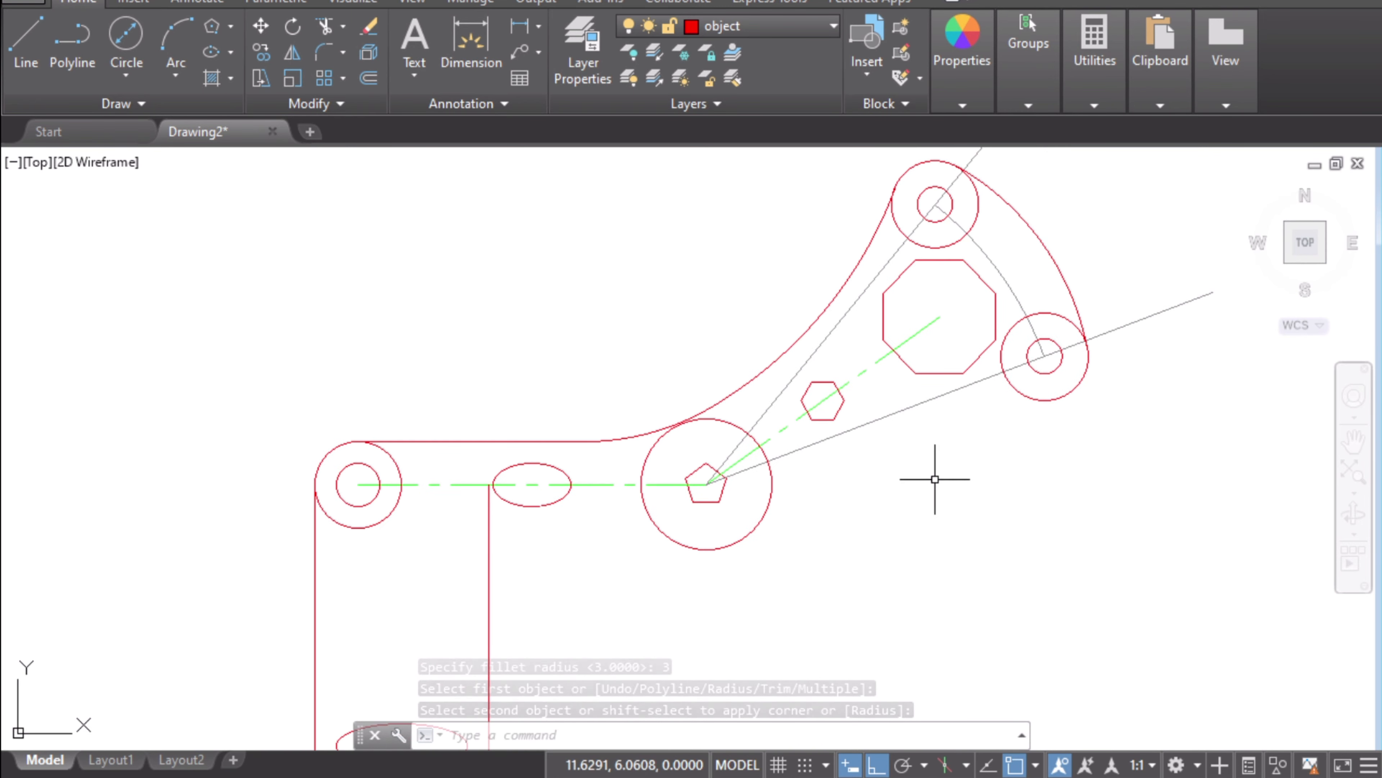
pyautogui.hotkey('alt', 'Tab')
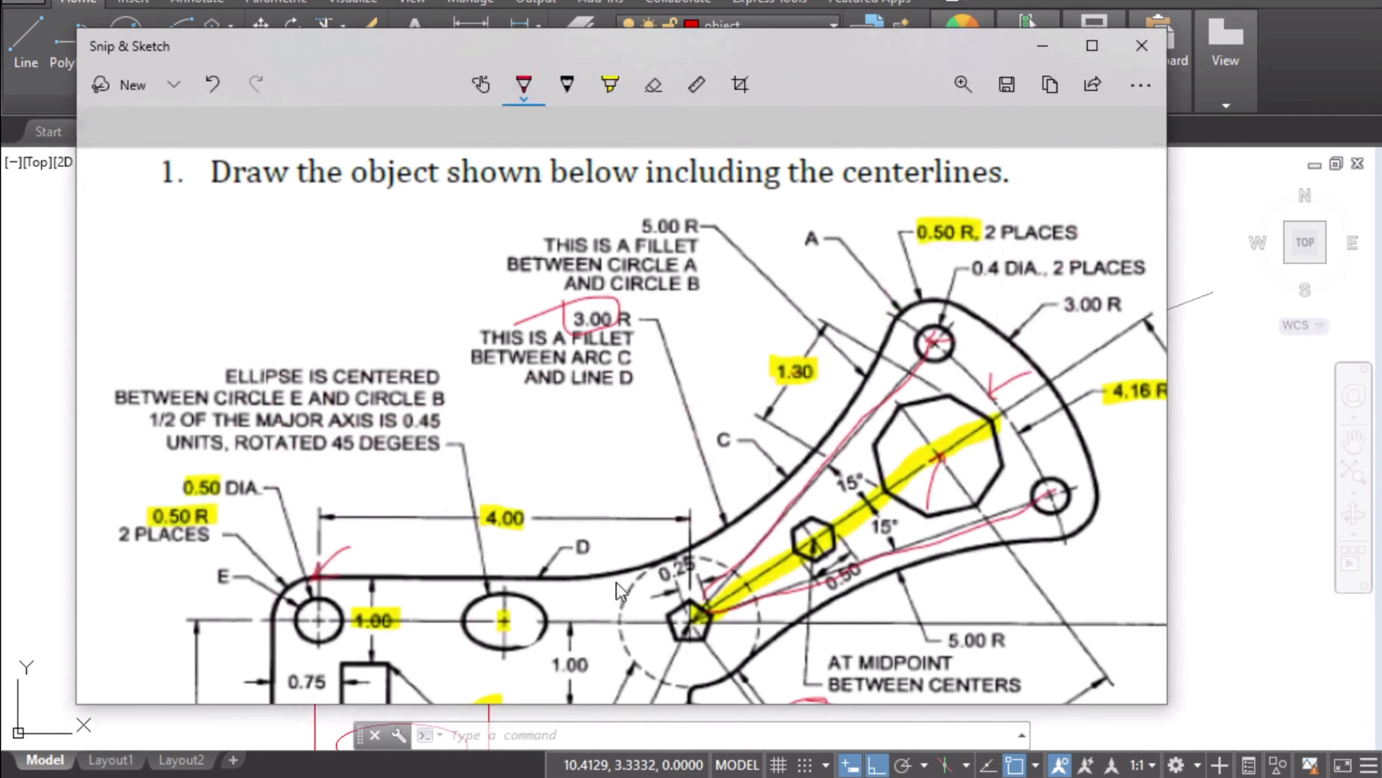
pyautogui.scroll(-5, 656, 536)
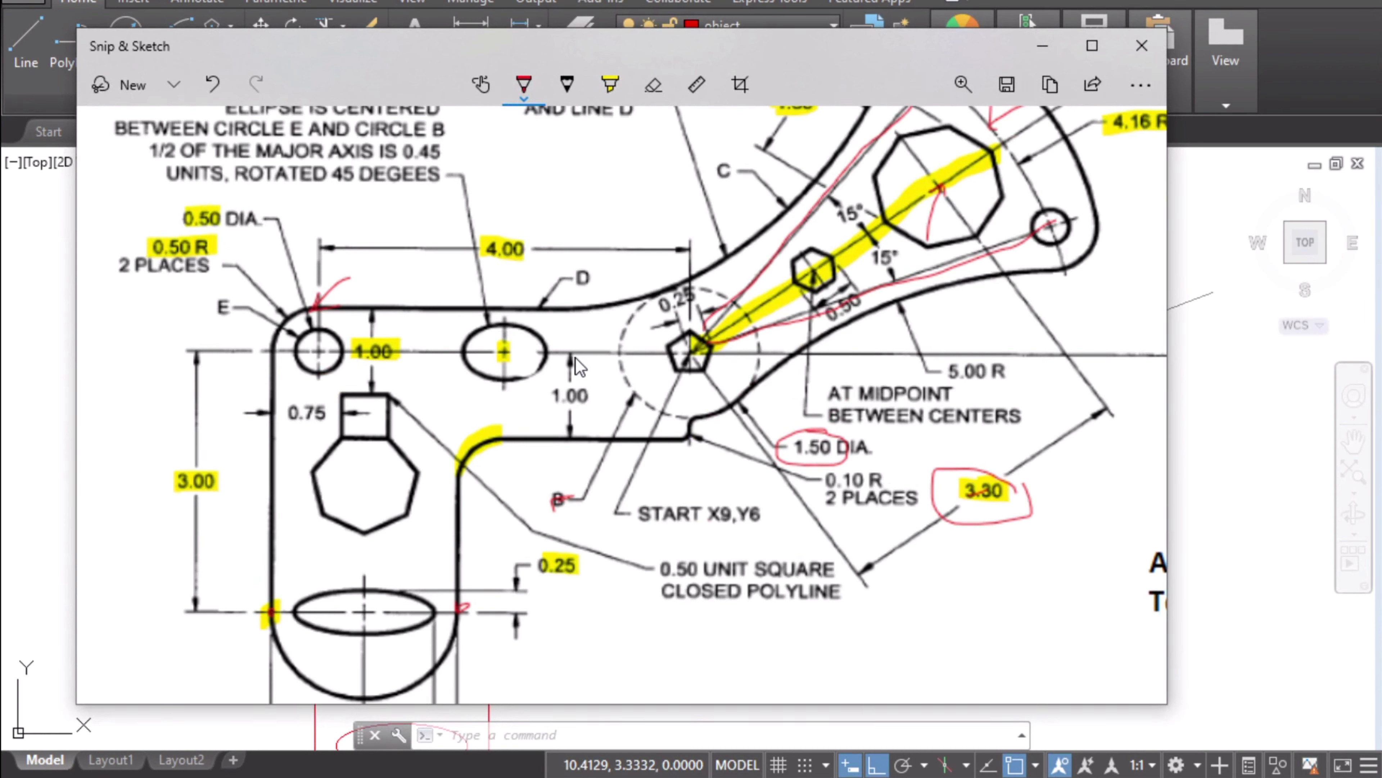
pyautogui.click(610, 84)
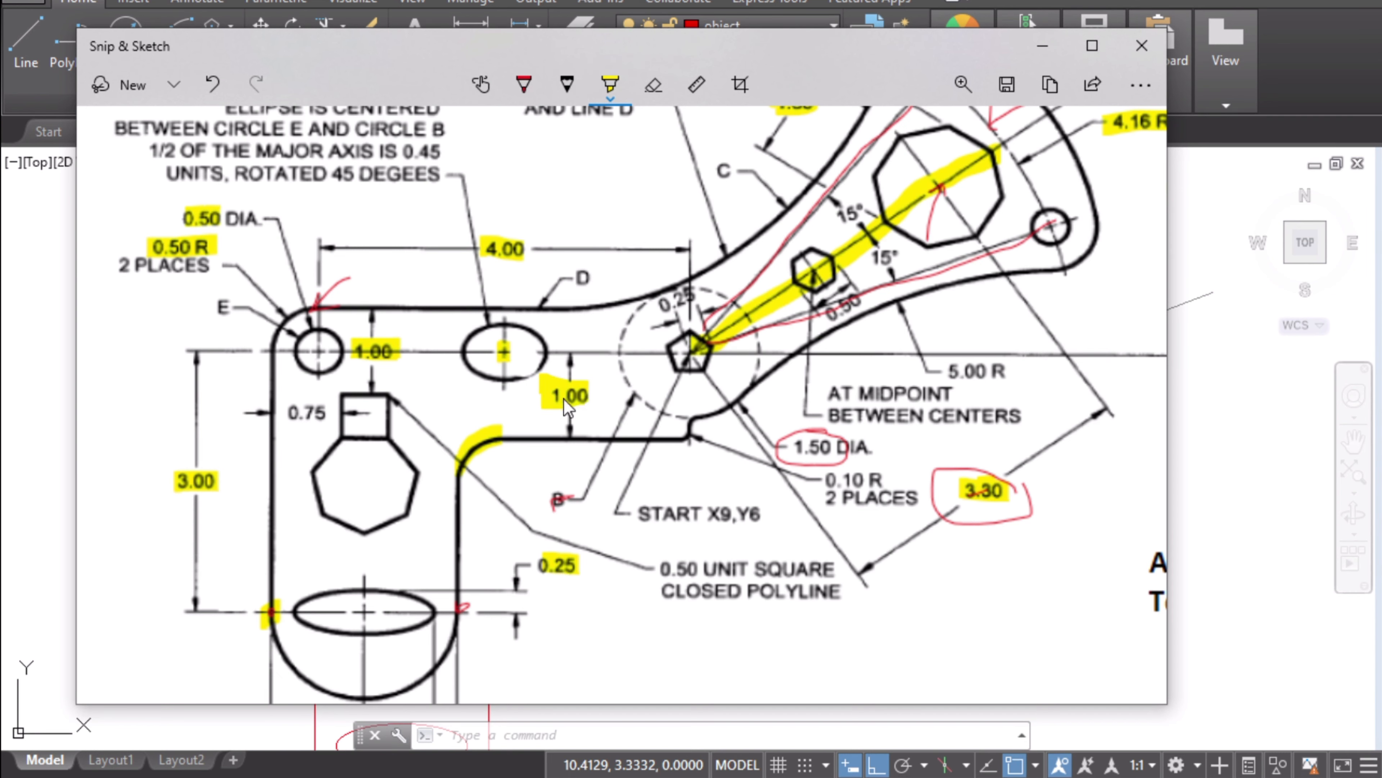
pyautogui.click(72, 551)
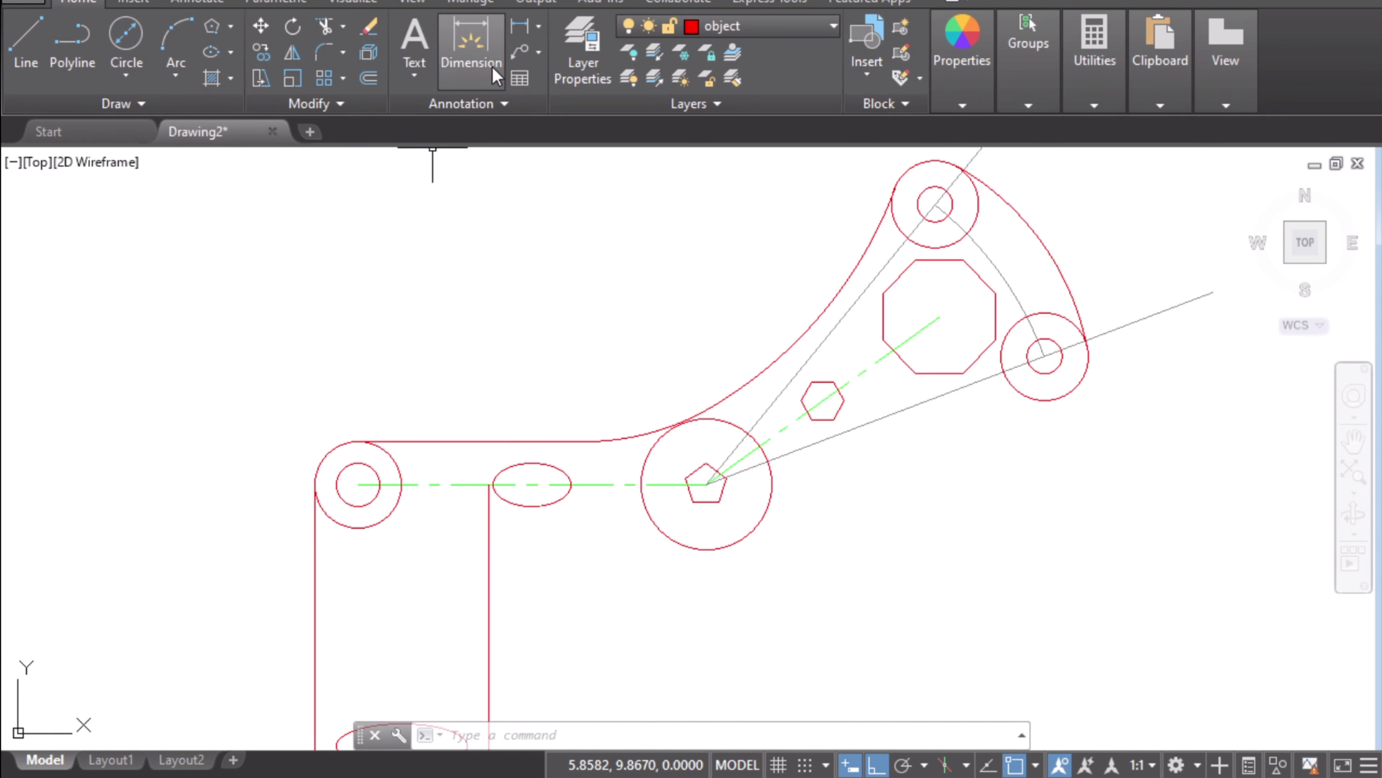
# - Offset the horizontal centerline downward by a distance of 1
pyautogui.click(369, 77)
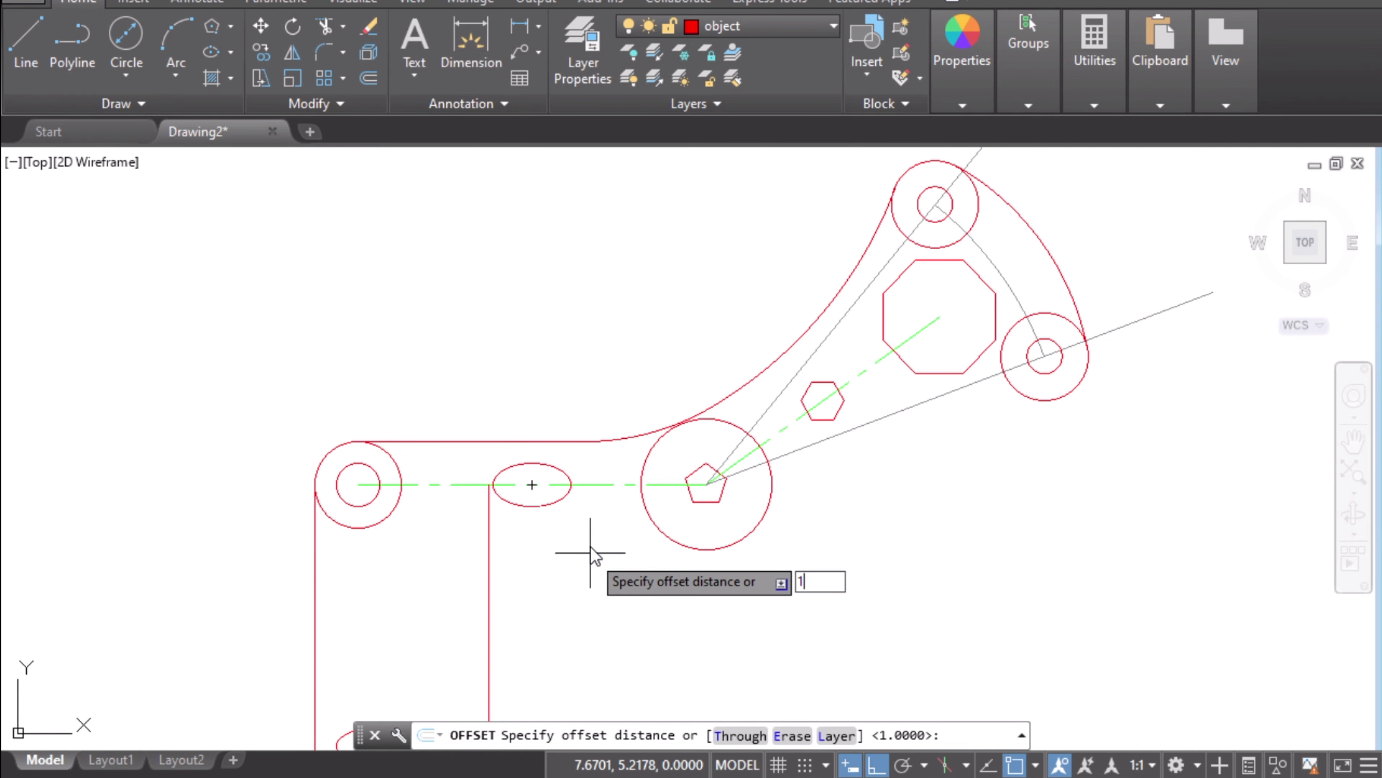
pyautogui.write('1')
pyautogui.press('Return')
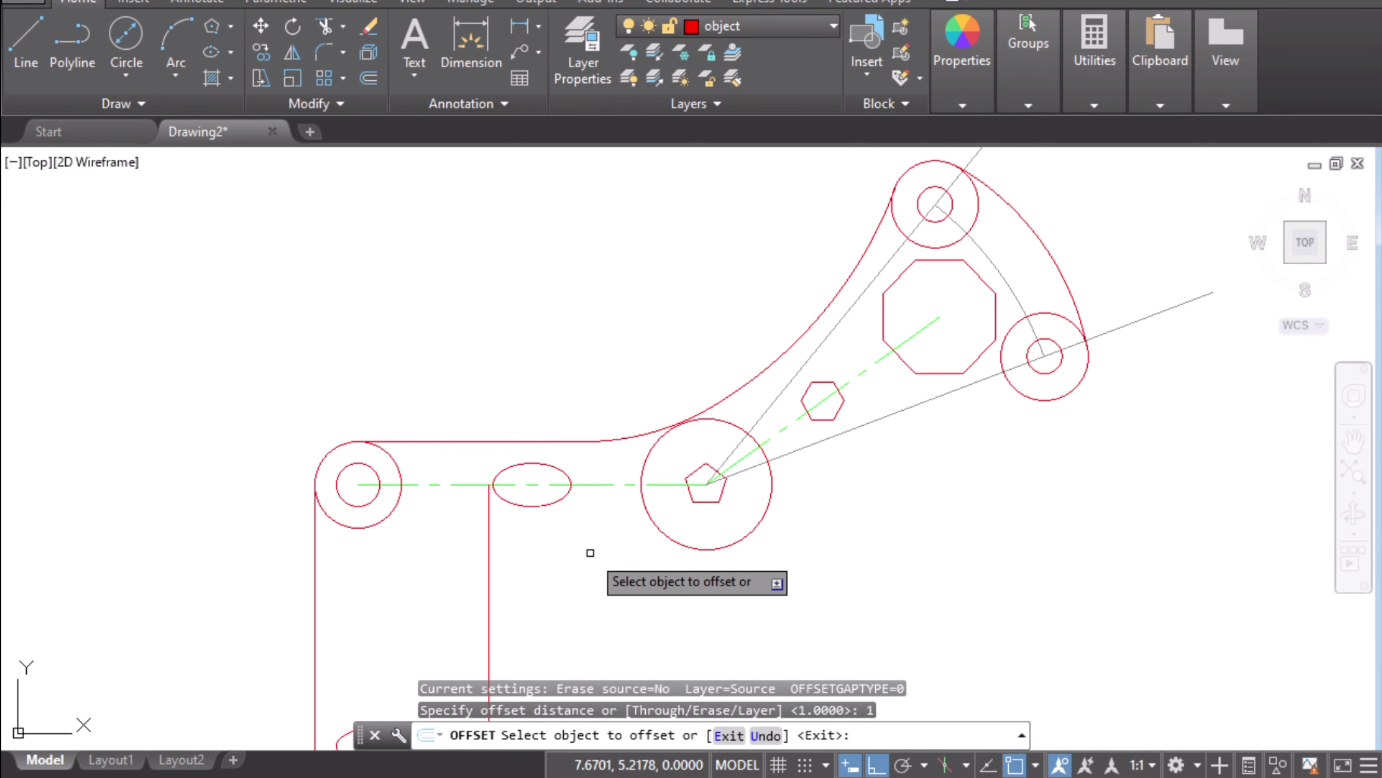
pyautogui.click(585, 484)
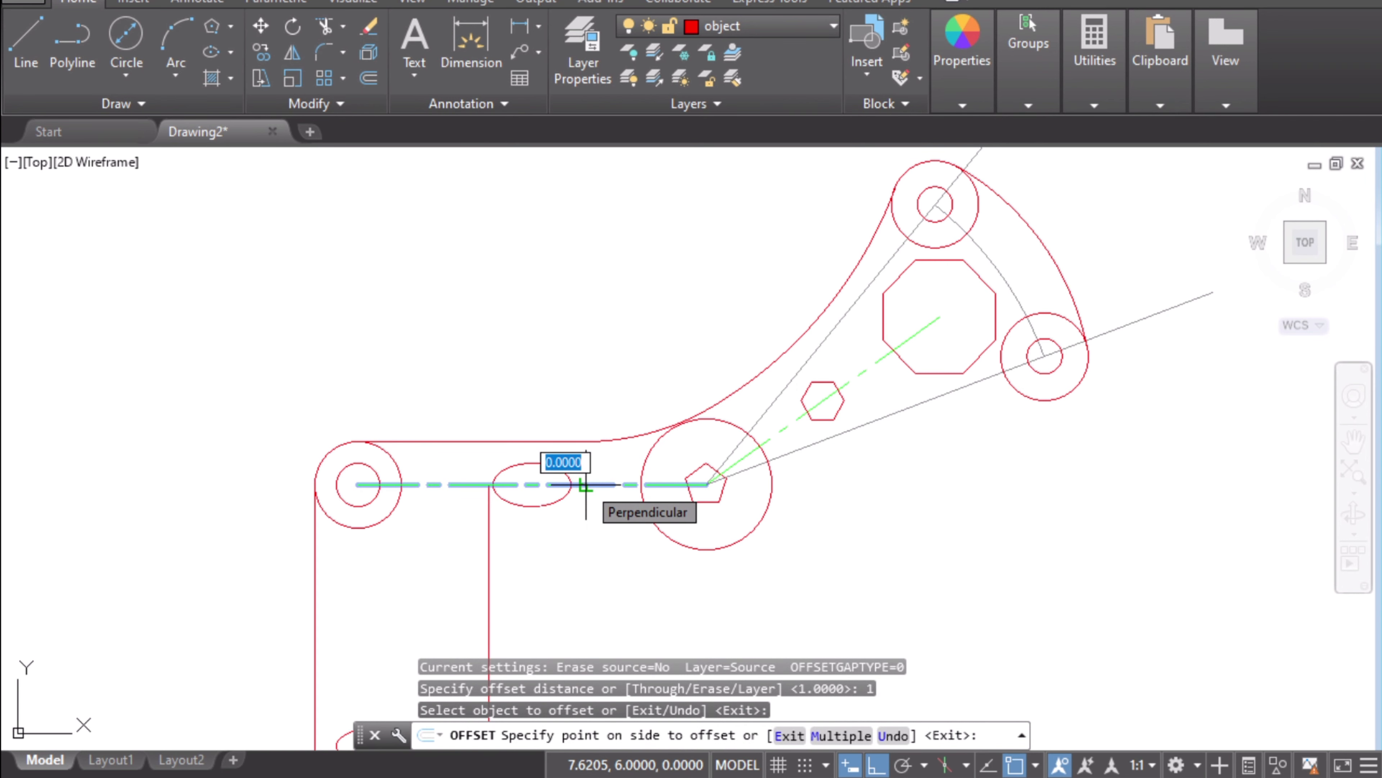
pyautogui.click(579, 624)
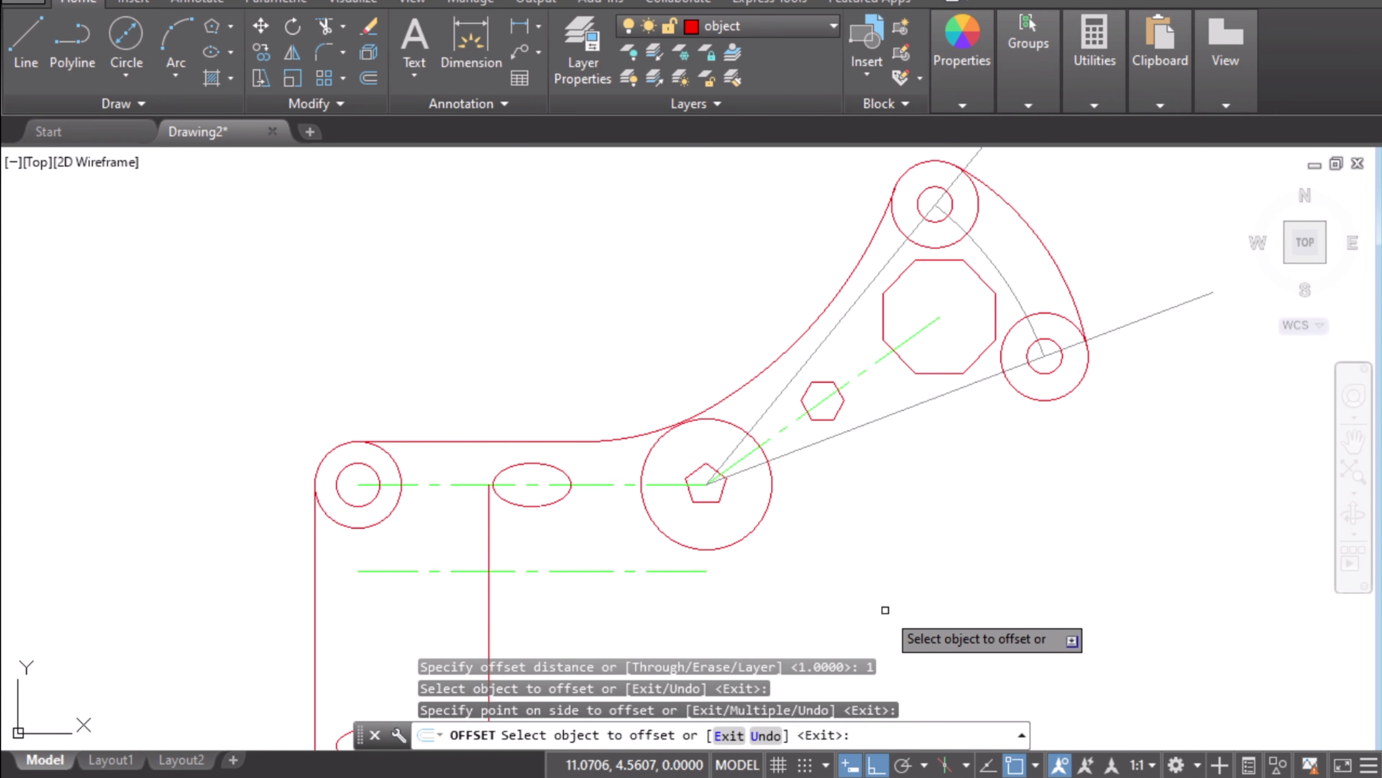
pyautogui.press('Return')
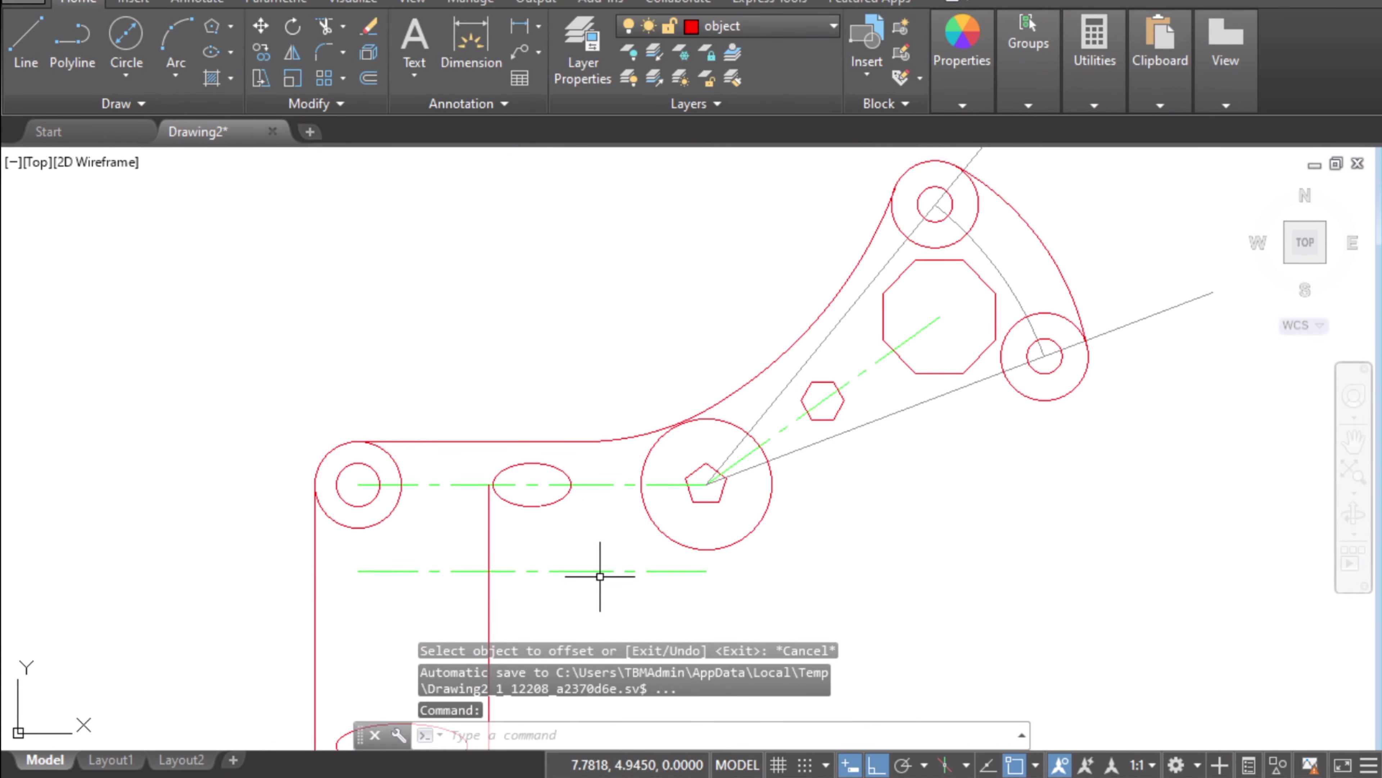
# - Move the offset copy of the horizontal centerline to the object layer and clear the selection
pyautogui.click(596, 571)
pyautogui.click(743, 28)
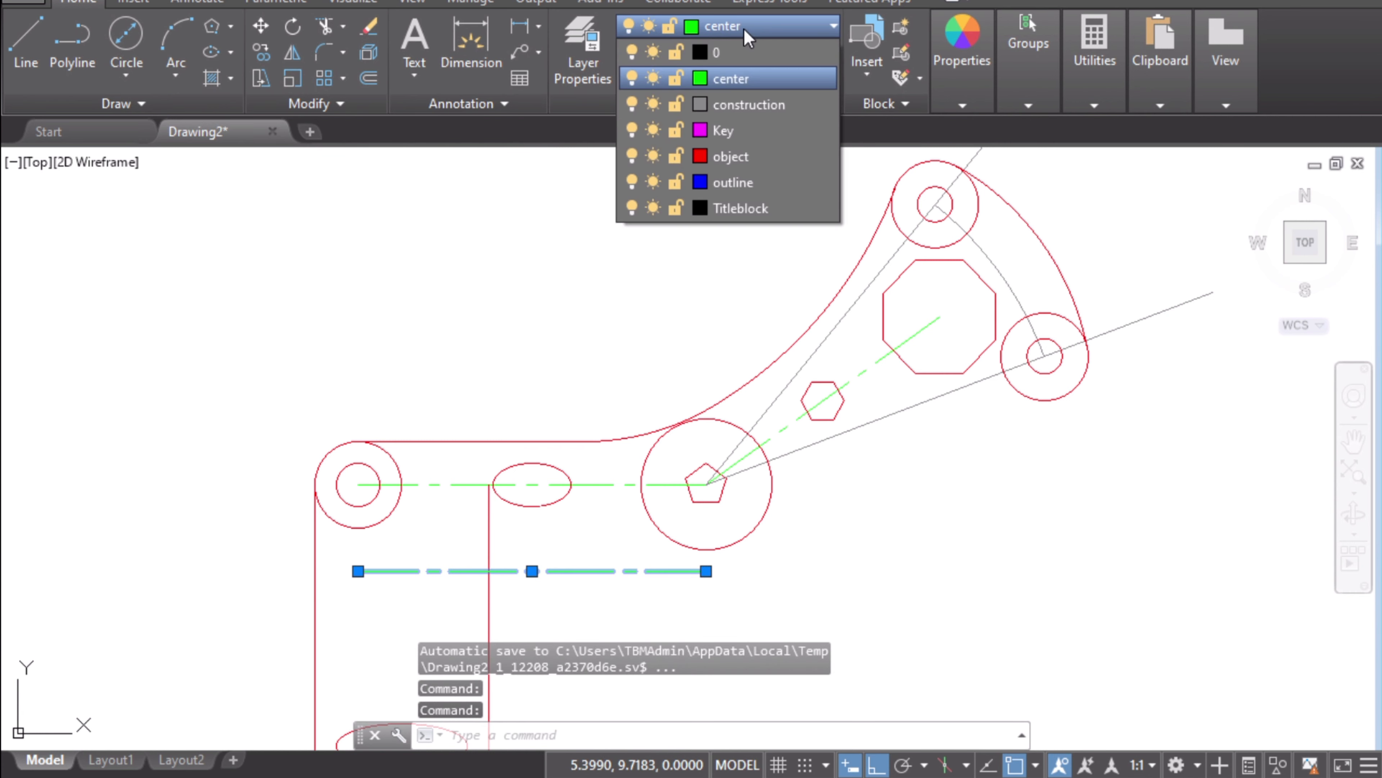
pyautogui.click(730, 158)
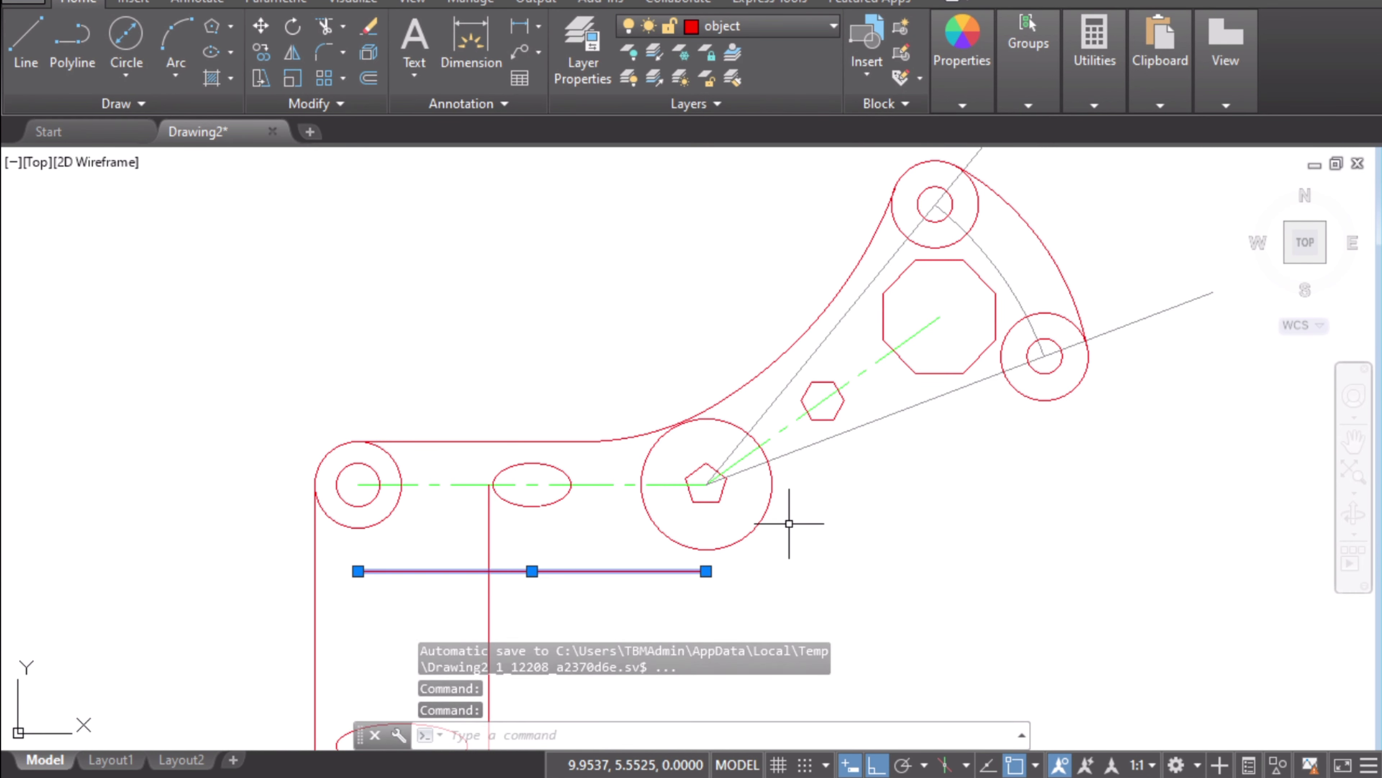
pyautogui.press('Escape')
# - Check the inner corner's fillet radius on the Snip & Sketch reference and return to AutoCAD
pyautogui.moveTo(716, 626)
pyautogui.mouseDown(button='middle')
pyautogui.moveTo(731, 435)
pyautogui.moveTo(813, 423)
pyautogui.mouseUp(button='middle')
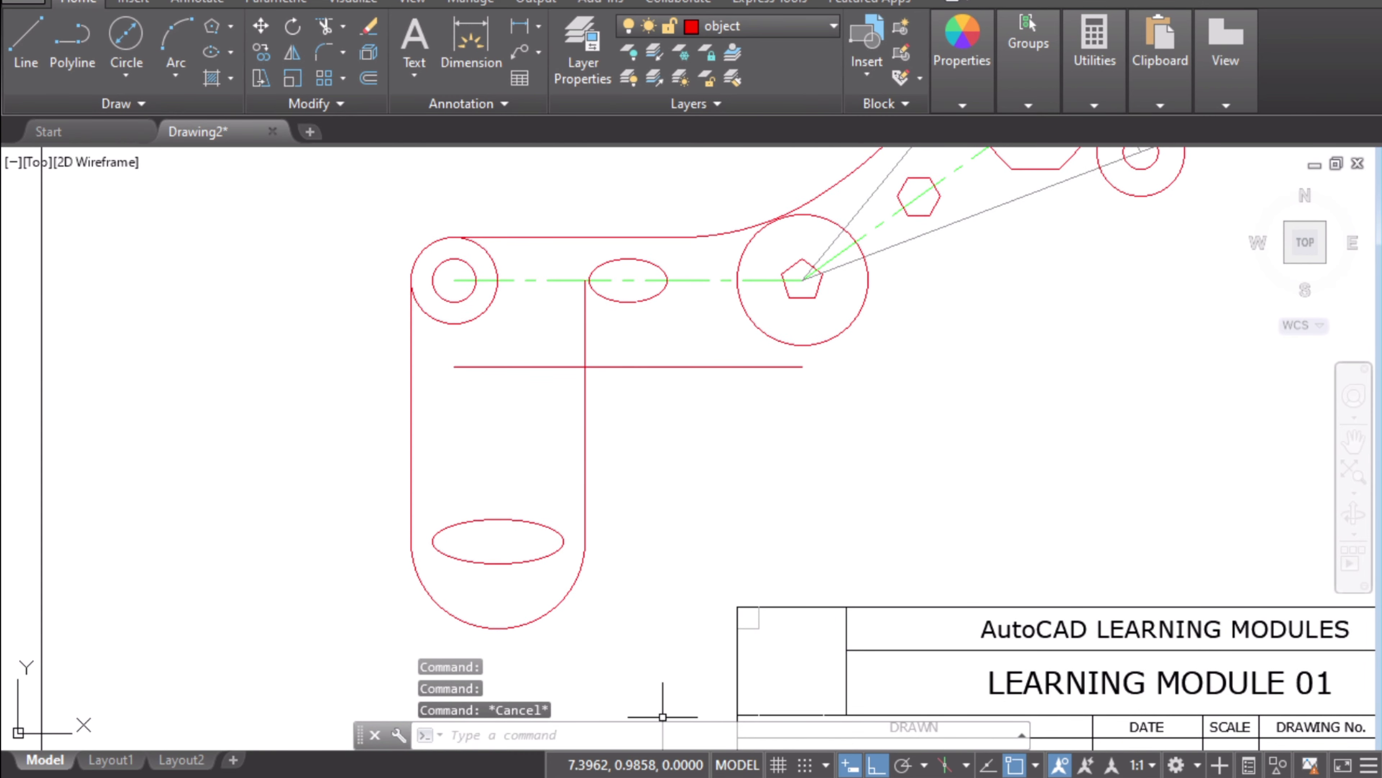
pyautogui.hotkey('alt', 'Tab')
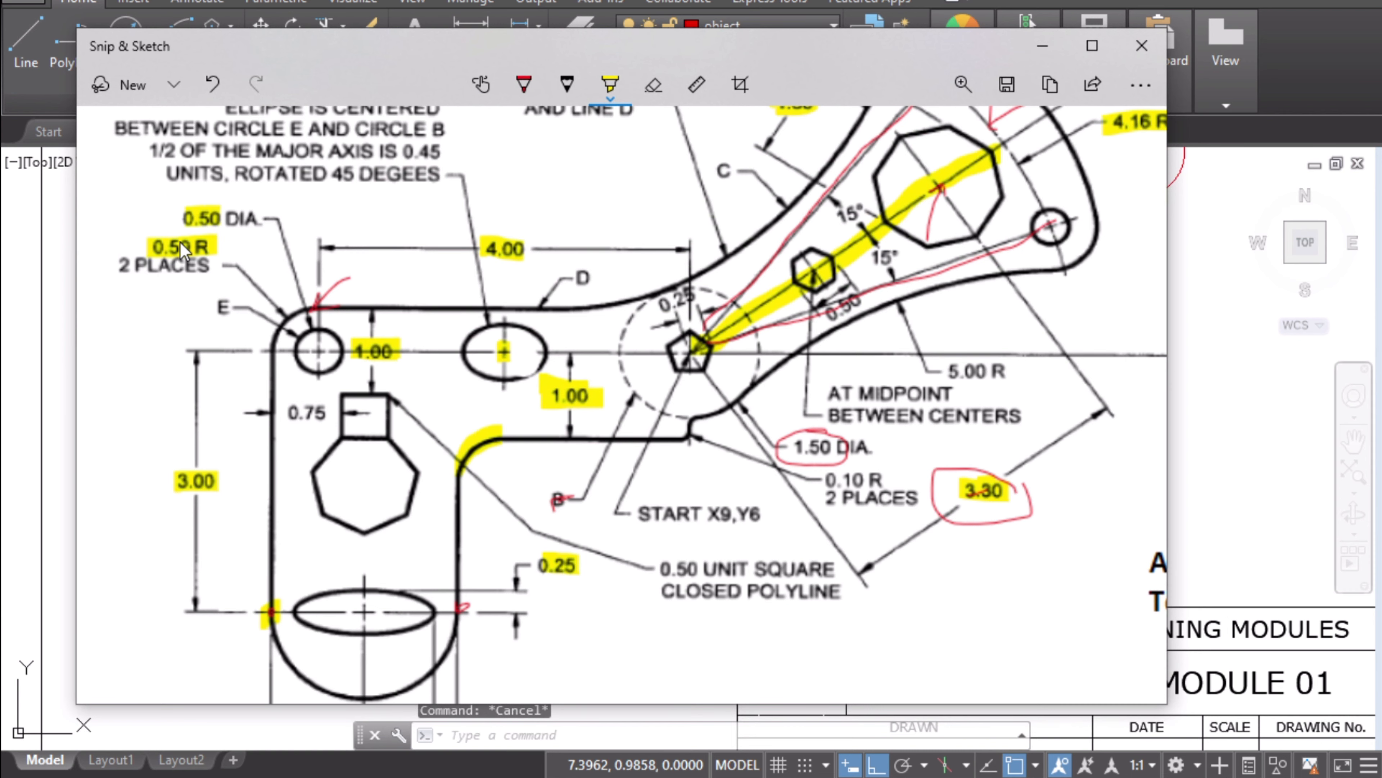
pyautogui.click(1042, 46)
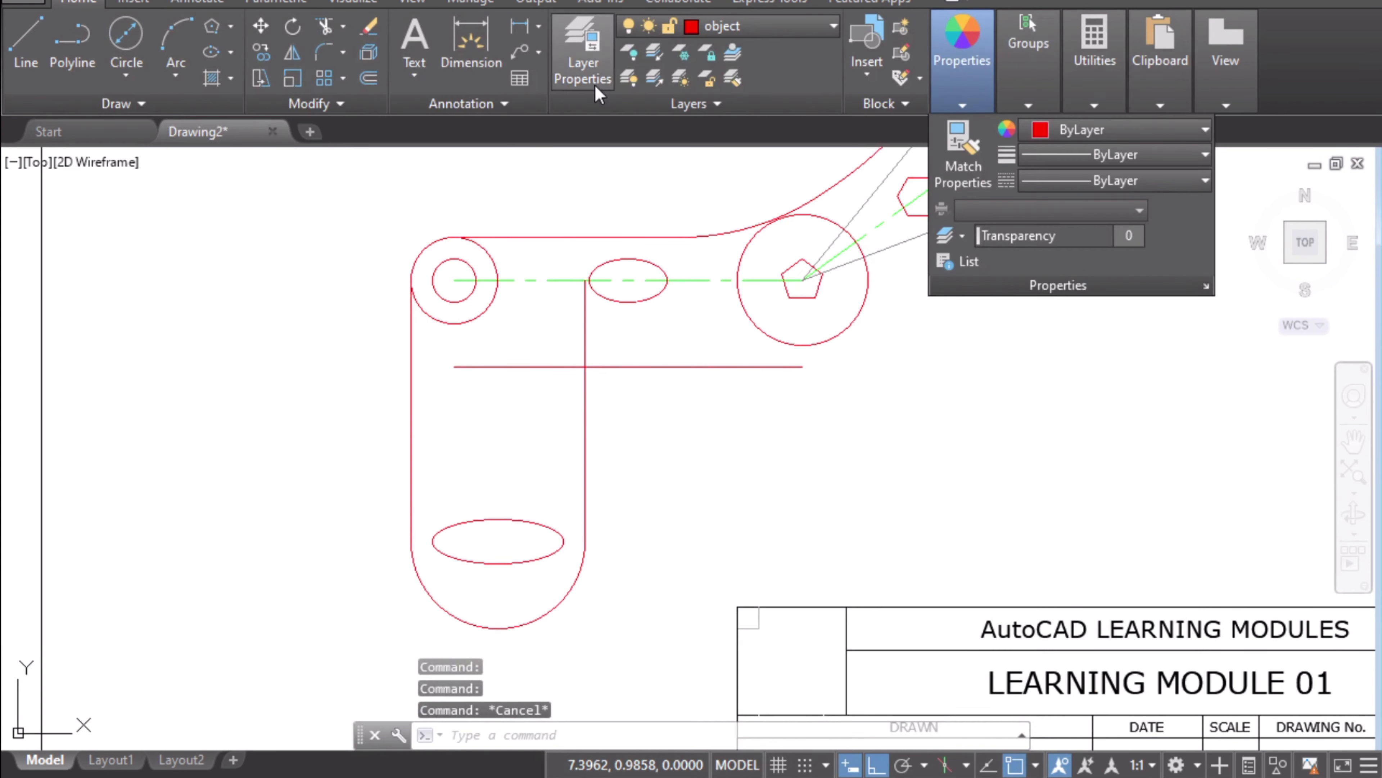
# - Fillet the vertical leg's inner edge to the new lower horizontal edge with radius 0.5
pyautogui.click(331, 53)
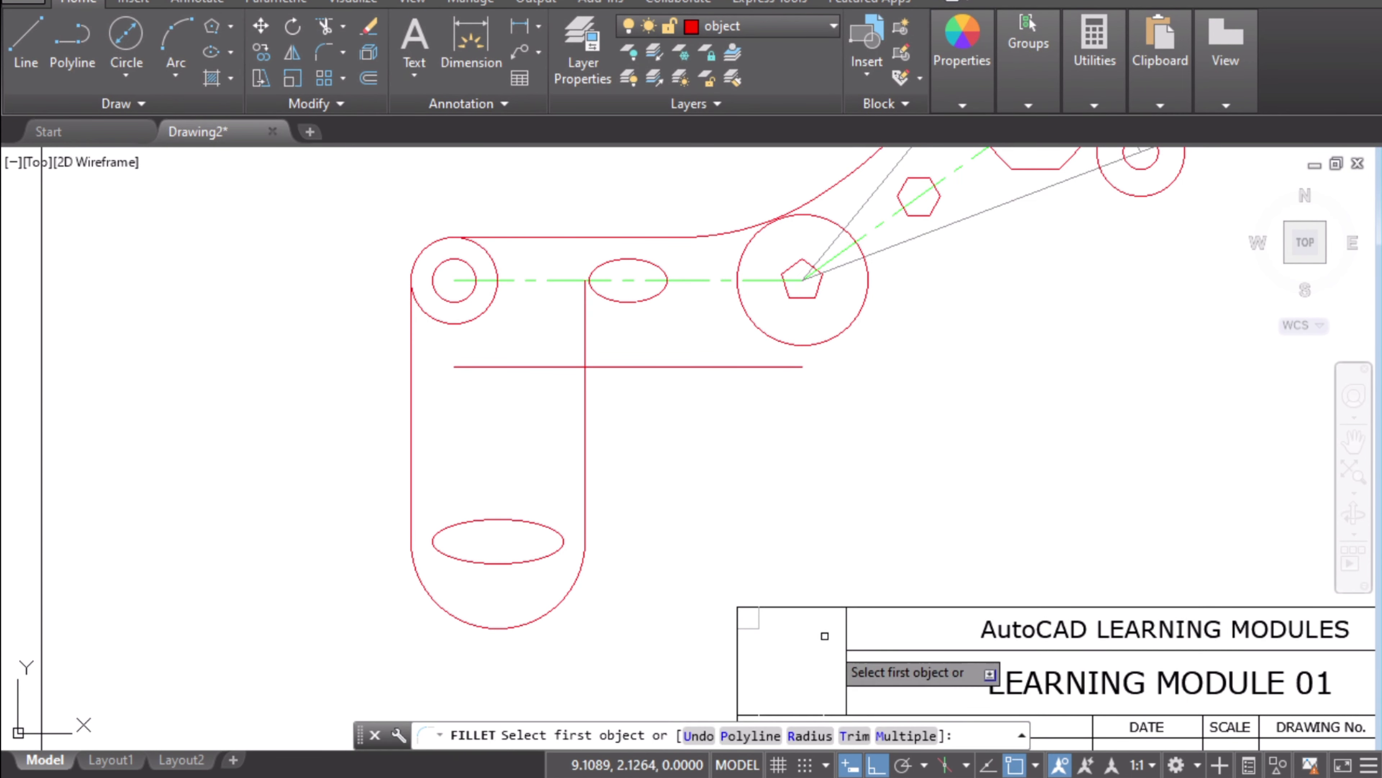
pyautogui.click(817, 737)
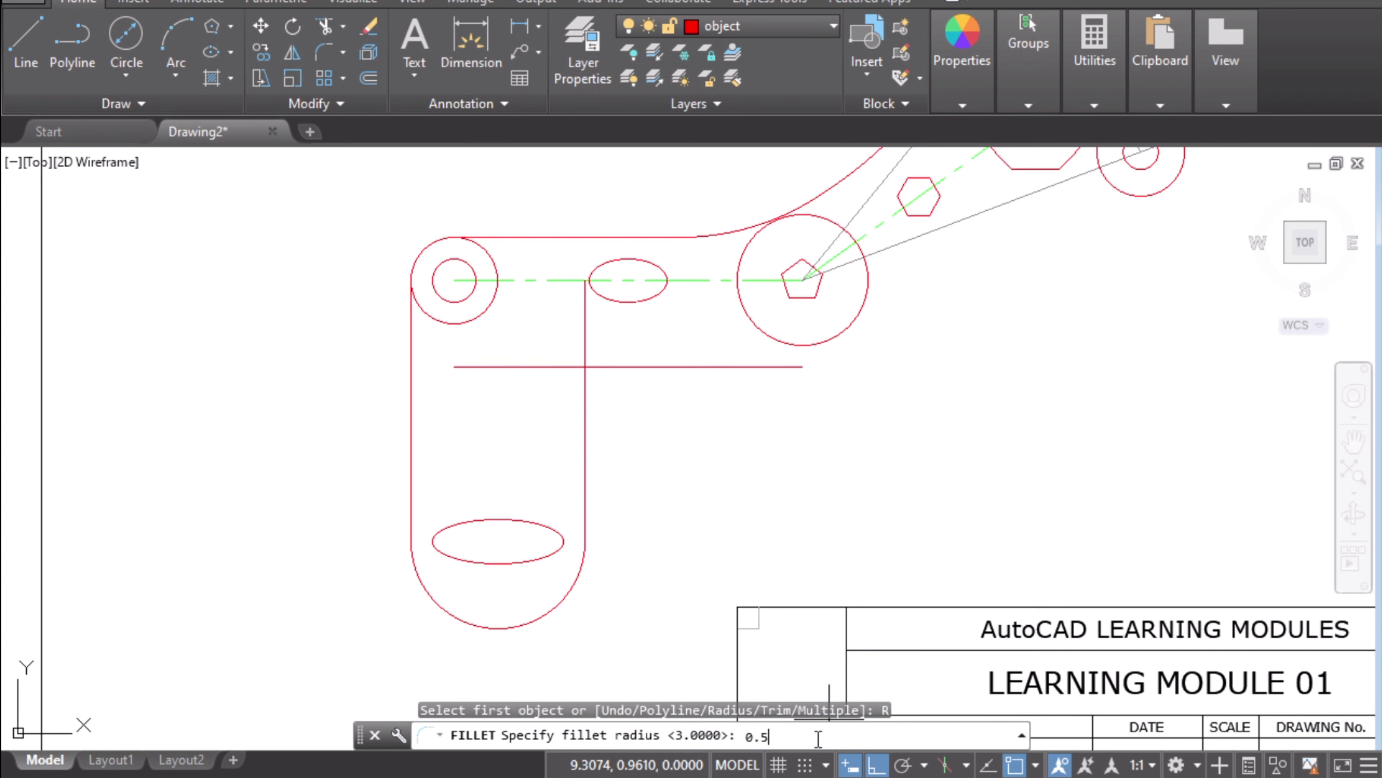
pyautogui.press('Return')
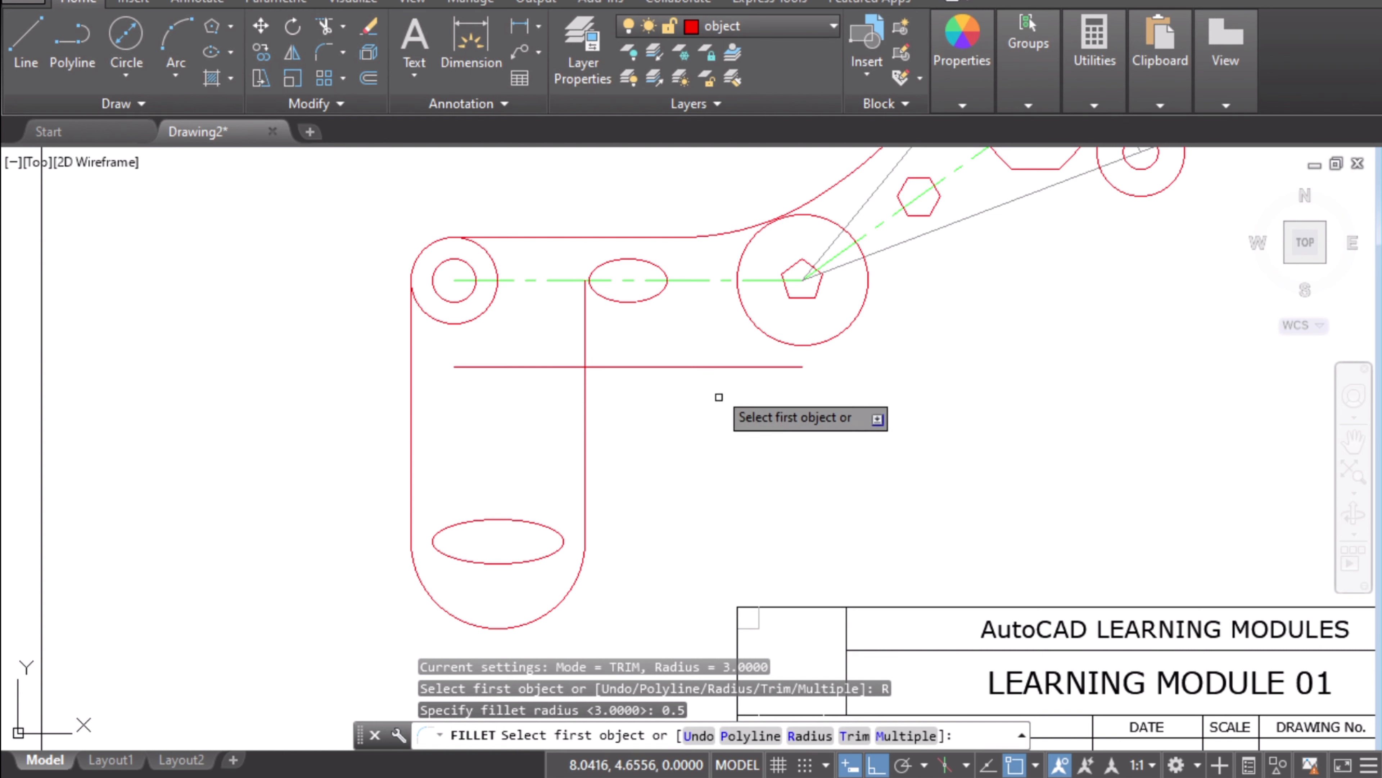
pyautogui.click(584, 396)
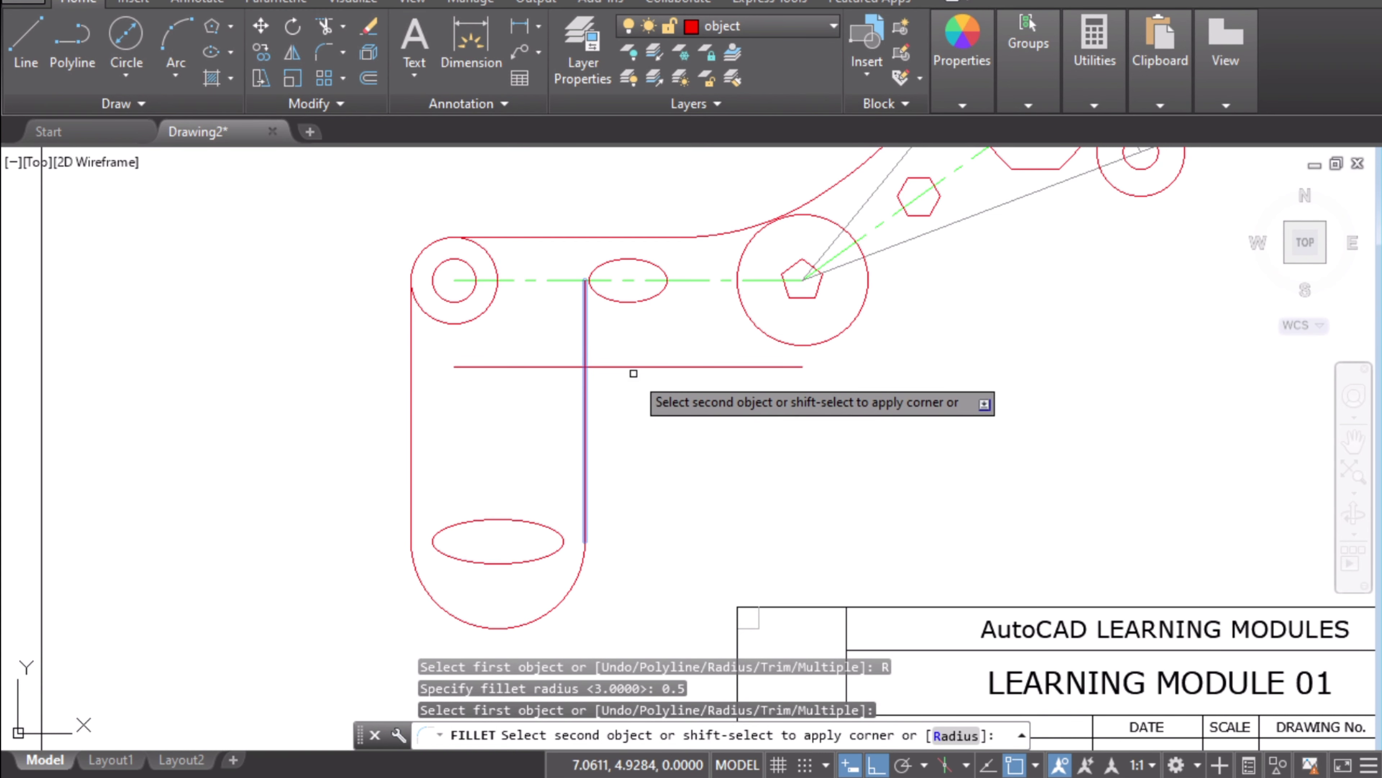
pyautogui.click(632, 366)
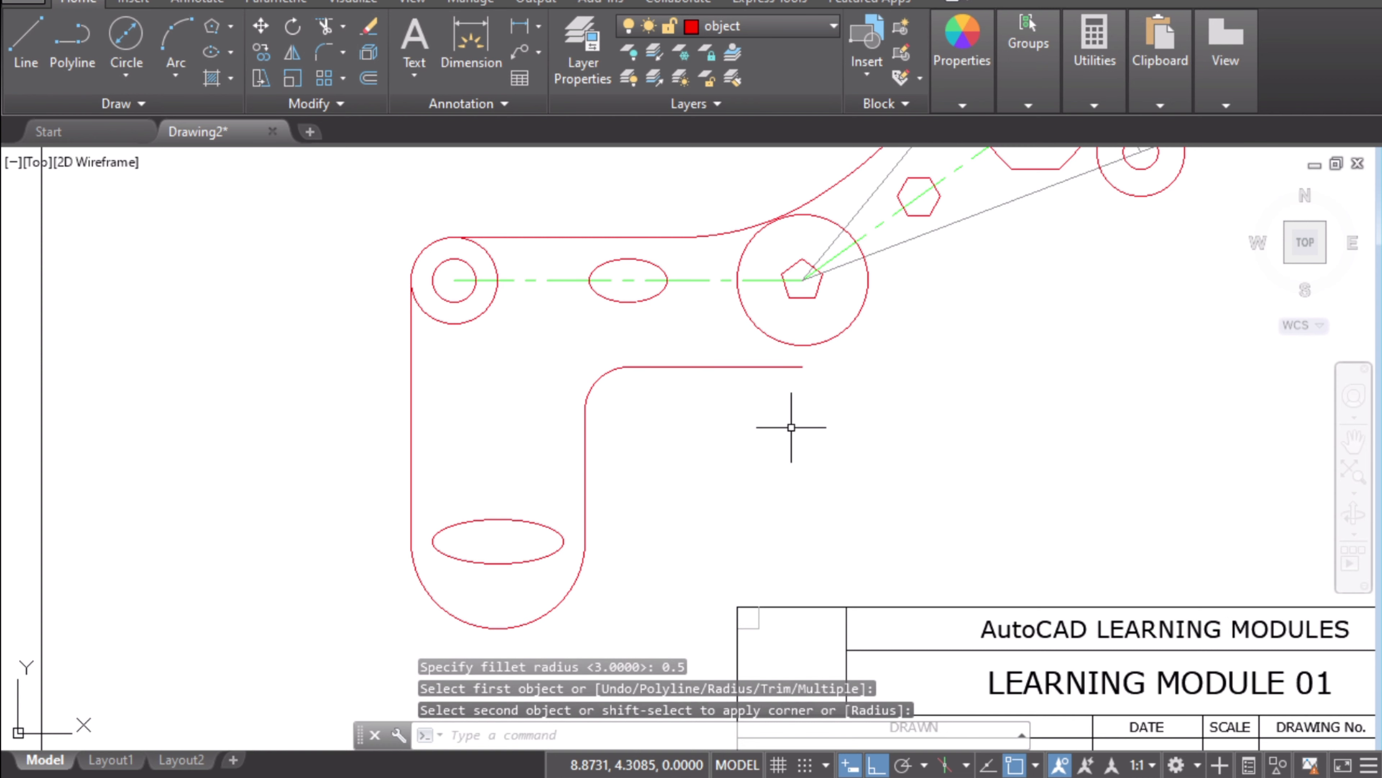
pyautogui.scroll(4, 672, 468)
pyautogui.moveTo(599, 455); pyautogui.dragTo(699, 601, button='middle')
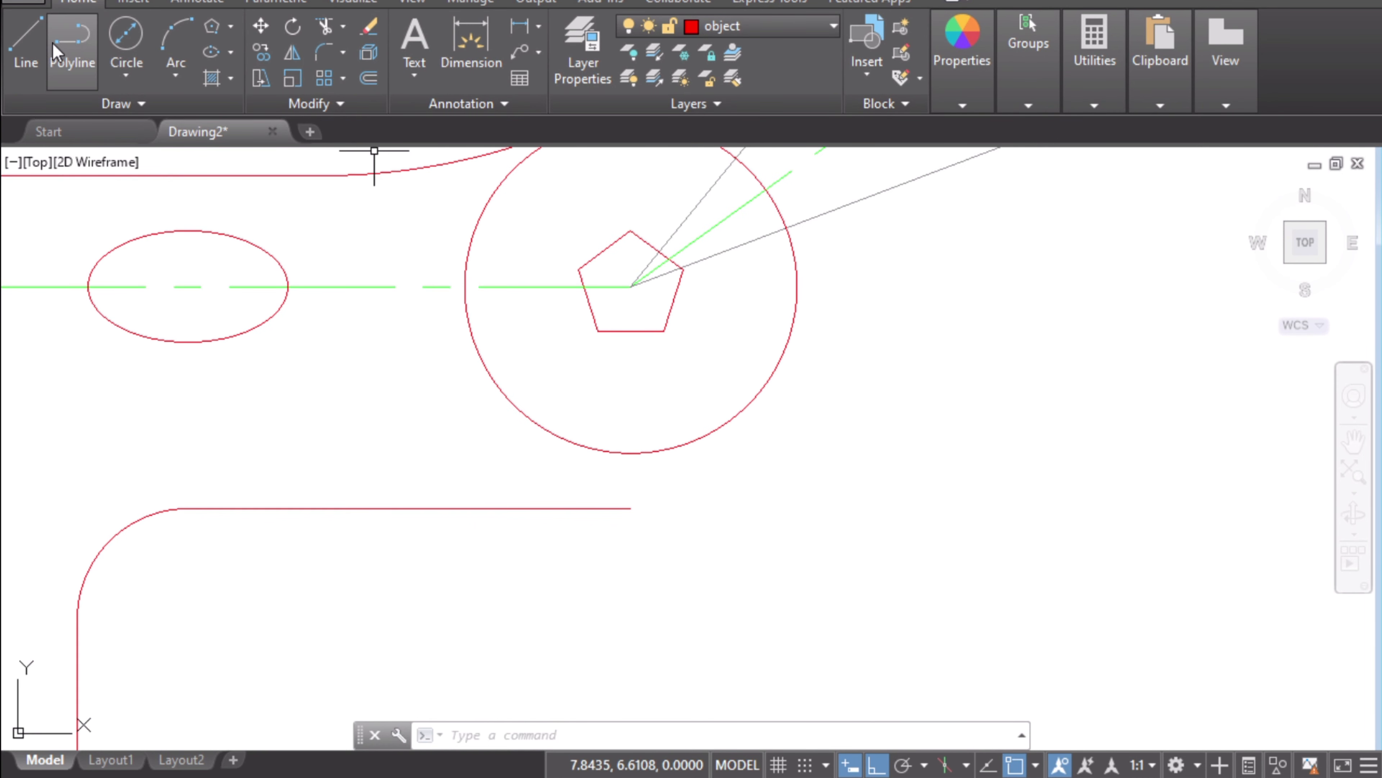
# - Draw a vertical line from the lower horizontal edge's free end up to the bottom quadrant of the circle around the pentagon
pyautogui.click(27, 49)
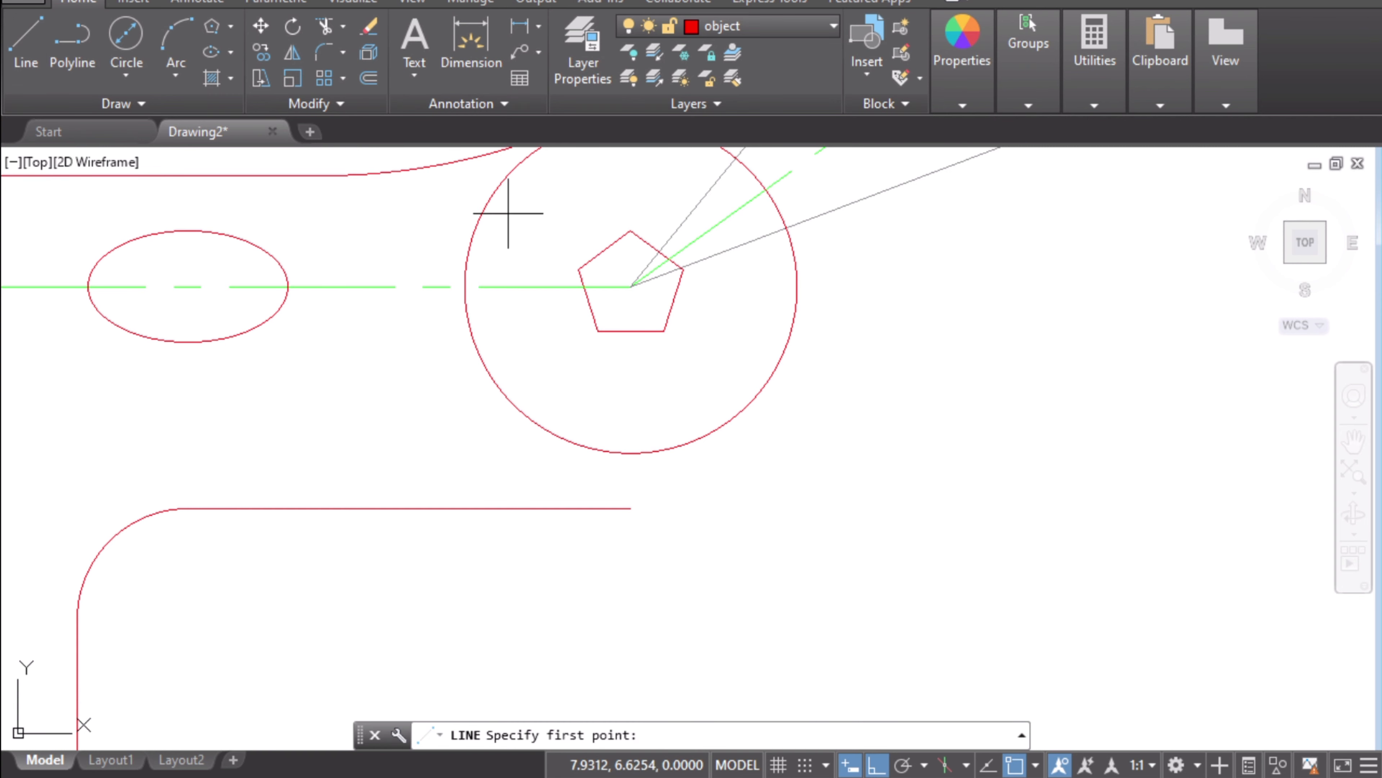
pyautogui.click(630, 508)
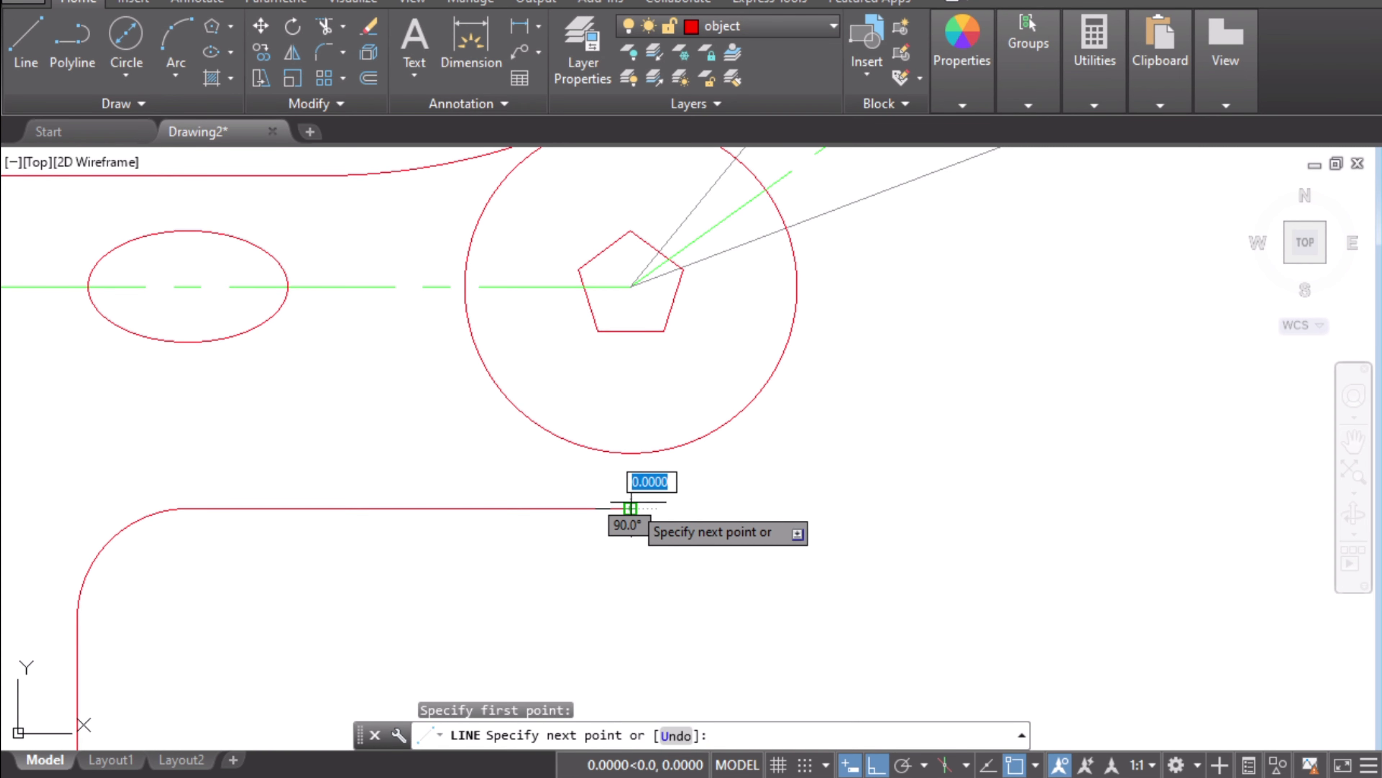
pyautogui.click(630, 452)
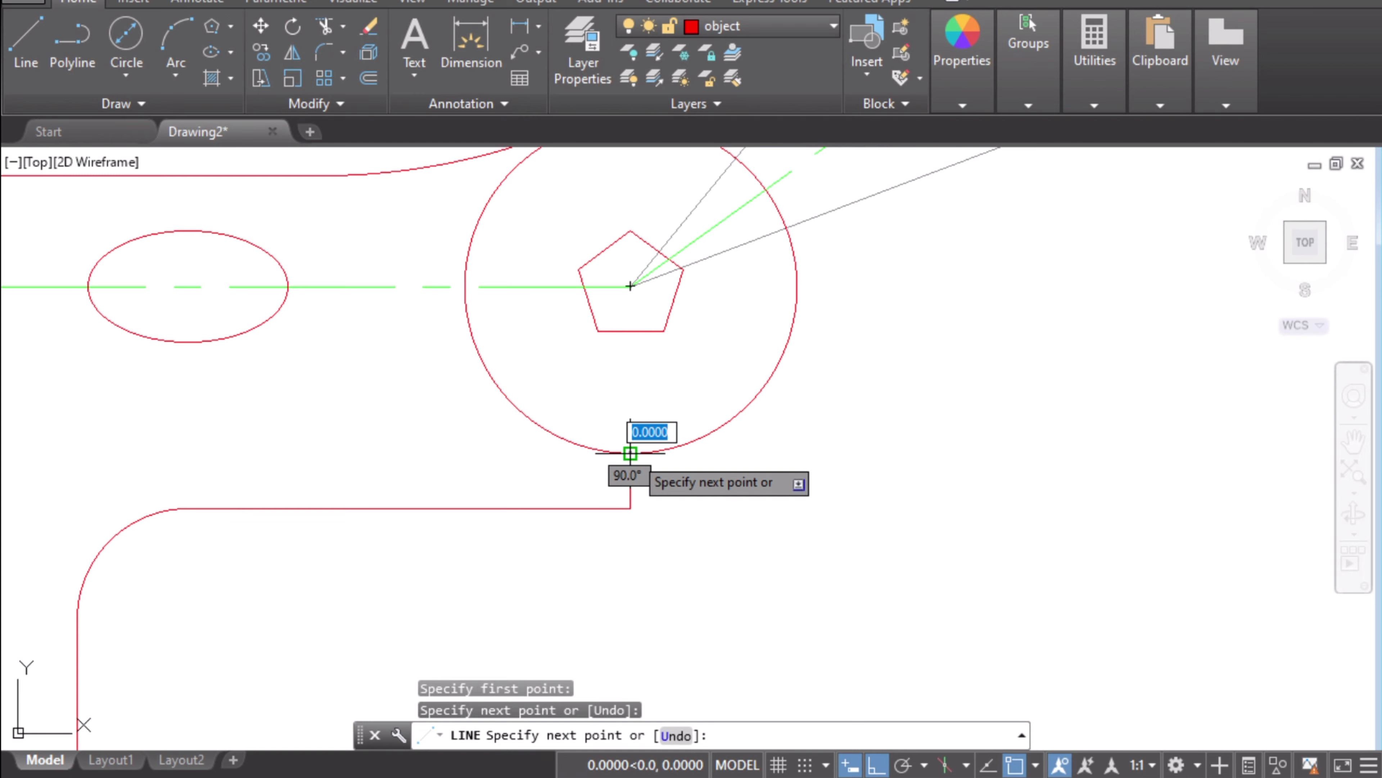
pyautogui.press('Escape')
# - Fillet the corner between the lower horizontal edge and the short vertical line with radius 0.1, checking the radius on the Snip & Sketch reference
pyautogui.hotkey('alt', 'Tab')
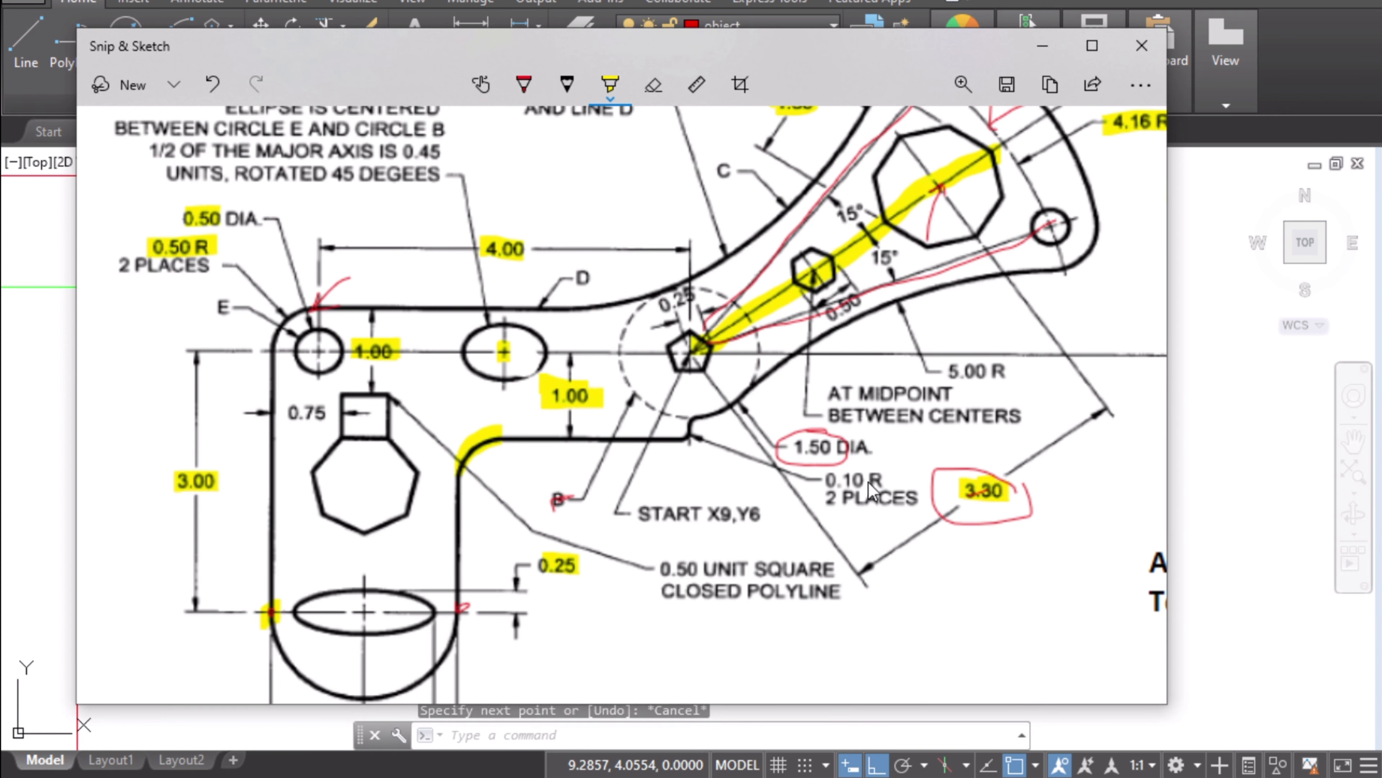
pyautogui.click(1042, 45)
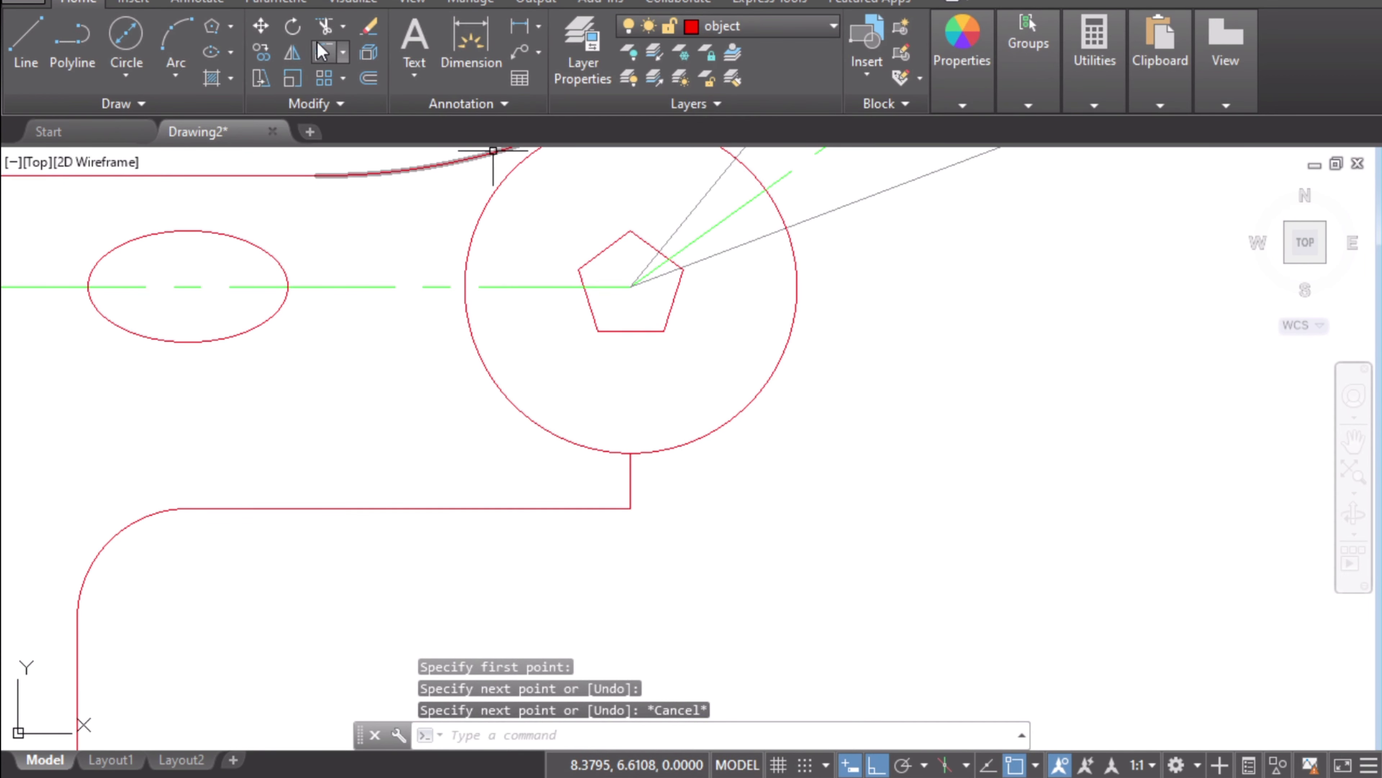
pyautogui.click(323, 52)
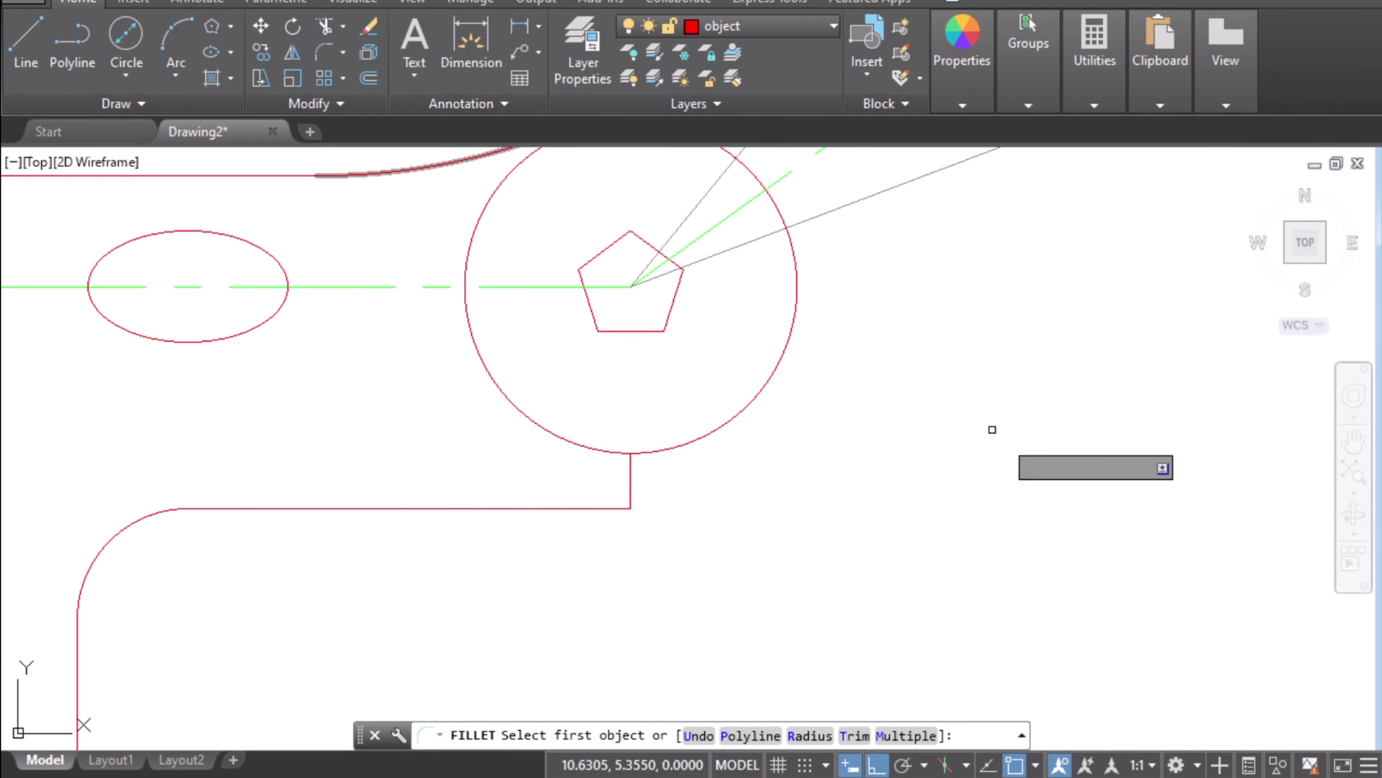
pyautogui.click(915, 737)
pyautogui.click(813, 735)
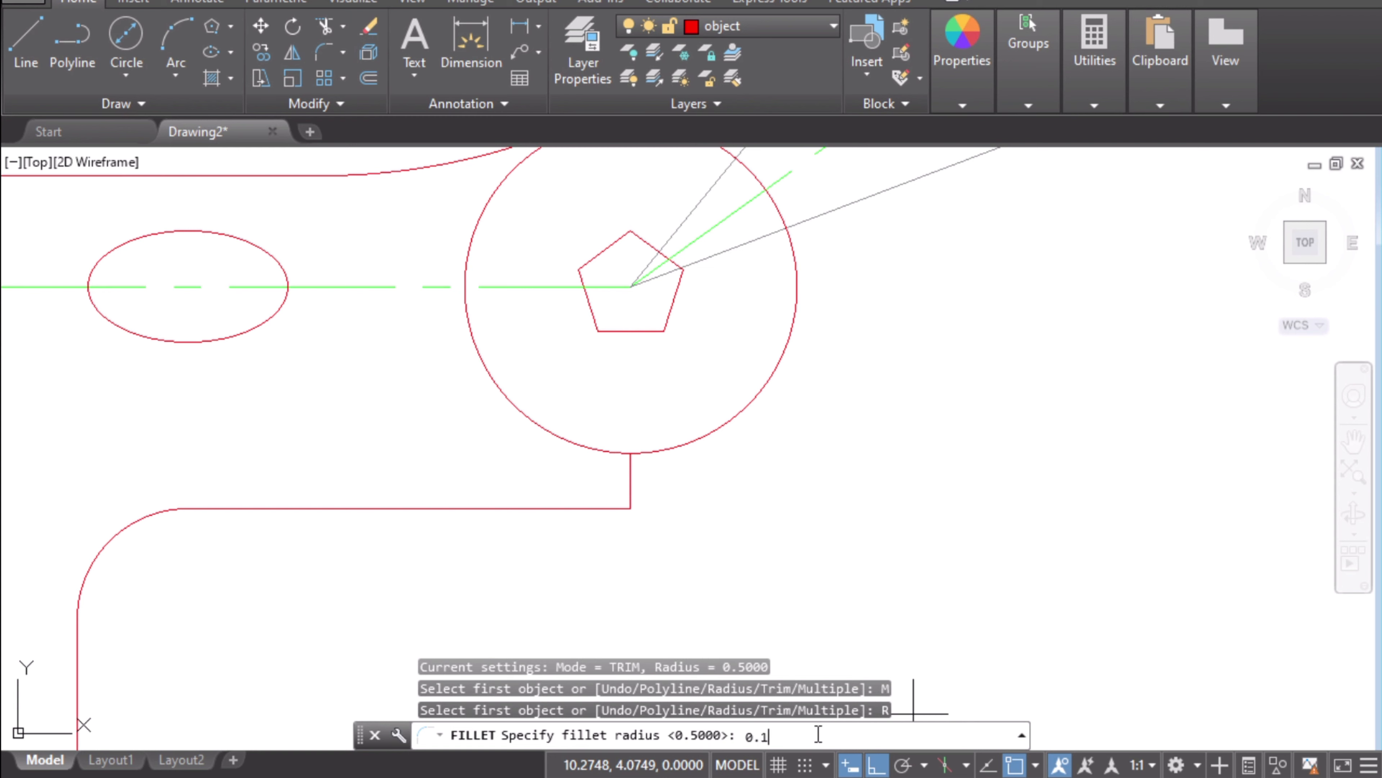
pyautogui.write('0.1')
pyautogui.press('Return')
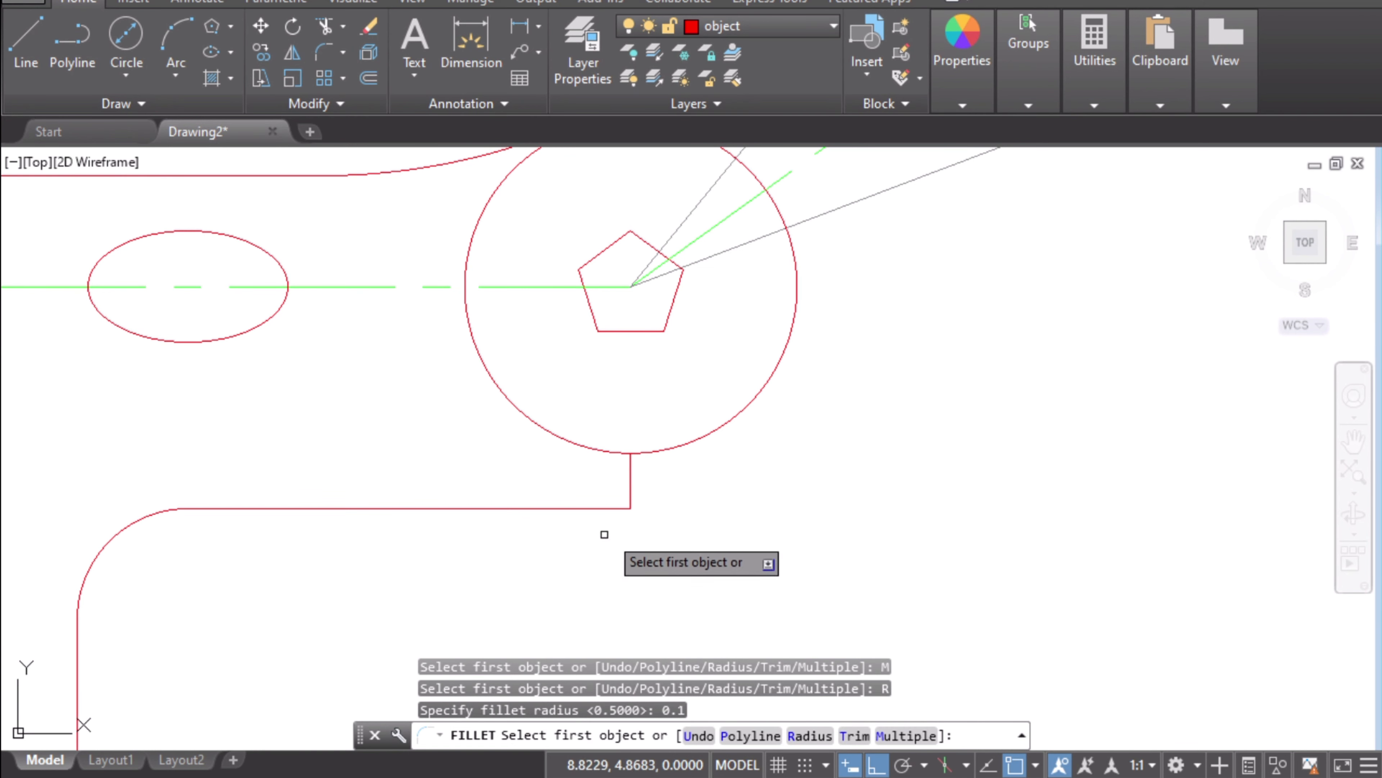
pyautogui.scroll(4, 619, 511)
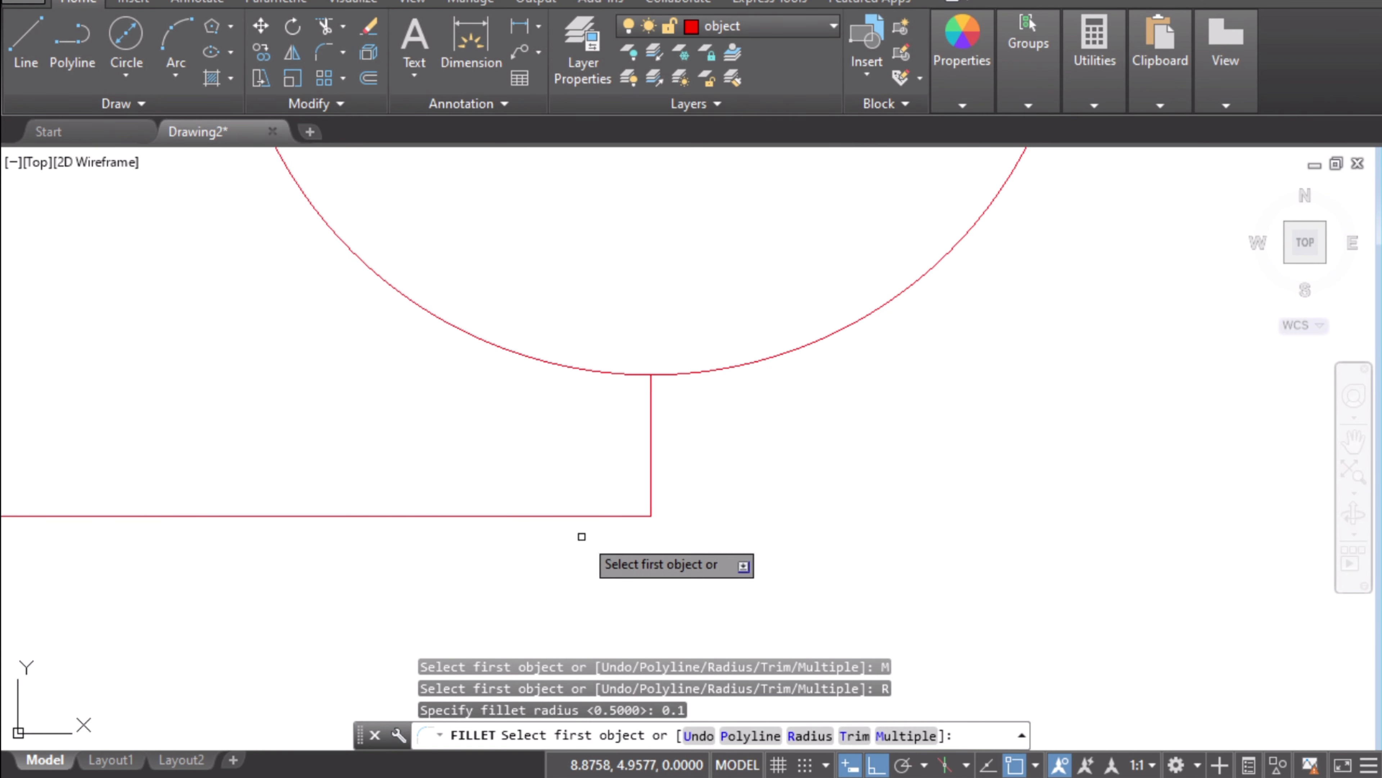
pyautogui.click(611, 514)
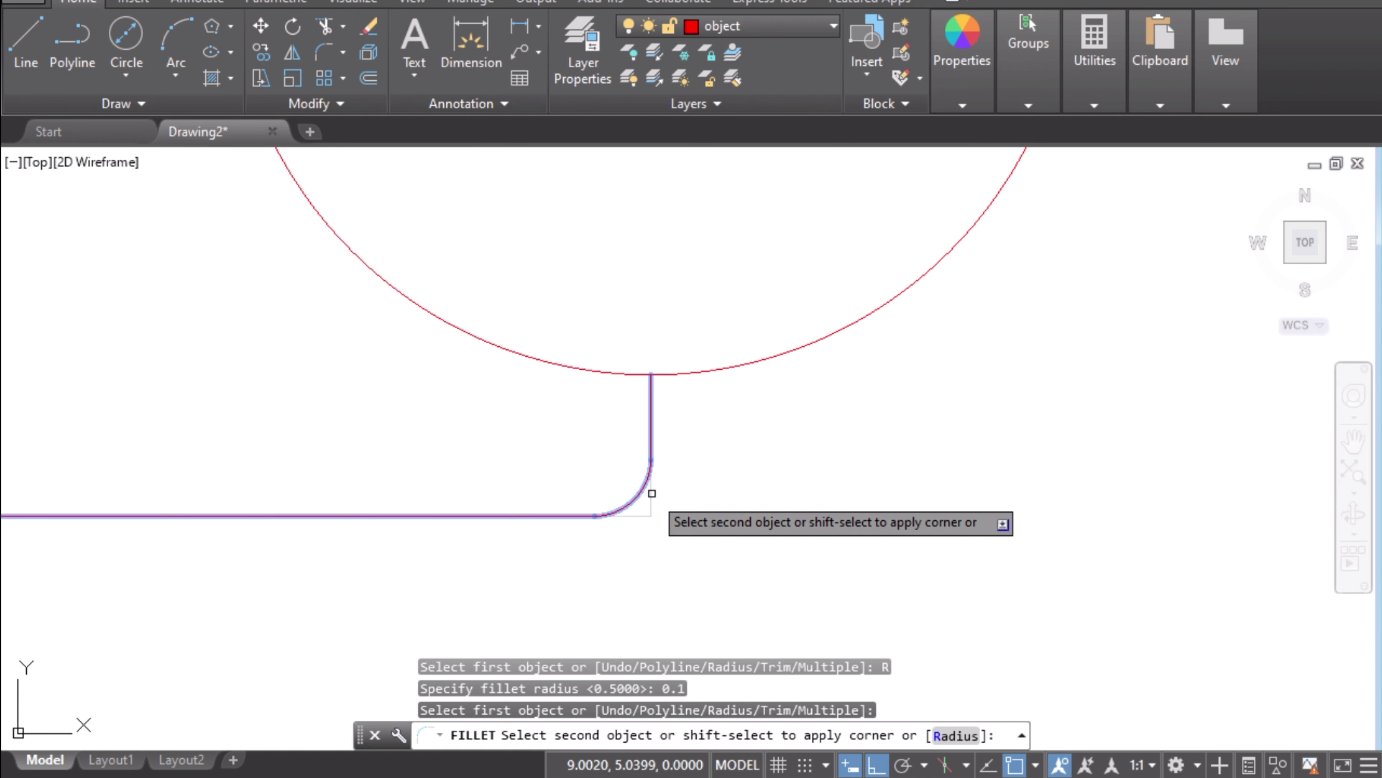
pyautogui.click(651, 488)
# - Fillet the short vertical line to the circle around the pentagon with the same 0.1 radius and end the command
pyautogui.click(651, 382)
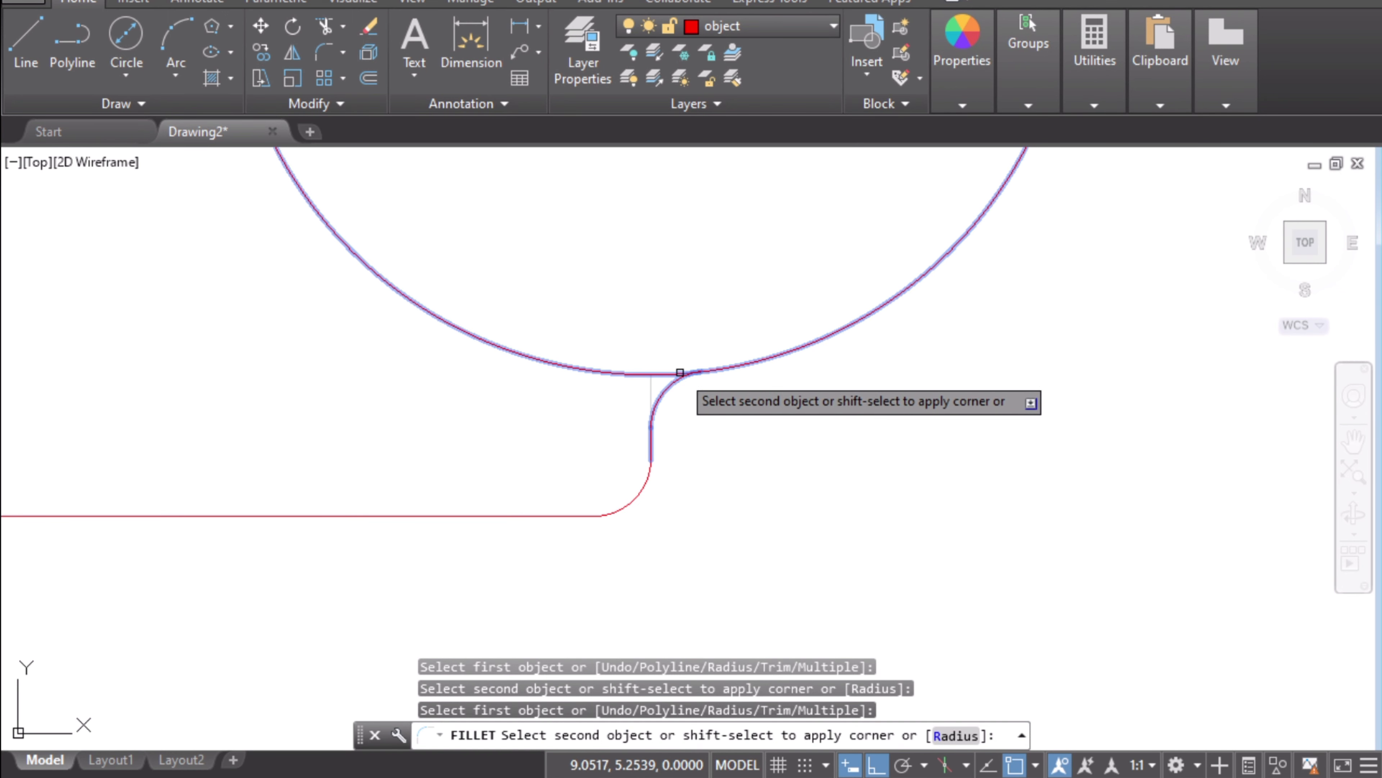
pyautogui.click(681, 372)
pyautogui.press('Escape')
pyautogui.scroll(-2, 824, 424)
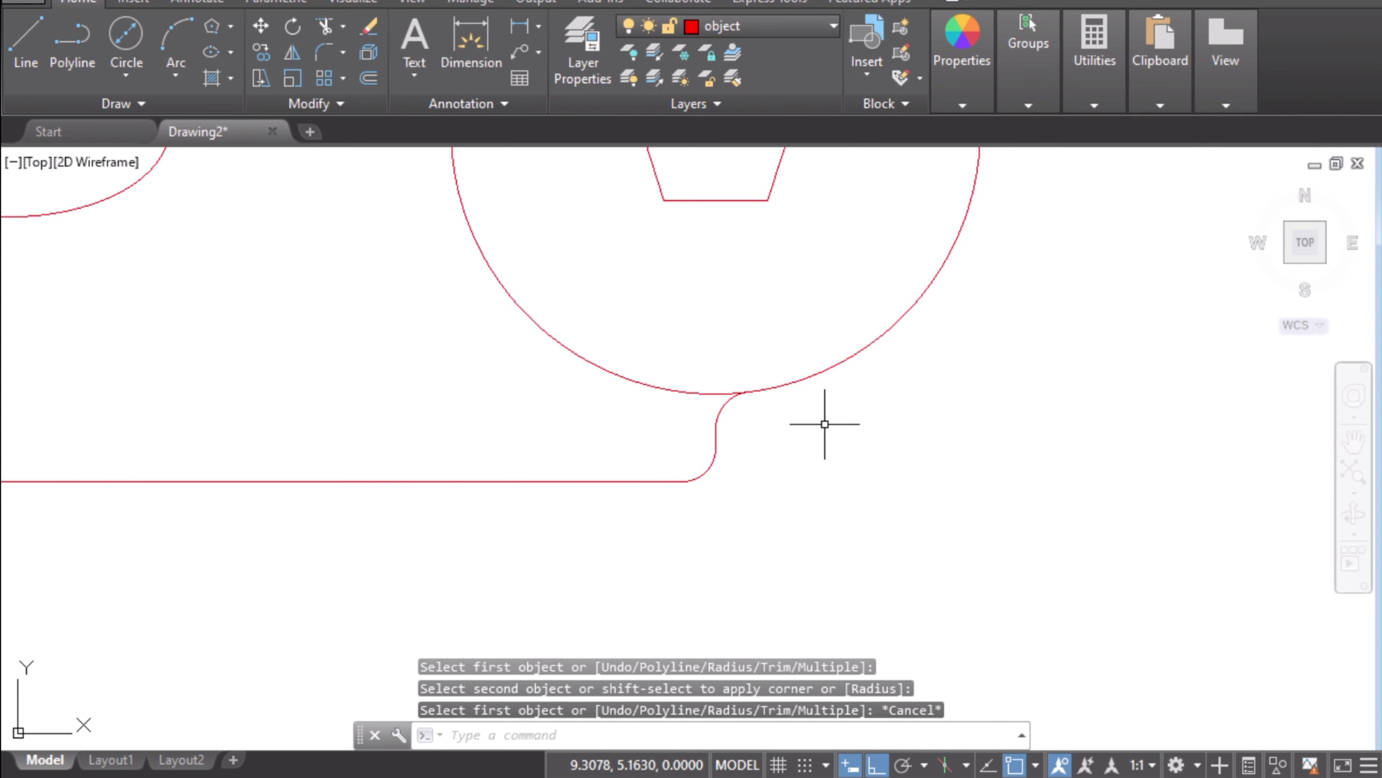
# - Check the radius of the arm's lower curve on the Snip & Sketch reference and return to AutoCAD
pyautogui.scroll(-1, 832, 424)
pyautogui.moveTo(895, 414); pyautogui.dragTo(816, 538, button='middle')
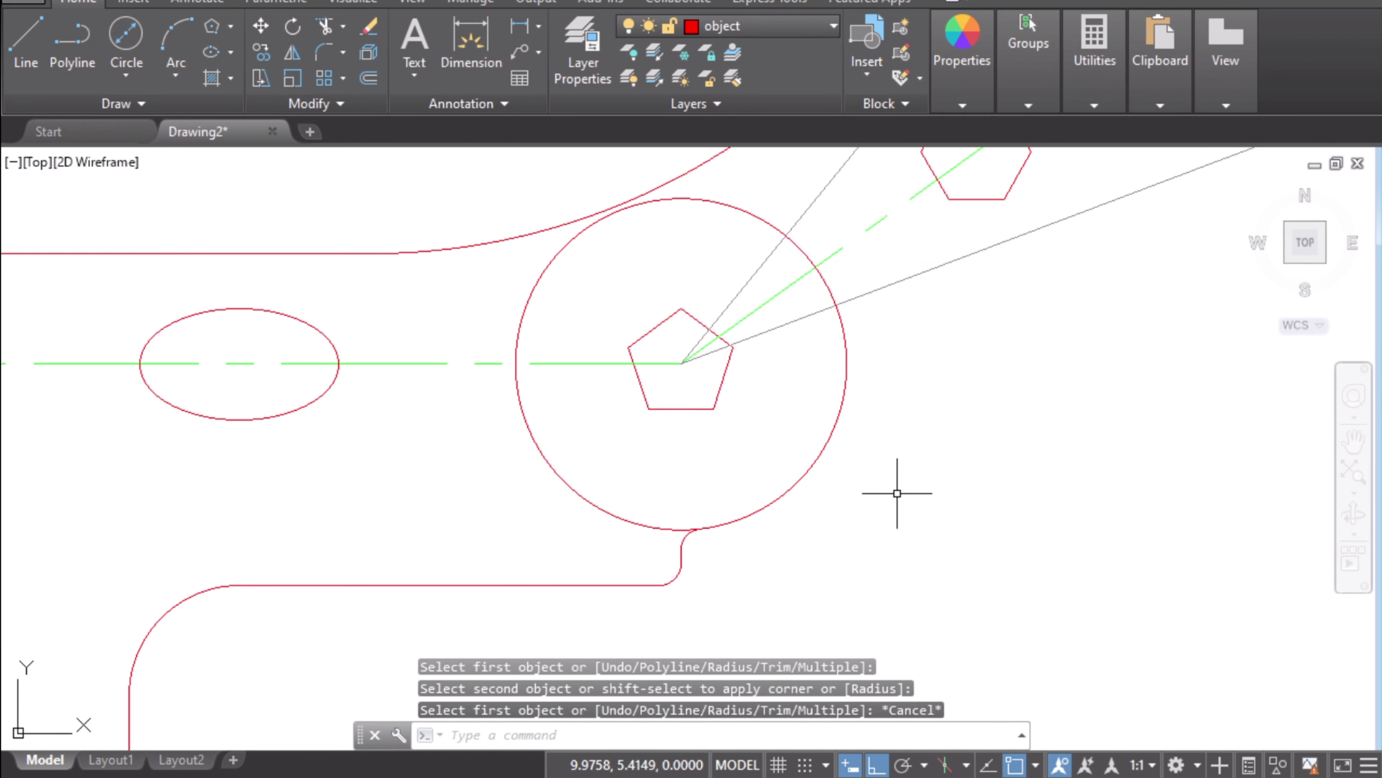
pyautogui.scroll(-2, 897, 492)
pyautogui.scroll(-1, 979, 488)
pyautogui.moveTo(1080, 487); pyautogui.dragTo(860, 509, button='middle')
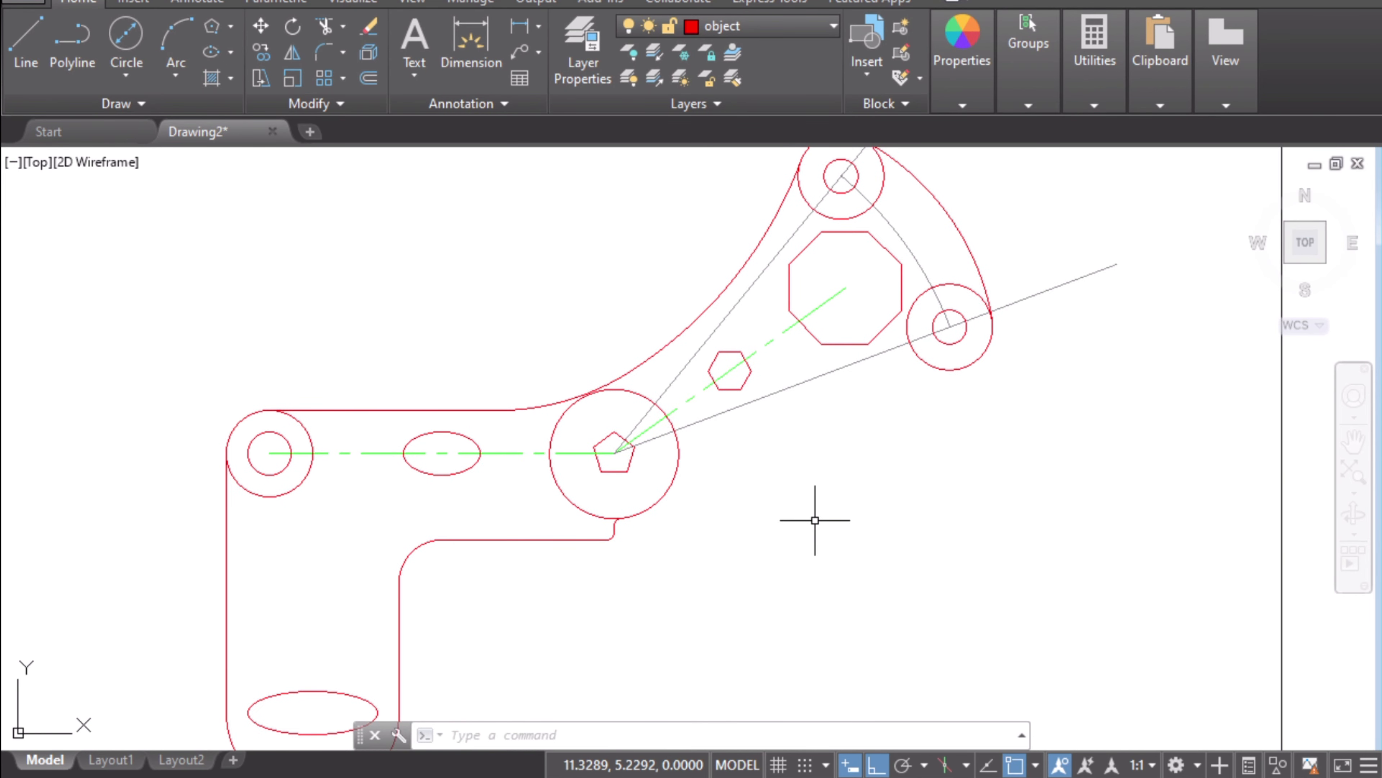
pyautogui.scroll(-2, 815, 520)
pyautogui.scroll(1, 756, 485)
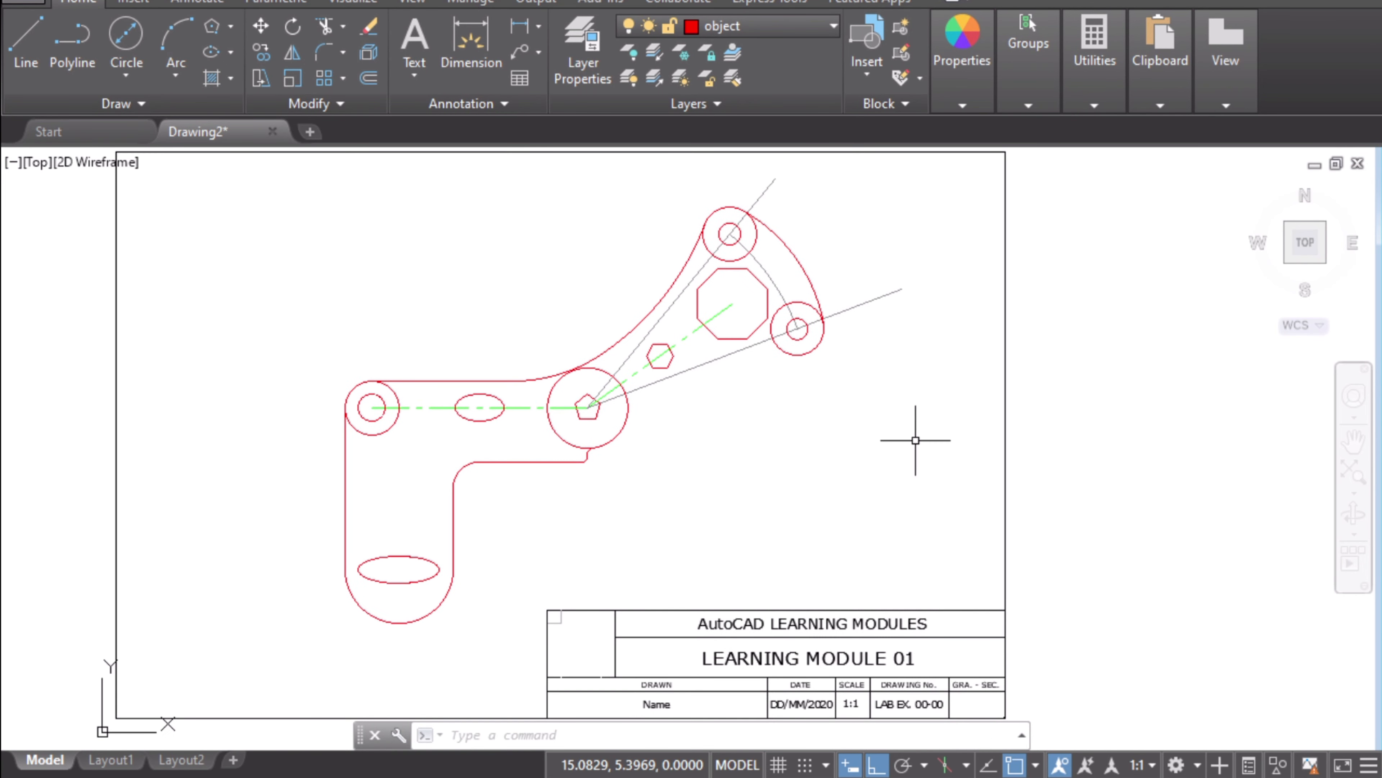
pyautogui.scroll(2, 748, 465)
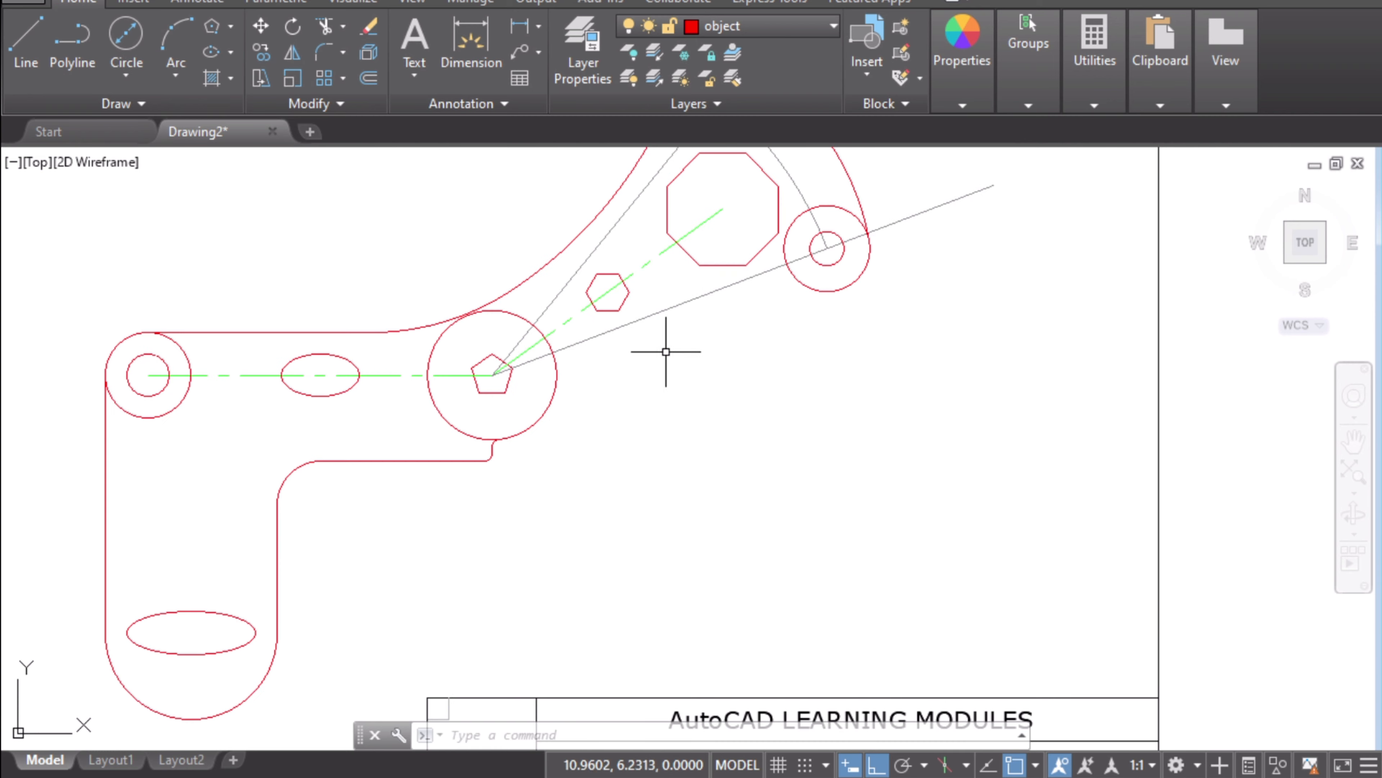
pyautogui.hotkey('alt', 'Tab')
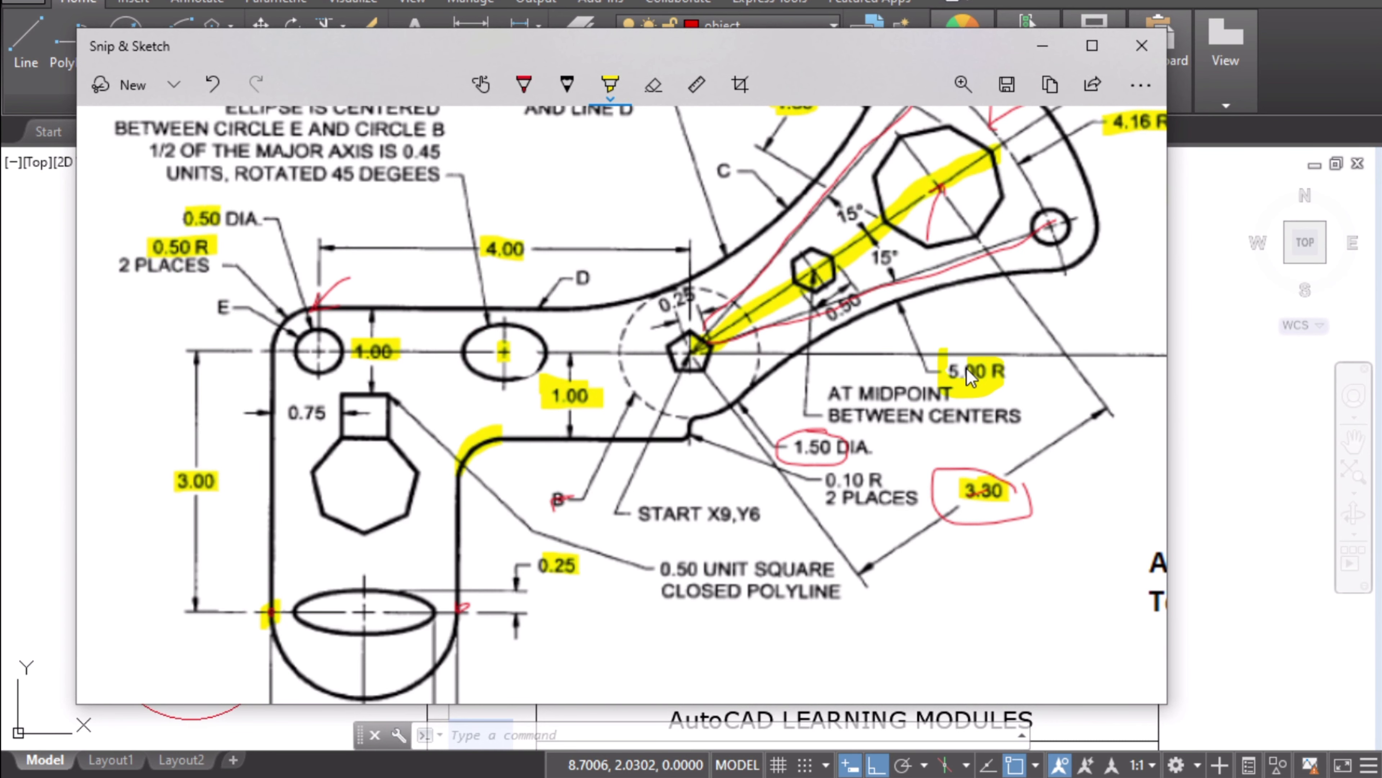
pyautogui.click(1042, 45)
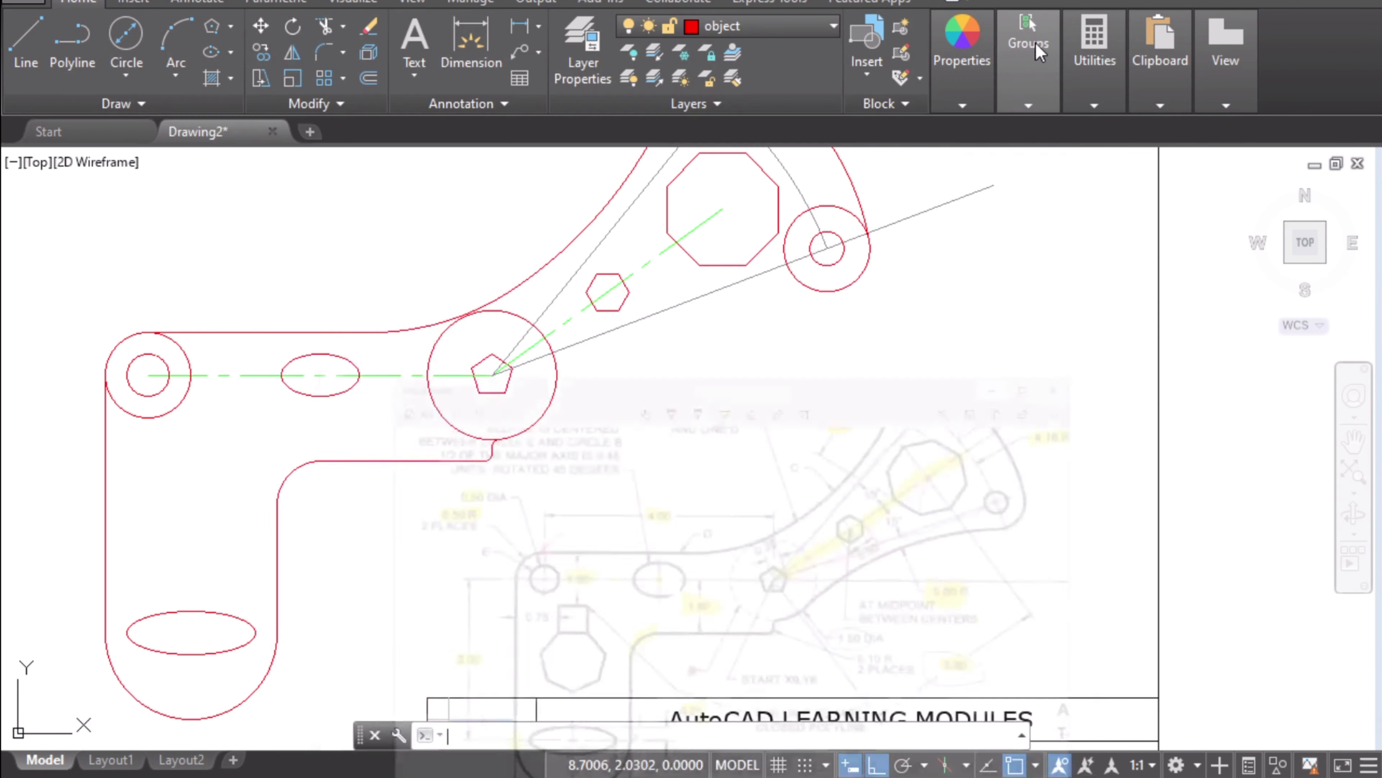
# - Fillet the circle around the pentagon to the arm's lower outer end circle with radius 5
pyautogui.click(317, 52)
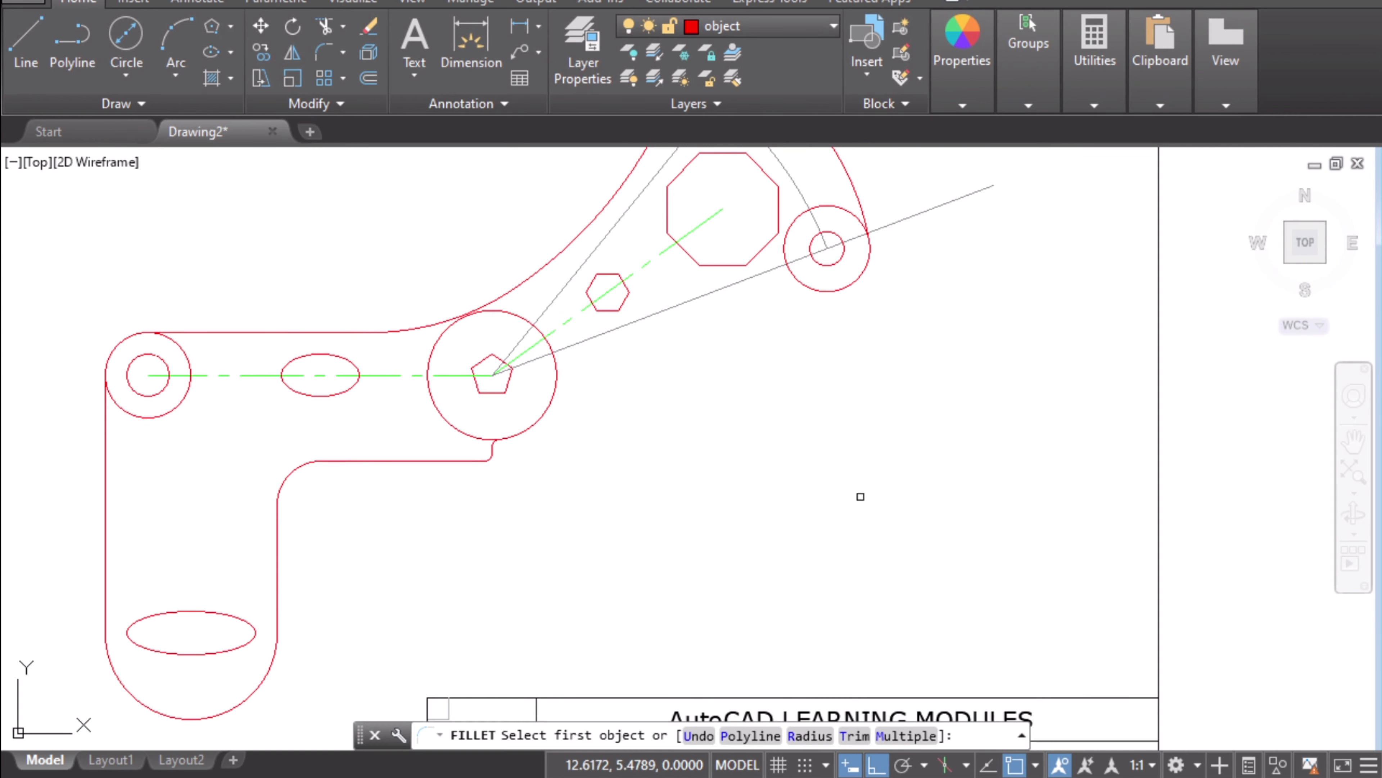
pyautogui.click(810, 735)
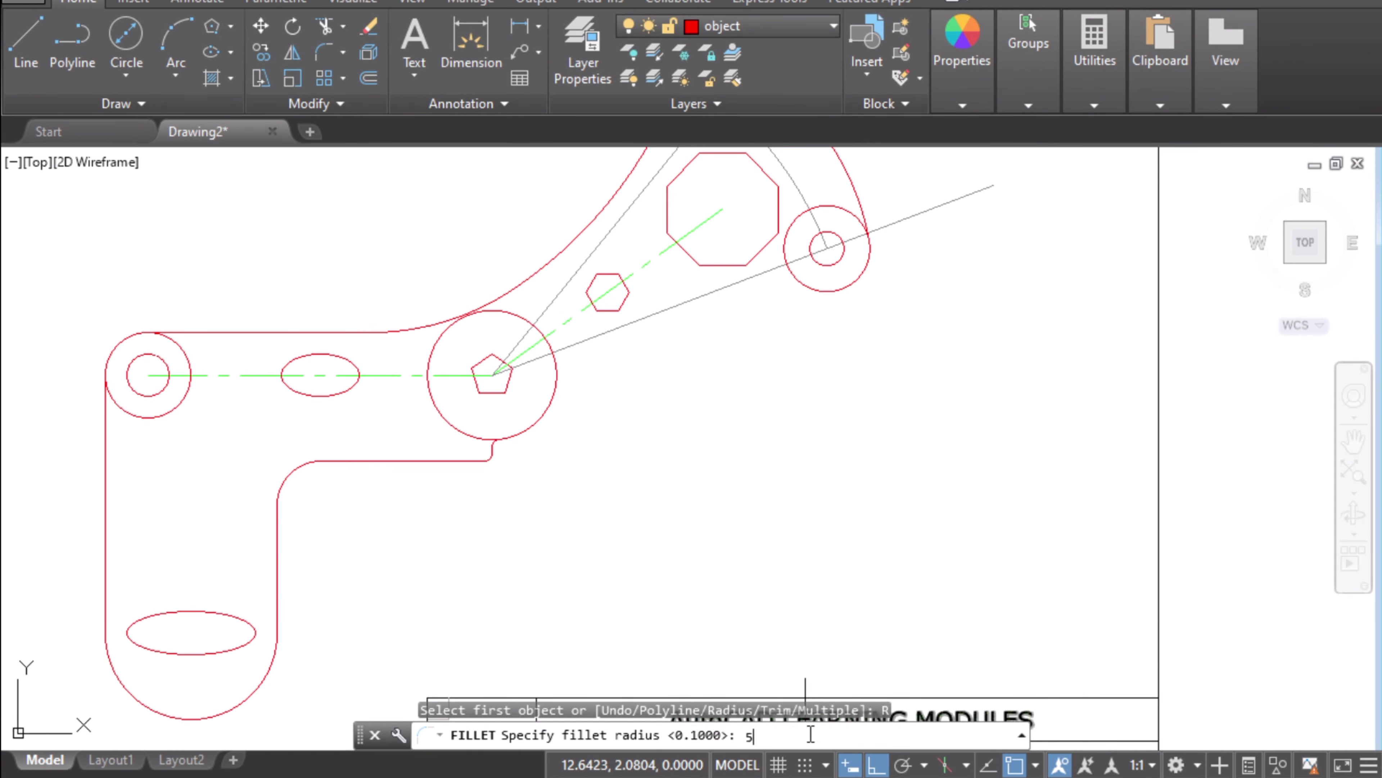
pyautogui.press('Return')
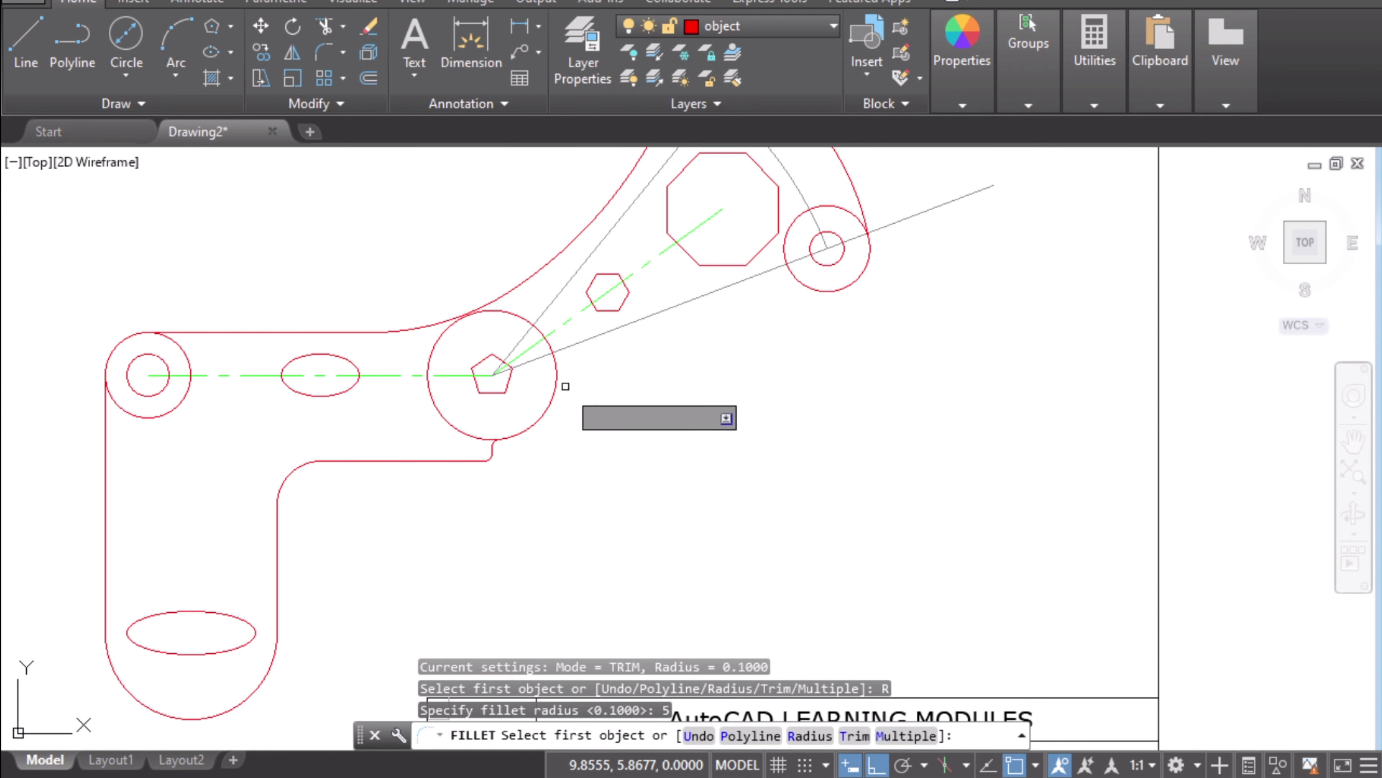
pyautogui.click(555, 386)
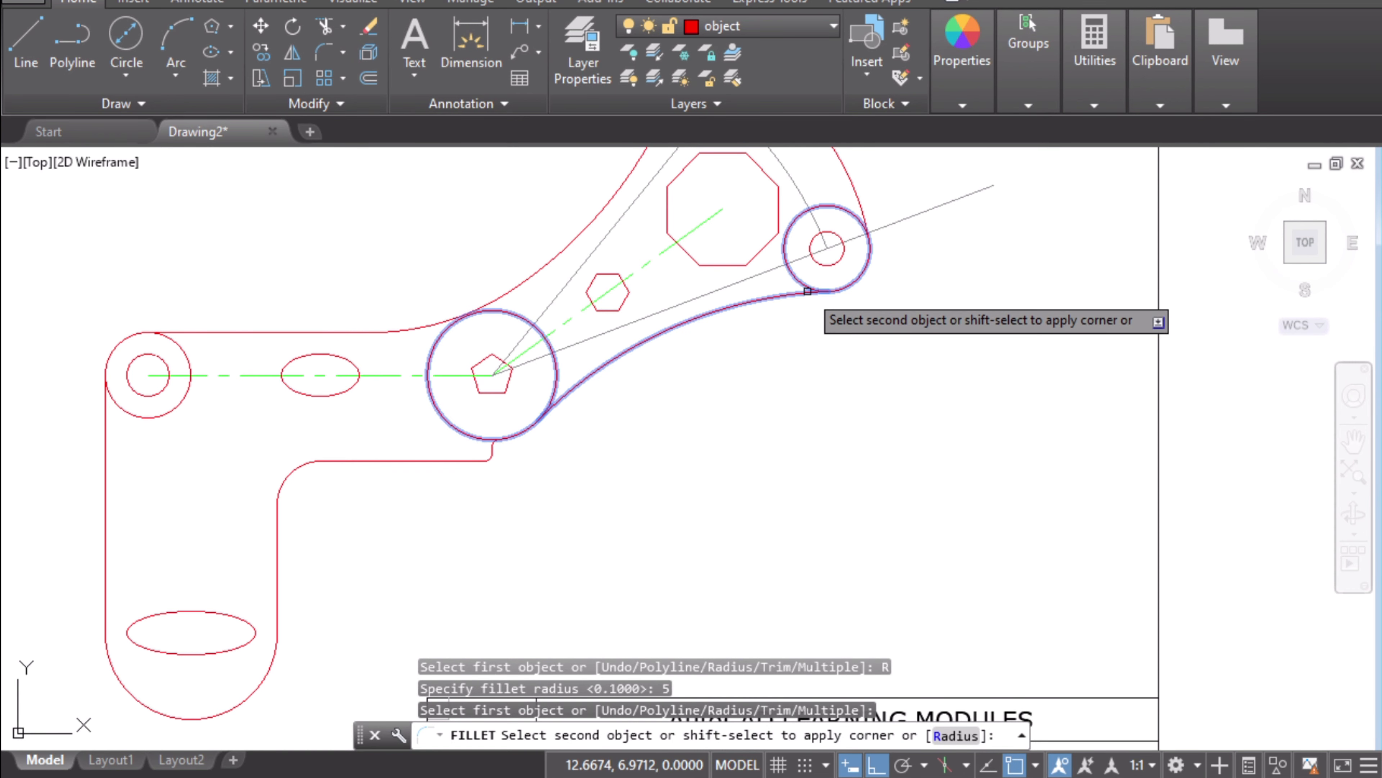
pyautogui.click(807, 293)
# - Trim the circle around the pentagon against the small 0.1 fillet and the radius 5 curve, keeping only the short arc between them
pyautogui.moveTo(862, 447)
pyautogui.mouseDown(button='middle')
pyautogui.moveTo(1050, 534)
pyautogui.moveTo(928, 478)
pyautogui.mouseUp(button='middle')
pyautogui.scroll(-1, 1034, 539)
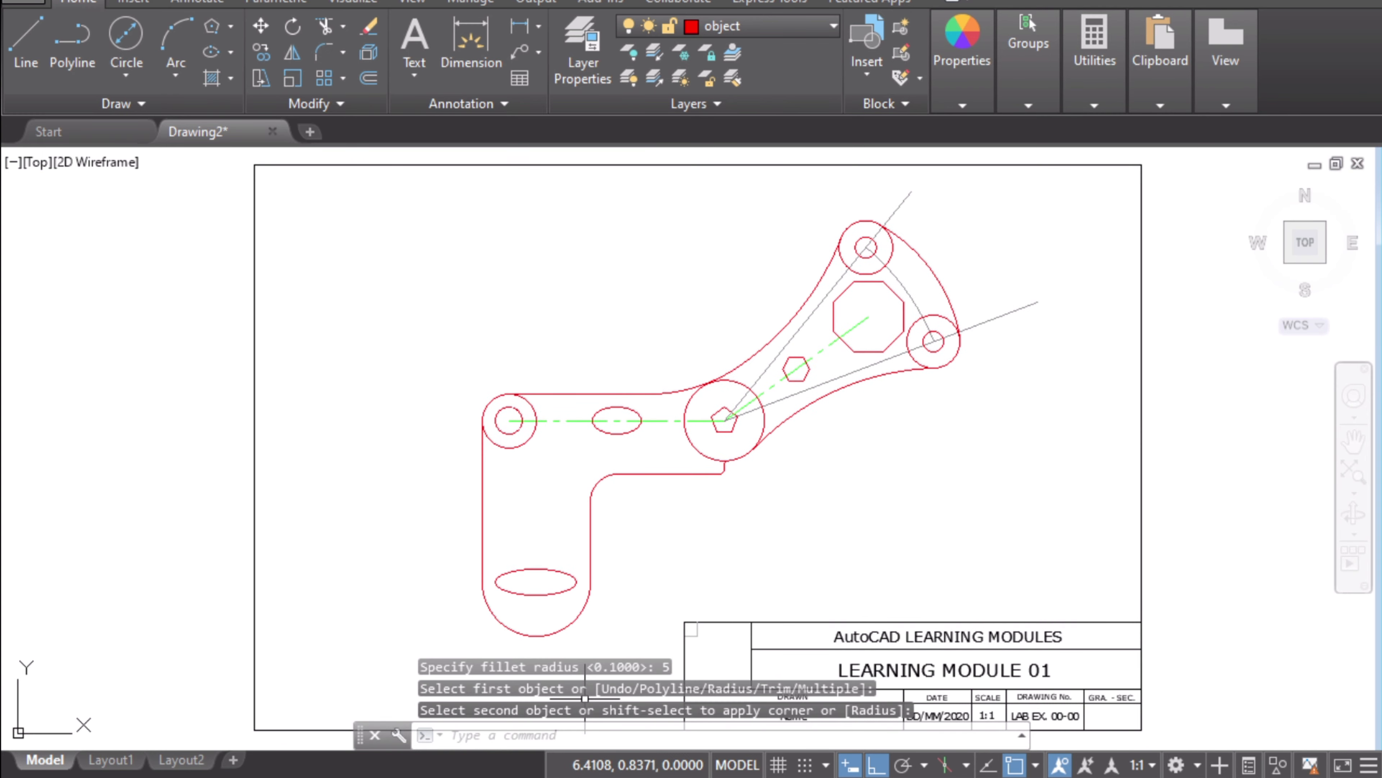
pyautogui.click(758, 772)
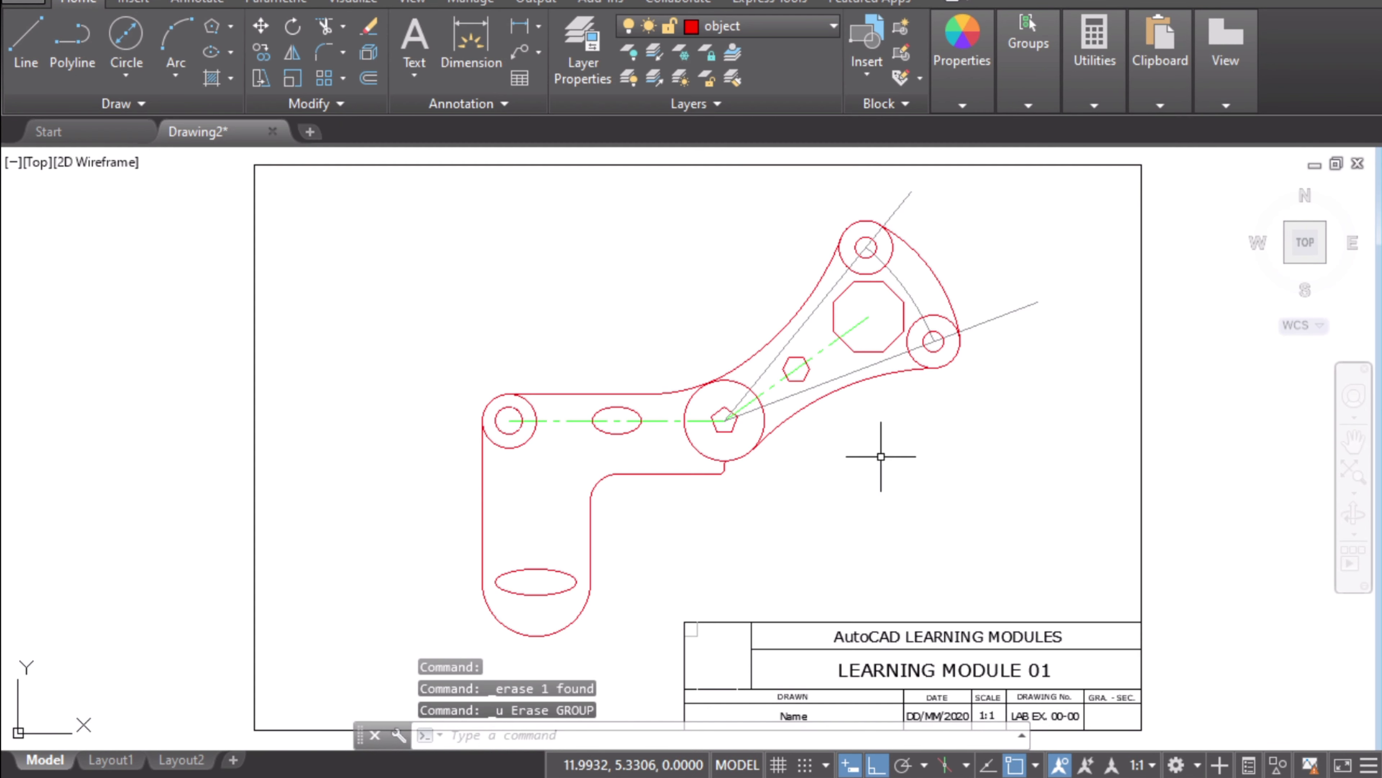
pyautogui.scroll(2, 801, 466)
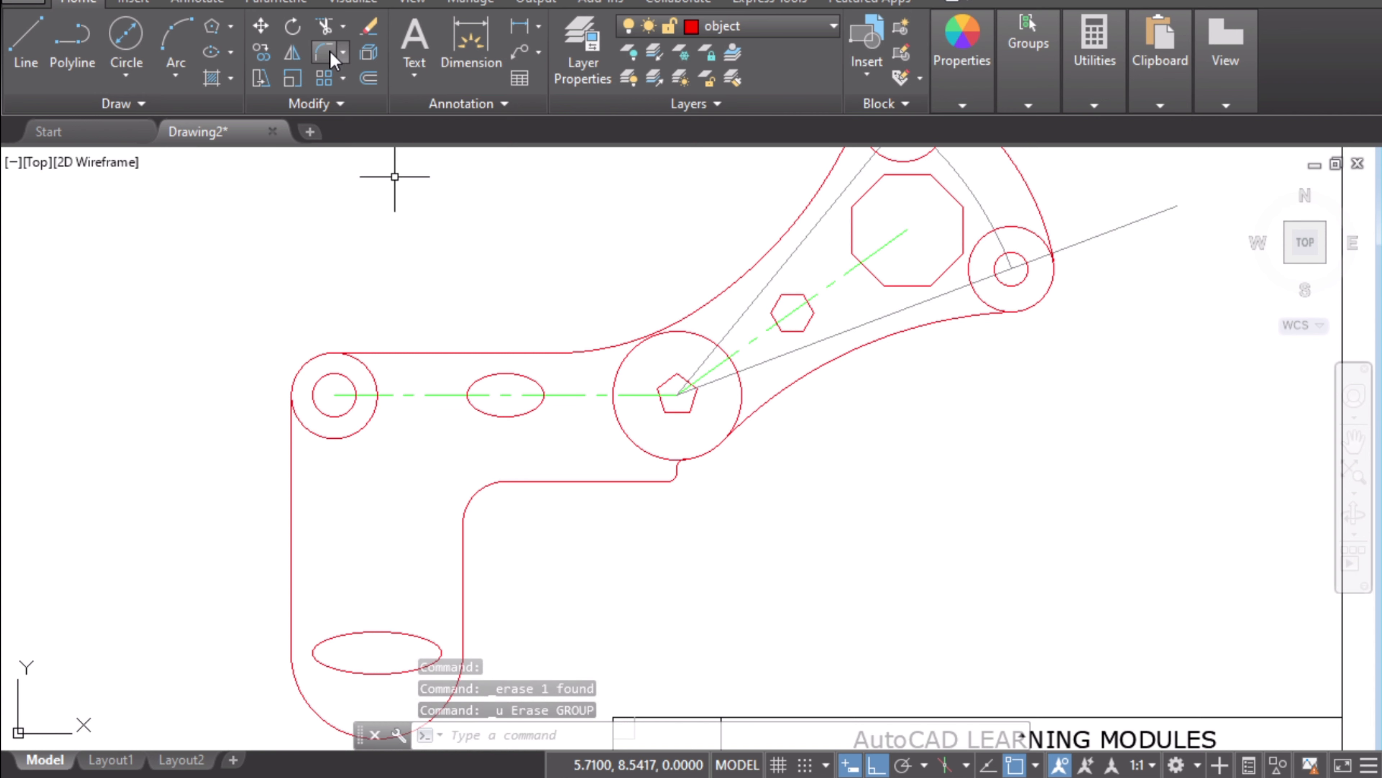
pyautogui.click(329, 30)
pyautogui.scroll(4, 681, 452)
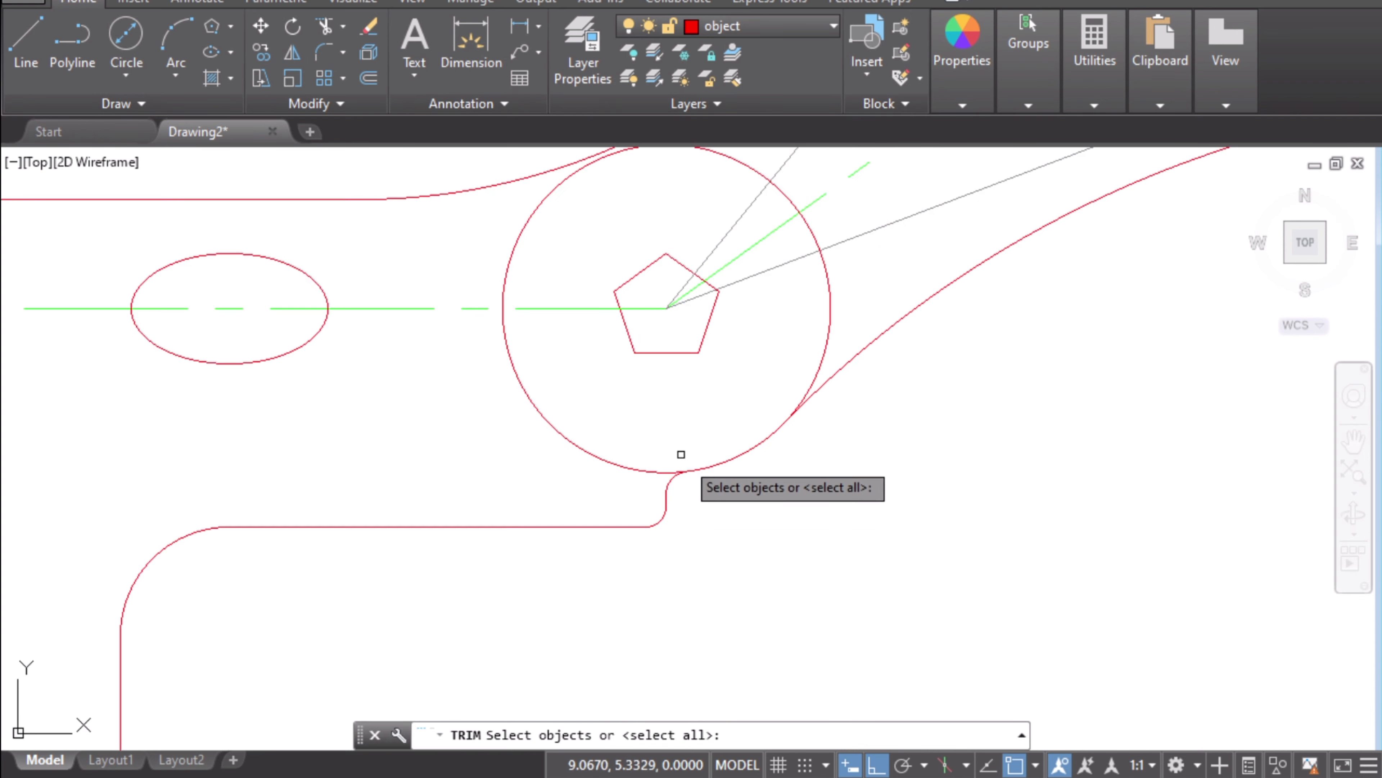
pyautogui.click(671, 481)
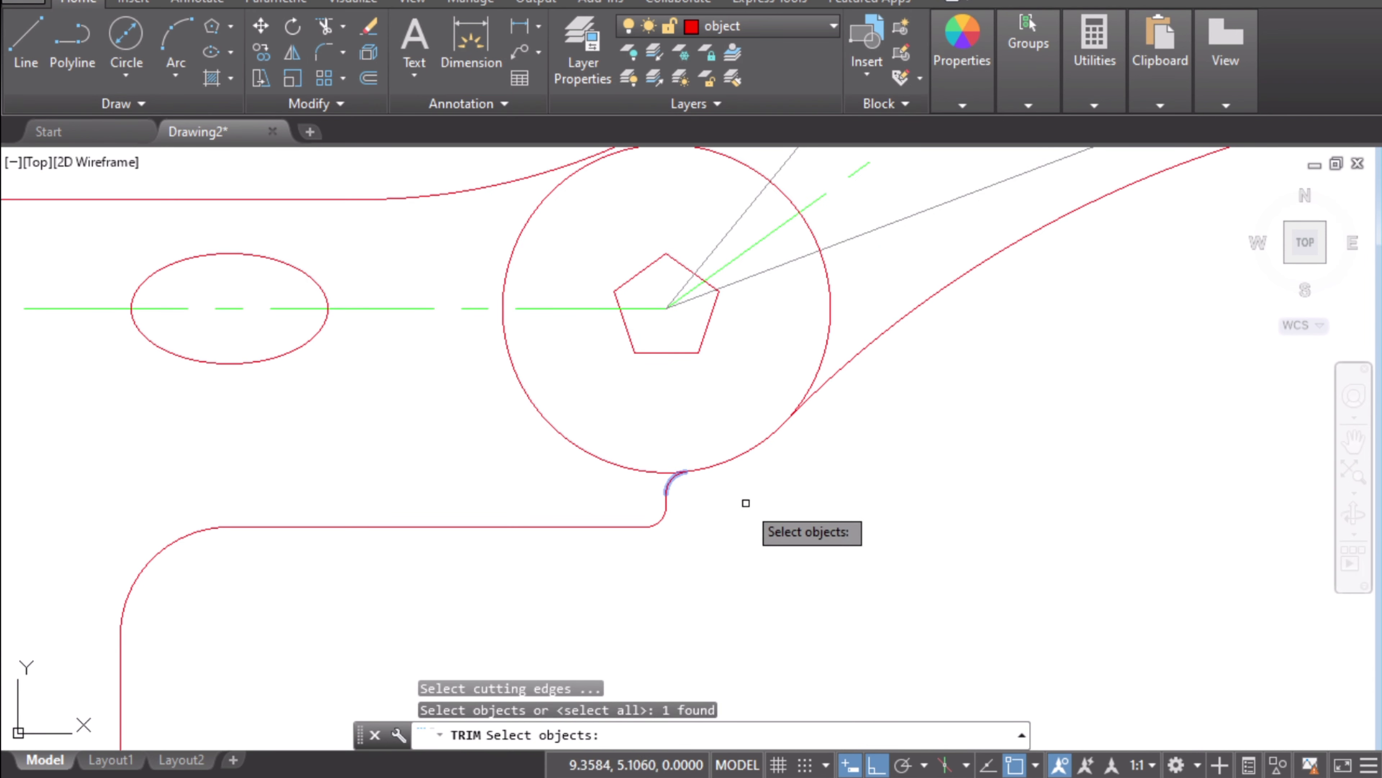
pyautogui.click(835, 373)
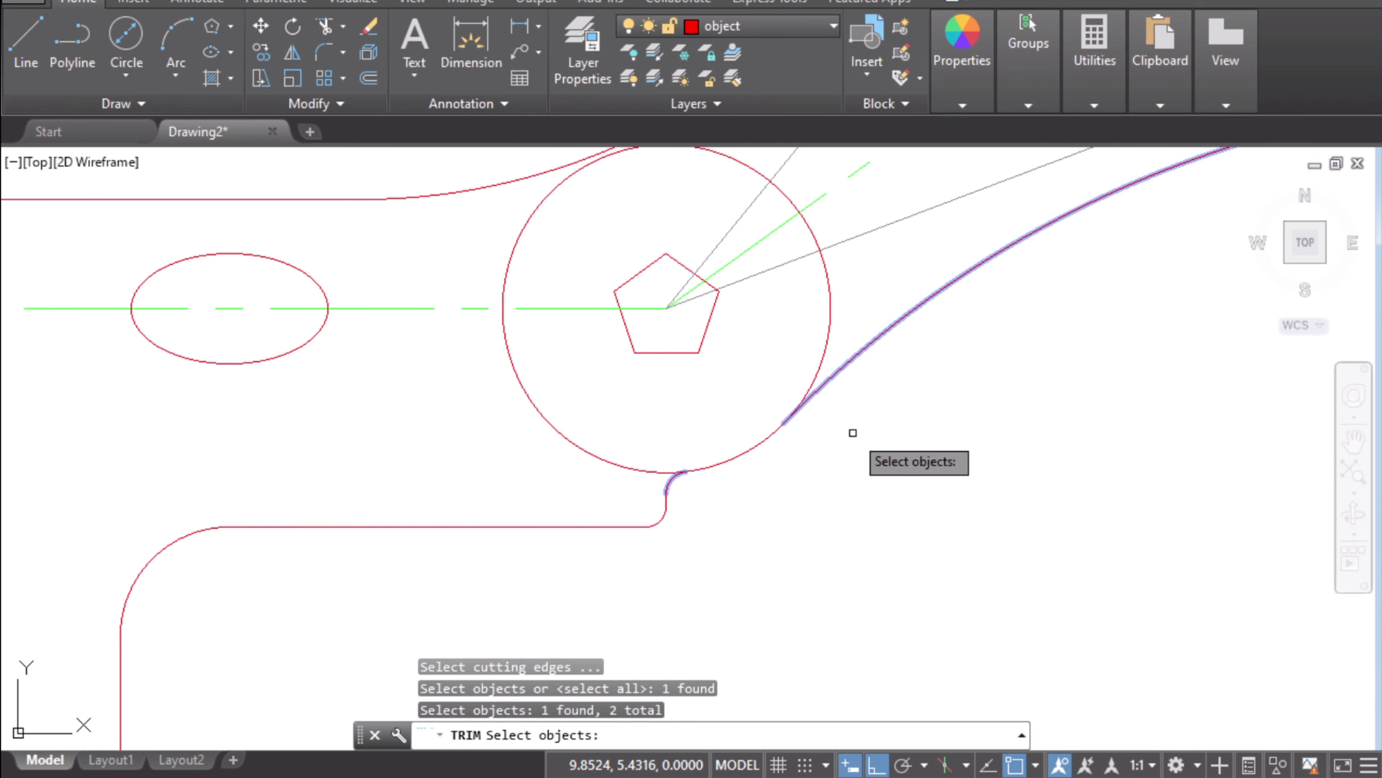
pyautogui.press('Return')
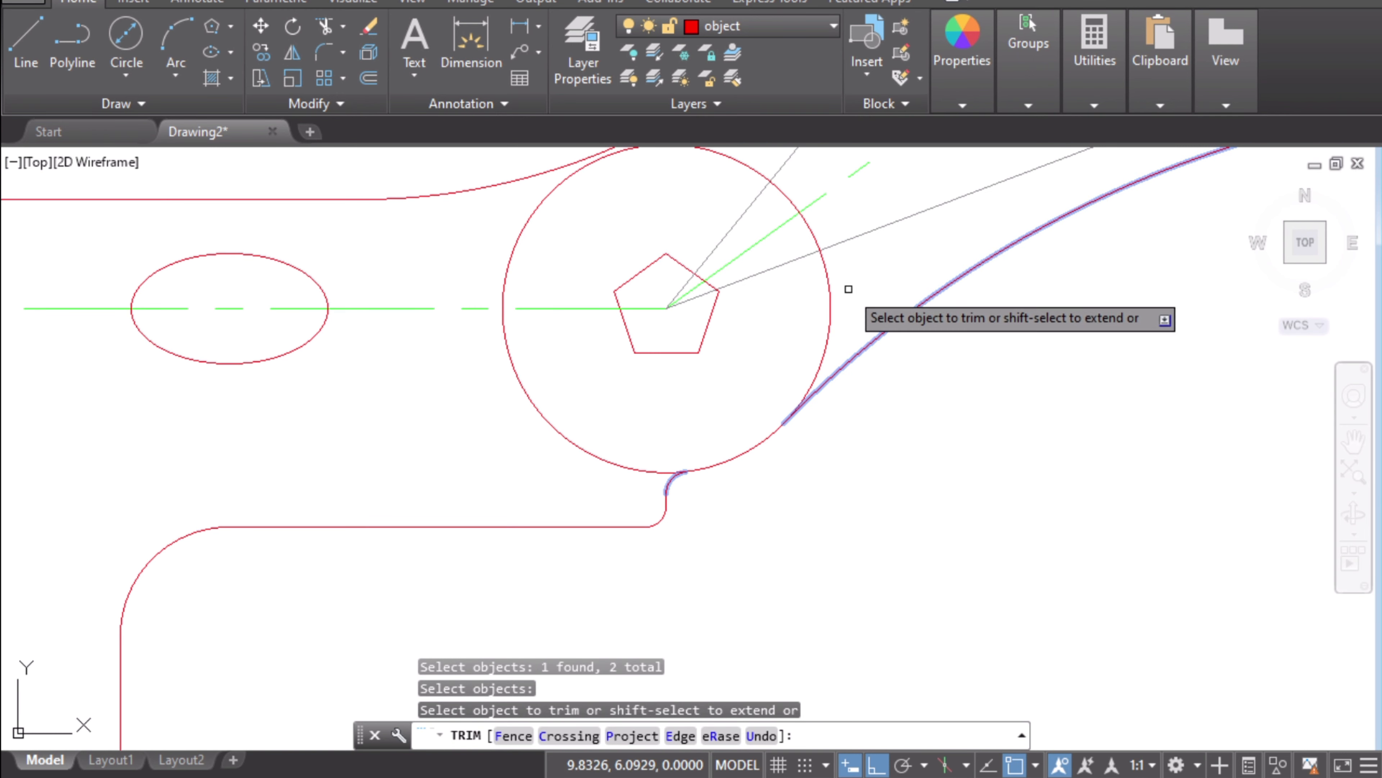
pyautogui.click(829, 290)
pyautogui.press('Escape')
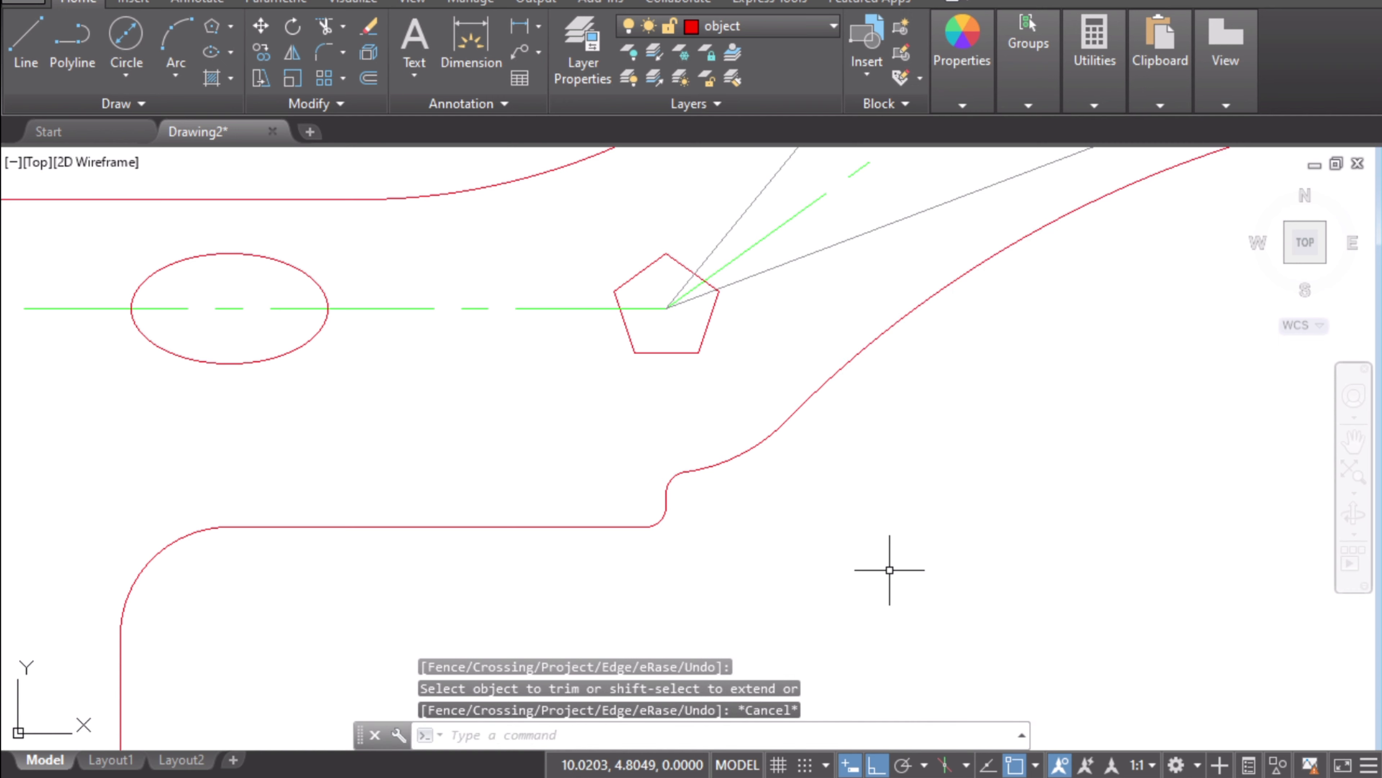
# - Switch to the Snip & Sketch reference and mark the square cutout's 0.75, 0.50 and 1.00 dimensions in red
pyautogui.scroll(-6, 941, 560)
pyautogui.scroll(2, 945, 562)
pyautogui.moveTo(942, 562)
pyautogui.mouseDown(button='middle')
pyautogui.moveTo(871, 515)
pyautogui.moveTo(892, 507)
pyautogui.moveTo(903, 563)
pyautogui.moveTo(895, 531)
pyautogui.mouseUp(button='middle')
pyautogui.scroll(-2, 828, 577)
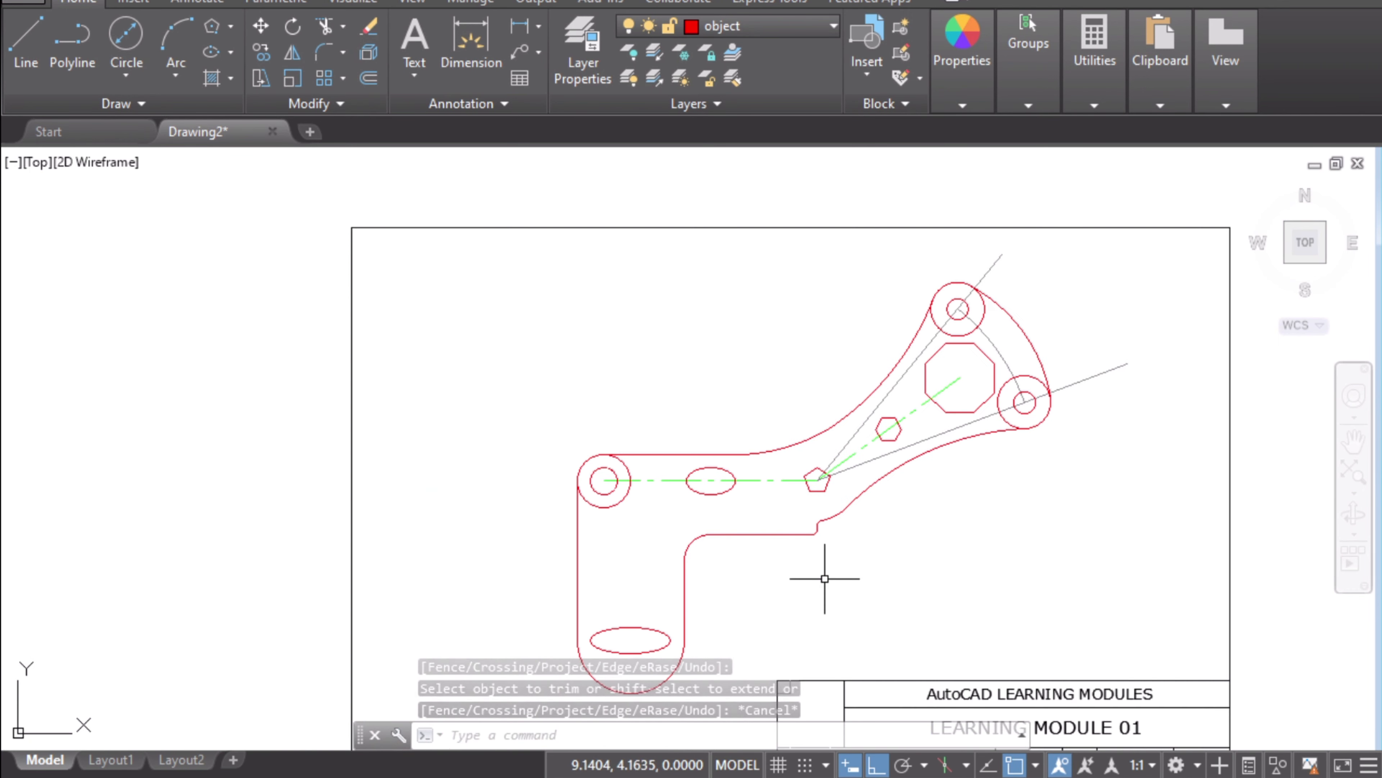
pyautogui.scroll(2, 534, 547)
pyautogui.scroll(2, 535, 547)
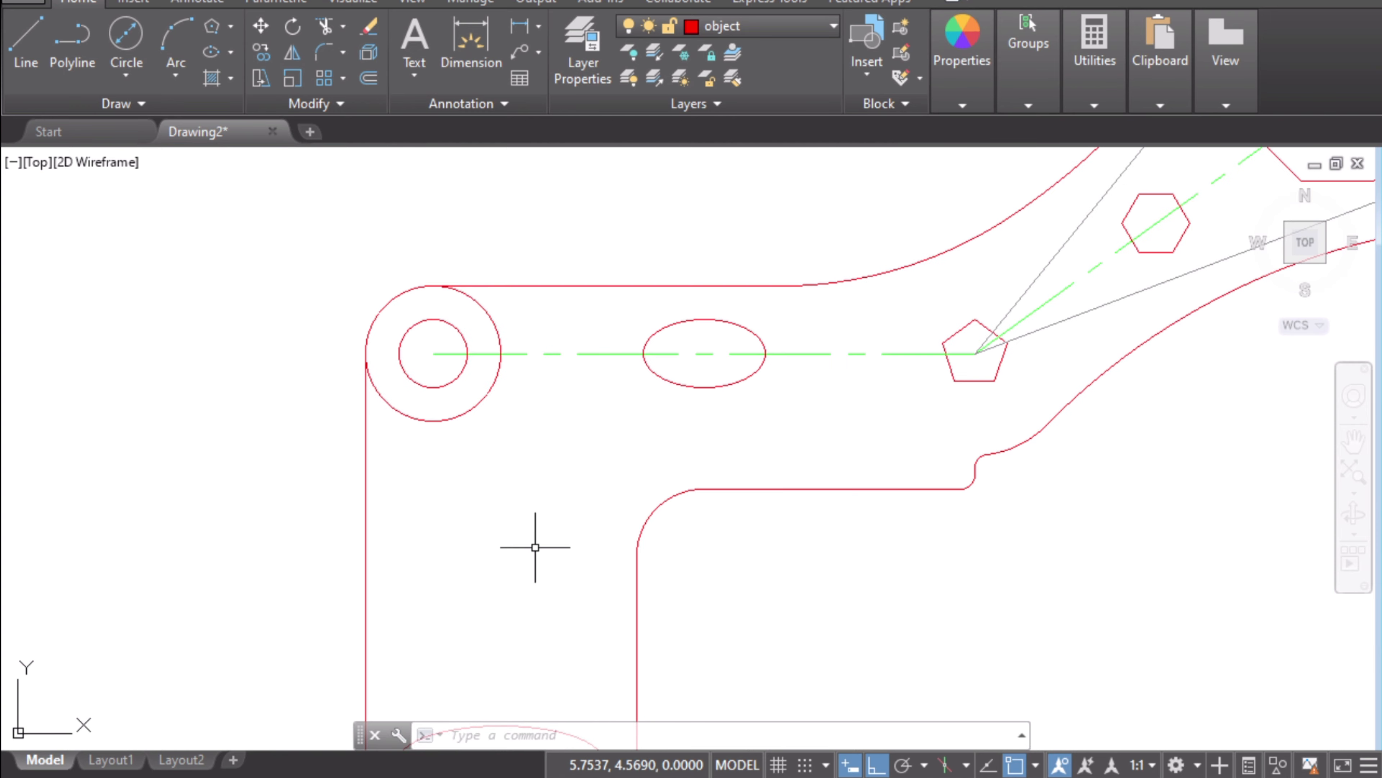
pyautogui.moveTo(533, 556); pyautogui.dragTo(588, 428, button='middle')
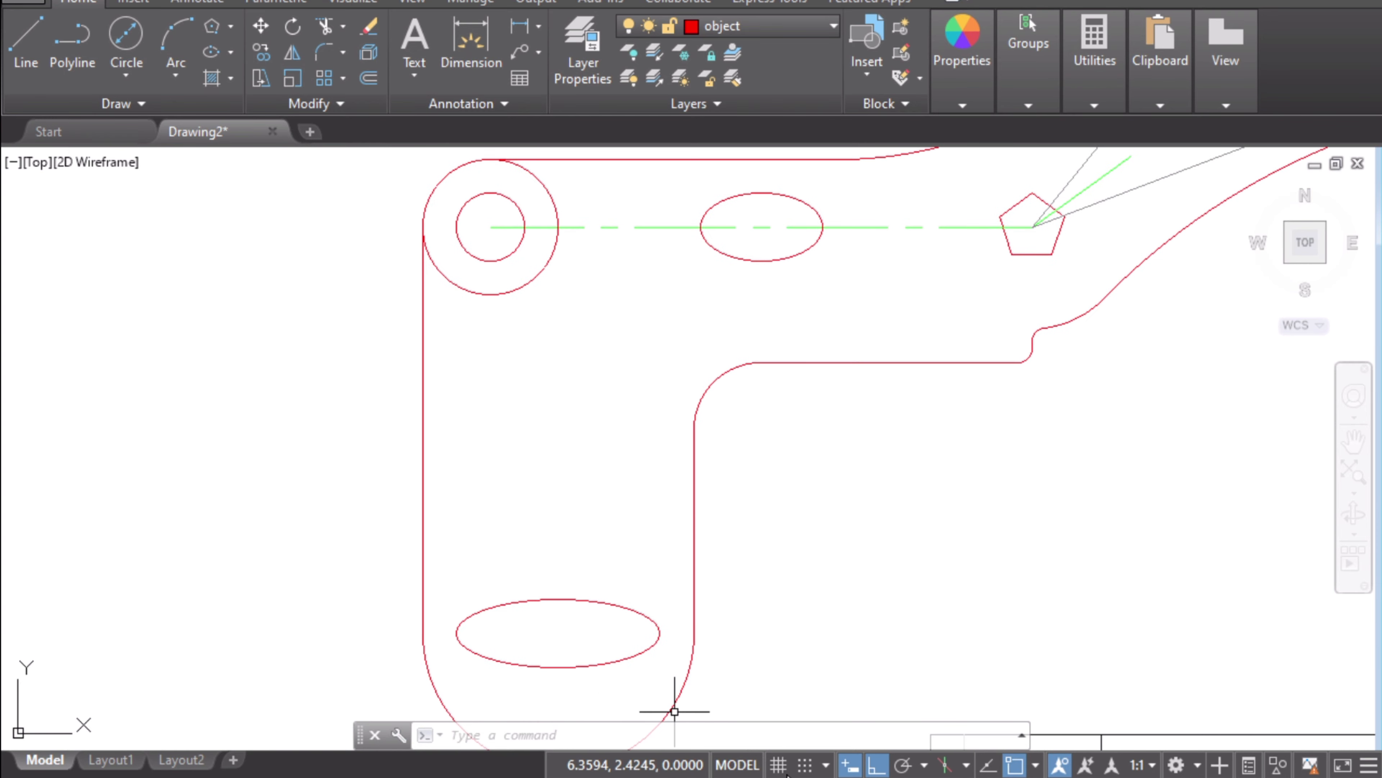
pyautogui.hotkey('alt', 'Tab')
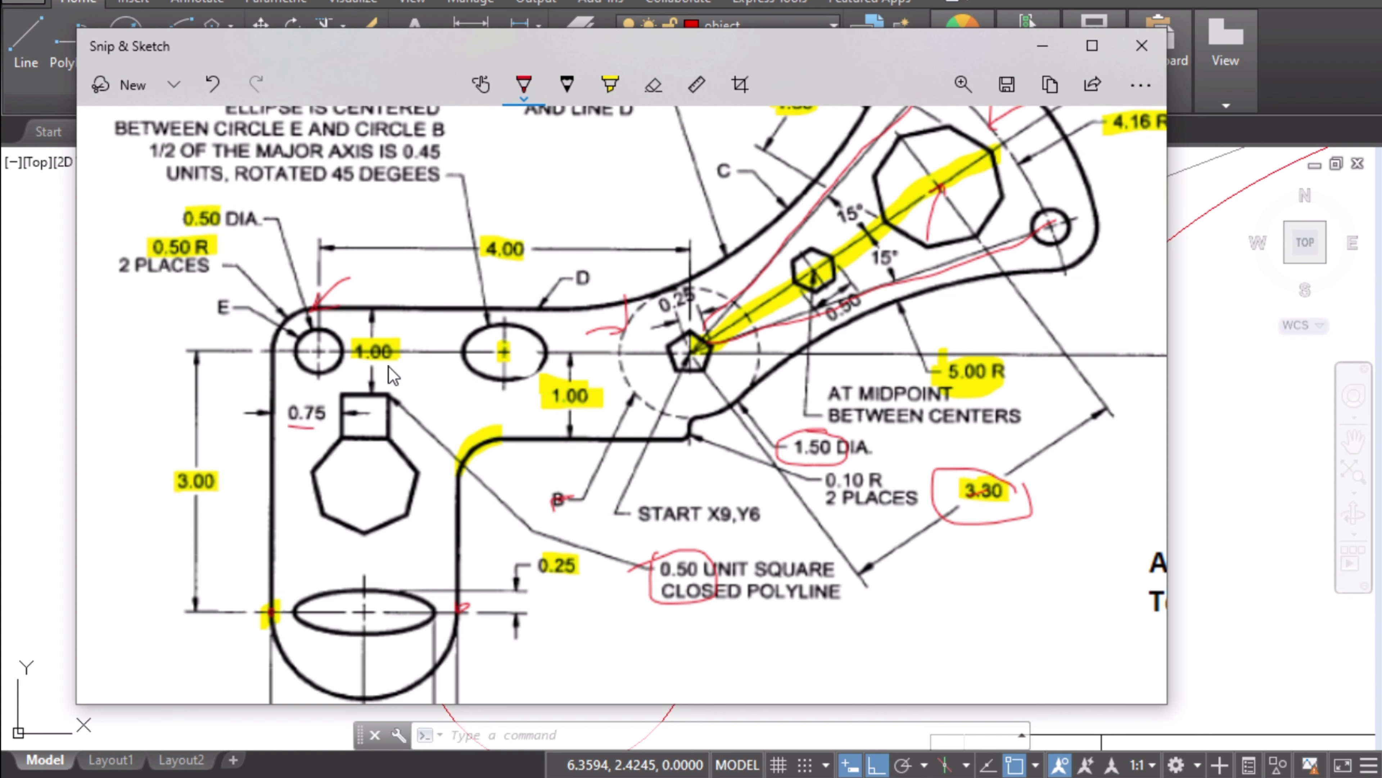
pyautogui.moveTo(401, 326)
pyautogui.mouseDown()
pyautogui.moveTo(403, 382)
pyautogui.moveTo(418, 367)
pyautogui.mouseUp()
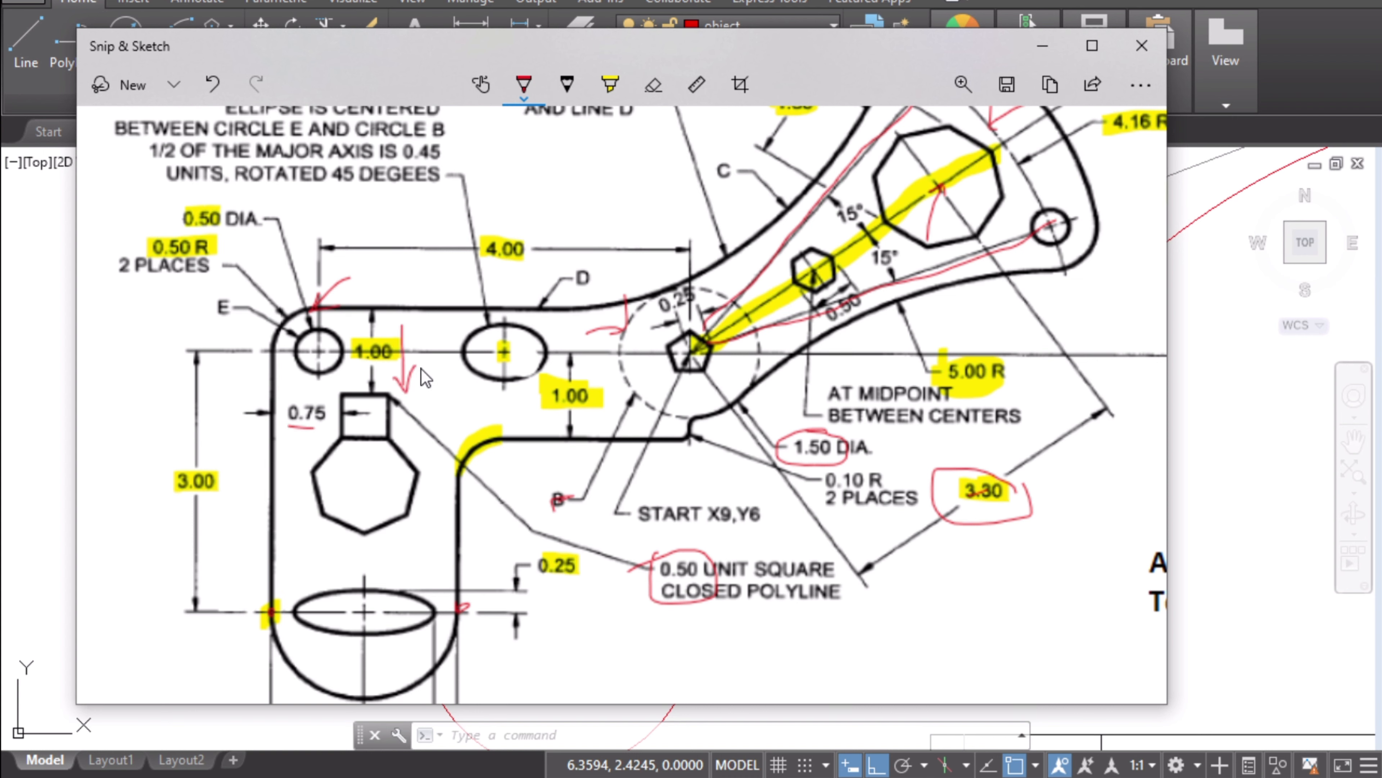
# - Return to AutoCAD and offset the plate's left vertical edge 0.75 to the inside
pyautogui.click(1043, 49)
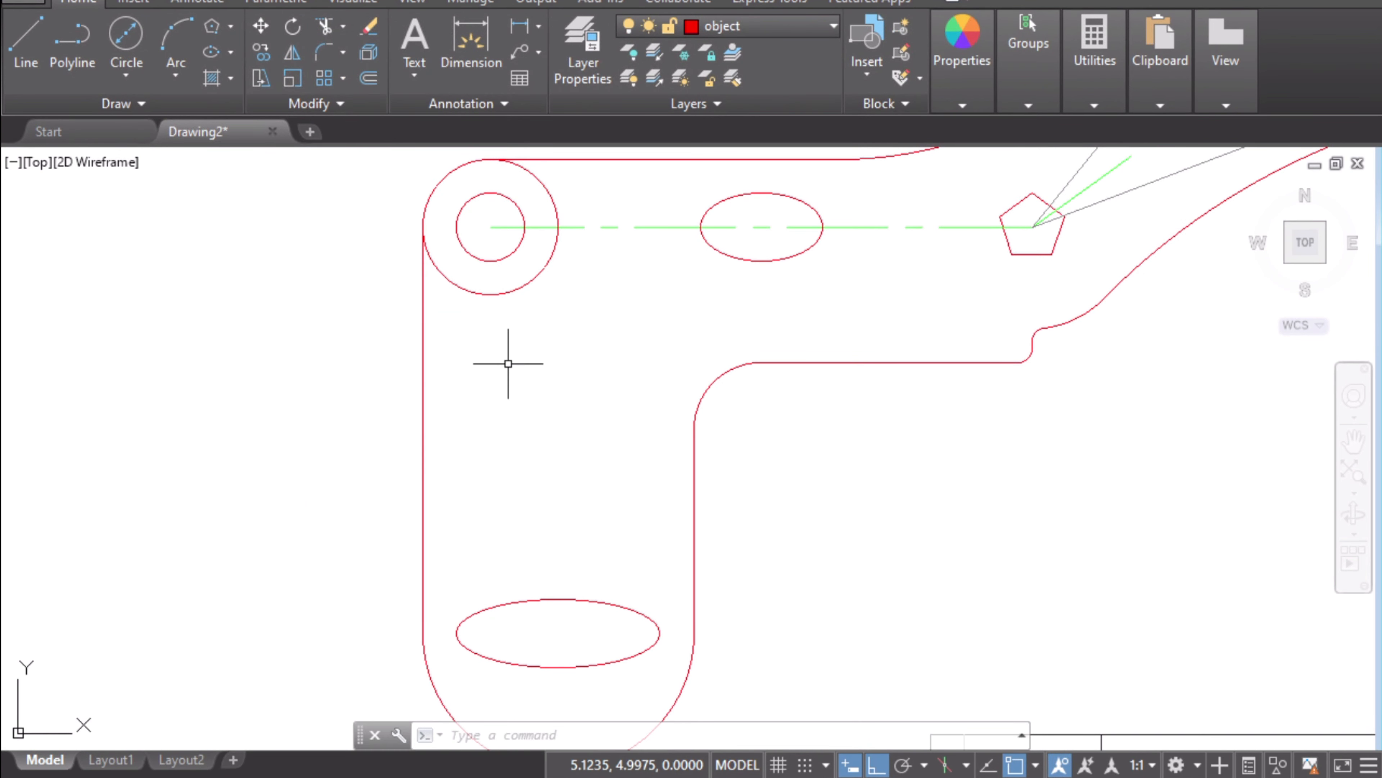
pyautogui.click(370, 78)
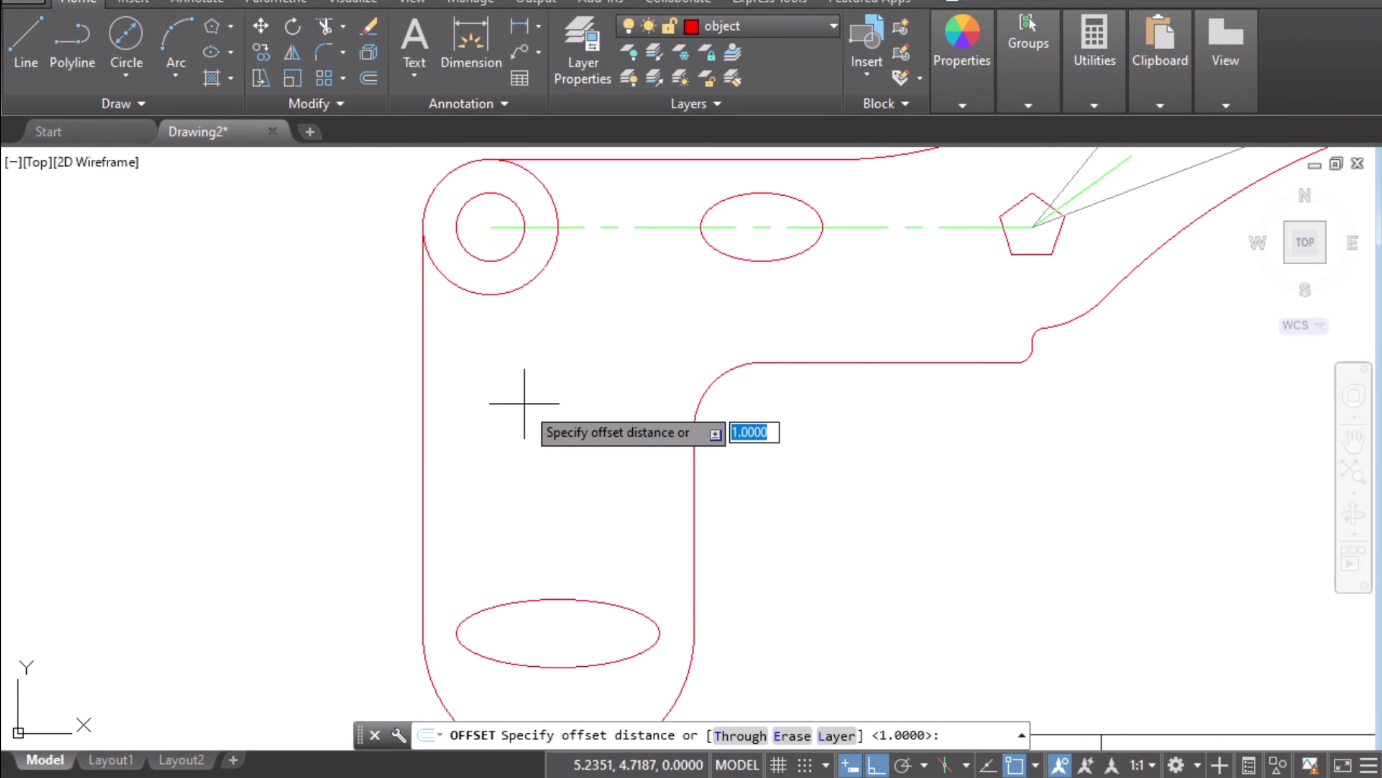
pyautogui.write('0.75')
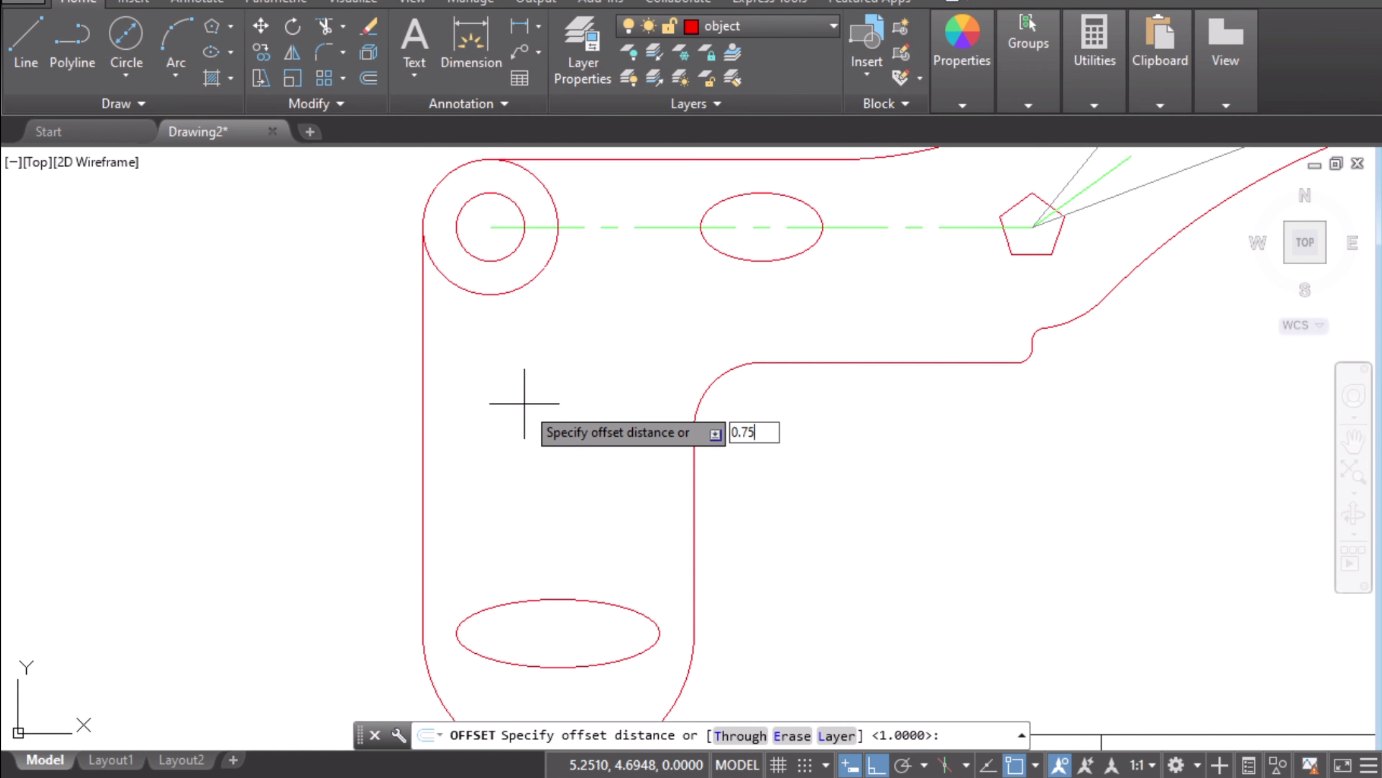
pyautogui.press('Return')
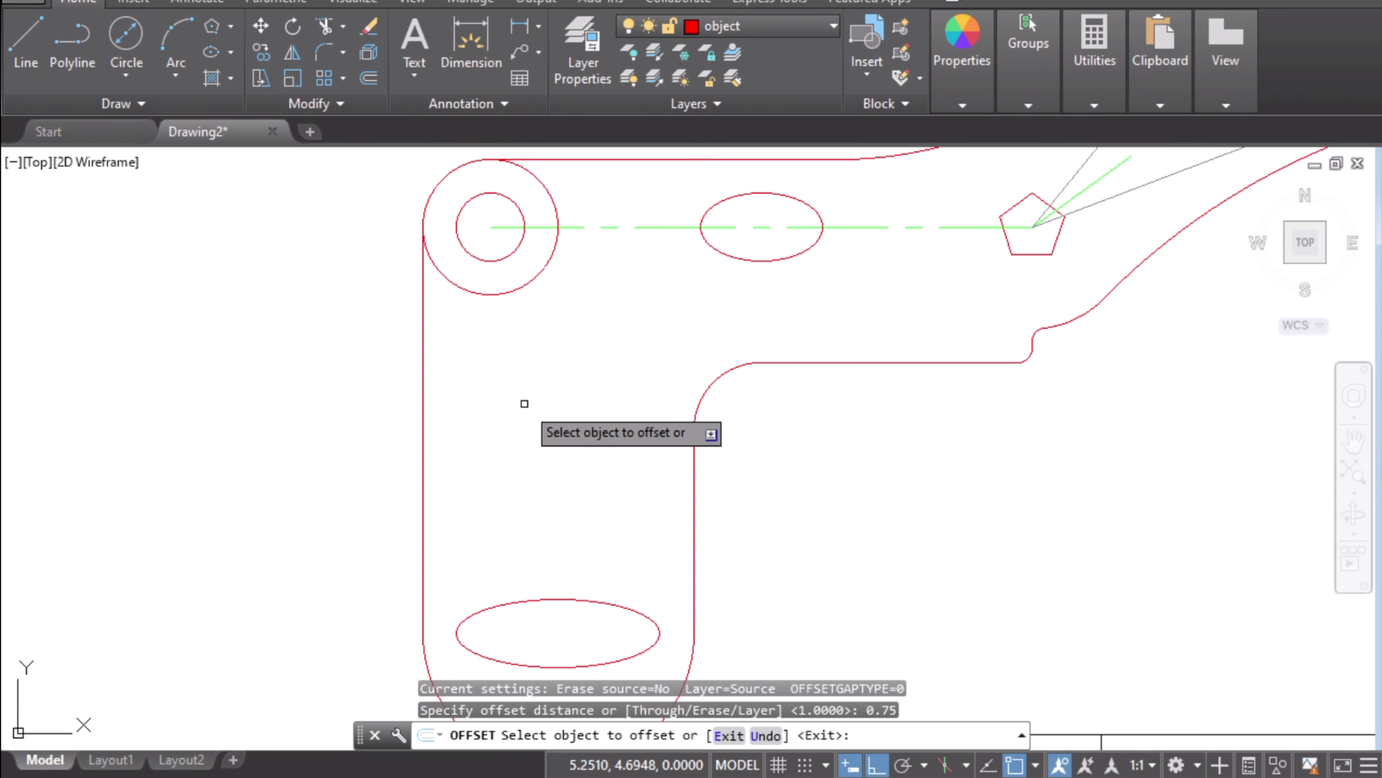
pyautogui.click(424, 398)
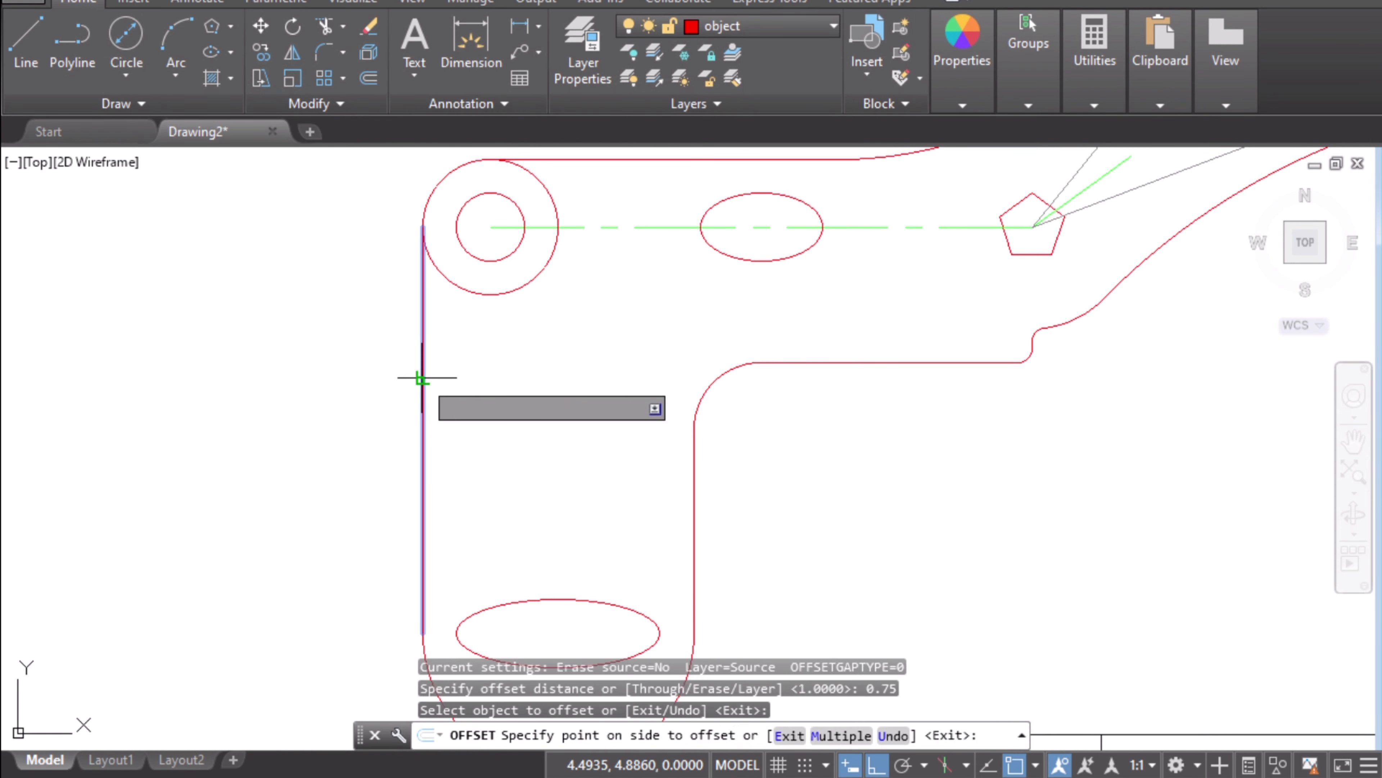
pyautogui.click(576, 381)
# - Check the 1.00 dimension on the Snip & Sketch reference, then offset the plate's top horizontal edge 1 downward in AutoCAD
pyautogui.hotkey('alt', 'Tab')
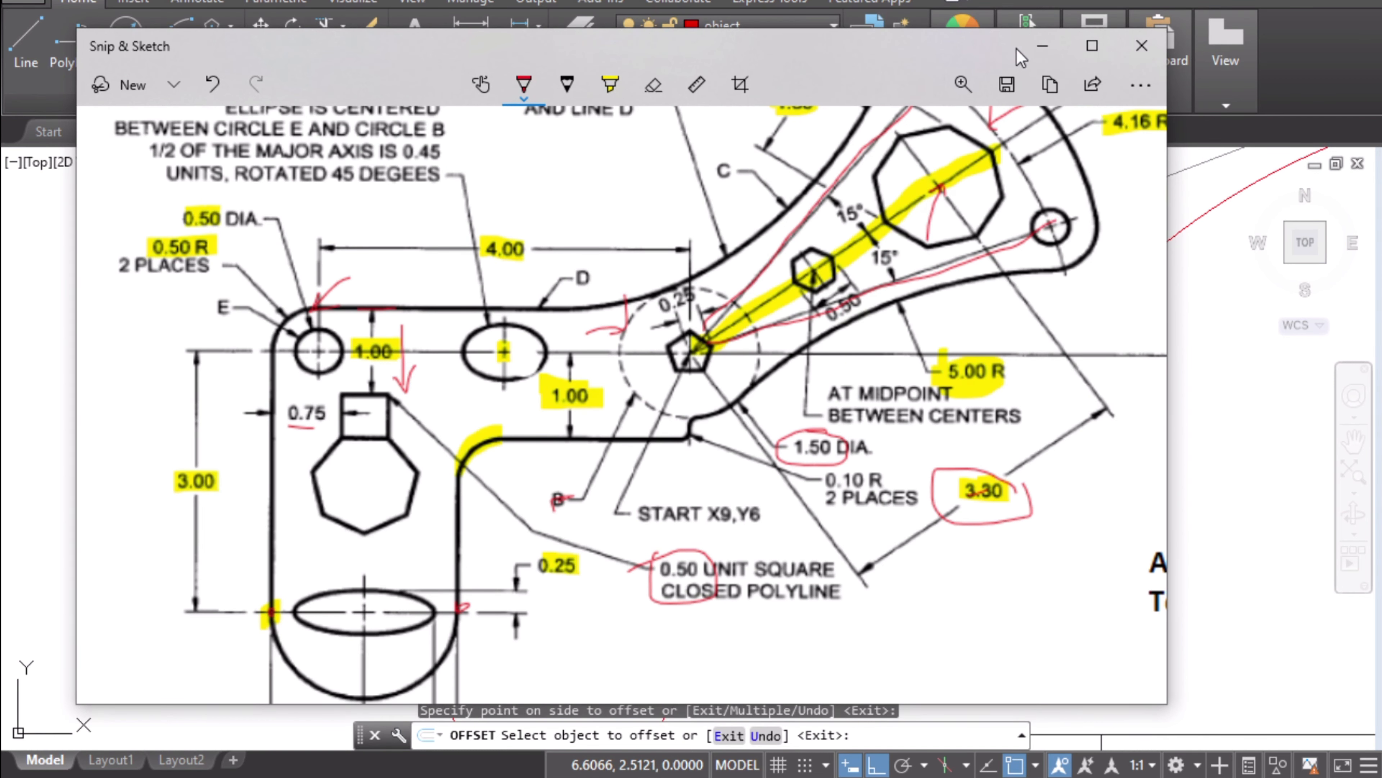
pyautogui.click(1042, 46)
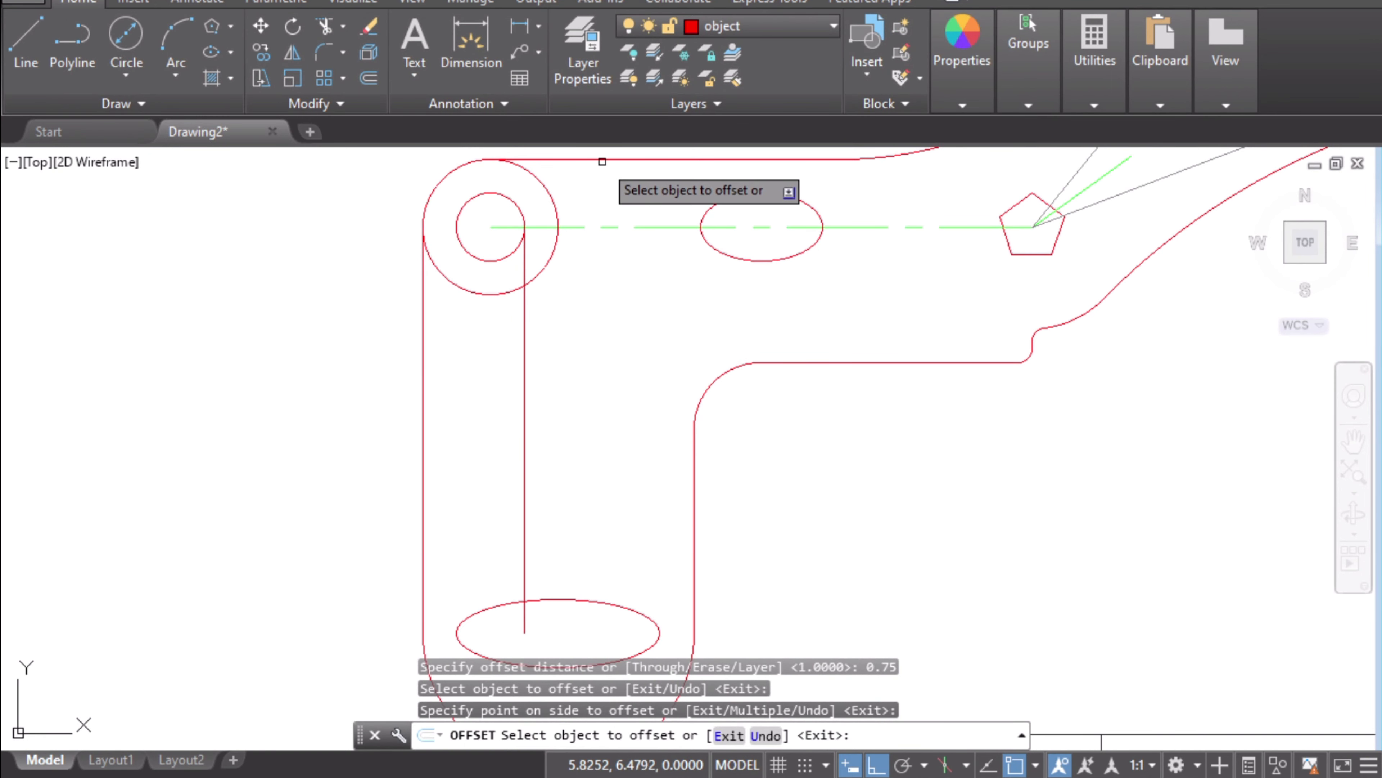
pyautogui.click(602, 160)
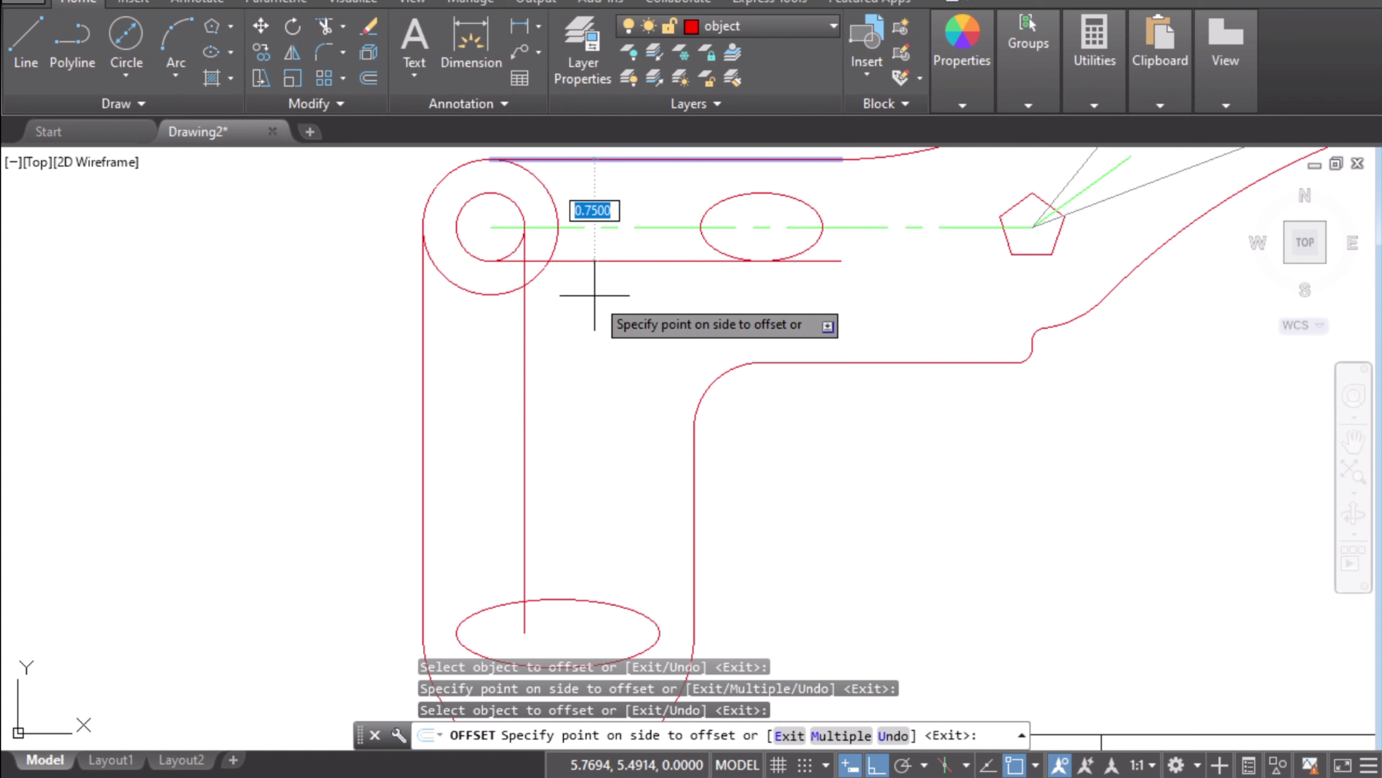
pyautogui.write('1')
pyautogui.press('Return')
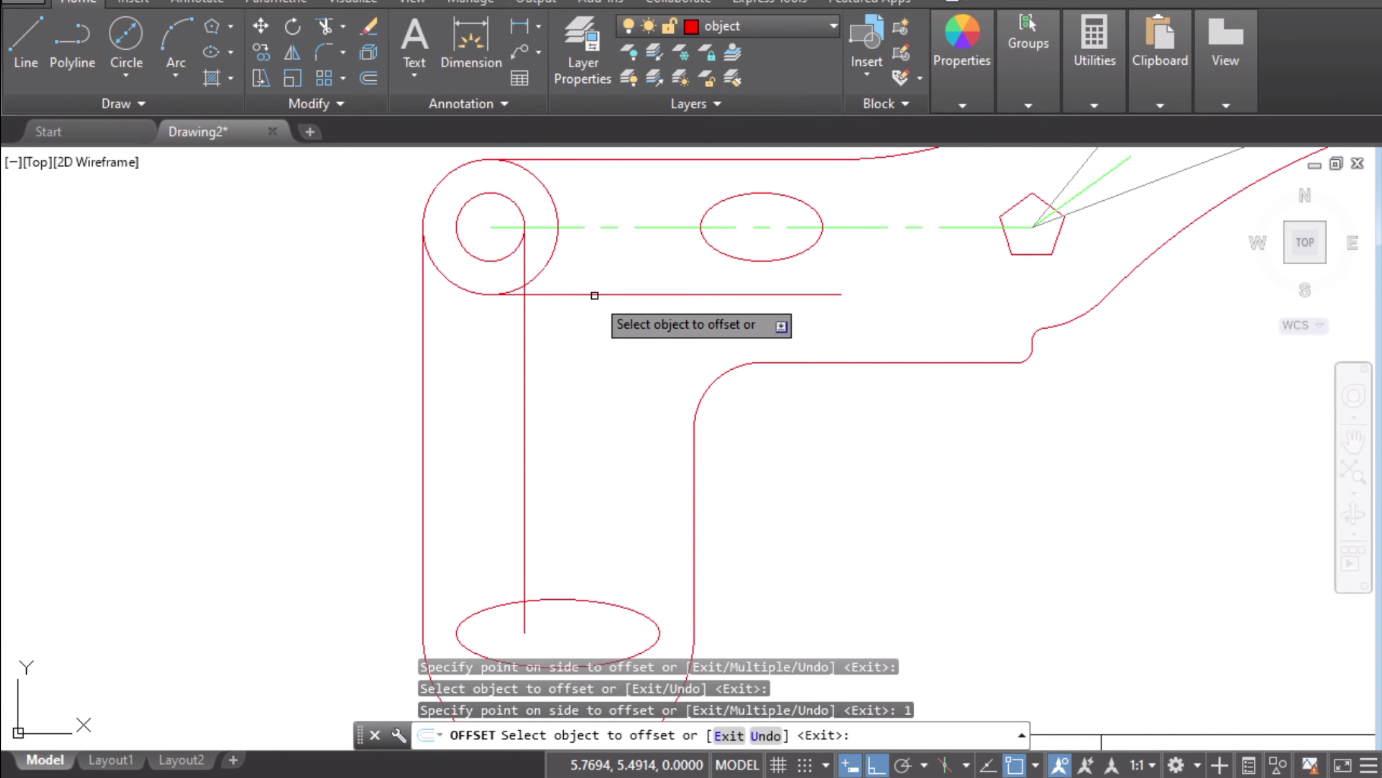
pyautogui.scroll(2, 525, 294)
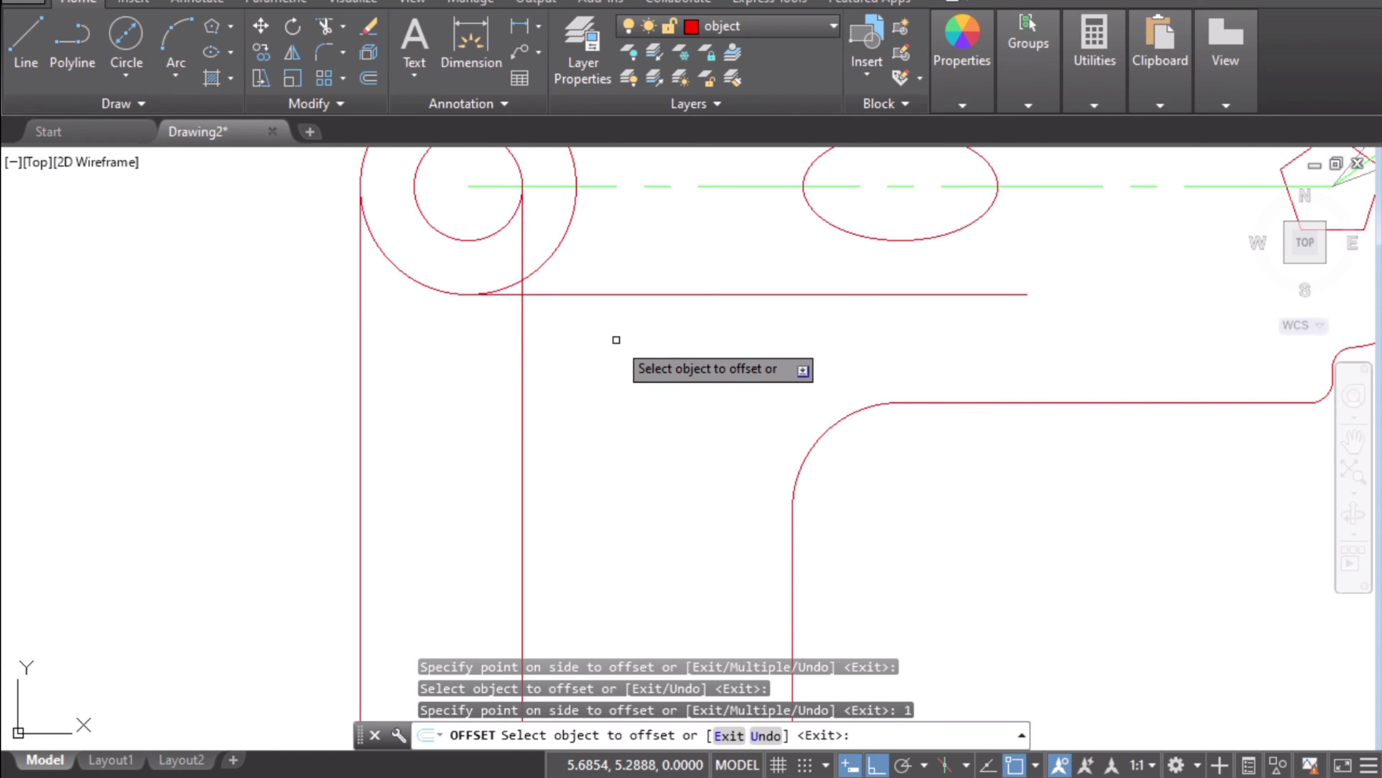
pyautogui.moveTo(571, 321); pyautogui.dragTo(489, 344, button='middle')
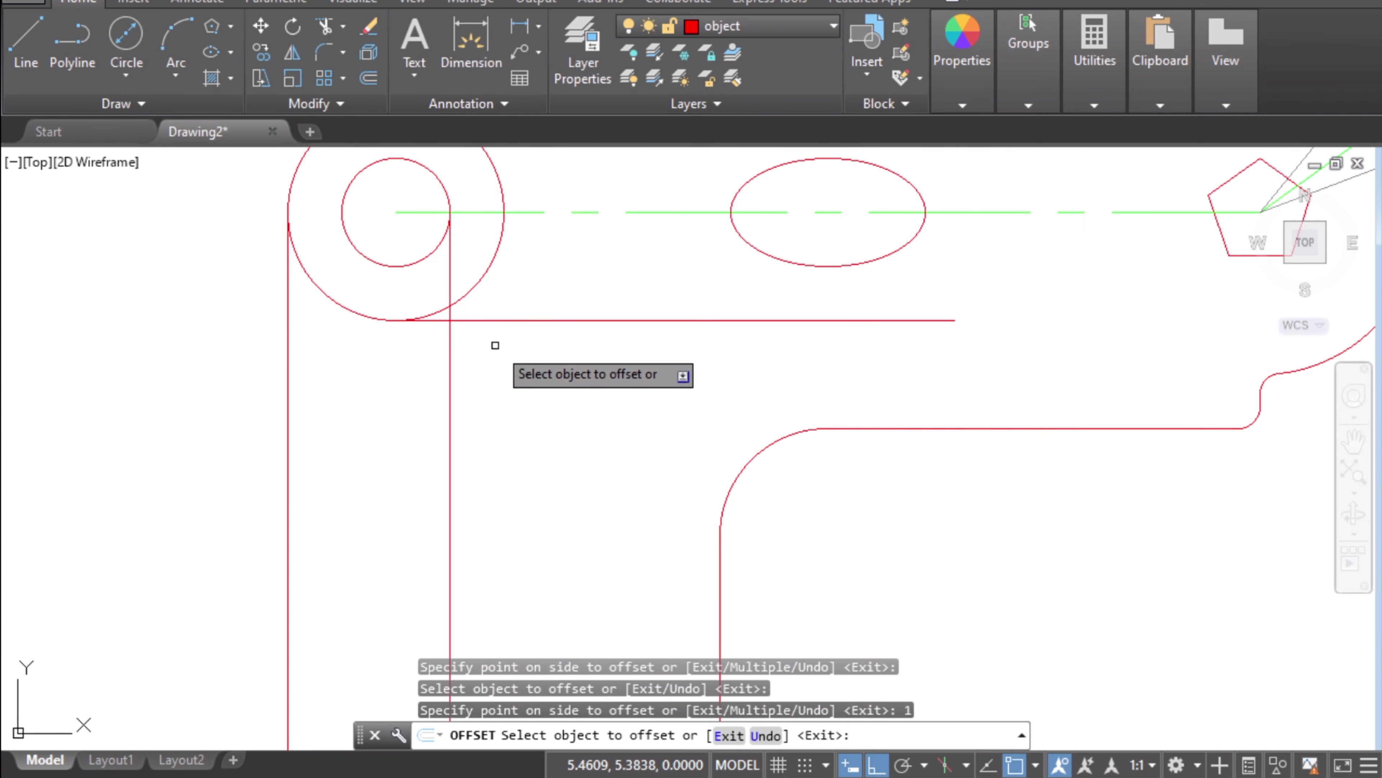
pyautogui.press('Escape')
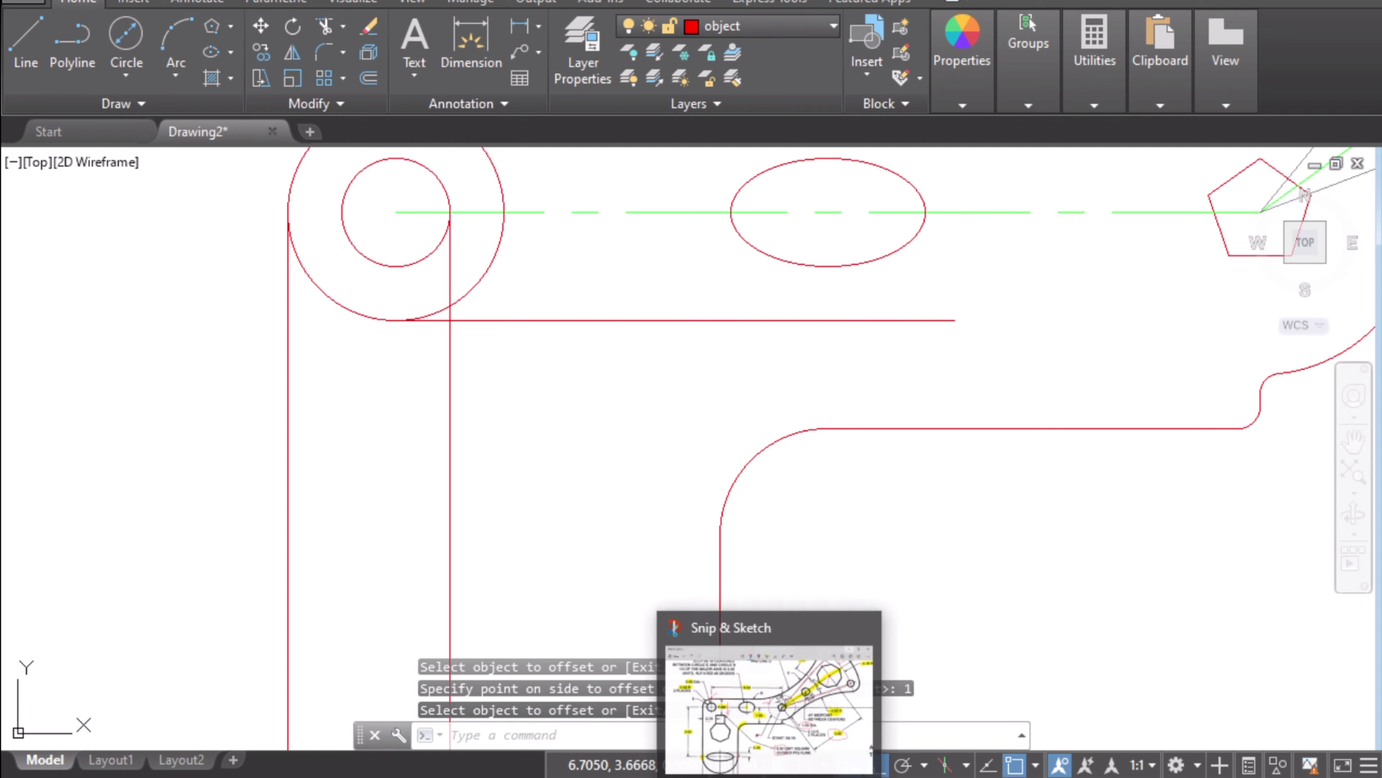
# - Check the square's size on the reference and draw a 0.5 by 0.5 rectangle down and right from the offset lines' intersection
pyautogui.click(767, 697)
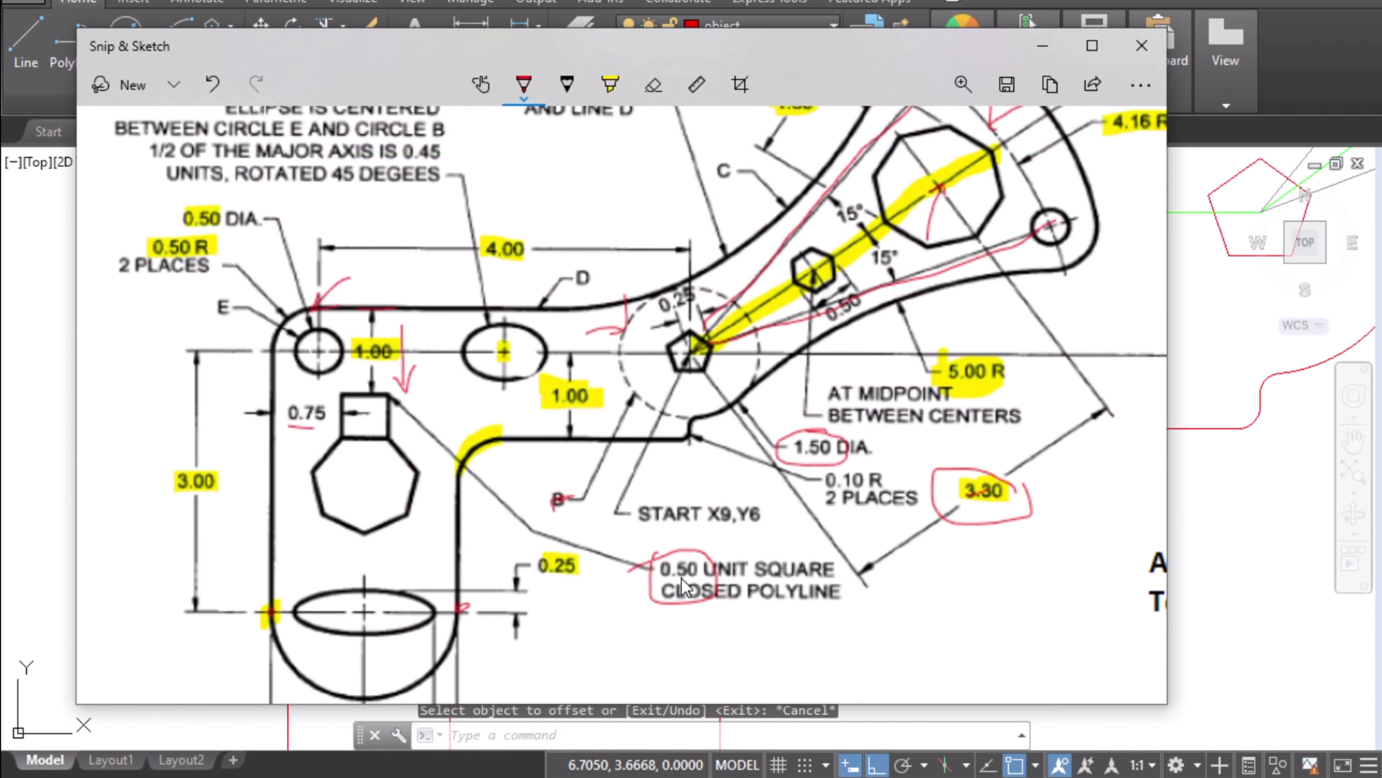
pyautogui.click(1042, 46)
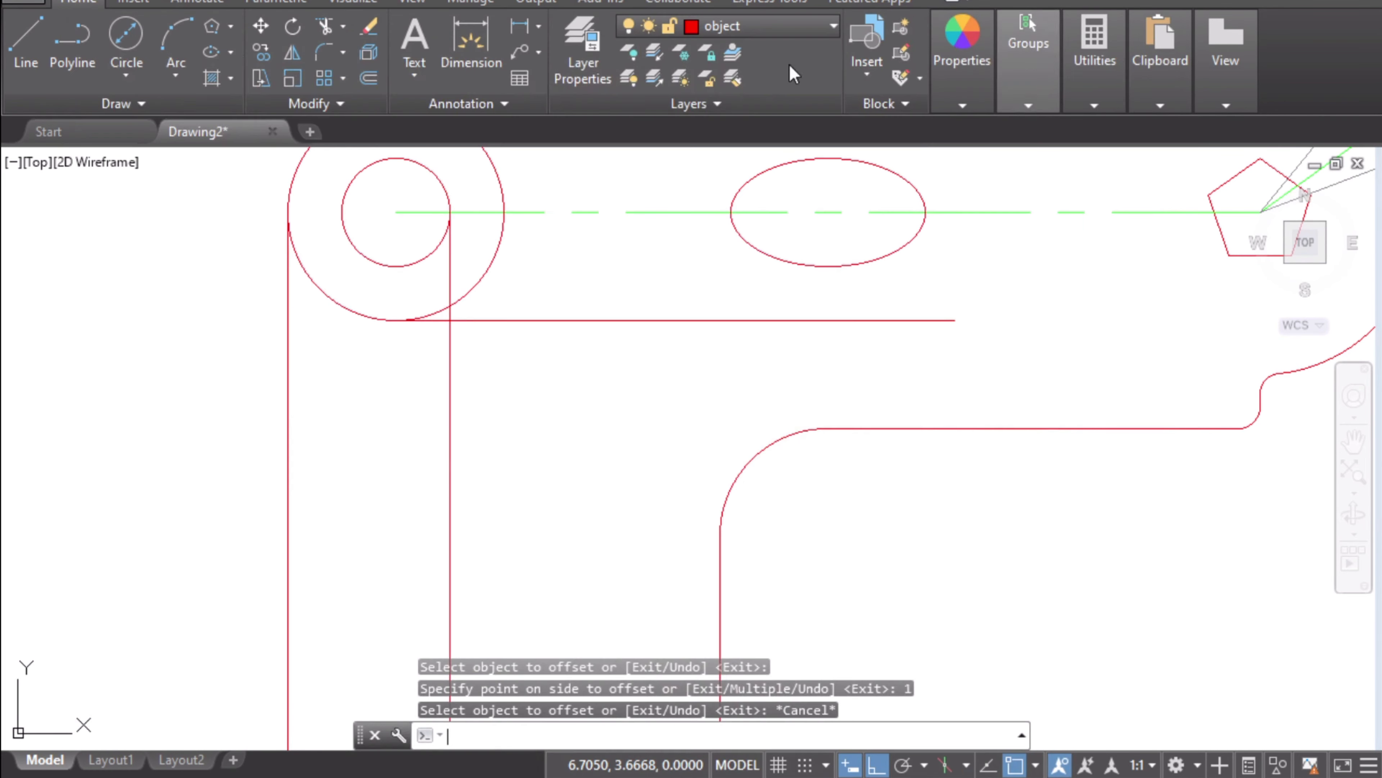
pyautogui.click(230, 27)
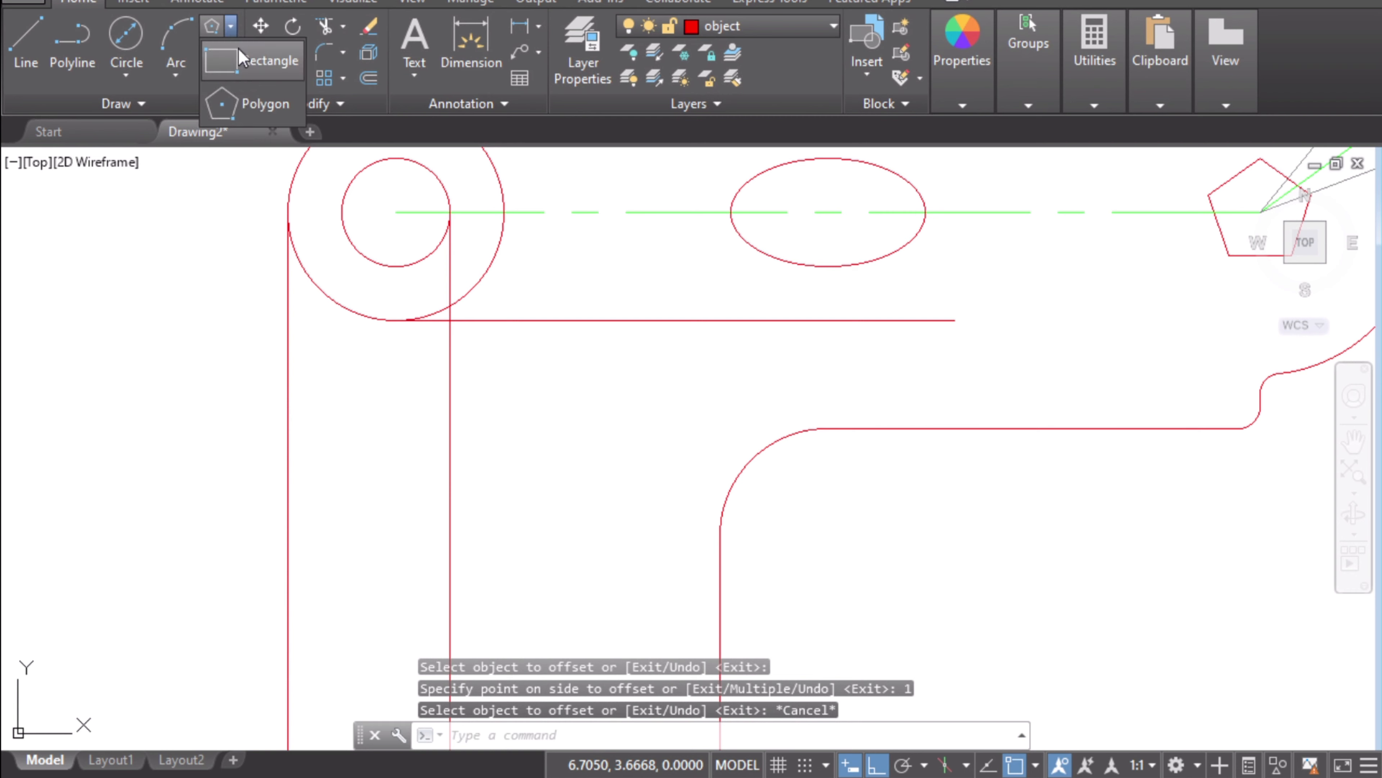
pyautogui.click(251, 62)
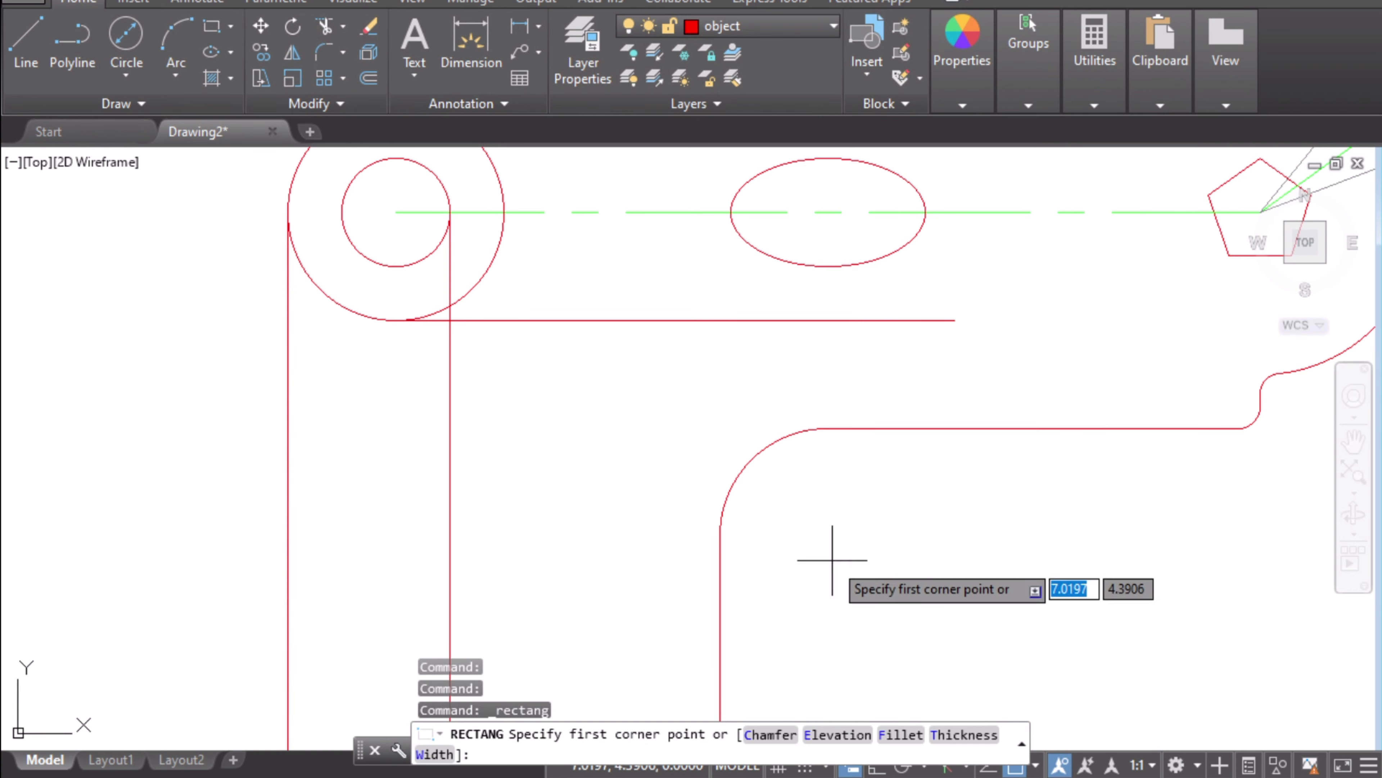
pyautogui.scroll(2, 490, 378)
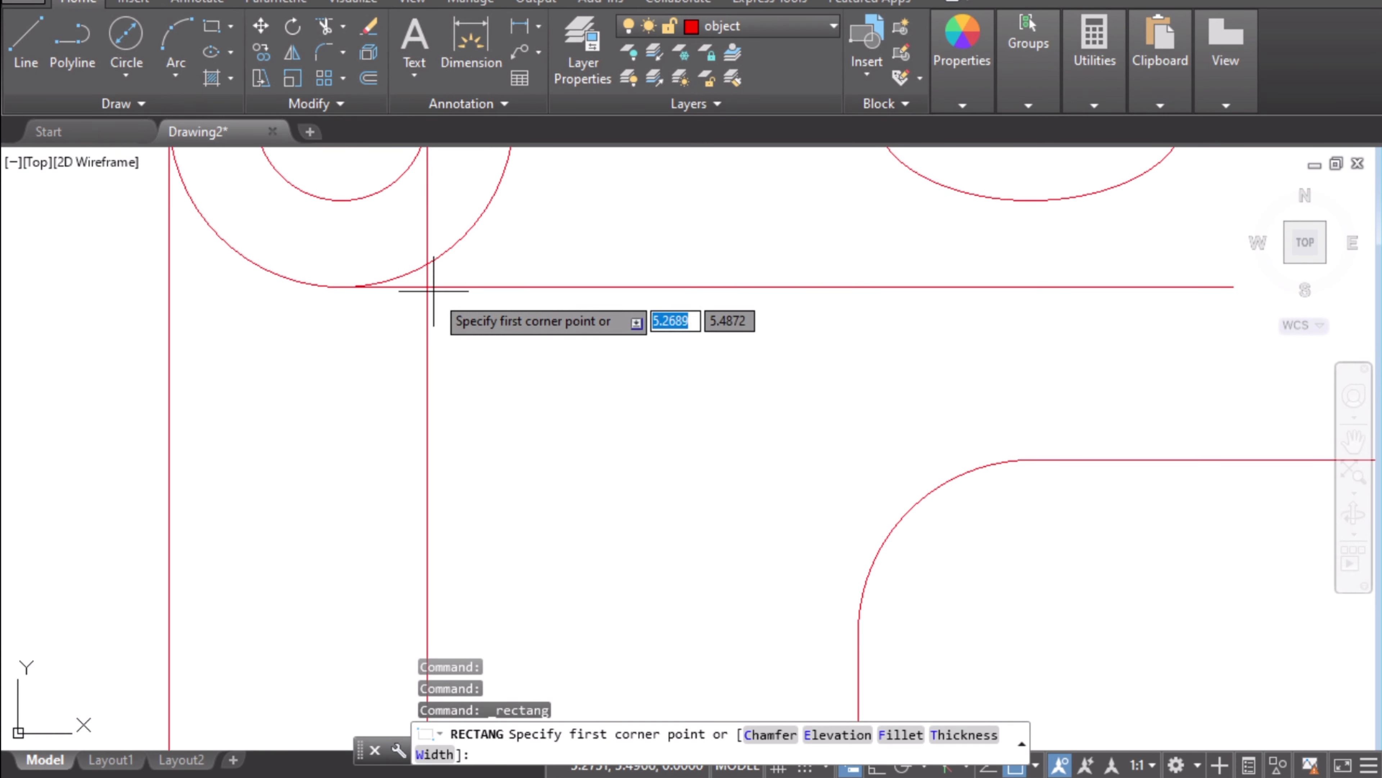
pyautogui.scroll(1, 430, 307)
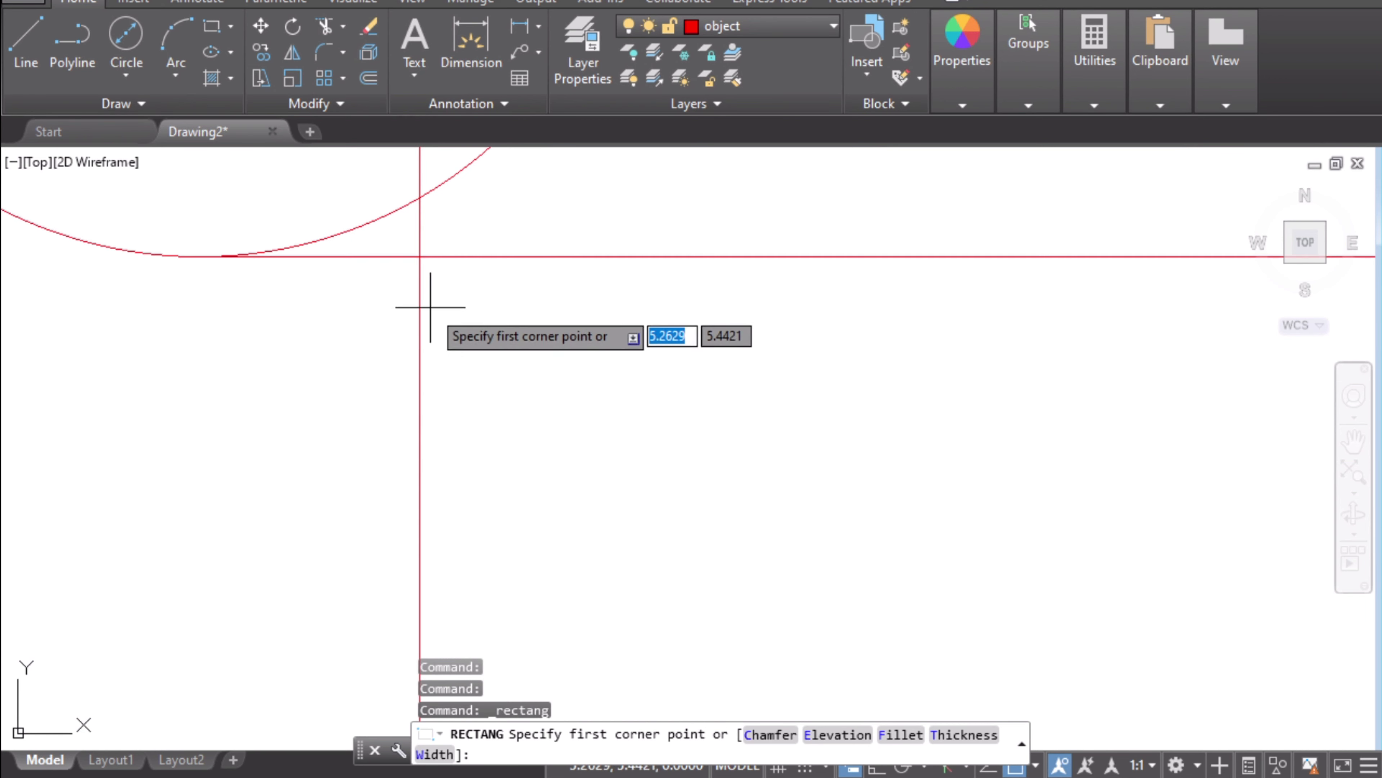
pyautogui.click(419, 256)
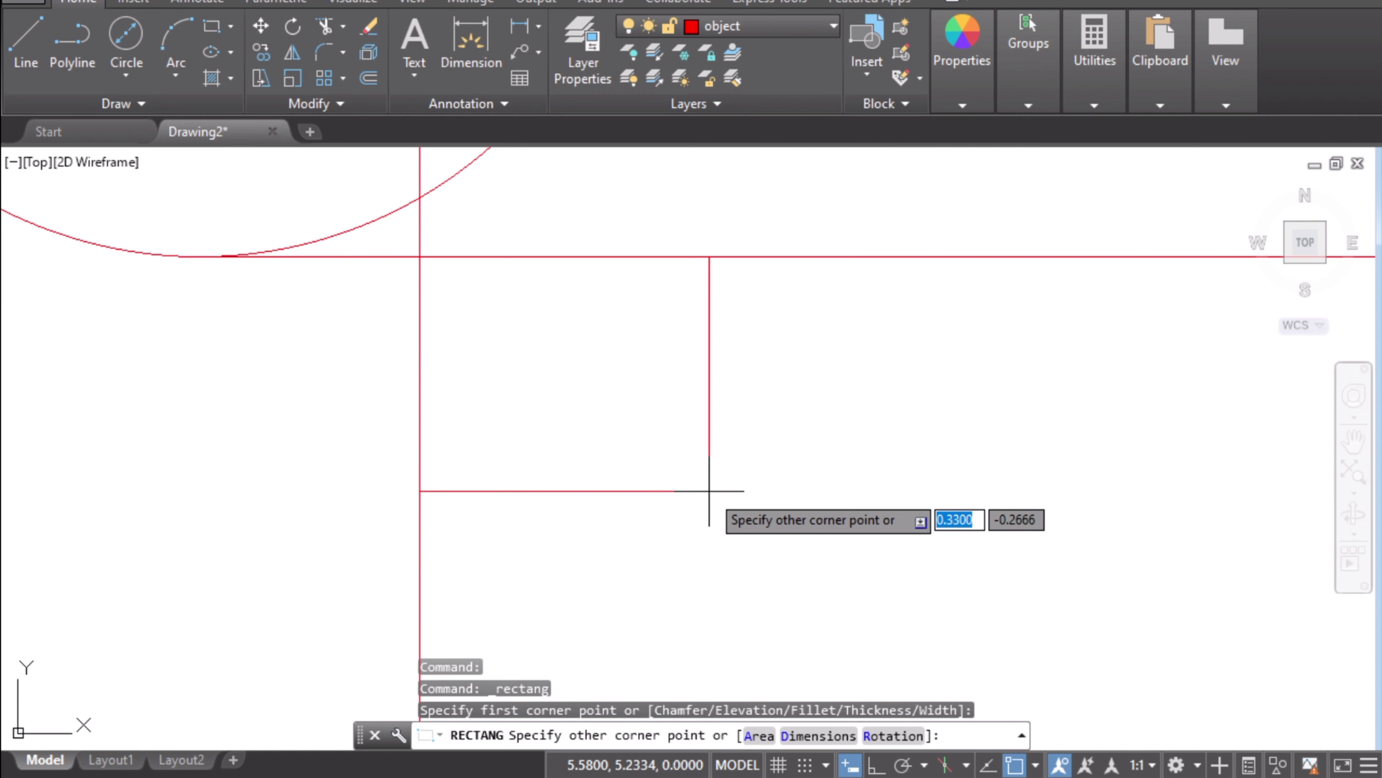
pyautogui.write('0.5')
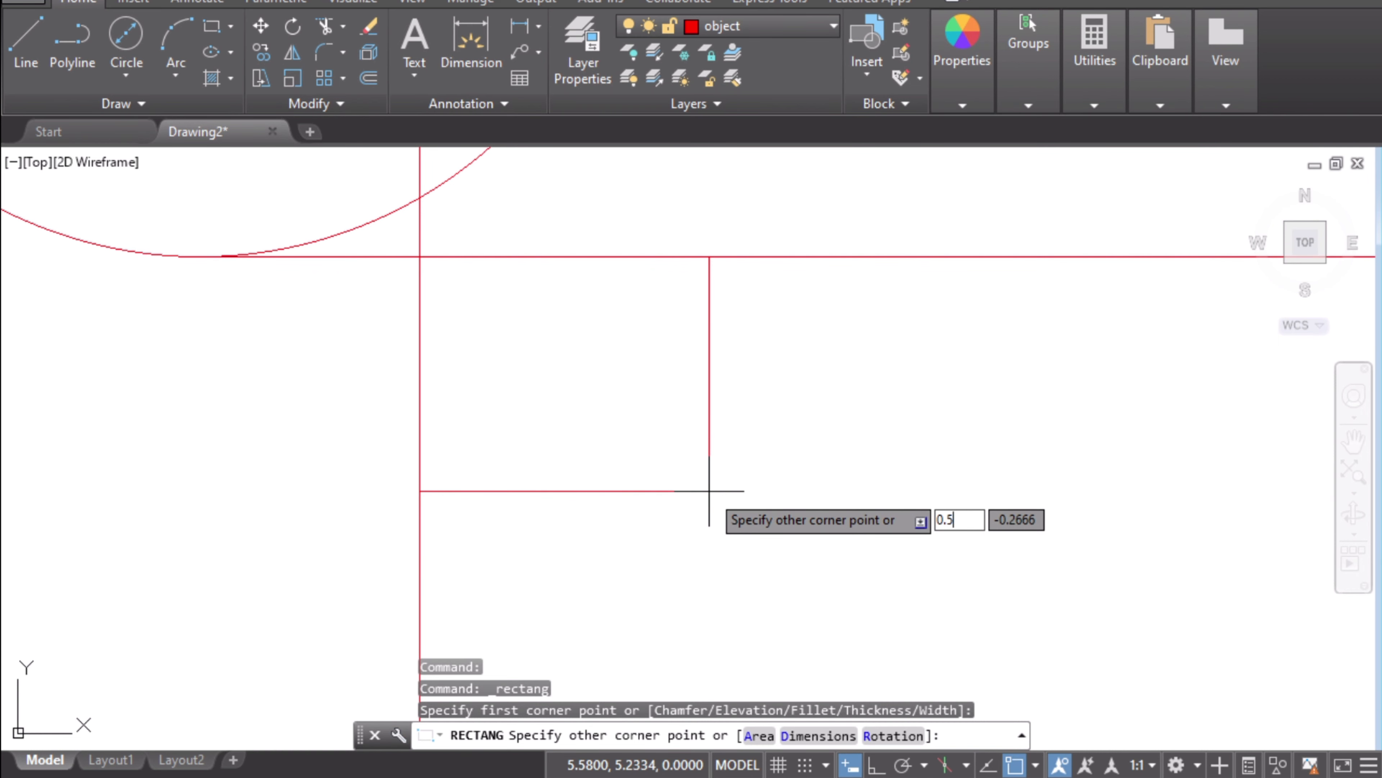
pyautogui.press('Tab')
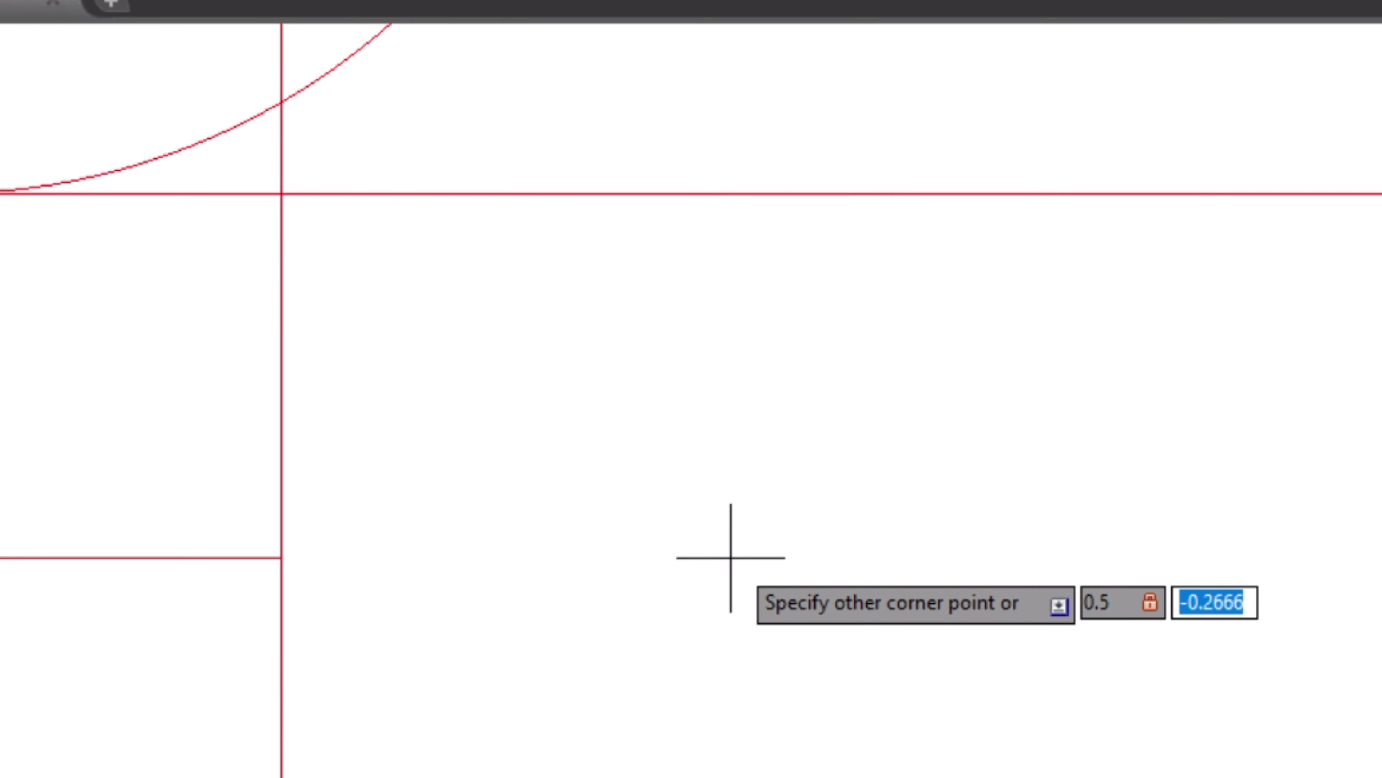
pyautogui.write('-0.5')
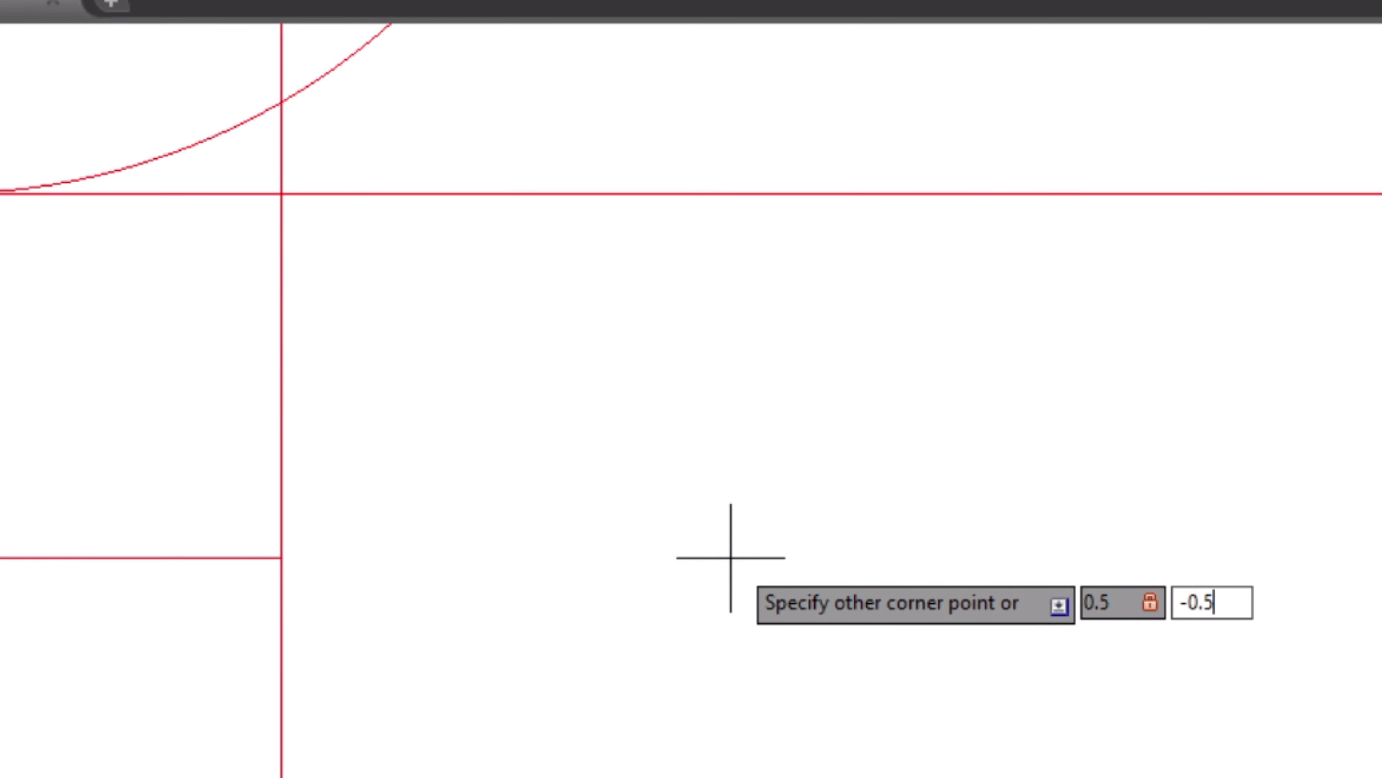
pyautogui.press('Return')
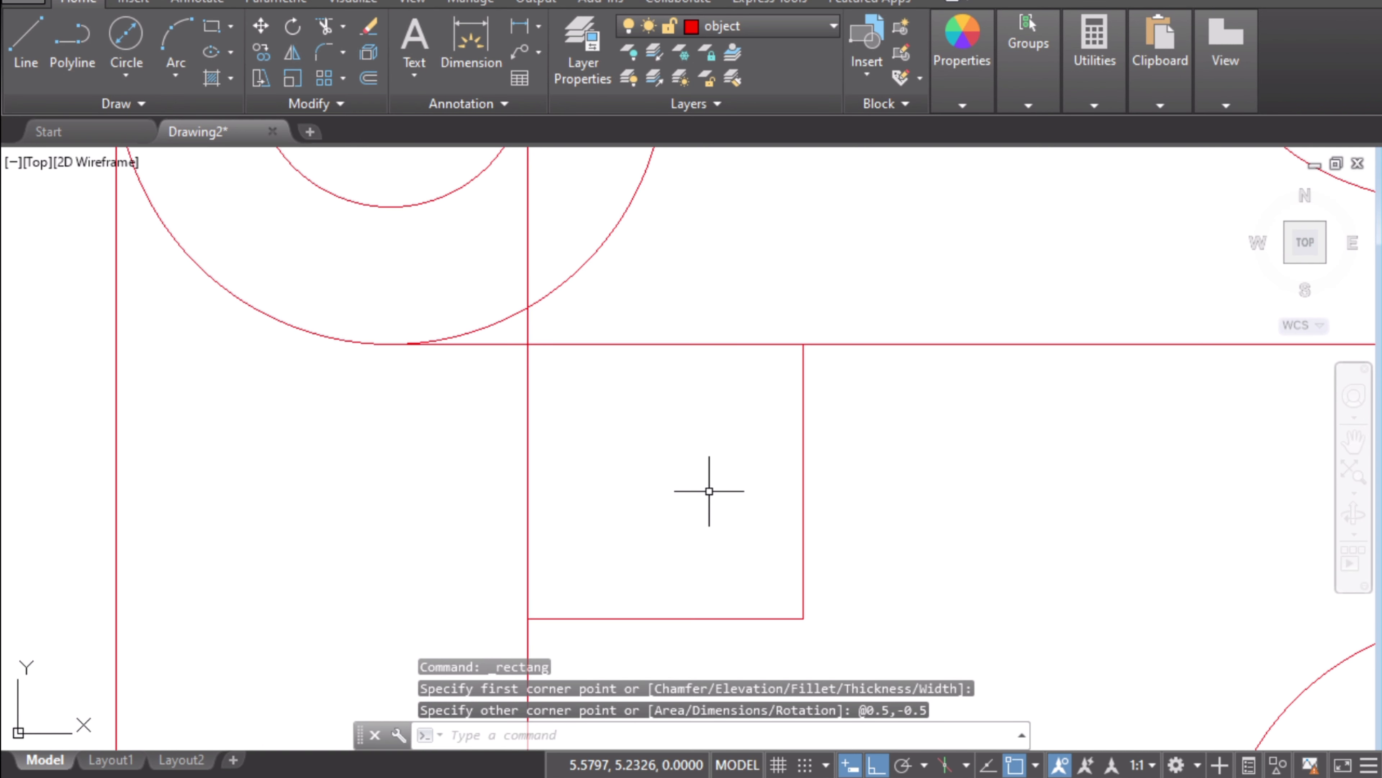
# - Erase the horizontal and vertical offset construction lines that located the square
pyautogui.moveTo(709, 490); pyautogui.dragTo(551, 418, button='middle')
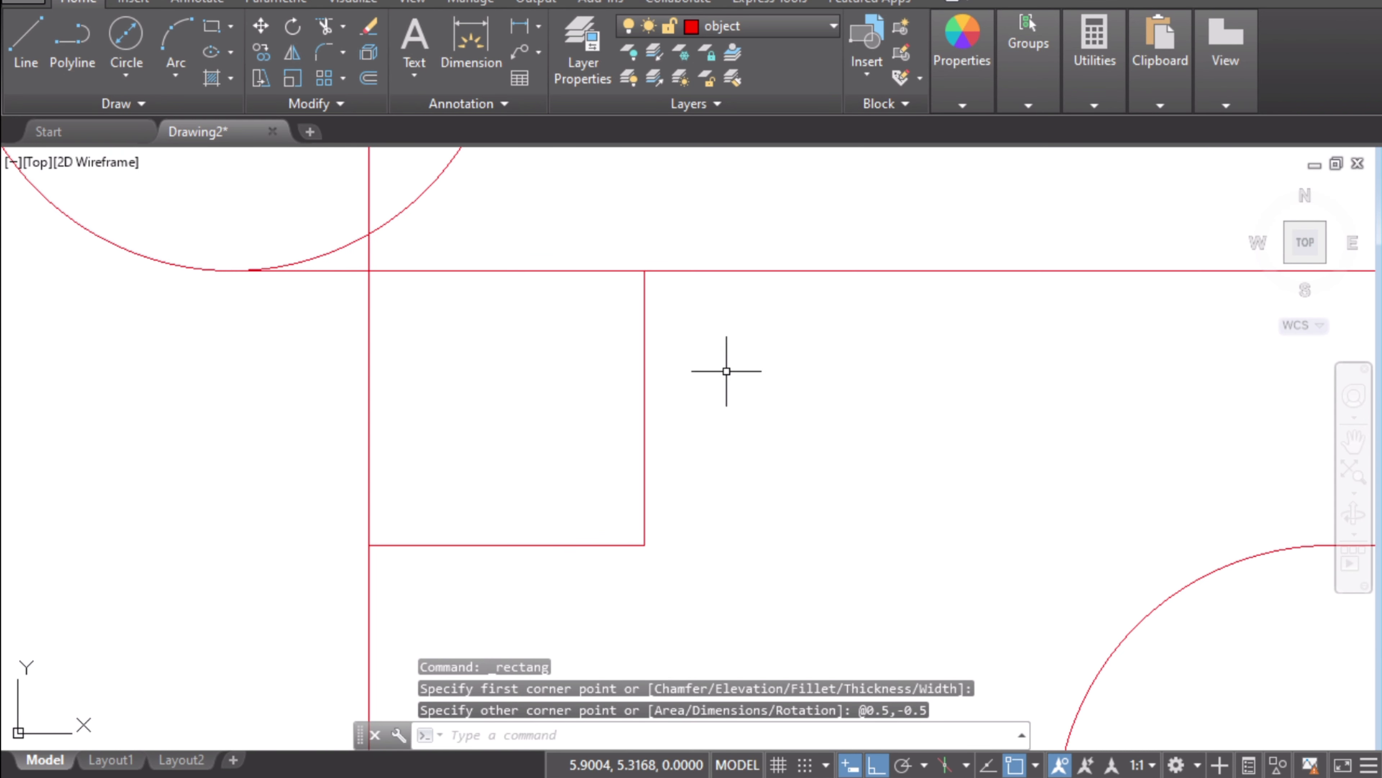
pyautogui.click(695, 271)
pyautogui.rightClick(697, 271)
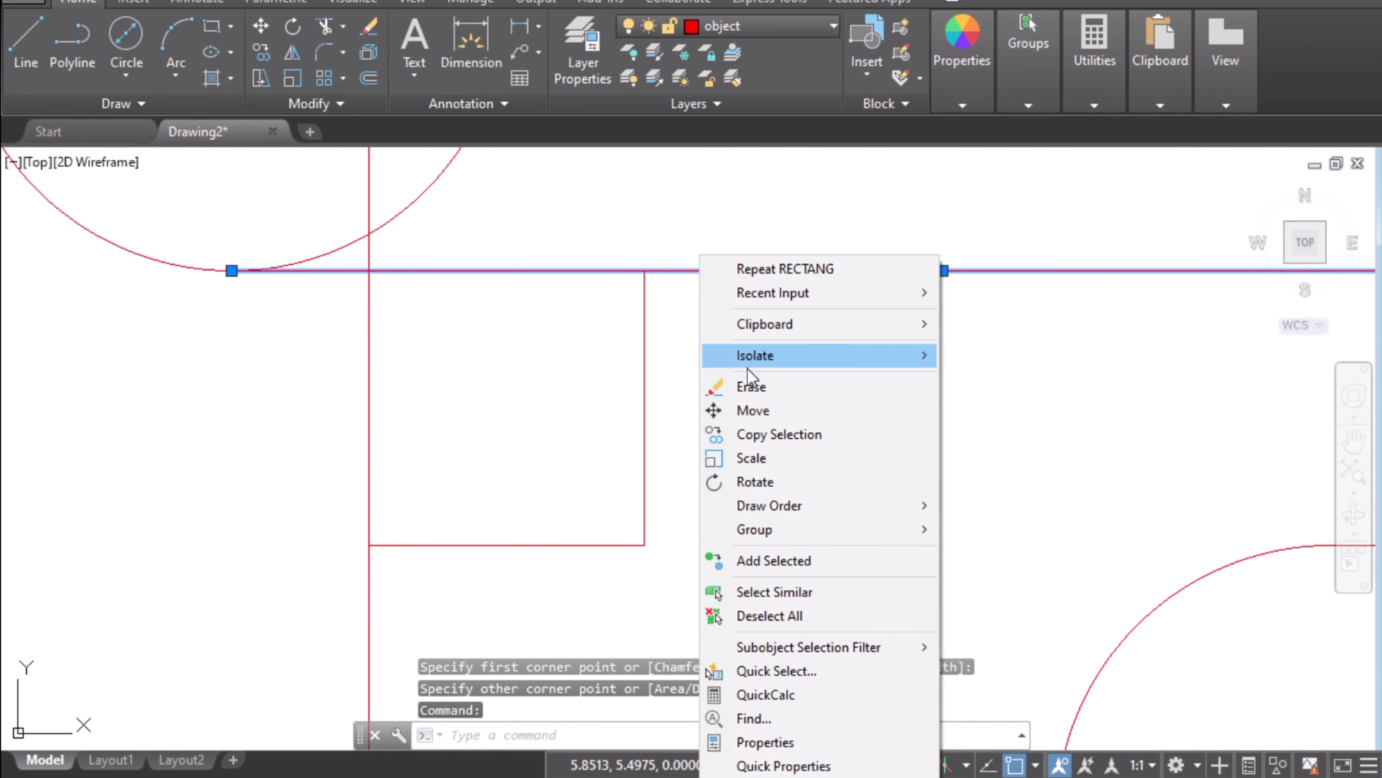
pyautogui.click(747, 386)
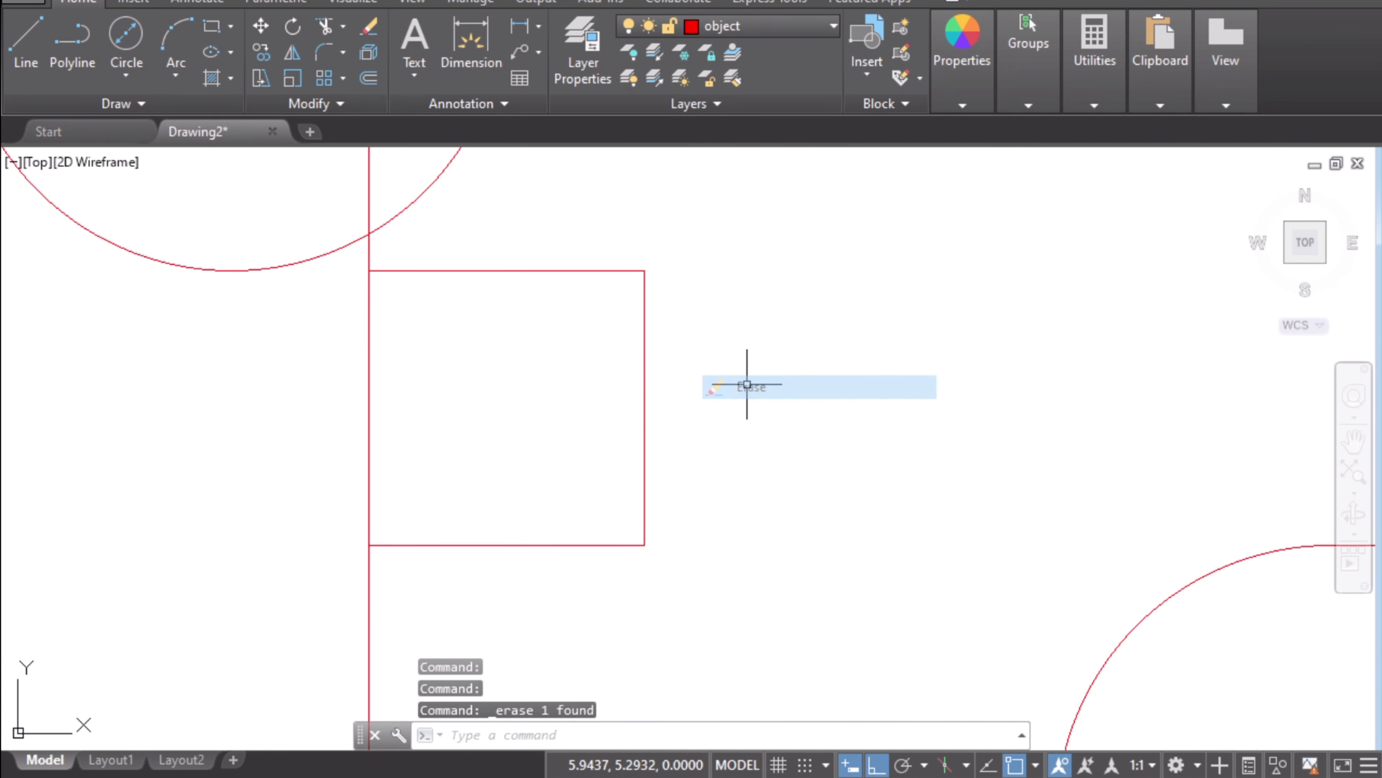
pyautogui.scroll(-6, 370, 594)
pyautogui.scroll(4, 370, 589)
pyautogui.click(370, 596)
pyautogui.rightClick(368, 596)
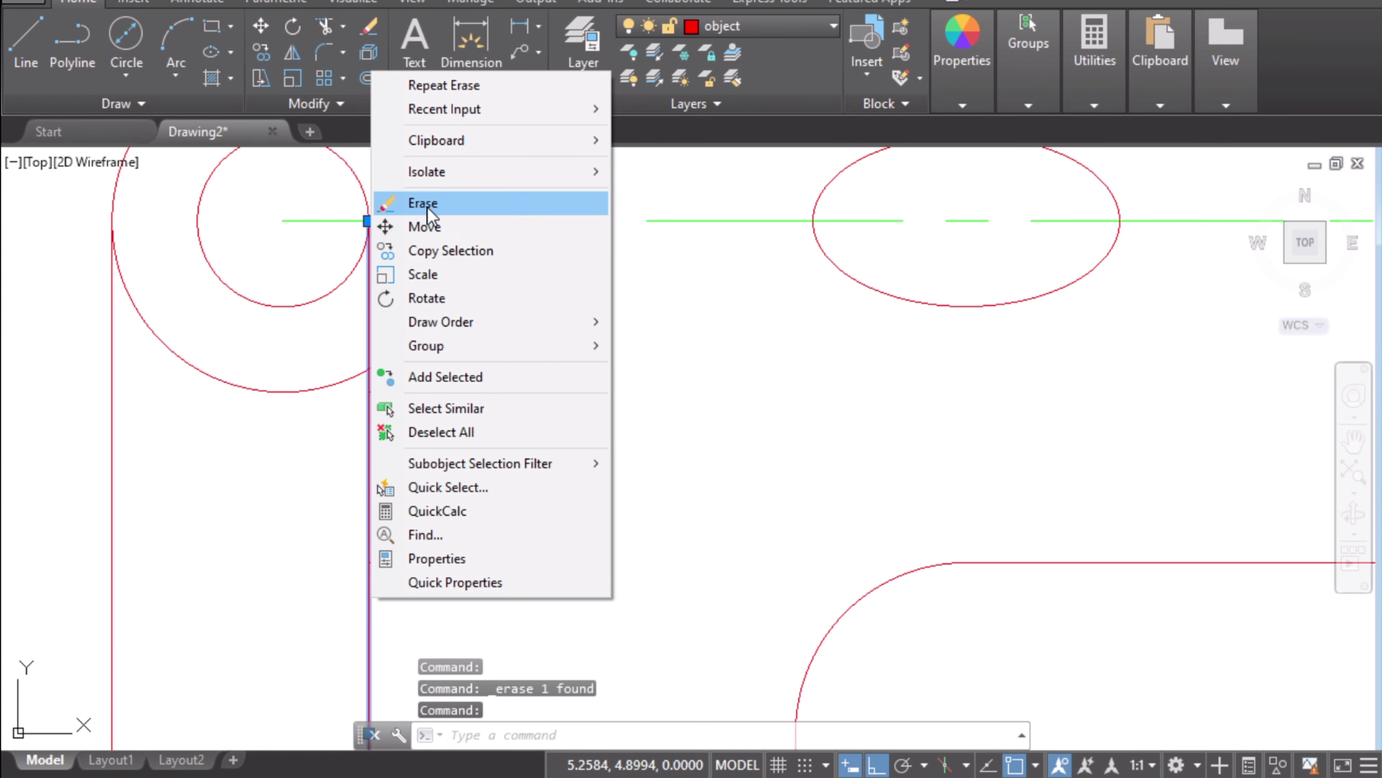
pyautogui.click(426, 214)
# - Check the reference and draw a 7-sided polygon by edge, using the square's bottom side from its right corner to its left
pyautogui.moveTo(602, 556)
pyautogui.mouseDown(button='middle')
pyautogui.moveTo(608, 531)
pyautogui.moveTo(559, 383)
pyautogui.moveTo(488, 392)
pyautogui.mouseUp(button='middle')
pyautogui.scroll(-2, 577, 416)
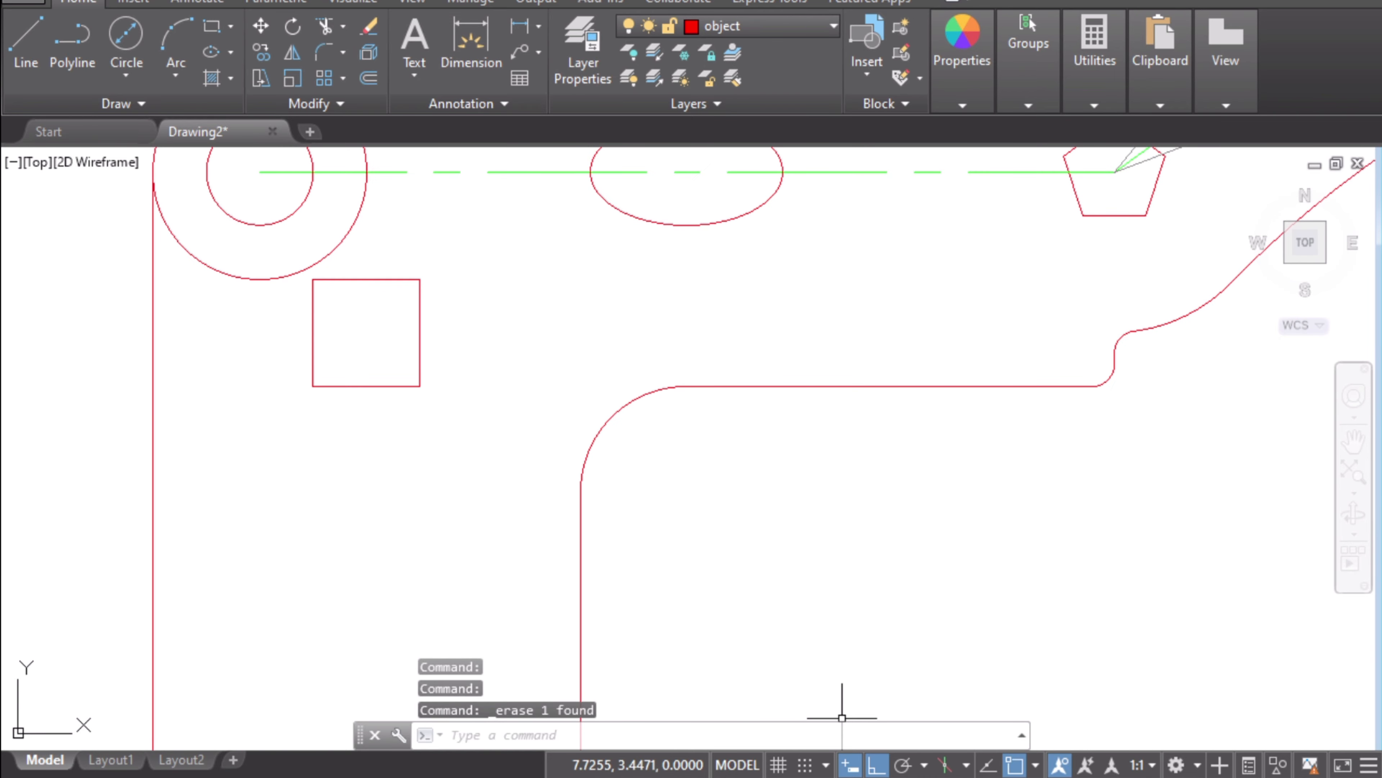
pyautogui.hotkey('alt', 'Tab')
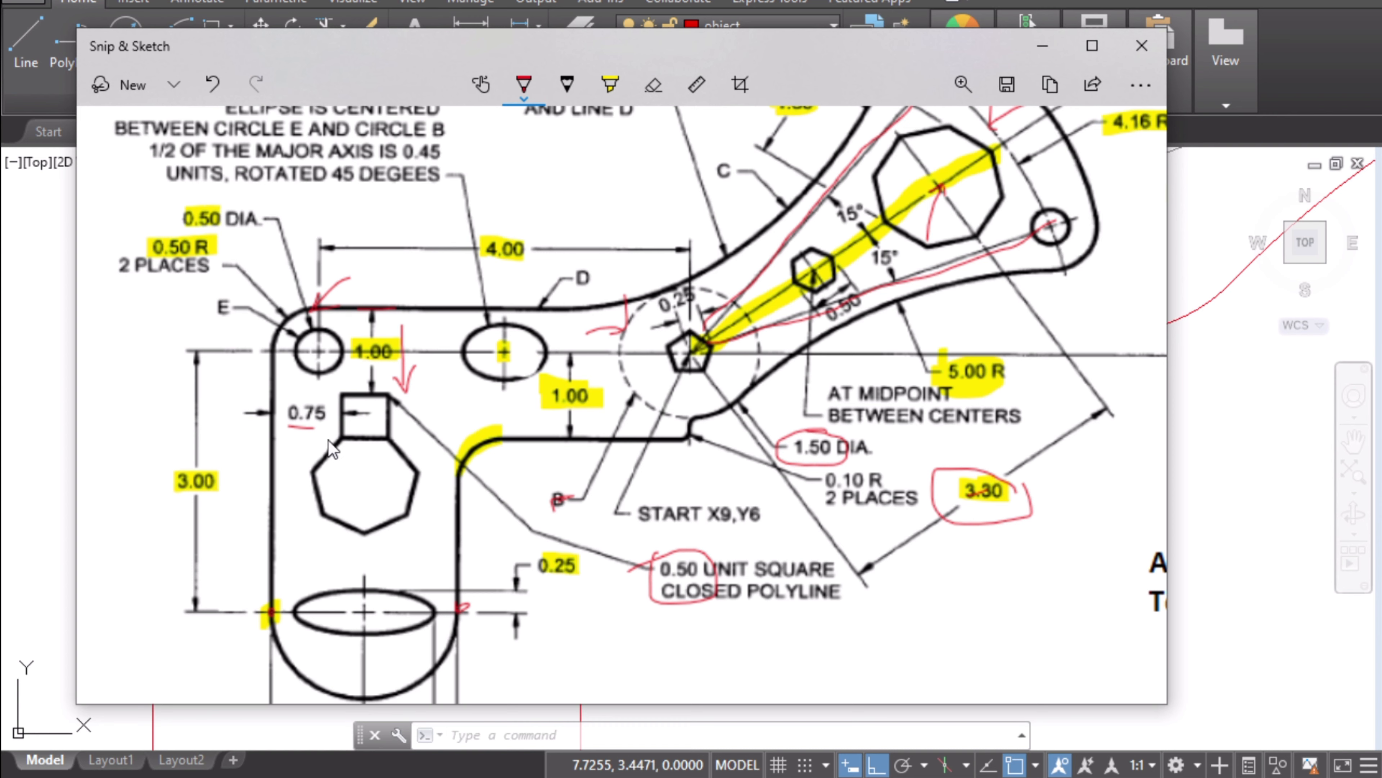
pyautogui.click(20, 384)
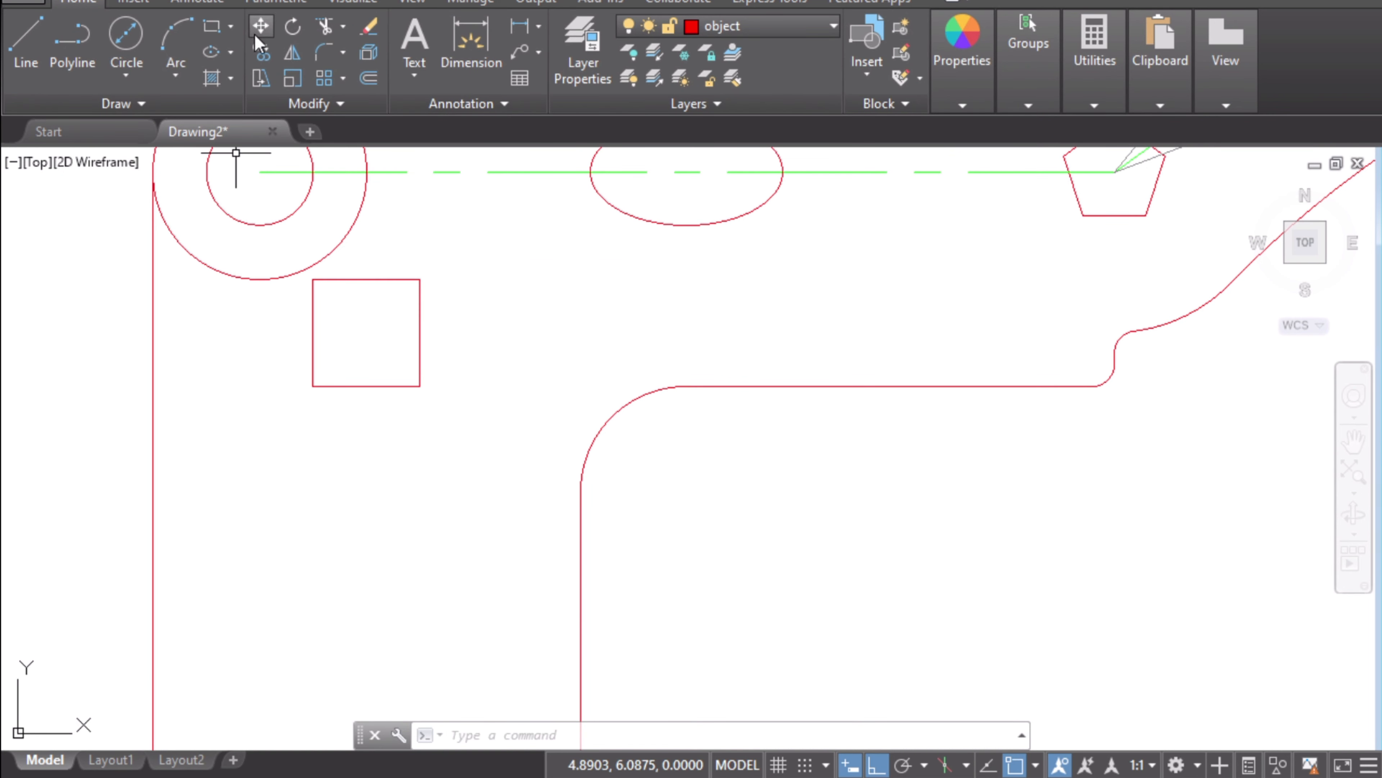
pyautogui.click(231, 31)
pyautogui.click(242, 193)
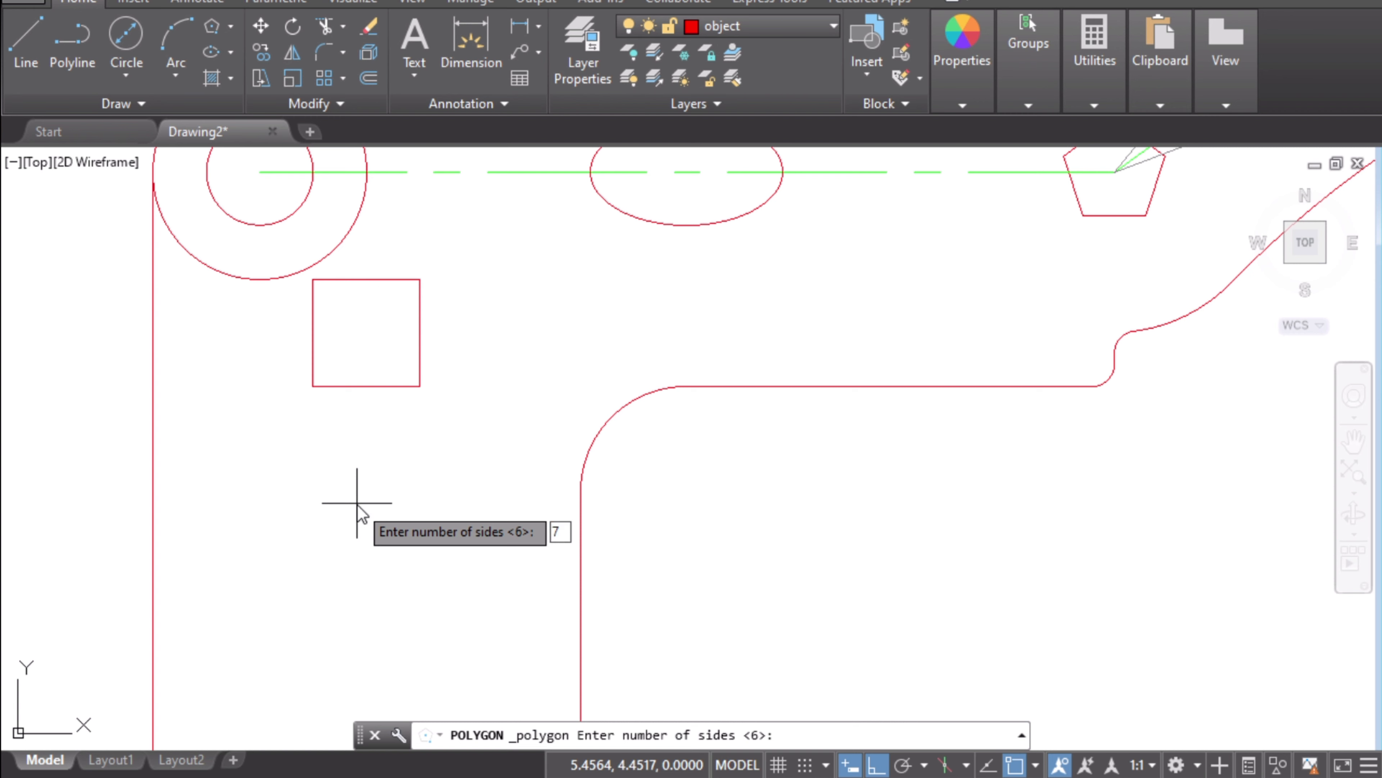
pyautogui.press('Return')
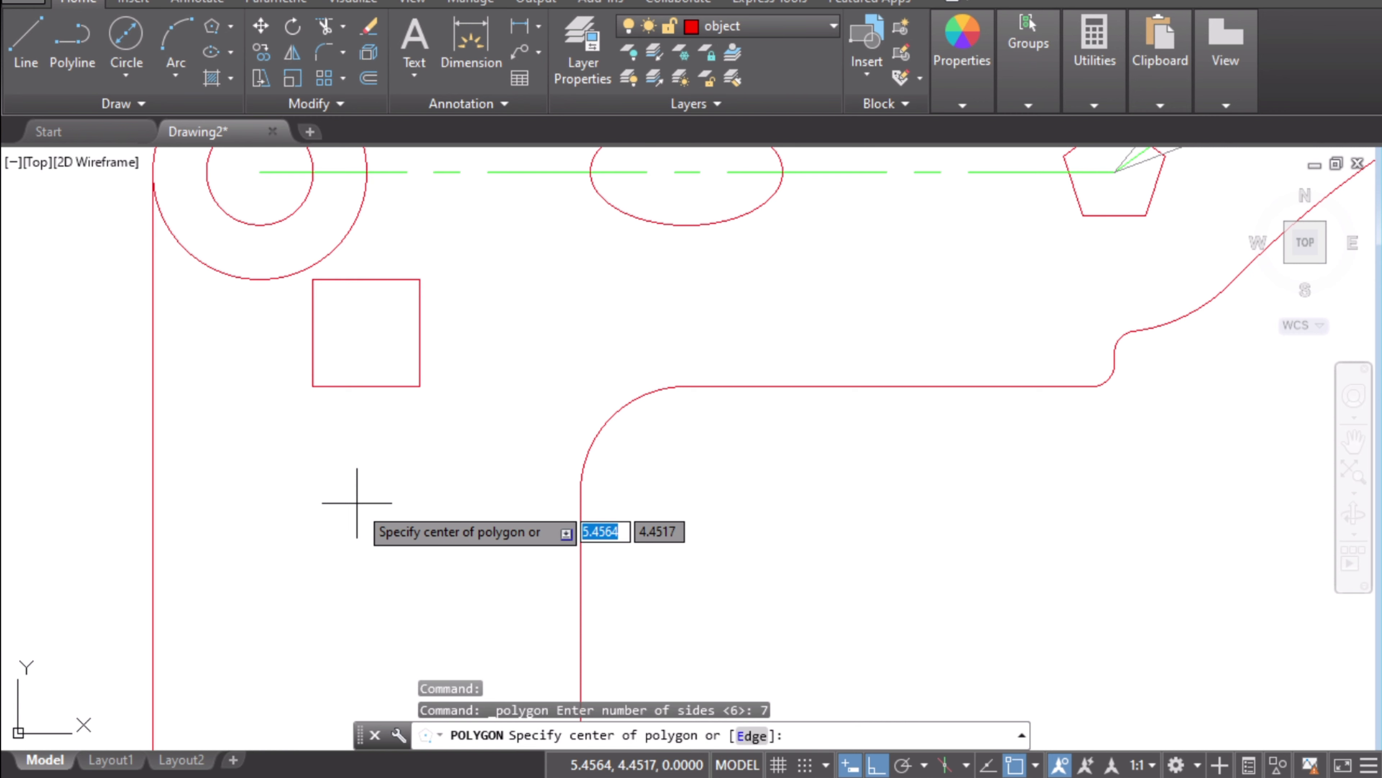
pyautogui.click(752, 737)
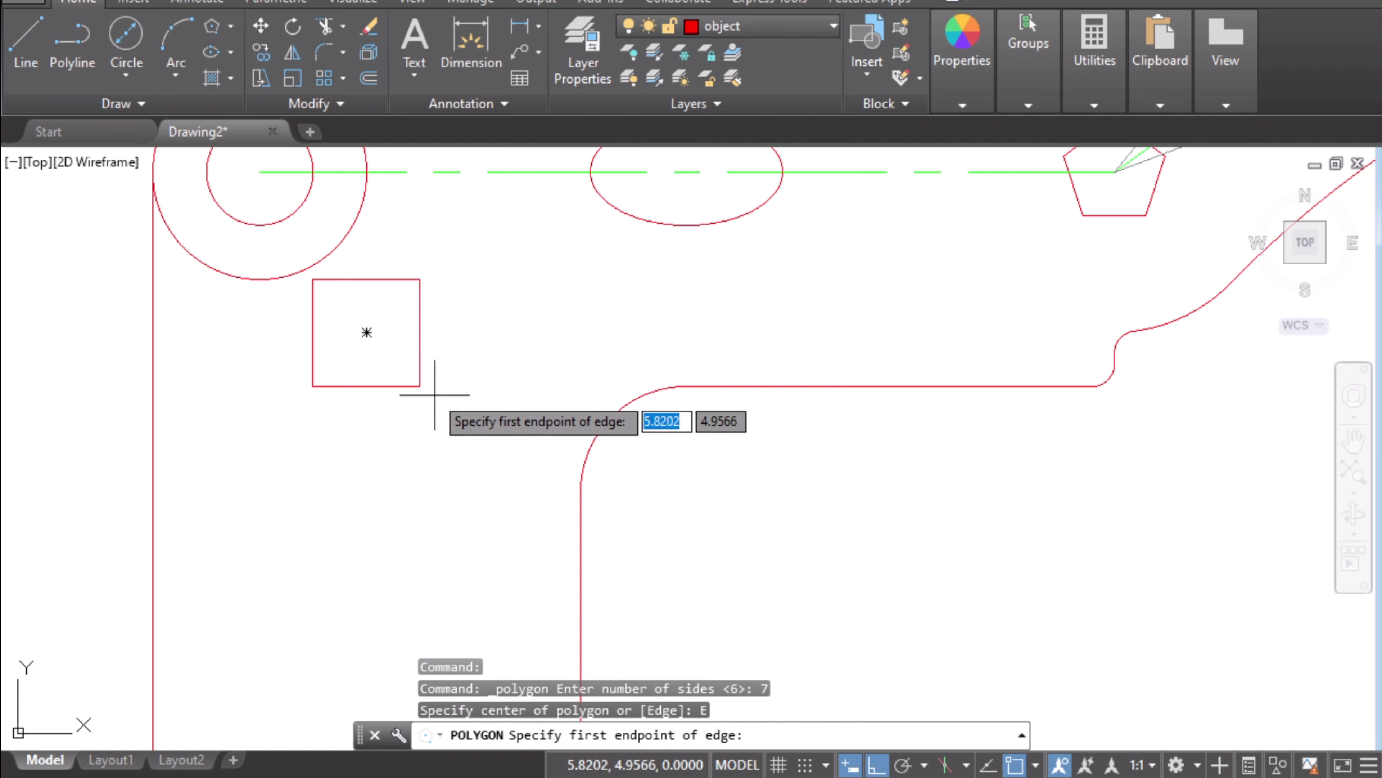
pyautogui.click(419, 386)
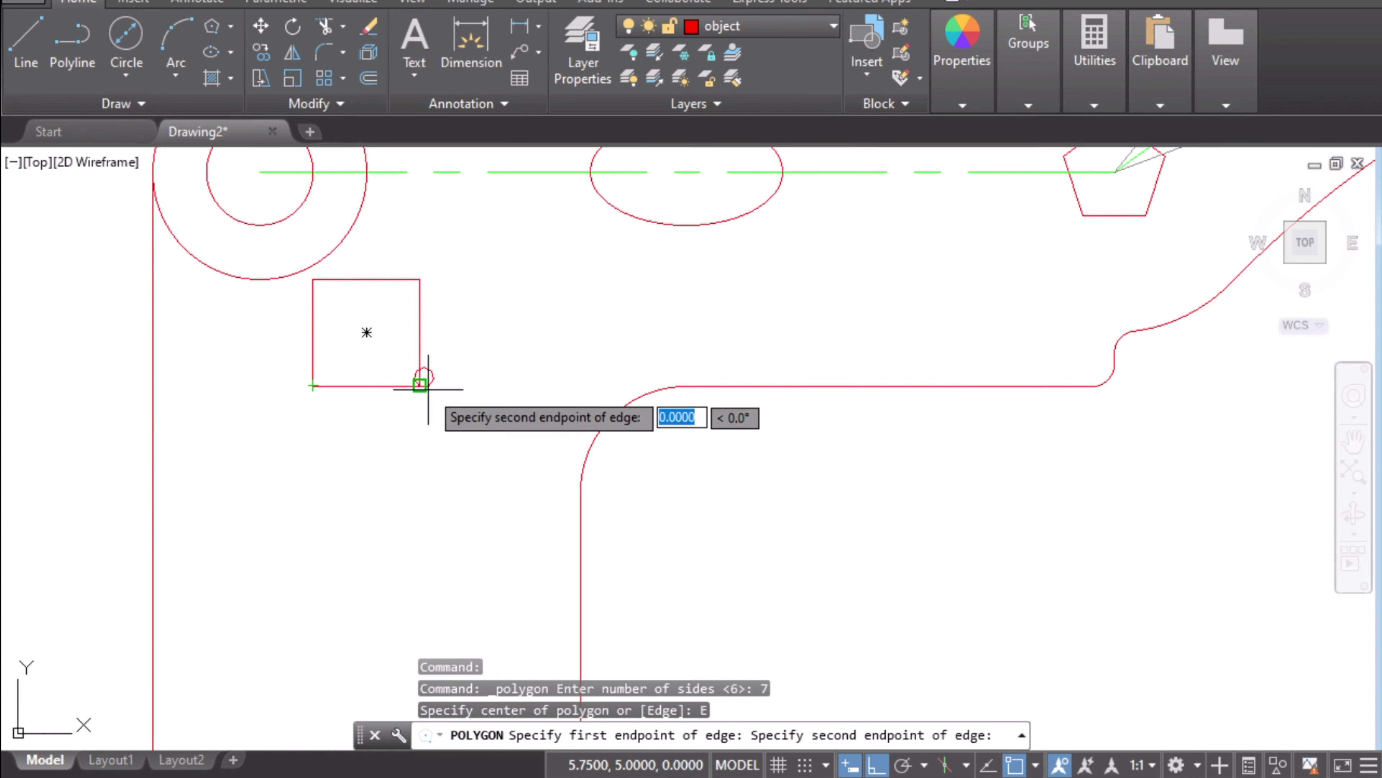
pyautogui.click(313, 386)
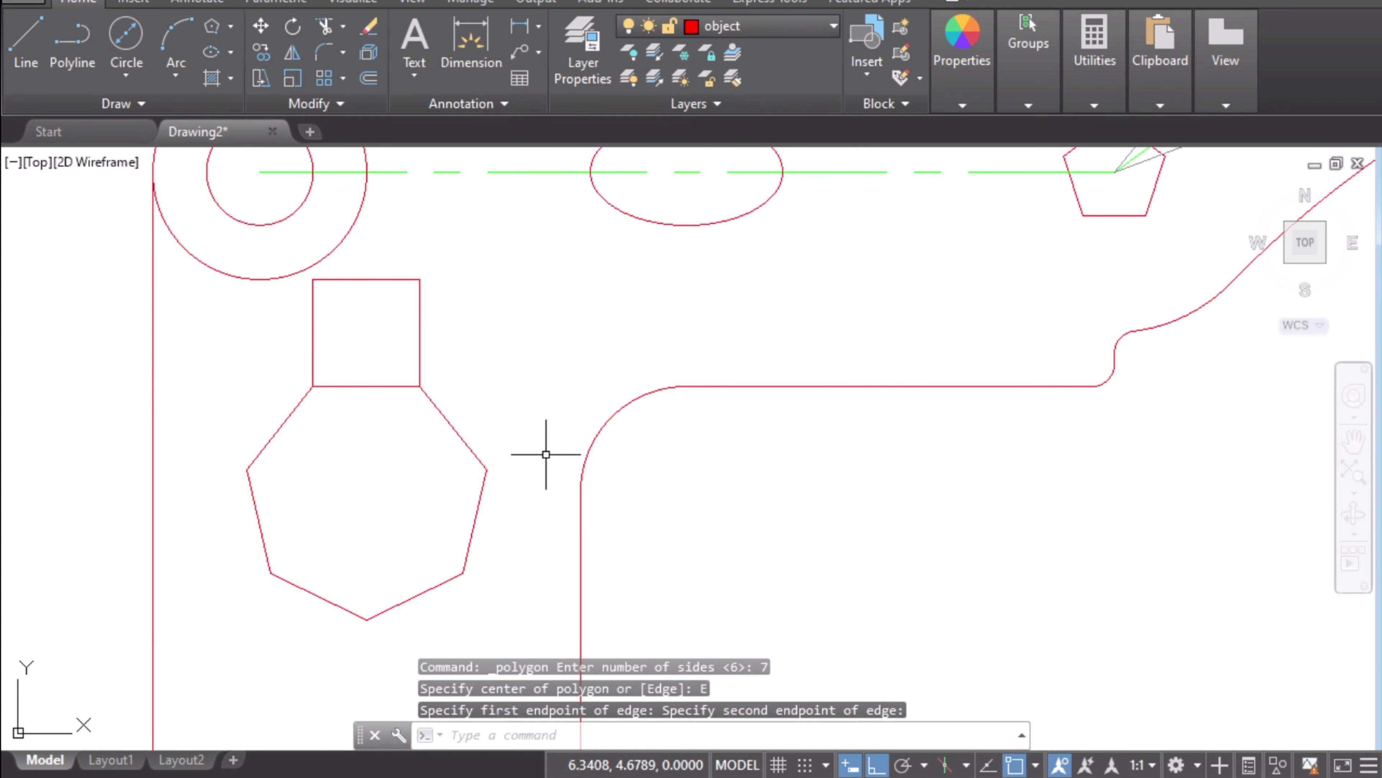
# - Check the rounded ends around the two 0.4 diameter holes at the plate's flared end on the Snip & Sketch reference
pyautogui.scroll(-3, 537, 466)
pyautogui.moveTo(740, 544); pyautogui.dragTo(505, 526, button='middle')
pyautogui.moveTo(669, 524); pyautogui.dragTo(659, 612, button='middle')
pyautogui.scroll(3, 885, 481)
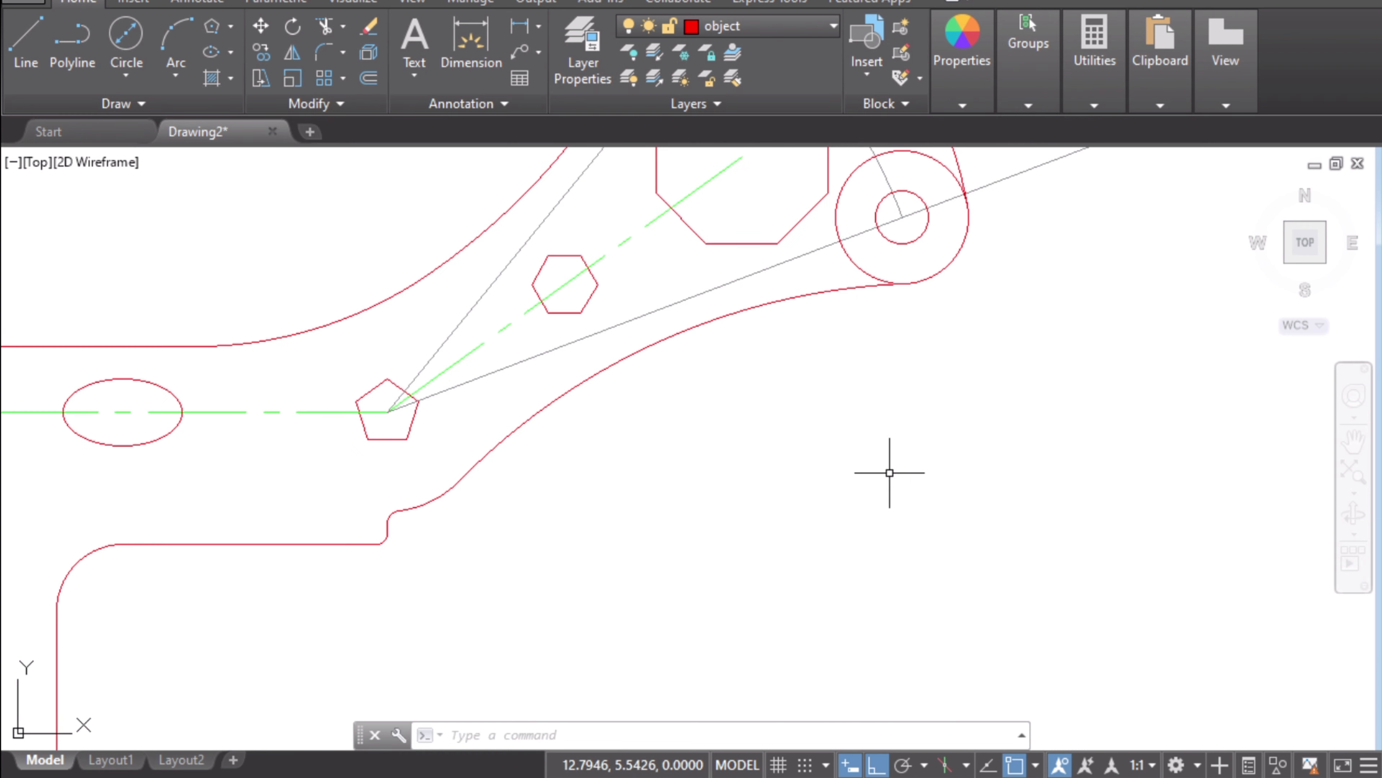
pyautogui.moveTo(937, 409)
pyautogui.mouseDown(button='middle')
pyautogui.moveTo(916, 606)
pyautogui.moveTo(879, 603)
pyautogui.mouseUp(button='middle')
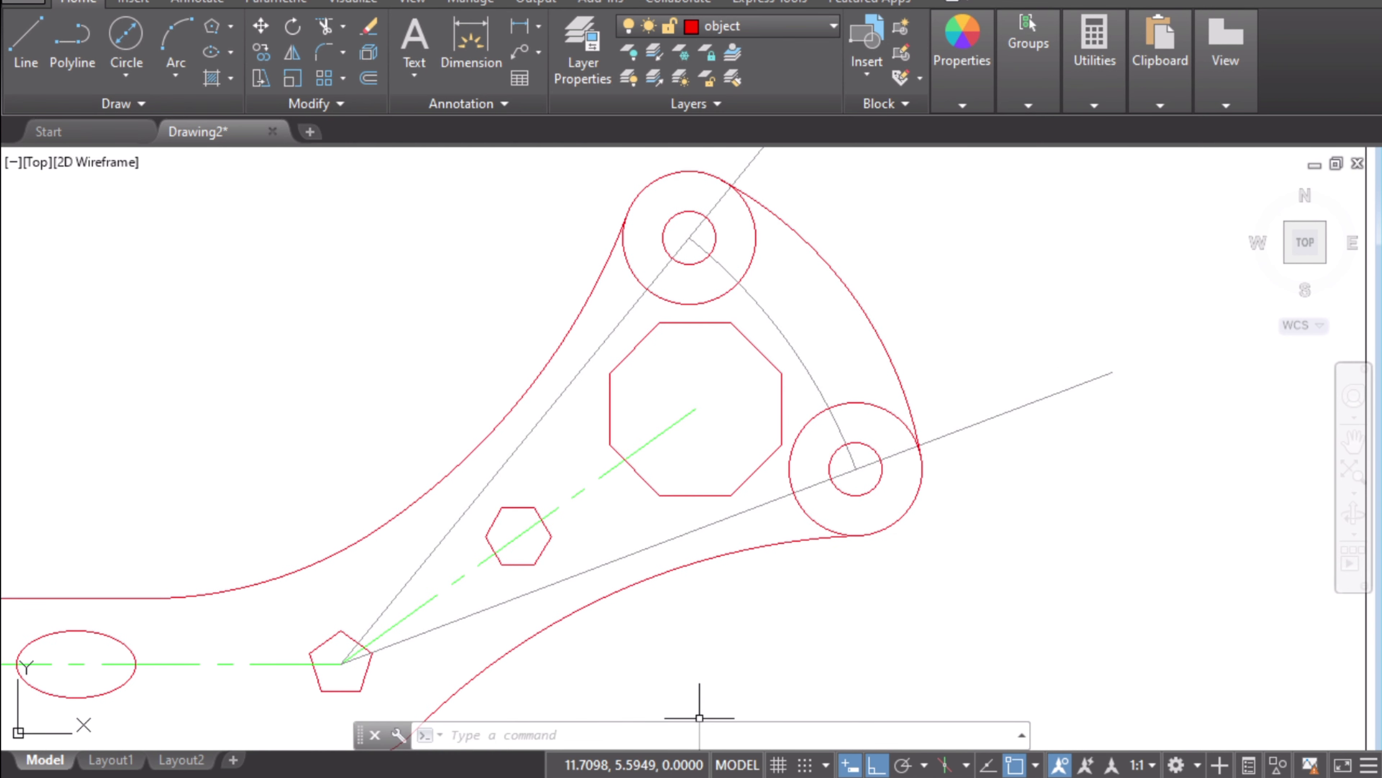
pyautogui.hotkey('alt', 'Tab')
pyautogui.scroll(2, 966, 290)
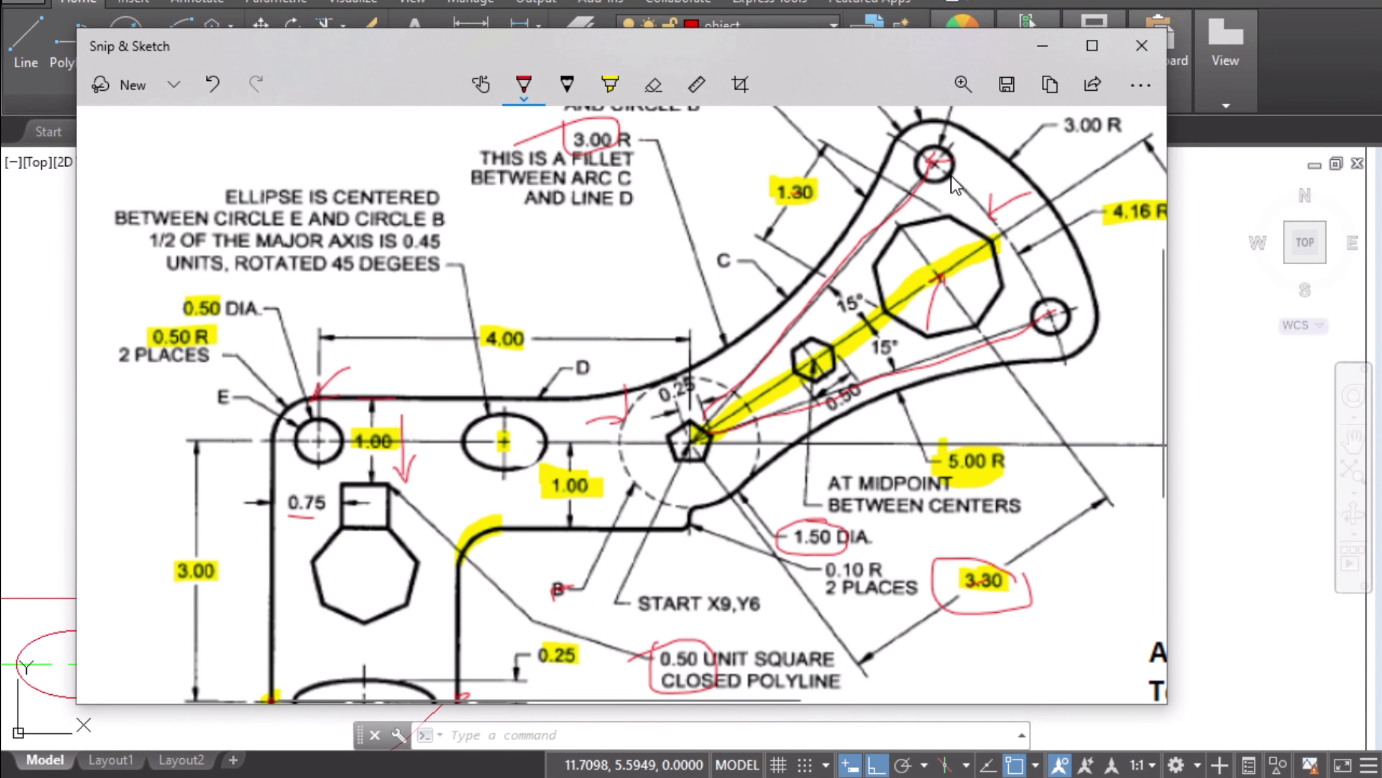
pyautogui.click(1042, 45)
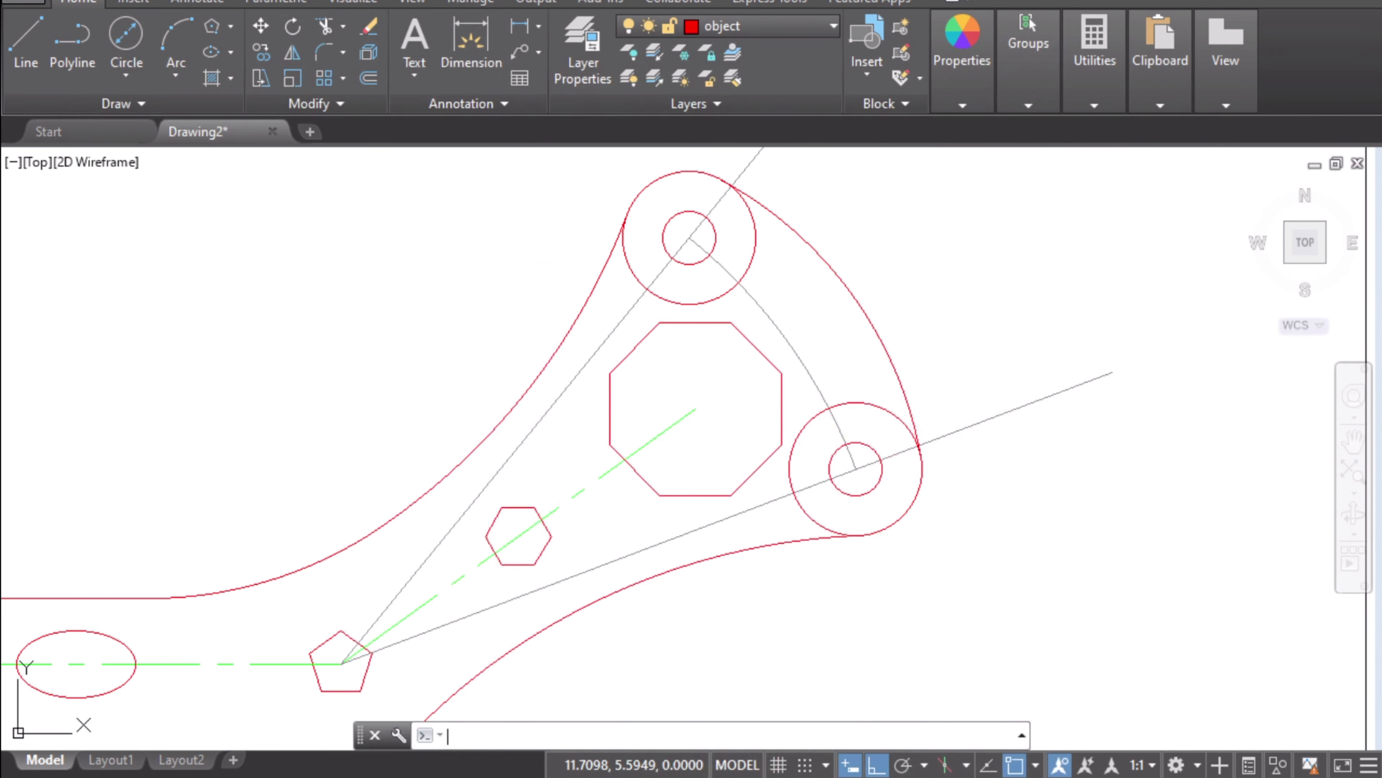
# - Trim away the inner portions of the two large circles at the flared end, using the three adjoining outline arcs as cutting edges
pyautogui.click(326, 26)
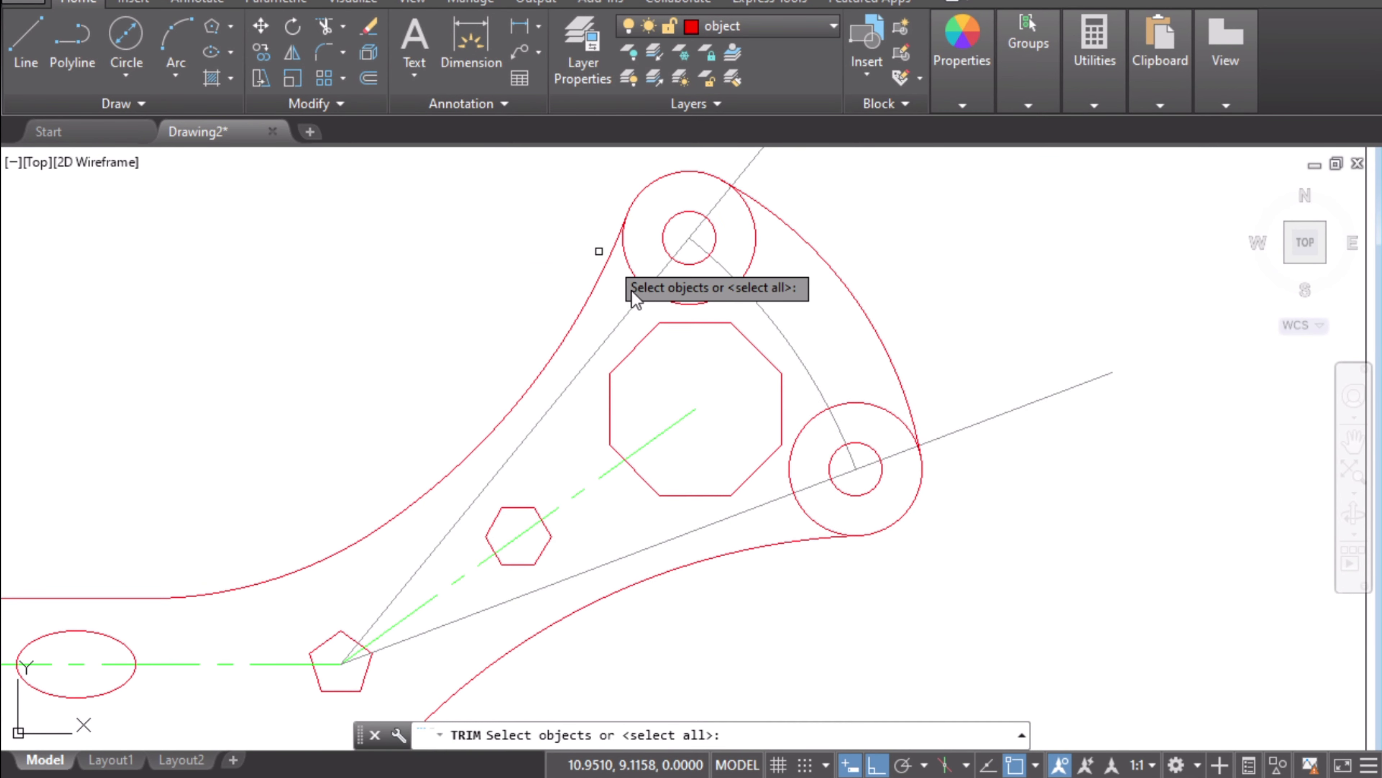
pyautogui.click(608, 262)
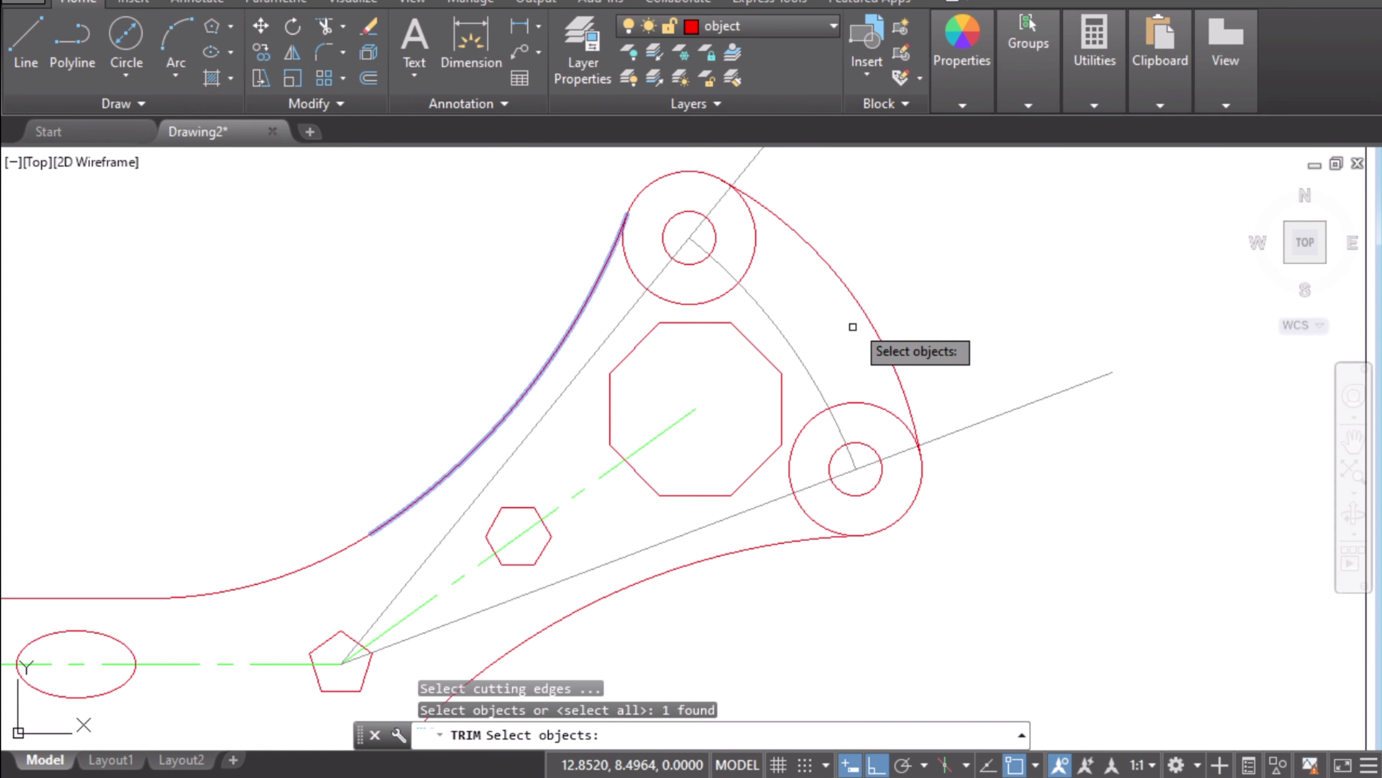
pyautogui.click(777, 224)
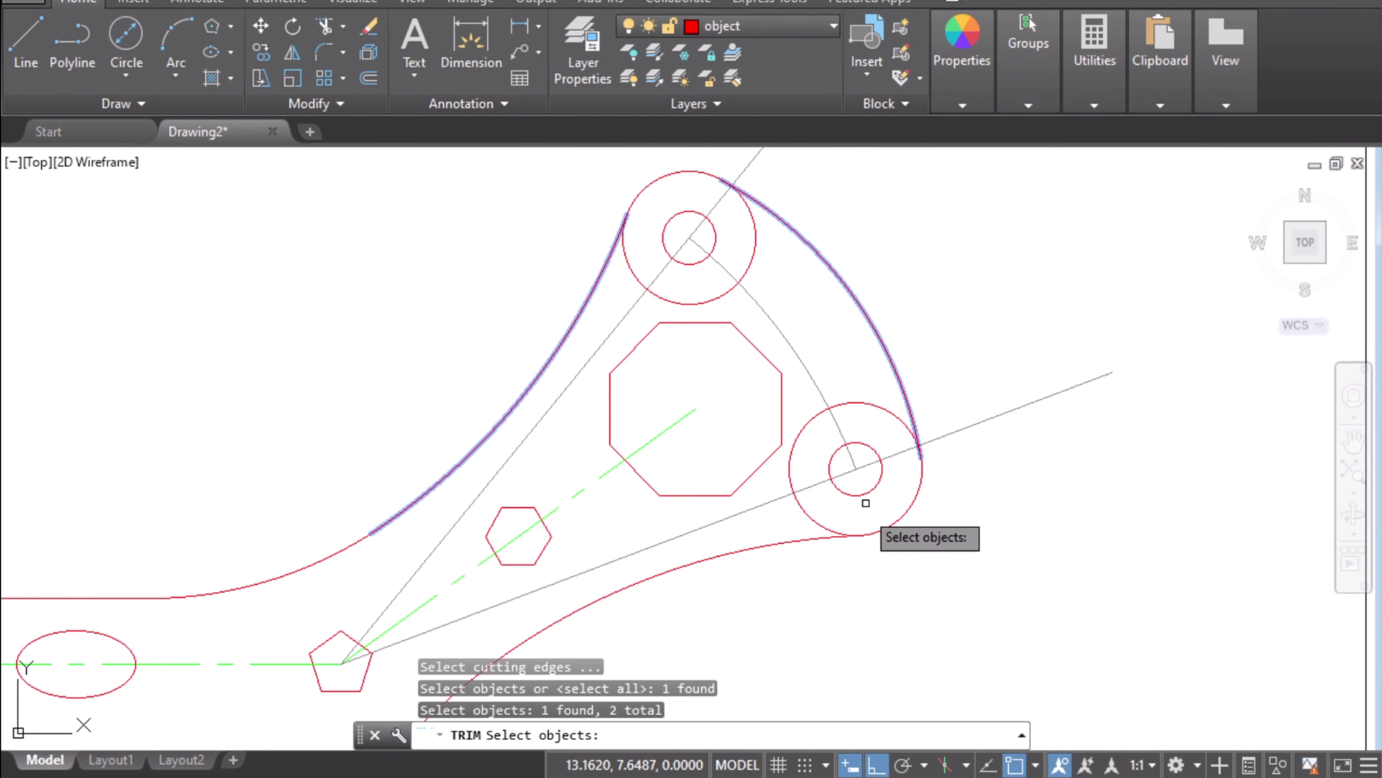
pyautogui.click(771, 545)
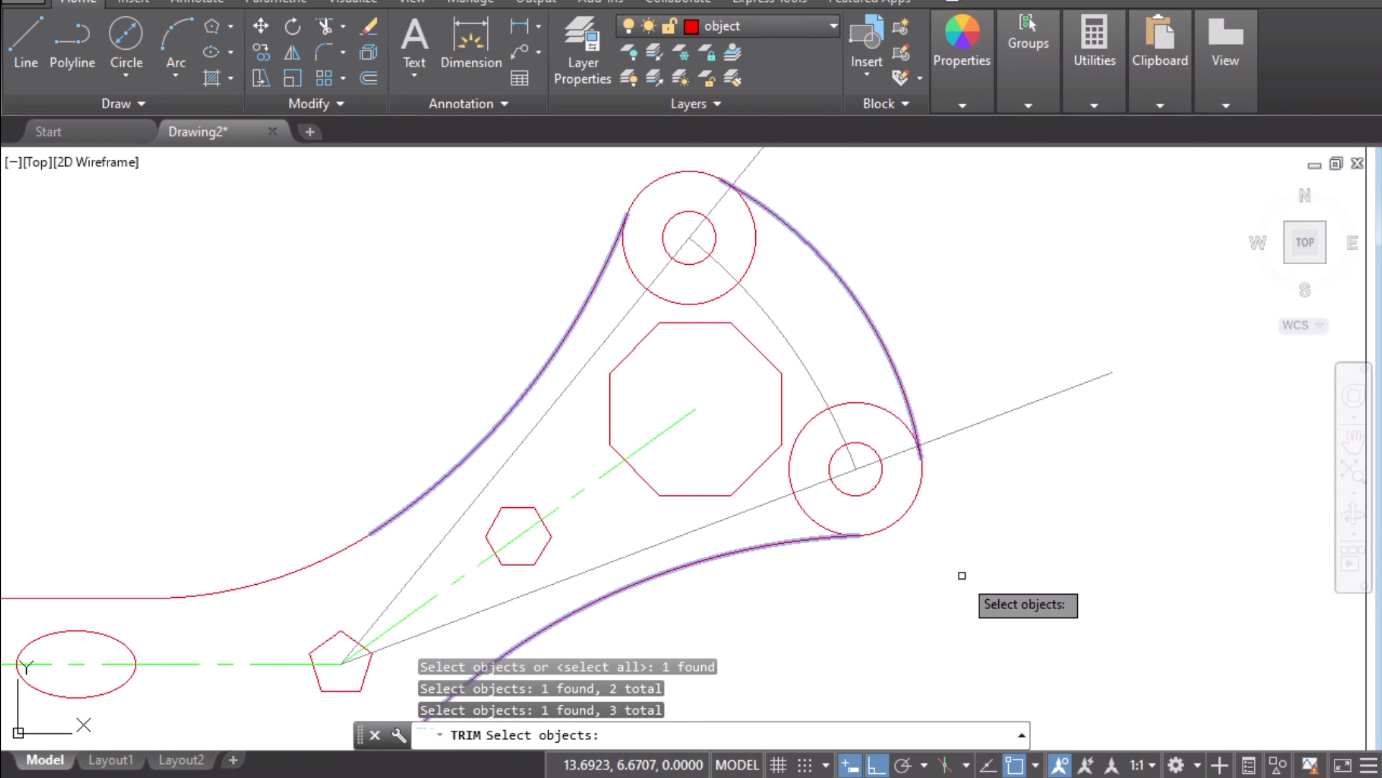
pyautogui.press('Return')
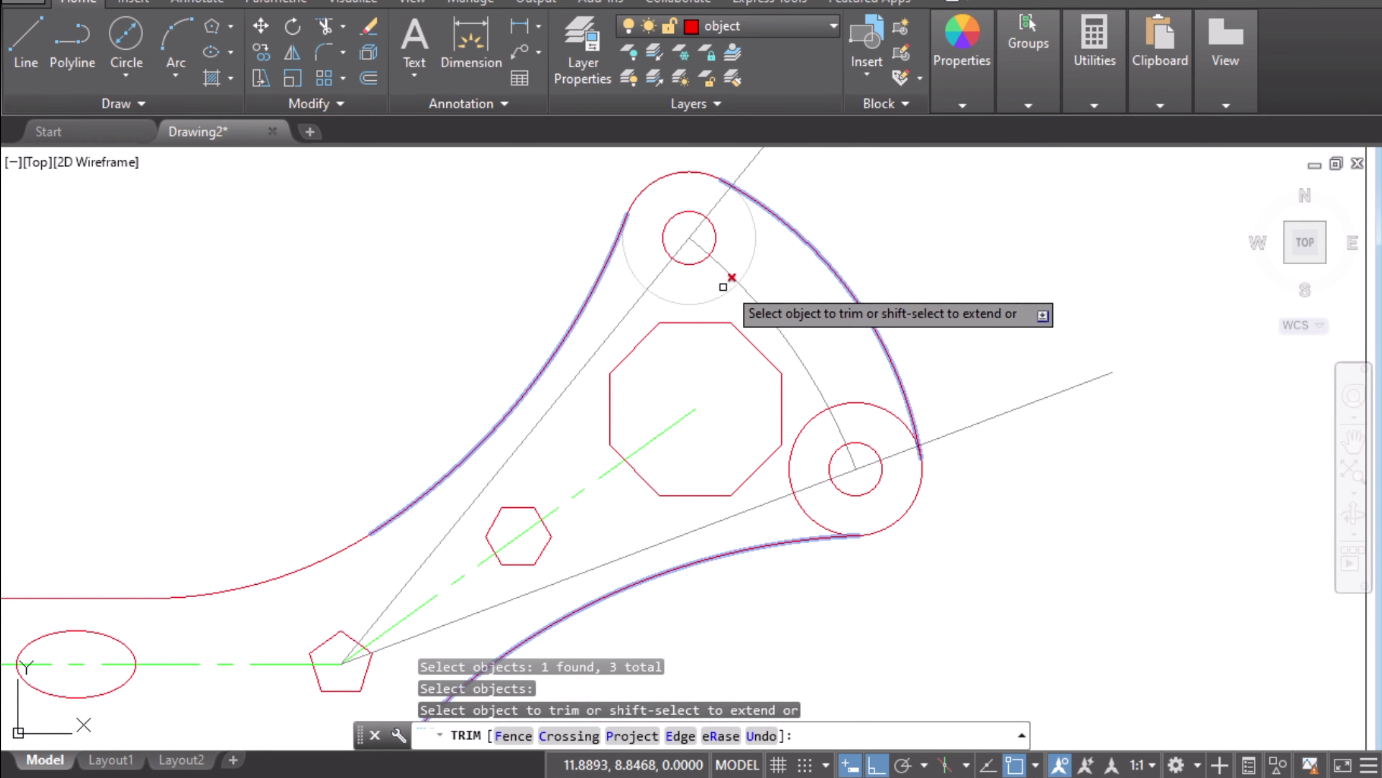
pyautogui.click(743, 267)
pyautogui.click(751, 262)
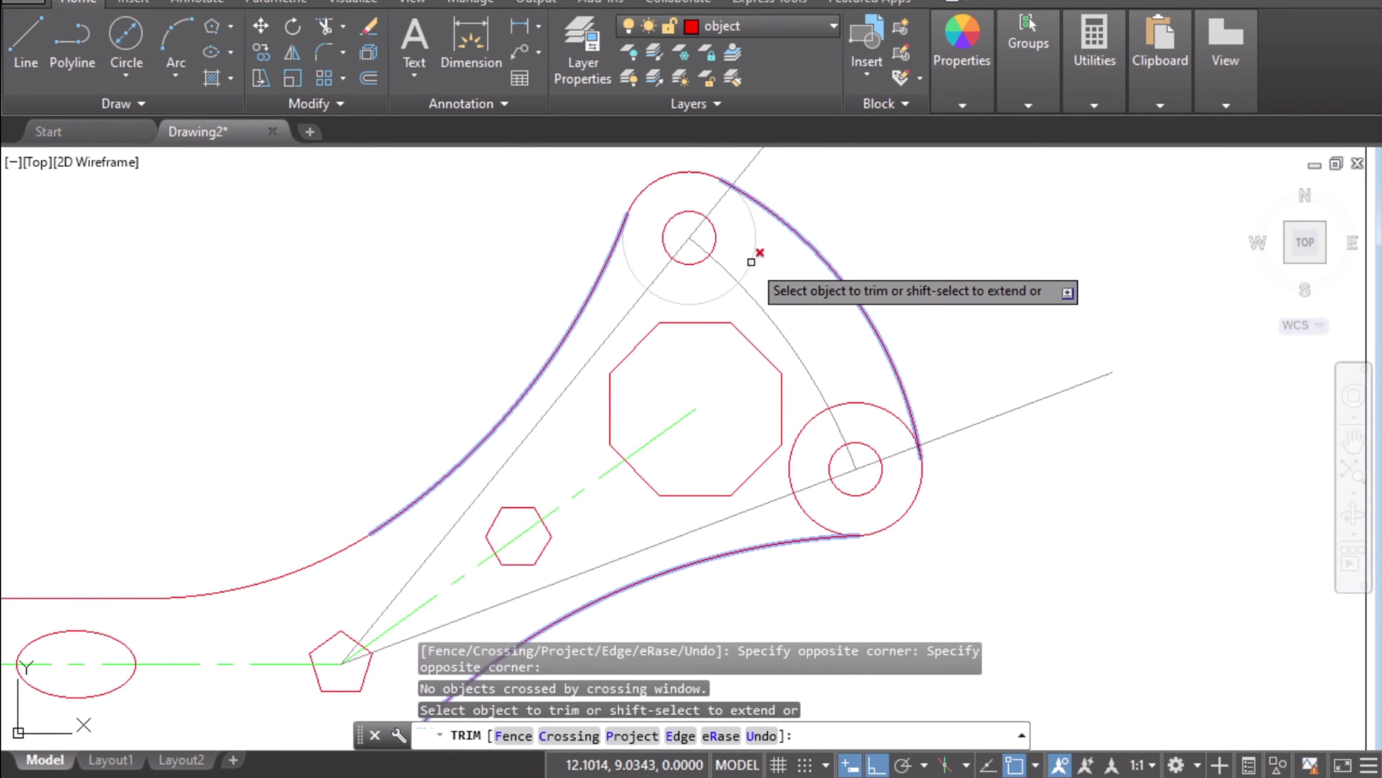
pyautogui.click(756, 257)
pyautogui.click(763, 249)
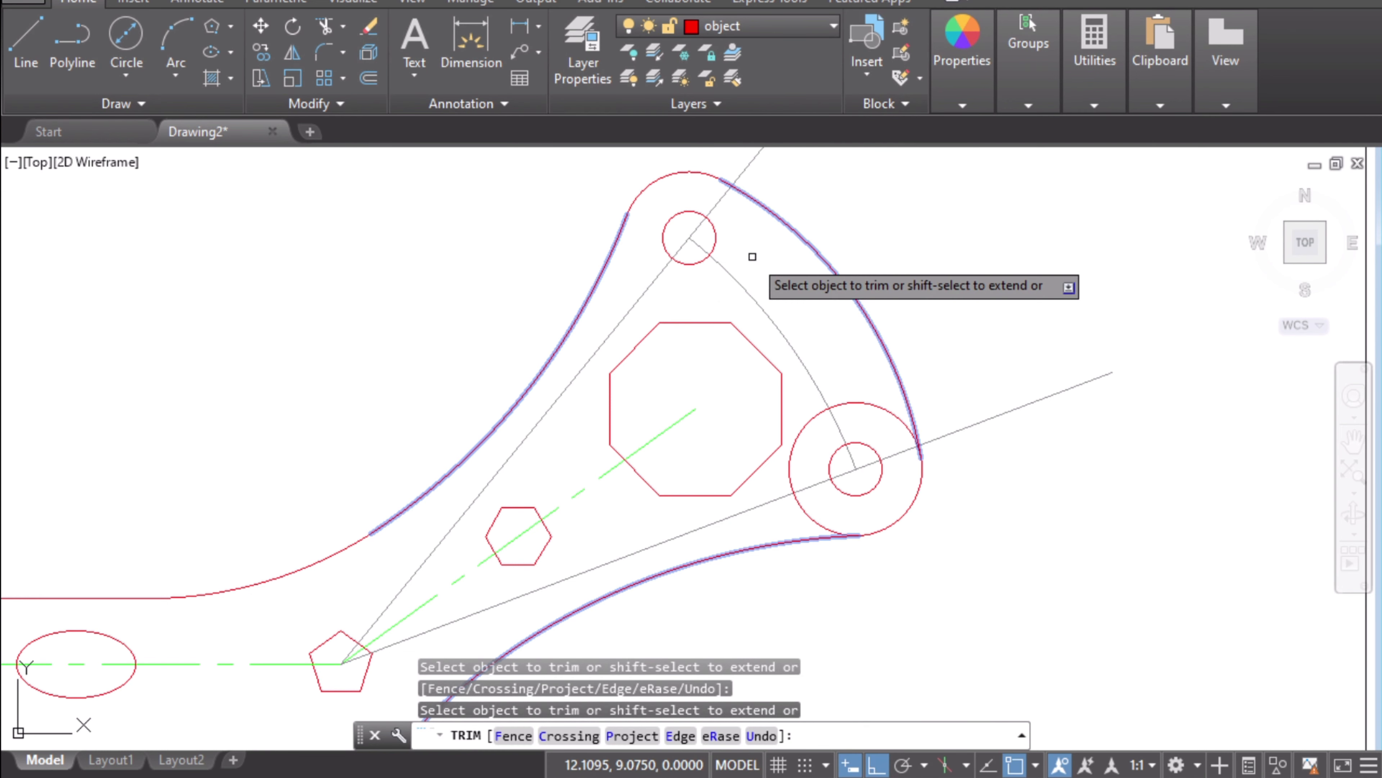
pyautogui.click(865, 400)
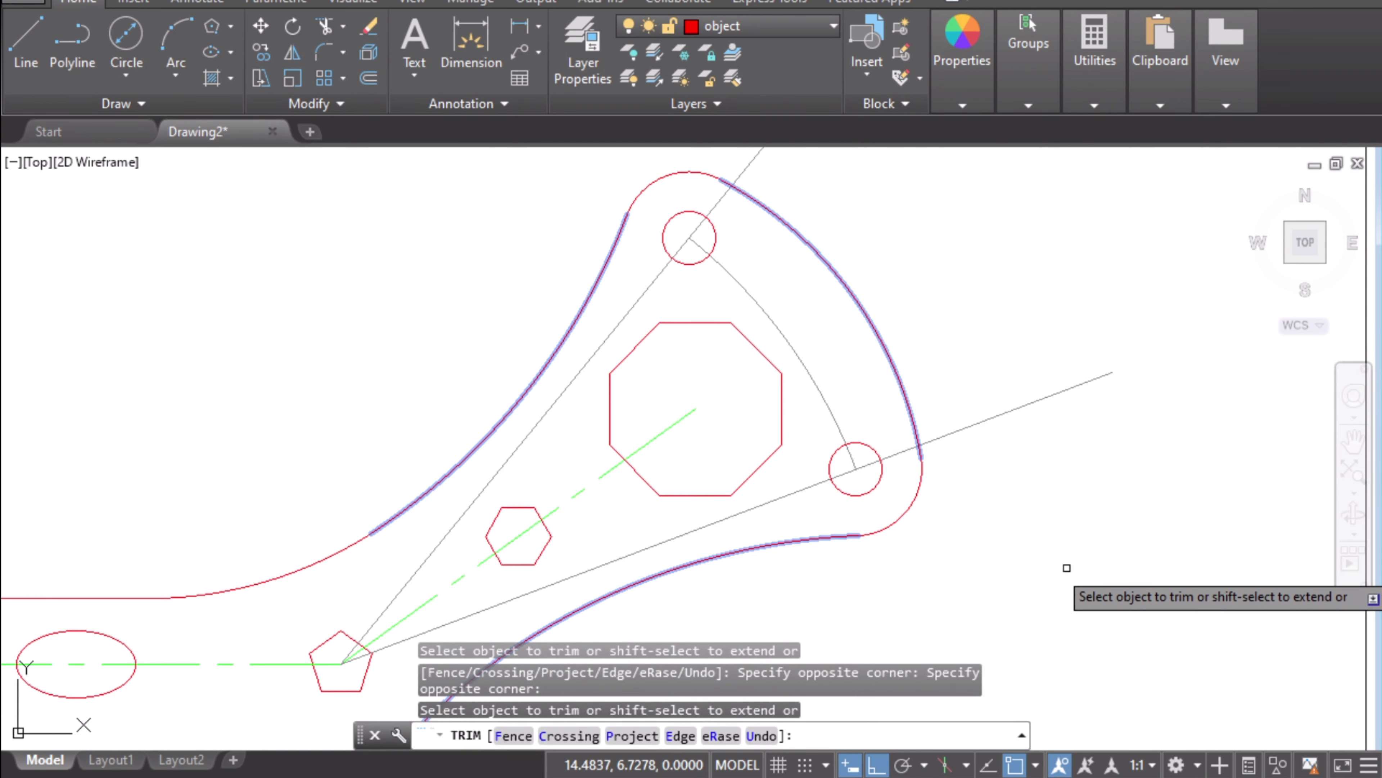
pyautogui.press('Escape')
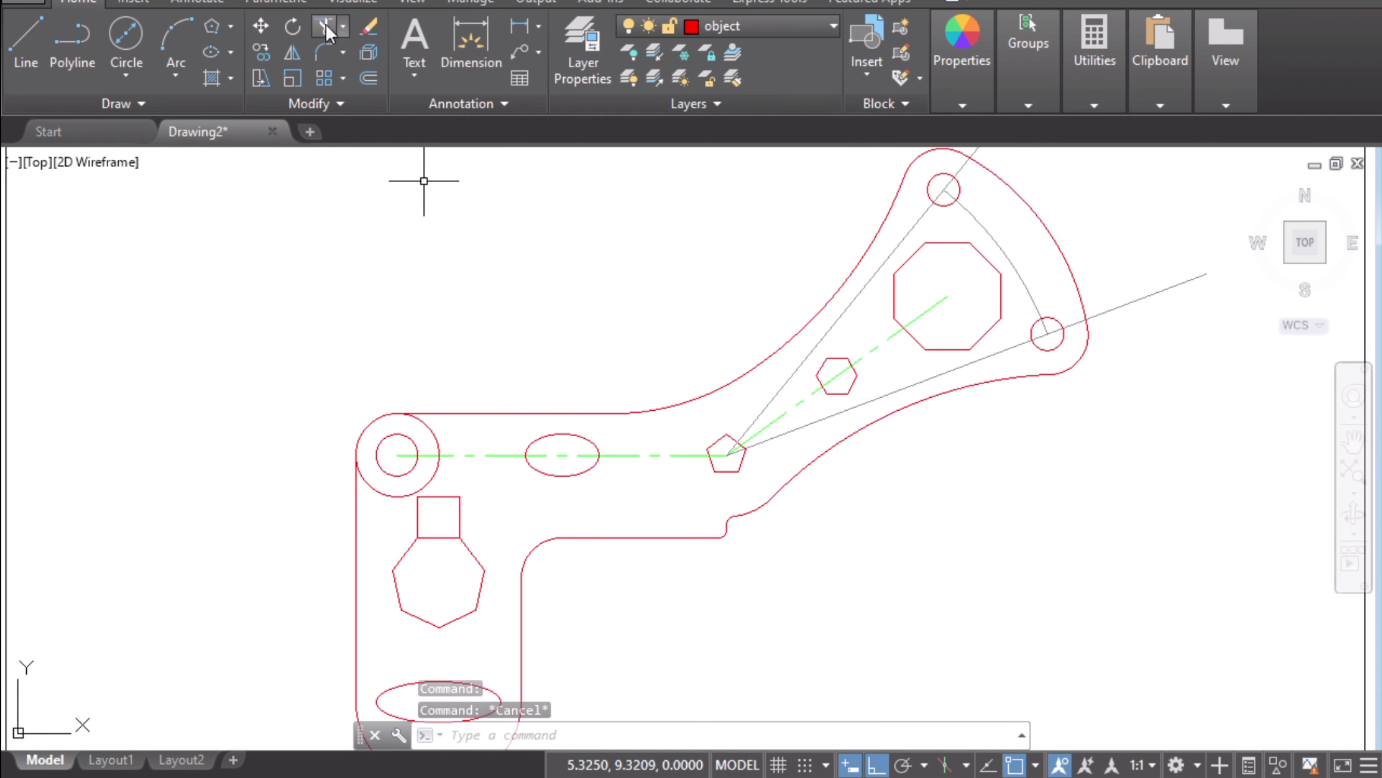
# - Trim the inner portion of the large circle at the plate's upper-left corner, using the top horizontal and left vertical edges as cutting edges
pyautogui.click(326, 30)
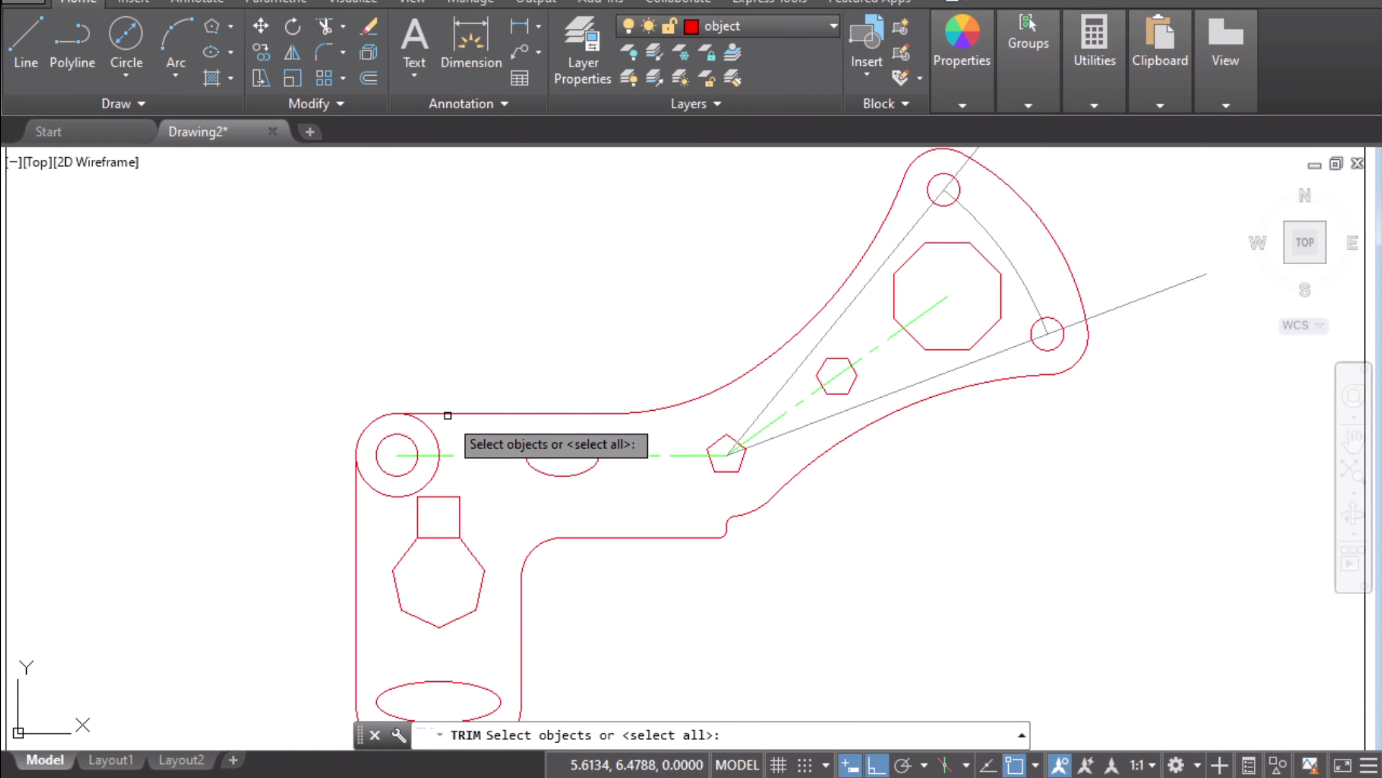
pyautogui.click(467, 395)
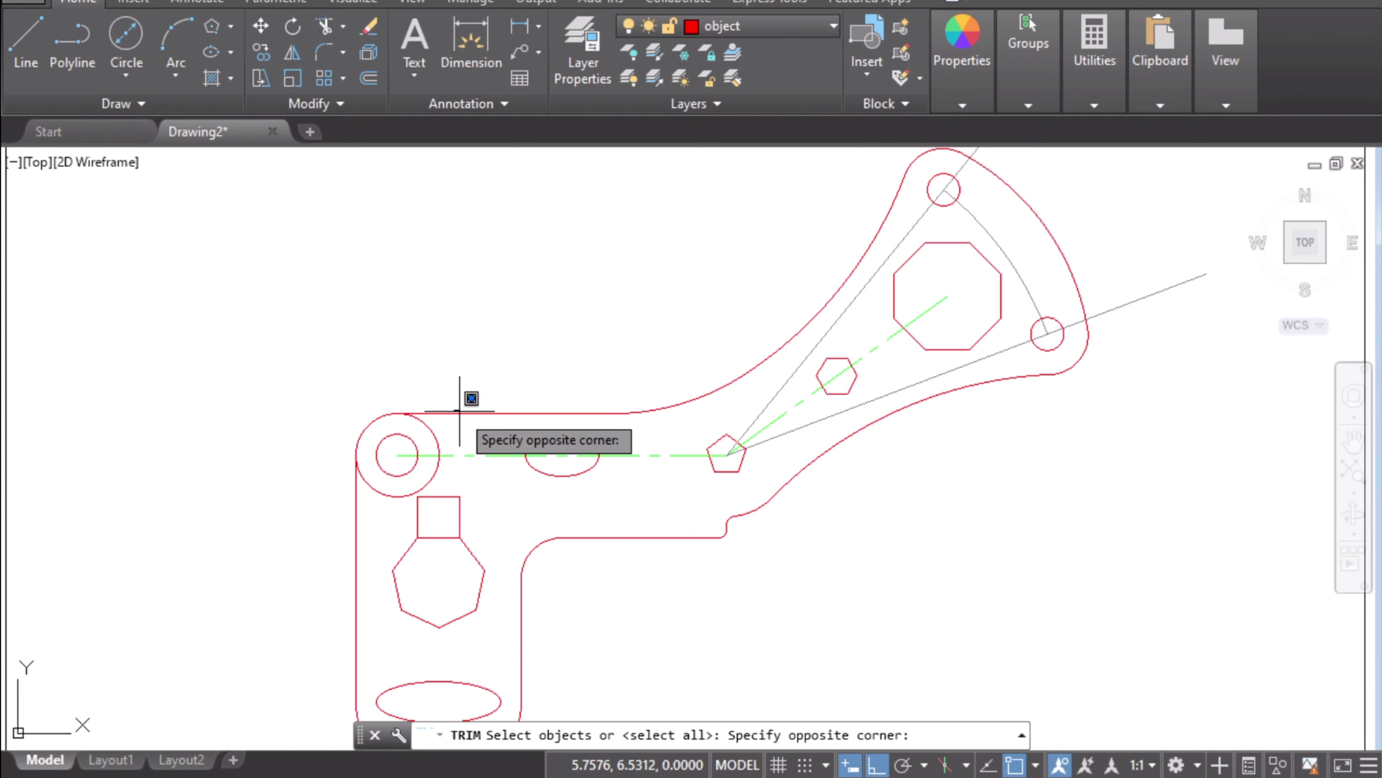
pyautogui.click(468, 409)
pyautogui.click(470, 415)
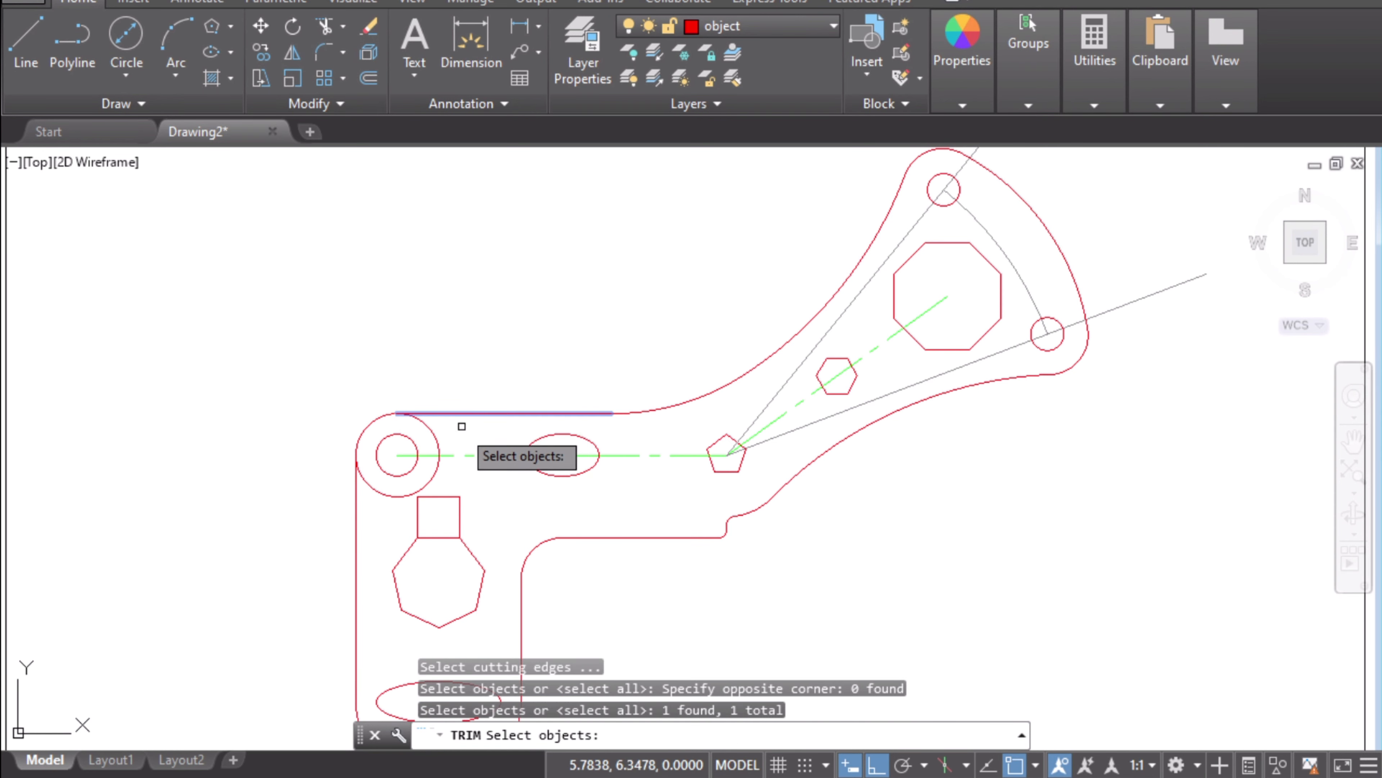
pyautogui.click(353, 509)
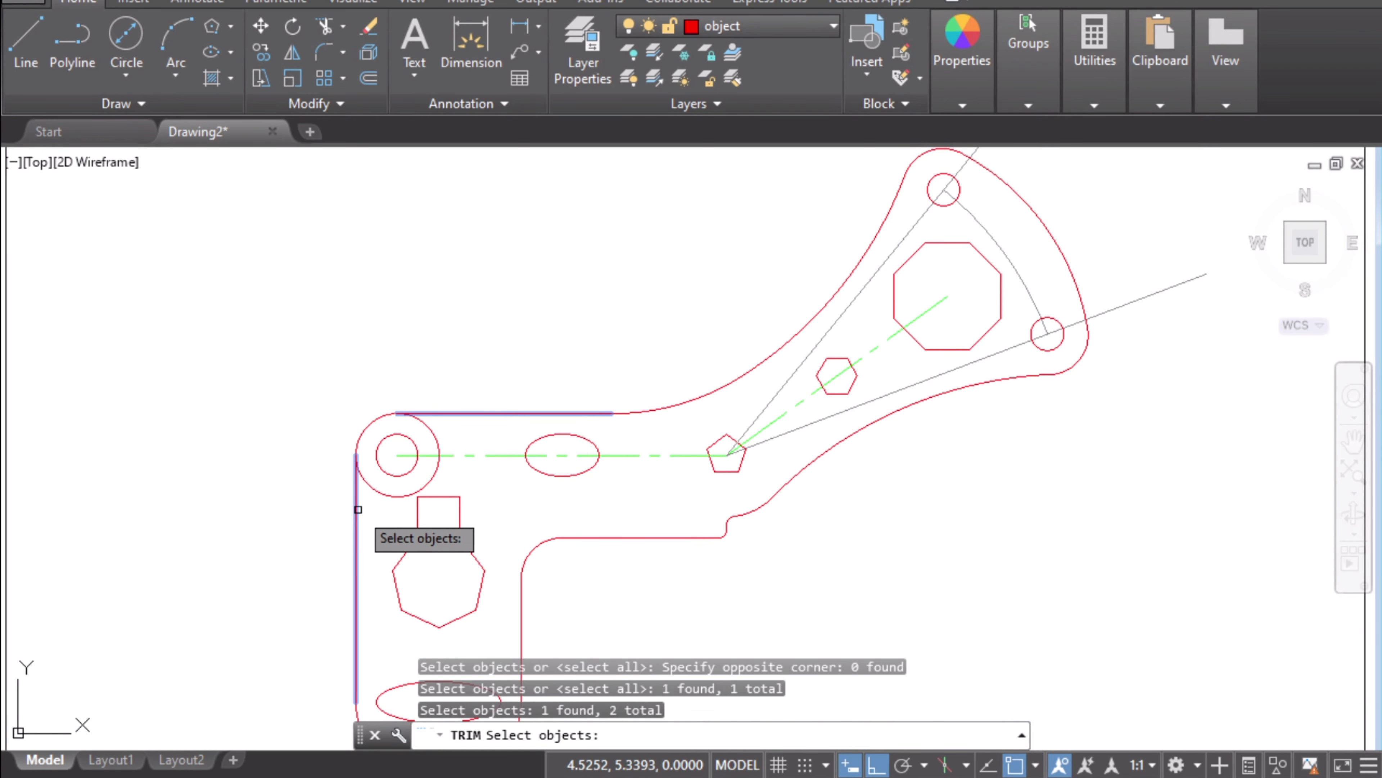
pyautogui.press('Return')
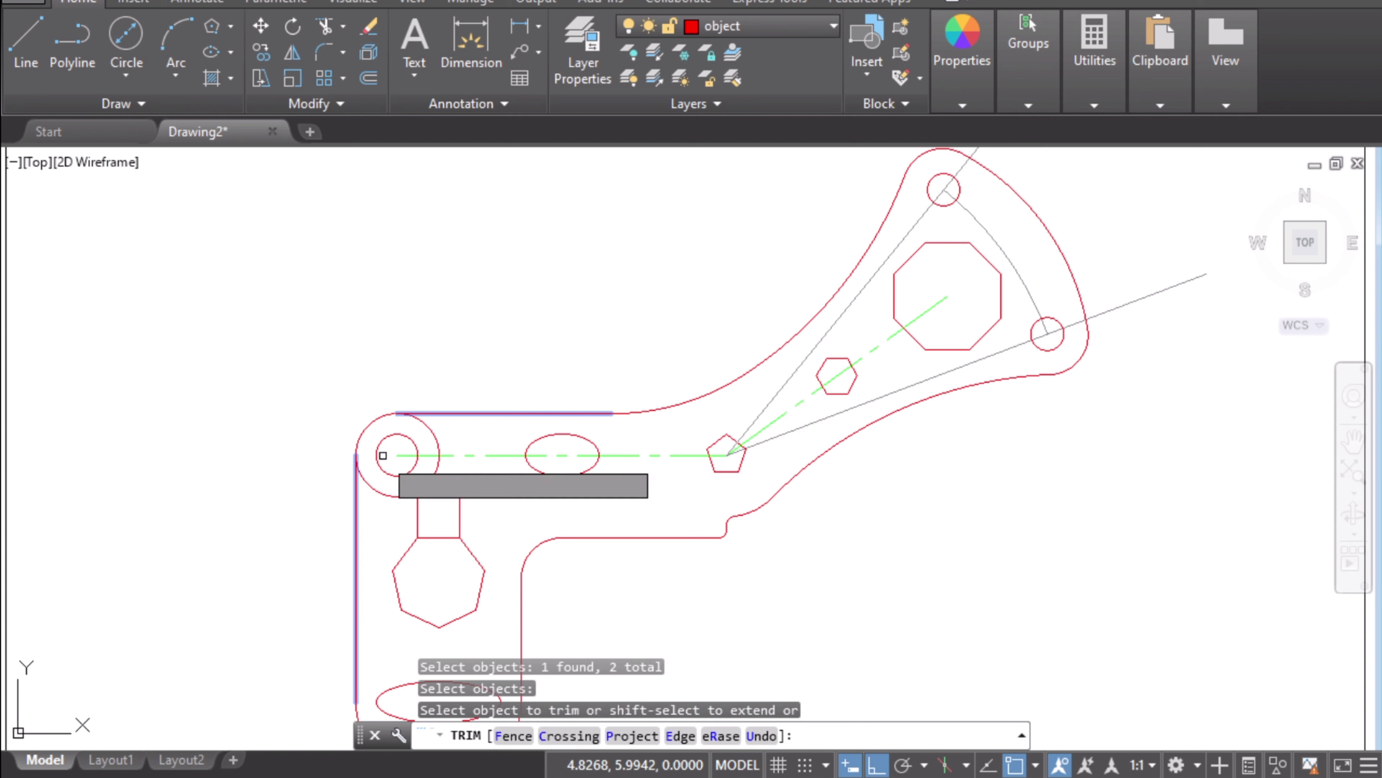
pyautogui.click(437, 442)
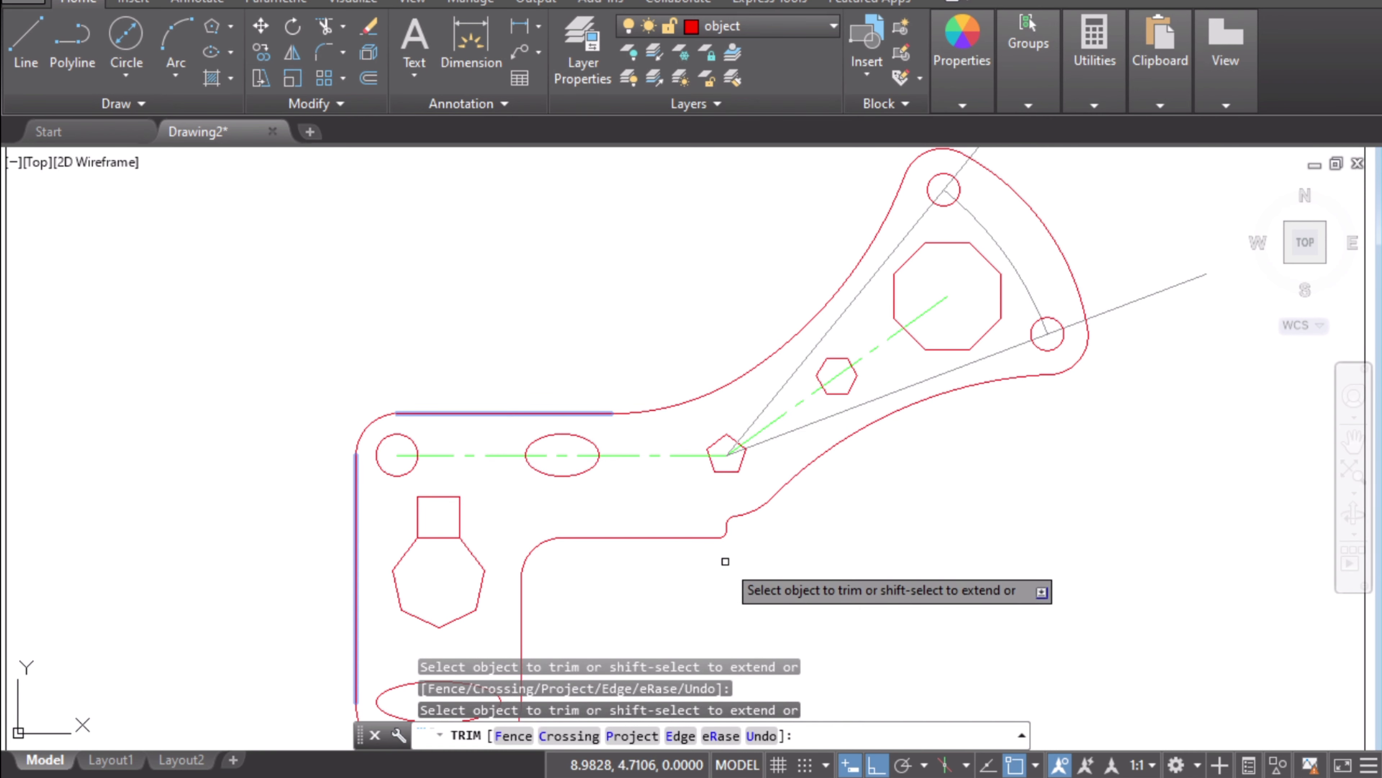
pyautogui.press('Escape')
# - Compare the whole plate with the Snip & Sketch reference, then return to the AutoCAD drawing
pyautogui.scroll(-2, 720, 553)
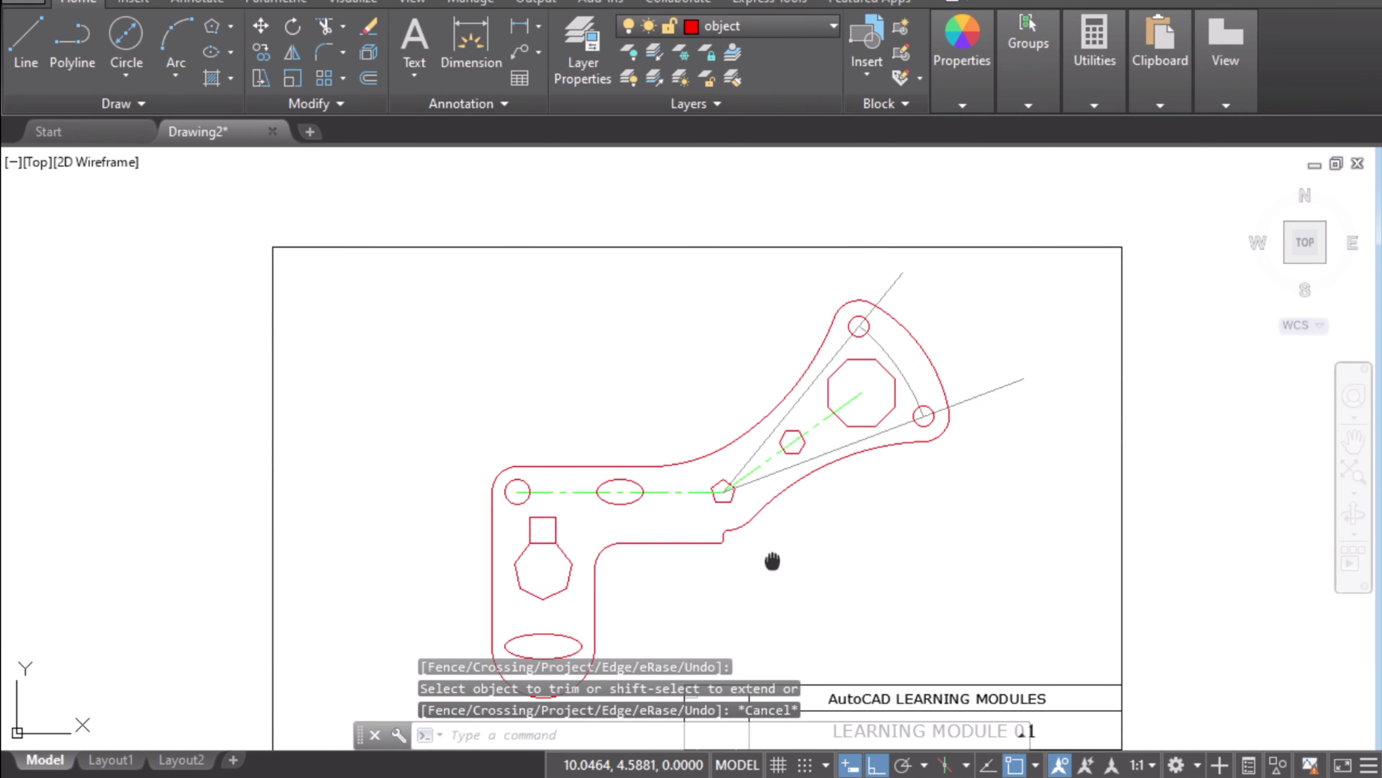
pyautogui.moveTo(781, 565); pyautogui.dragTo(704, 438, button='middle')
pyautogui.hotkey('alt', 'Tab')
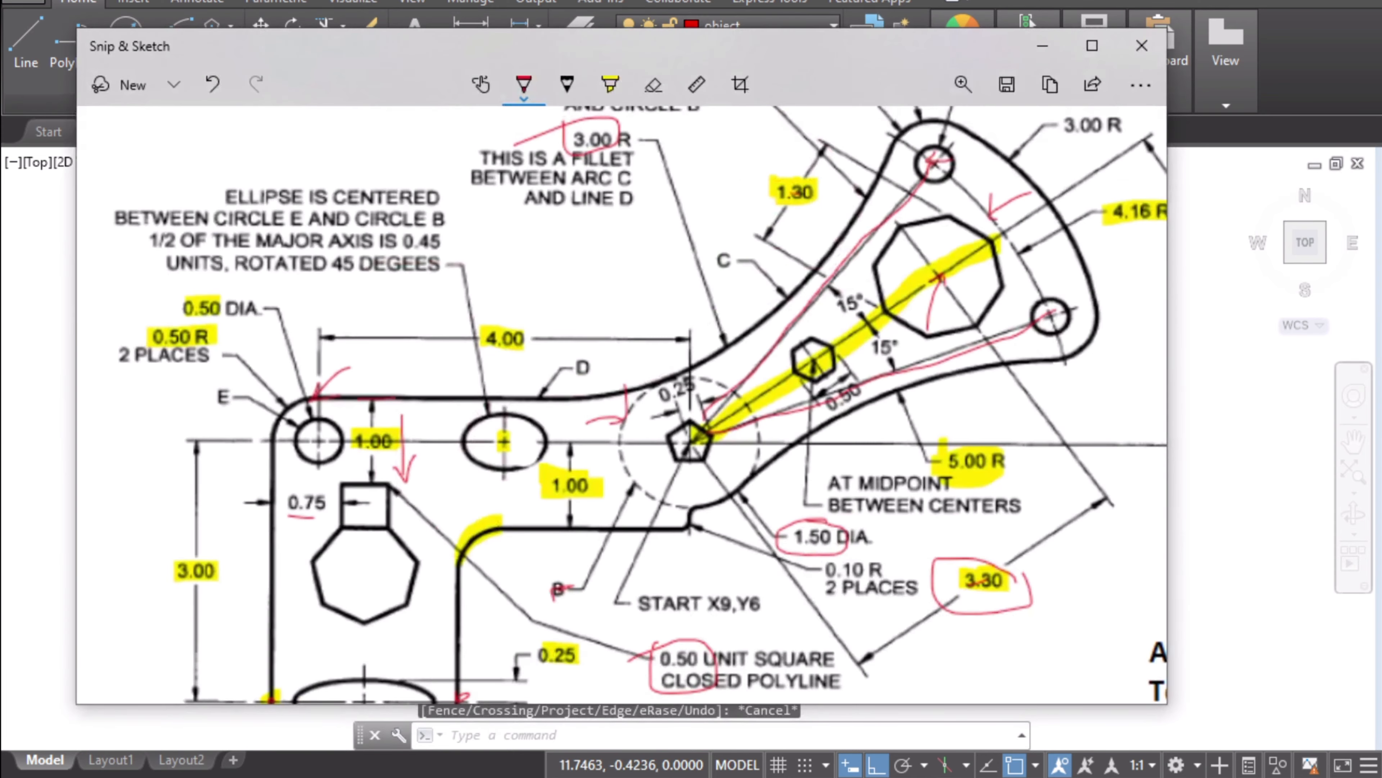
pyautogui.scroll(-5, 688, 547)
pyautogui.scroll(3, 687, 526)
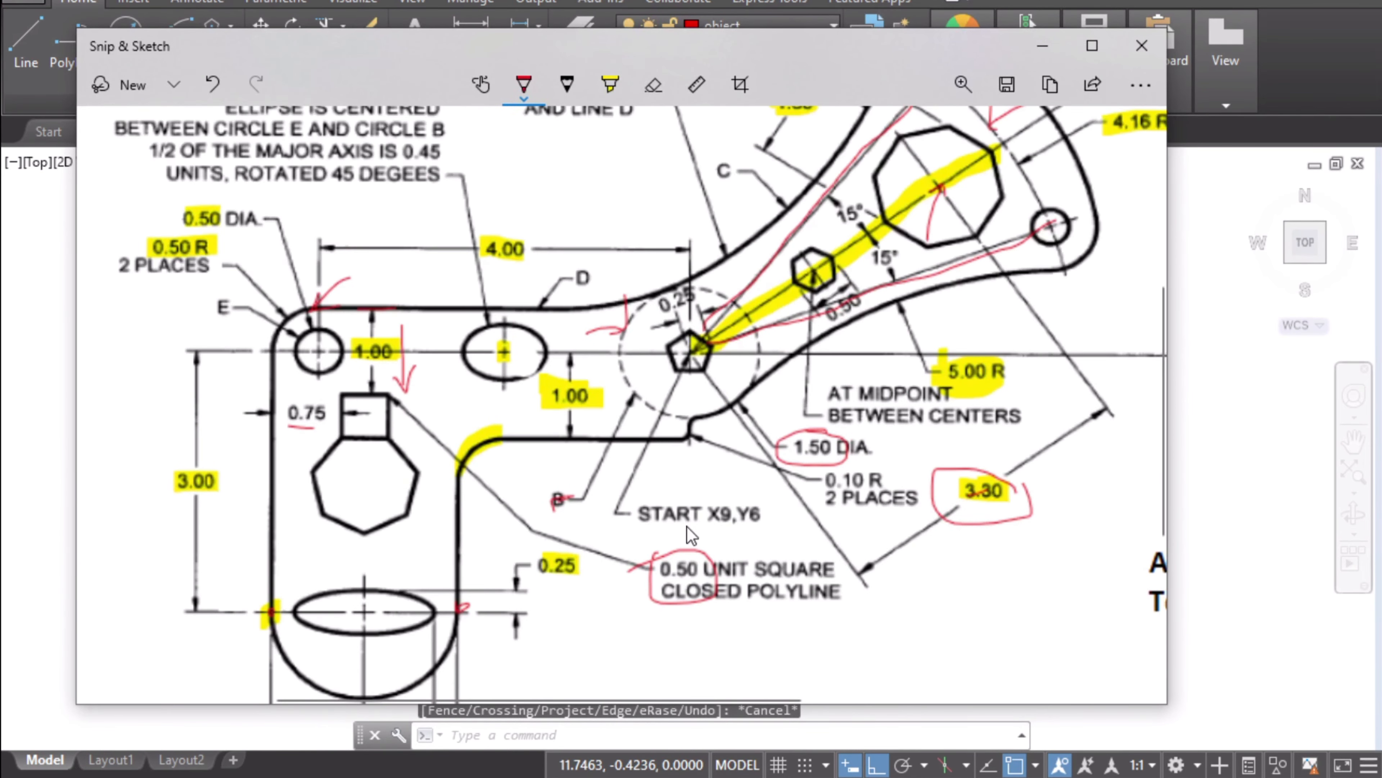
pyautogui.scroll(4, 687, 526)
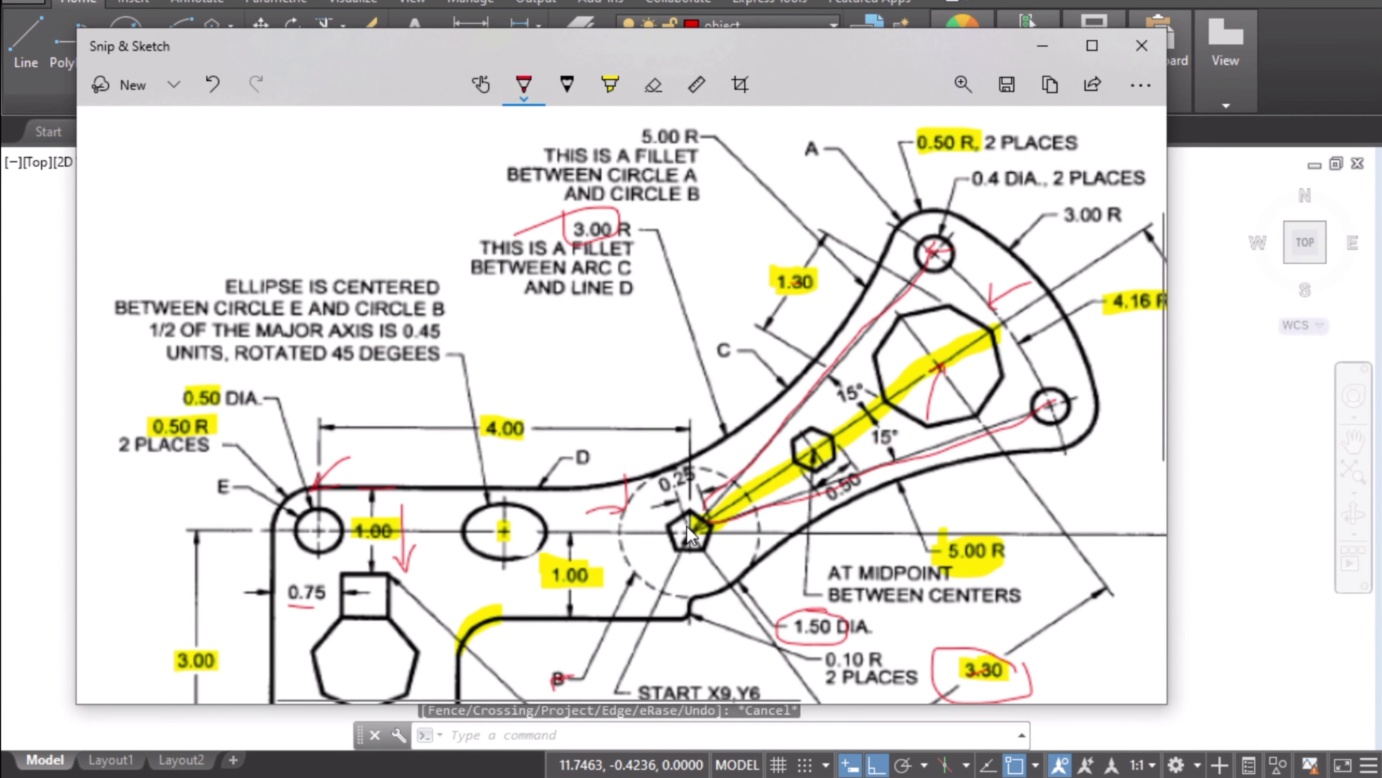
pyautogui.click(1044, 47)
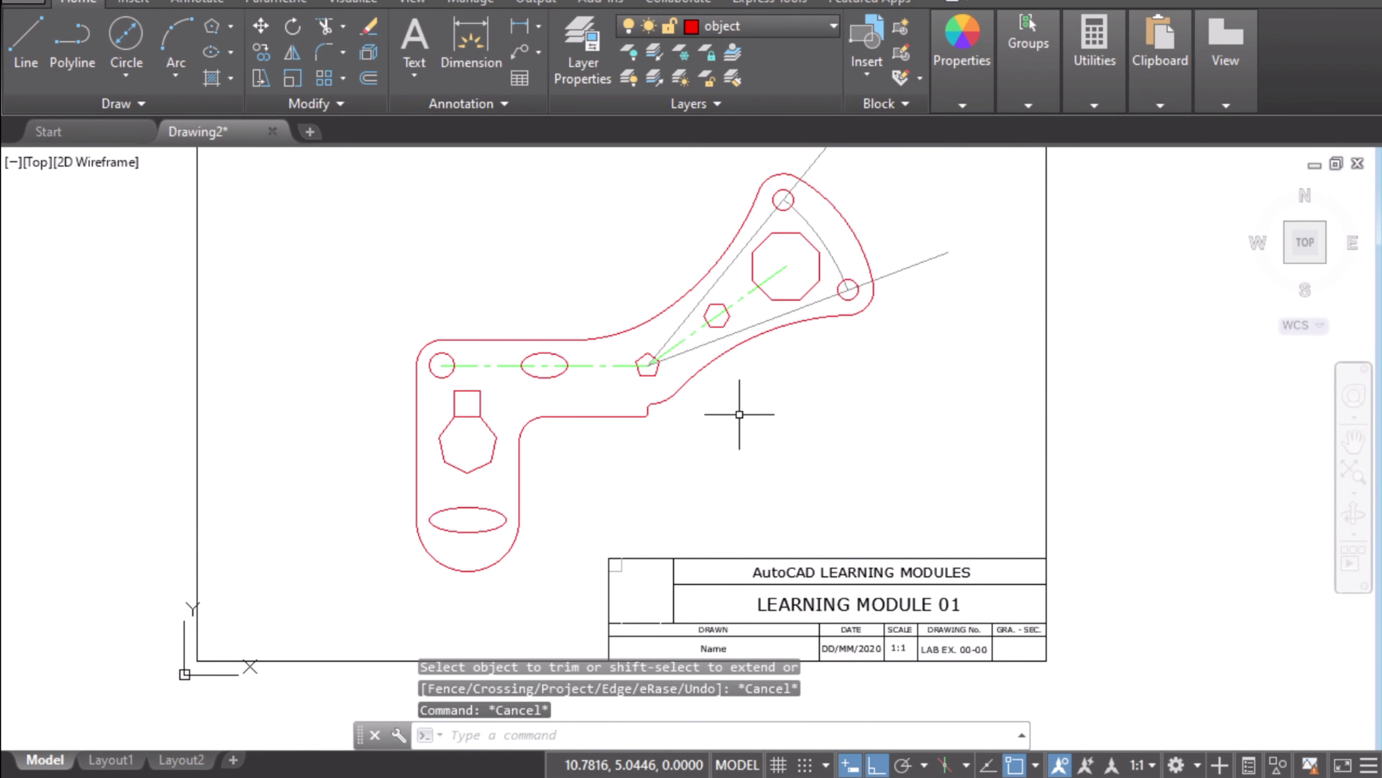
pyautogui.moveTo(762, 398); pyautogui.dragTo(740, 450, button='middle')
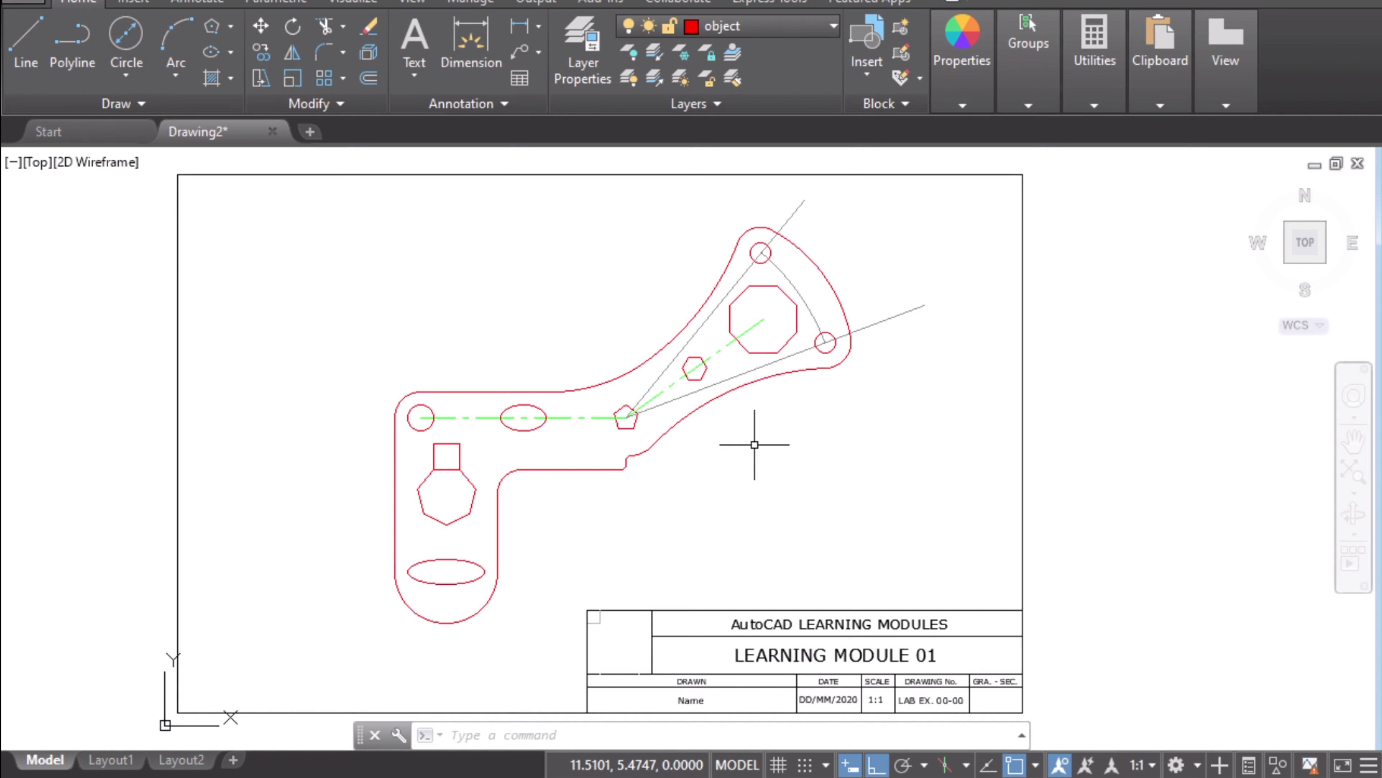
# - Select the flared end's outline arcs and the small notch fillet one at a time to inspect the individual outline segments
pyautogui.scroll(2, 741, 457)
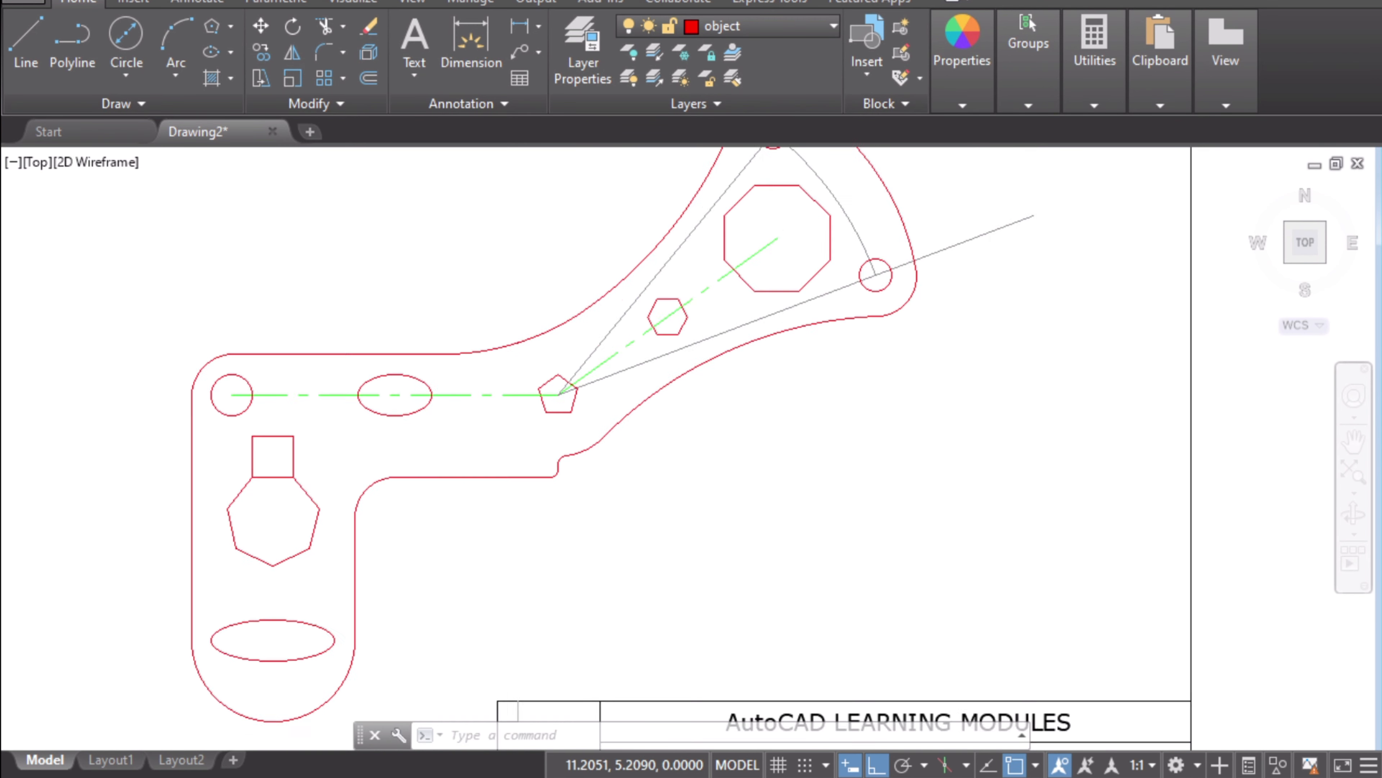
pyautogui.scroll(-2, 738, 460)
pyautogui.click(702, 310)
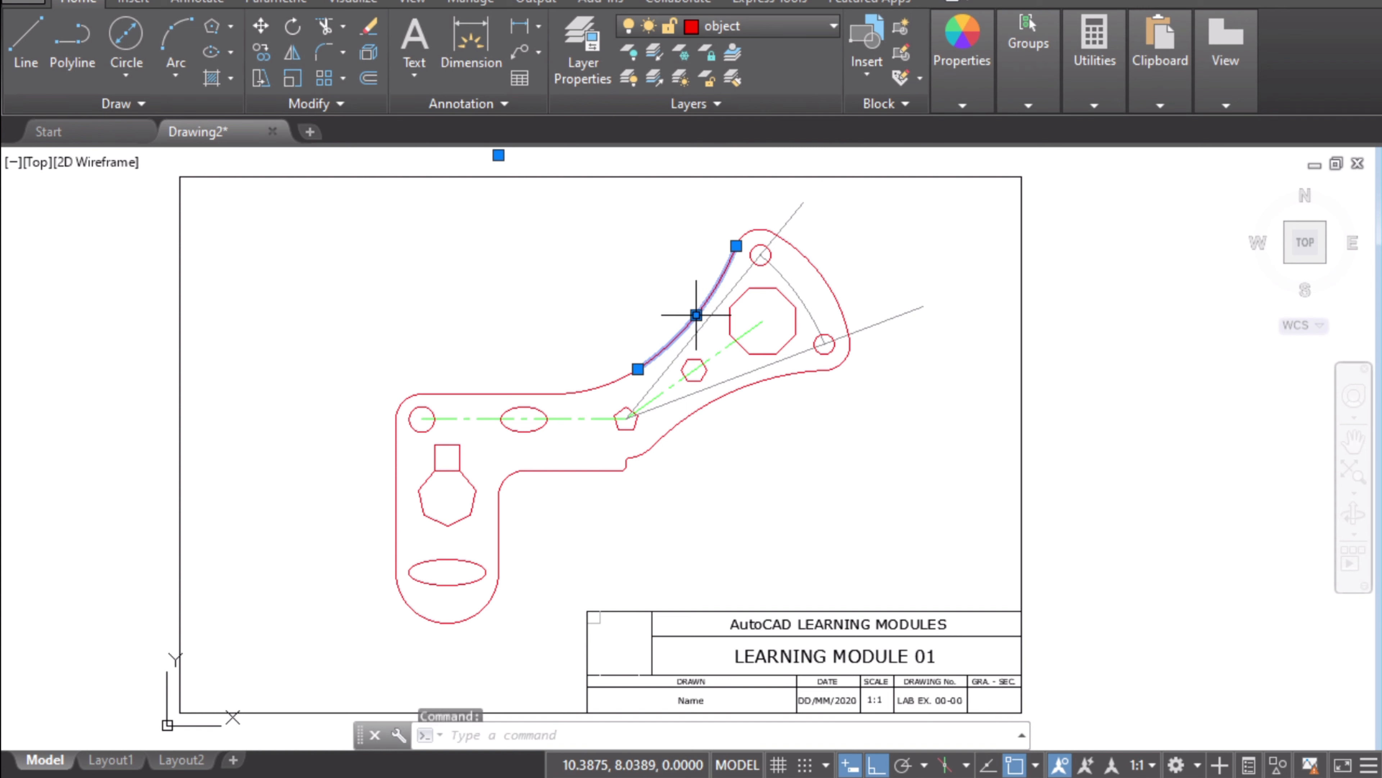
pyautogui.press('Escape')
pyautogui.click(821, 277)
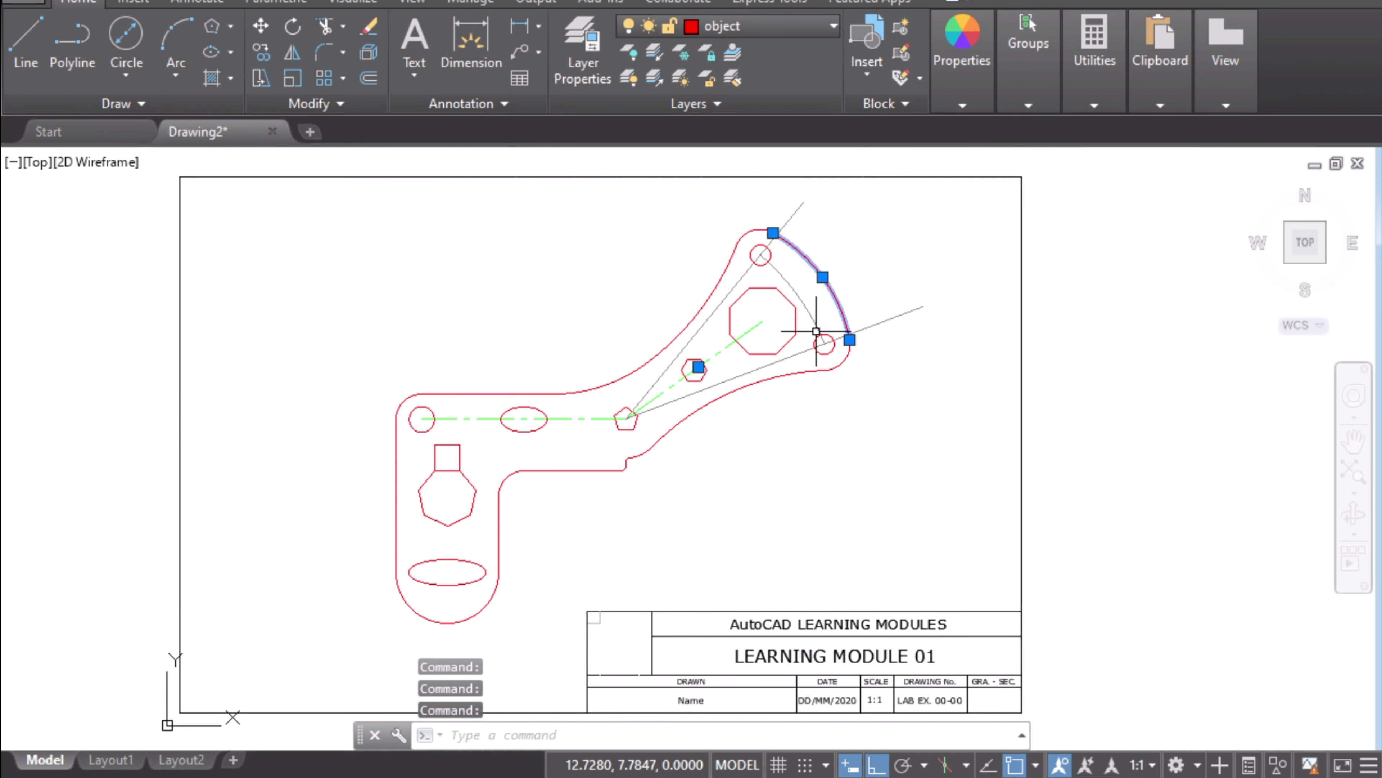
pyautogui.press('Escape')
pyautogui.click(783, 379)
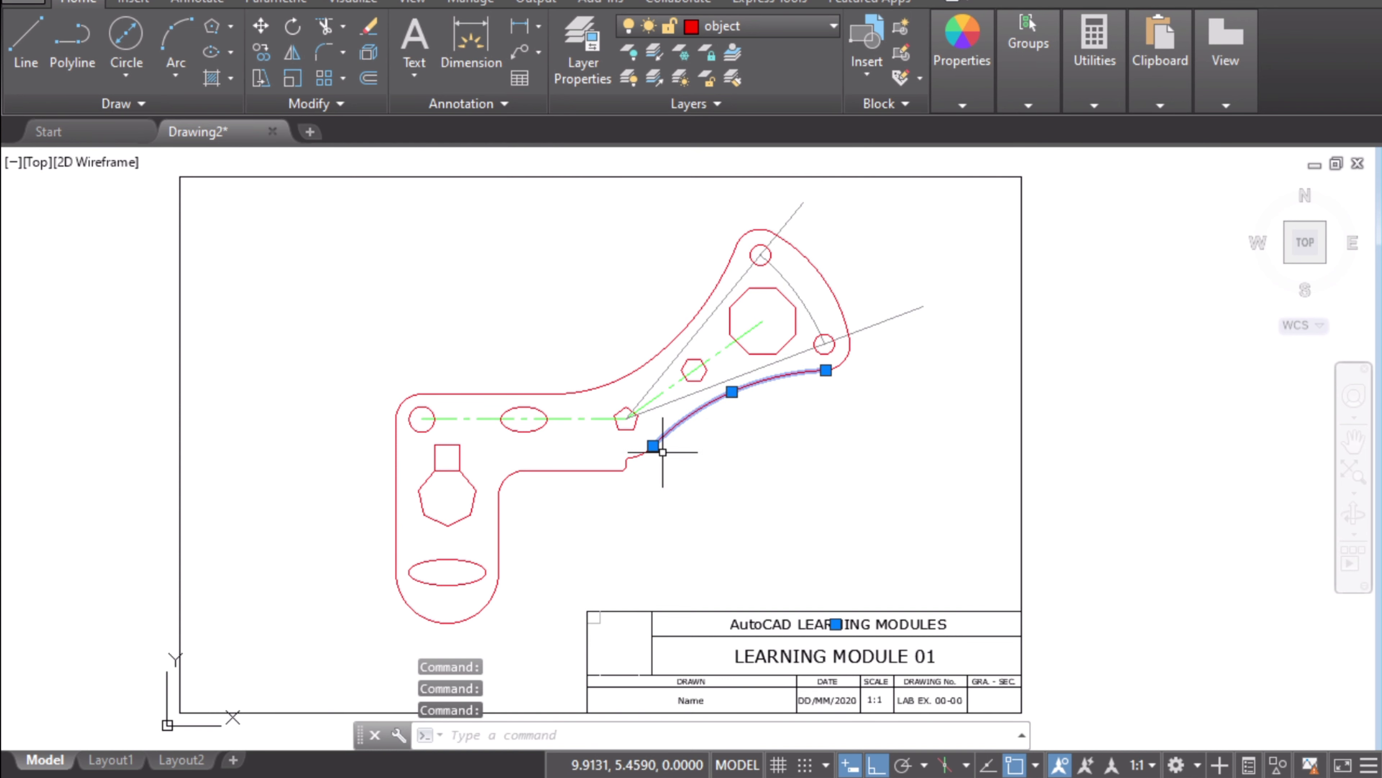
pyautogui.scroll(2, 621, 464)
pyautogui.press('Escape')
pyautogui.click(640, 452)
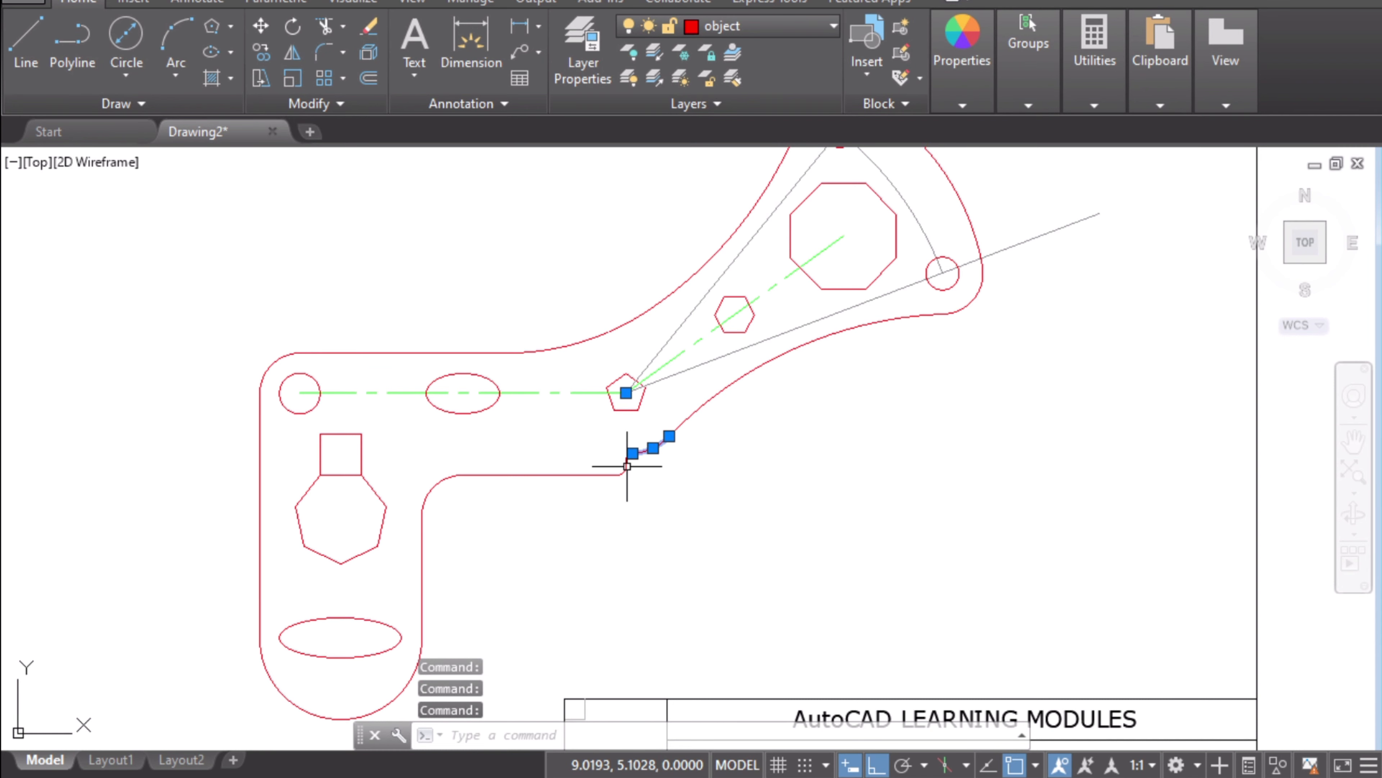
pyautogui.scroll(4, 633, 461)
pyautogui.press('Escape')
pyautogui.click(616, 464)
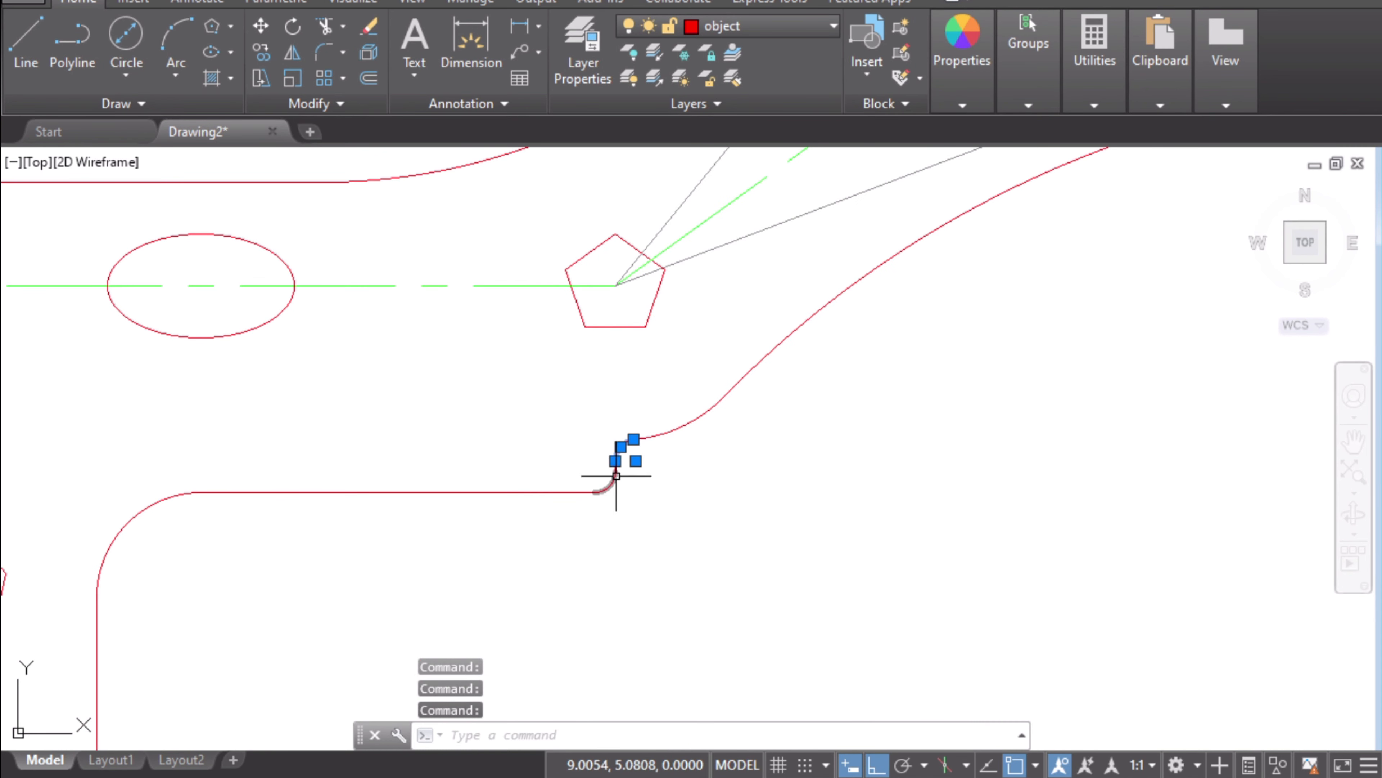
pyautogui.scroll(-6, 672, 519)
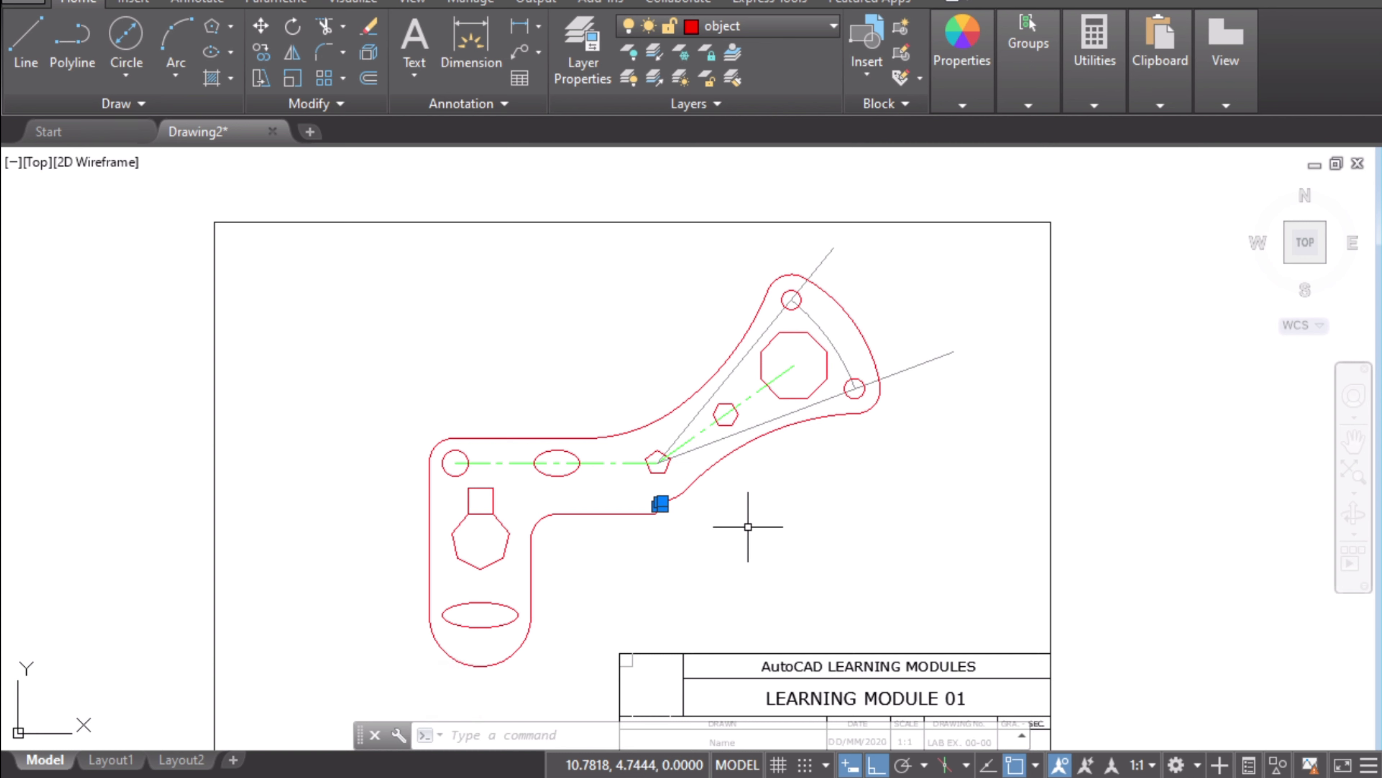
pyautogui.press('Escape')
# - Start PEDIT in Multiple mode and select the lower horizontal edge, the notch's small segments, and the adjoining arcs beneath the flared arm
pyautogui.write('edit')
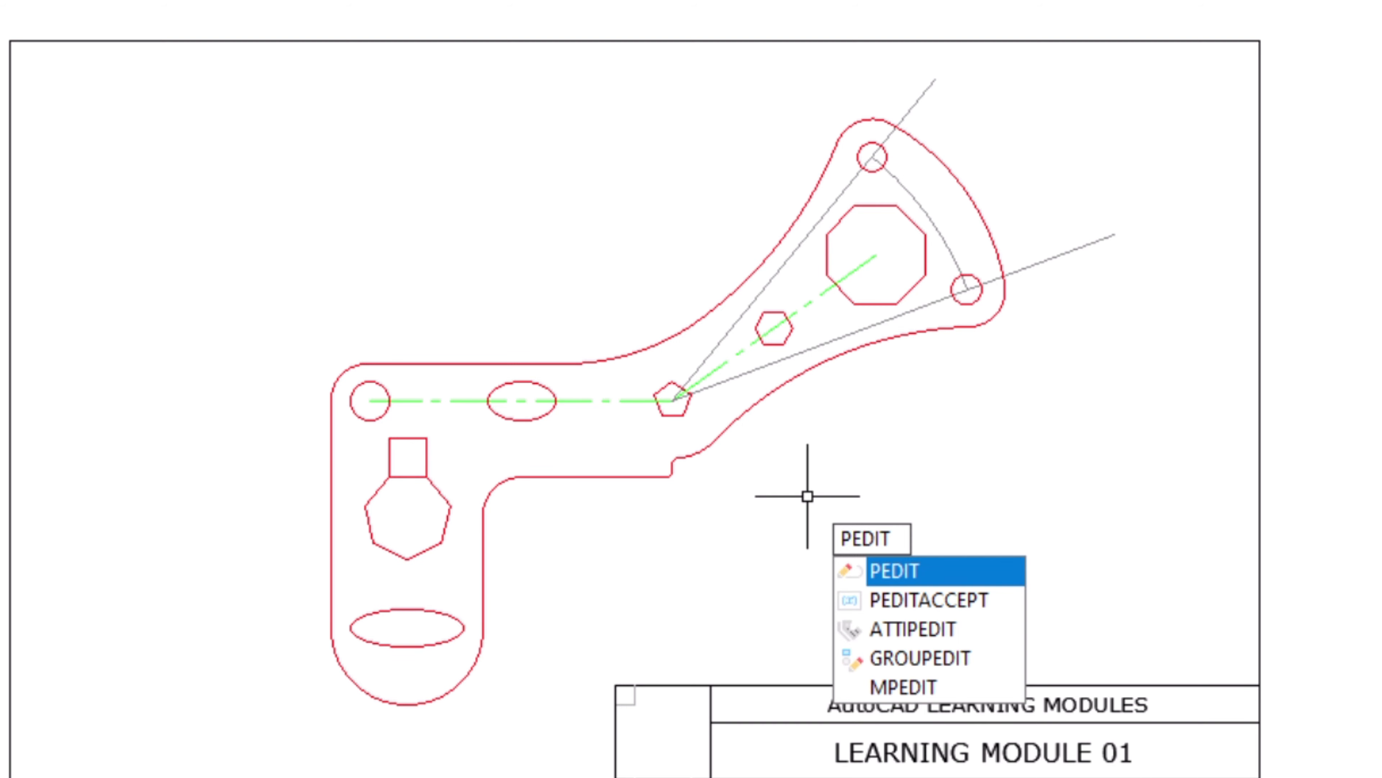
pyautogui.press('Return')
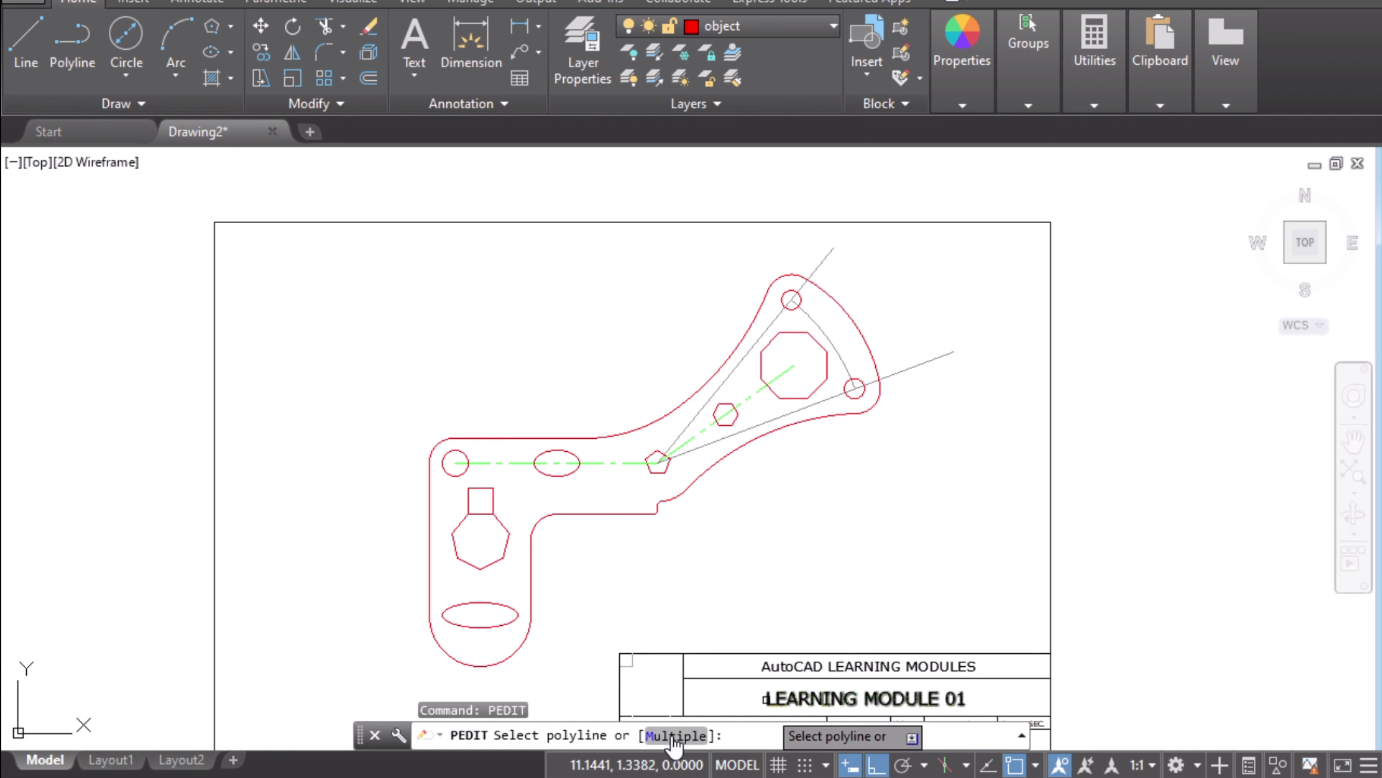
pyautogui.click(675, 736)
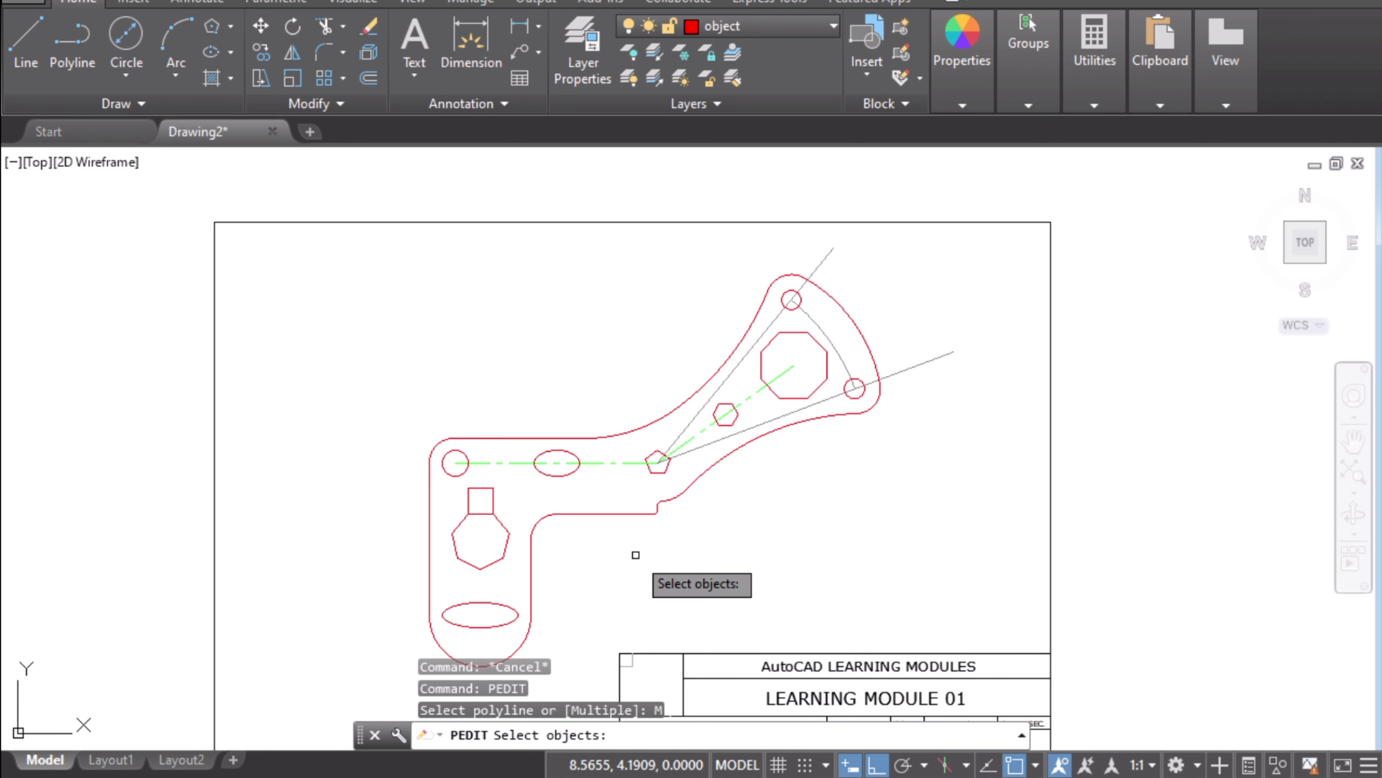
pyautogui.scroll(2, 635, 556)
pyautogui.click(592, 488)
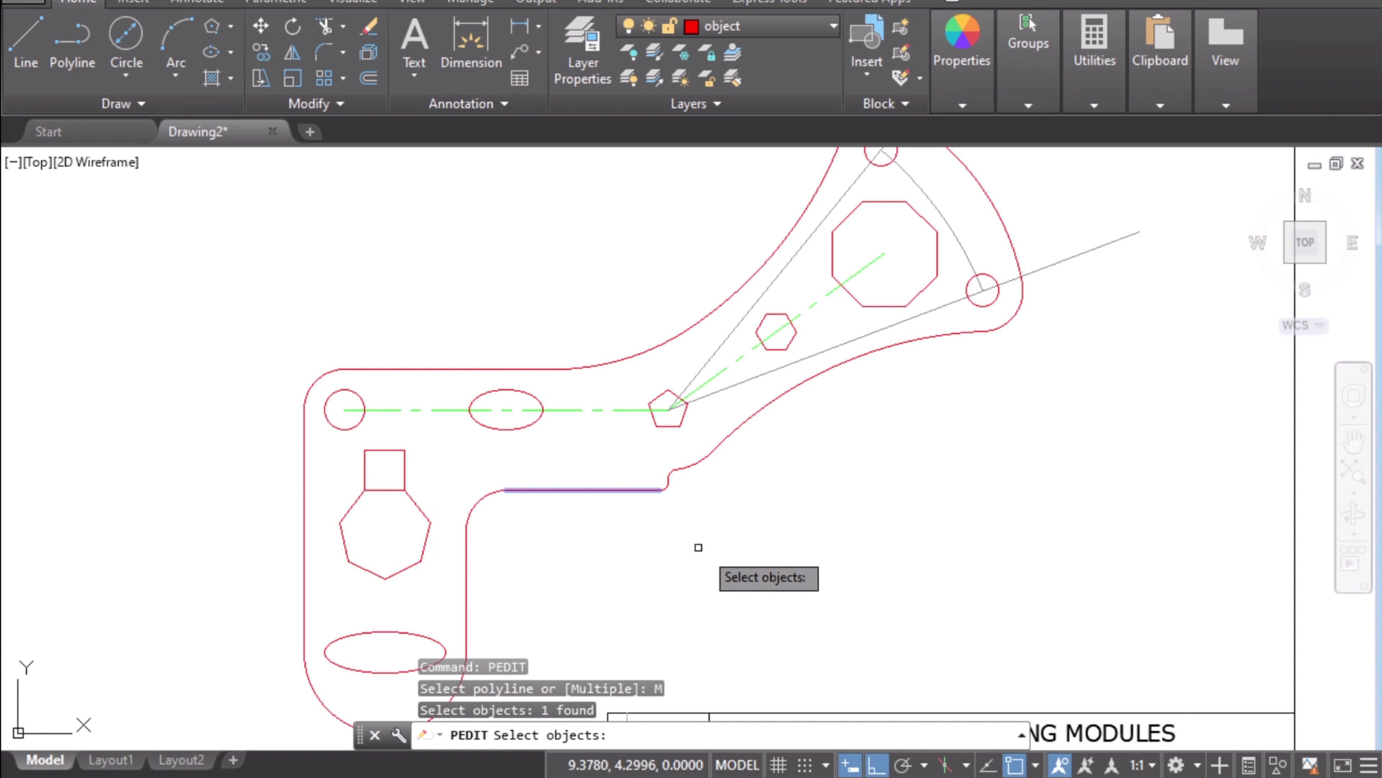
pyautogui.scroll(3, 728, 528)
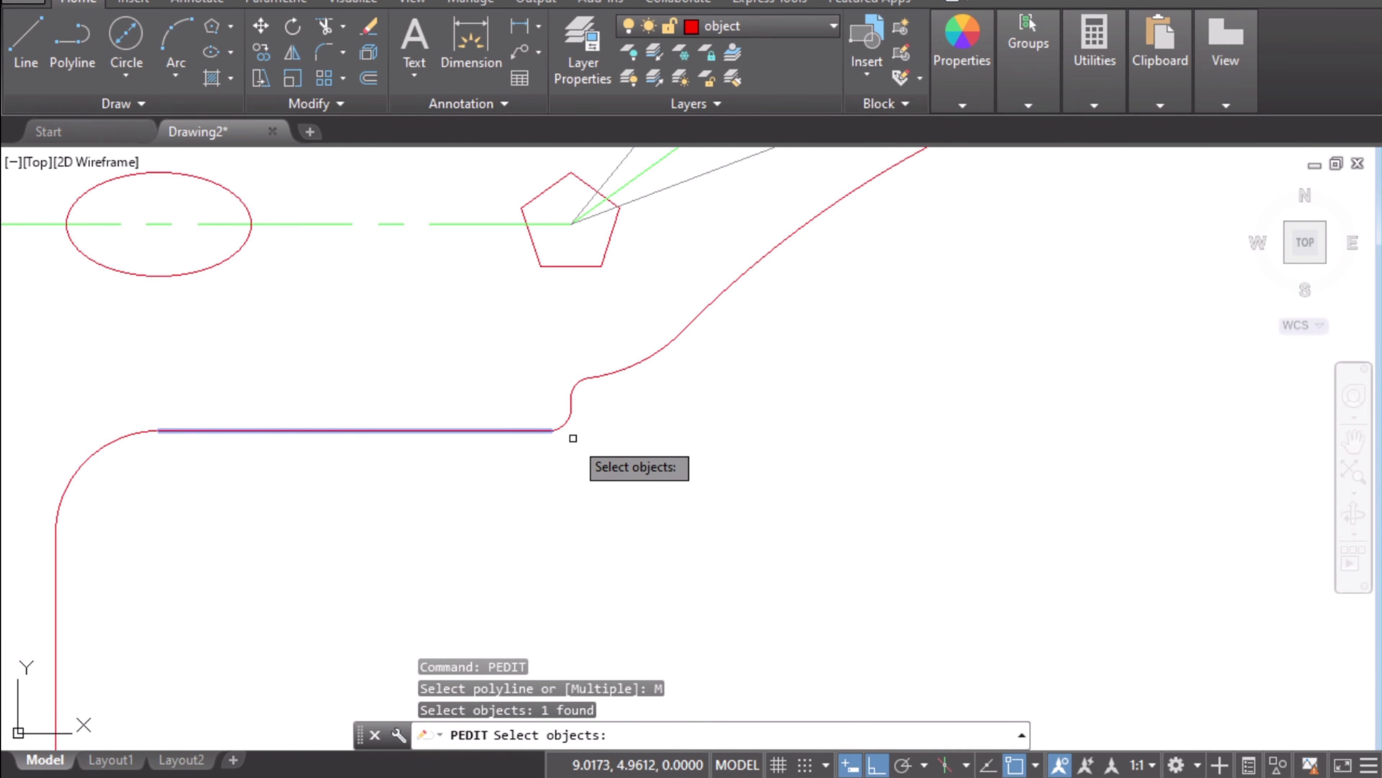
pyautogui.click(560, 426)
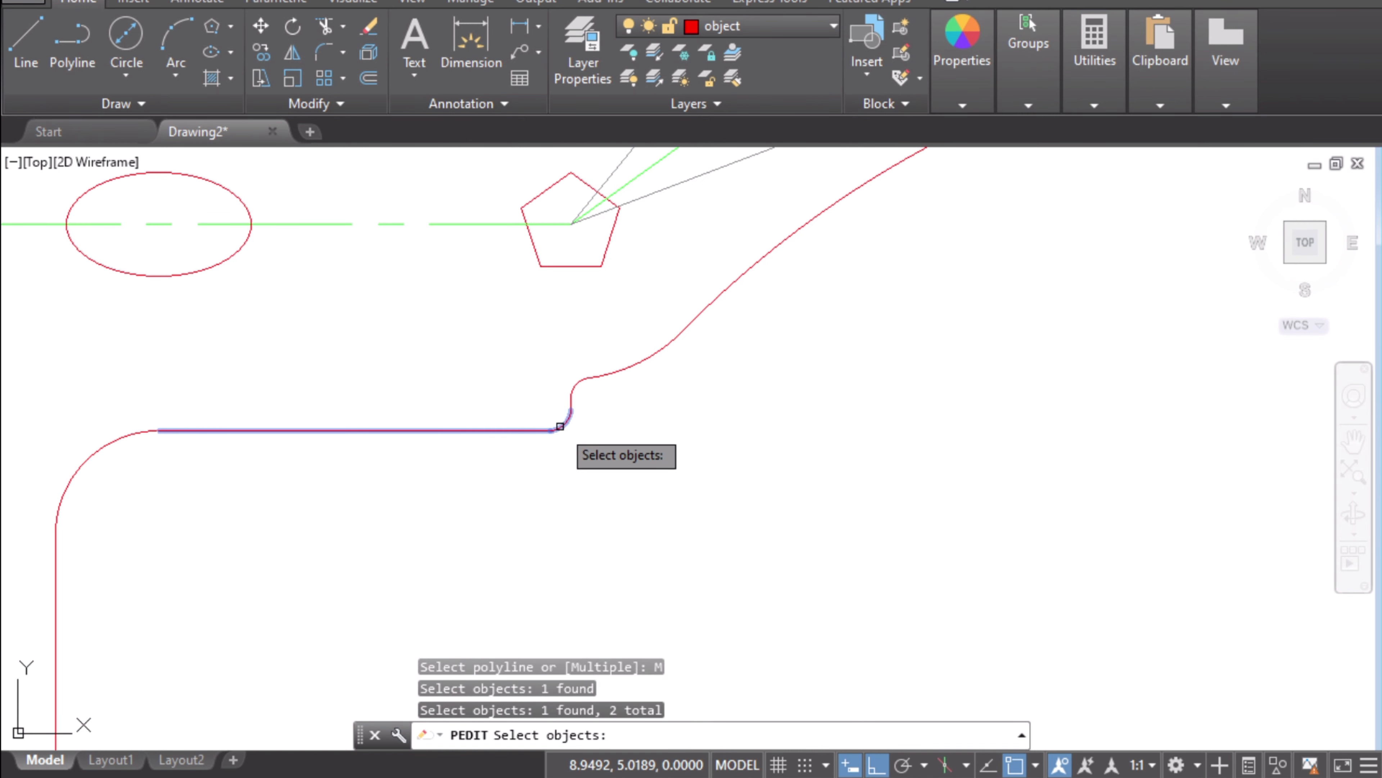
pyautogui.click(572, 392)
pyautogui.click(580, 382)
pyautogui.click(643, 357)
pyautogui.click(692, 317)
# - Add the flared end's two corner arcs, its outer arc, and the two curves along the arm's upper side to the PEDIT selection
pyautogui.scroll(-2, 695, 313)
pyautogui.scroll(-2, 864, 426)
pyautogui.moveTo(966, 383); pyautogui.dragTo(803, 472, button='middle')
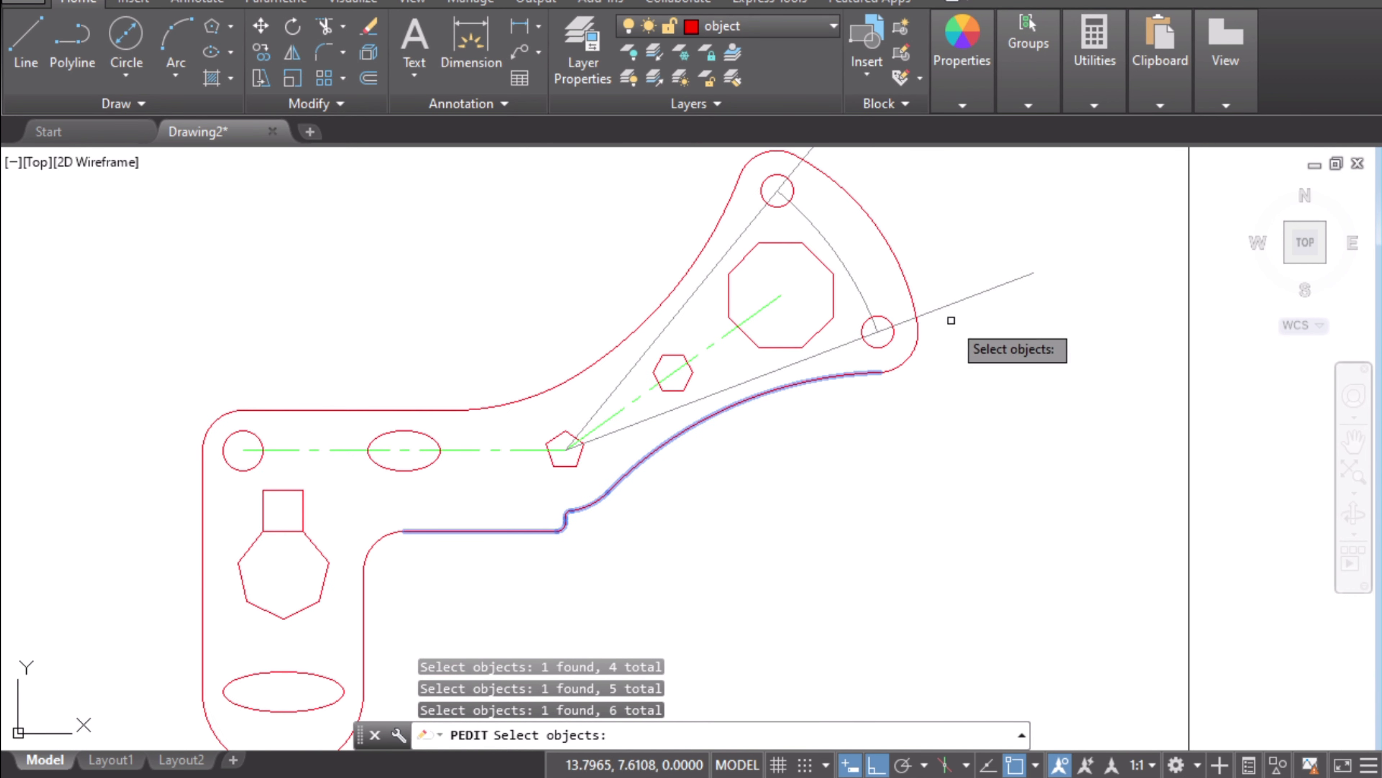
pyautogui.click(897, 370)
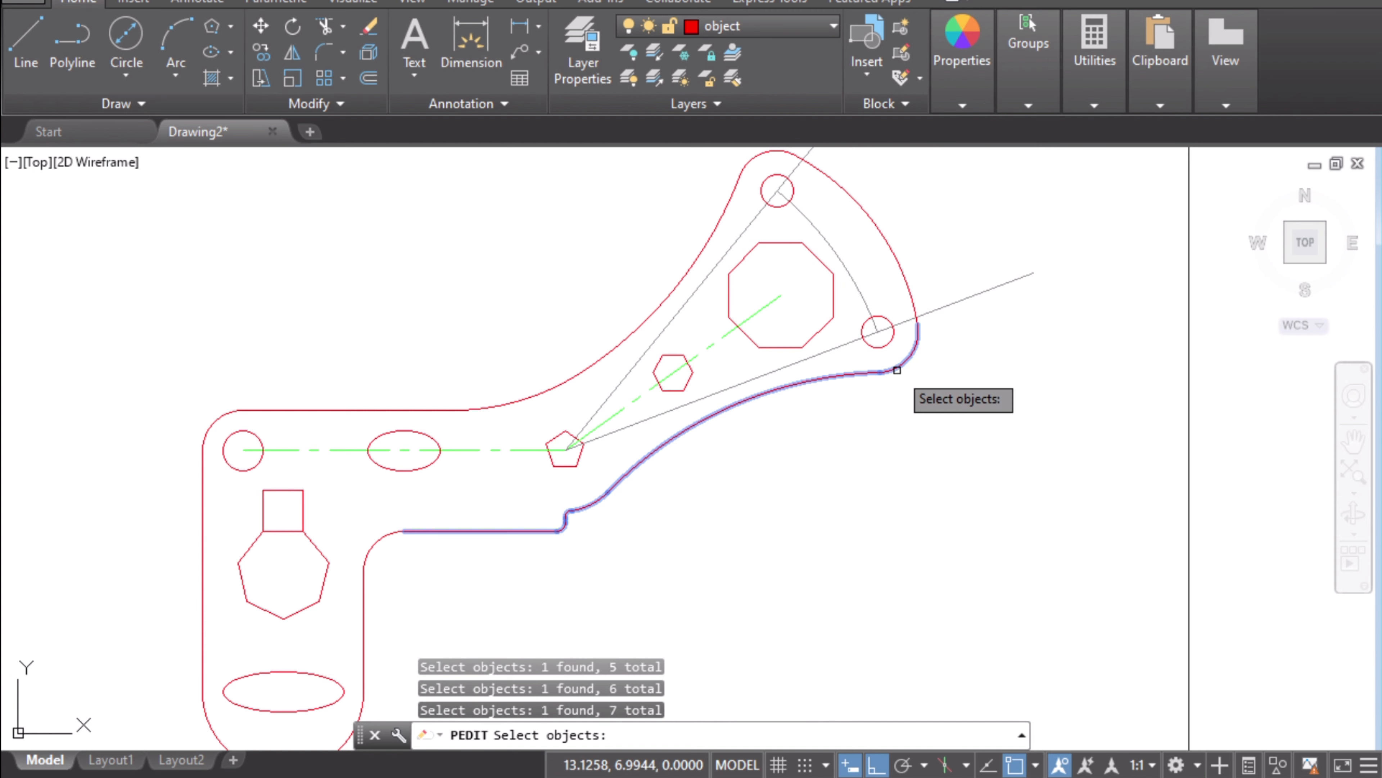
pyautogui.click(904, 274)
pyautogui.click(751, 164)
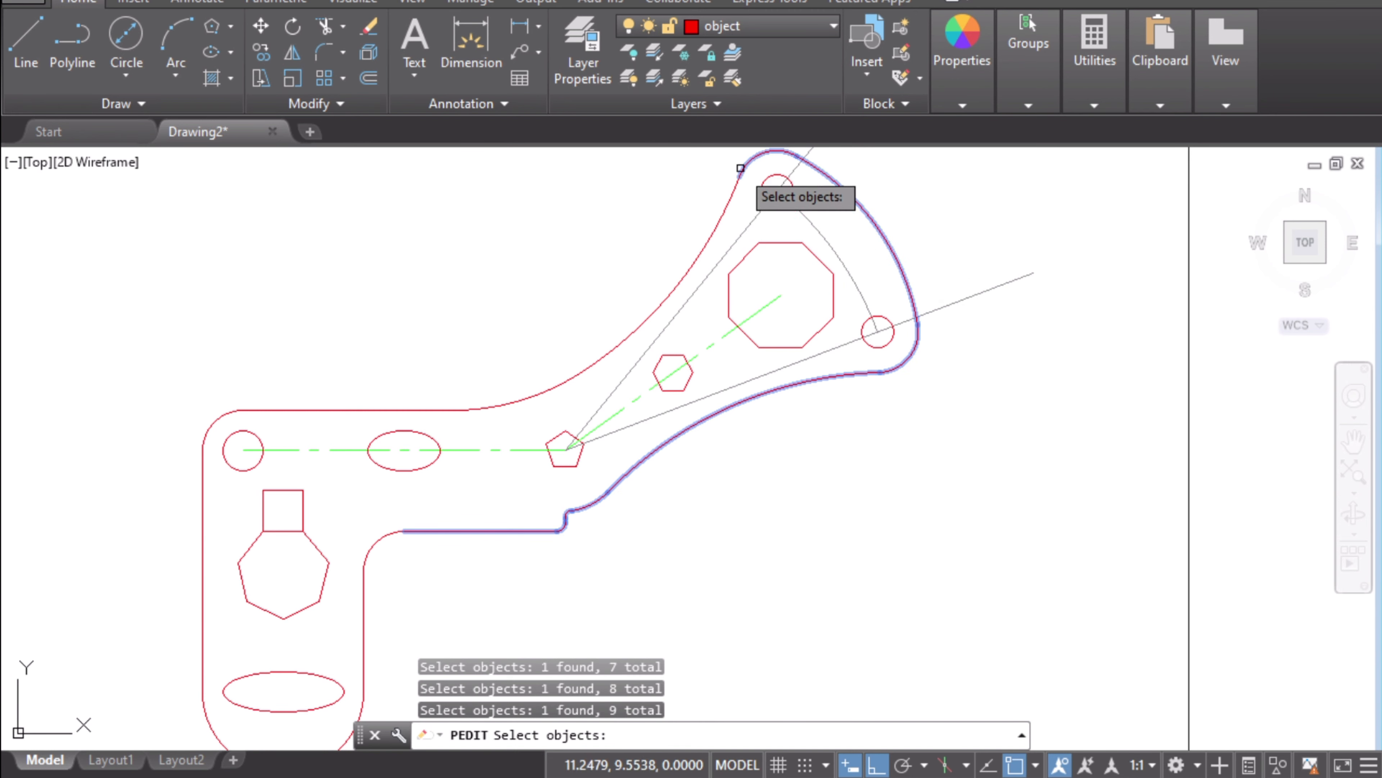
pyautogui.click(733, 192)
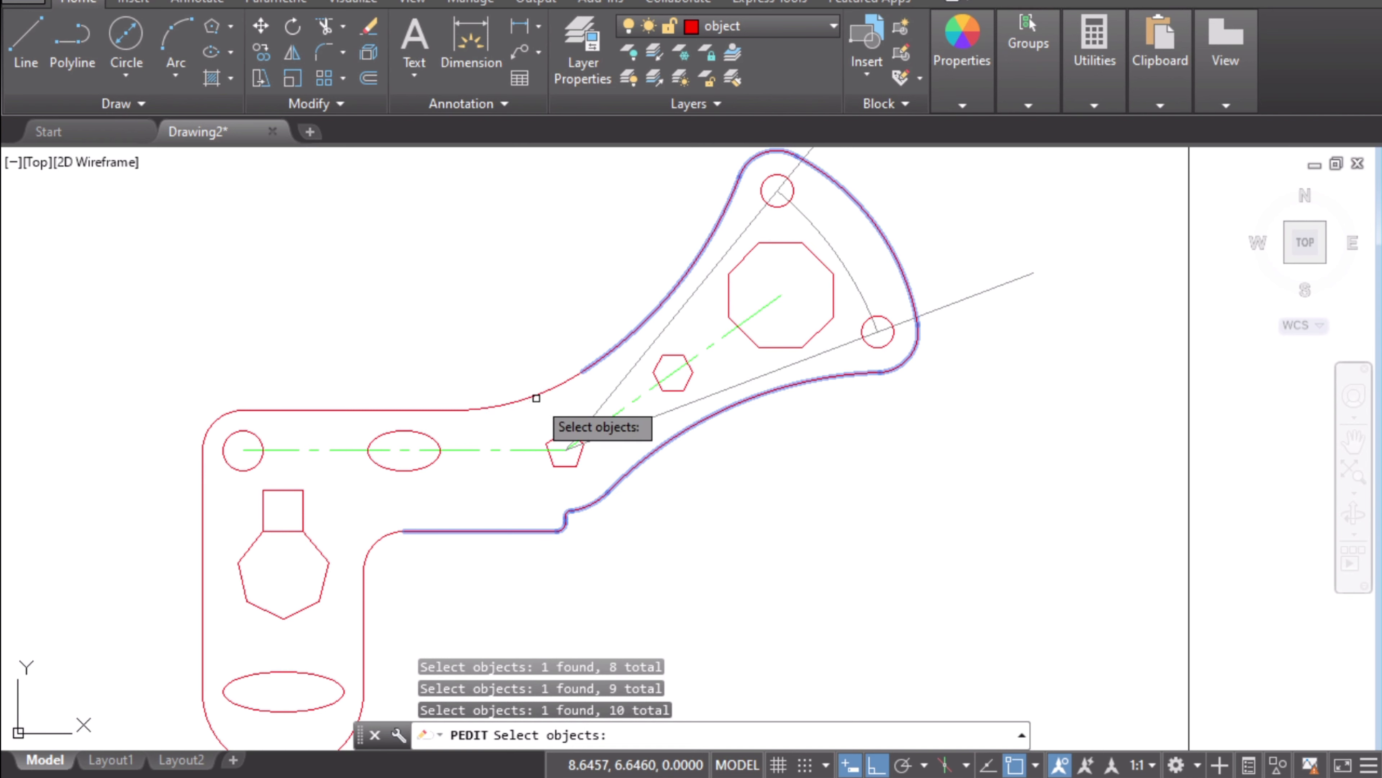
pyautogui.click(539, 391)
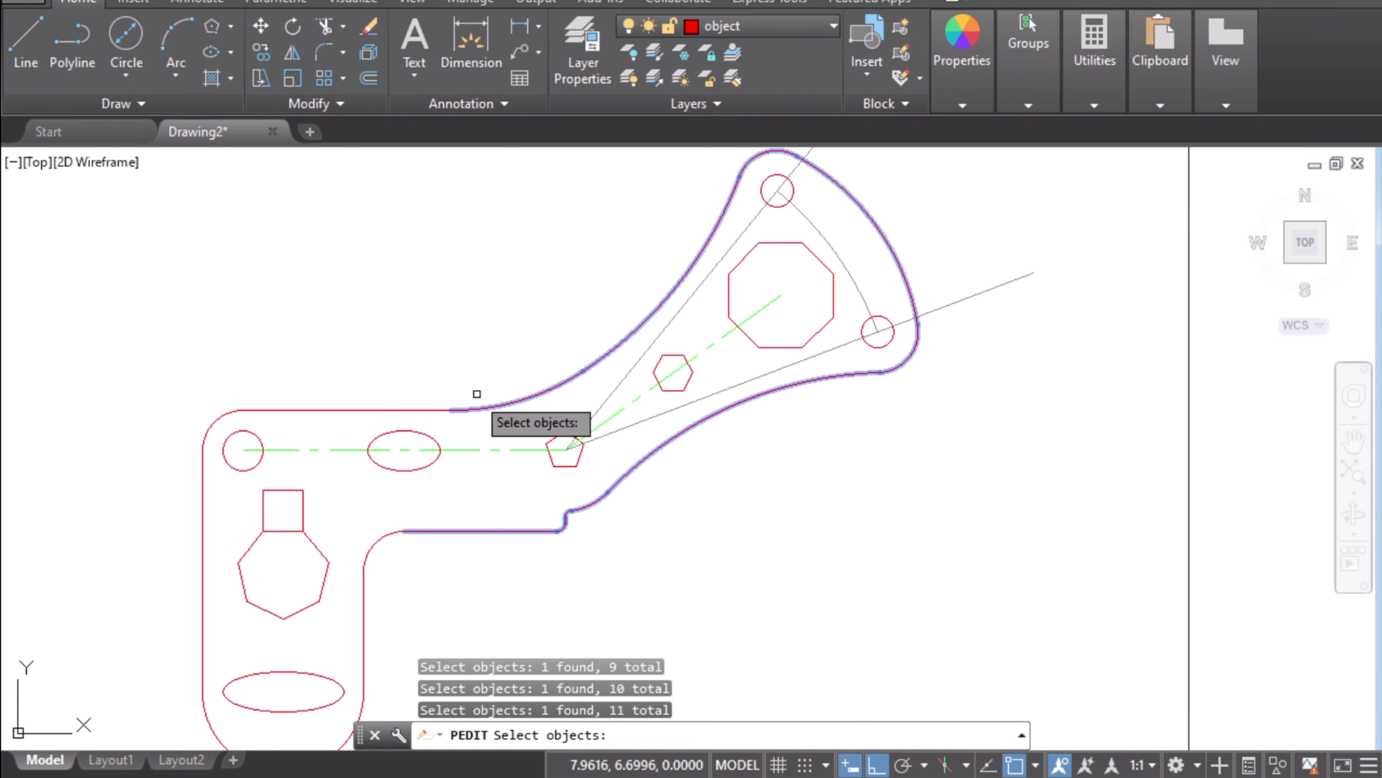
# - Add the top edge, upper-left corner arc, left edge, bottom semicircle, inner vertical edge and inner corner fillet to the PEDIT selection
pyautogui.click(414, 407)
pyautogui.click(217, 415)
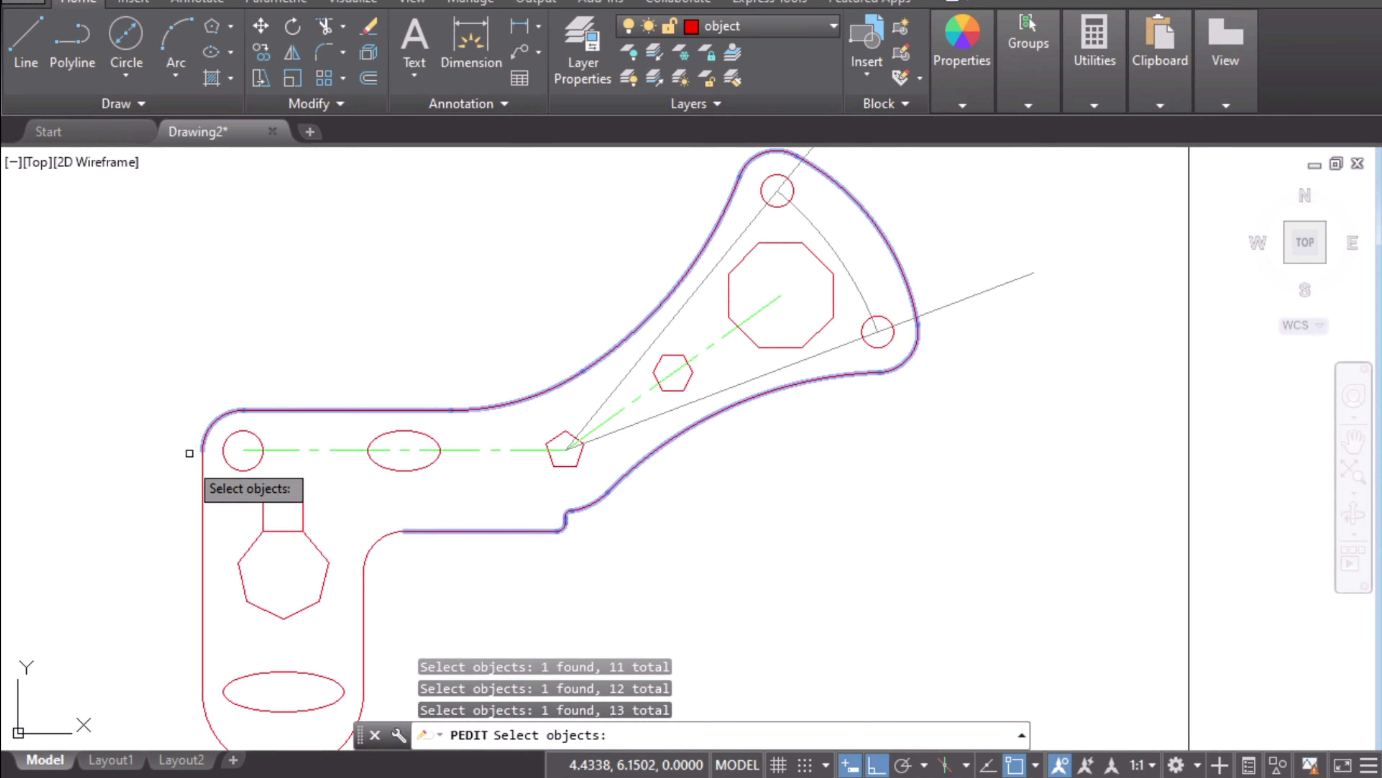
pyautogui.click(202, 561)
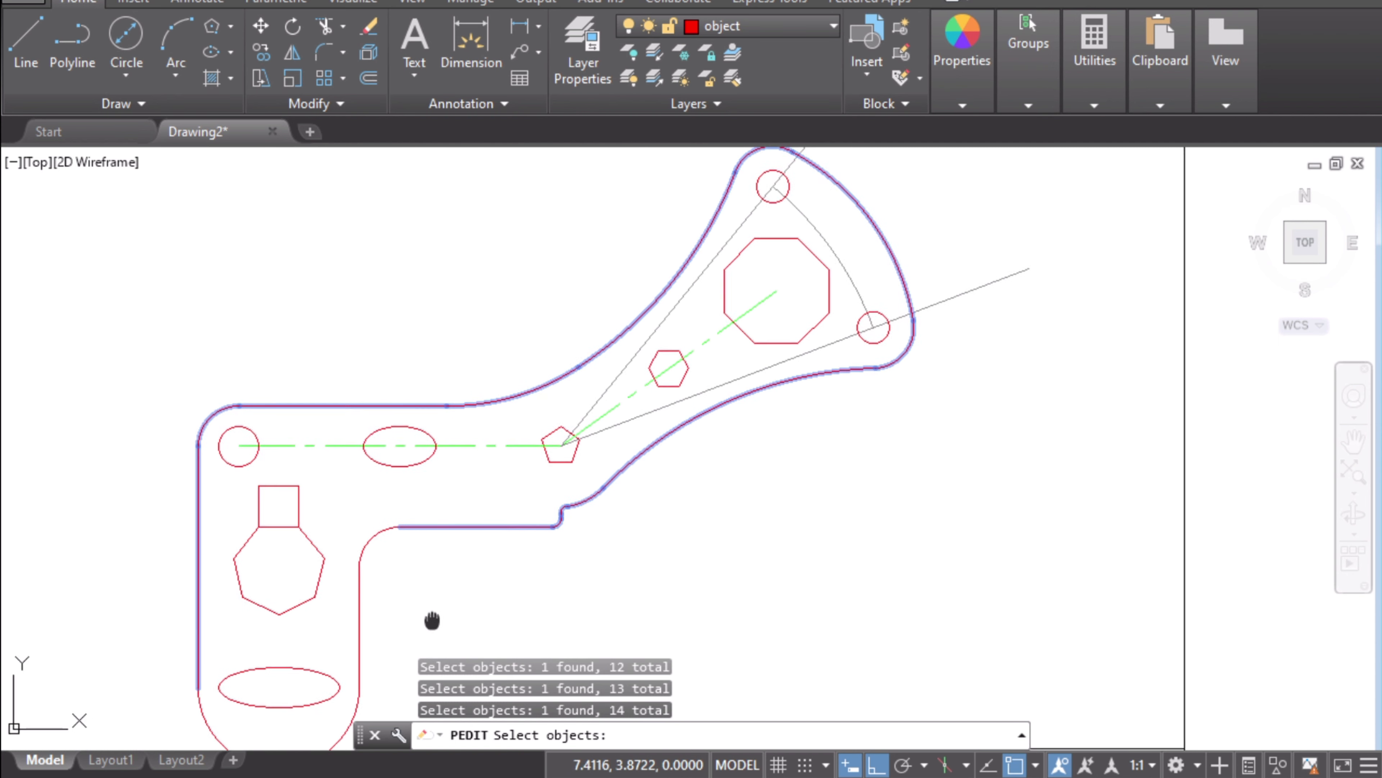
pyautogui.moveTo(442, 617); pyautogui.dragTo(500, 413, button='middle')
pyautogui.click(296, 554)
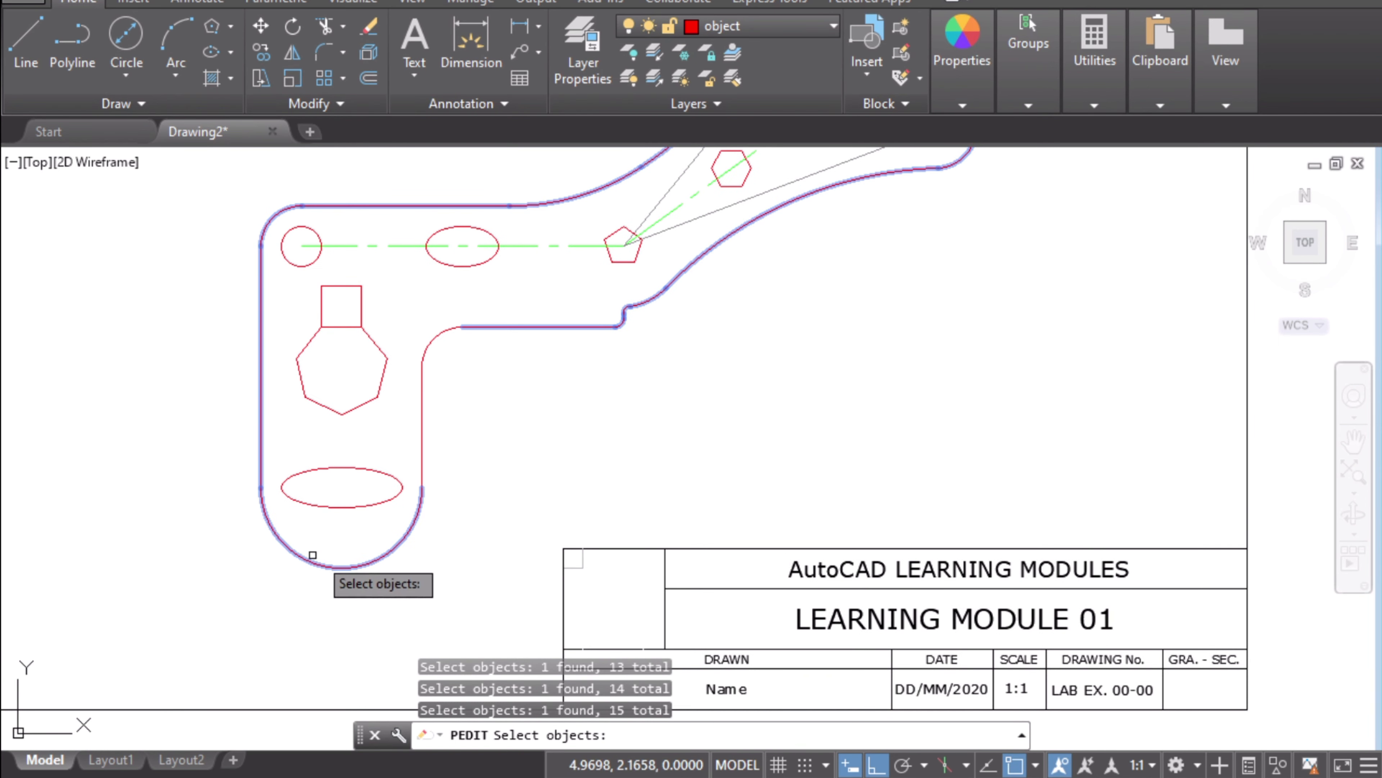
pyautogui.click(423, 428)
pyautogui.click(435, 337)
# - Convert the selected outline segments to polylines and join them with a fuzz distance of 0.0000
pyautogui.scroll(-1, 699, 416)
pyautogui.moveTo(798, 399); pyautogui.dragTo(668, 472, button='middle')
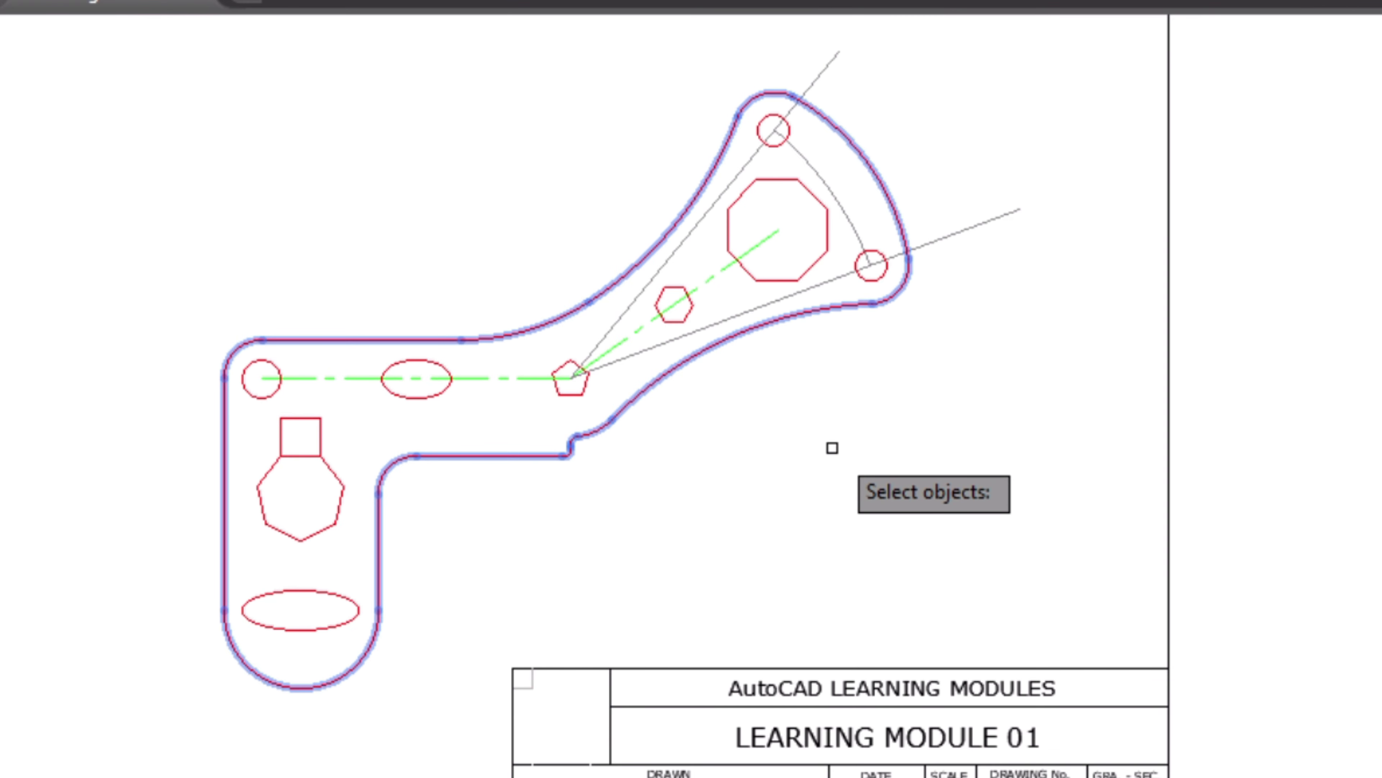
pyautogui.press('Return')
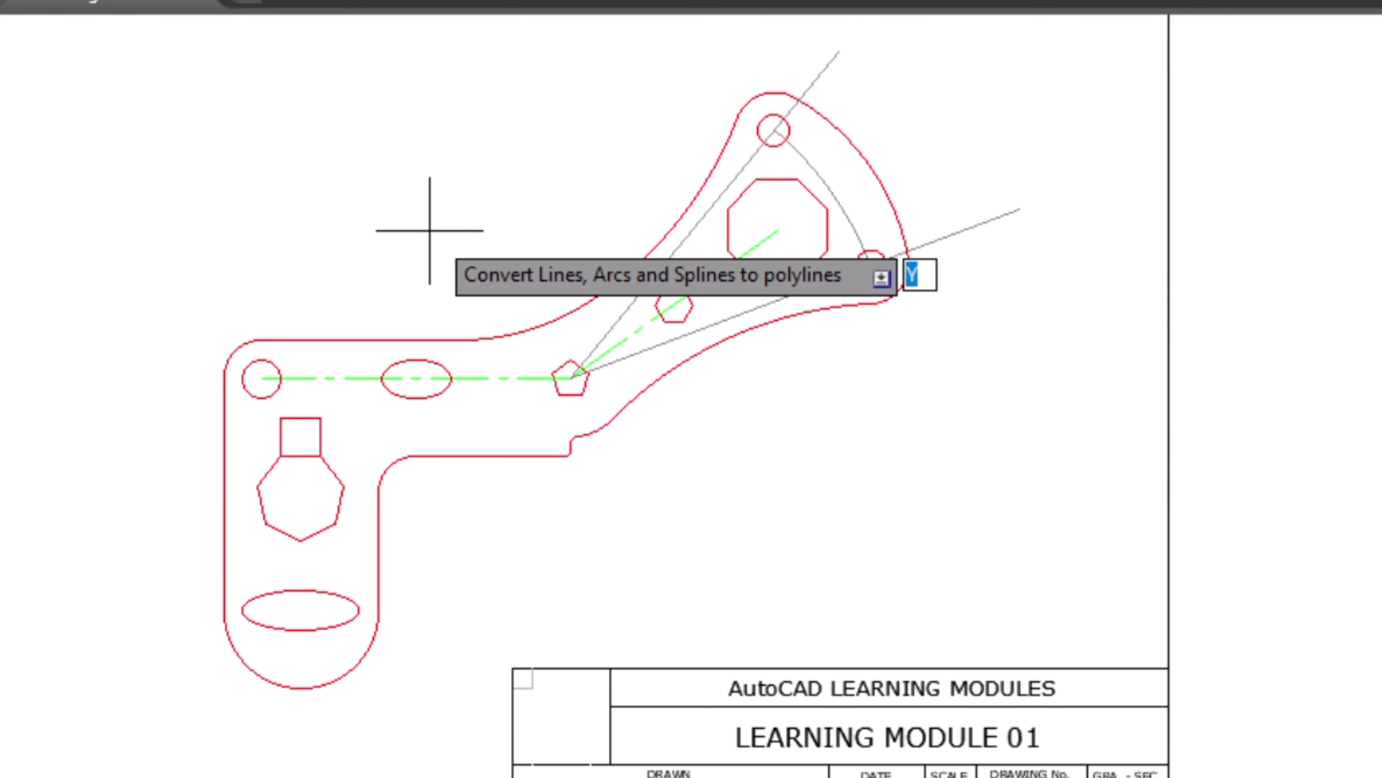
pyautogui.press('Return')
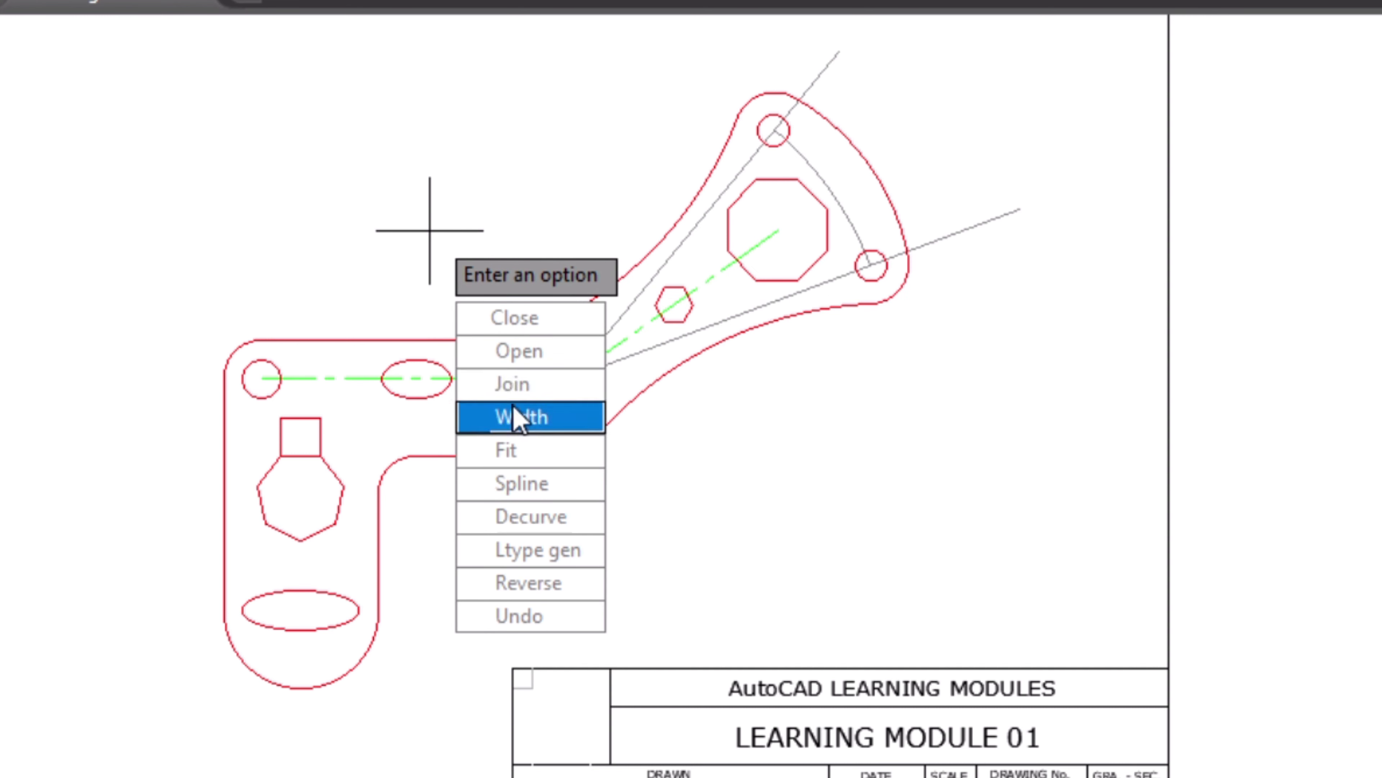
pyautogui.click(523, 384)
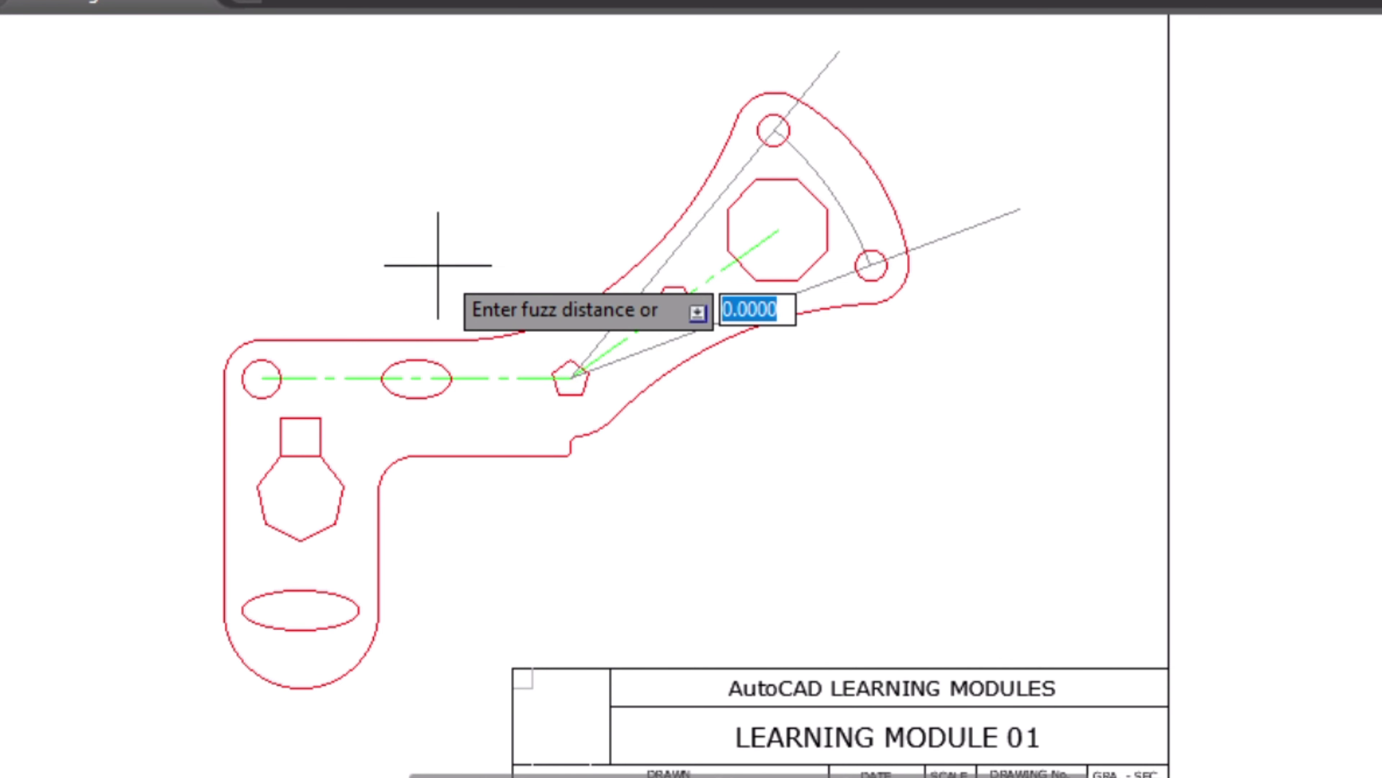
pyautogui.press('Return')
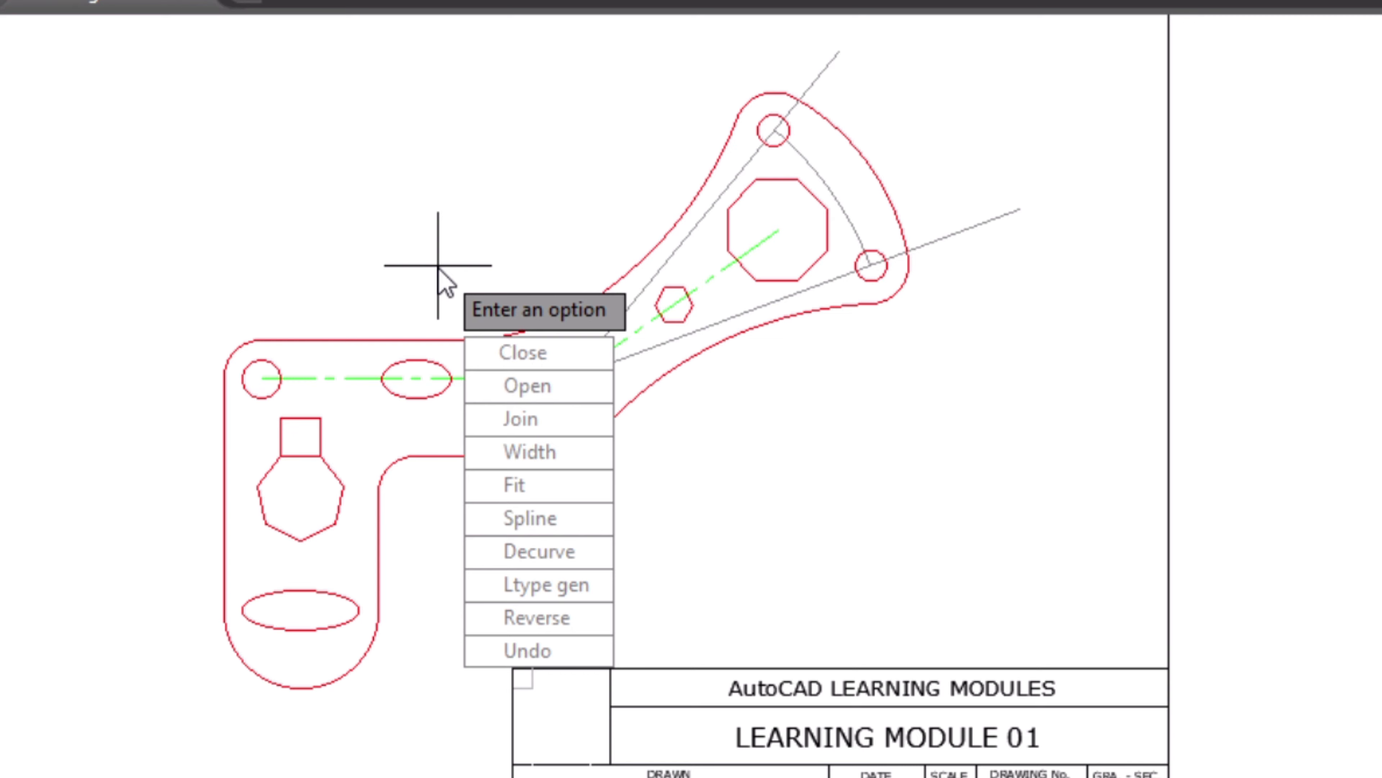
pyautogui.press('Return')
# - Select the plate's outline at two different places to check whether it is a single polyline
pyautogui.click(472, 339)
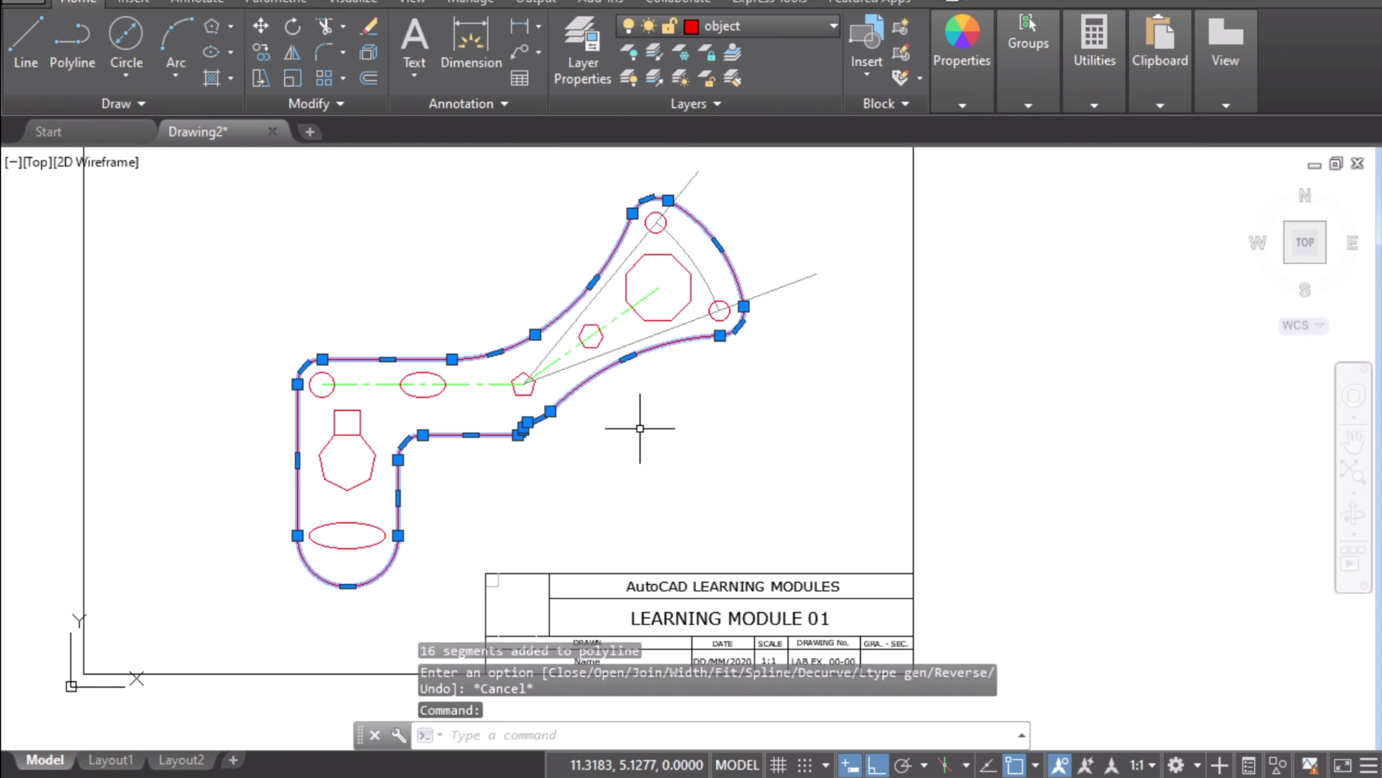
pyautogui.press('Escape')
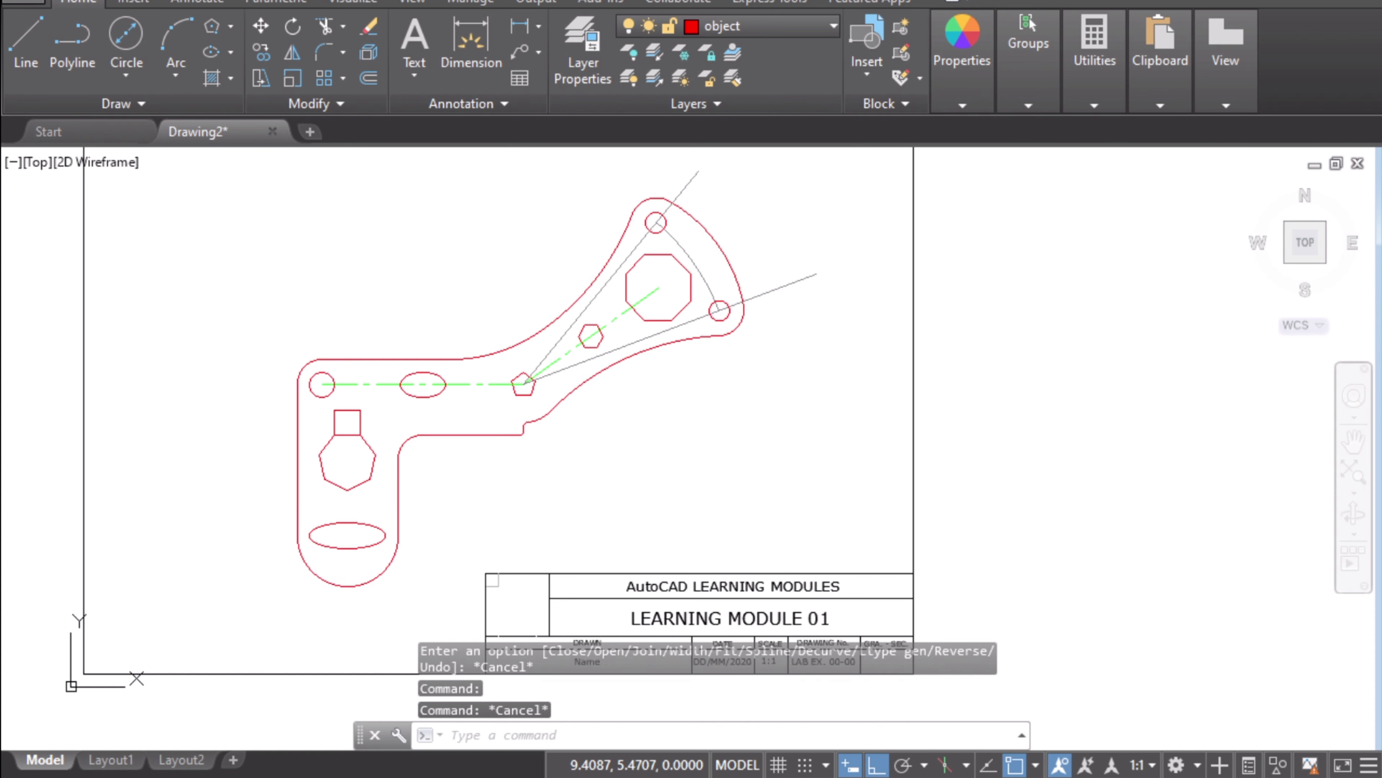
pyautogui.click(551, 407)
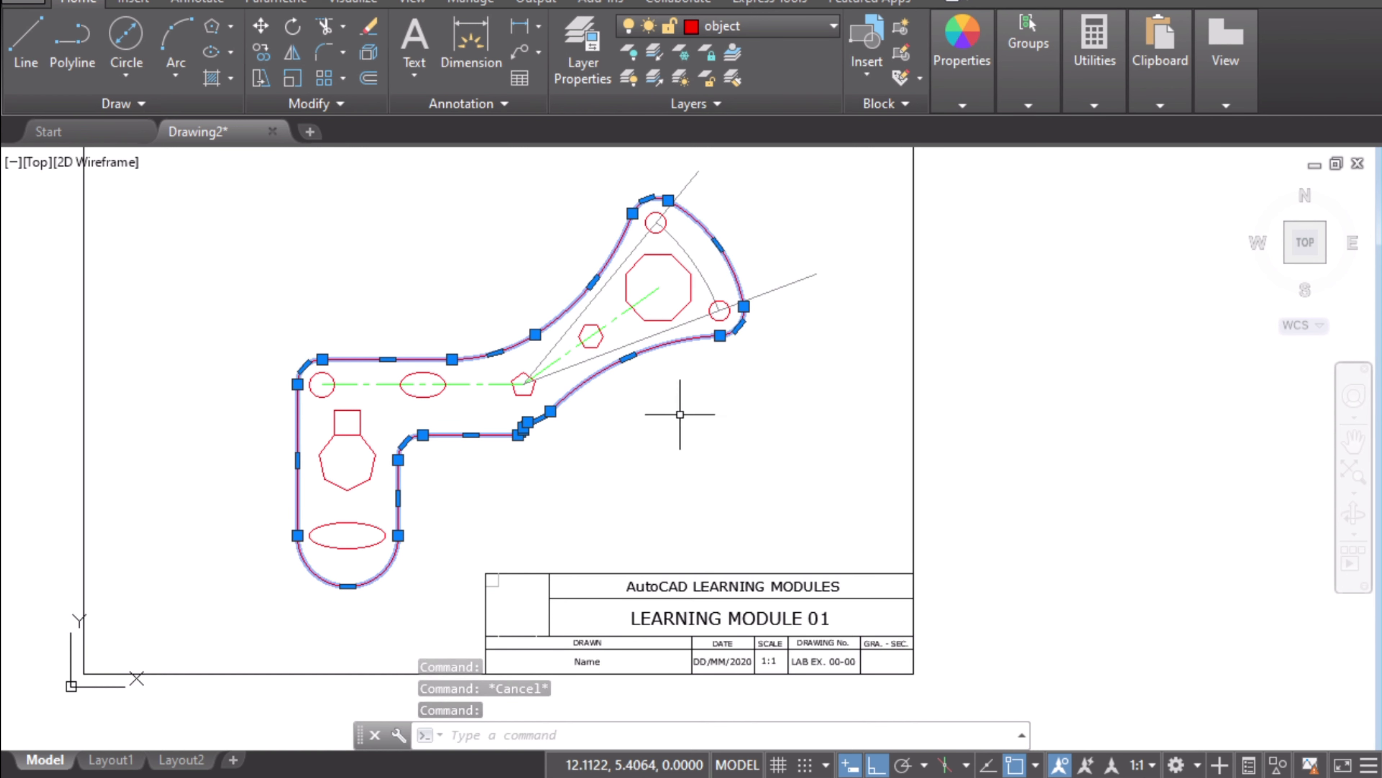
pyautogui.press('Escape')
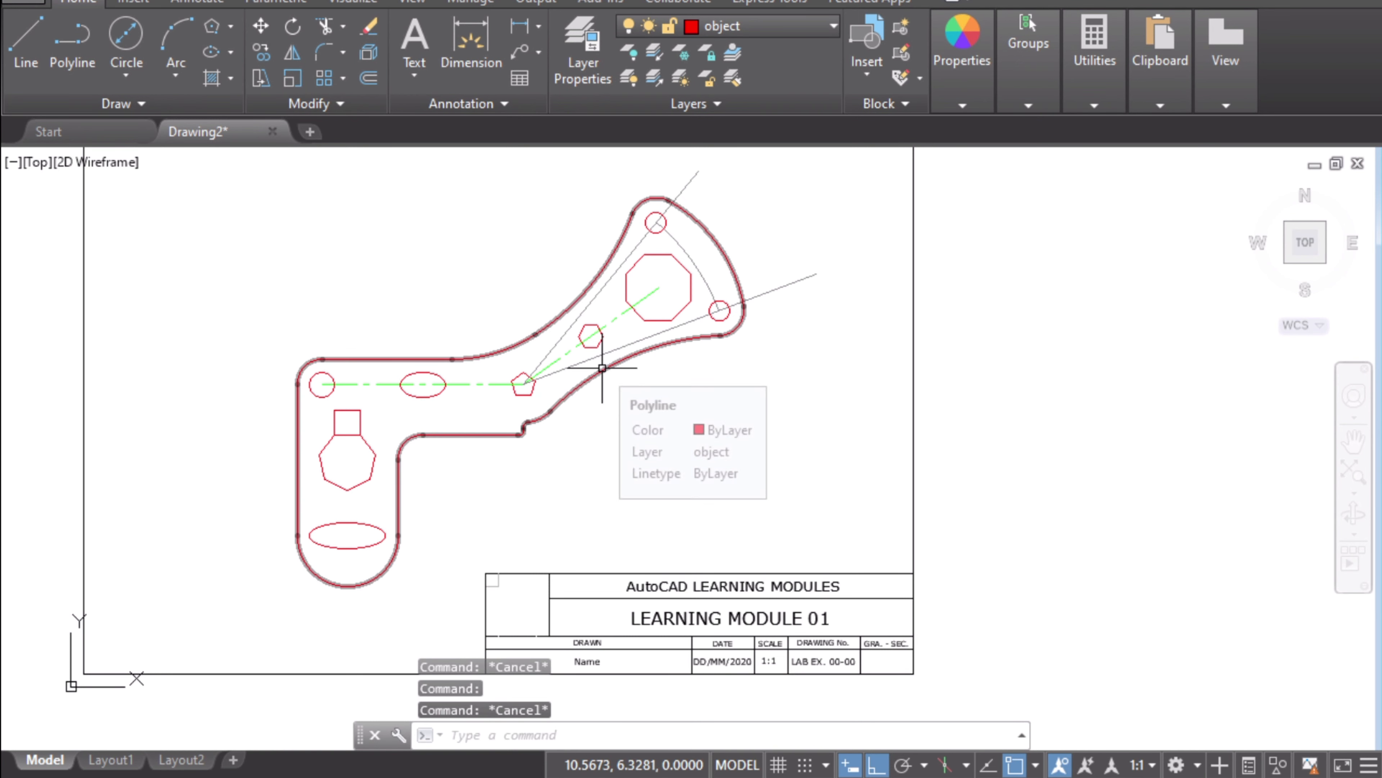
# - Assign the joined plate outline to the outline layer and view the whole drawing sheet
pyautogui.click(623, 371)
pyautogui.click(756, 26)
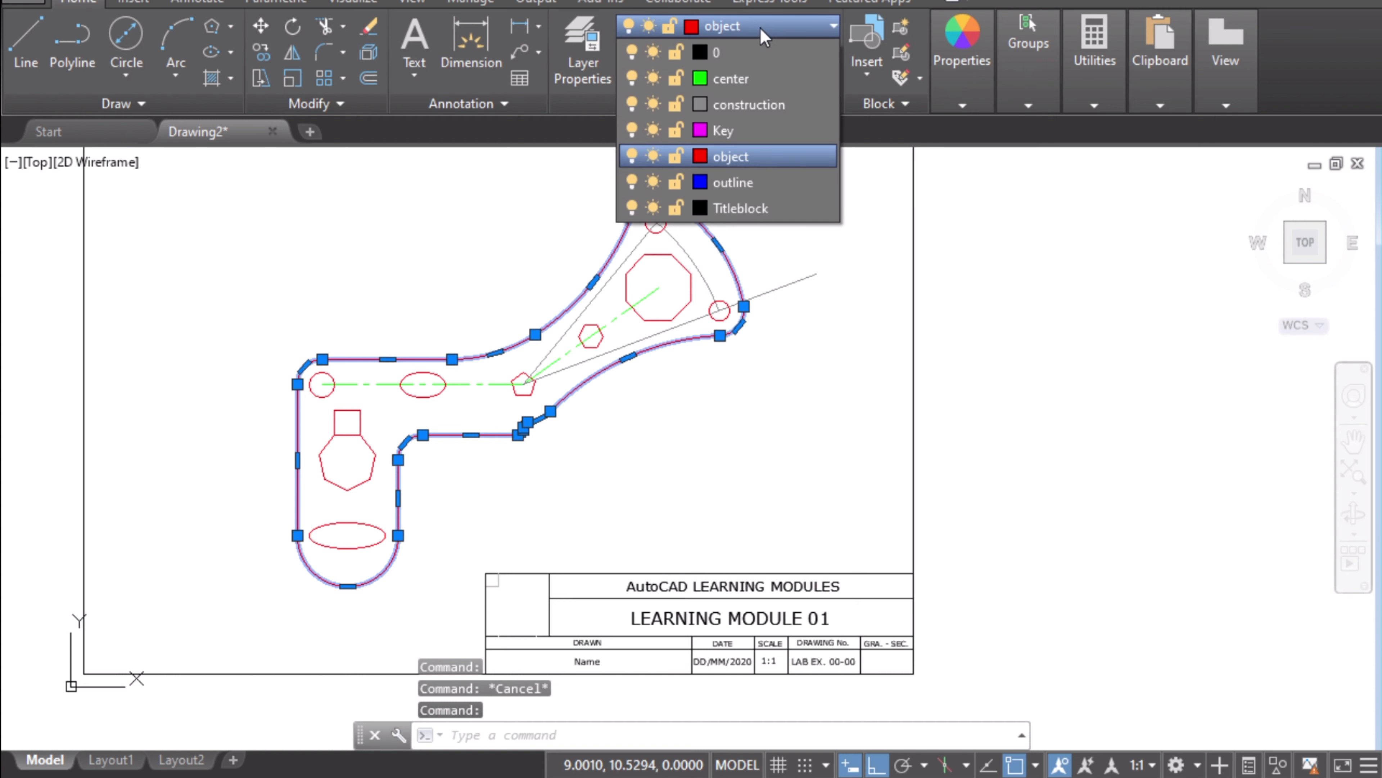
pyautogui.click(753, 185)
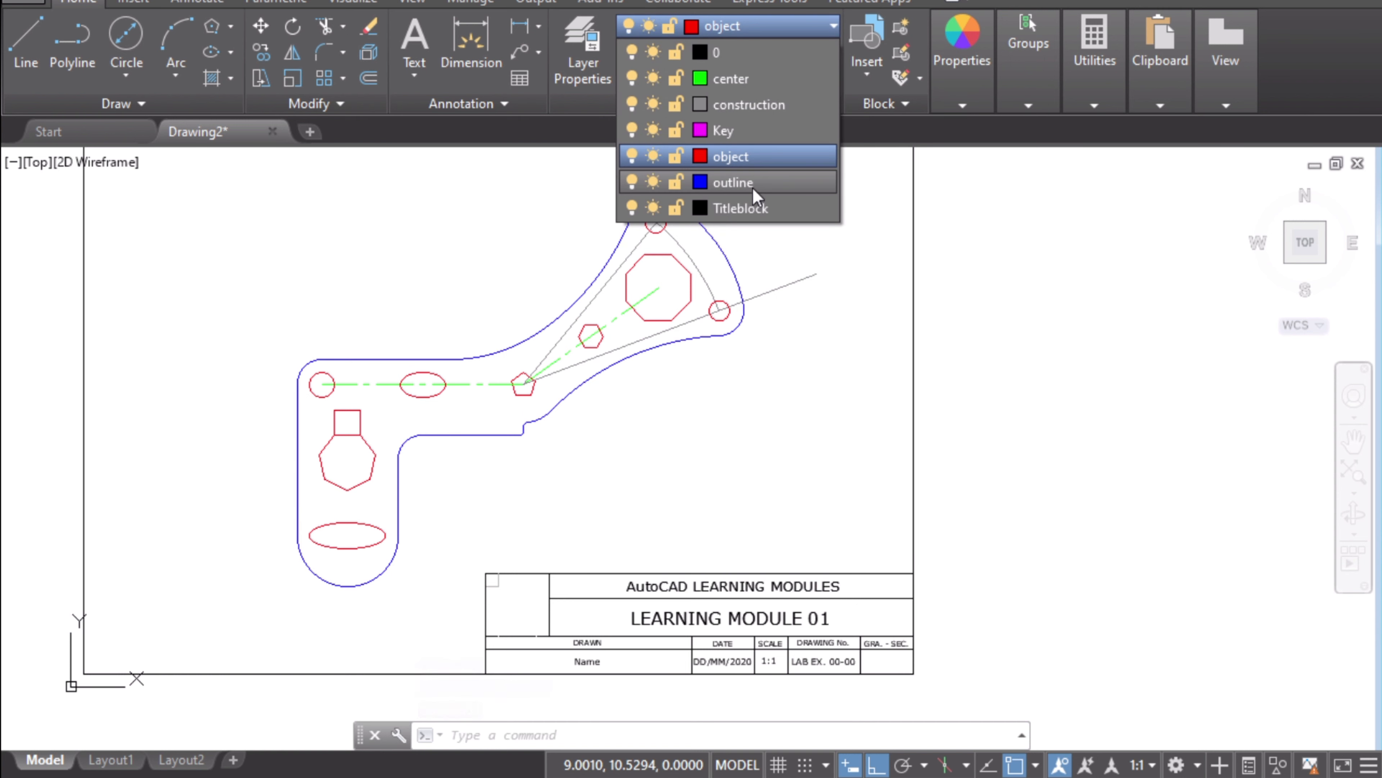
pyautogui.press('Escape')
pyautogui.click(717, 244)
pyautogui.click(754, 25)
pyautogui.click(717, 187)
pyautogui.press('Escape')
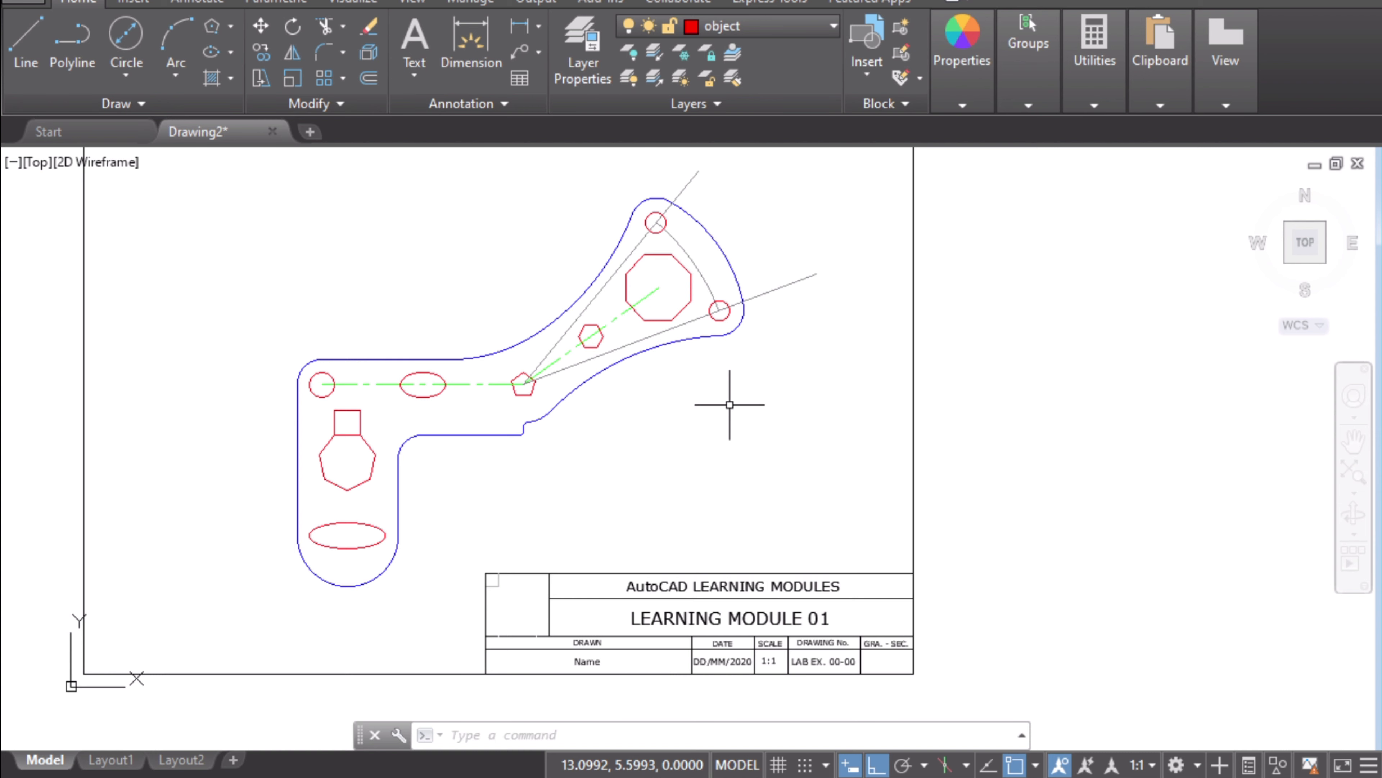
pyautogui.scroll(-2, 705, 410)
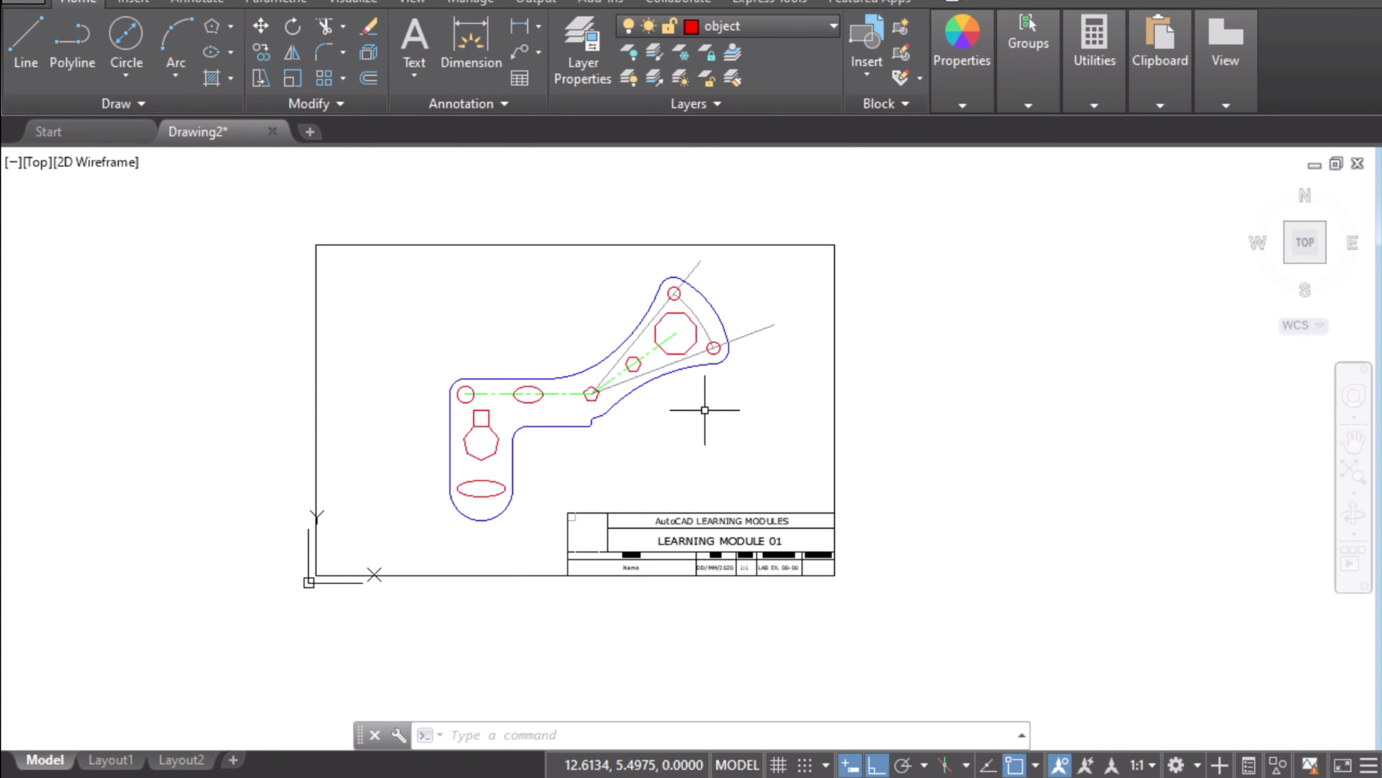
pyautogui.scroll(2, 705, 410)
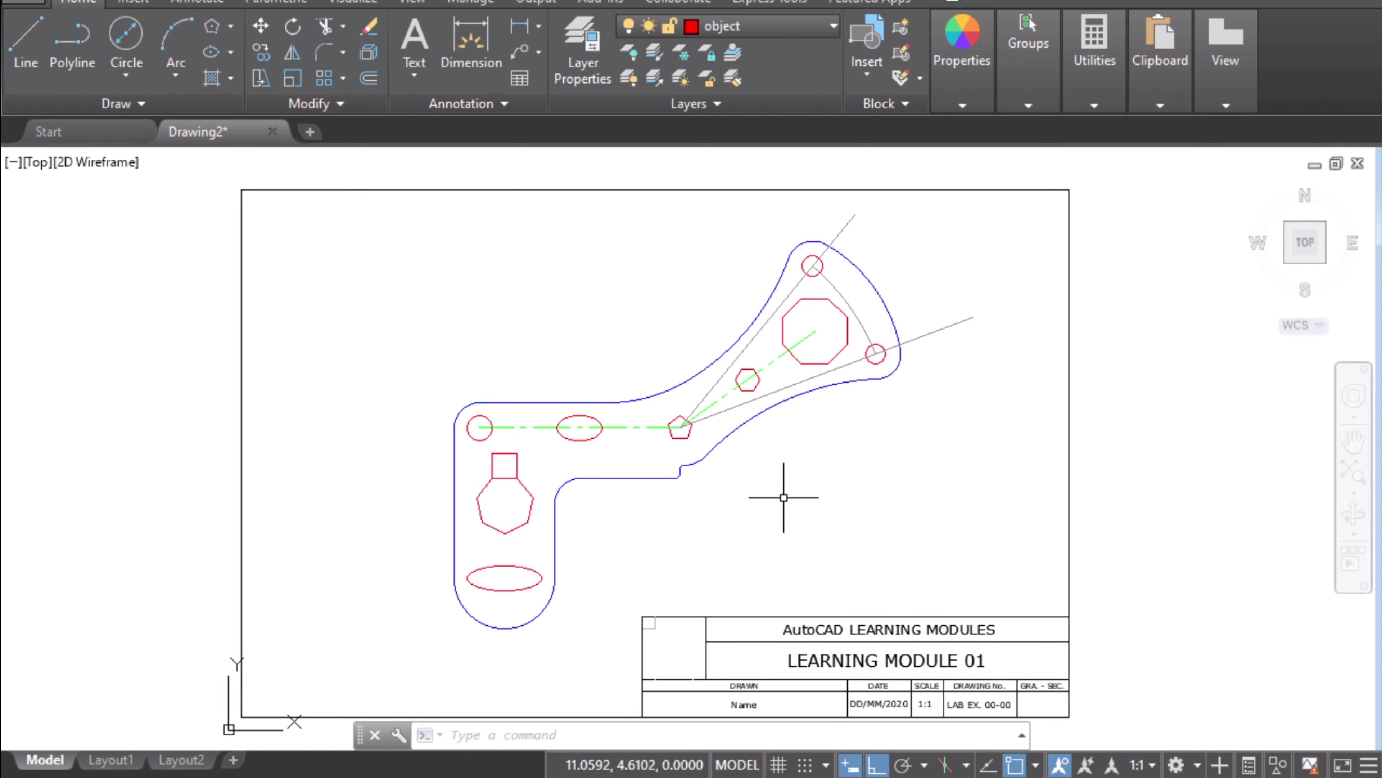